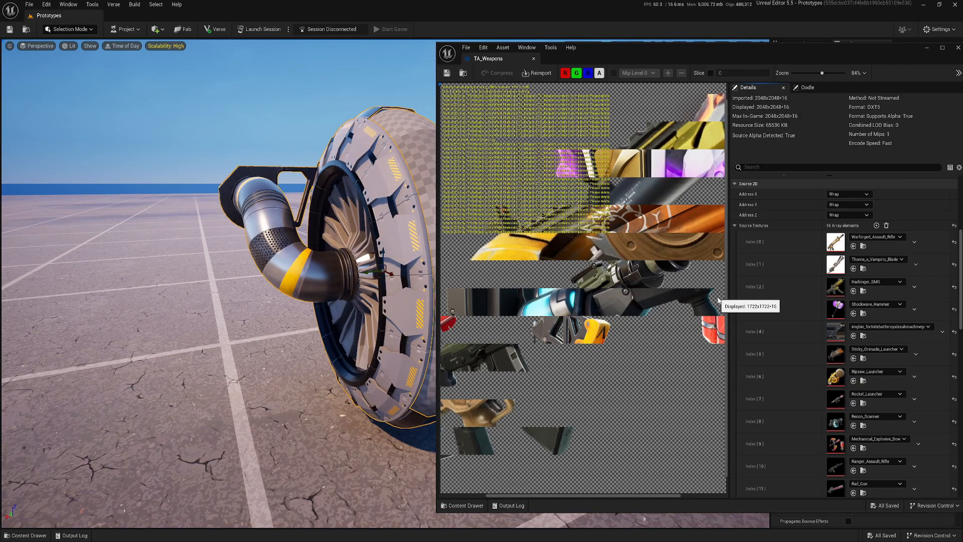
scroll(790, 348, "down", 3)
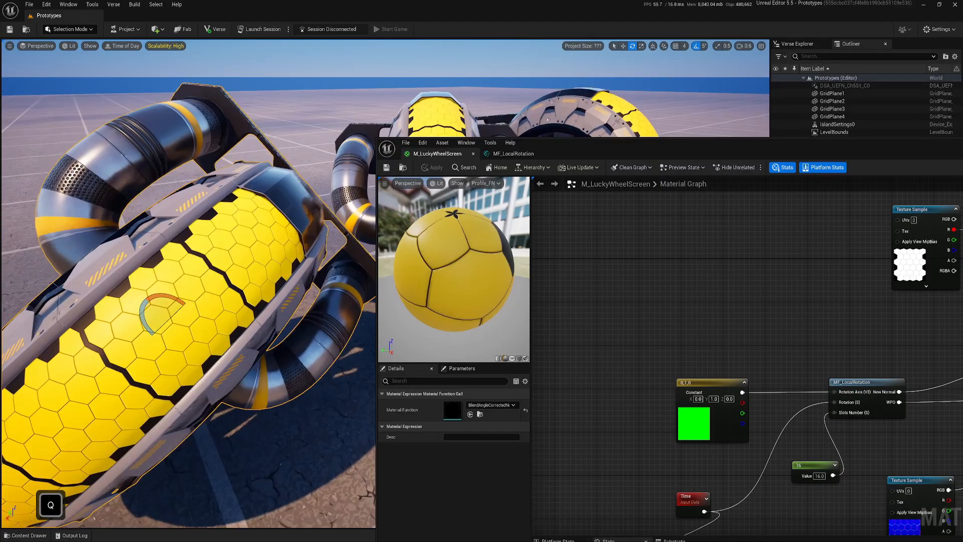
- Rotate the selected foreground wheel in the Prototypes level to different orientations and view its hexagonal screen surface
key("d")
key("a")
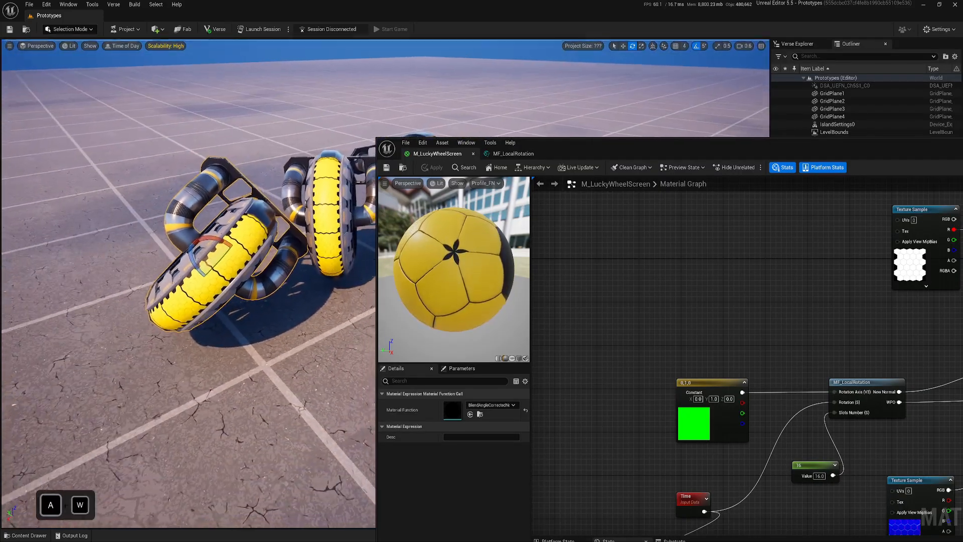
key("e")
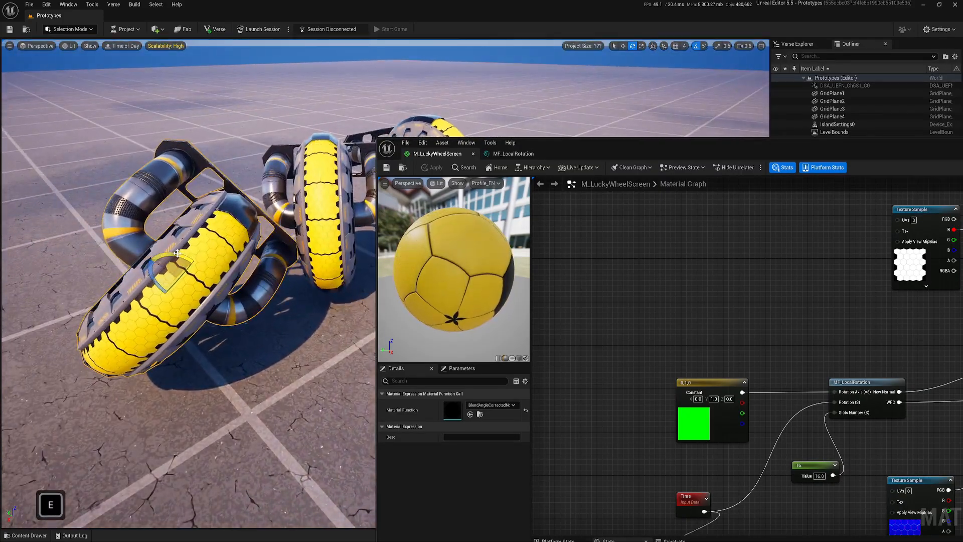
left_click_drag(192, 260, 284, 315)
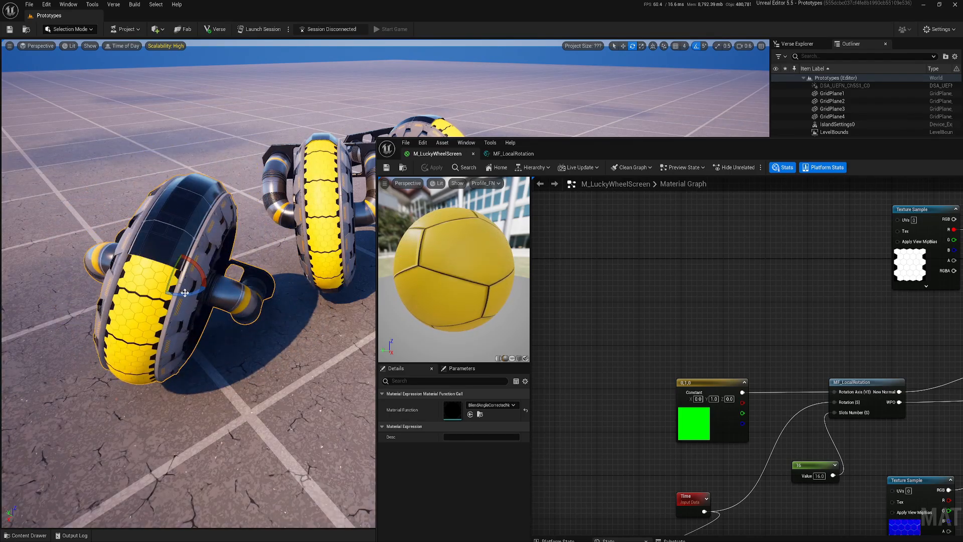
left_click_drag(196, 292, 150, 286)
key("d")
mouse_move(181, 307)
right_mouse_down()
mouse_move(166, 236)
mouse_move(145, 241)
mouse_move(135, 251)
mouse_move(181, 307)
right_mouse_up()
key("w")
key("q")
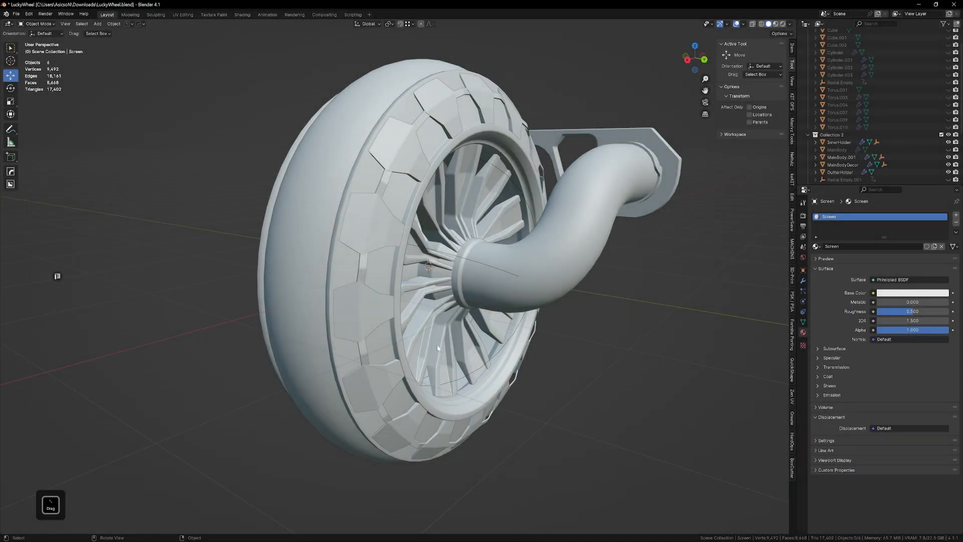
- In Blender, select the wheel's outer Screen strip and switch to the UV Editing workspace
middle_click_drag(438, 345, 347, 315)
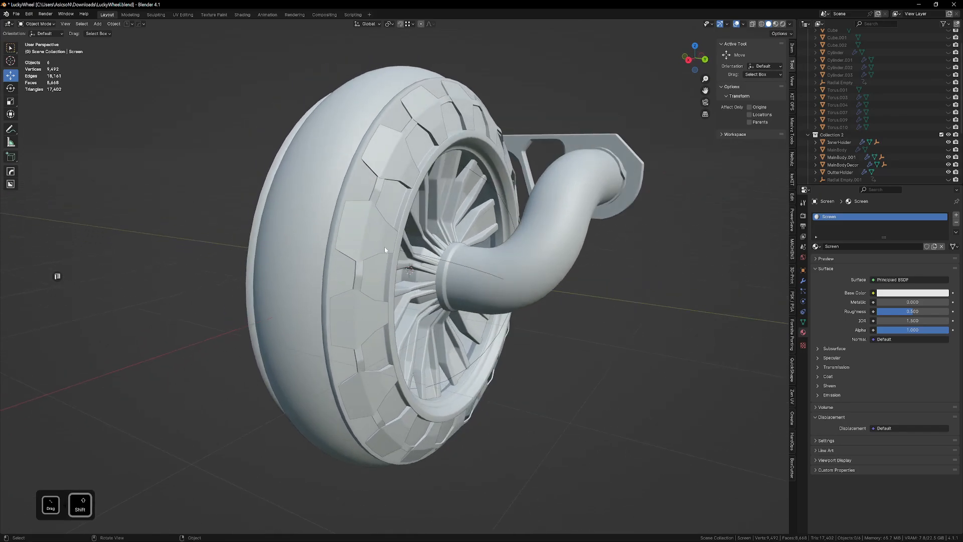
left_click(283, 209)
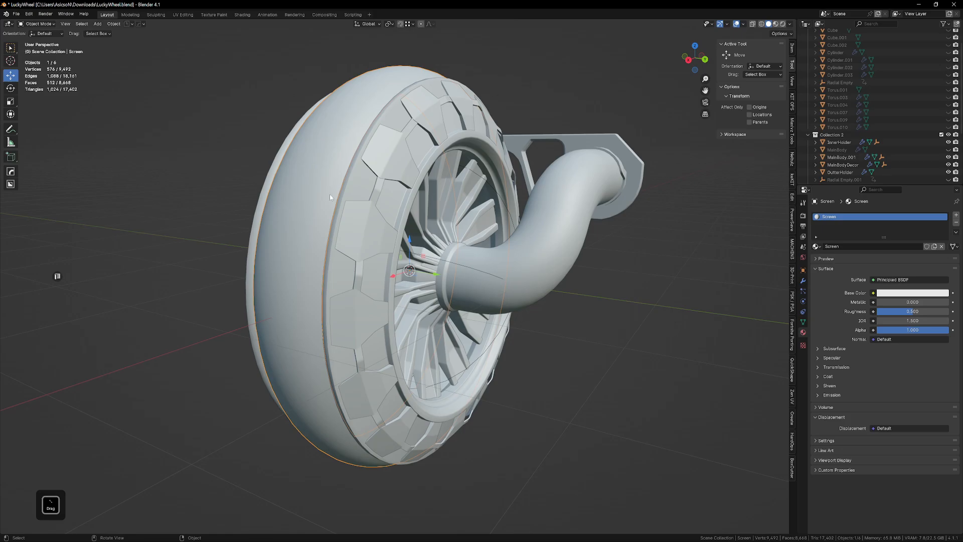
middle_click_drag(279, 224, 318, 226, "shift")
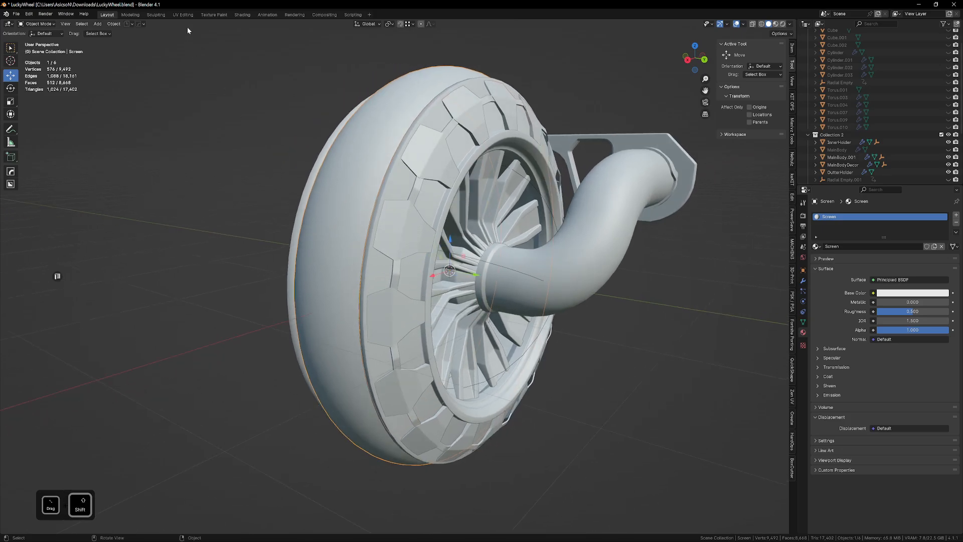
left_click(183, 14)
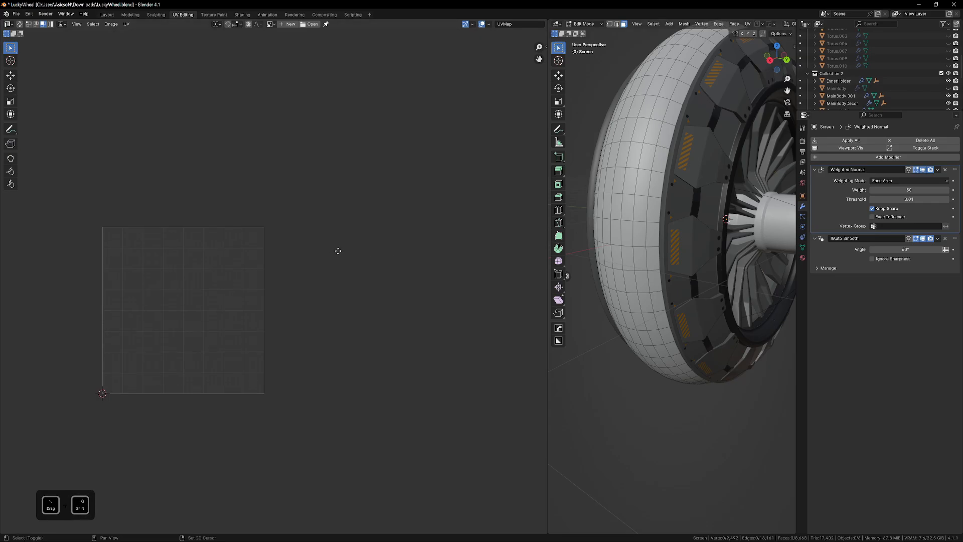
- Set the UV editor's grid overlay to 10 tiles in both X and Y
middle_click_drag(339, 251, 391, 238, "shift")
scroll(235, 247, "up", 2)
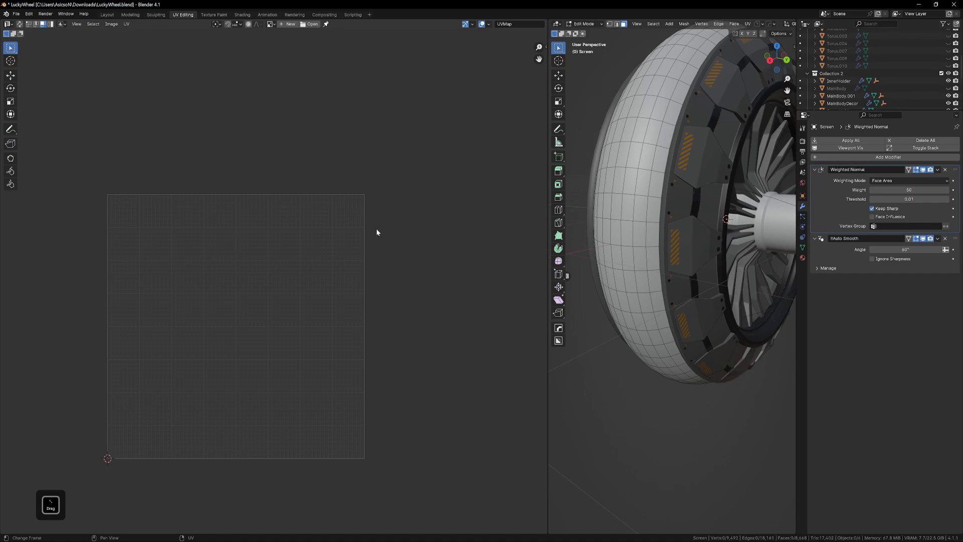
middle_click_drag(389, 270, 311, 258, "shift")
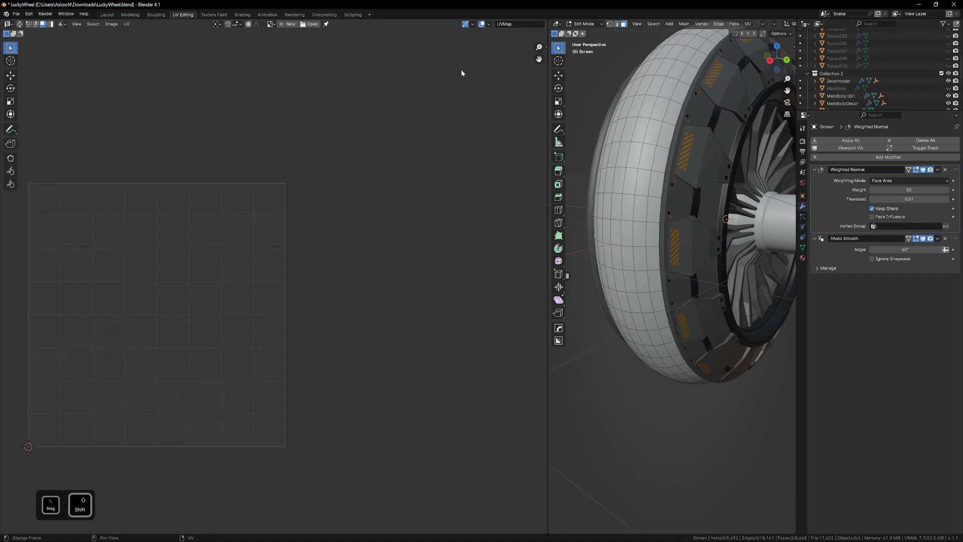
left_click(490, 24)
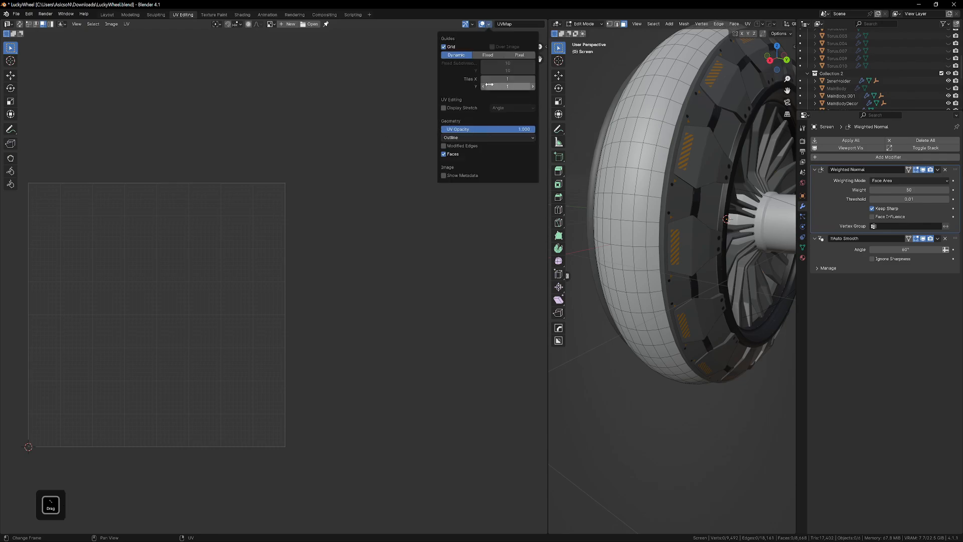
left_click(533, 79)
left_click(533, 79)
left_click(533, 79)
left_click(533, 79)
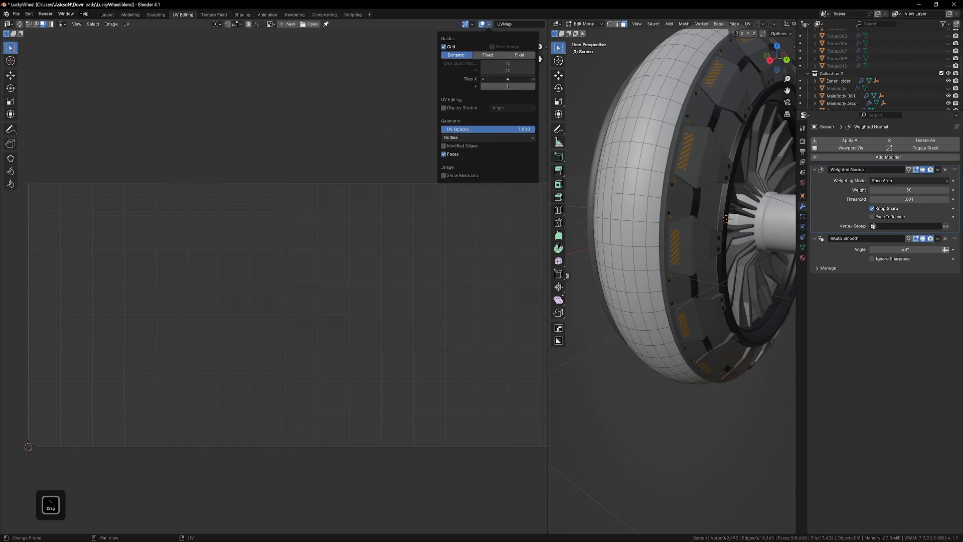
left_click(532, 79)
left_click(534, 87)
left_click(533, 87)
left_click(533, 86)
left_click(533, 79)
left_click(533, 79)
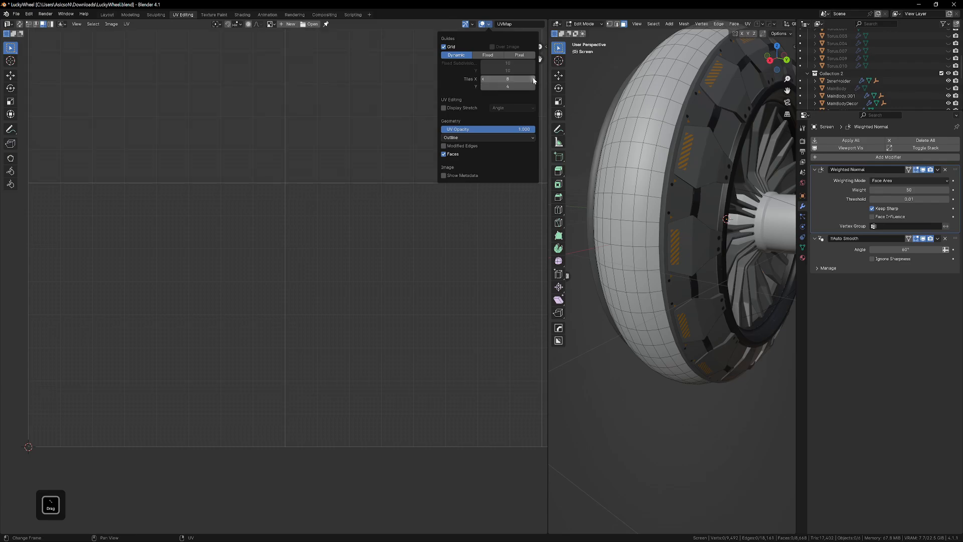
left_click(533, 80)
left_click(533, 79)
left_click(533, 86)
left_click(533, 86)
left_click(533, 87)
left_click(532, 86)
left_click(484, 86)
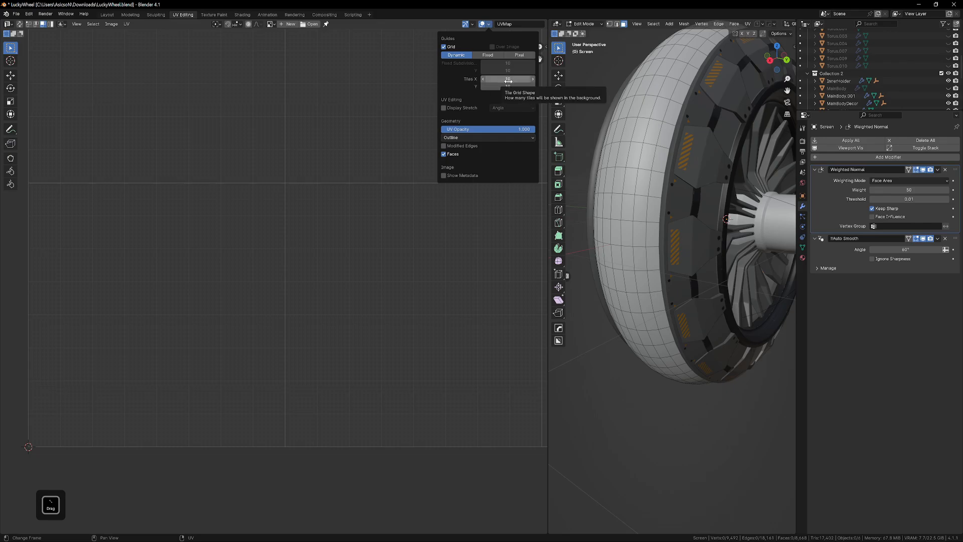
- Select all faces of the Screen strip and examine their UV layout across the tile grid
scroll(263, 220, "down", 10)
scroll(227, 246, "up", 5)
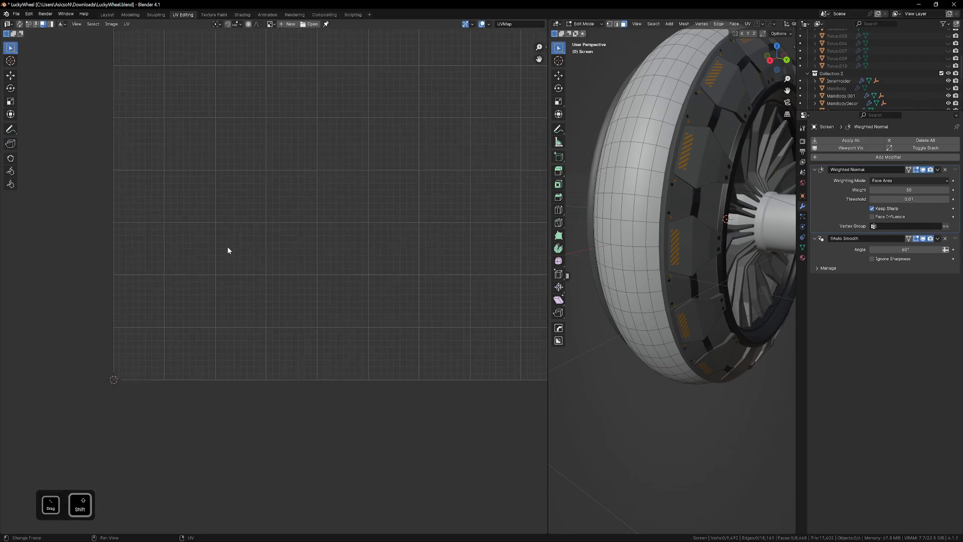
key("a")
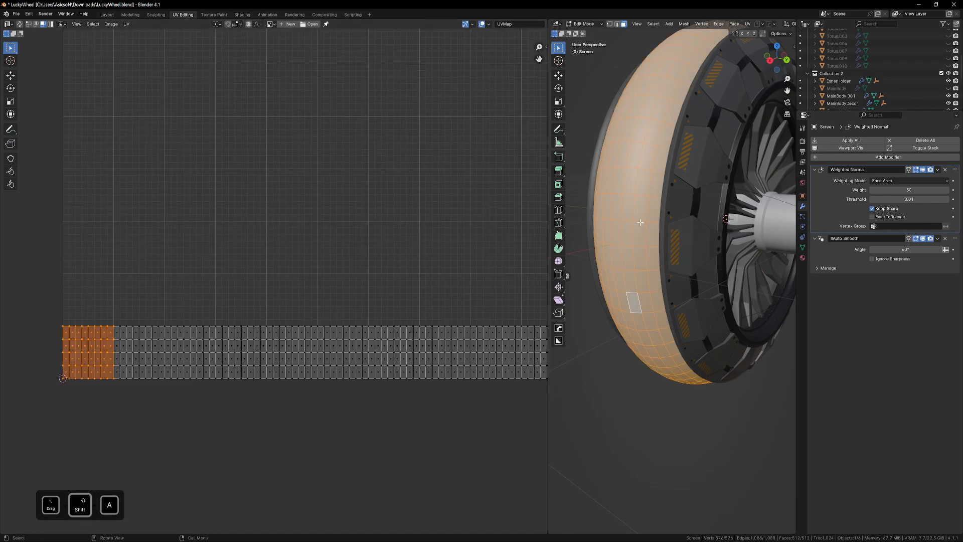
middle_click_drag(640, 222, 637, 196, "shift")
scroll(179, 320, "down", 4)
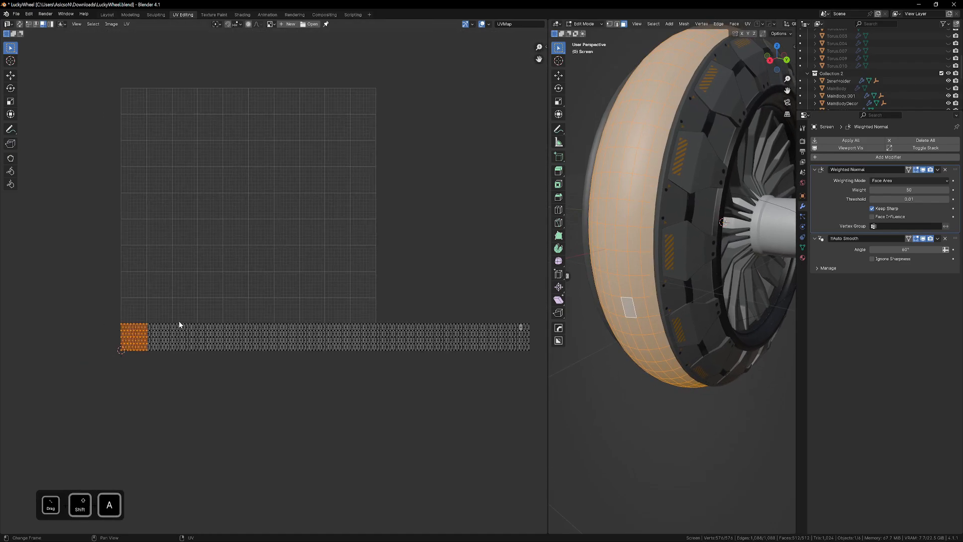
scroll(107, 335, "up", 5)
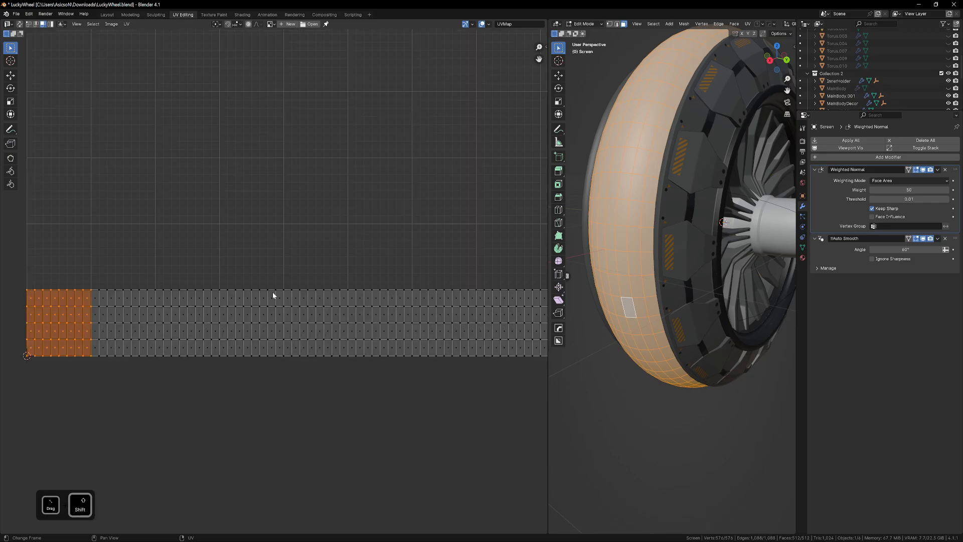
scroll(370, 280, "down", 4)
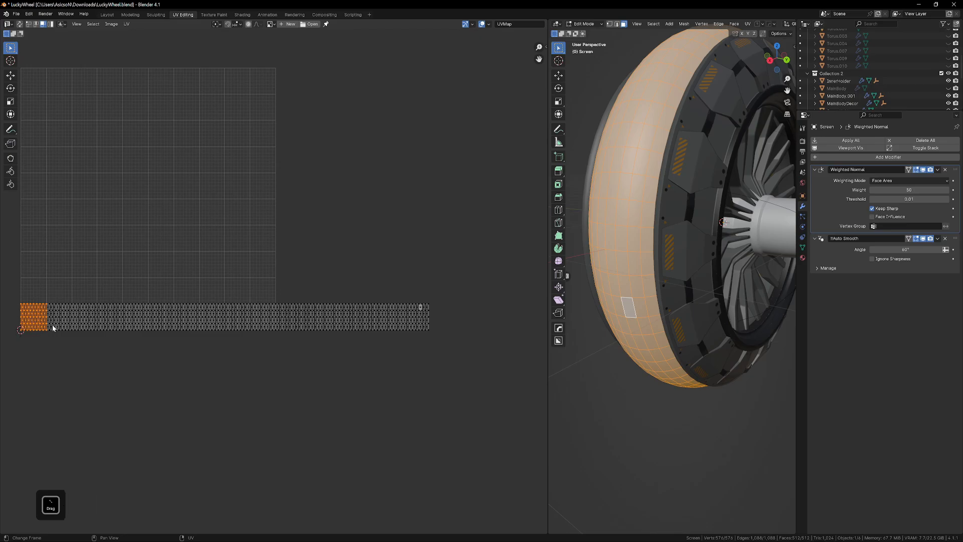
middle_click_drag(52, 328, 127, 329, "shift")
- Select the four adjacent face rows on the Screen strip that belong to the first UV tile and inspect how they fill it
middle_click_drag(690, 279, 662, 258)
scroll(658, 251, "up", 2)
left_click(669, 250, "alt")
left_click(669, 225, "alt+shift")
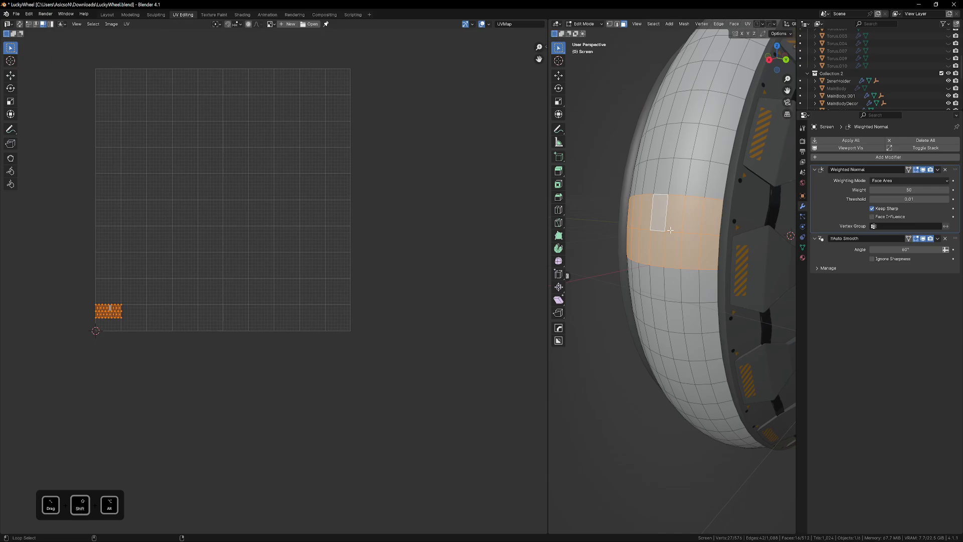
left_click(672, 277, "alt+shift")
left_click(671, 310, "alt+shift")
middle_click_drag(671, 310, 611, 337)
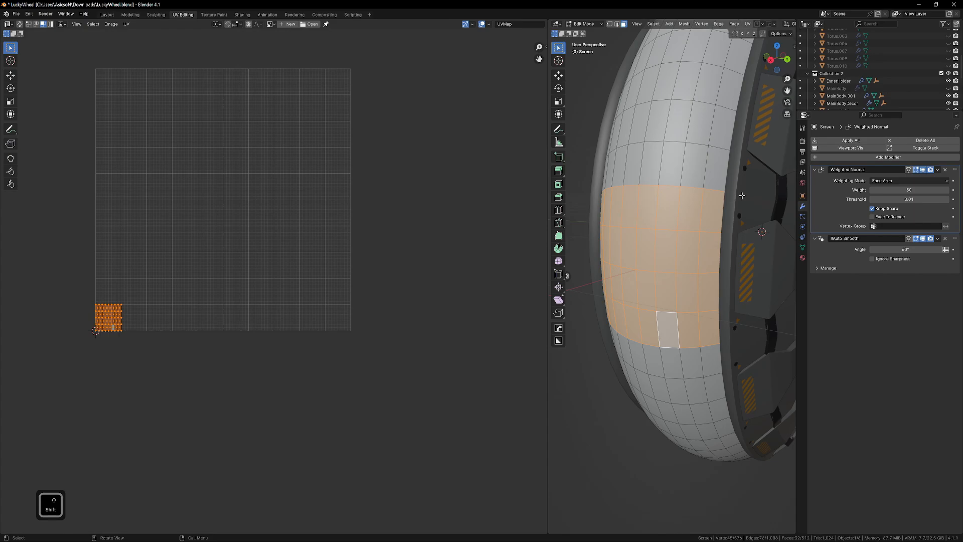
scroll(93, 316, "up", 10)
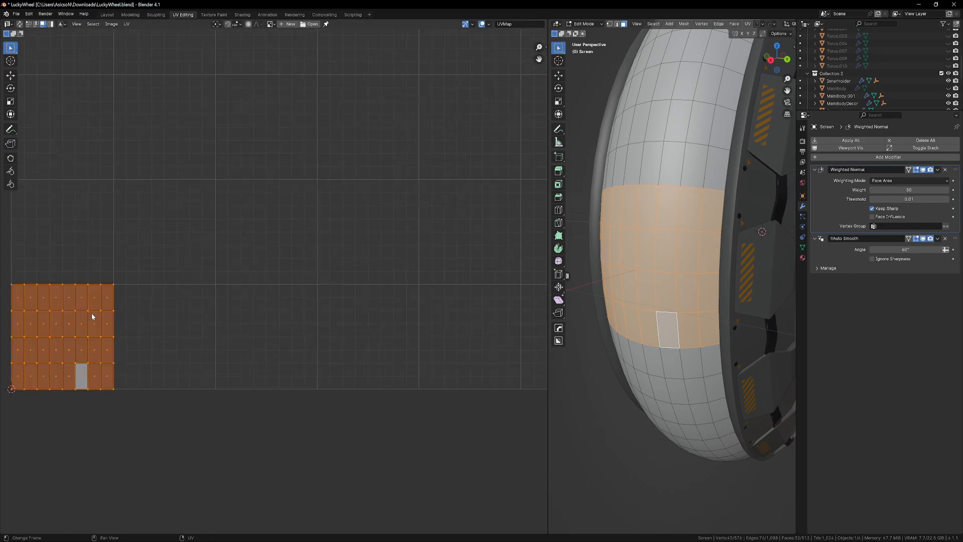
scroll(86, 232, "up", 8)
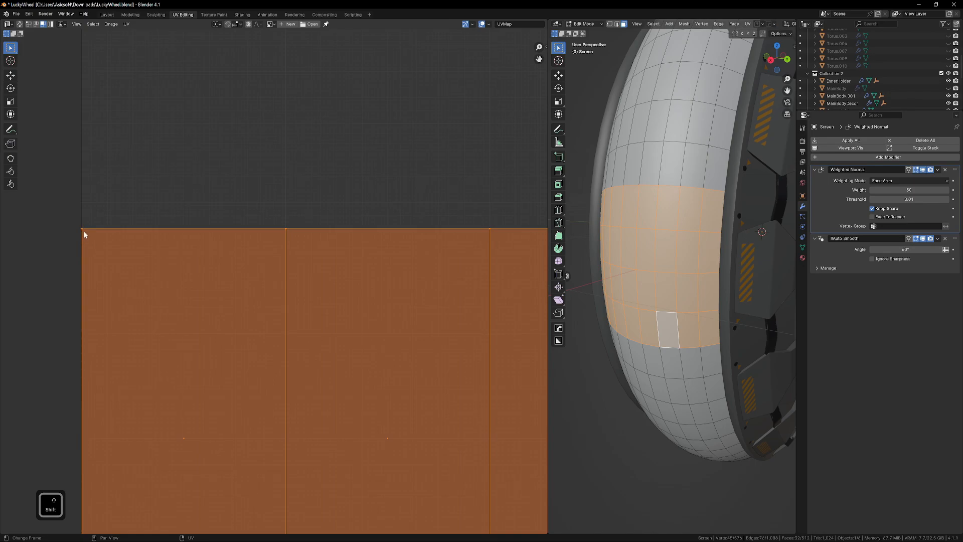
scroll(91, 238, "down", 9)
middle_click_drag(643, 236, 687, 231)
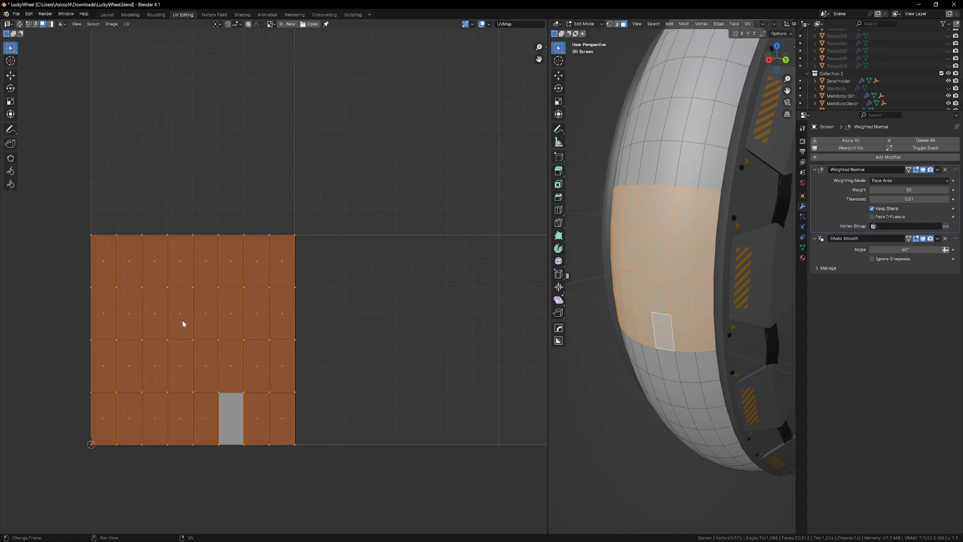
scroll(236, 332, "down", 3)
middle_click_drag(304, 324, 234, 330, "shift")
- Select the next four face rows along the Screen strip and inspect their UVs in the second tile
middle_click_drag(681, 220, 615, 296, "shift")
scroll(652, 264, "down", 4)
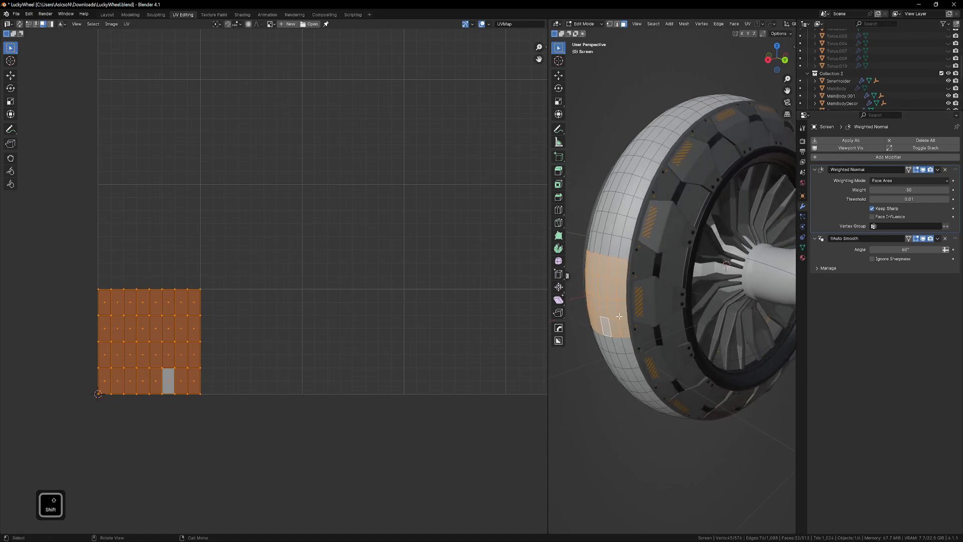
middle_click_drag(618, 316, 629, 279)
left_click(630, 278, "alt")
left_click(630, 278, "alt+shift")
left_click(637, 258, "alt+shift")
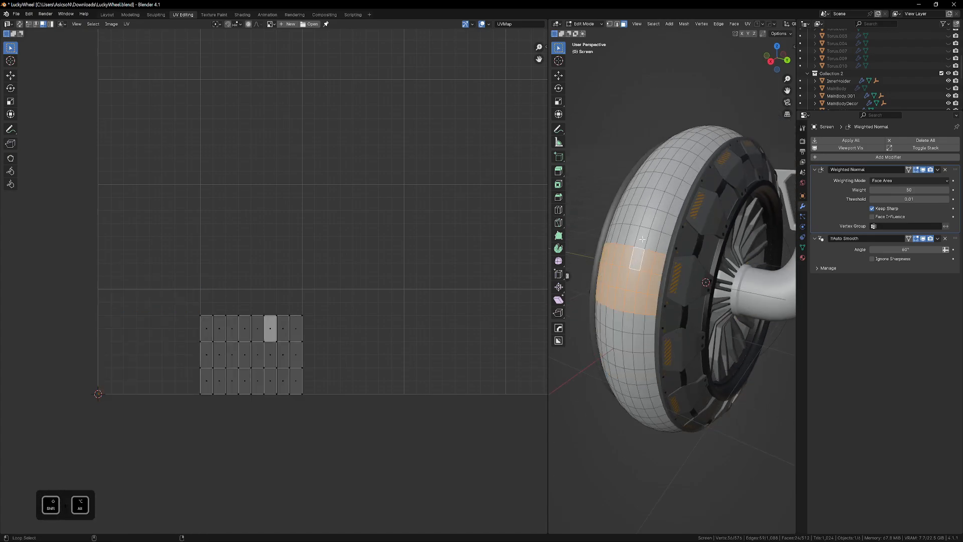
left_click(641, 238, "alt+shift")
middle_click_drag(318, 328, 276, 319, "shift")
scroll(189, 315, "up", 5)
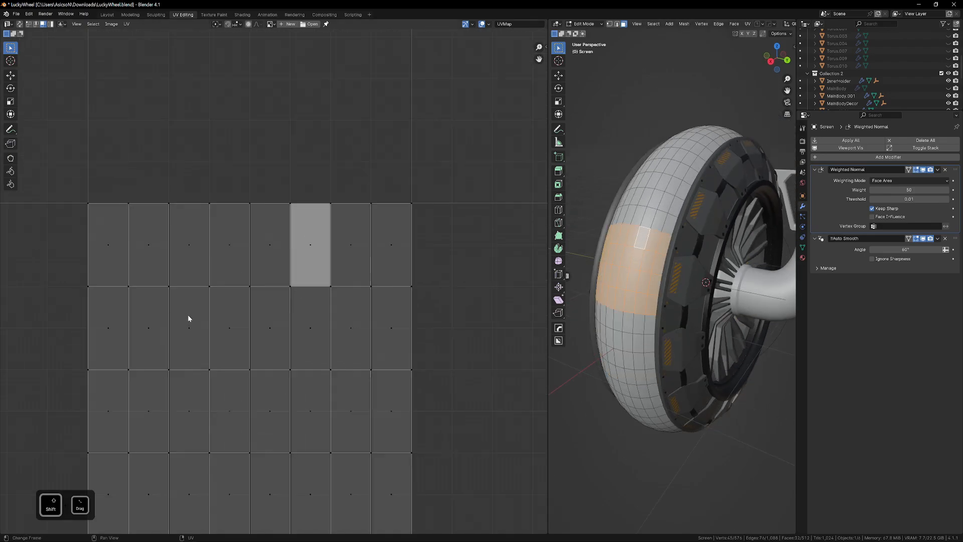
scroll(296, 326, "down", 2)
middle_click_drag(428, 324, 308, 322, "shift")
scroll(151, 333, "down", 2)
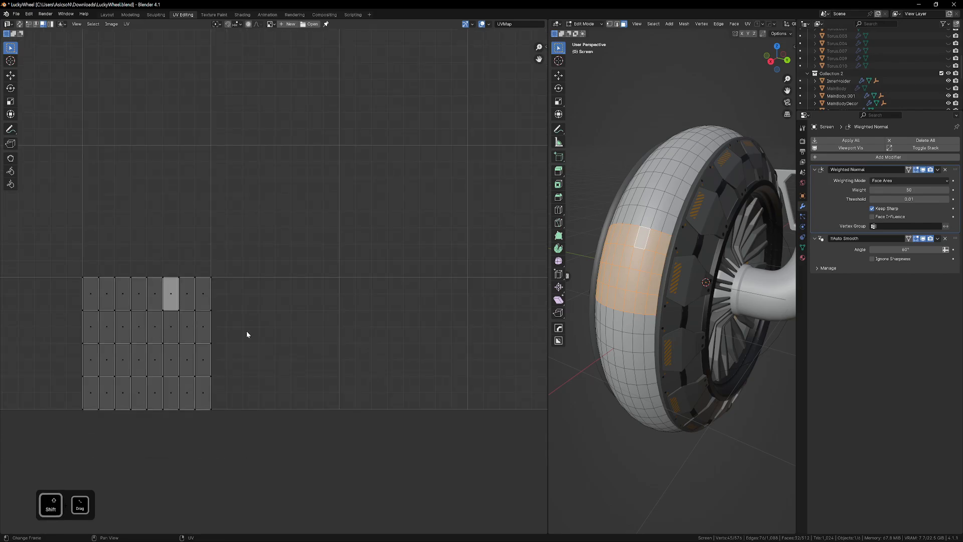
- Select the following four face rows, which form the strip's third segment, and bring their UVs in the third tile into view
left_click(633, 216, "alt+shift")
left_click(638, 217, "alt")
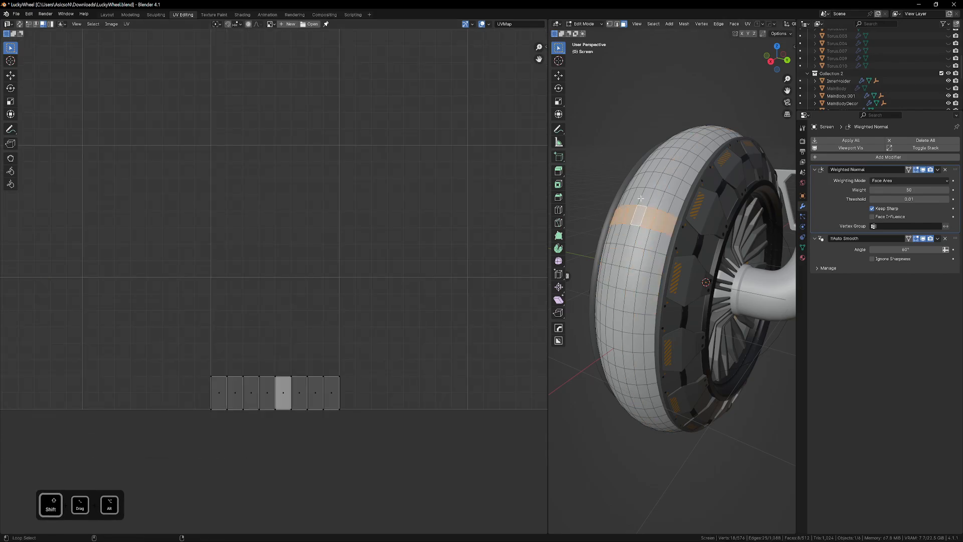
left_click(645, 200, "alt+shift")
left_click(651, 182, "alt+shift")
left_click(658, 167, "alt+shift")
middle_click_drag(678, 227, 692, 254)
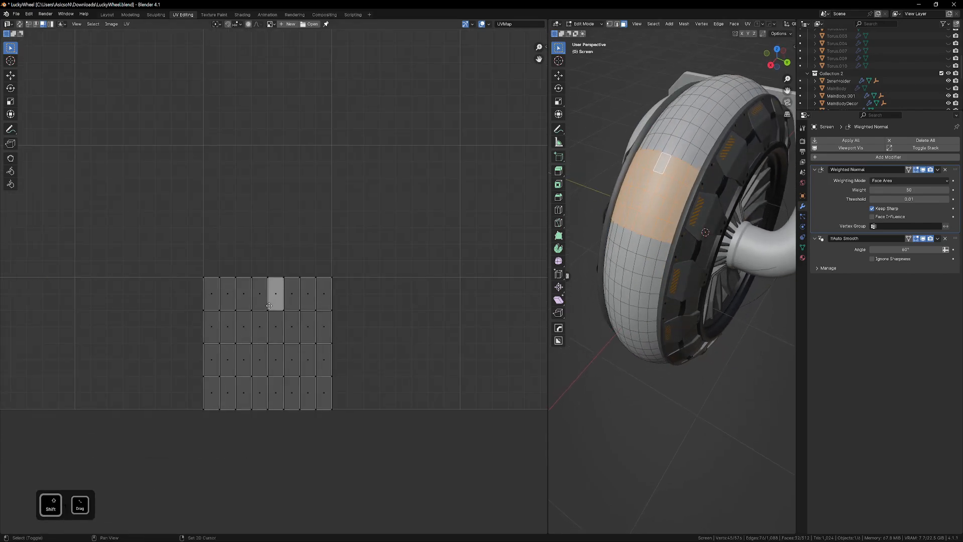
scroll(266, 354, "down", 5)
scroll(301, 336, "up", 3)
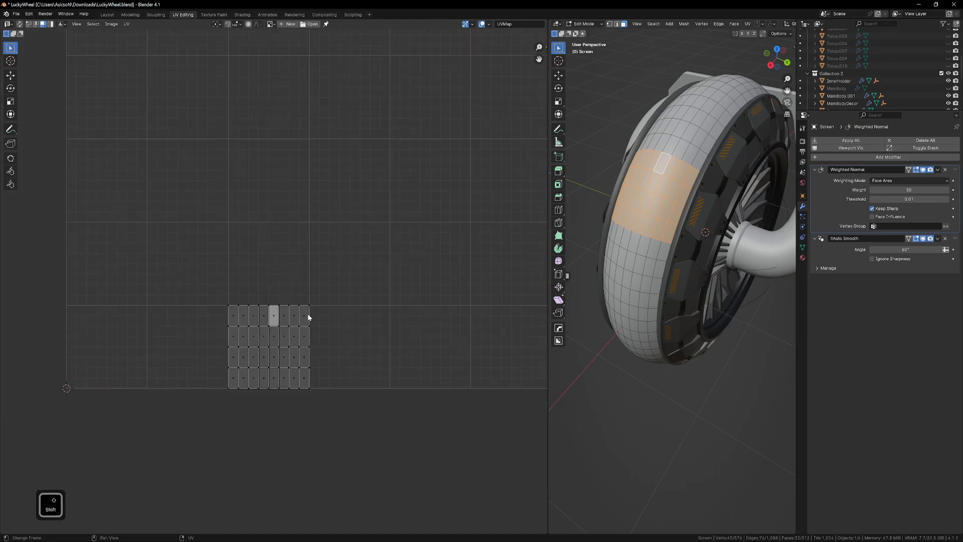
- Select all UVs of the third segment and inspect their position relative to the UV origin
left_click_drag(161, 288, 309, 406)
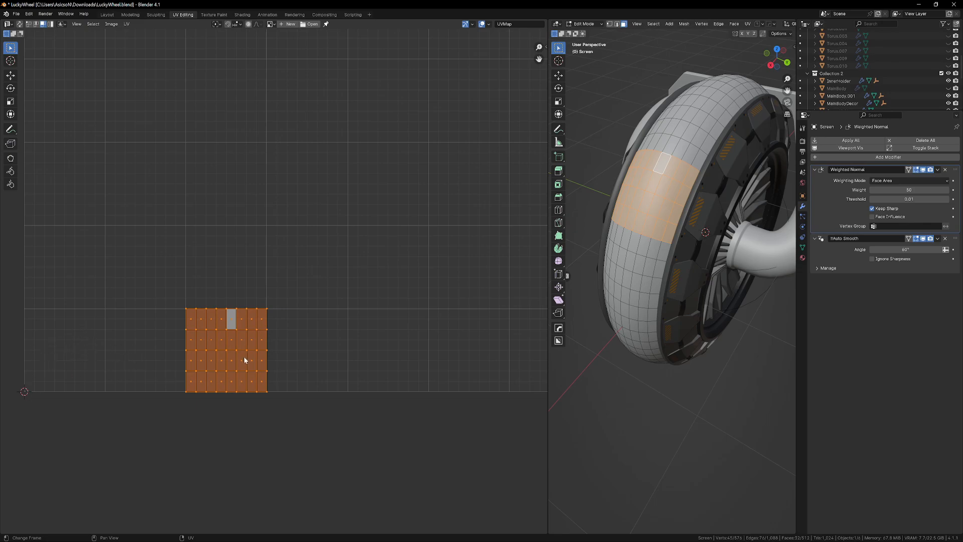
left_click_drag(168, 292, 272, 392)
scroll(197, 347, "up", 3)
middle_click_drag(206, 350, 276, 350, "shift")
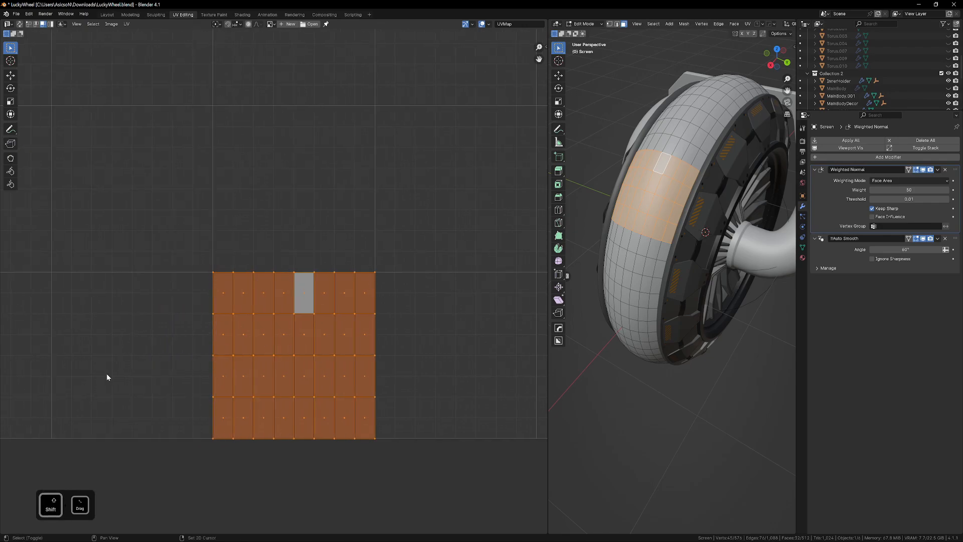
middle_click_drag(106, 376, 278, 404, "shift")
scroll(219, 360, "down", 2)
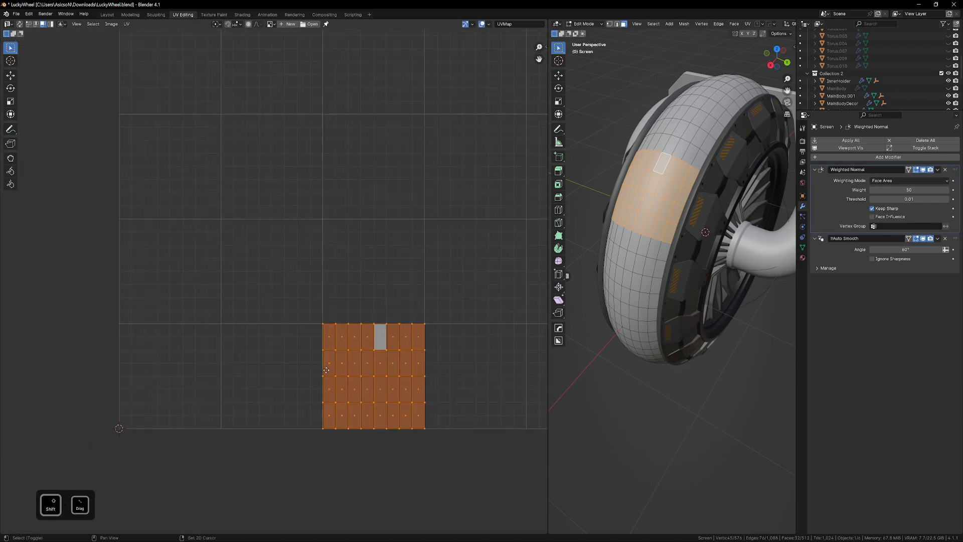
- Compare the third segment's UVs with the full tile grid, and select the whole Screen mesh to inspect its complete UV layout
middle_click_drag(369, 367, 227, 360, "shift")
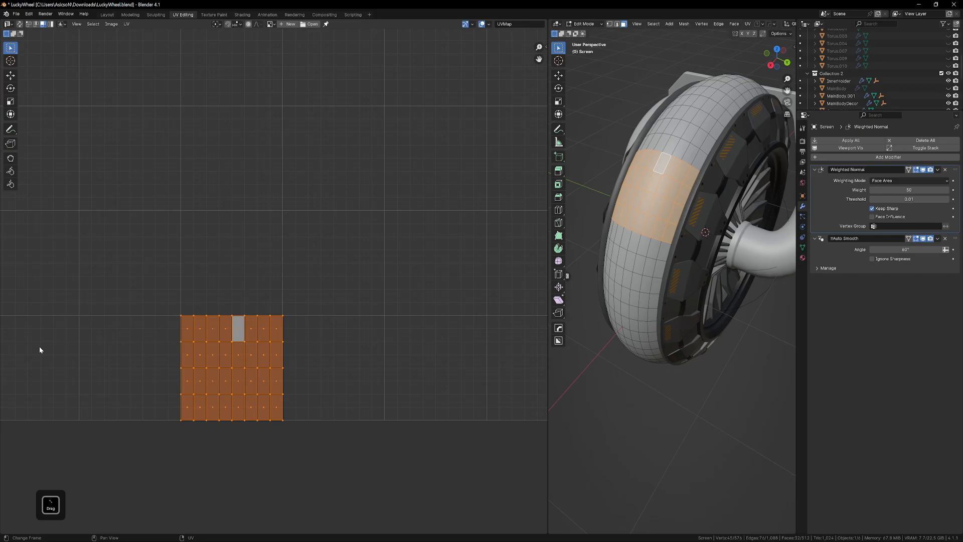
scroll(235, 356, "down", 2)
middle_click_drag(645, 301, 636, 266)
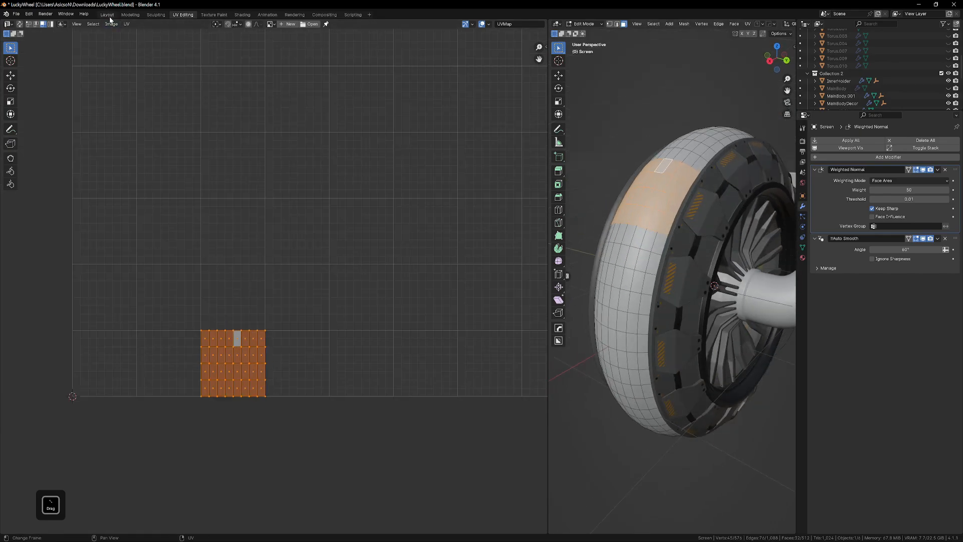
middle_click_drag(296, 231, 223, 323, "shift")
scroll(223, 323, "down", 4)
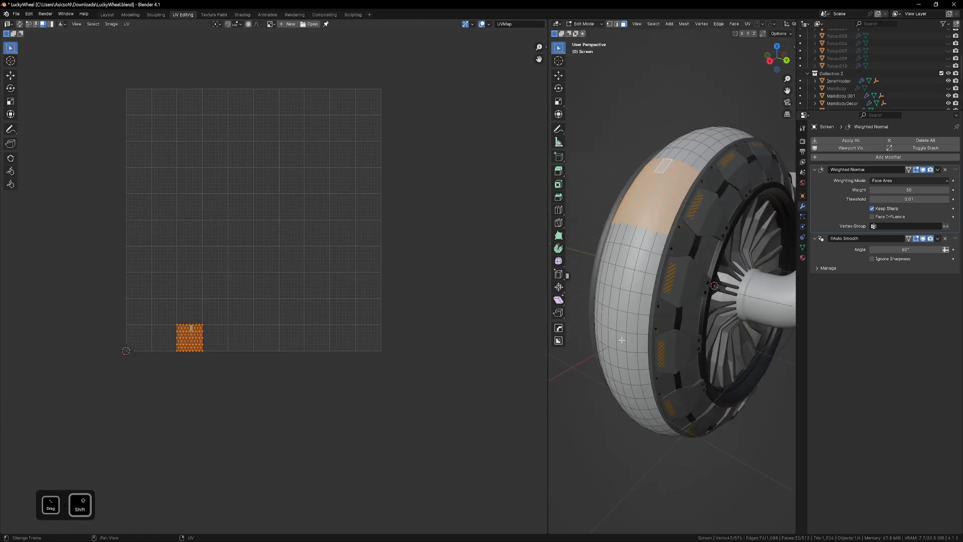
key("a")
middle_click_drag(341, 324, 258, 318)
left_click_drag(41, 310, 435, 385)
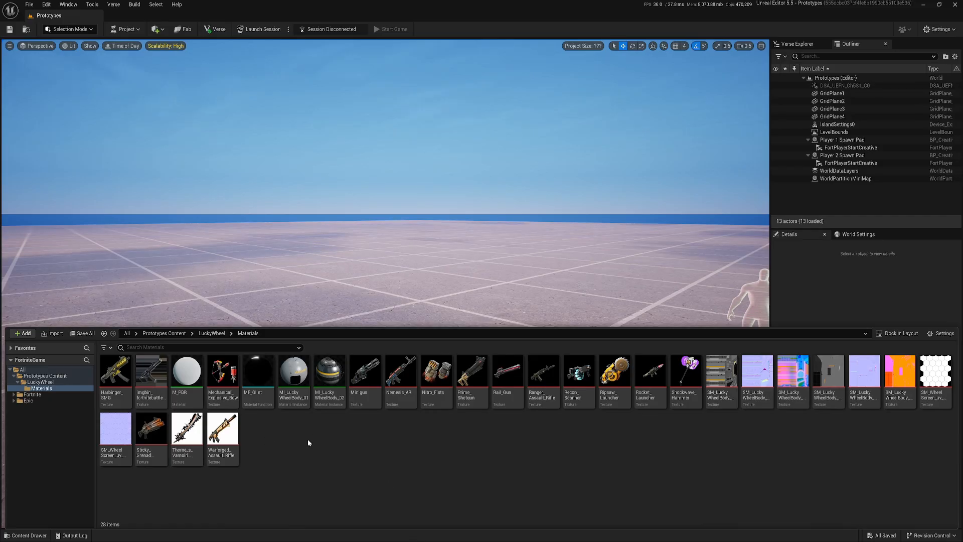
- Switch to Unreal Editor and place the SM_LuckyWheelBody and SM_LuckyWheelScreen meshes together in the level
left_click(185, 376, "ctrl")
left_click_drag(185, 376, 277, 243)
key("w")
right_click_drag(277, 243, 351, 236)
key("a")
mouse_move(296, 258)
right_mouse_down()
mouse_move(240, 258)
mouse_move(296, 258)
right_mouse_up()
scroll(295, 258, "down", 1)
key("e")
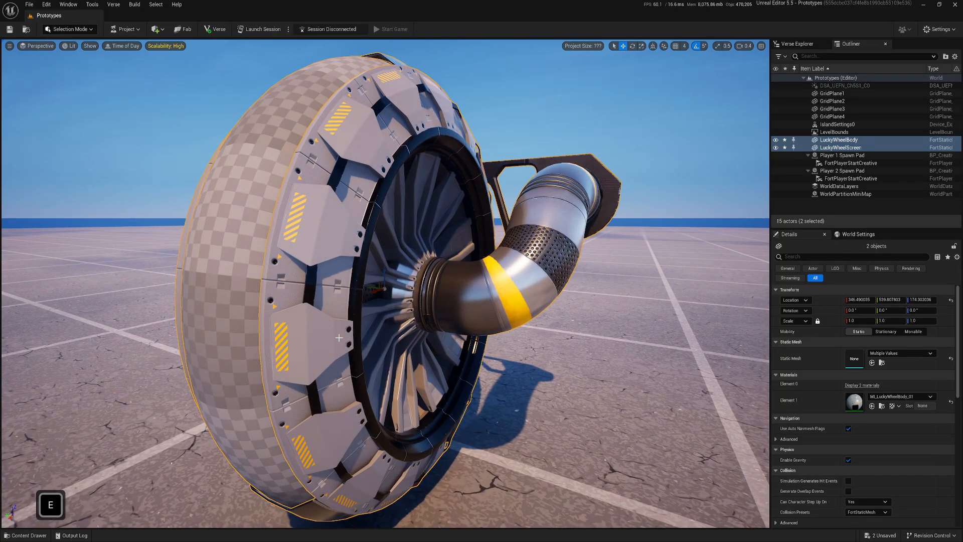
- Examine the placed wheel body and its checkered screen strip from several angles
key("s")
mouse_move(304, 301)
right_mouse_down()
mouse_move(327, 301)
mouse_move(304, 301)
right_mouse_up()
key("a")
key("w")
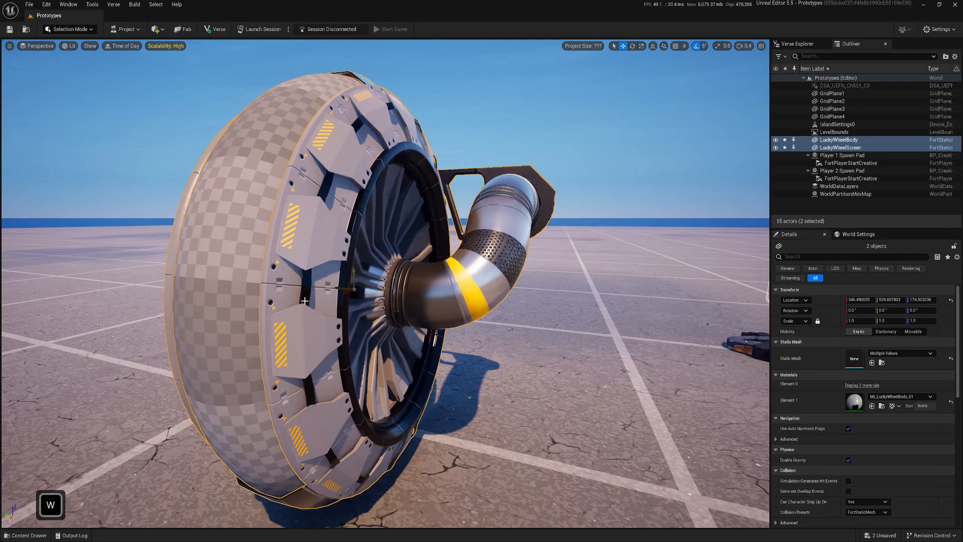
key("a")
right_click_drag(385, 278, 335, 247)
key("w")
key("d")
- Open the M_PBR material from the Materials folder, examine its BaseColor, ARM and Normal texture parameters, and close it
key("ctrl+space")
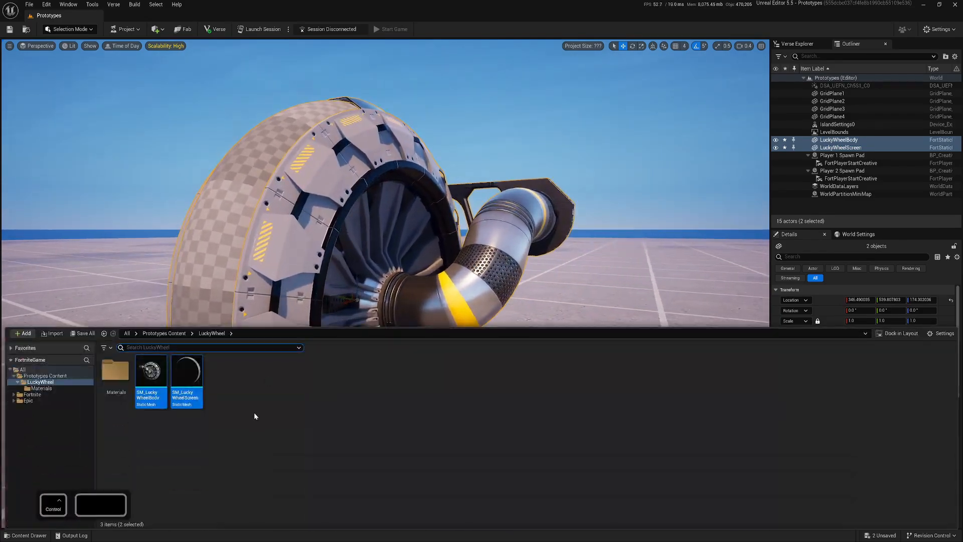
left_click(41, 388)
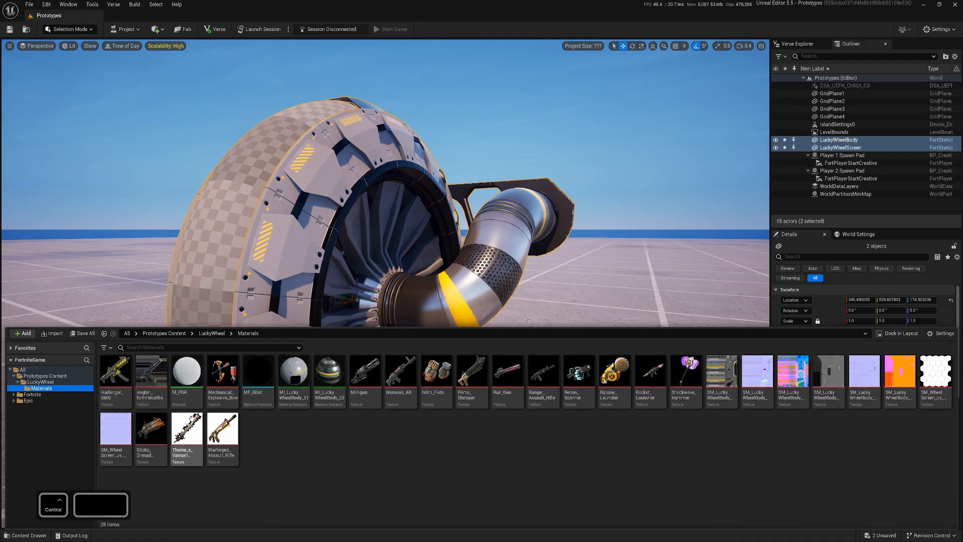
left_click(184, 372)
double_click(184, 372)
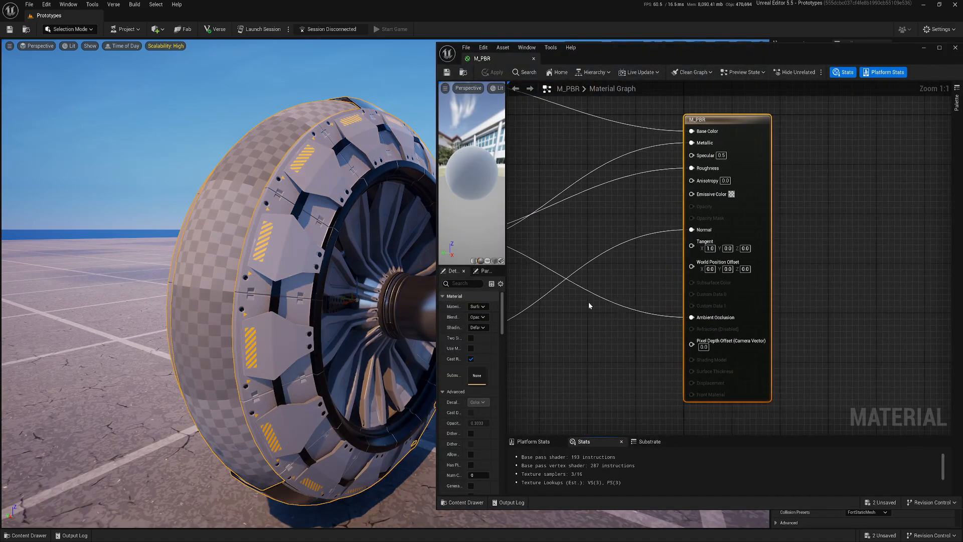
scroll(729, 320, "up", 2)
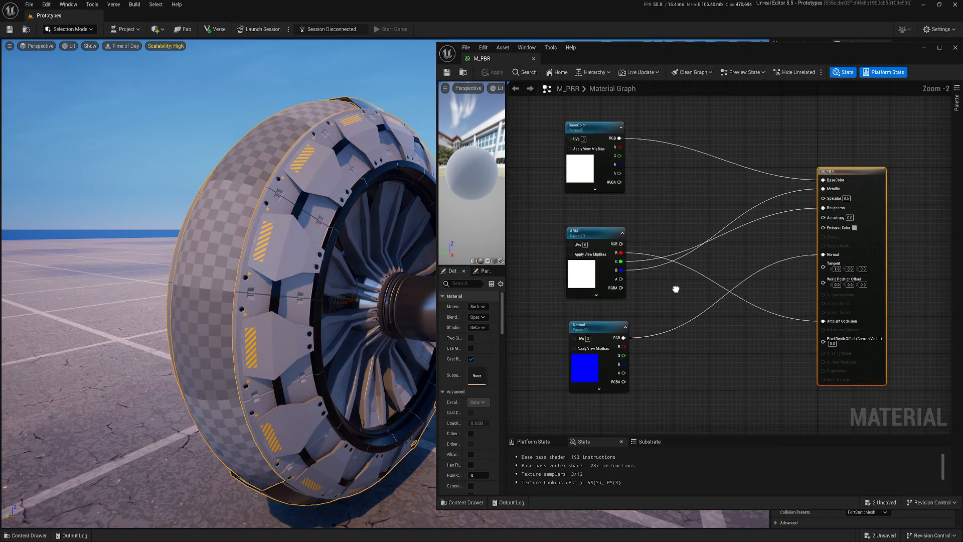
left_click(608, 325)
right_click_drag(595, 137, 590, 213)
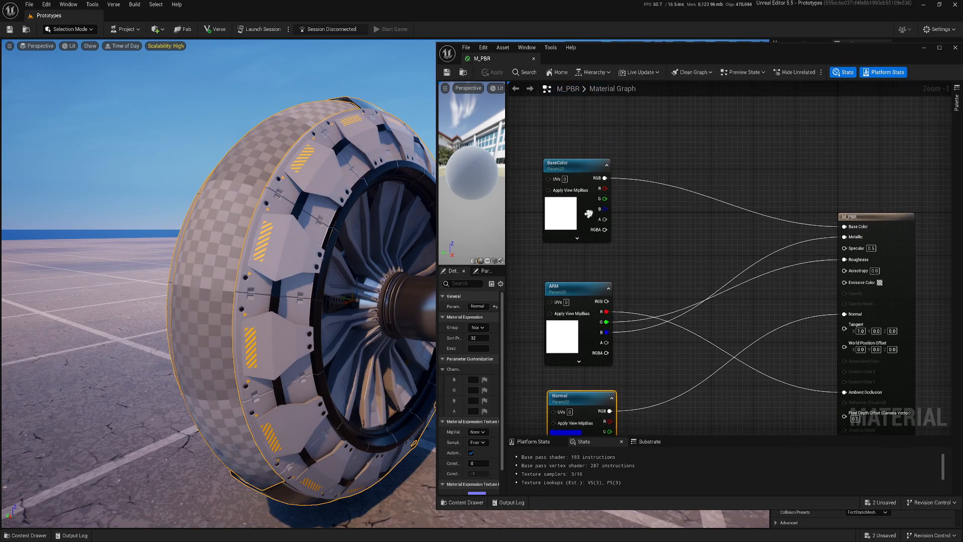
left_click(566, 214)
right_click_drag(641, 243, 626, 188)
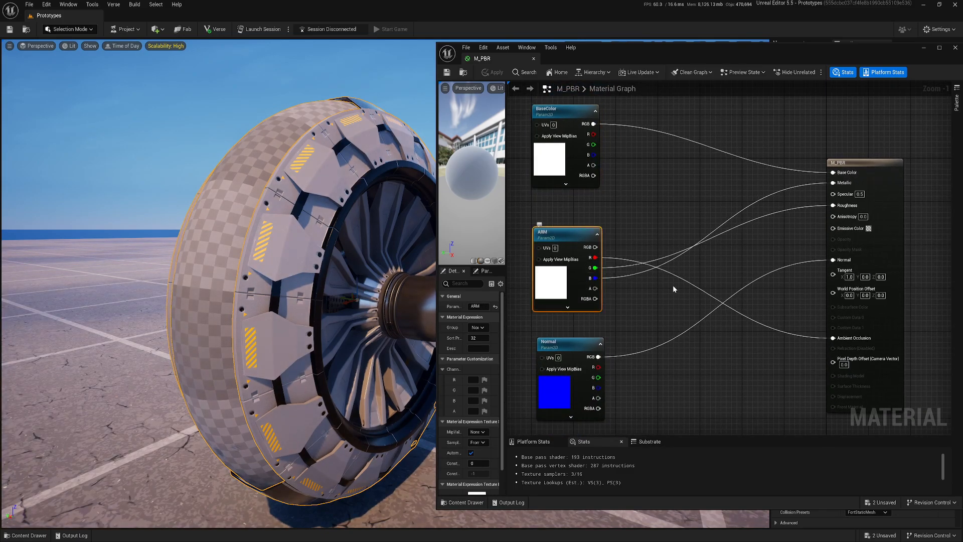
right_click_drag(674, 289, 623, 302)
left_click(955, 47)
- Locate the MI_LuckyWheelBody_02 material instance in the Materials folder and examine the wheel body's surfaces in the level
right_click_drag(424, 317, 301, 350)
key("ctrl+space")
left_click(323, 425)
left_click(337, 379)
key("a")
key("w")
key("d")
key("s")
key("a")
key("w")
key("s")
key("d")
- Look through the weapon icon textures in the Materials folder that are meant for the wheel's screen
key("ctrl+space")
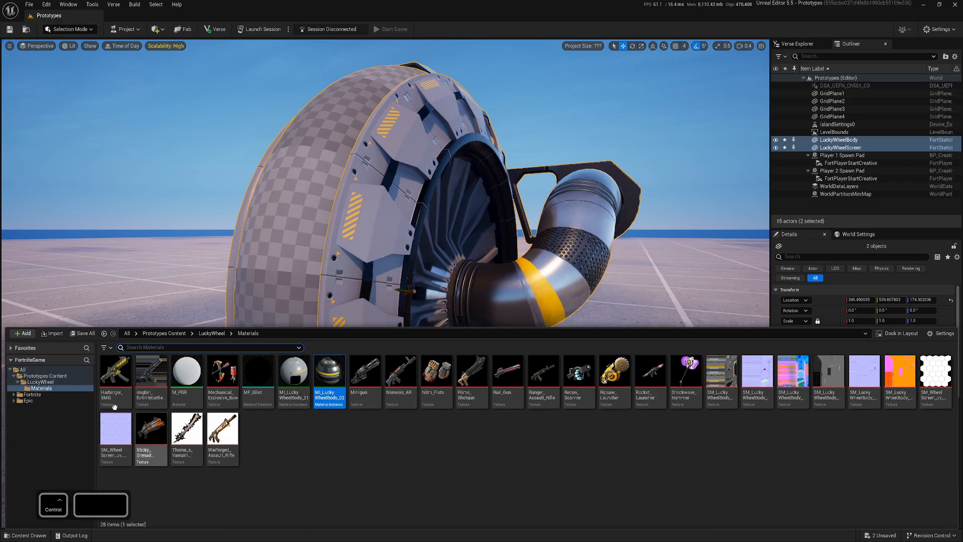
left_click(376, 390)
left_click(402, 392)
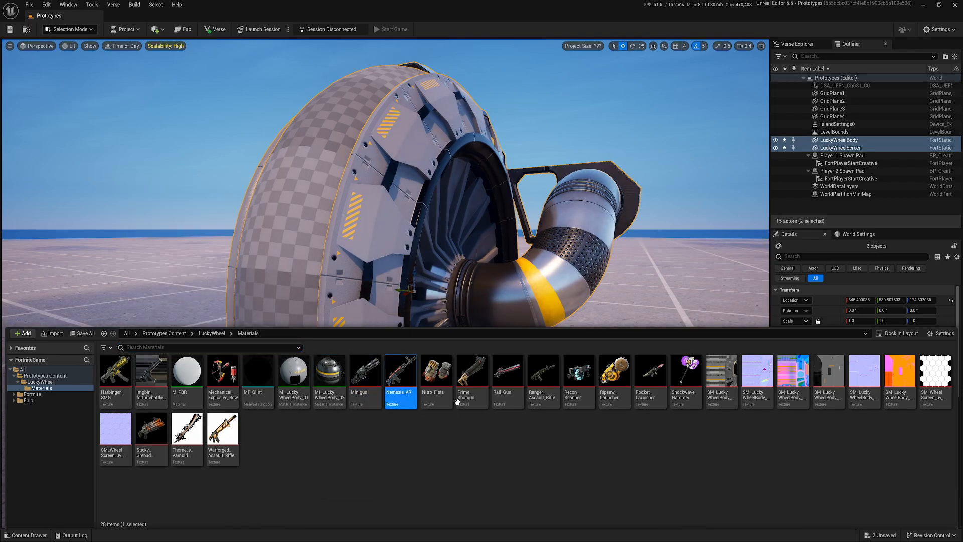
left_click(446, 399)
left_click(476, 396)
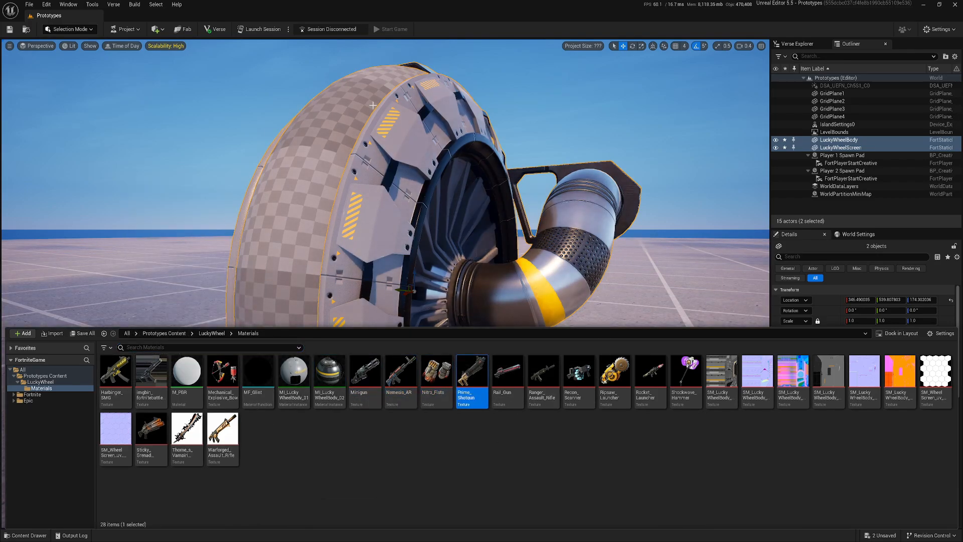
left_click(615, 470)
- Review the wheel body textures and select the two SM_WheelScreen textures, the hexagon mask and the normal map
left_click(724, 376)
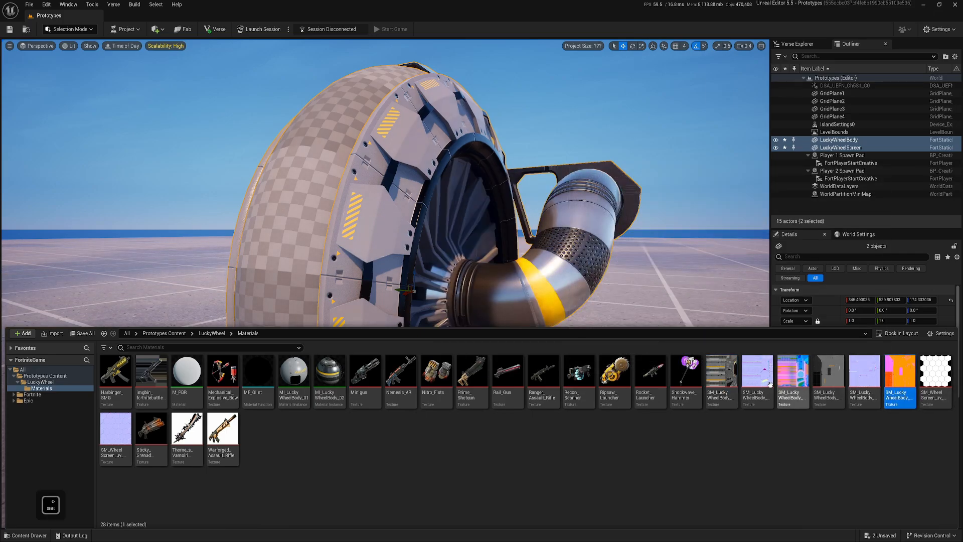
left_click(899, 382, "shift")
left_click(938, 375)
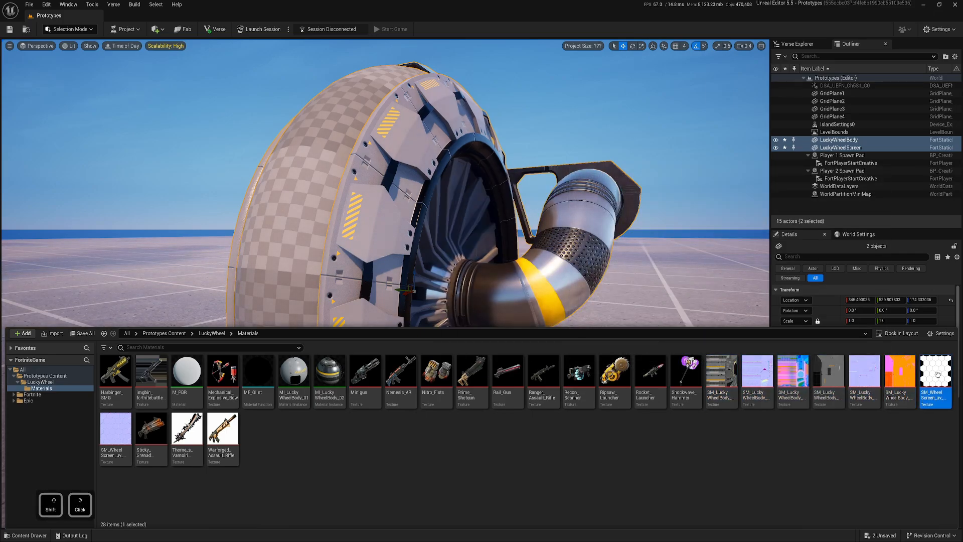
left_click(106, 451, "ctrl")
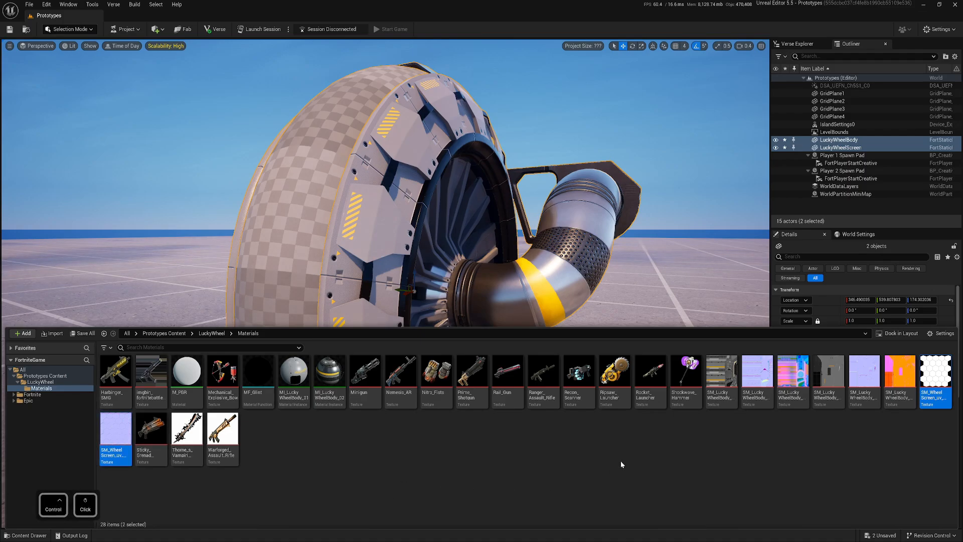
- Open the wheel screen's hexagon mask and normal map textures one after the other to inspect their resolution and compression settings
double_click(936, 374)
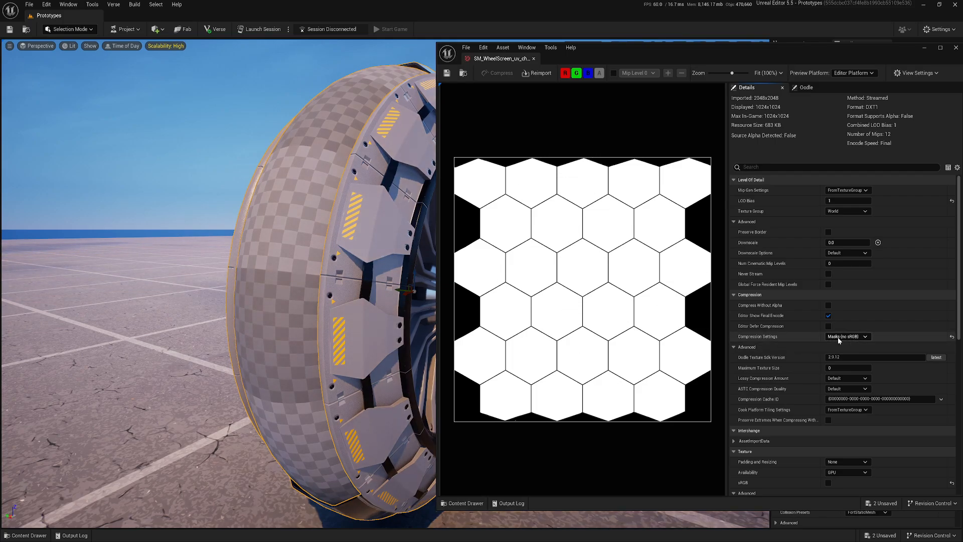
left_click(533, 59)
key("ctrl+space")
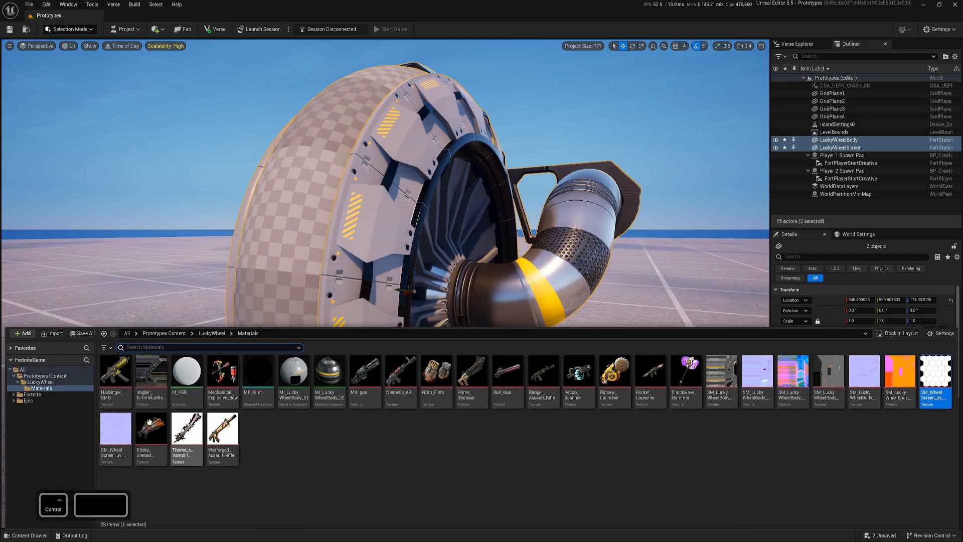
double_click(116, 433)
scroll(573, 286, "up", 3)
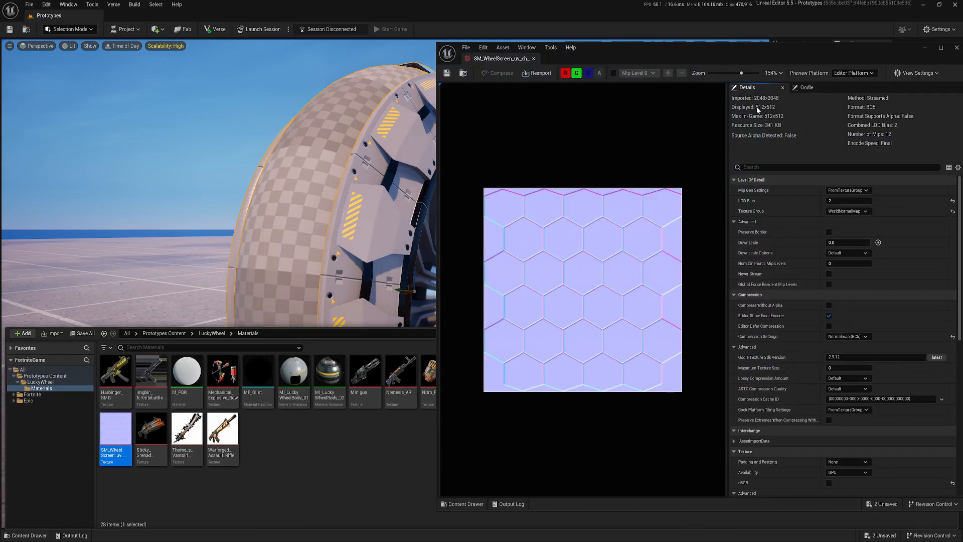
left_click(534, 58)
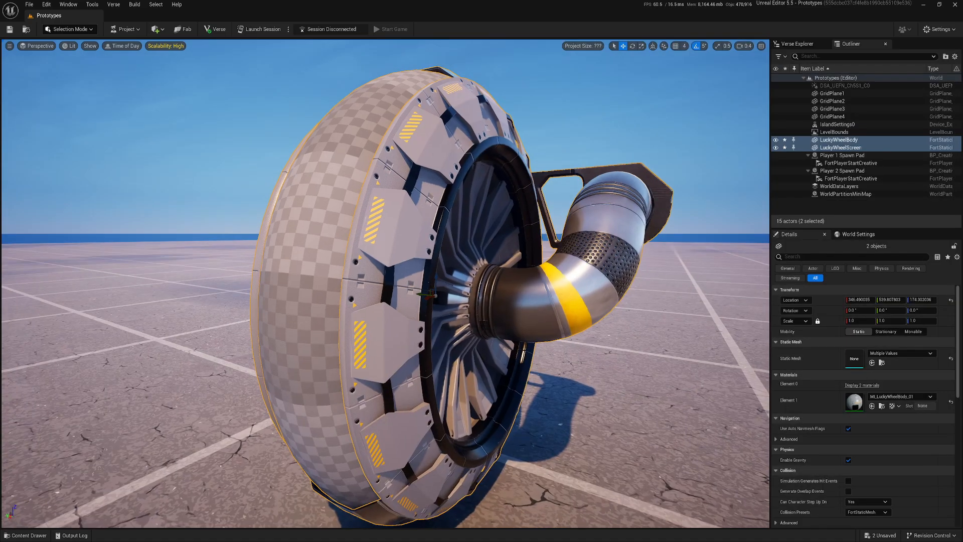
- Create a Building Prop blueprint class named BP_LuckyWheel in the LuckyWheel folder
key("ctrl+space")
left_click(40, 382)
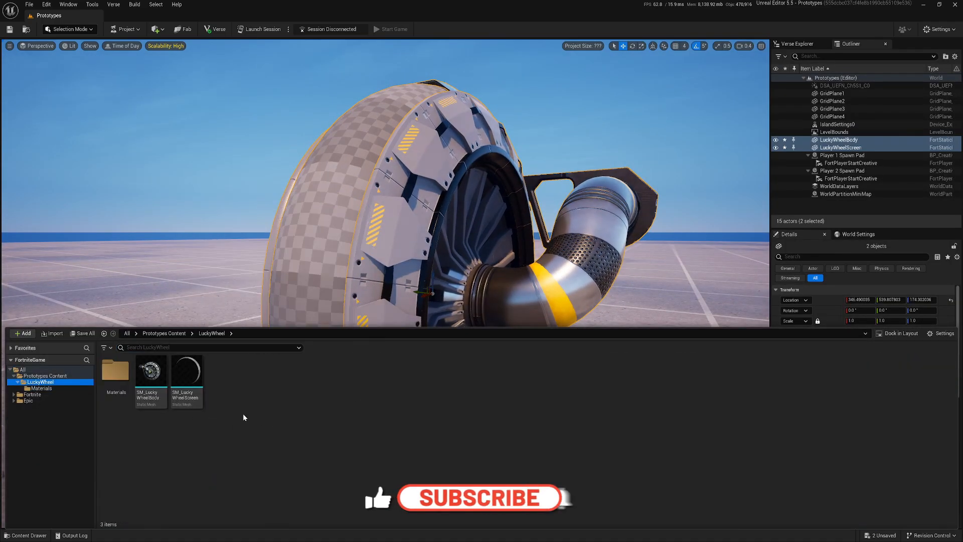
right_click(239, 388)
mouse_move(294, 261)
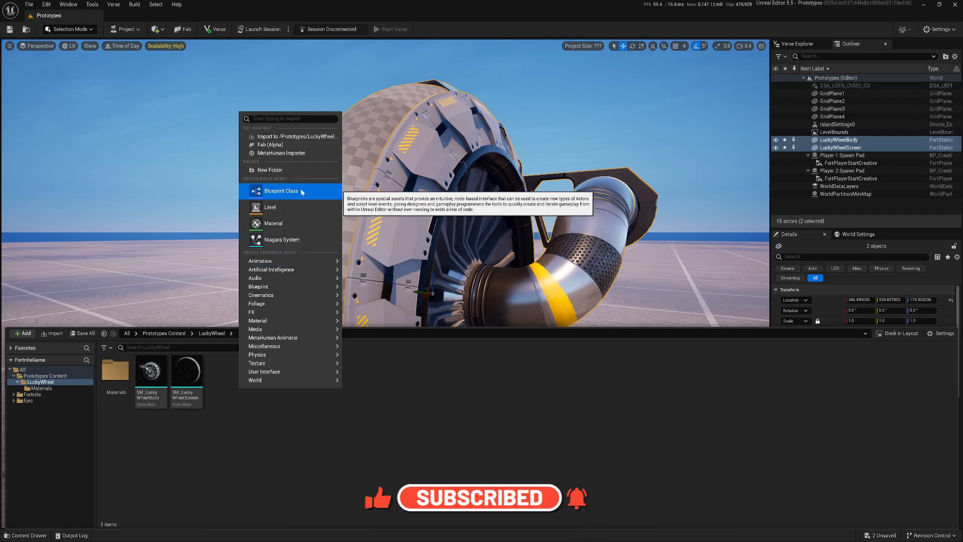
left_click(276, 192)
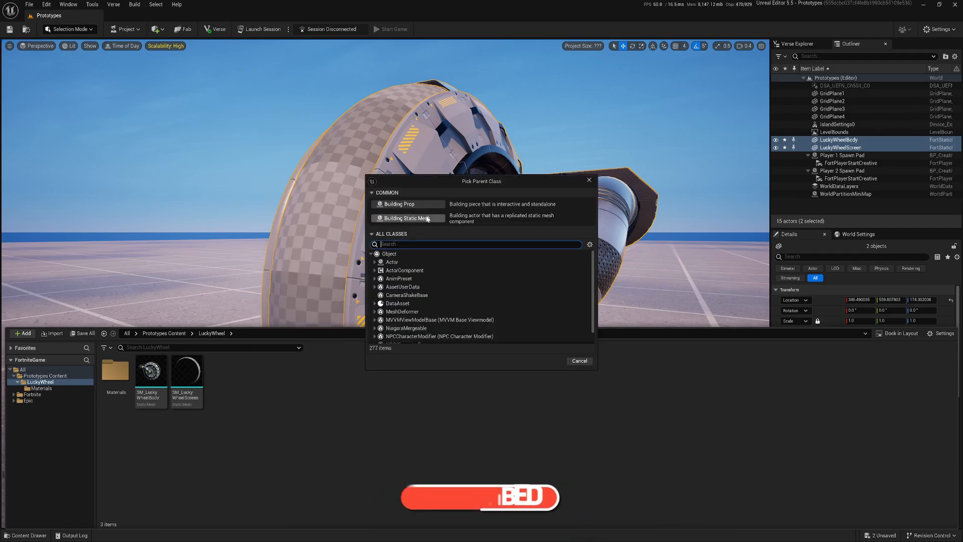
left_click(425, 219)
type("BP_LuckyWheel")
key("Return")
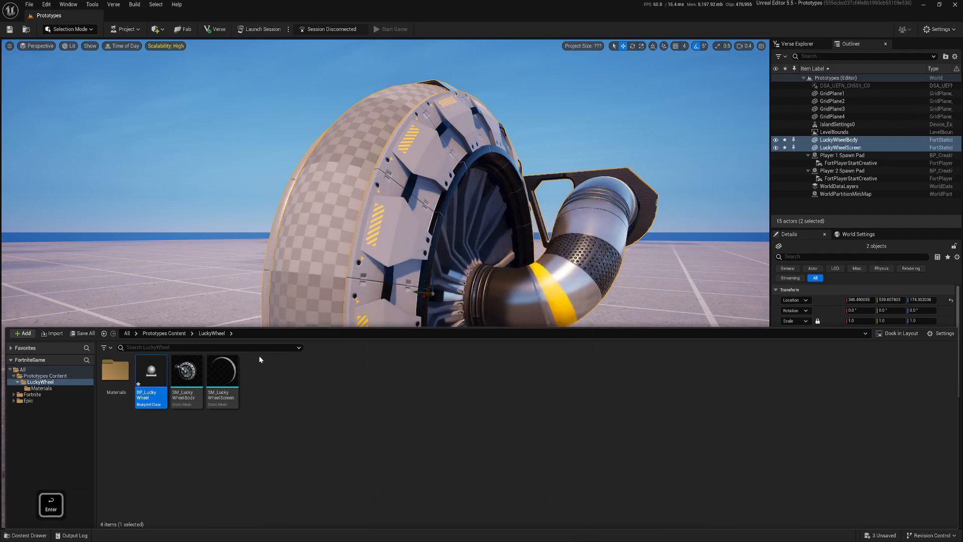
- Open BP_LuckyWheel, assign the SM_LuckyWheelScreen mesh to its root Static Mesh Component and save the blueprint
double_click(157, 371)
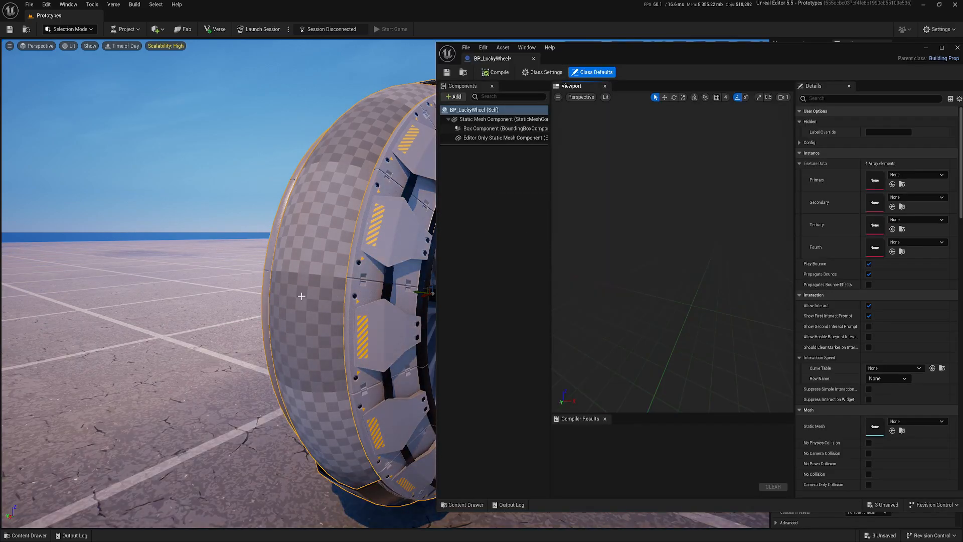
left_click(502, 119)
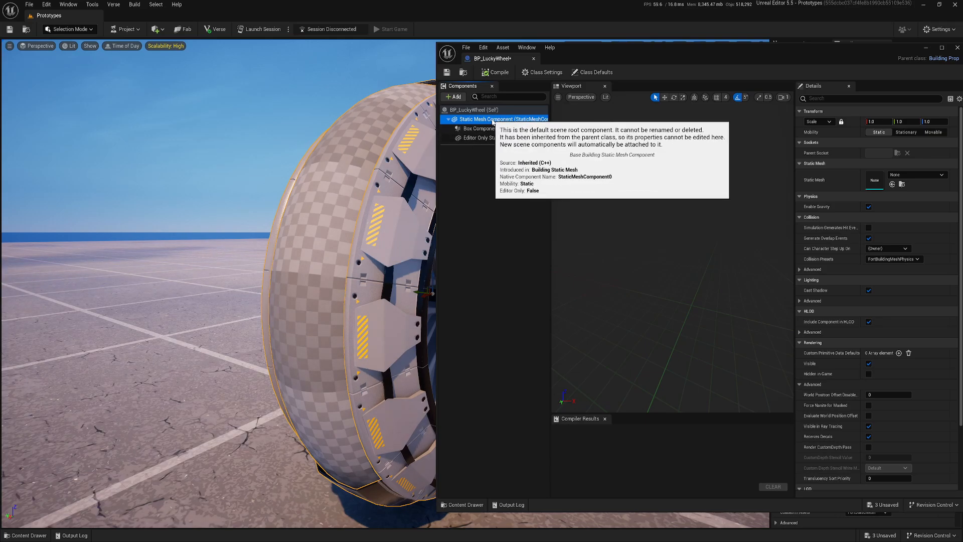
key("ctrl+space")
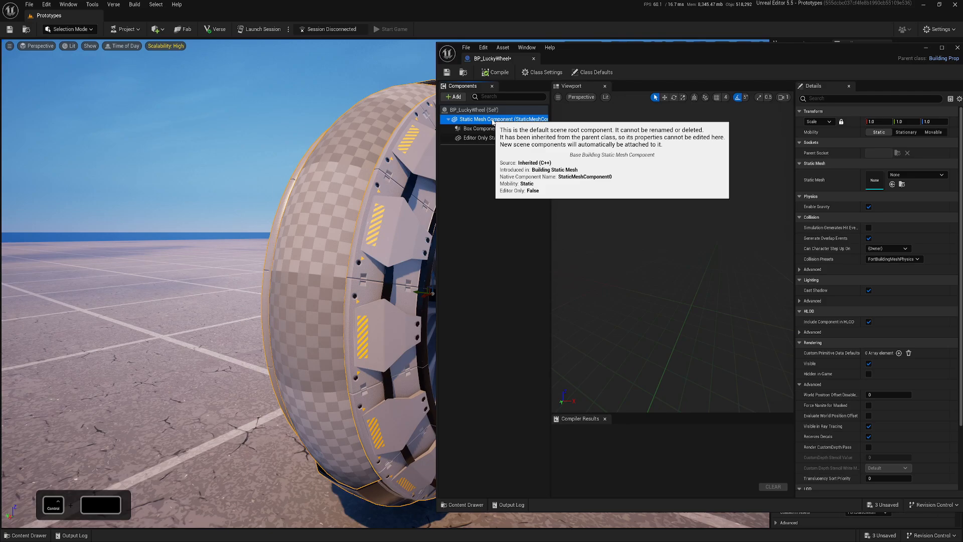
left_click_drag(664, 374, 879, 182)
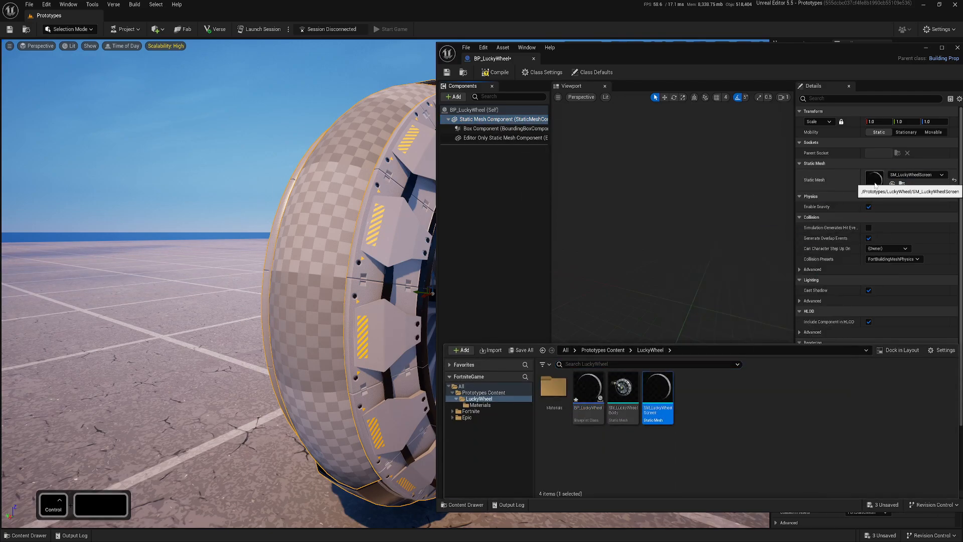
left_click(447, 72)
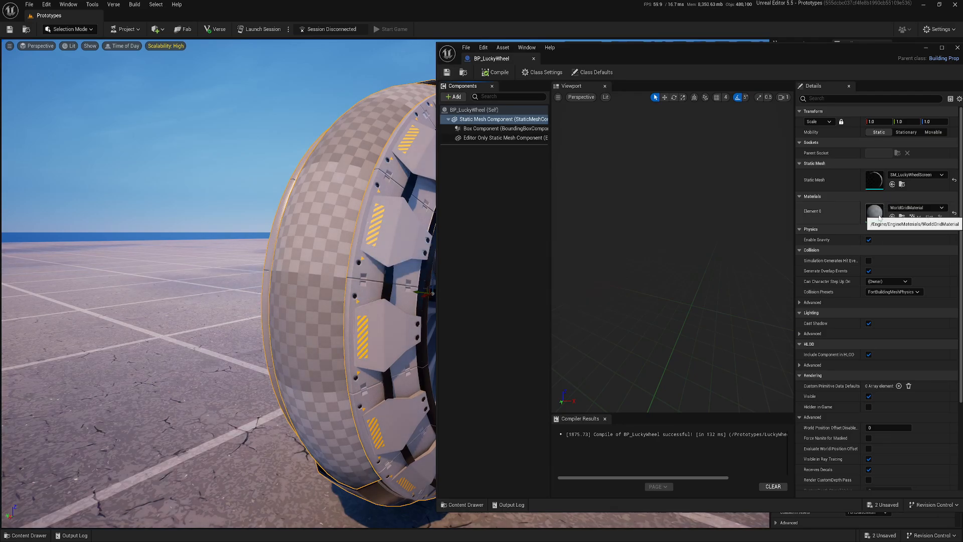
- Show all advanced details of the Static Mesh Component and disable its Enable Gravity and Generate Overlap Events options
scroll(903, 271, "down", 2)
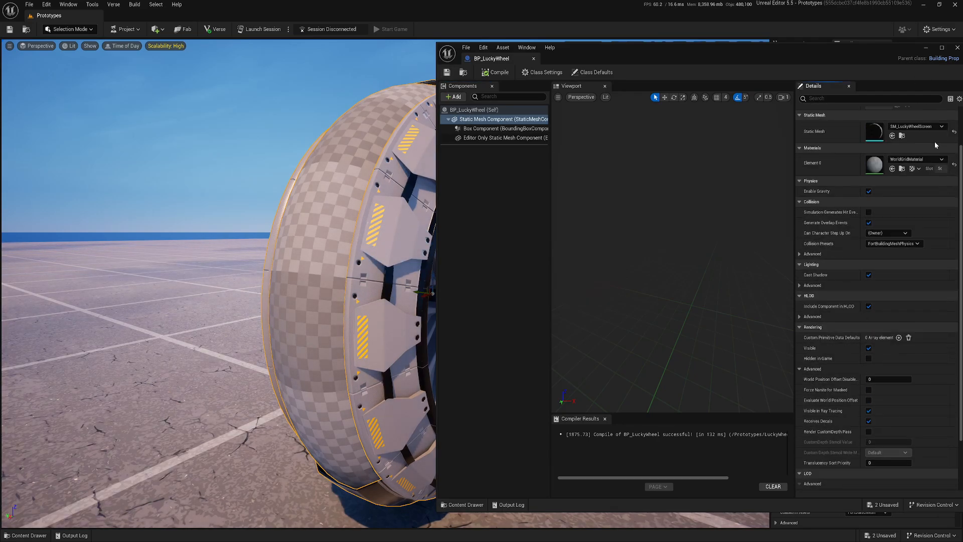
left_click(959, 99)
left_click(905, 135)
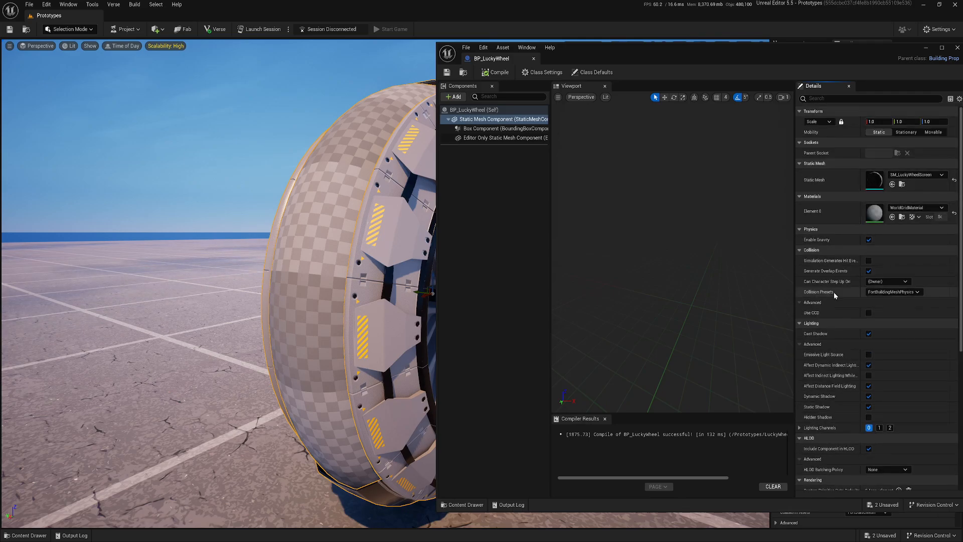
left_click(868, 240)
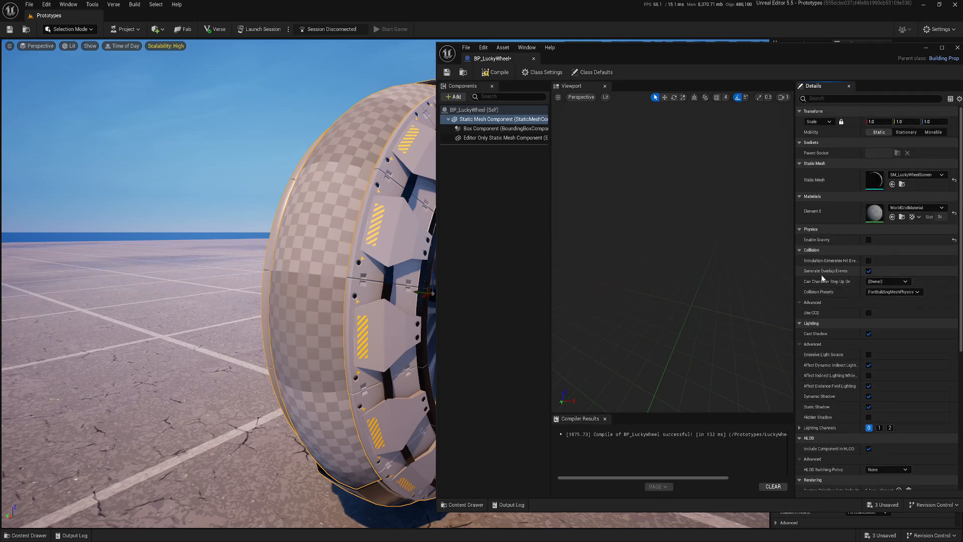
left_click(869, 271)
scroll(857, 303, "down", 3)
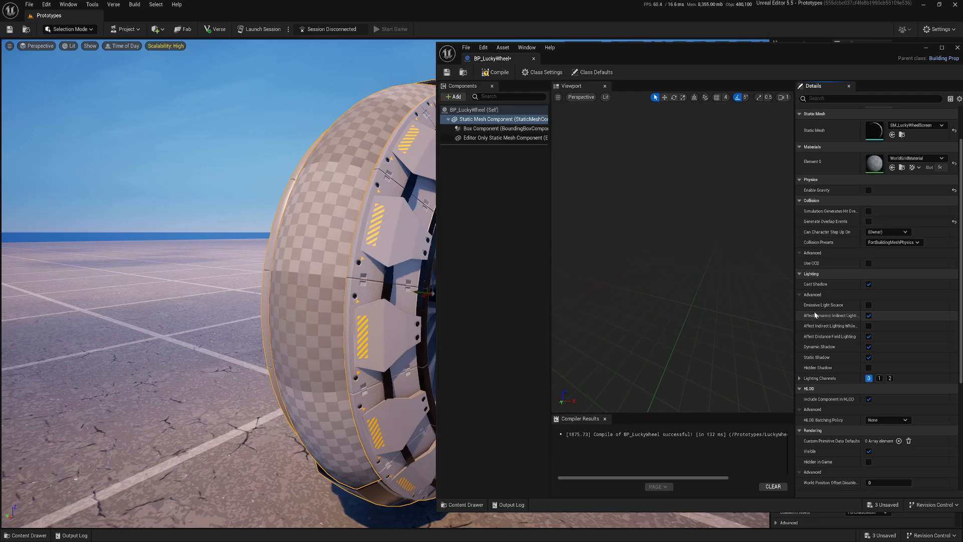
- Enable Emissive Light Source and Affect Indirect Lighting While Hidden on the Static Mesh Component, and compile and save the blueprint
scroll(833, 307, "down", 1)
left_click(868, 303)
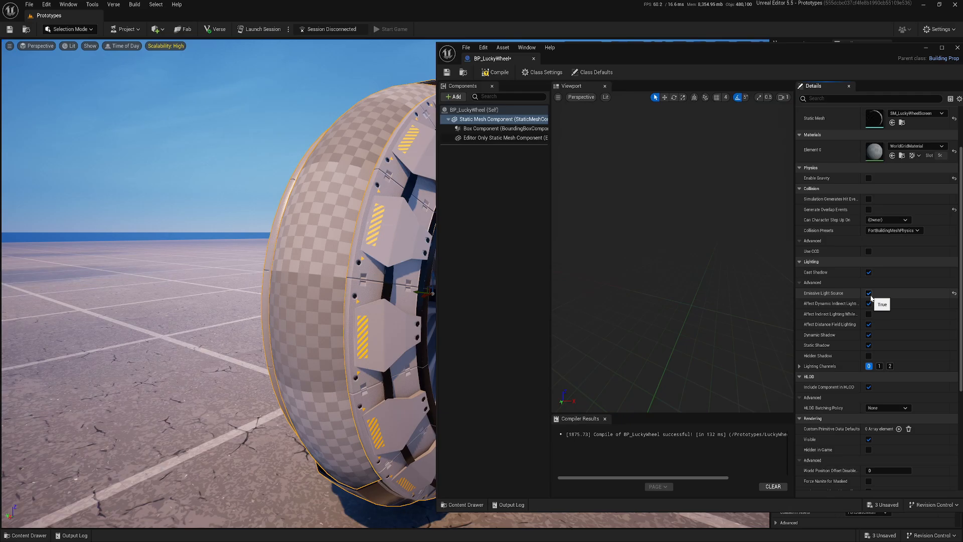
left_click(869, 314)
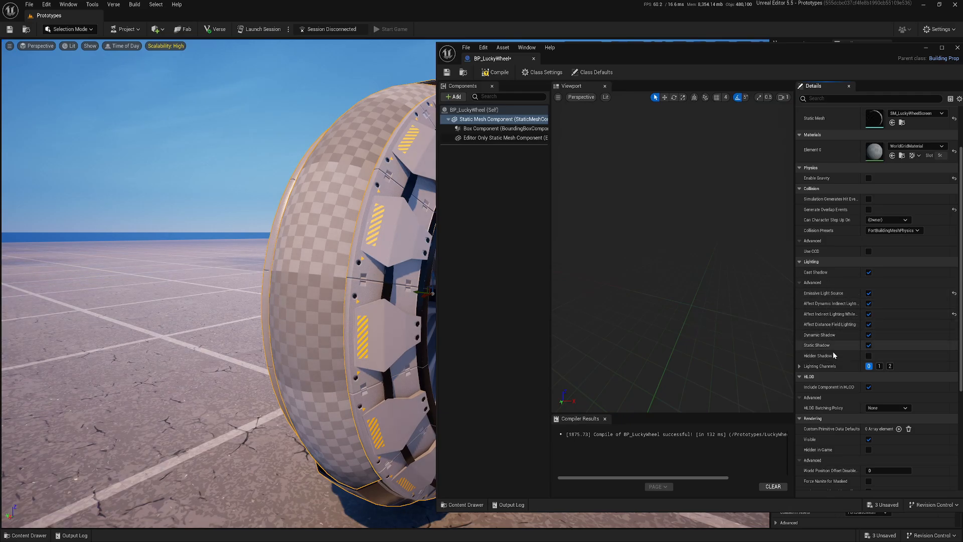
scroll(835, 356, "down", 2)
scroll(833, 346, "down", 2)
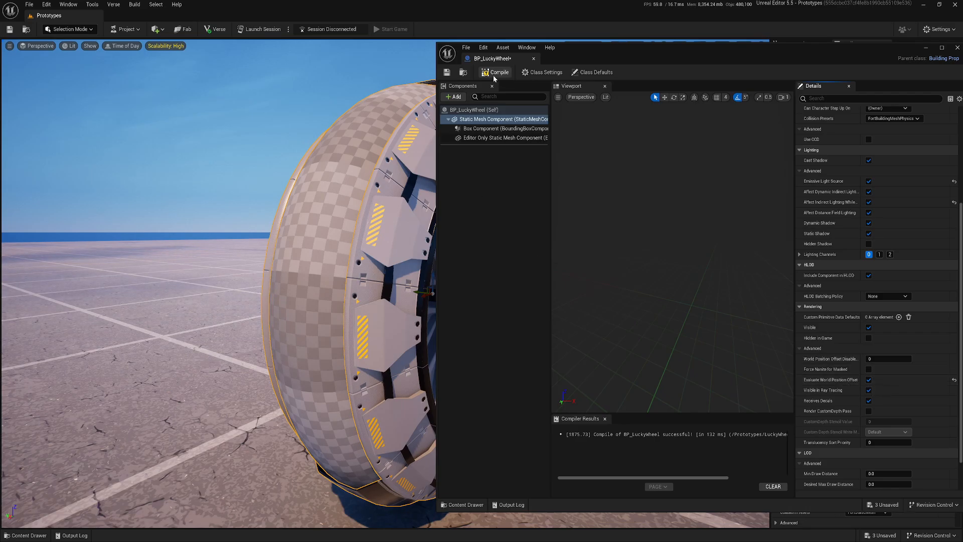
scroll(874, 395, "down", 1)
scroll(842, 394, "down", 1)
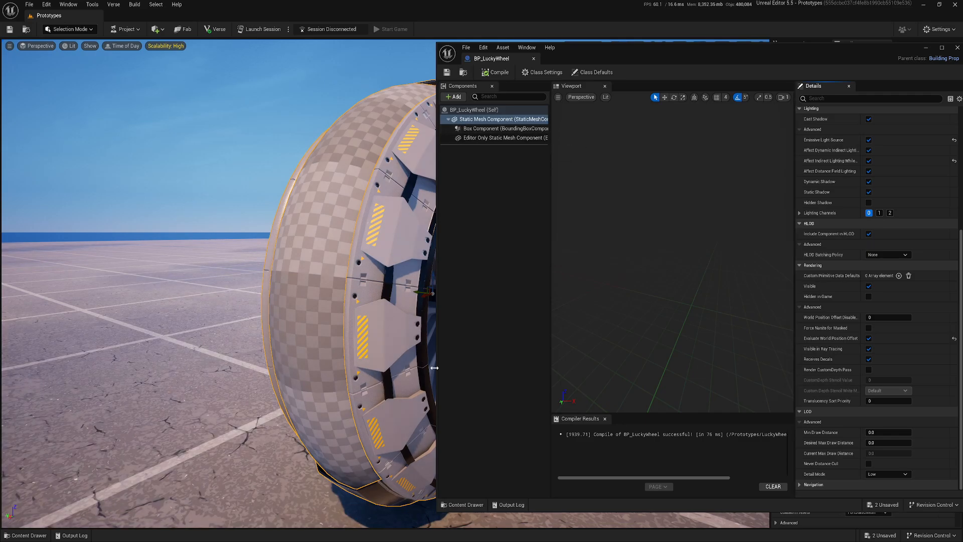
- Add the SM_LuckyWheelBody mesh from the LuckyWheel folder to BP_LuckyWheel as a component and select it
left_click(29, 535)
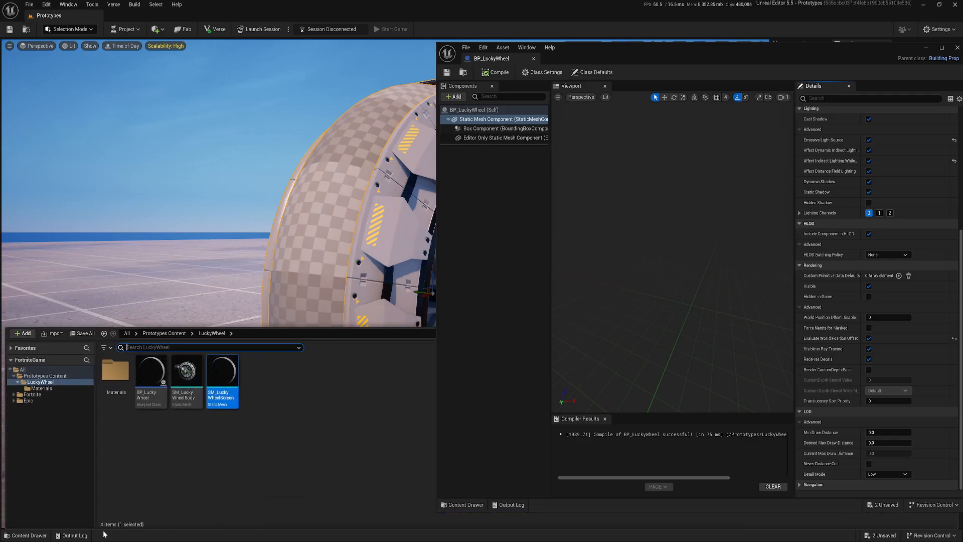
left_click_drag(186, 374, 474, 145)
left_click(488, 147)
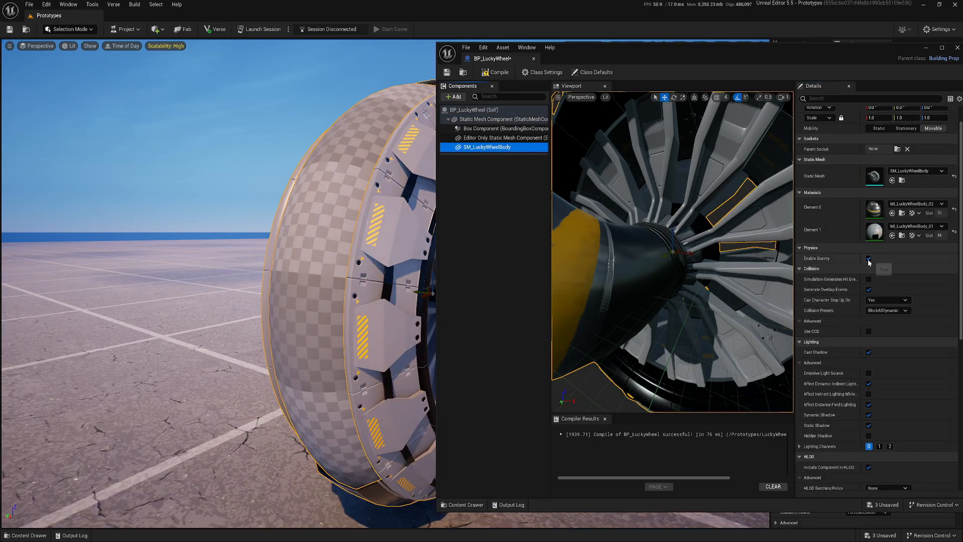
- Disable Enable Gravity and Generate Overlap Events on SM_LuckyWheelBody, enable Affect Indirect Lighting While Hidden, and compile the blueprint
left_click(869, 259)
left_click(869, 289)
scroll(842, 367, "down", 1)
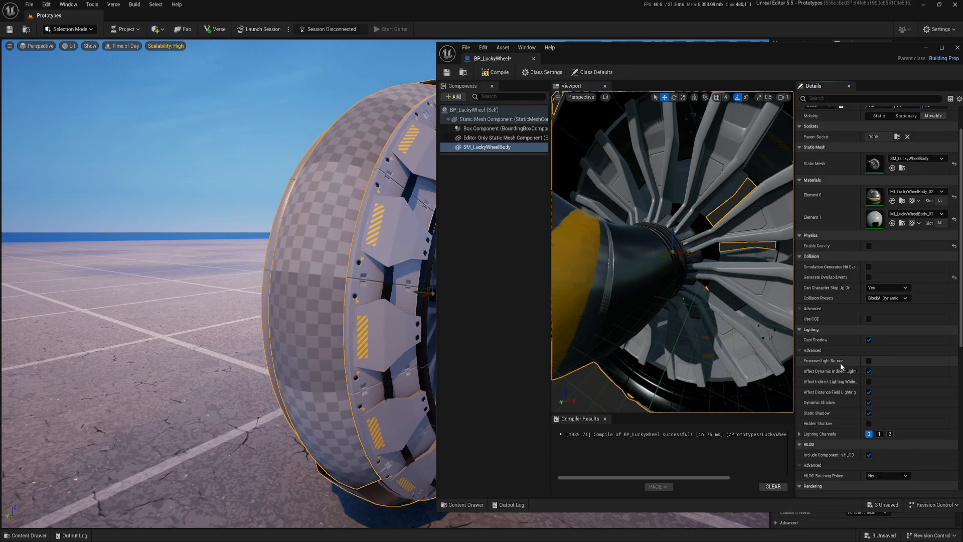
scroll(842, 367, "down", 1)
left_click(869, 364)
scroll(828, 305, "down", 5)
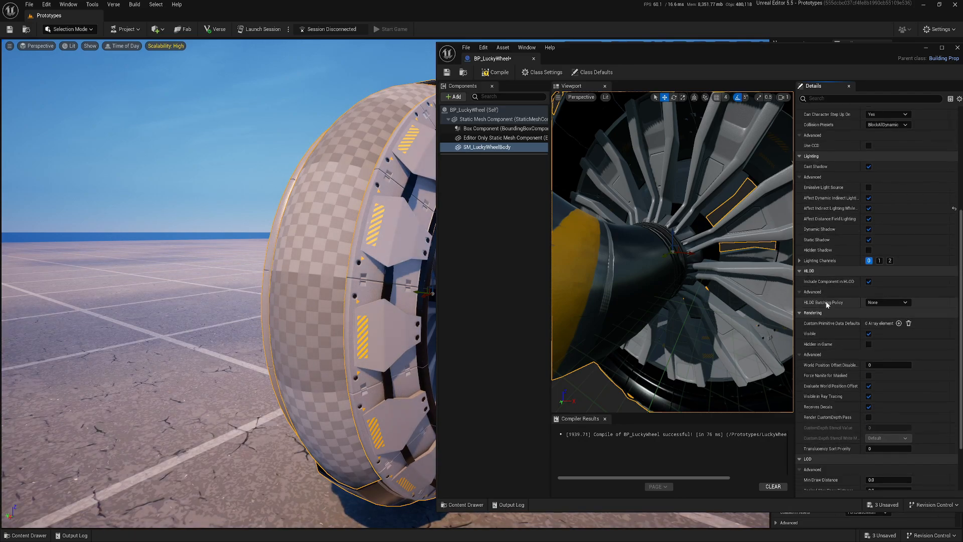
scroll(828, 304, "down", 3)
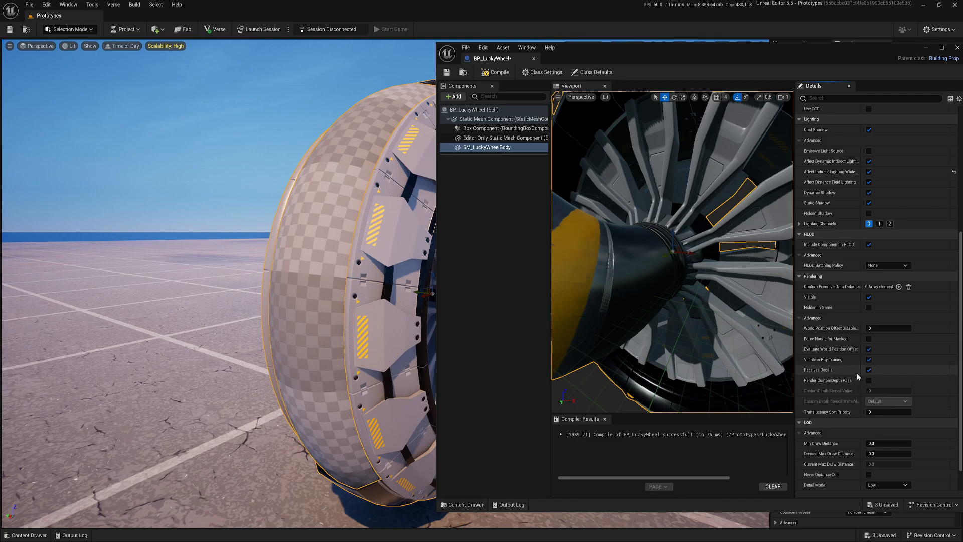
scroll(848, 379, "down", 2)
scroll(833, 381, "down", 1)
left_click(503, 75)
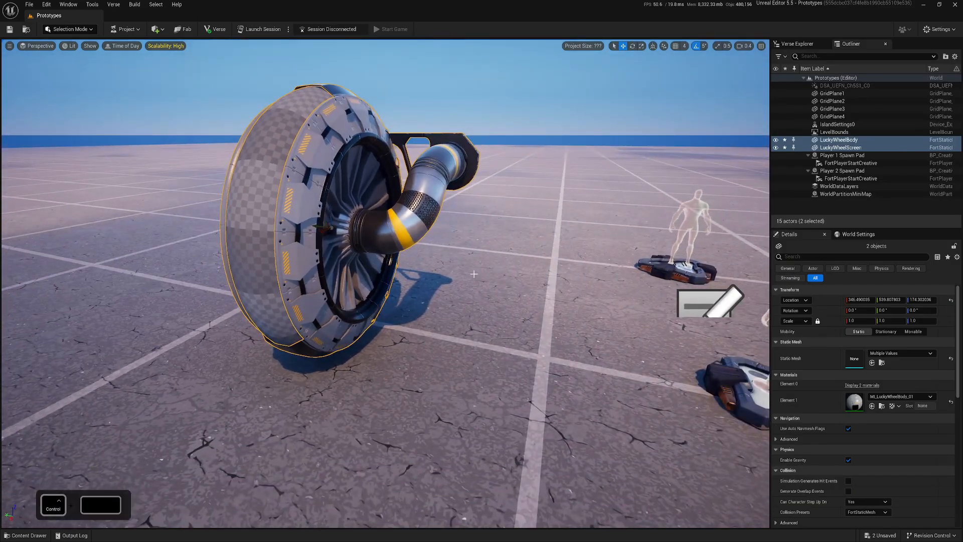
- Place BP_LuckyWheel in the level and delete the separate LuckyWheelBody and LuckyWheelScreen actors
key("ctrl+space")
left_click_drag(185, 394, 503, 217)
key("w")
key("d")
right_click_drag(409, 263, 341, 232)
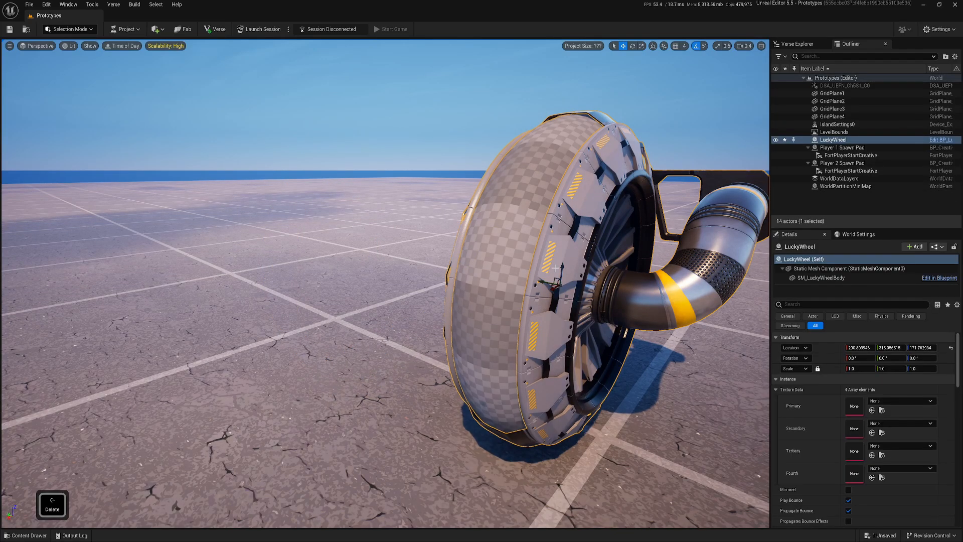
- Rotate the placed LuckyWheel about -90° around Z and shift it along the ground near the player spawn pads
key("s")
mouse_move(408, 263)
right_mouse_down()
mouse_move(432, 266)
mouse_move(392, 262)
right_mouse_up()
key("e")
left_click_drag(346, 241, 286, 246)
key("w")
left_click_drag(296, 211, 310, 184)
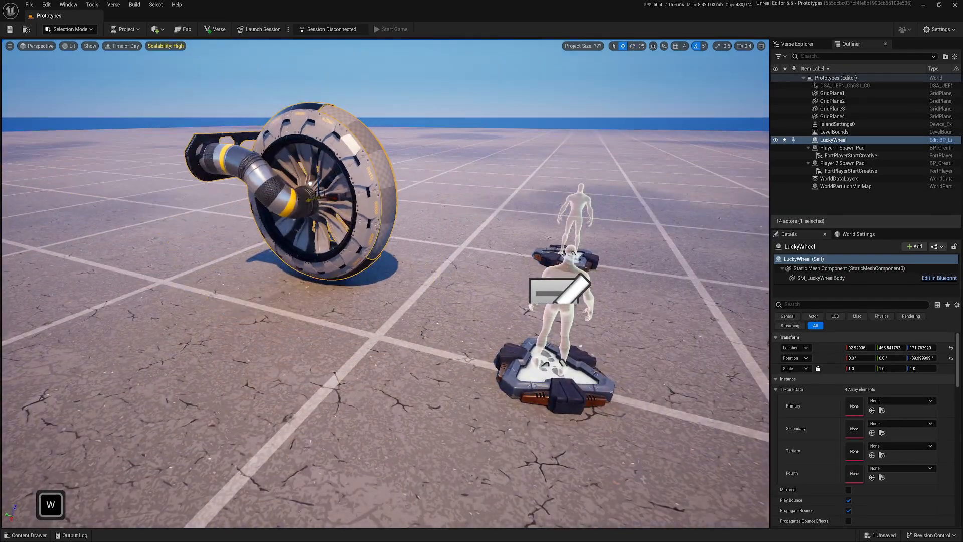
key("w")
key("a")
right_click_drag(310, 183, 384, 235)
key("d")
scroll(383, 235, "up", 2)
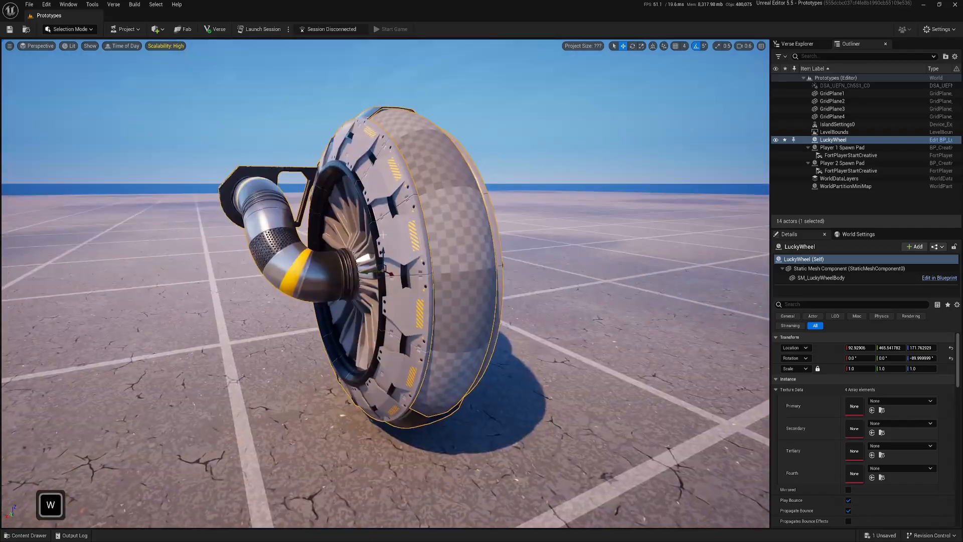
- Open the LuckyWheel Materials folder and look over the imported weapon icon textures from Minigun to Rail_Gun
key("ctrl+space")
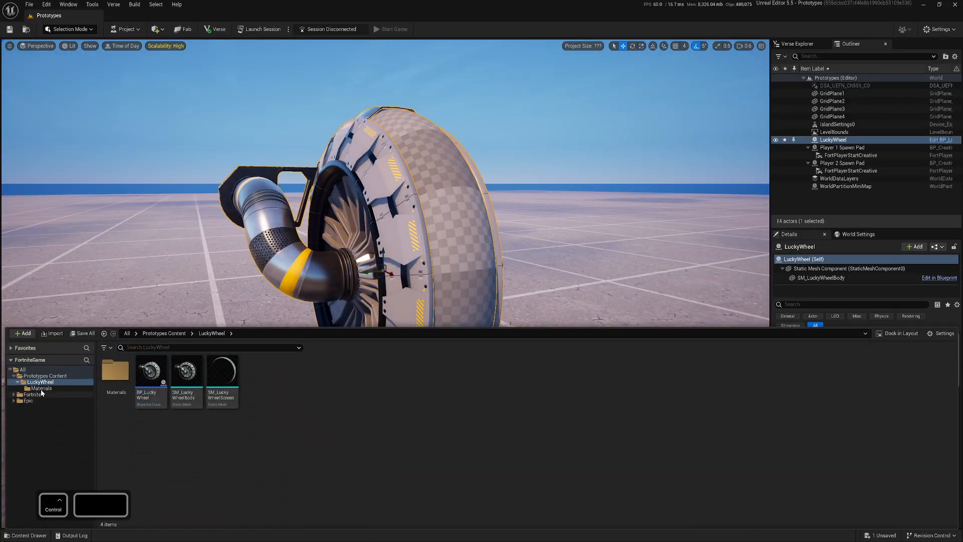
left_click(41, 388)
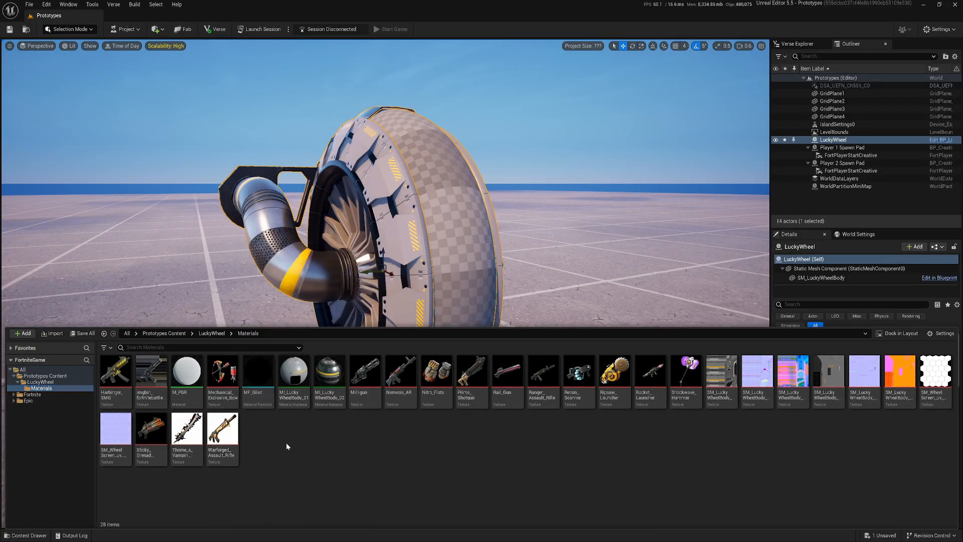
right_click(296, 435)
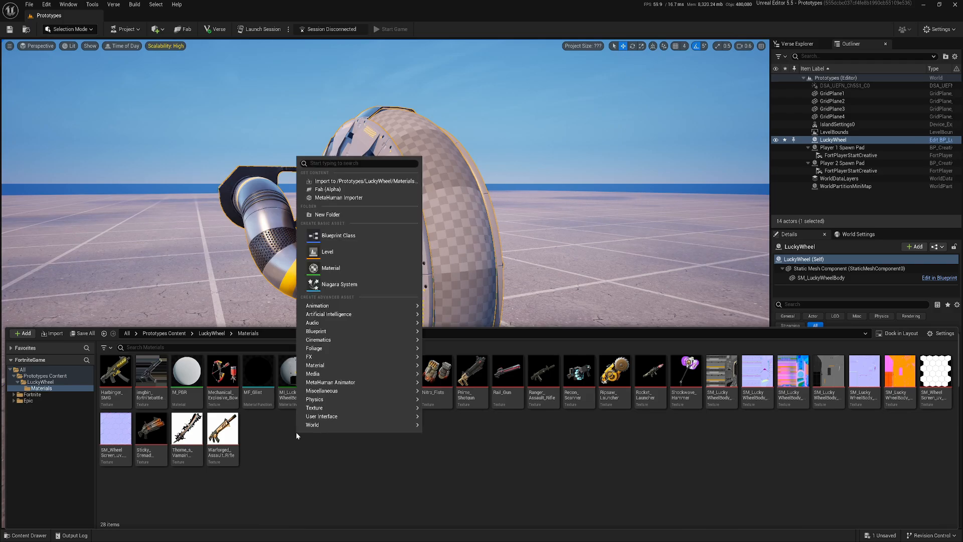
left_click(321, 464)
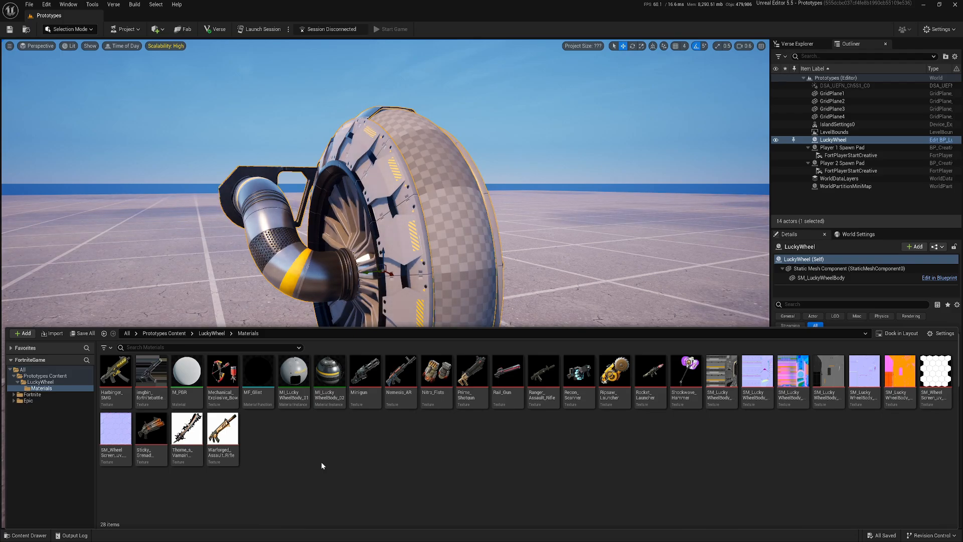
left_click(366, 374)
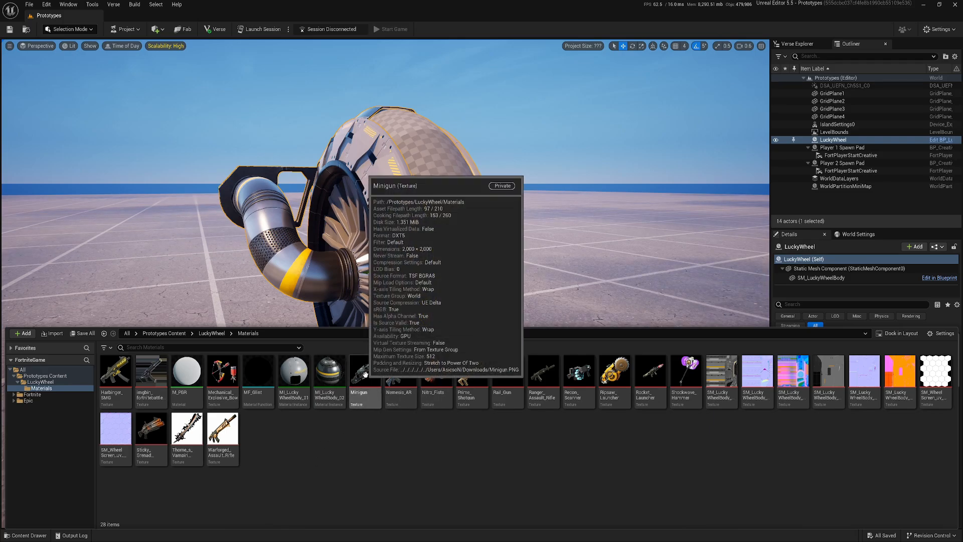
left_click(401, 372)
left_click(437, 372)
left_click(471, 372)
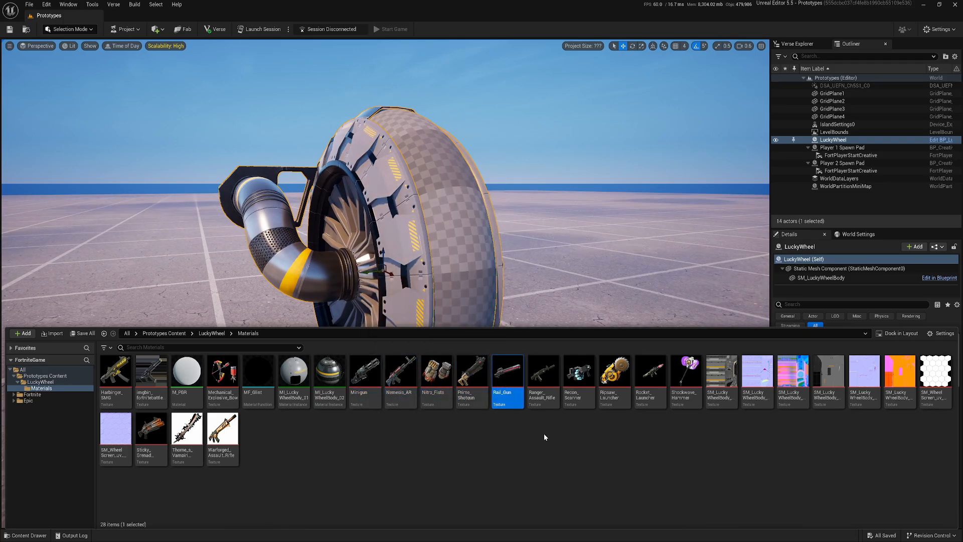
- Create a Texture 2D Array asset named TA_Weapons in the Materials folder
right_click(300, 429)
mouse_move(350, 411)
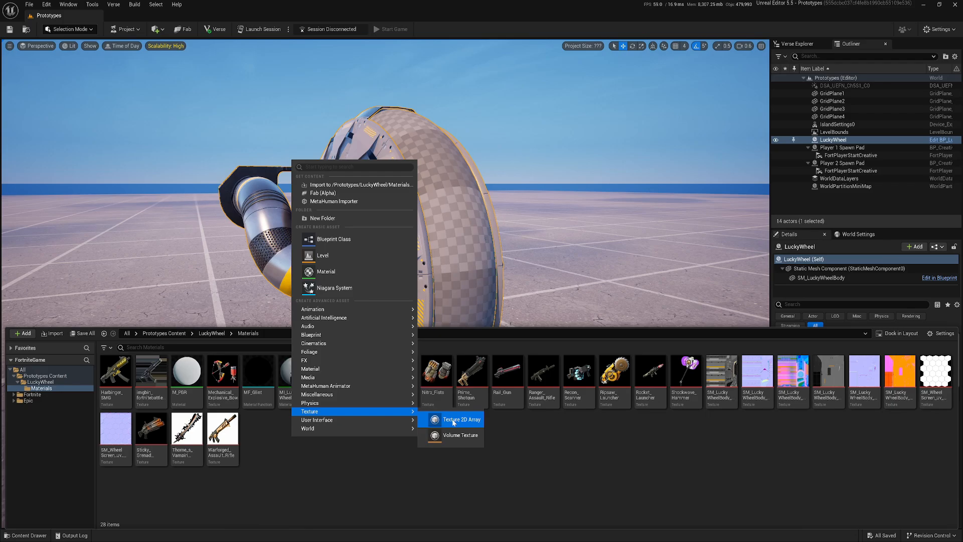
left_click(471, 424)
type("T")
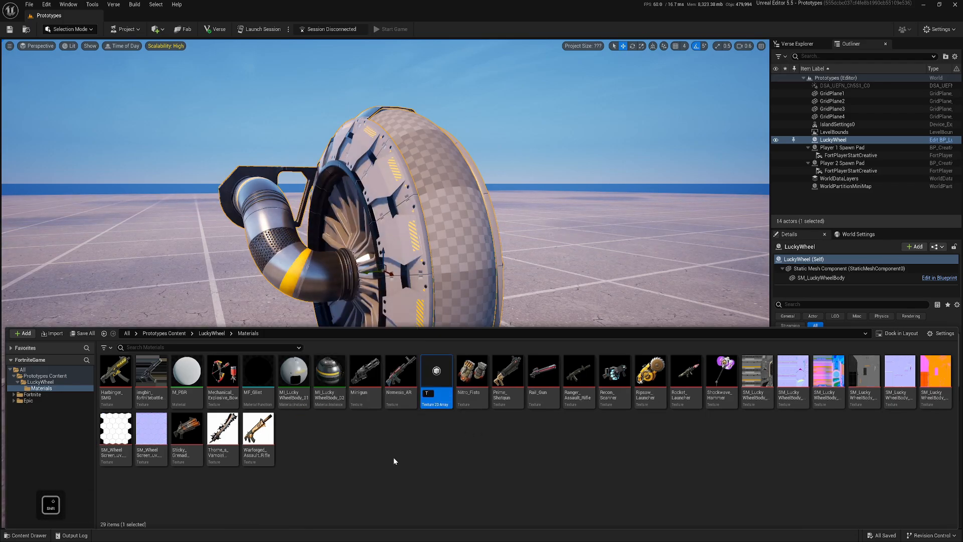
type("A_")
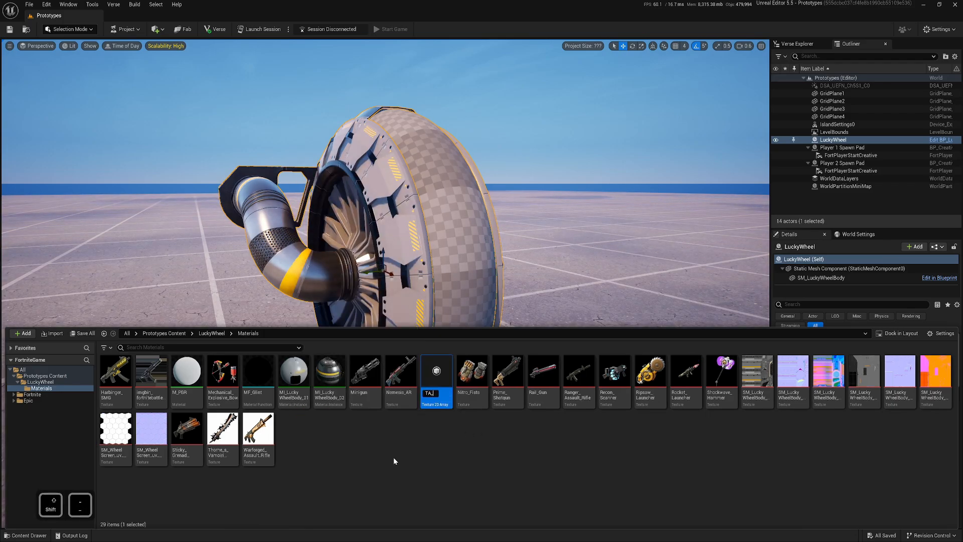
type("Weapons")
key("Return")
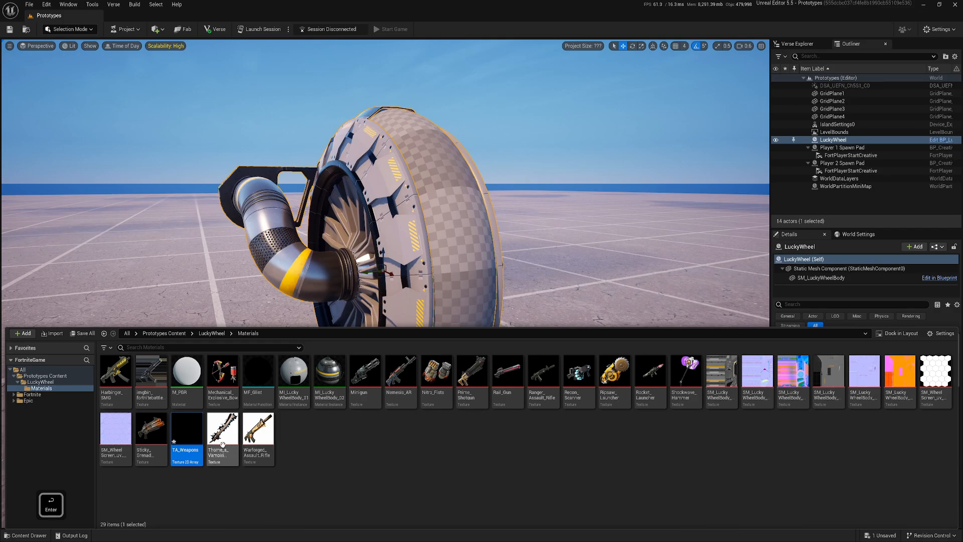
- Open TA_Weapons and add 16 empty elements to its Source Textures array
double_click(189, 427)
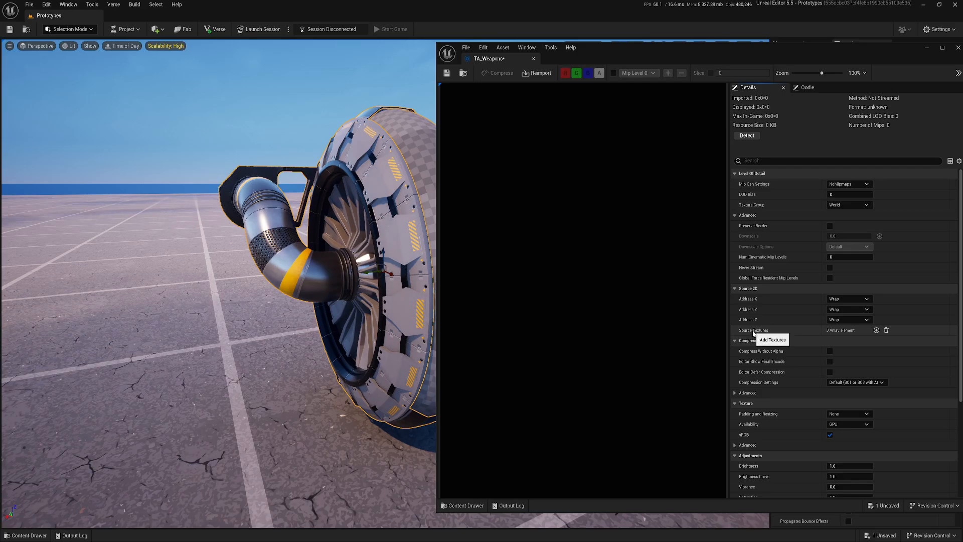
double_click(877, 331)
double_click(877, 330)
double_click(877, 330)
double_click(877, 331)
double_click(877, 330)
left_click(878, 330)
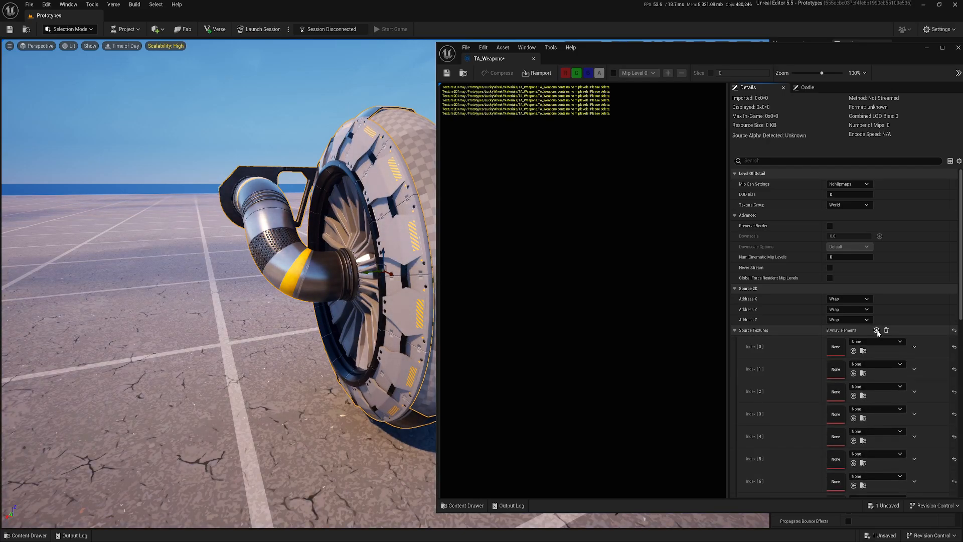
double_click(877, 330)
double_click(878, 331)
left_click(877, 330)
scroll(791, 383, "down", 5)
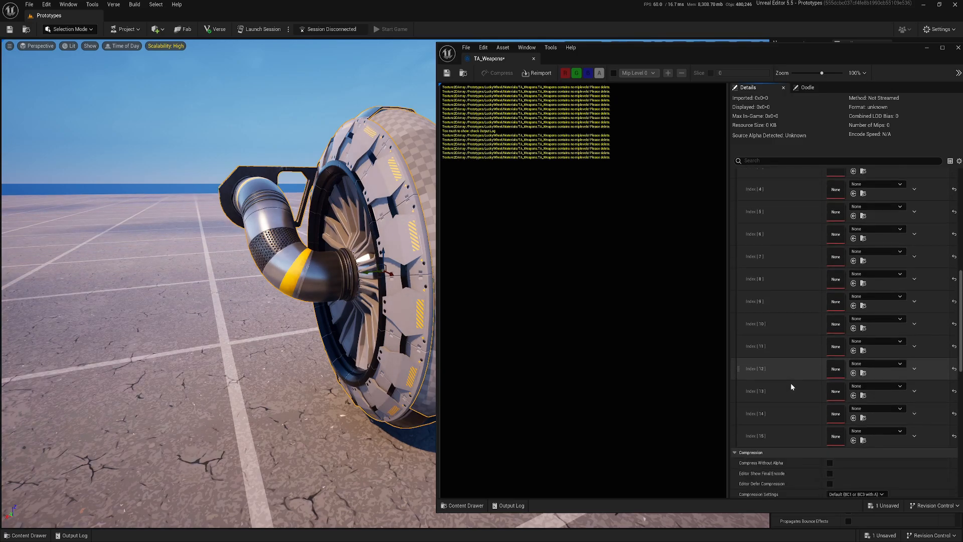
scroll(791, 383, "up", 4)
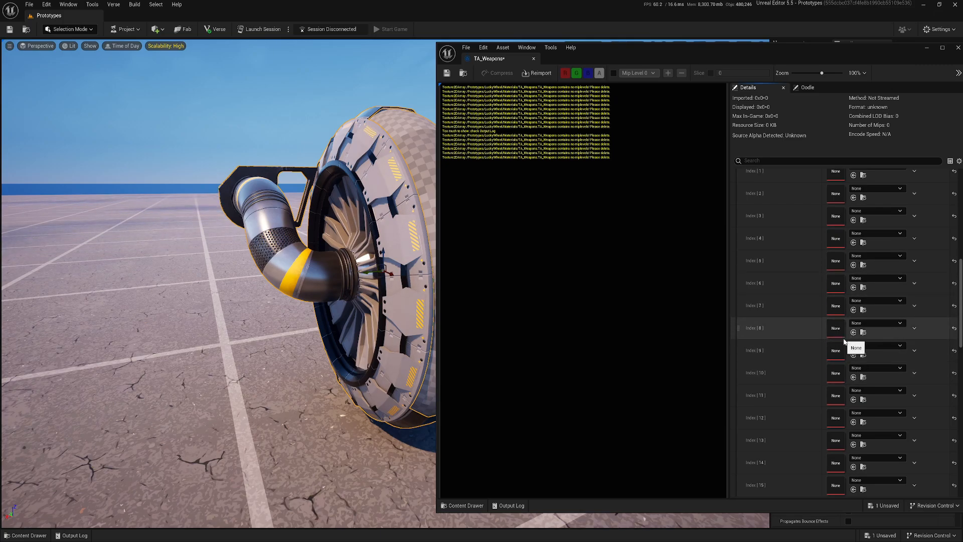
- Assign the weapon textures from the Materials folder to the 16 source slots, from Warforged_Assault_Rifle at index 0 to Nitro_Fists at index 15
key("ctrl+space")
scroll(782, 253, "up", 2)
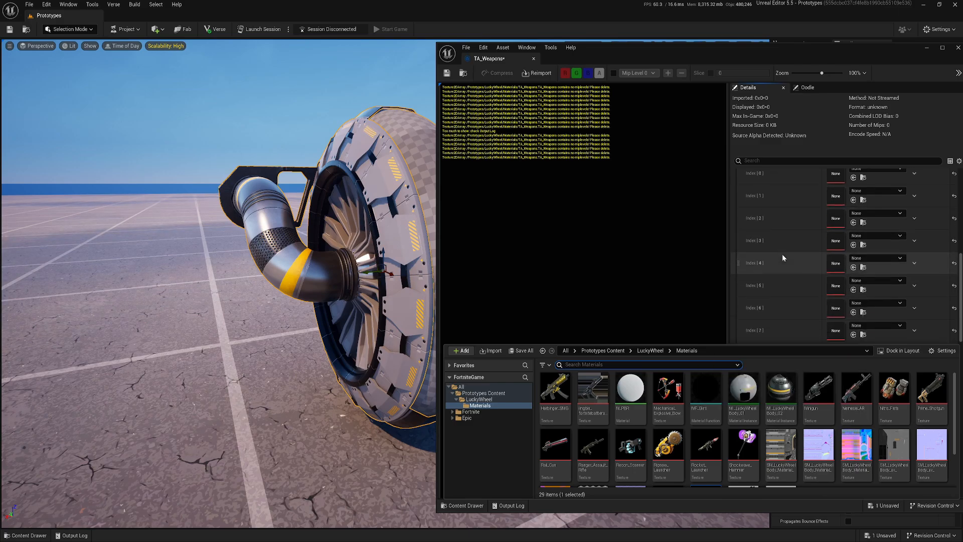
scroll(784, 255, "up", 1)
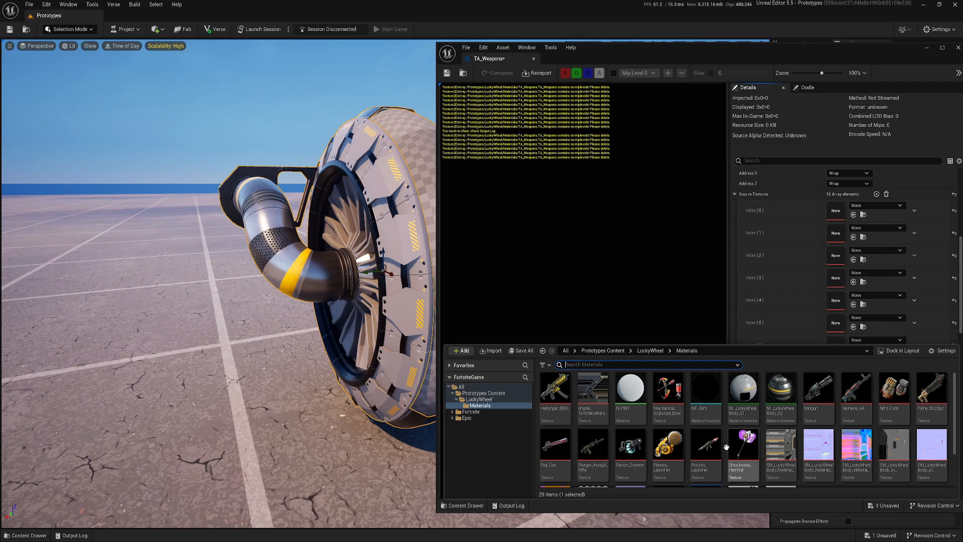
scroll(743, 442, "down", 2)
left_click_drag(782, 464, 829, 215)
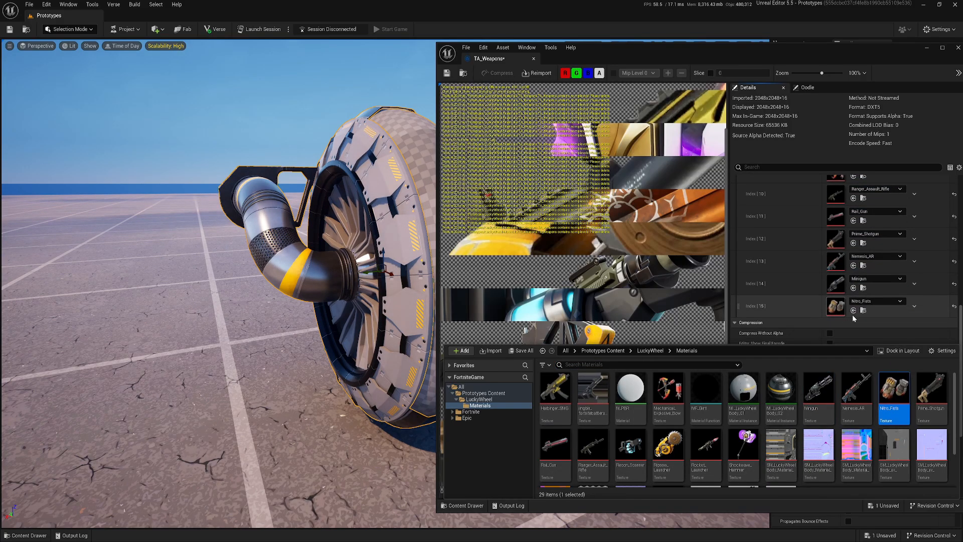
- Save TA_Weapons and review its full list of source textures from index 0 to 15
scroll(853, 314, "down", 5)
scroll(644, 258, "down", 2)
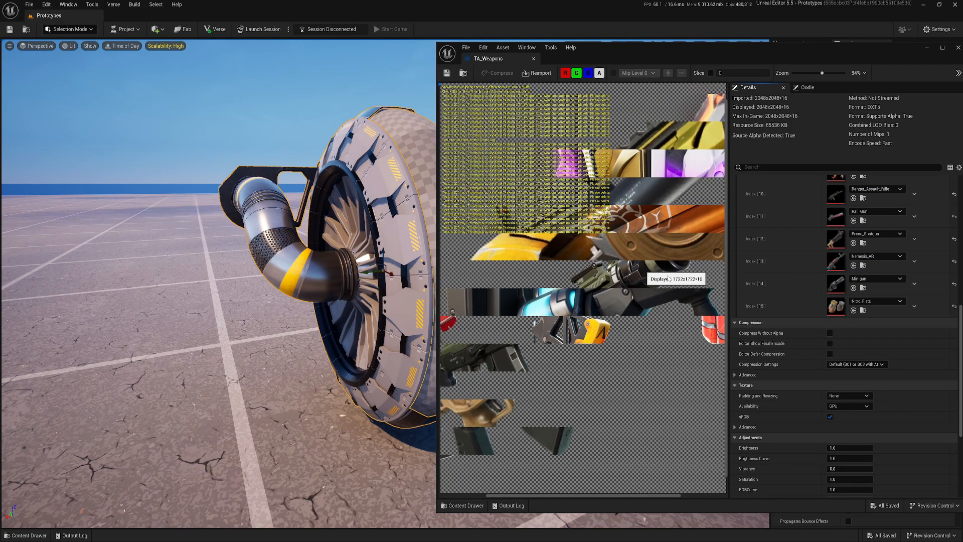
scroll(799, 297, "up", 6)
scroll(843, 315, "up", 2)
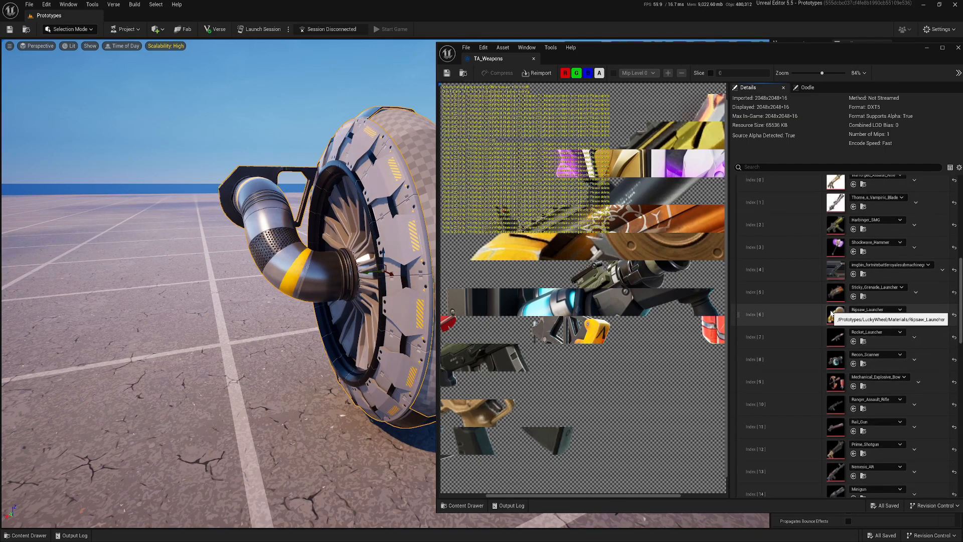
scroll(826, 309, "up", 2)
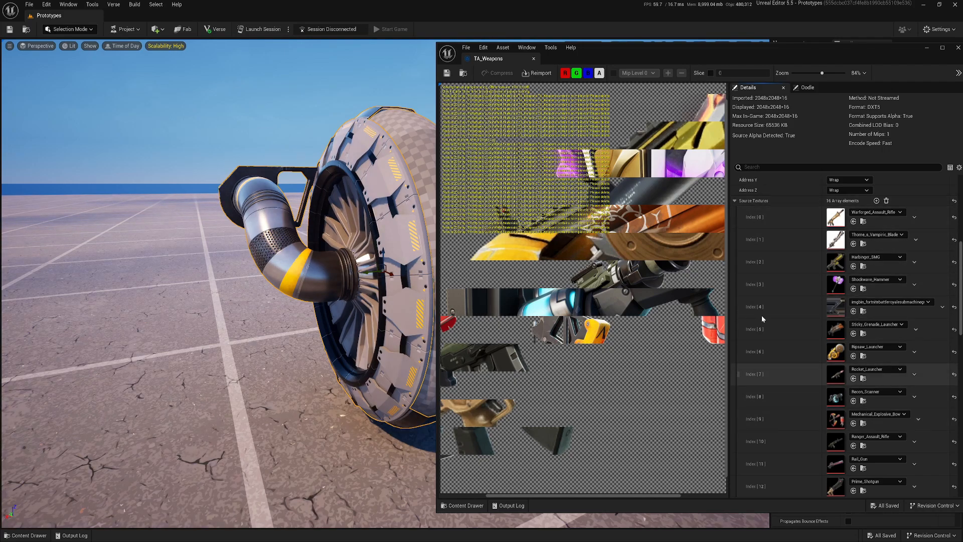
scroll(761, 291, "up", 1)
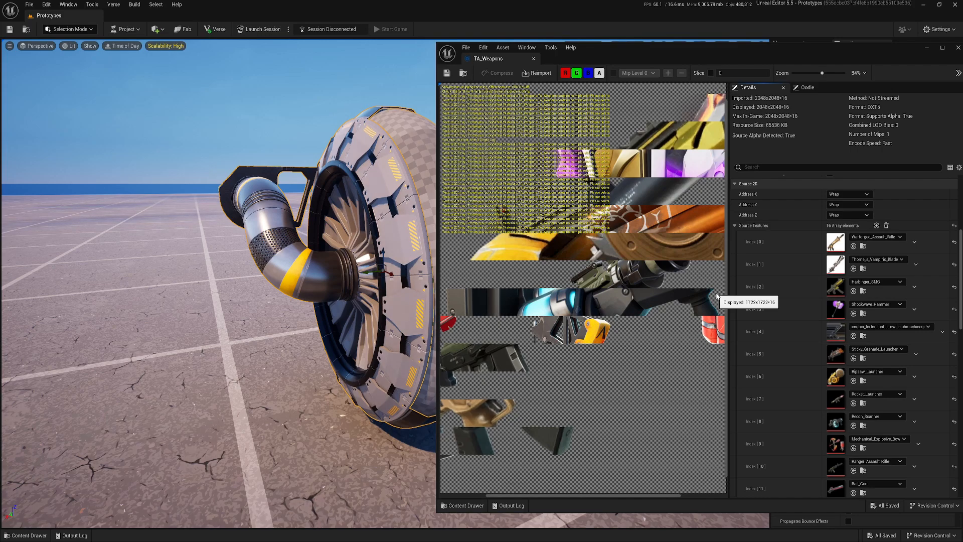
scroll(789, 349, "down", 3)
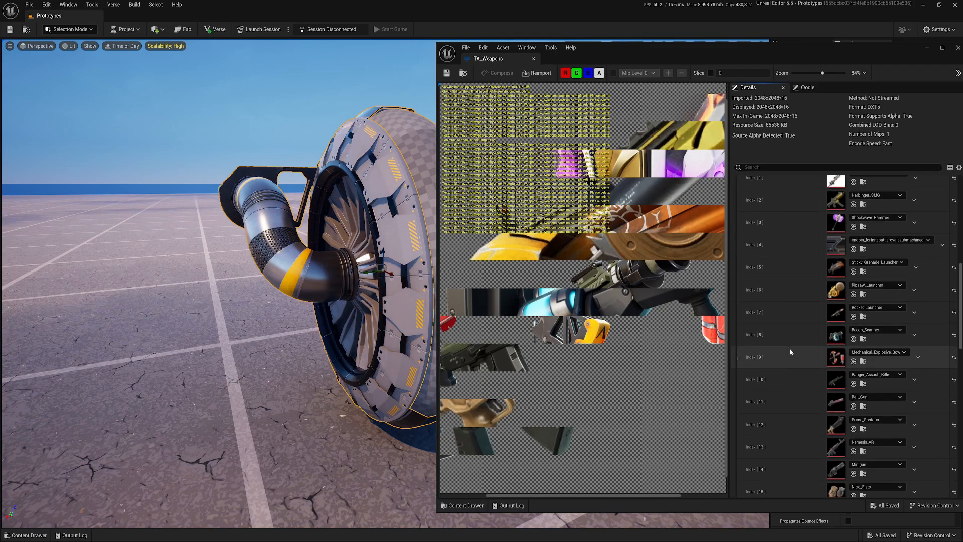
- Set the Address X, Address Y and Address Z modes of TA_Weapons to Clamp
scroll(754, 313, "up", 5)
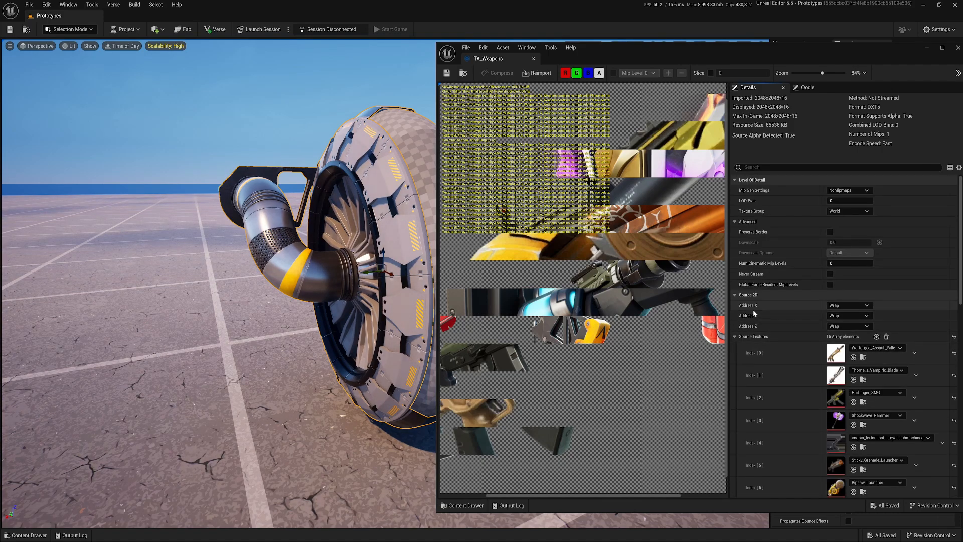
left_click(853, 305)
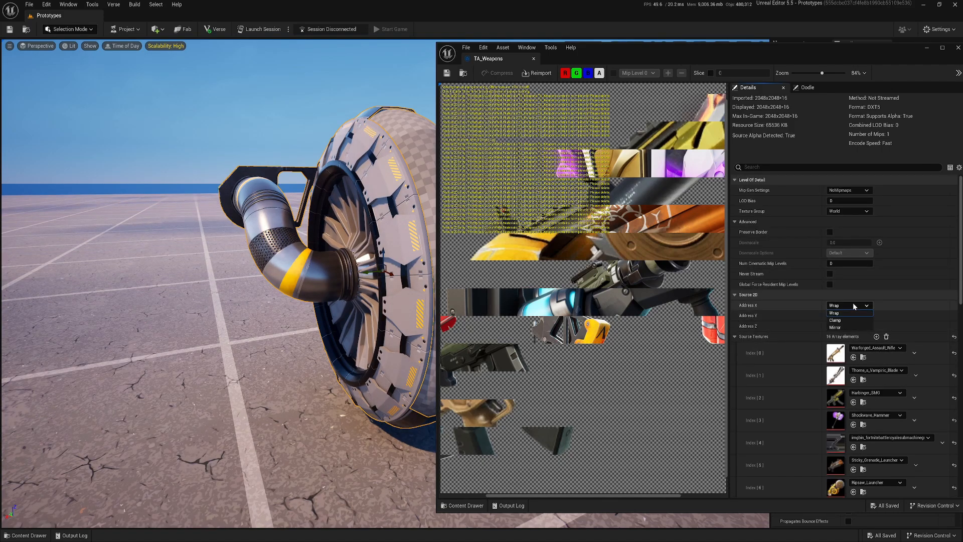
left_click(836, 320)
left_click(848, 315)
left_click(843, 330)
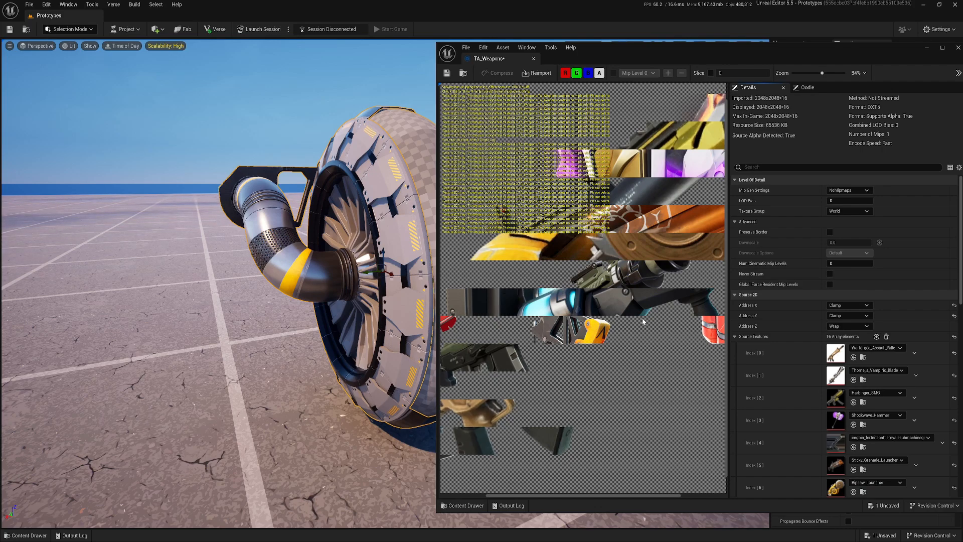
left_click(845, 326)
left_click(843, 342)
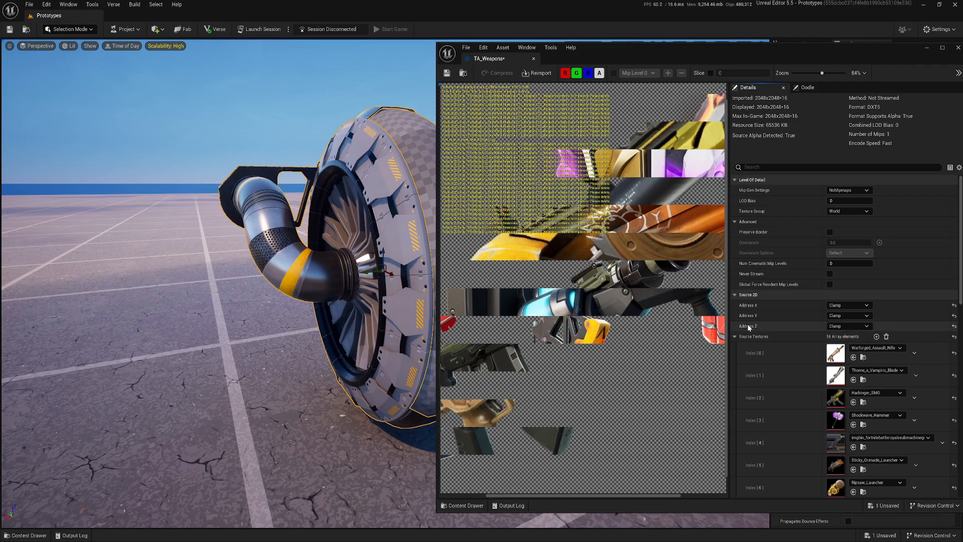
- Set the Mip Gen Settings of TA_Weapons to FromTextureGroup and its LOD Bias to 2
left_click(849, 190)
left_click(847, 208)
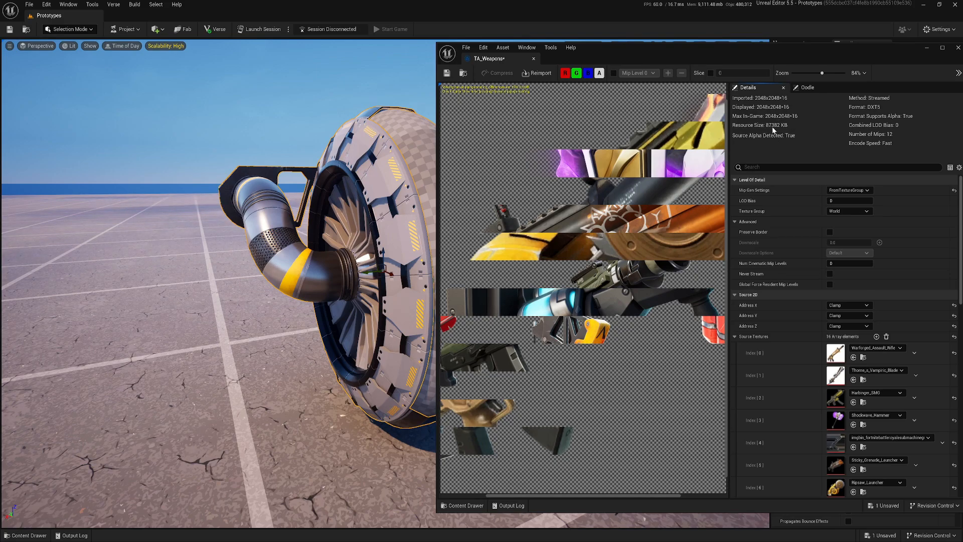
left_click(841, 201)
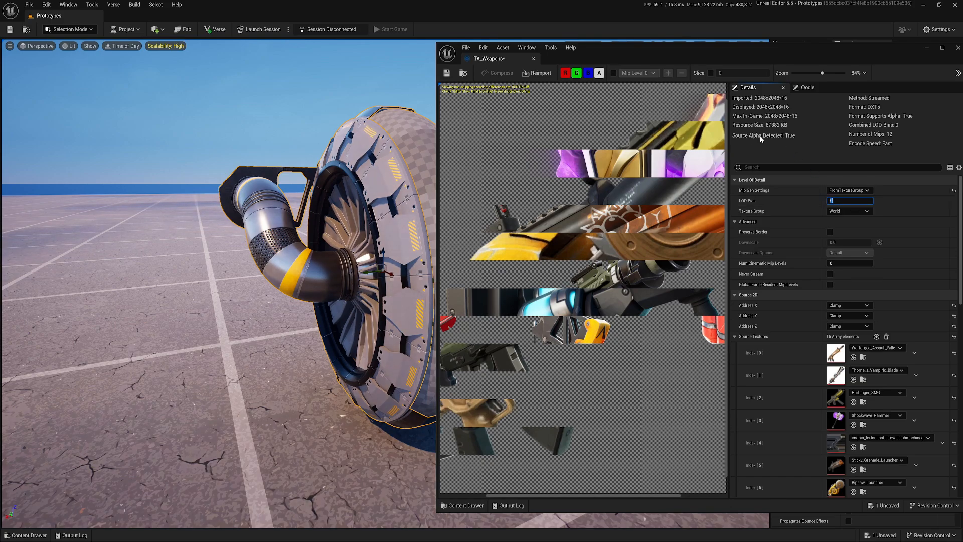
type("2")
key("Return")
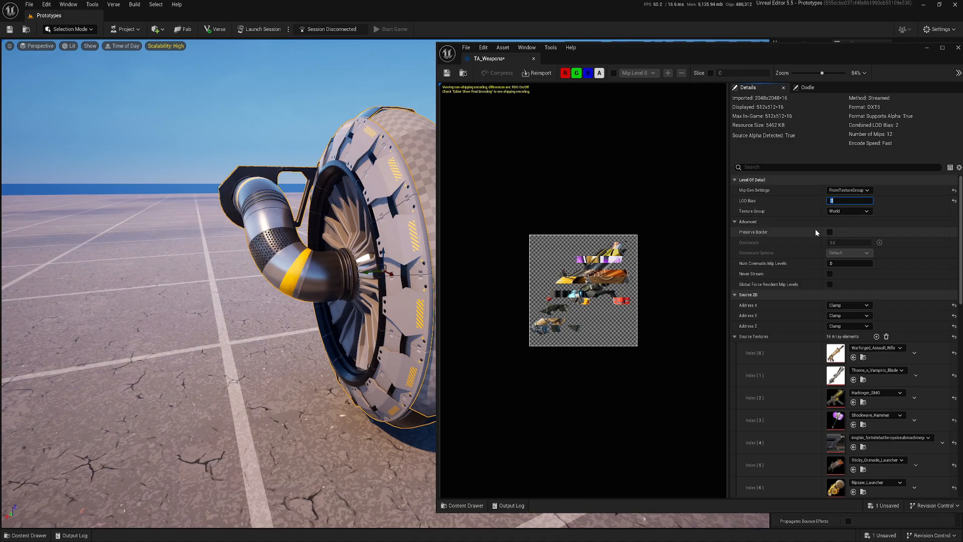
- Look over the remaining compression and texture settings of TA_Weapons, then save the asset and close its editor
scroll(790, 276, "down", 15)
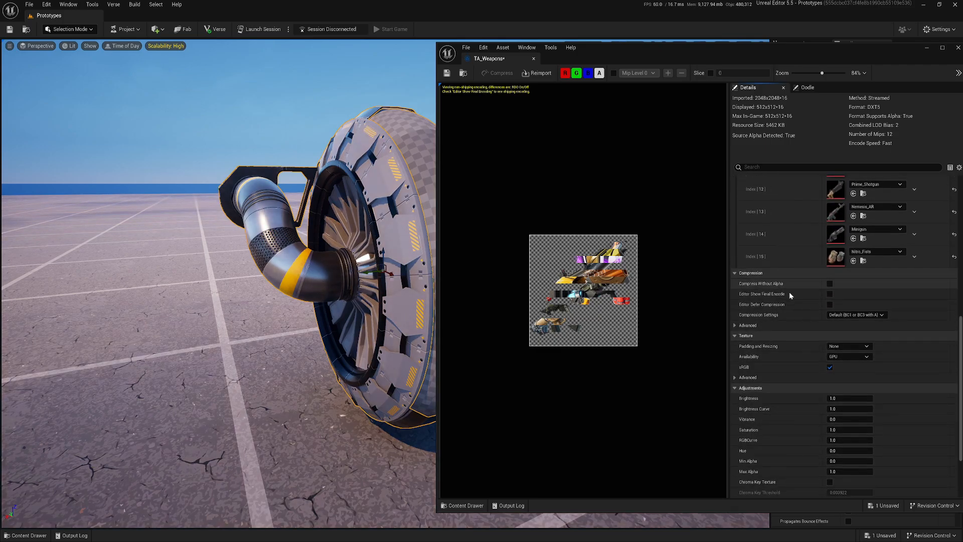
scroll(790, 294, "down", 1)
key("ctrl+s")
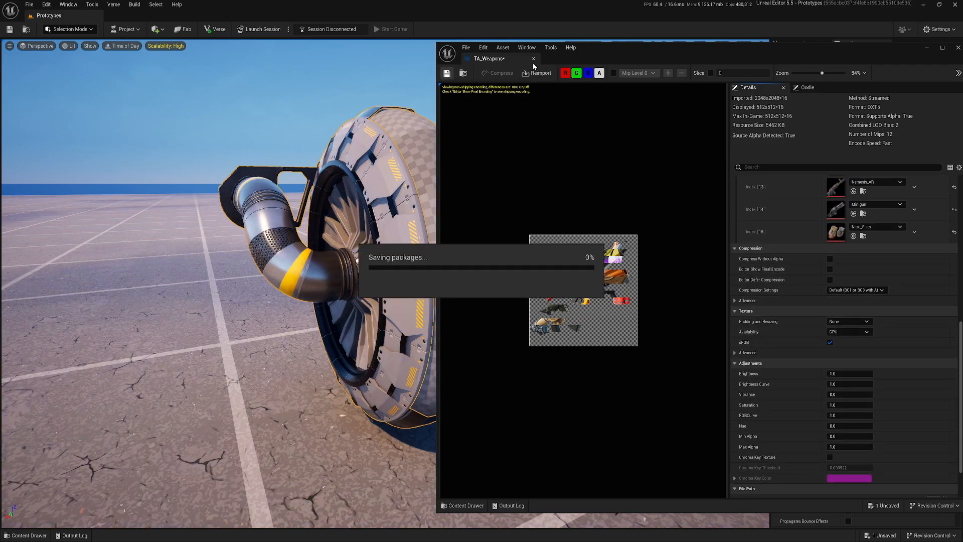
left_click(534, 58)
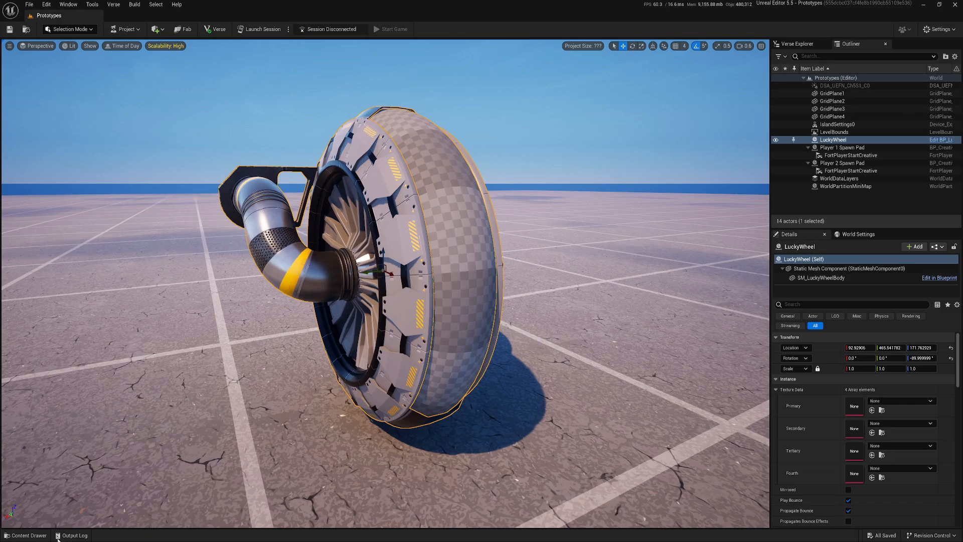
- Create a new material named M_LuckyWheelScreen in the Materials folder
left_click(26, 535)
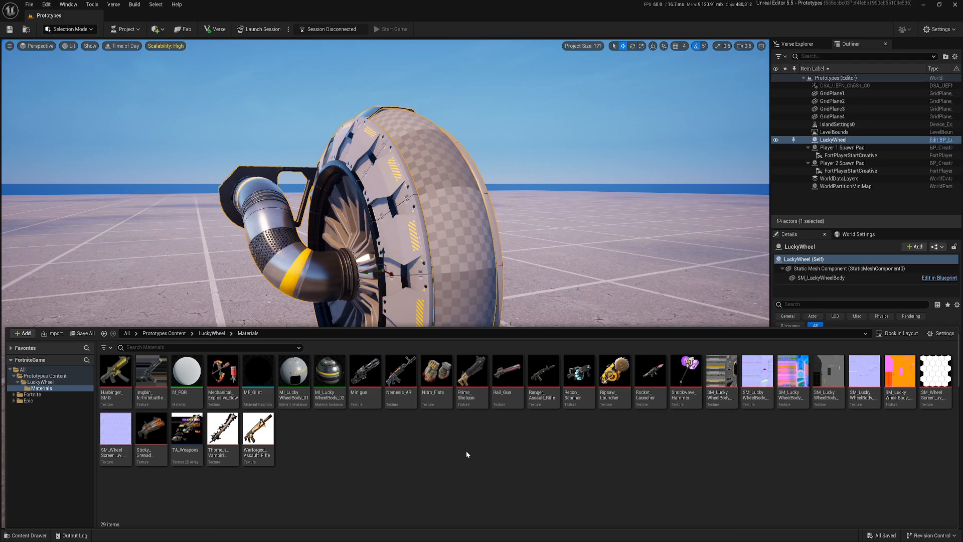
mouse_move(497, 388)
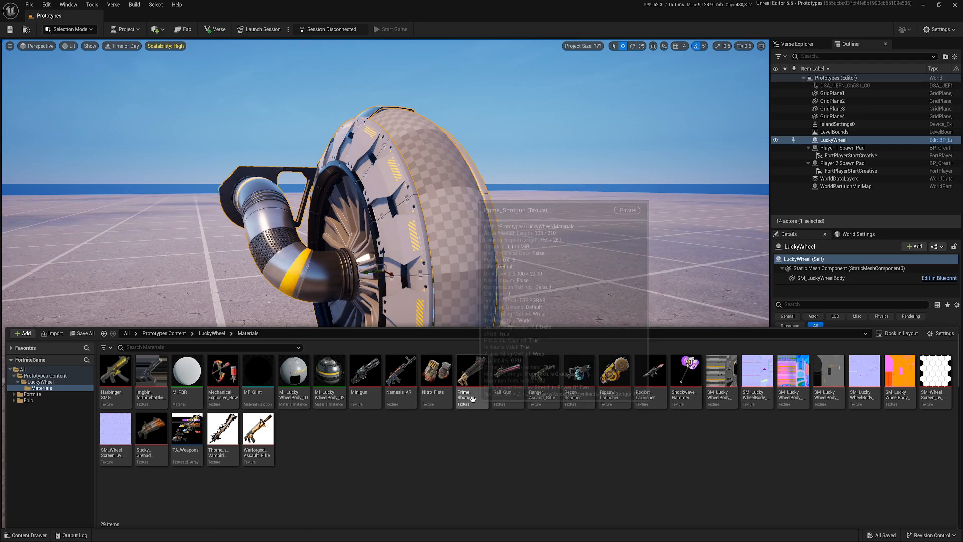
mouse_move(262, 378)
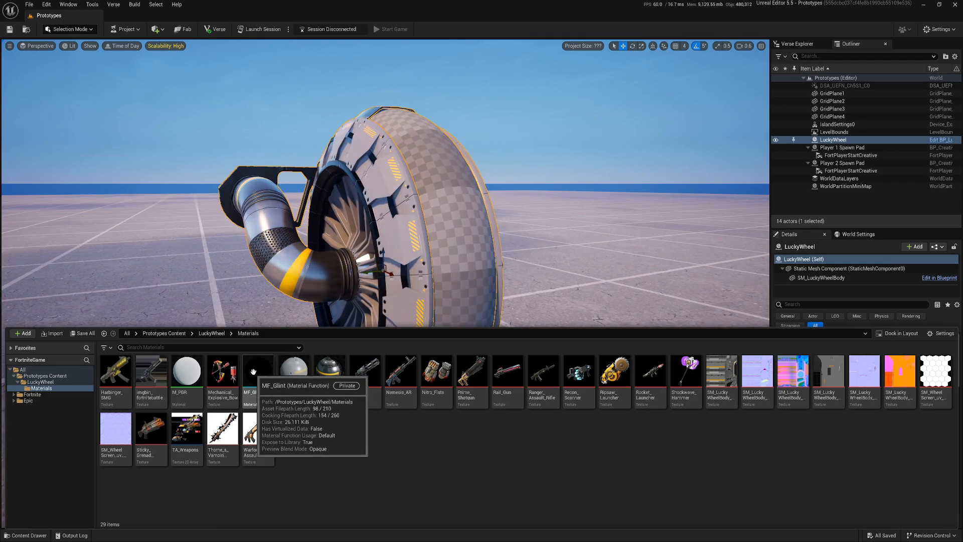
double_click(260, 389)
scroll(619, 335, "down", 5)
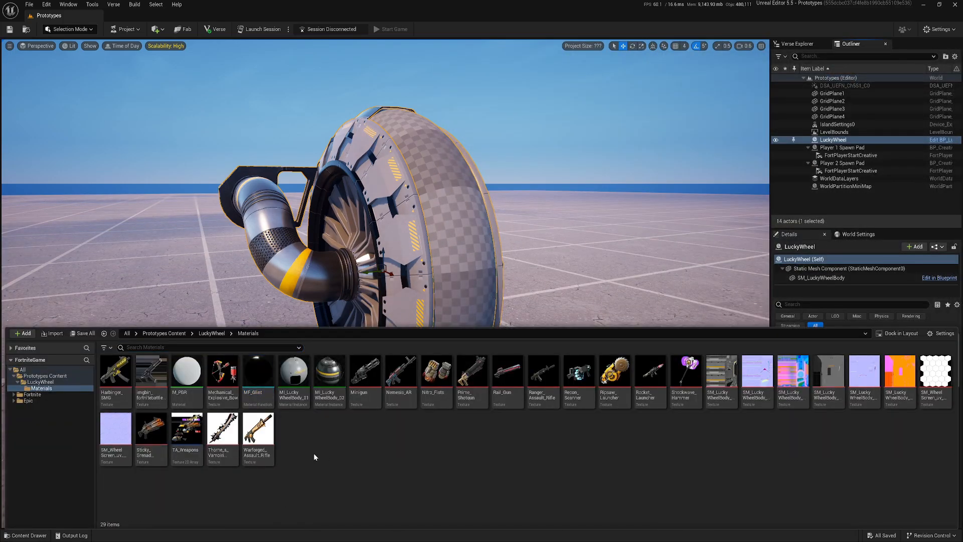
right_click(315, 454)
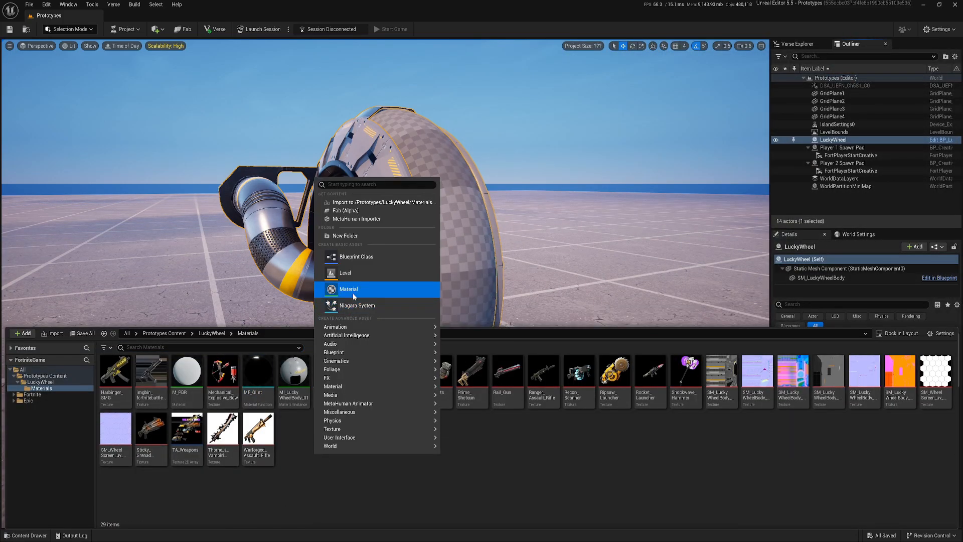
left_click(353, 291)
type("M_LuckyWheelScreen")
key("Return")
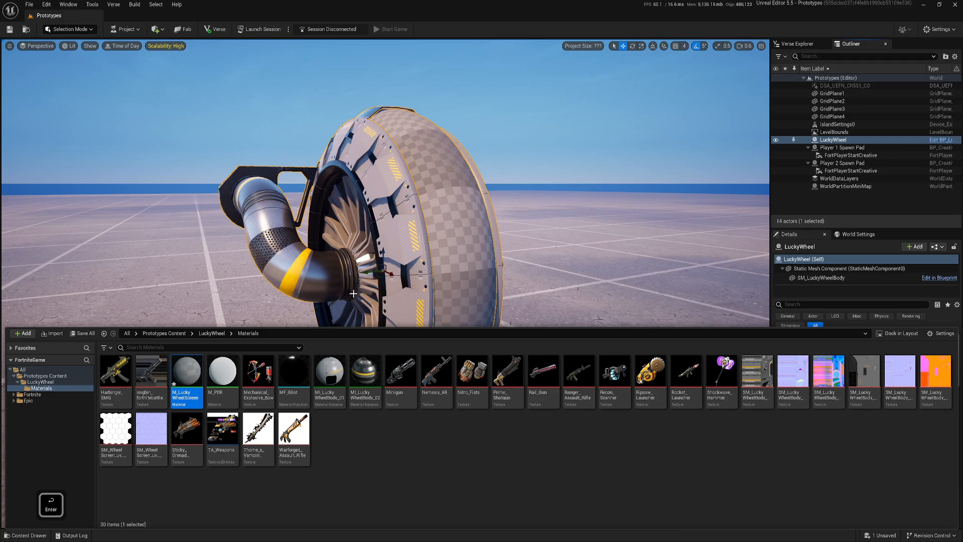
- Create a material instance of M_LuckyWheelScreen named MI_LuckyWheelScreen
right_click(187, 378)
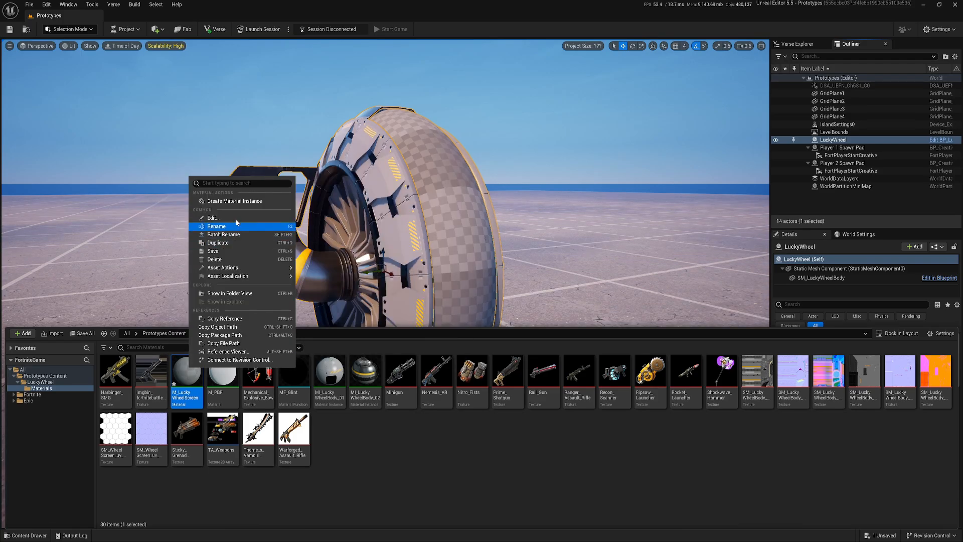
left_click(236, 200)
type("MI_LuckyWheelScreen")
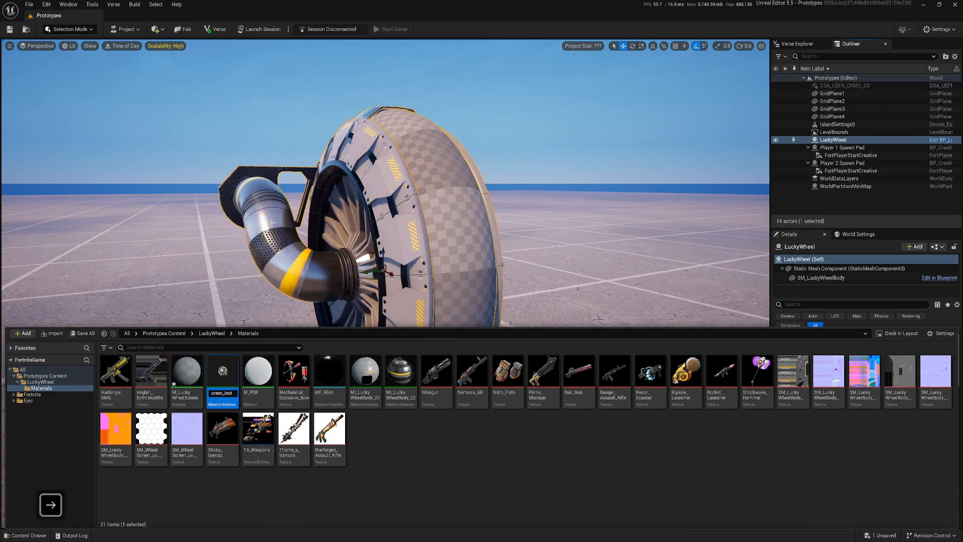
key("Return")
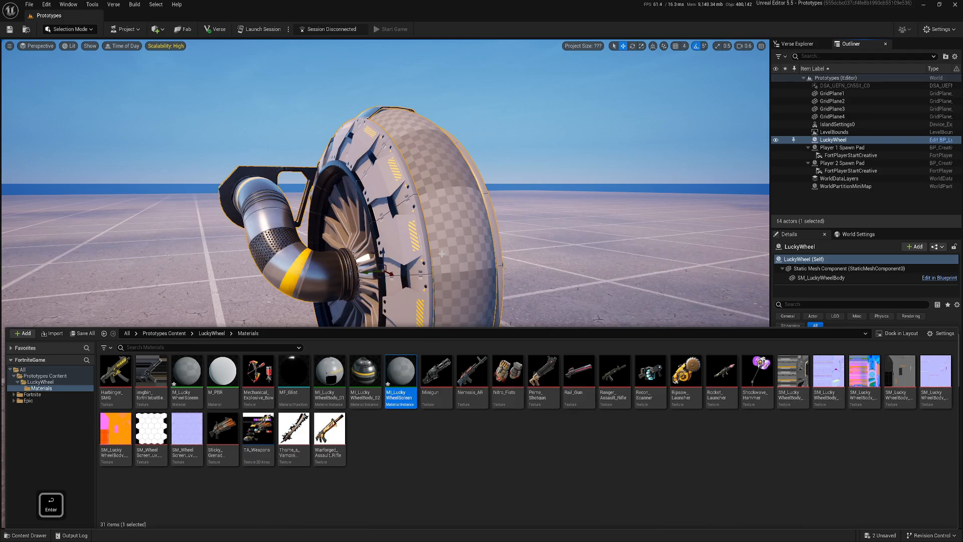
- Assign MI_LuckyWheelScreen to the Static Mesh Component's Element 0 in BP_LuckyWheel, then compile the blueprint and close it
left_click(460, 252)
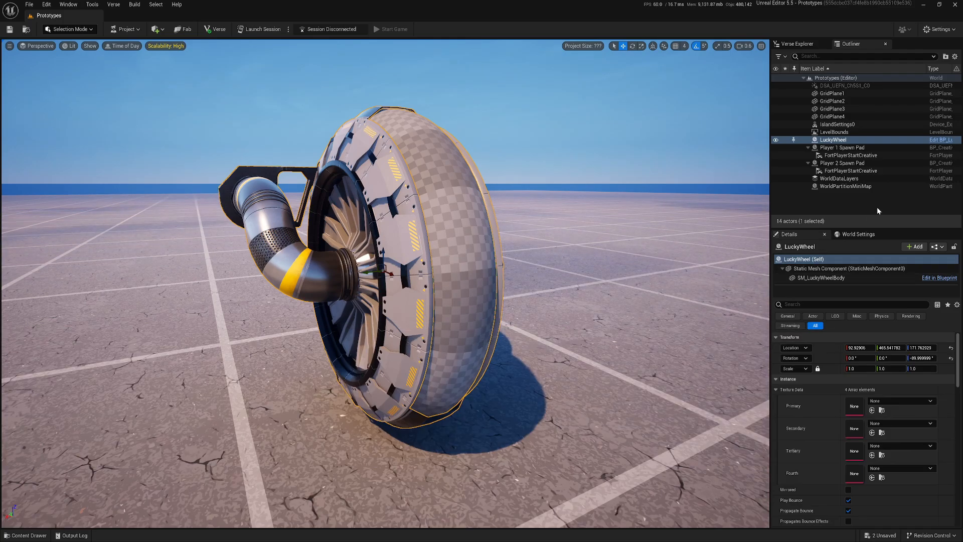
left_click(940, 140)
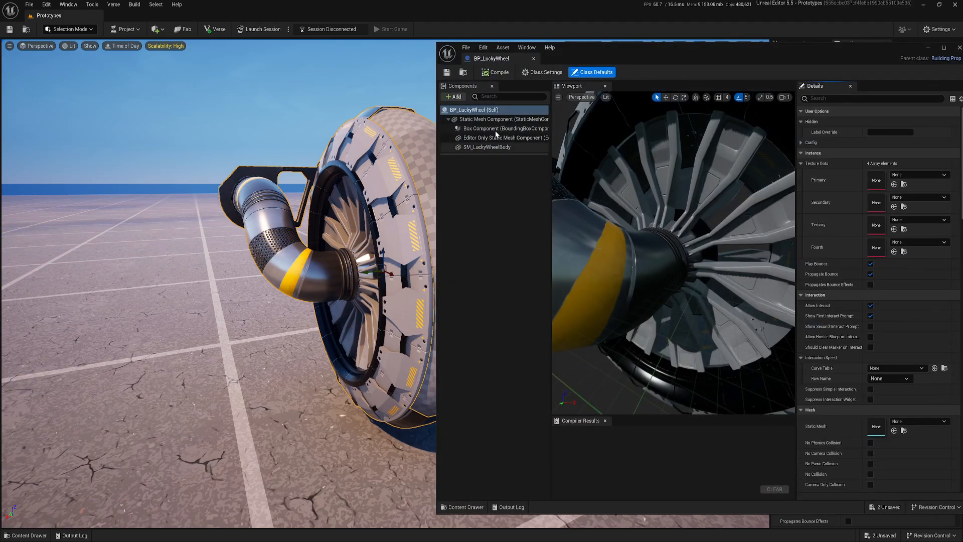
left_click_drag(628, 58, 550, 58)
left_click(384, 507)
left_click_drag(780, 396, 803, 215)
left_click(541, 295)
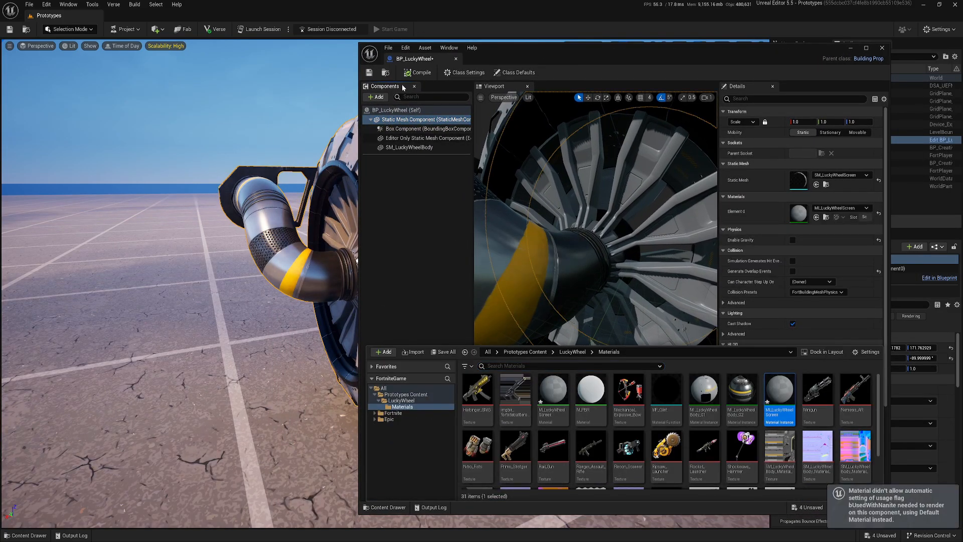
left_click(412, 72)
left_click(456, 60)
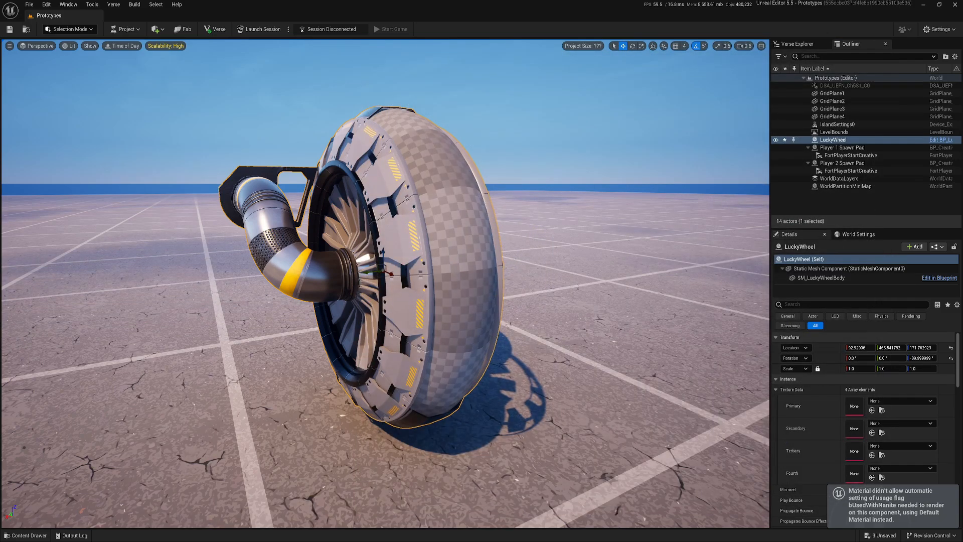
- Save all modified assets and the level
right_click_drag(385, 283, 489, 269)
key("ctrl+s")
key("a")
key("ctrl+space")
left_click(81, 333)
left_click(533, 361)
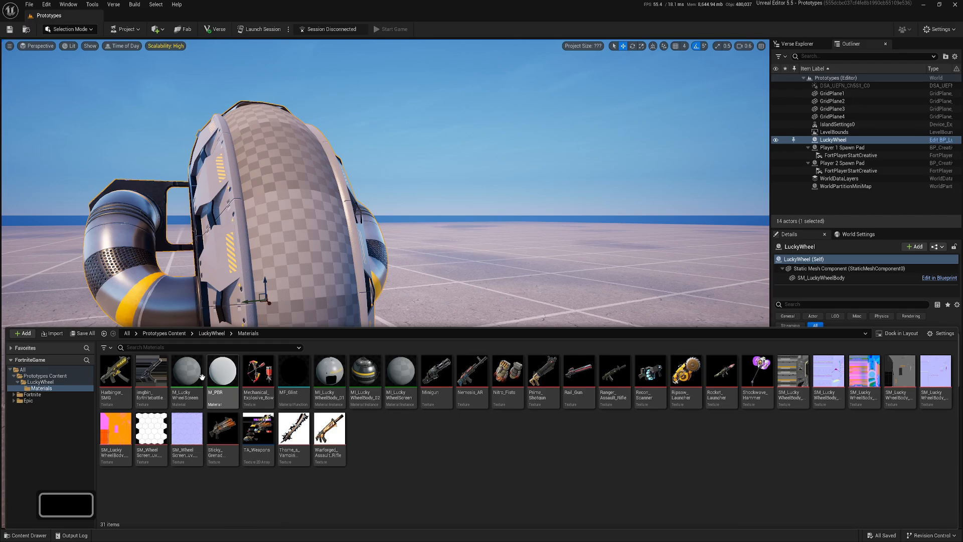
- In the M_LuckyWheelScreen material, set Max World Position Offset to 1000, enable Always Evaluate World Position Offset, and save
double_click(189, 376)
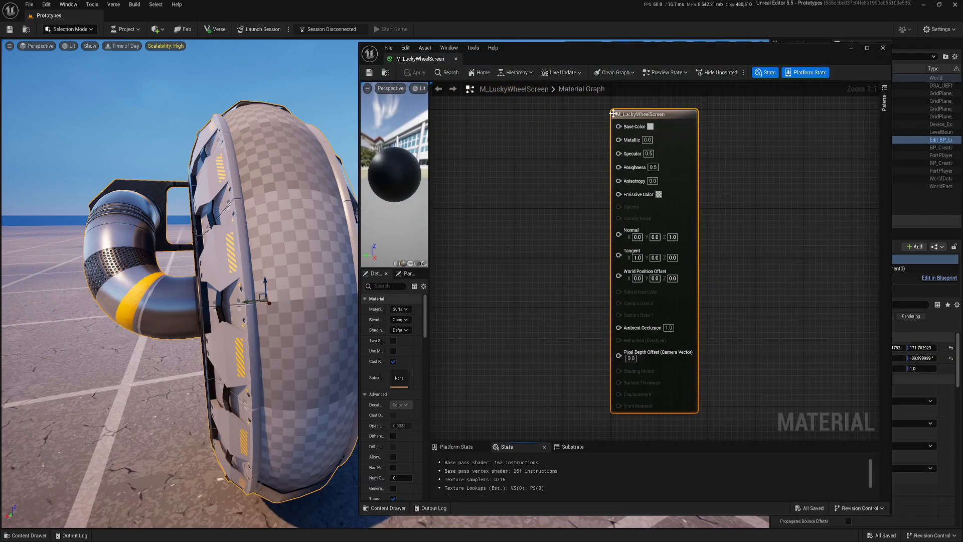
scroll(386, 416, "down", 5)
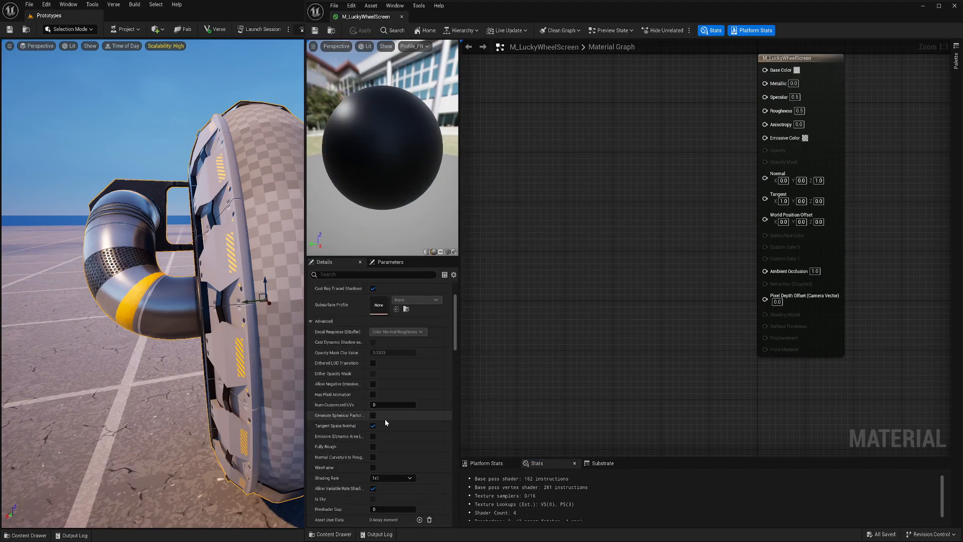
left_click(453, 275)
left_click(484, 312)
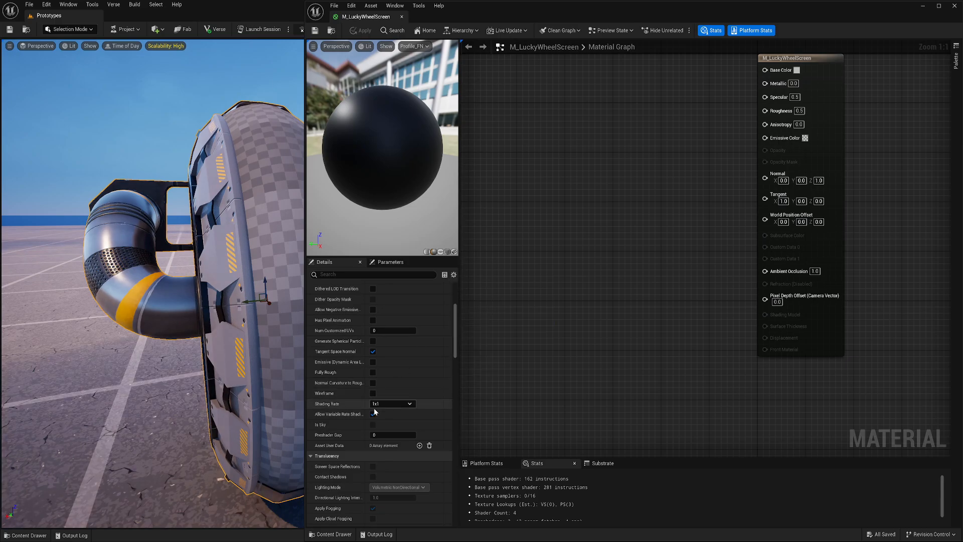
scroll(373, 410, "down", 4)
scroll(356, 425, "down", 6)
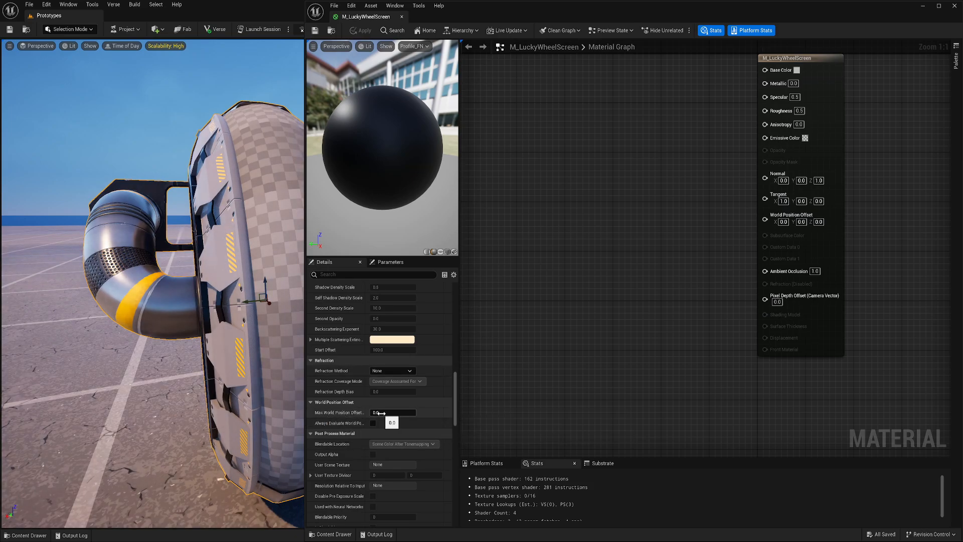
left_click(384, 413)
right_click_drag(251, 316, 297, 316)
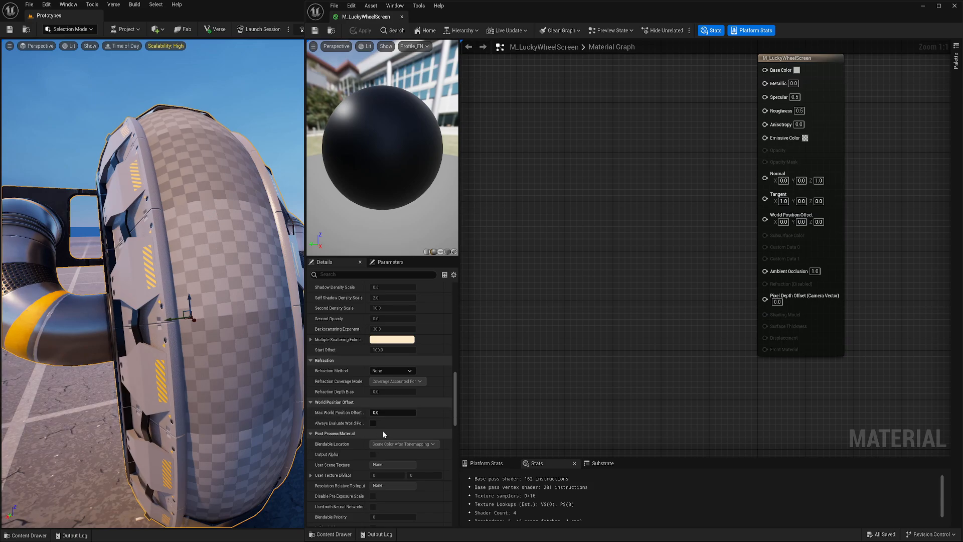
left_click(383, 413)
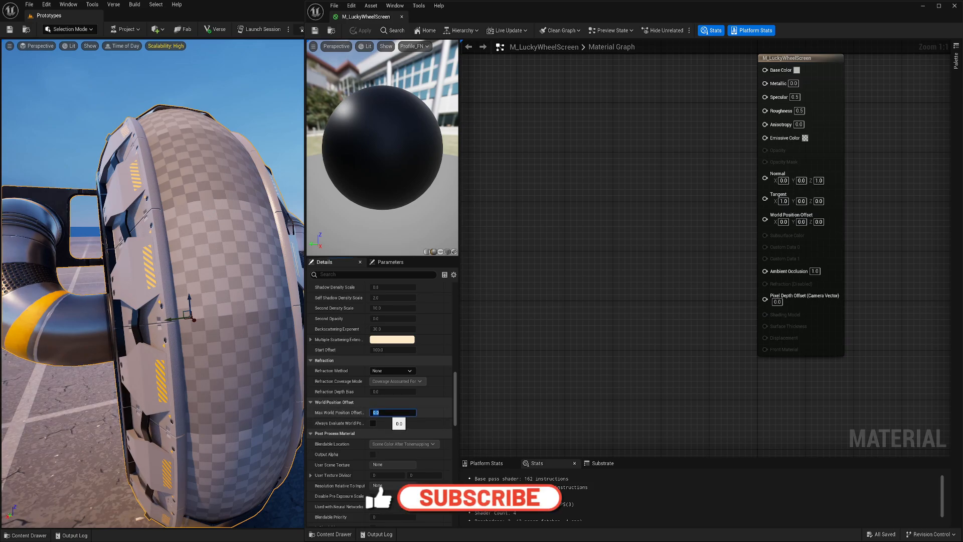
type("1000")
key("Return")
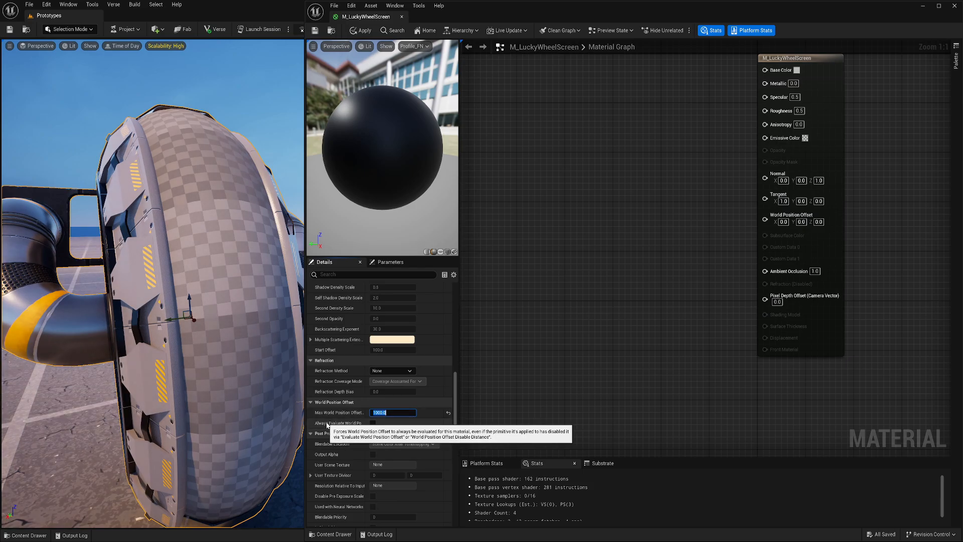
left_click(372, 424)
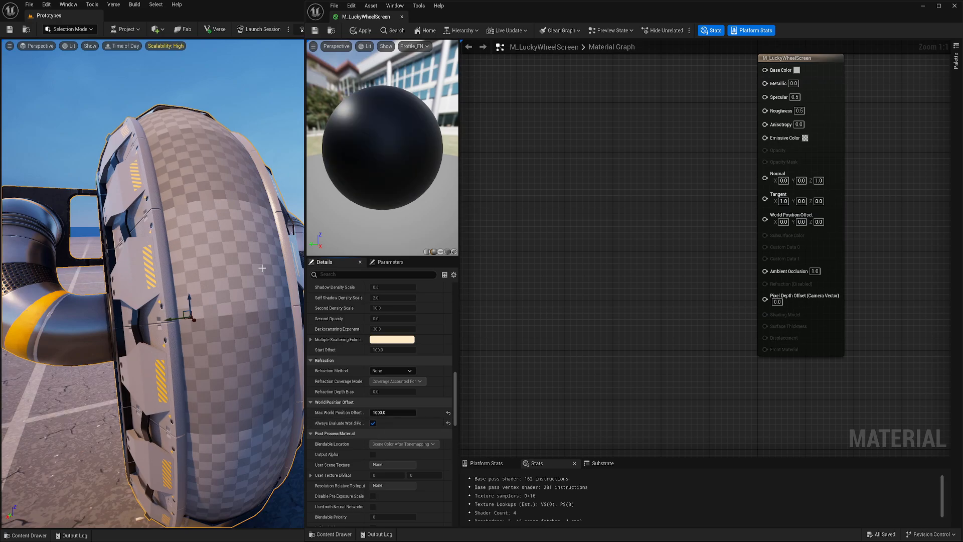
key("ctrl+s")
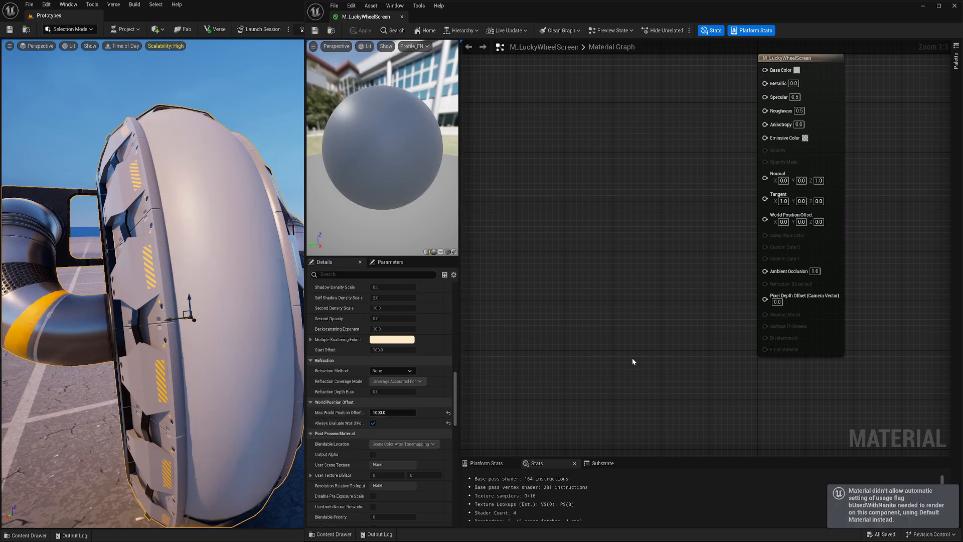
- Add the SM_WheelScreen hexagon mask and normal map textures to the material graph as two stacked Texture Sample nodes
scroll(613, 217, "down", 2)
key("F8")
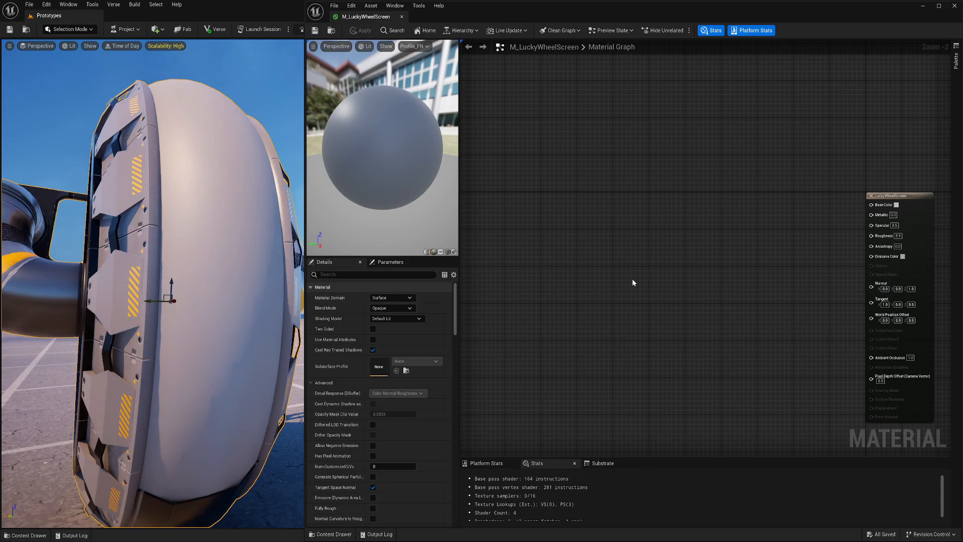
right_click_drag(632, 283, 610, 261)
key("ctrl+space")
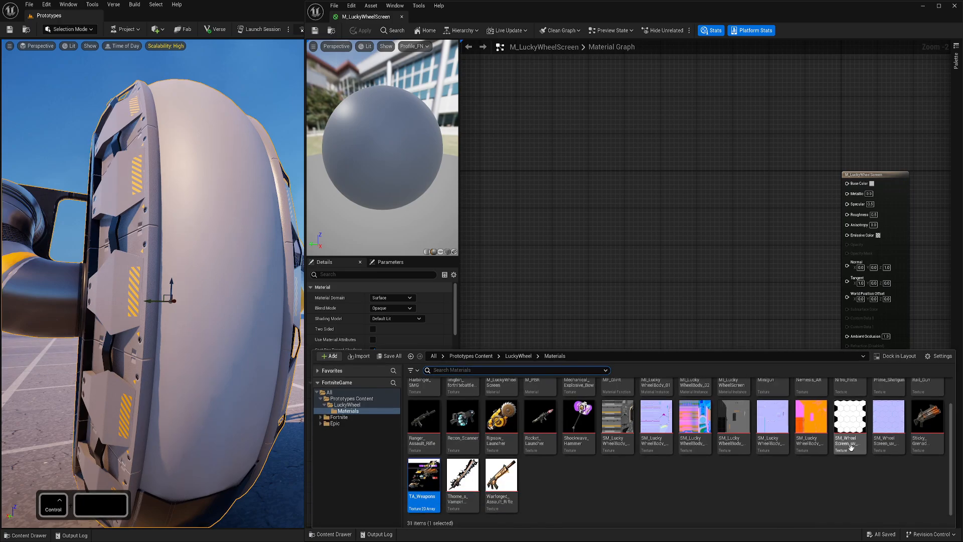
left_click(849, 426)
left_click_drag(850, 426, 633, 175)
left_click_drag(659, 243, 648, 353)
left_click_drag(657, 222, 654, 181)
left_click(587, 204)
right_click_drag(711, 95, 689, 195)
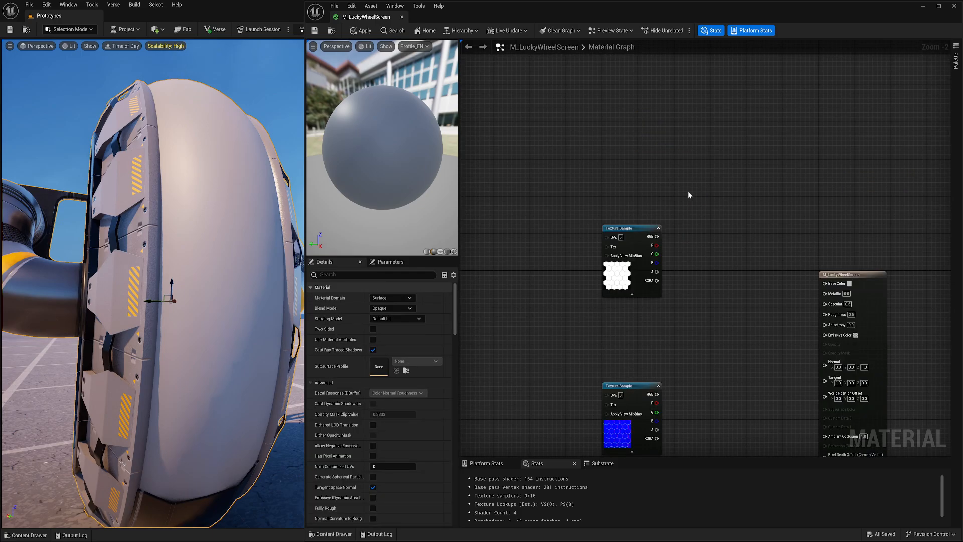
- Add a Constant3Vector node with an orange-yellow color of about 1.0, 0.51, 0.002 above the mask texture sample
key("3")
left_click(700, 197)
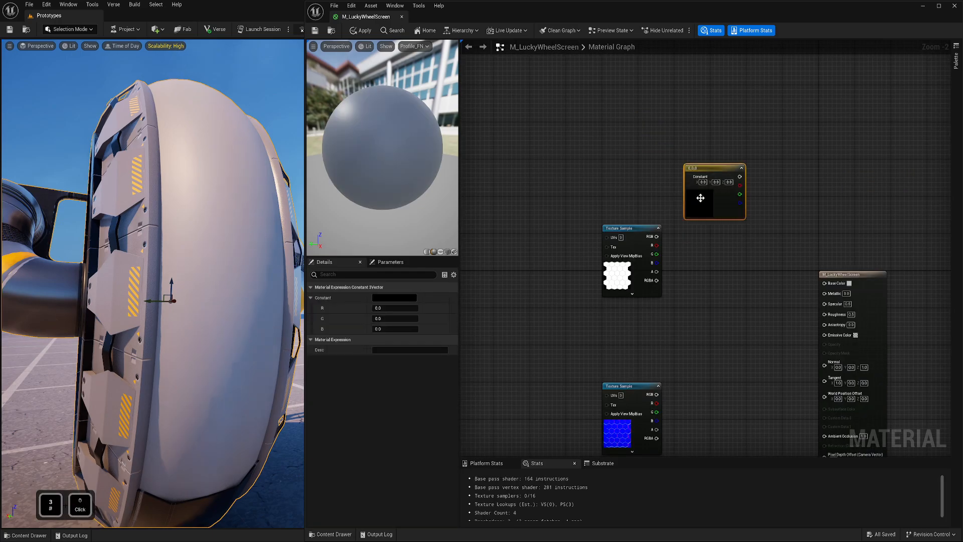
left_click(399, 299)
left_click_drag(419, 386, 475, 385)
left_click(500, 491)
left_click_drag(722, 196, 658, 167)
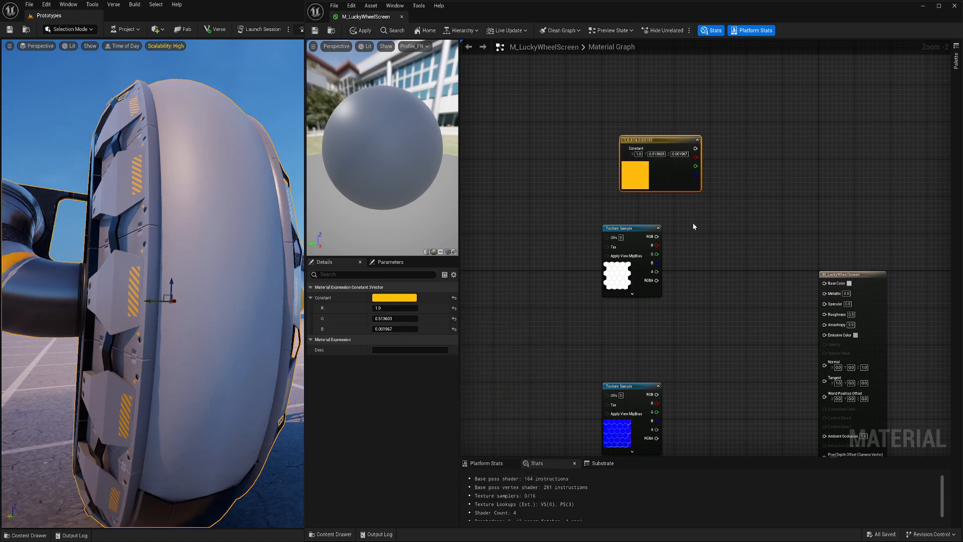
- Multiply the orange color by the mask's red channel into Base Color, and connect the normal map's RGB to Normal
right_click_drag(694, 223, 646, 262)
key("m")
left_click(682, 263)
left_click_drag(610, 284, 687, 284)
left_click_drag(686, 276, 777, 322)
right_click_drag(650, 325, 639, 228)
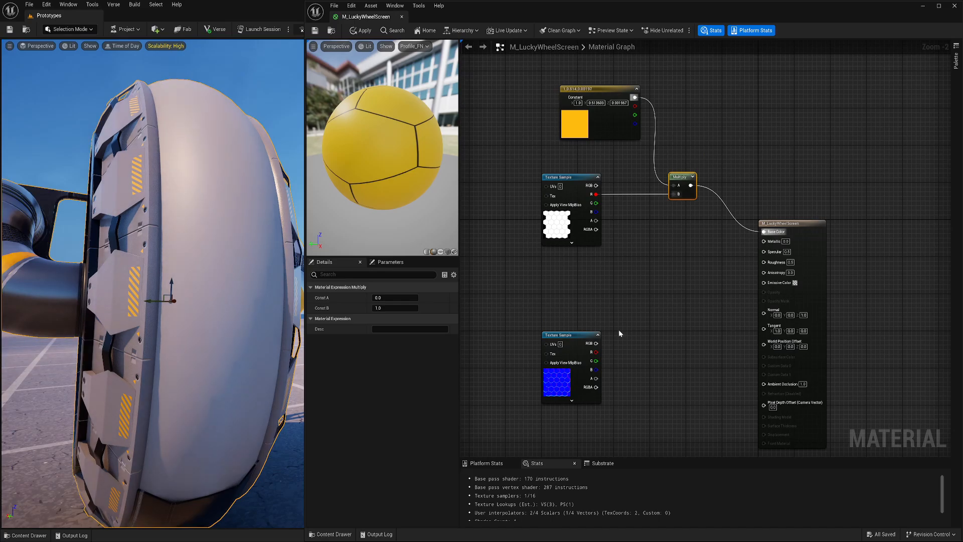
right_click_drag(618, 330, 606, 281)
left_click_drag(586, 288, 755, 257)
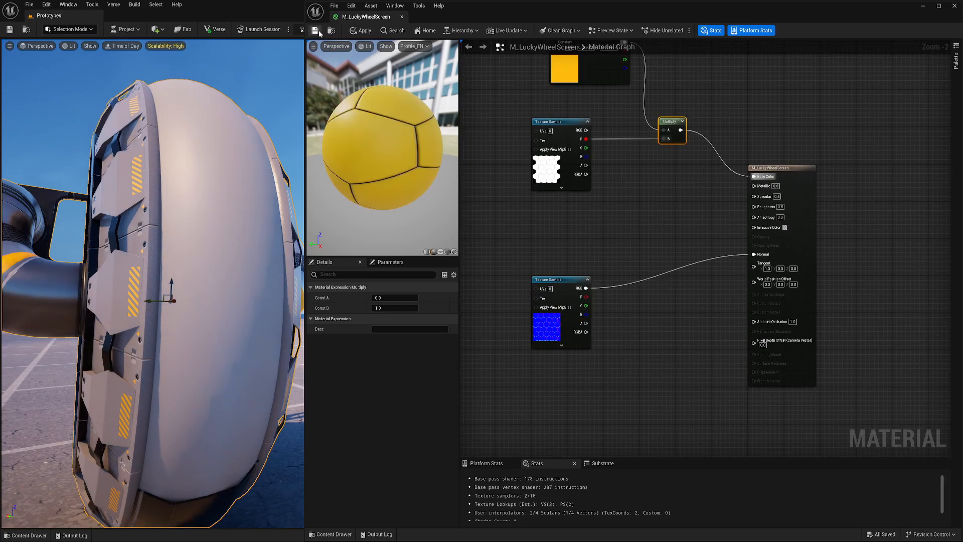
- Examine the hexagon screen surface up close on the lucky wheel in the level viewport
key("w")
mouse_move(172, 290)
right_mouse_down()
mouse_move(211, 290)
mouse_move(160, 290)
mouse_move(170, 290)
right_mouse_up()
key("s")
key("a")
key("q")
key("s")
key("d")
right_click_drag(171, 290, 161, 290)
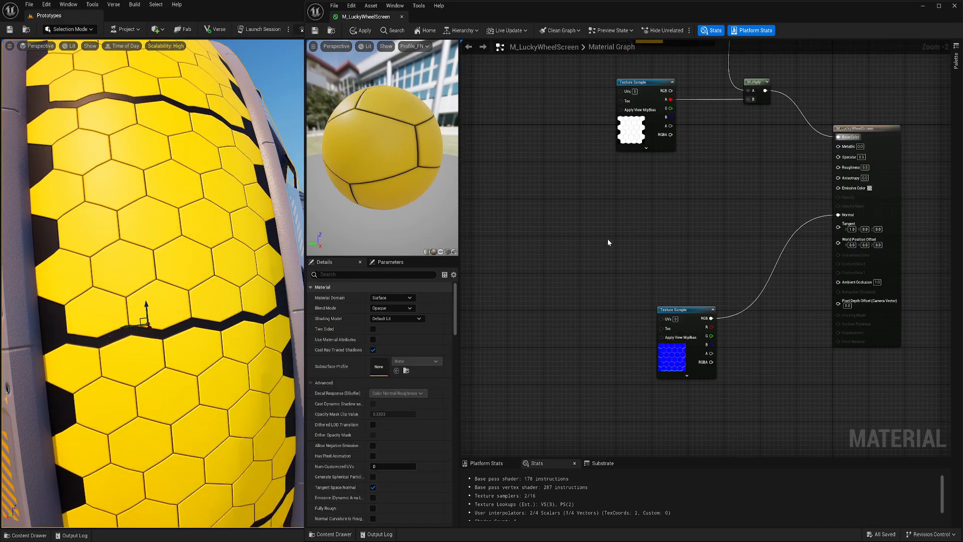
- Move the normal map sample down and add a RotateAboutAxis node in the space between the two texture samples
left_click_drag(696, 314, 693, 355)
right_click_drag(609, 261, 653, 286)
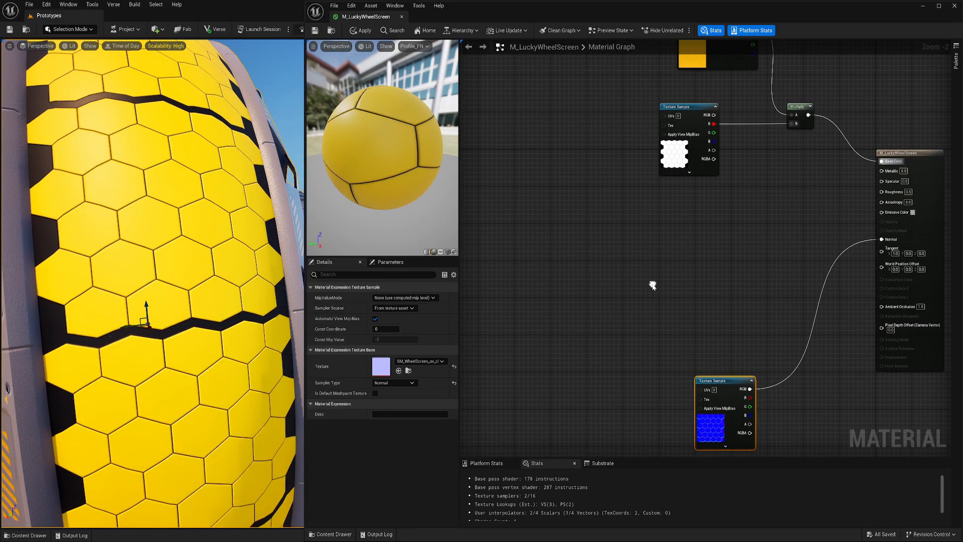
right_click(624, 255)
type("rote")
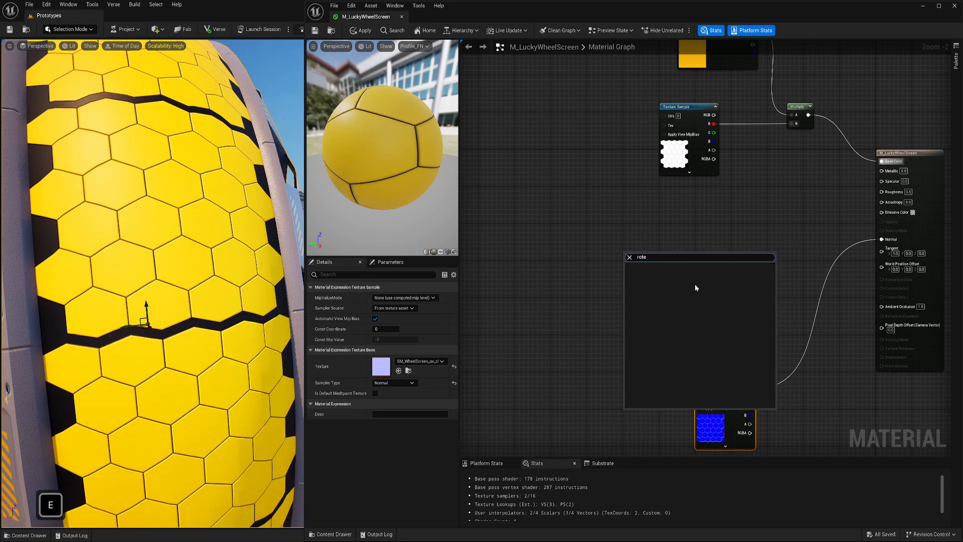
key("BackSpace")
left_click(652, 357)
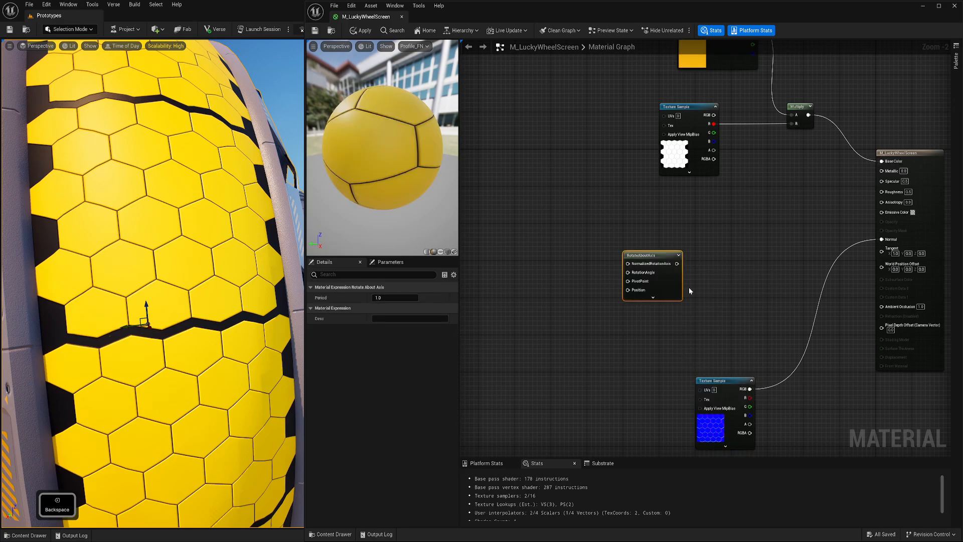
left_click_drag(661, 259, 679, 296)
- Add a FixRotateAboutAxisNormals node and place it just above the RotateAboutAxis node
right_click(618, 252)
type("fix")
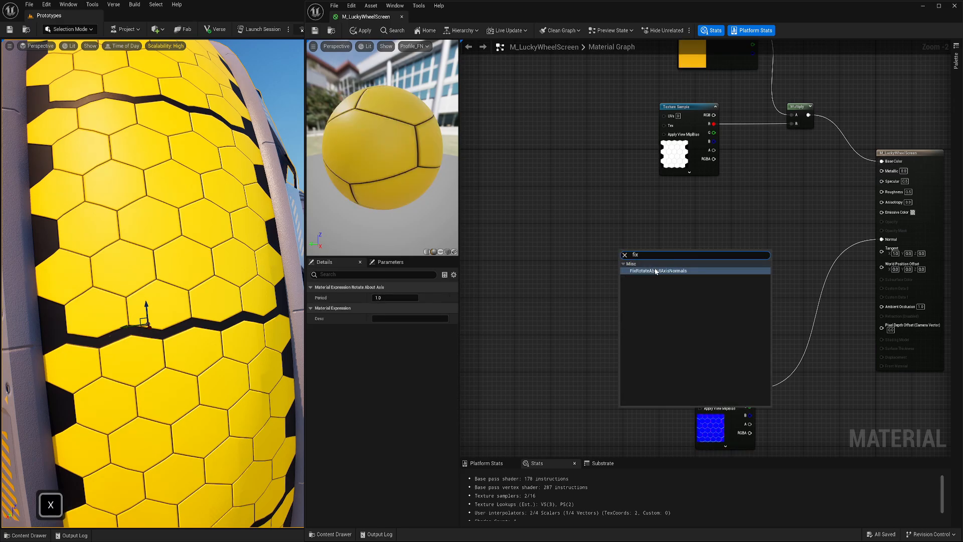
left_click(700, 270)
left_click_drag(692, 256, 643, 240)
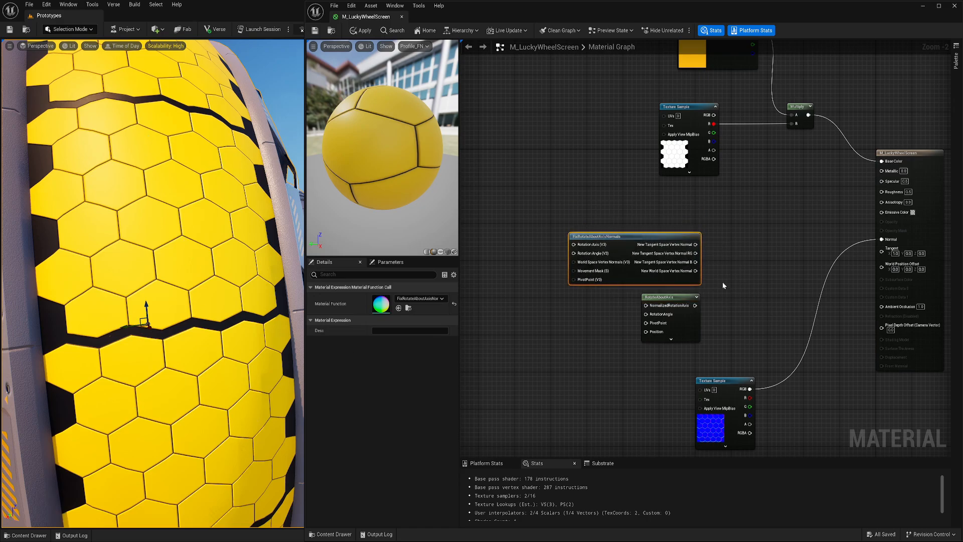
right_click_drag(724, 285, 726, 305)
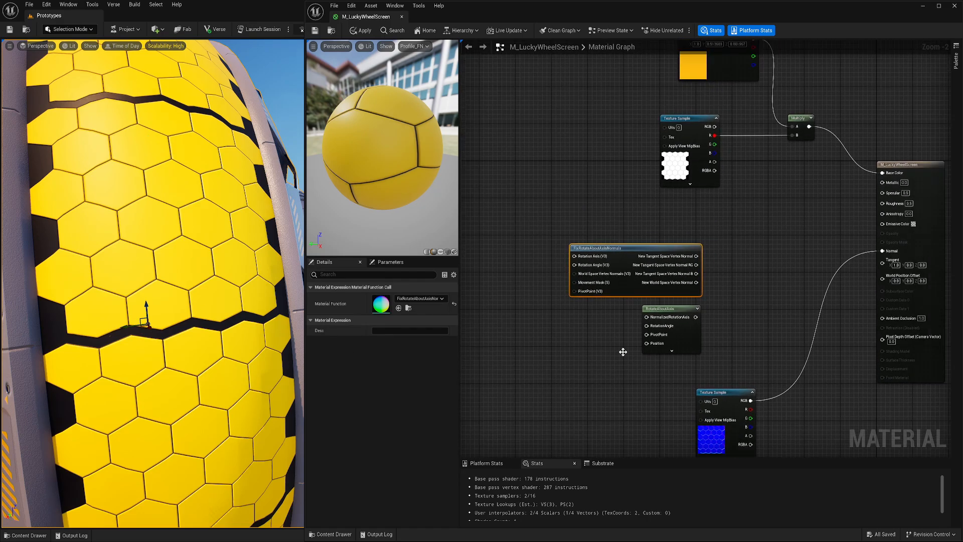
- Add a Constant3Vector, connect it to RotateAboutAxis's NormalizedRotationAxis, and set its G value to 1
right_click_drag(546, 361, 726, 336)
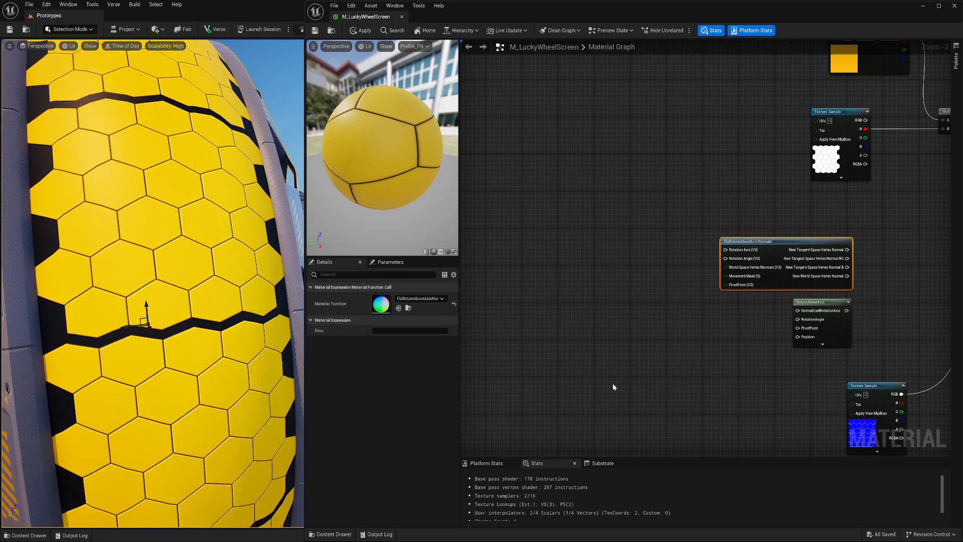
key("3")
left_click(586, 325)
left_click_drag(610, 329, 798, 310)
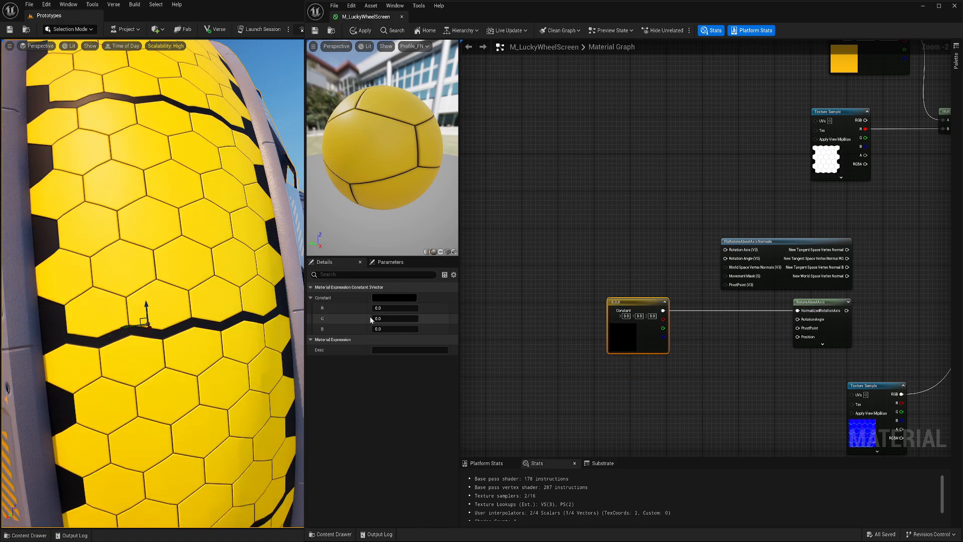
key("s")
key("a")
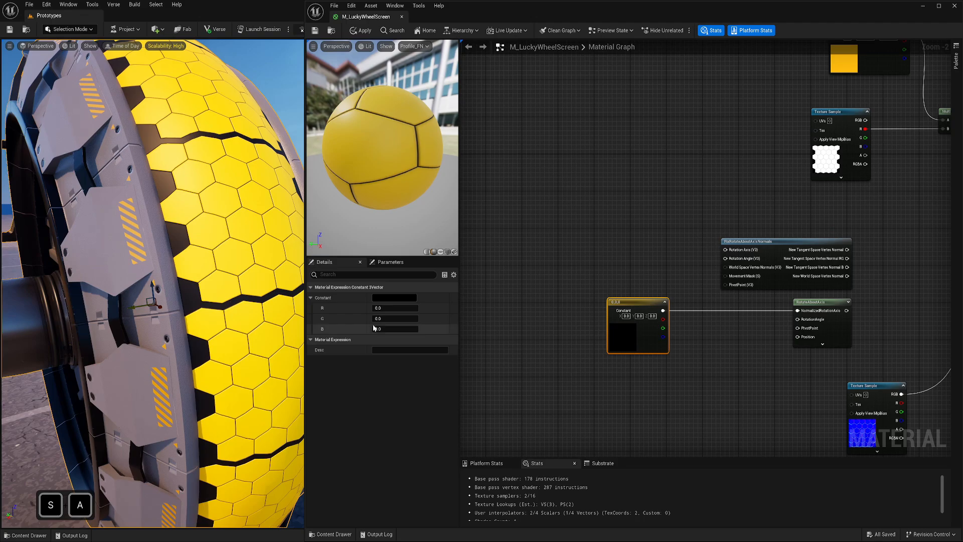
left_click(395, 318)
type("1")
key("Return")
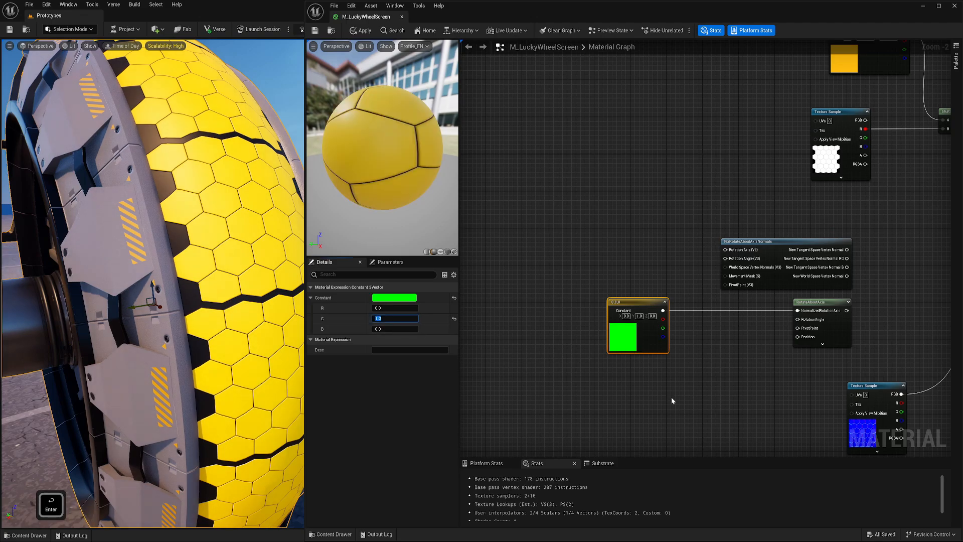
- Add a Time node and connect it to a Multiply node with B set to 0.5
right_click_drag(671, 397, 547, 270)
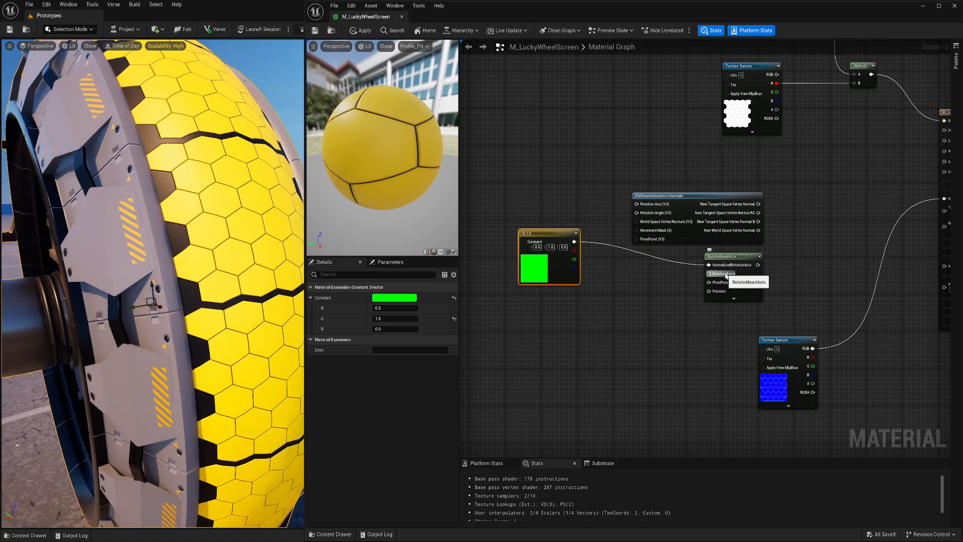
right_click_drag(659, 297, 713, 294)
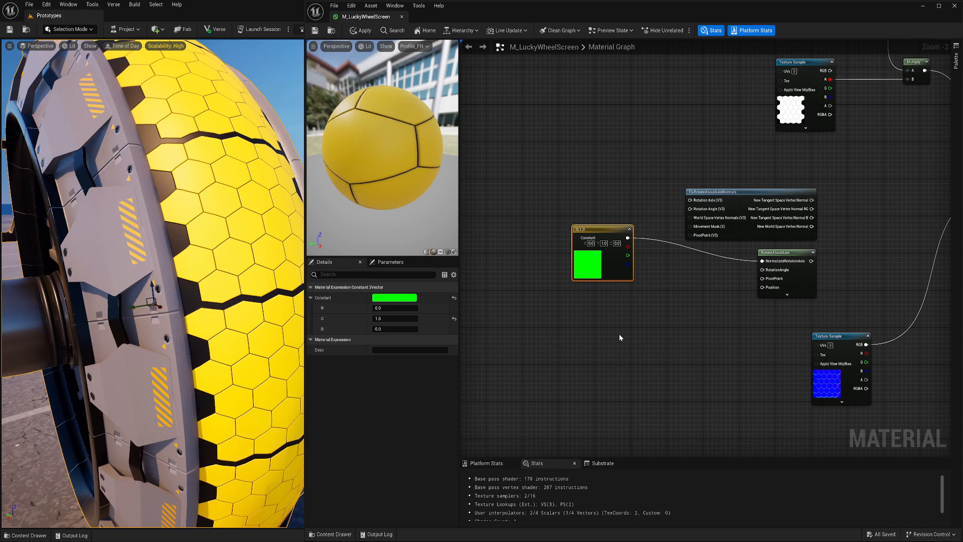
right_click(579, 321)
type("tim")
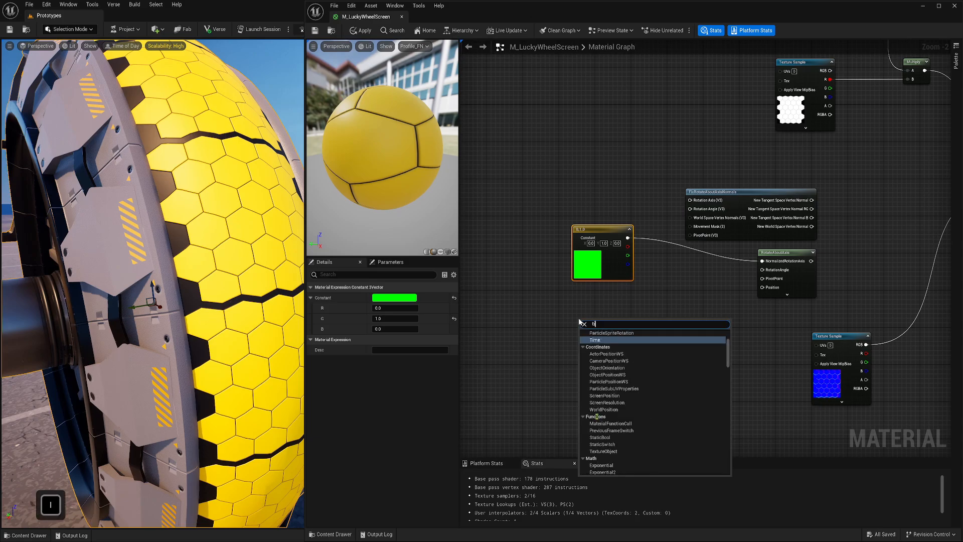
left_click(594, 341)
key("m")
left_click(555, 319)
left_click_drag(594, 327, 566, 317)
left_click(572, 343)
type(".5")
key("Return")
- Pass the multiplied time through a Frac node into RotateAboutAxis's RotationAngle input
right_click(616, 323)
type("fra")
left_click(634, 360)
left_click_drag(624, 328, 763, 270)
right_click_drag(693, 344, 680, 304)
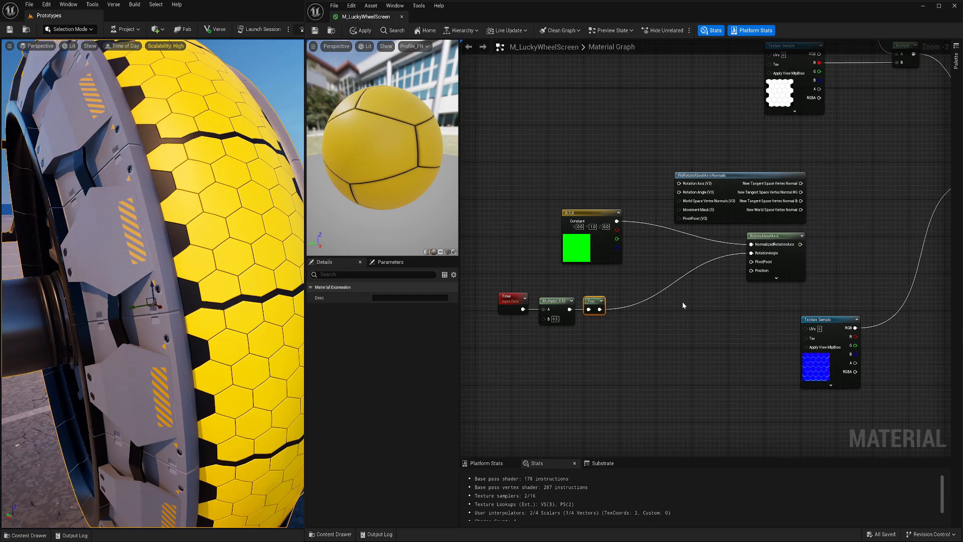
- Add an ObjectPivotPoint node and connect its Object Pivot Location to RotateAboutAxis's PivotPoint input
right_click(683, 306)
type("piv")
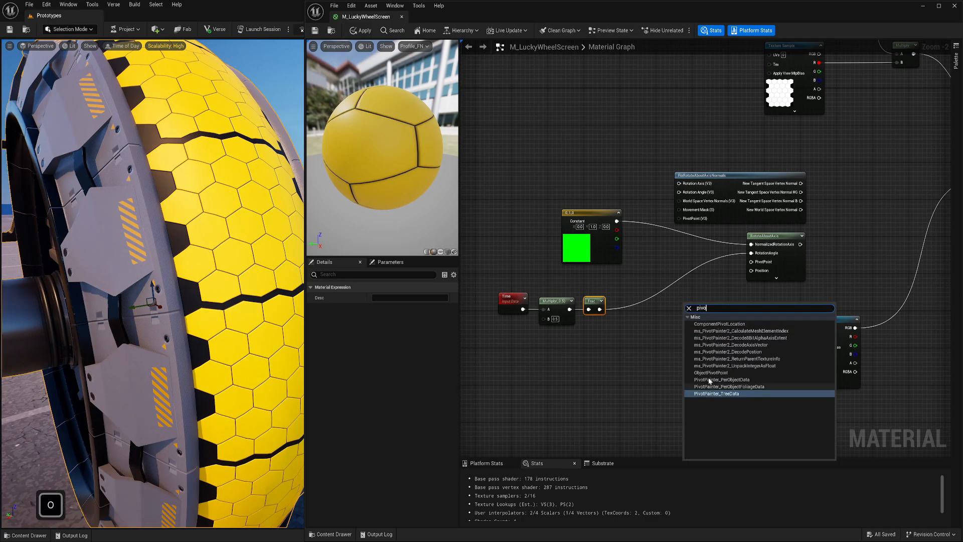
type("o")
left_click(711, 373)
left_click_drag(733, 314, 676, 277)
- Connect an Absolute World Position node to RotateAboutAxis's Position input, and that node's output to World Position Offset
right_click(625, 380)
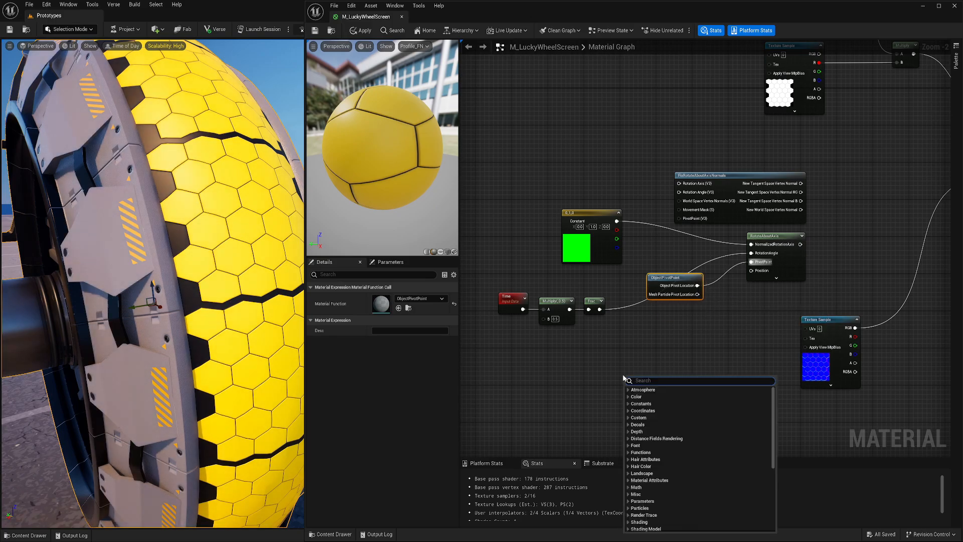
type("po")
key("Return")
left_click_drag(675, 392, 751, 271)
right_click_drag(801, 249, 671, 333)
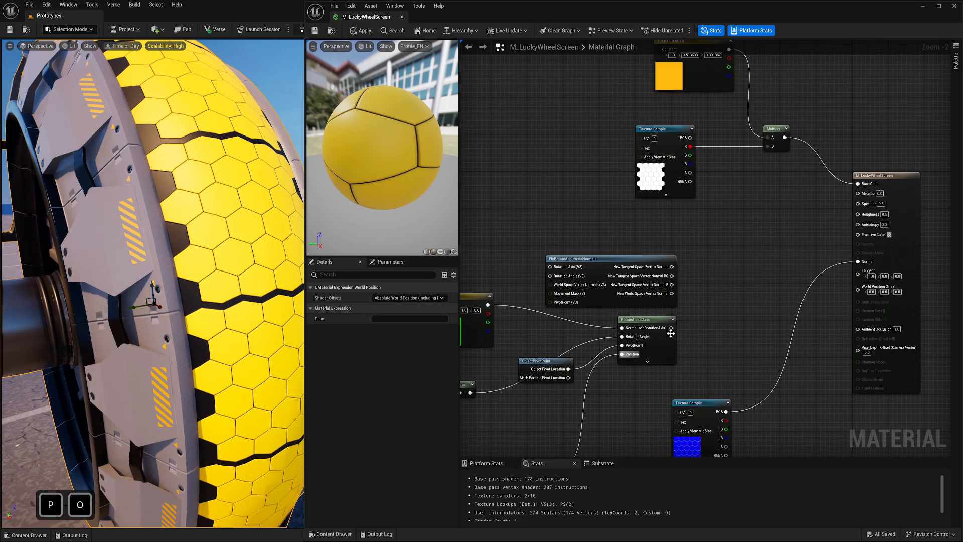
left_click_drag(671, 333, 858, 286)
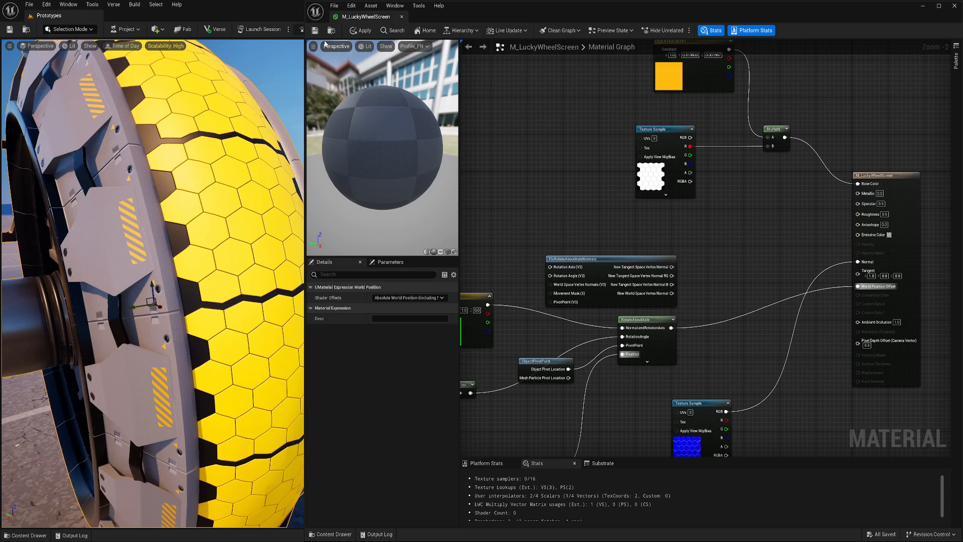
- Examine from several angles how the screen rotates relative to the wheel in the level viewport
right_click_drag(200, 251, 145, 251)
key("s")
key("d")
scroll(153, 251, "up", 2)
key("e")
key("w")
key("d")
key("a")
- Change the rotation axis constant to 1, 0, 0 and apply the material
right_click_drag(539, 411, 644, 359)
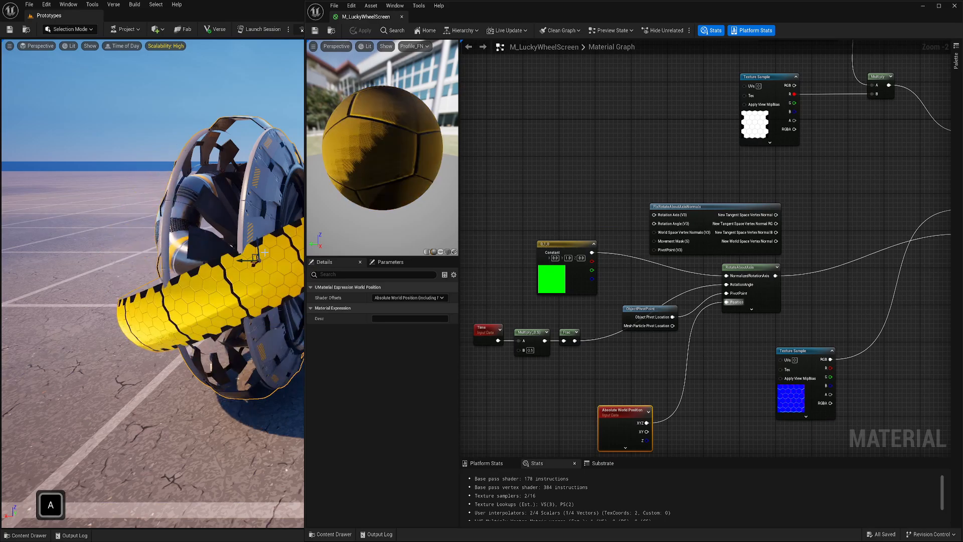
left_click(555, 258)
type("1")
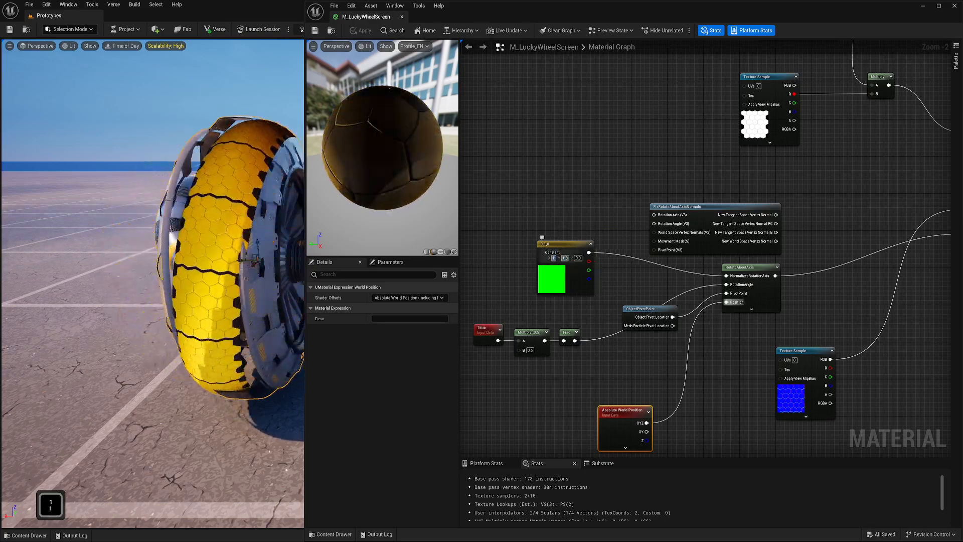
left_click(568, 258)
type("0")
key("Return")
left_click(361, 30)
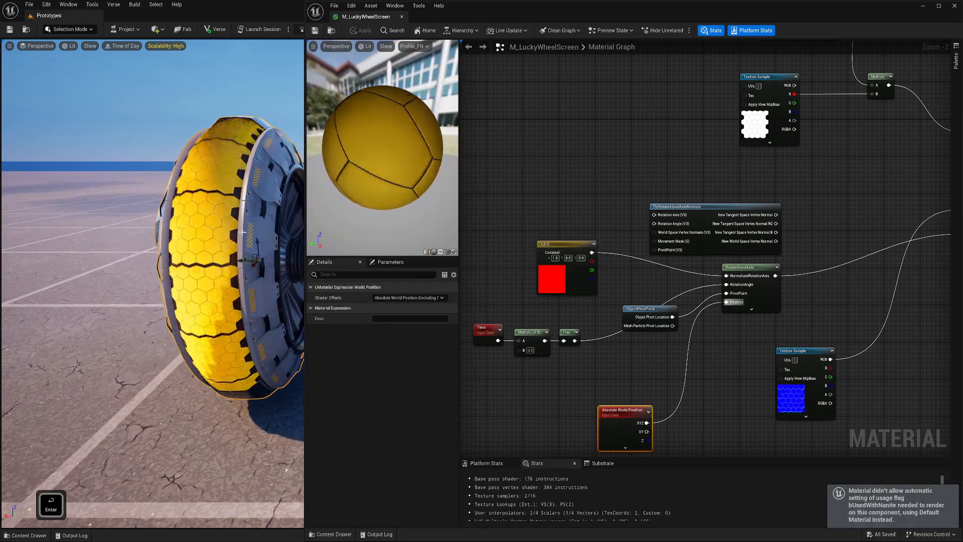
- Check the screen's rotation and shading on the wheel up close in the level viewport
key("d")
key("w")
right_click_drag(201, 251, 218, 222)
key("a")
key("e")
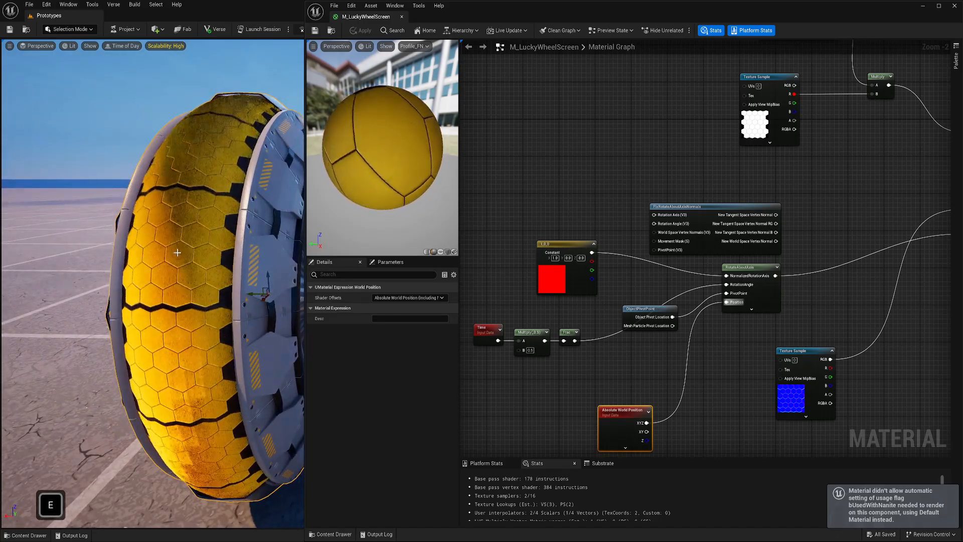
right_click_drag(648, 278, 558, 291)
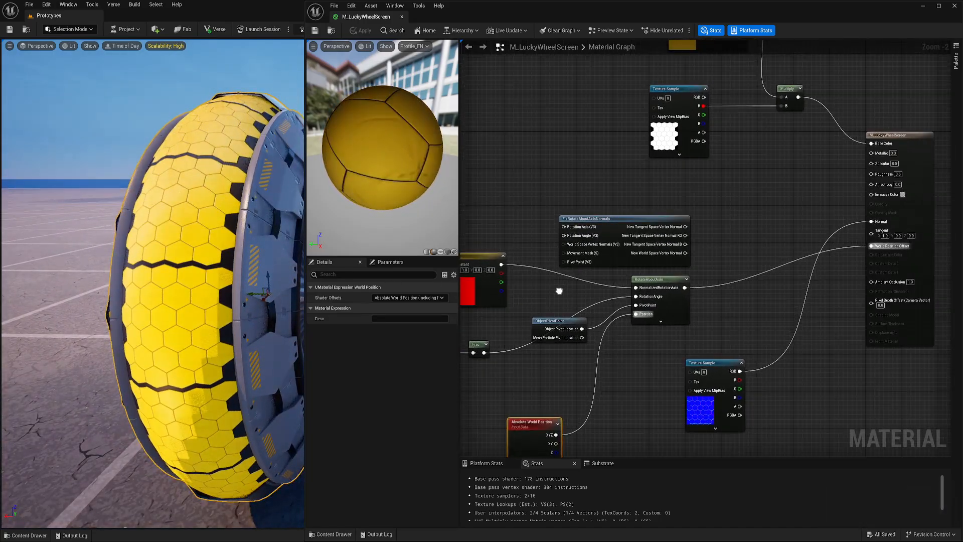
- Try rotating the lucky wheel in the level to test the screen's alignment, and undo the rotation
key("s")
right_click_drag(172, 251, 168, 310)
key("d")
key("e")
key("d")
key("w")
key("s")
key("a")
key("e")
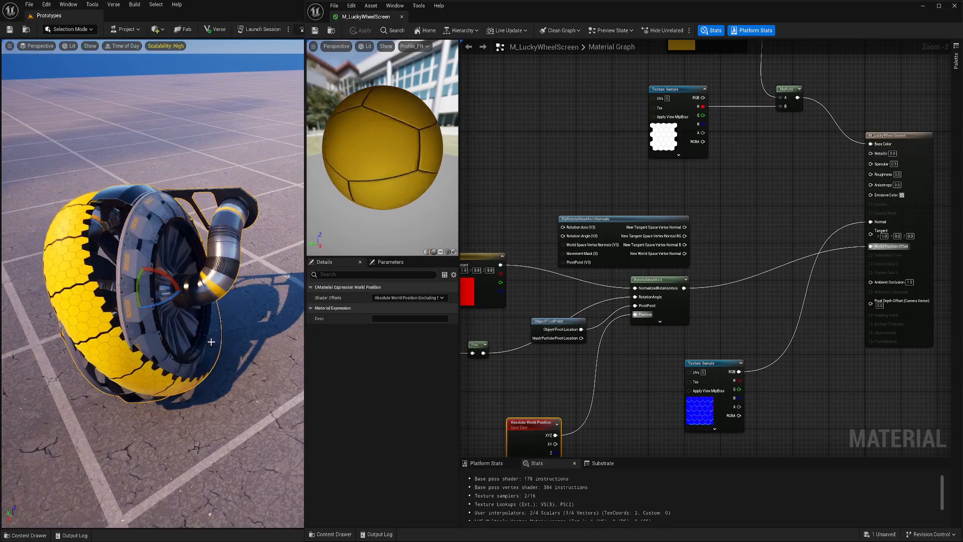
key("ctrl+z")
- Duplicate the lucky wheel in the level and place the copy beside the original
key("w")
right_click_drag(211, 341, 224, 254)
left_click_drag(220, 232, 62, 271, "alt")
key("a")
right_click_drag(62, 271, 89, 289)
- Rotate the duplicated lucky wheel to an orientation different from the original's
key("e")
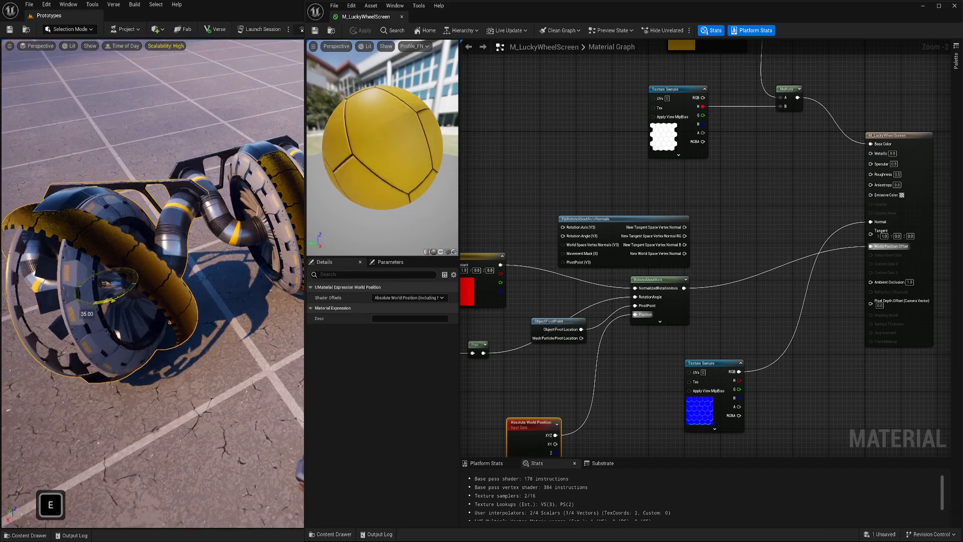
left_click_drag(113, 300, 132, 297)
key("s")
key("a")
right_click_drag(132, 296, 269, 265)
scroll(211, 281, "down", 1)
key("w")
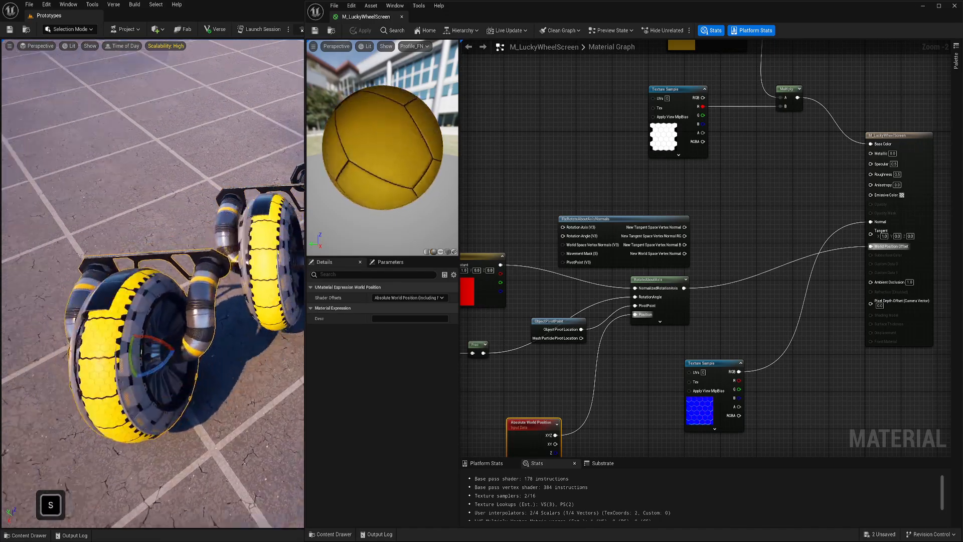
- Compare how the screens rotate on the differently oriented lucky wheels in the level viewport
key("e")
right_click_drag(168, 310, 120, 266)
key("d")
key("w")
key("w")
key("e")
right_click_drag(218, 268, 224, 249)
key("s")
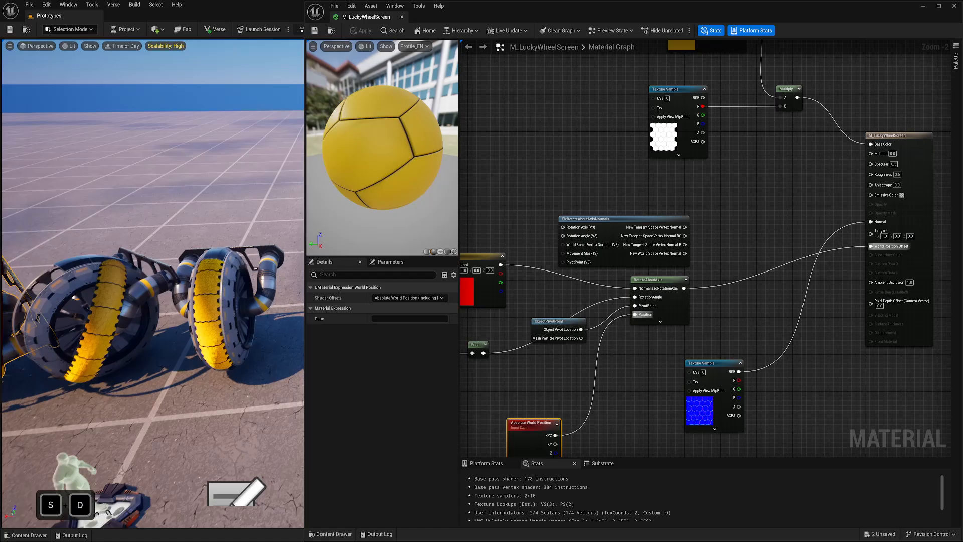
- Examine both lucky wheels from above and up close to see how each screen moves around its wheel body
right_click_drag(259, 145, 242, 166)
right_click_drag(201, 271, 170, 184)
key("a")
key("e")
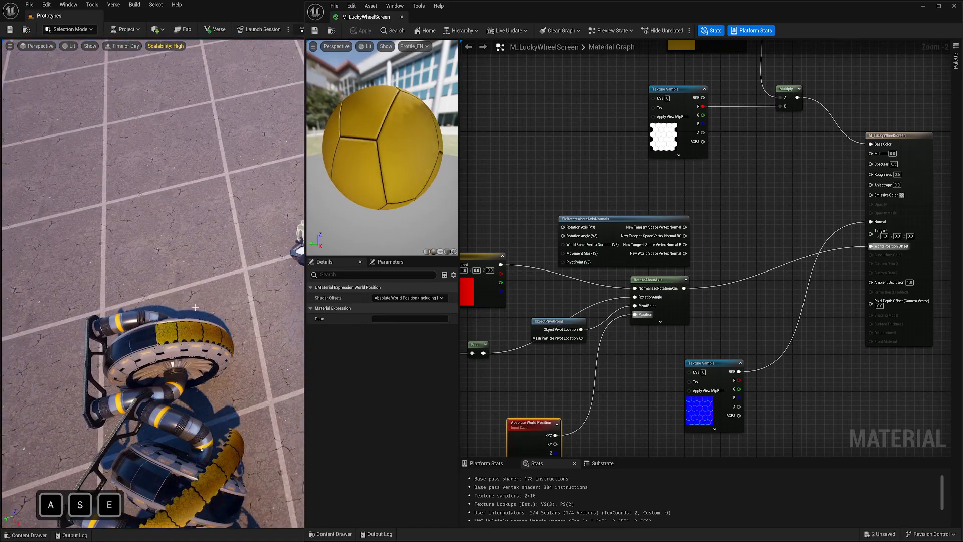
key("d")
right_click_drag(196, 308, 217, 304)
key("q")
key("w")
key("w")
key("a")
key("a")
key("s")
key("a")
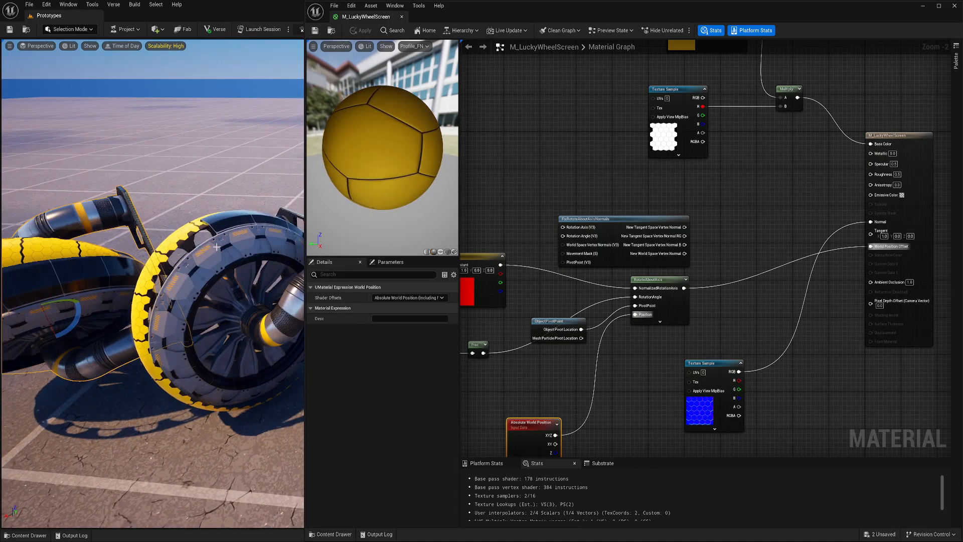
- Move the red constant vector node away from the Time, Multiply and Frac nodes in the material graph
right_click_drag(483, 373, 639, 355)
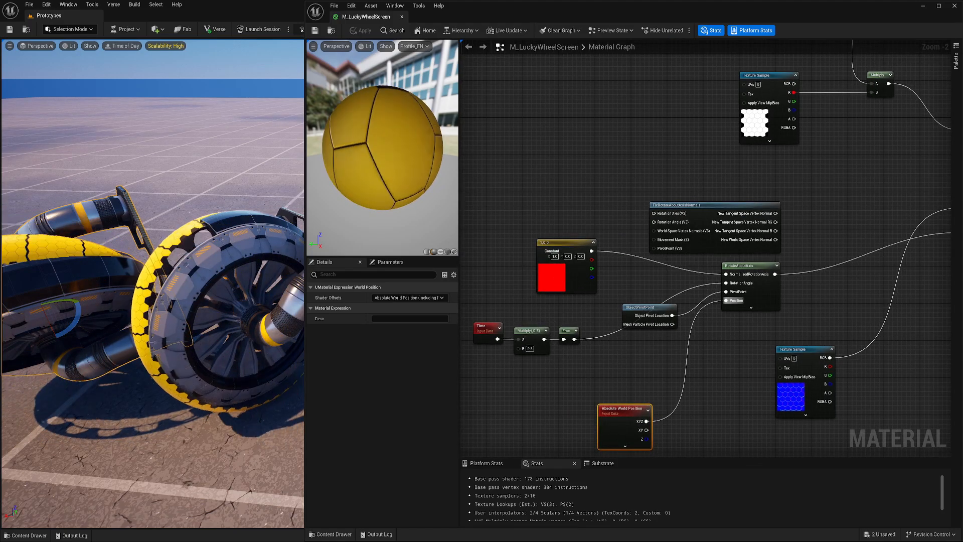
right_click_drag(564, 300, 655, 314)
left_click_drag(655, 314, 492, 320)
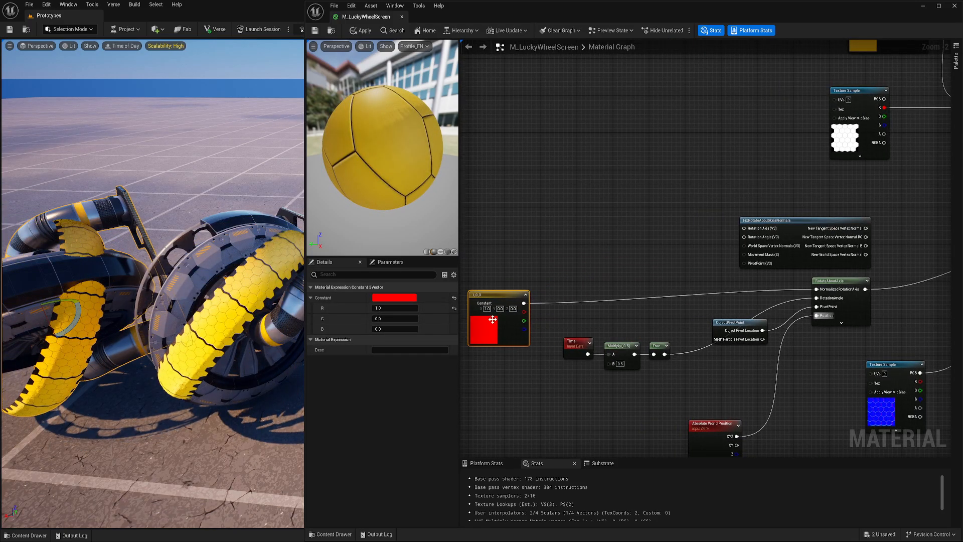
right_click_drag(537, 264, 613, 289)
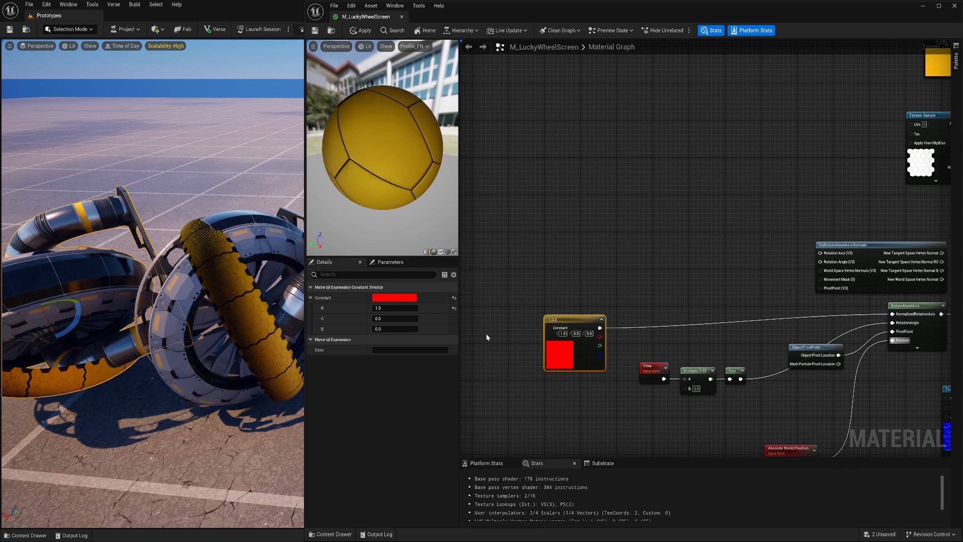
- Create a material function named MF_LocalRotation in the LuckyWheel Materials folder and open it
left_click(331, 533)
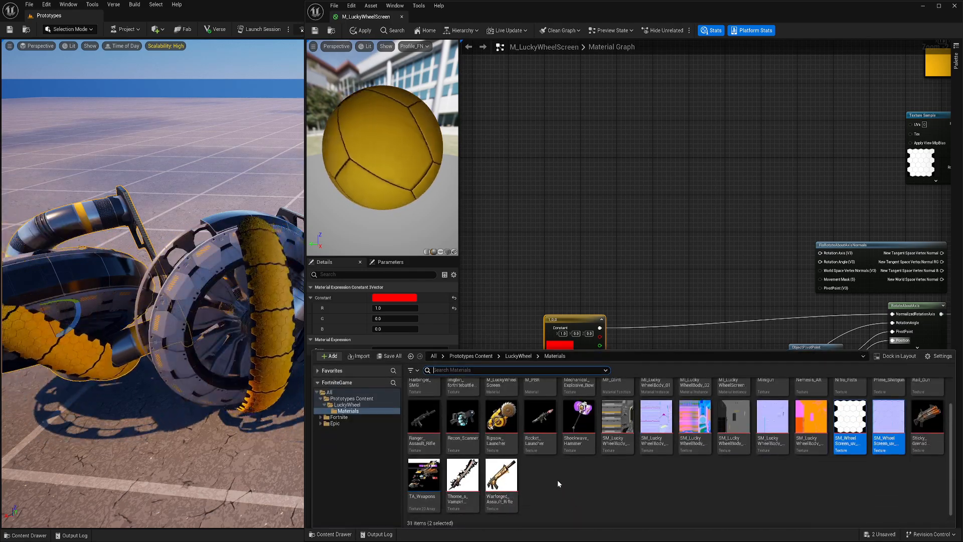
right_click(558, 482)
mouse_move(612, 411)
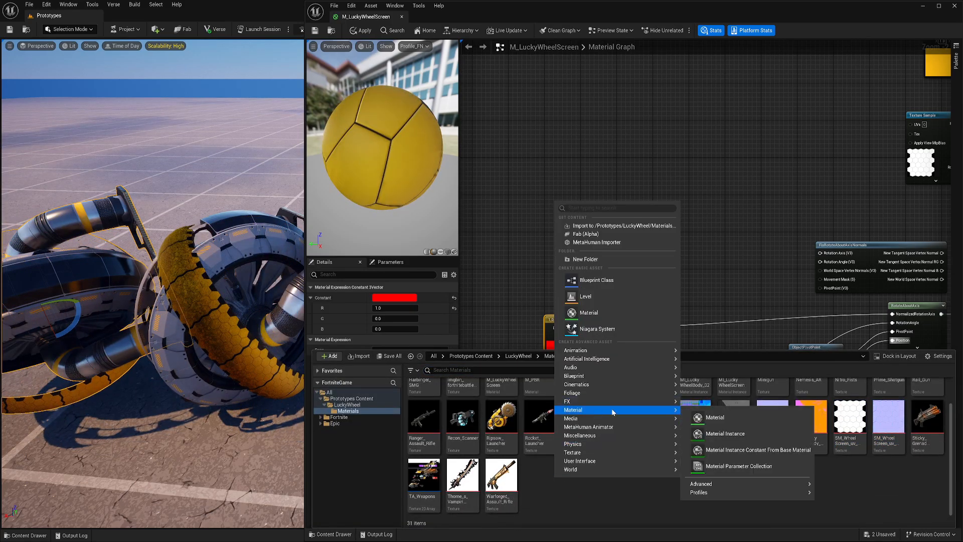
mouse_move(703, 483)
left_click(856, 488)
type("LocalRotatio")
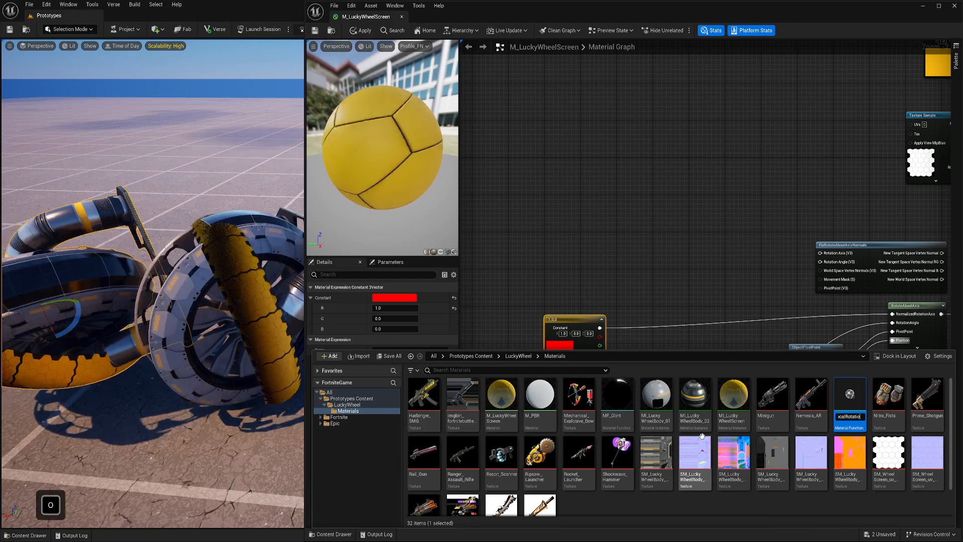
type("n")
key("Return")
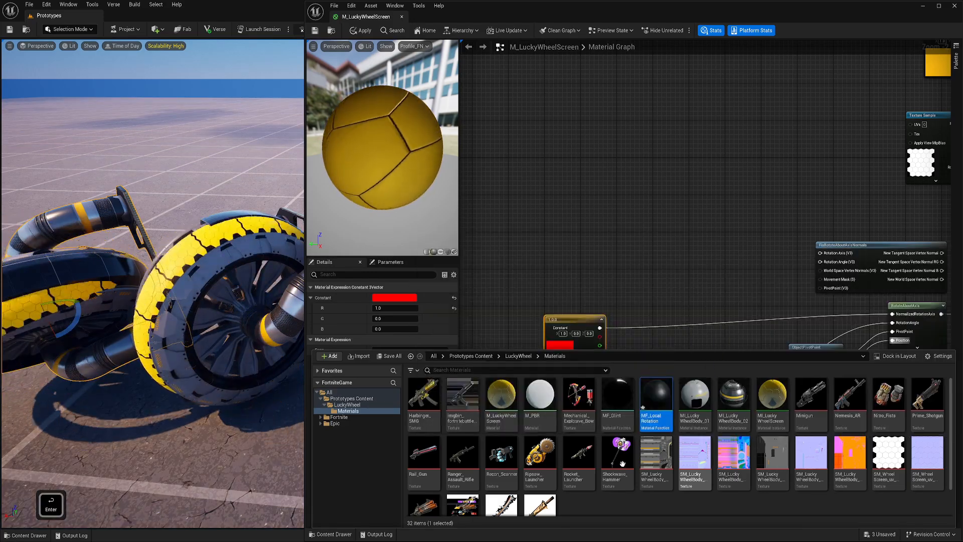
double_click(654, 399)
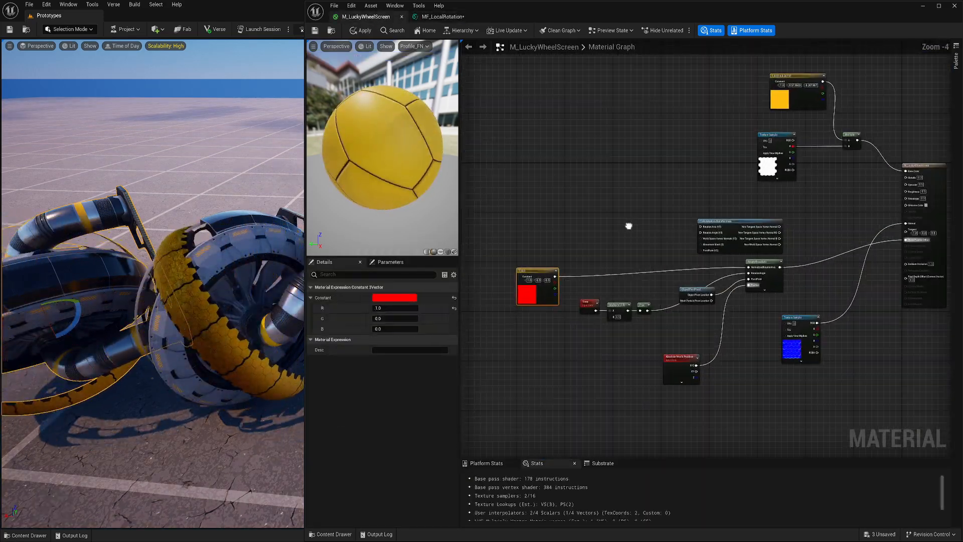
- Copy the rotation nodes from M_LuckyWheelScreen into MF_LocalRotation and place them clear of the Output Result node
left_click_drag(511, 196, 757, 409)
key("ctrl+c")
left_click(443, 17)
key("ctrl+v")
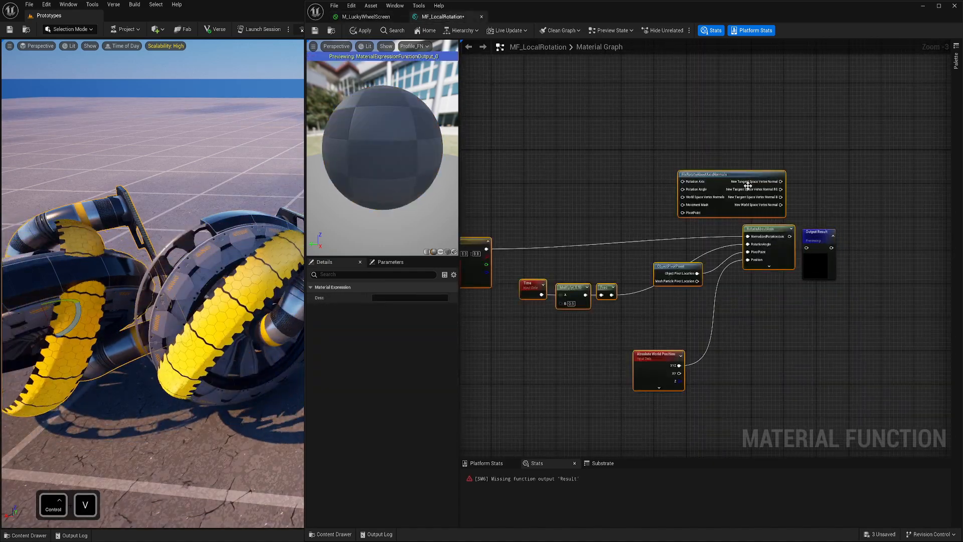
left_click_drag(705, 180, 632, 190)
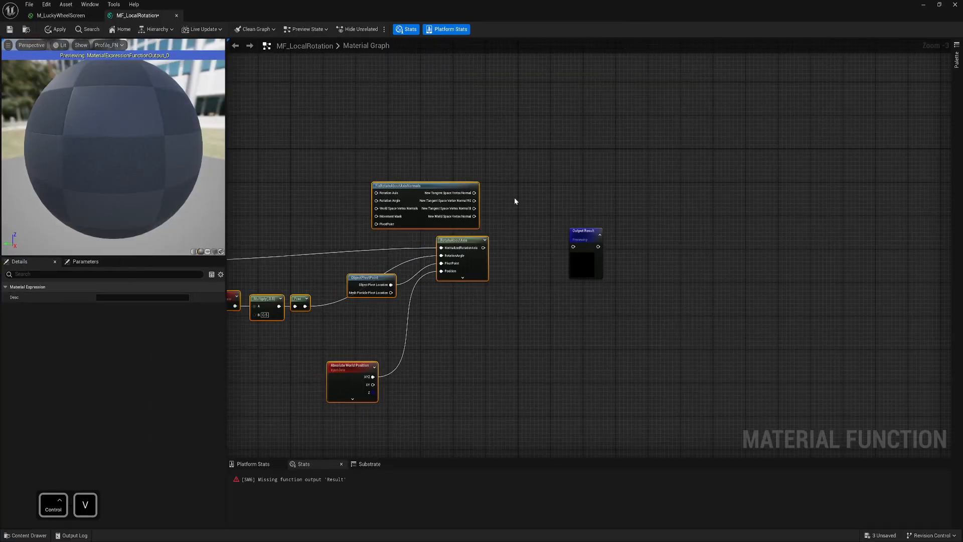
- Delete the pasted constant vector node from MF_LocalRotation and narrow the details area to enlarge the graph
right_click_drag(514, 197, 626, 203)
left_click_drag(227, 200, 146, 204)
right_click_drag(226, 210, 368, 191)
scroll(393, 231, "up", 2)
right_click_drag(392, 231, 460, 249)
left_click_drag(379, 285, 349, 296)
left_click(349, 296)
key("Delete")
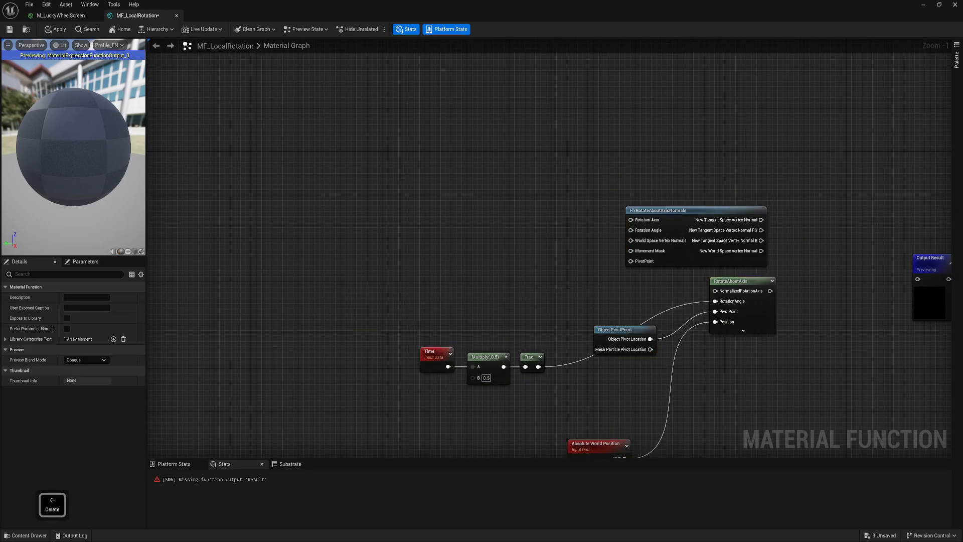
- Add an ObjectOrientation node in the empty graph area before the rotation nodes
right_click_drag(376, 300, 457, 277)
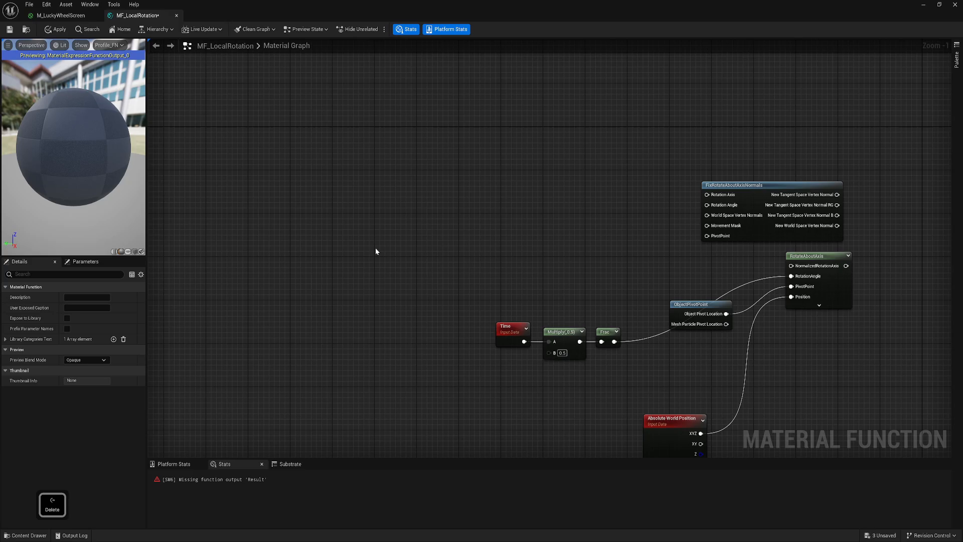
right_click(290, 207)
type("ob")
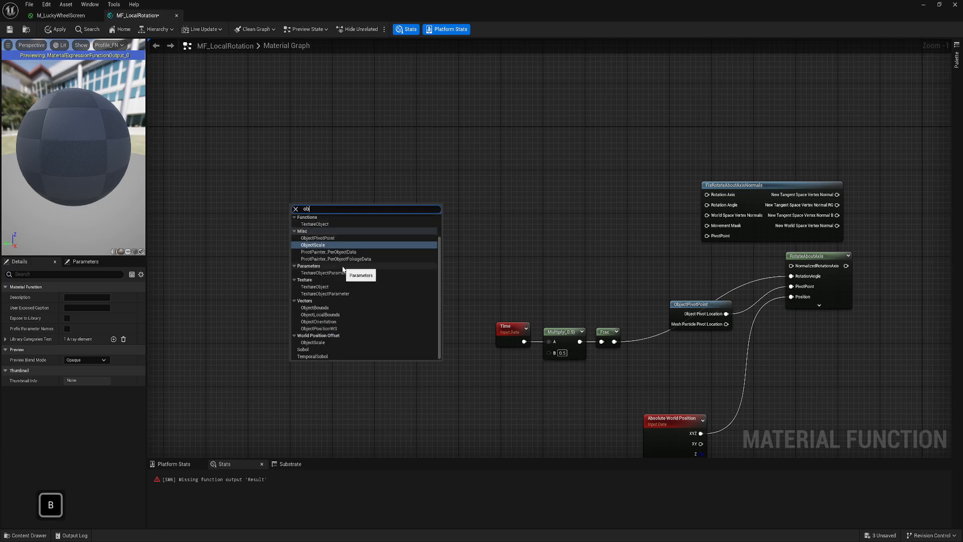
left_click(342, 322)
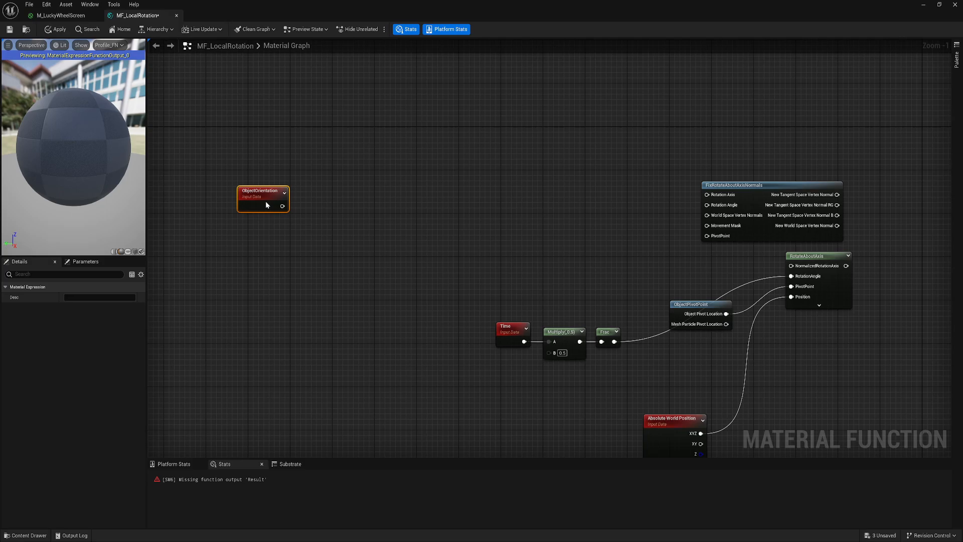
- Add a TransformVector node beside ObjectOrientation and feed the ObjectOrientation output into it
right_click(311, 205)
type("tta")
key("BackSpace")
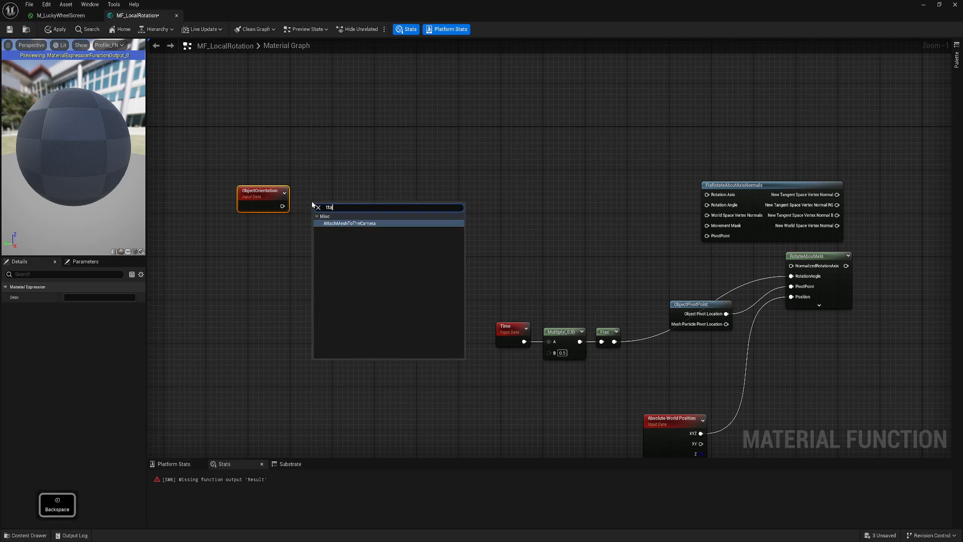
key("BackSpace")
type("ra")
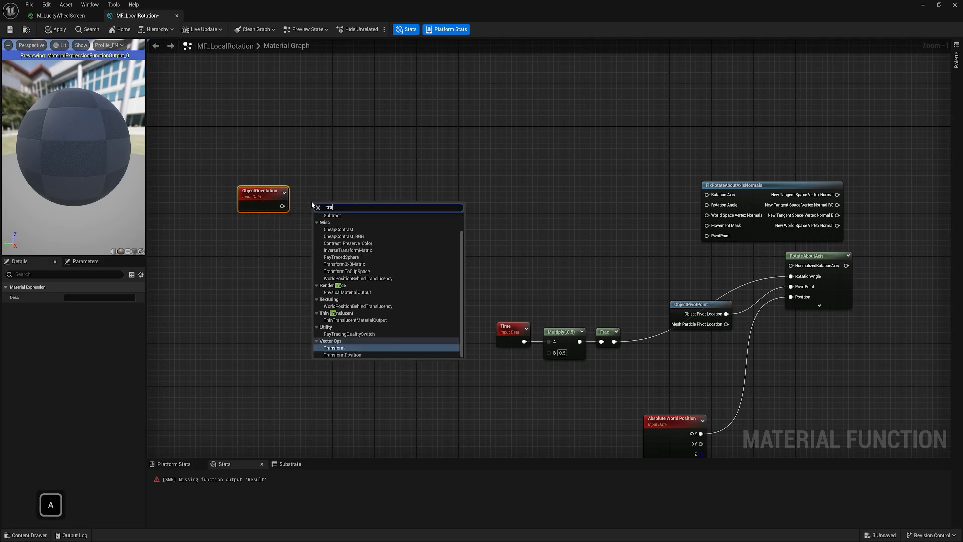
left_click(350, 348)
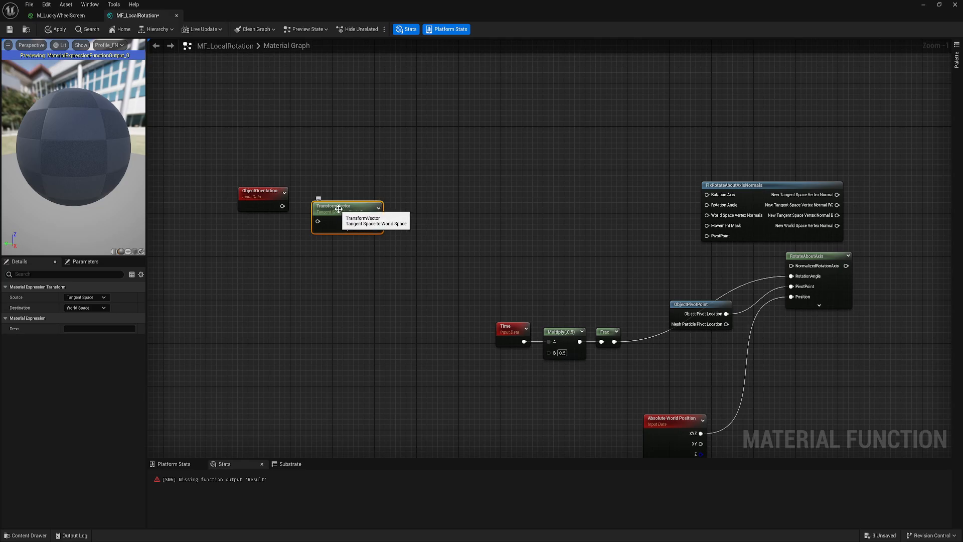
left_click_drag(282, 206, 329, 200)
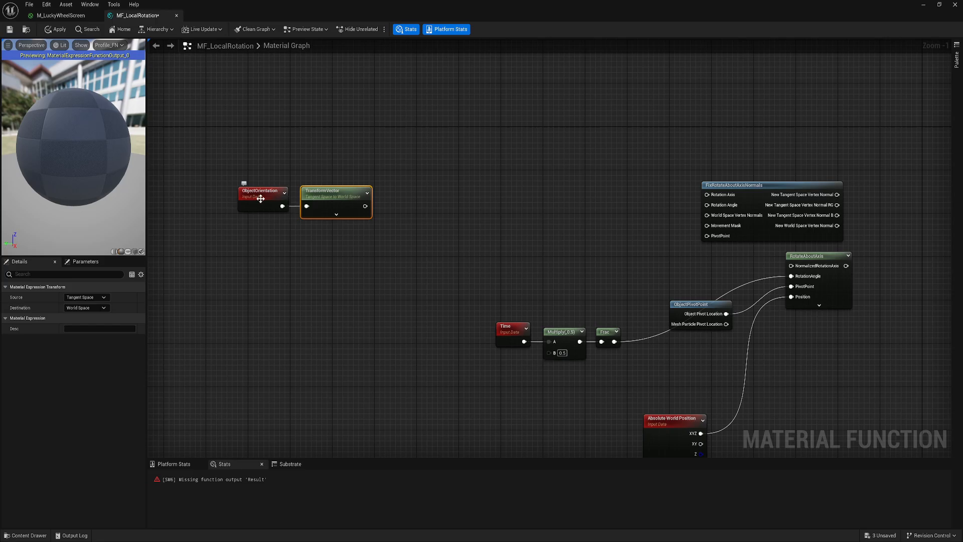
- Set the TransformVector node's source to World Space and its destination to Local Space
left_click(677, 423)
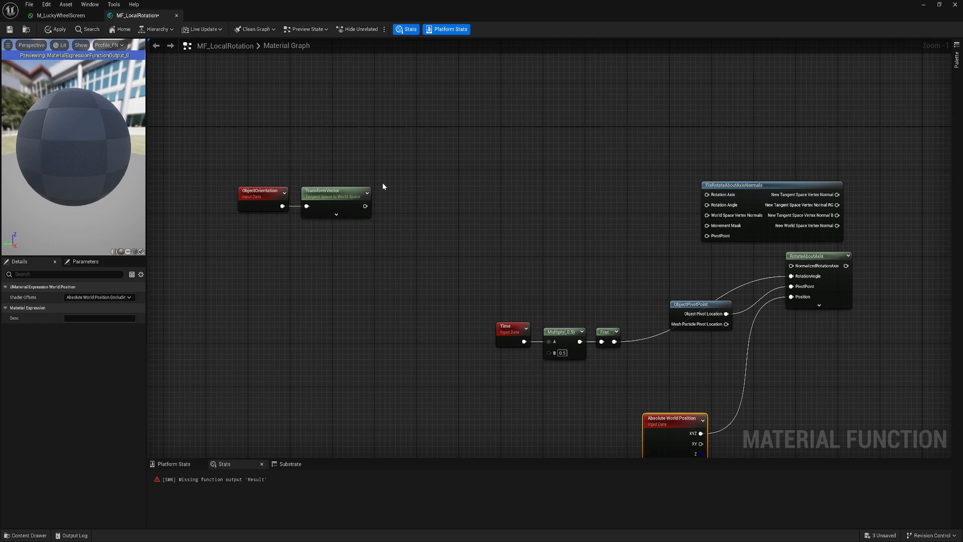
right_click_drag(400, 202, 462, 251)
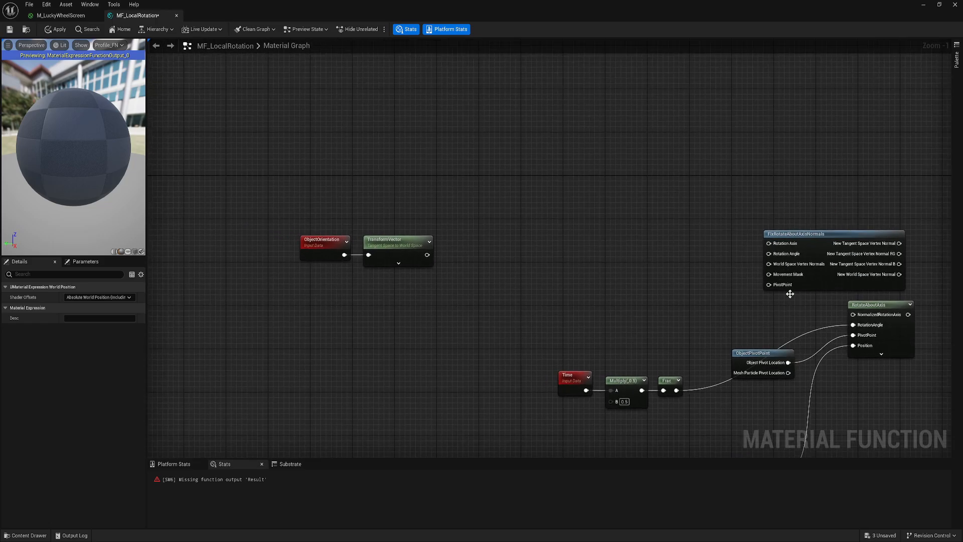
left_click(393, 248)
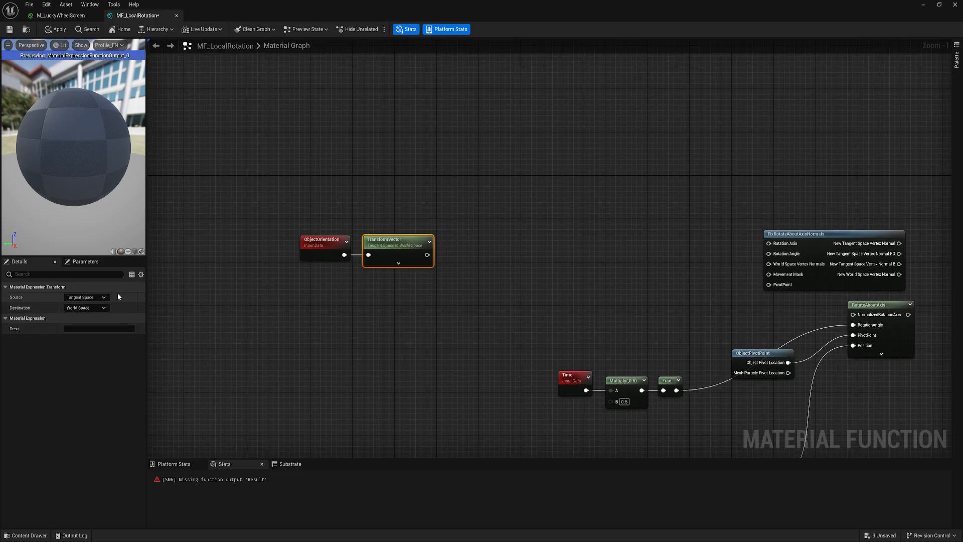
left_click(87, 297)
left_click(85, 324)
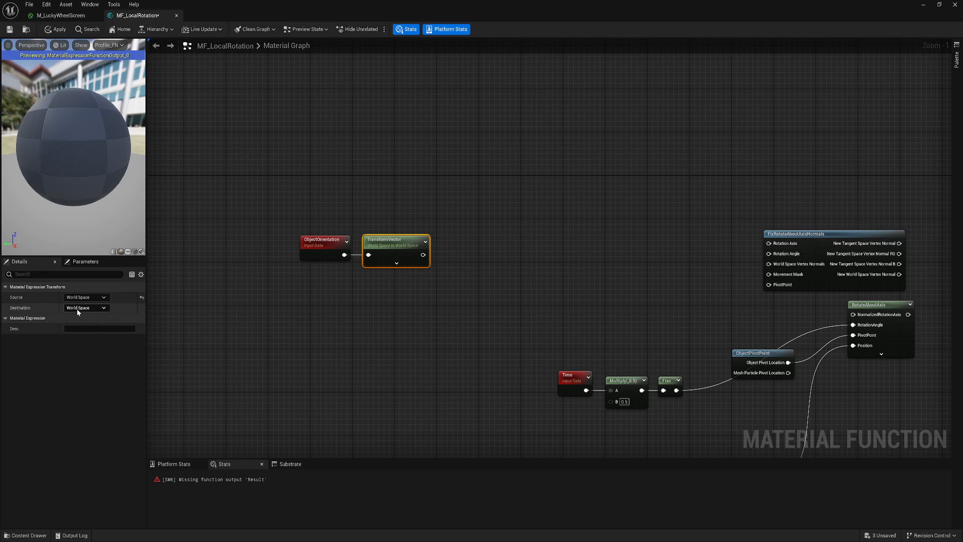
left_click(82, 307)
left_click(83, 323)
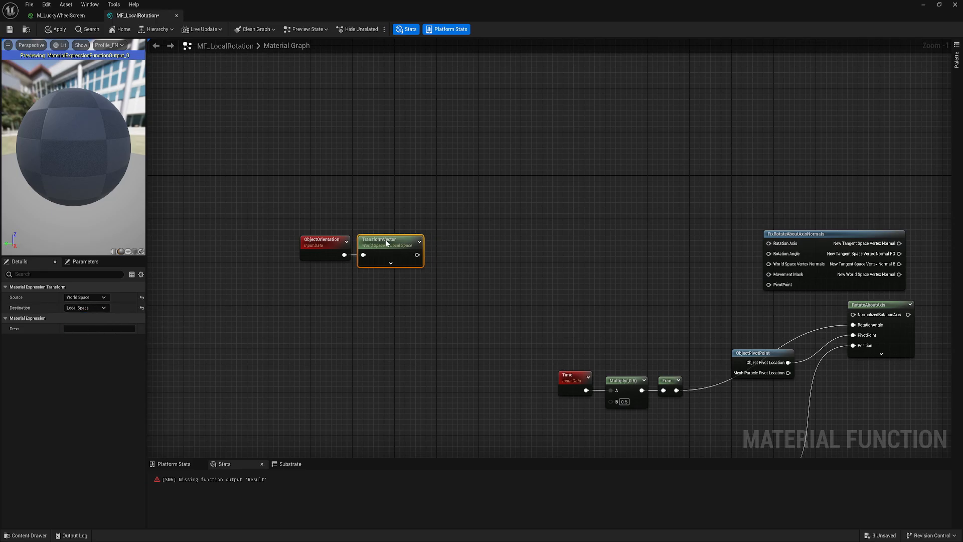
- Add a RotateVector node and connect the TransformVector output to its VectorToRotate input
left_click(450, 239)
right_click(449, 239)
type("rotate")
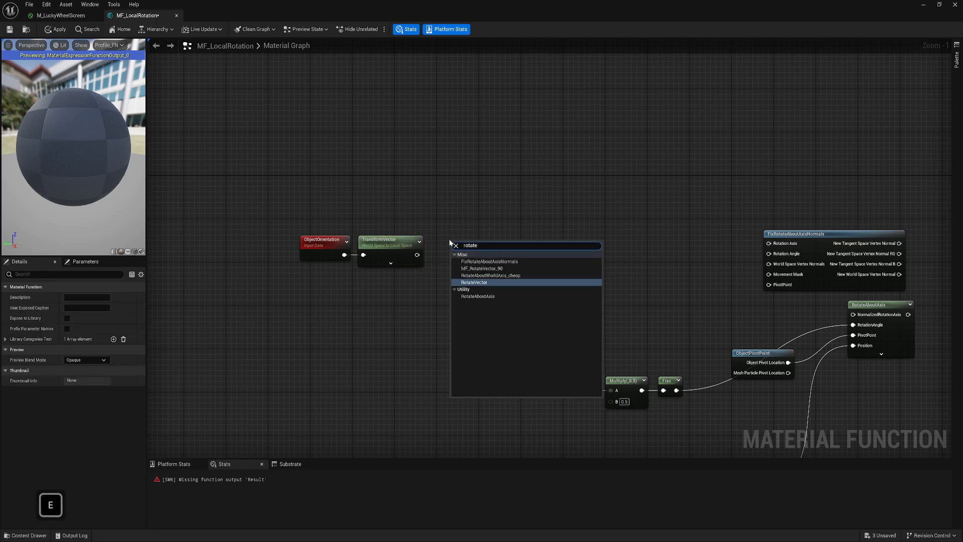
left_click(474, 283)
left_click_drag(416, 255, 485, 250)
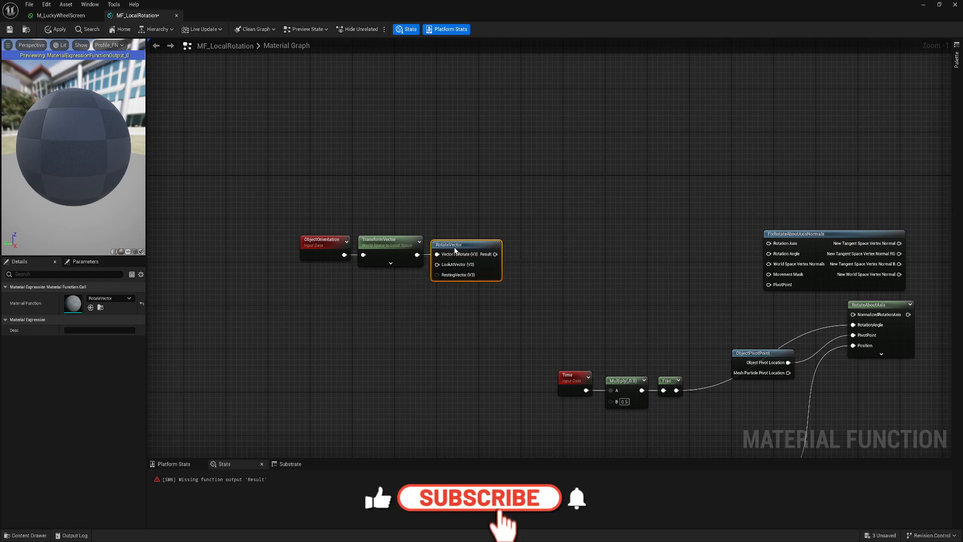
- Add a Vector3 FunctionInput node, collapse its preview, and connect it to RotateVector's LookAtVector input
right_click_drag(357, 298, 386, 294)
right_click(385, 294)
type("inp")
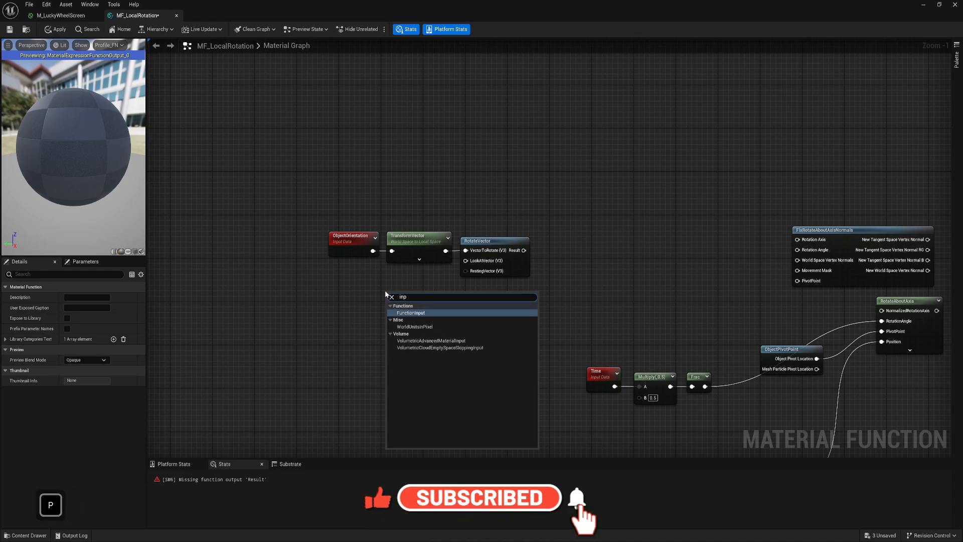
left_click(419, 313)
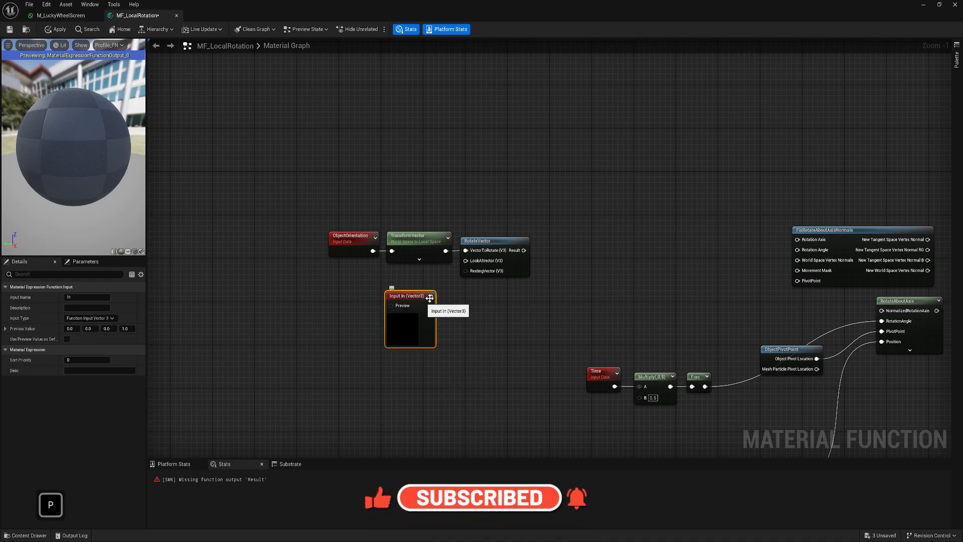
left_click(108, 319)
left_click(108, 320)
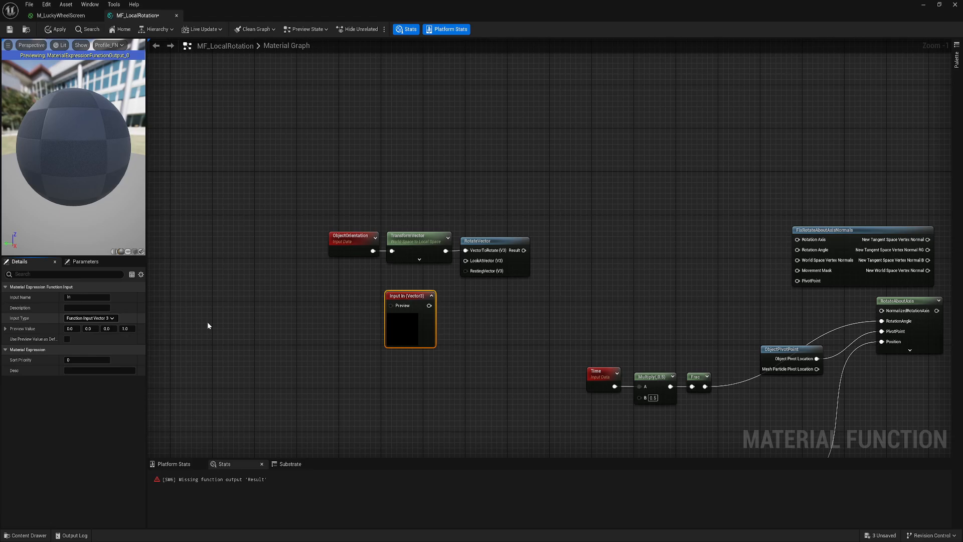
left_click(431, 295)
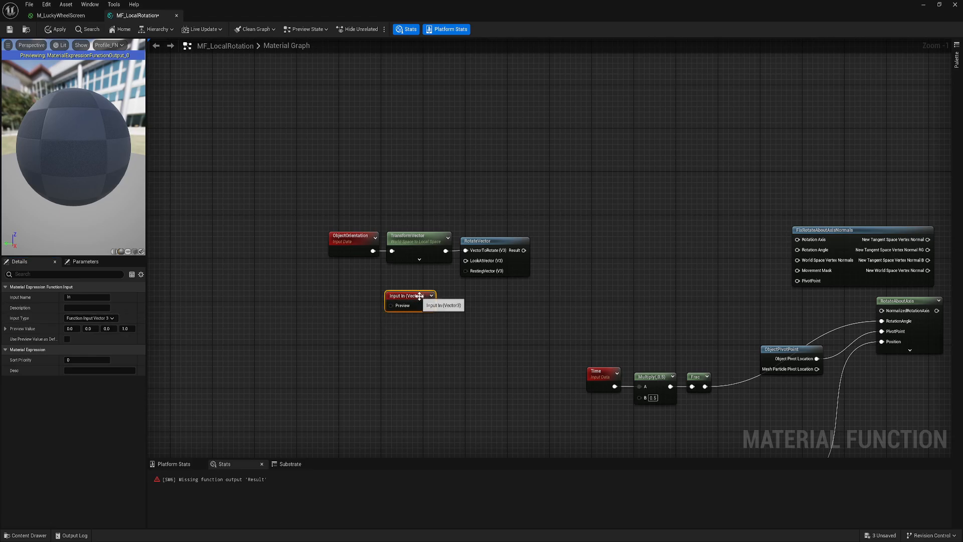
left_click_drag(409, 296, 465, 261)
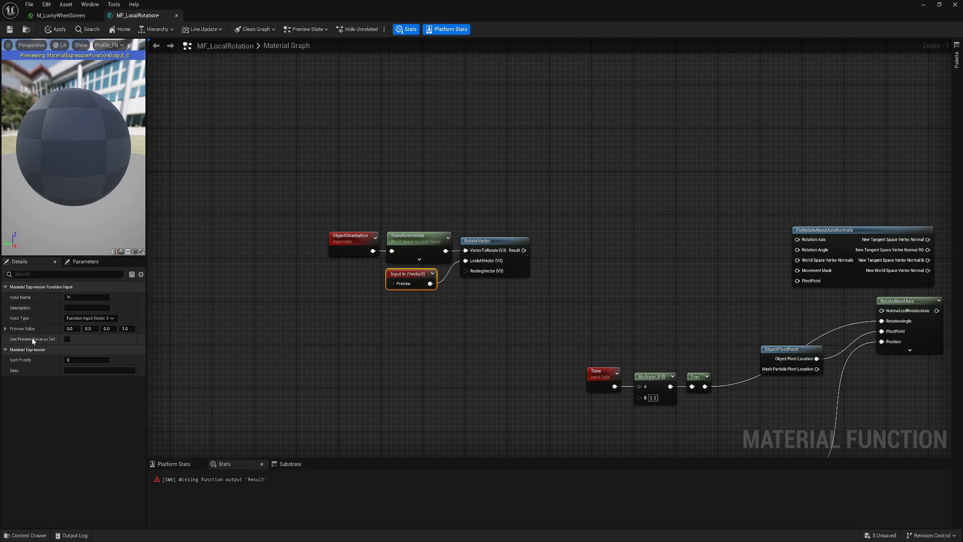
- Use the function input's preview value as its default and set the preview's second component to 1.0
left_click(67, 339)
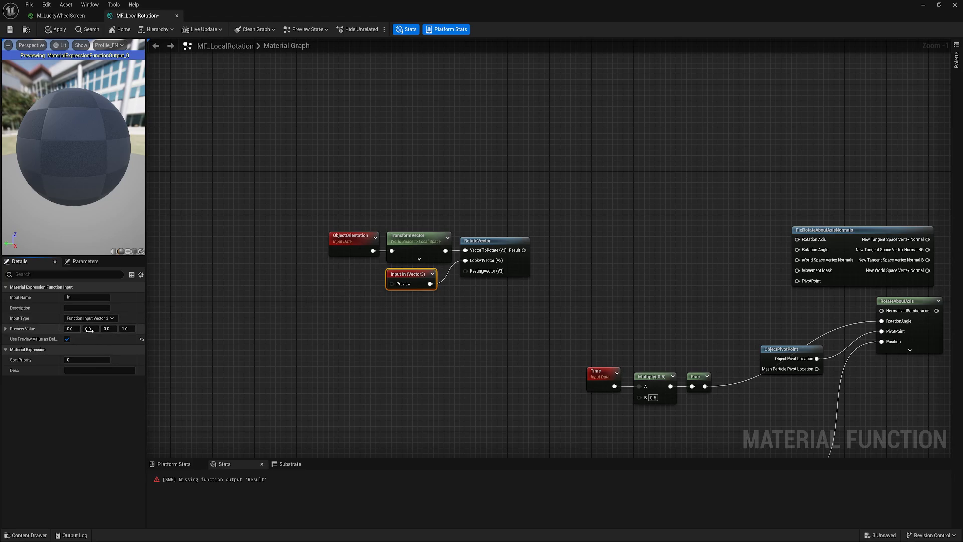
type("1")
key("Return")
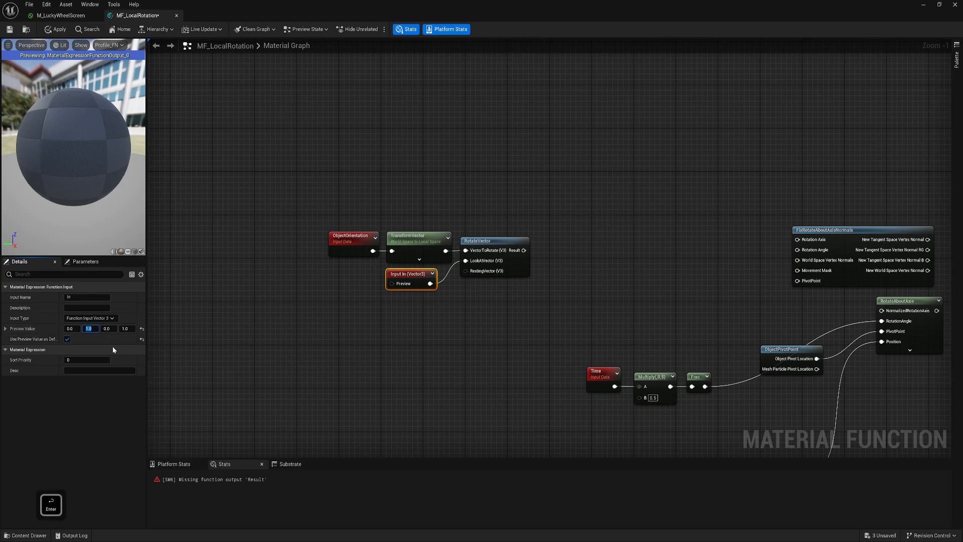
right_click_drag(451, 314, 337, 330)
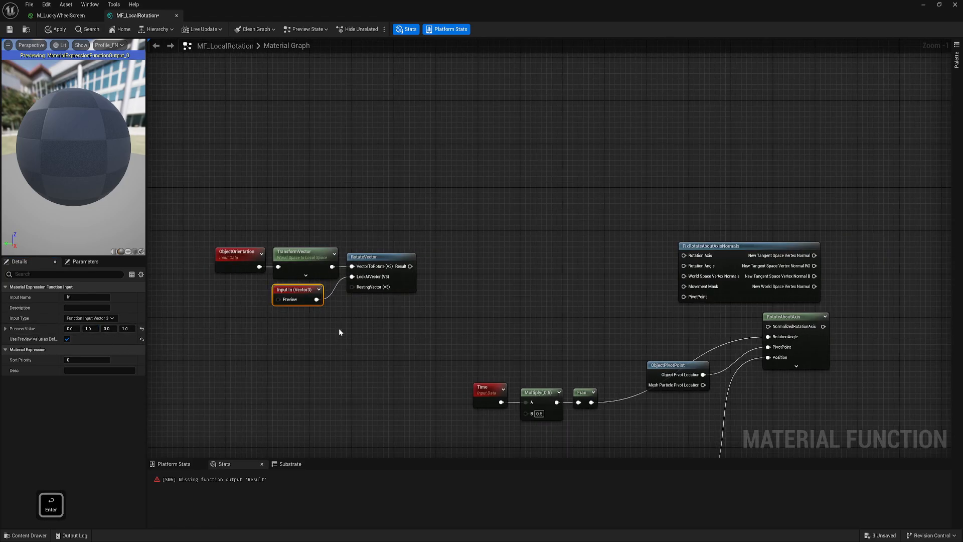
- Duplicate the TransformVector node after RotateVector and connect RotateVector's Result to the copy's input
left_click(301, 254)
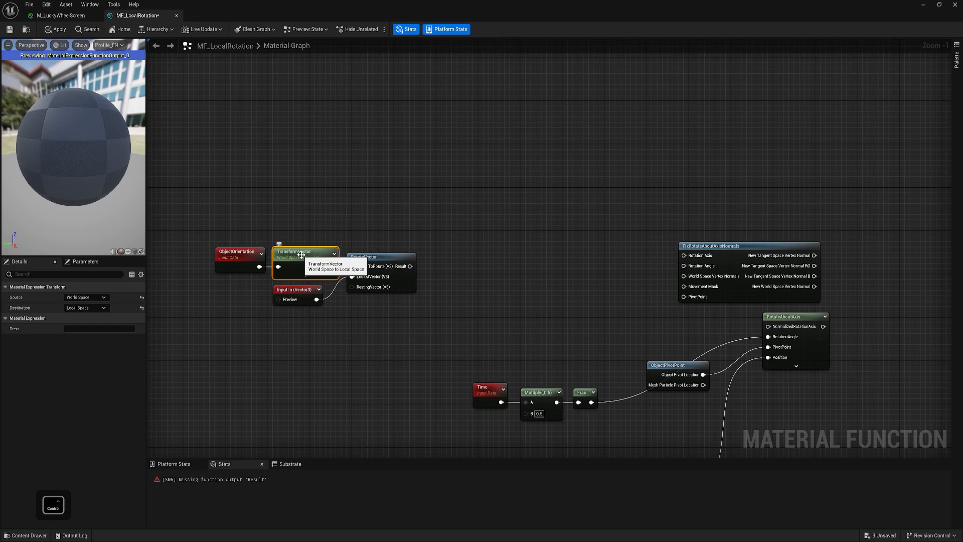
key("ctrl+c")
key("ctrl+v")
left_click_drag(411, 266, 454, 251)
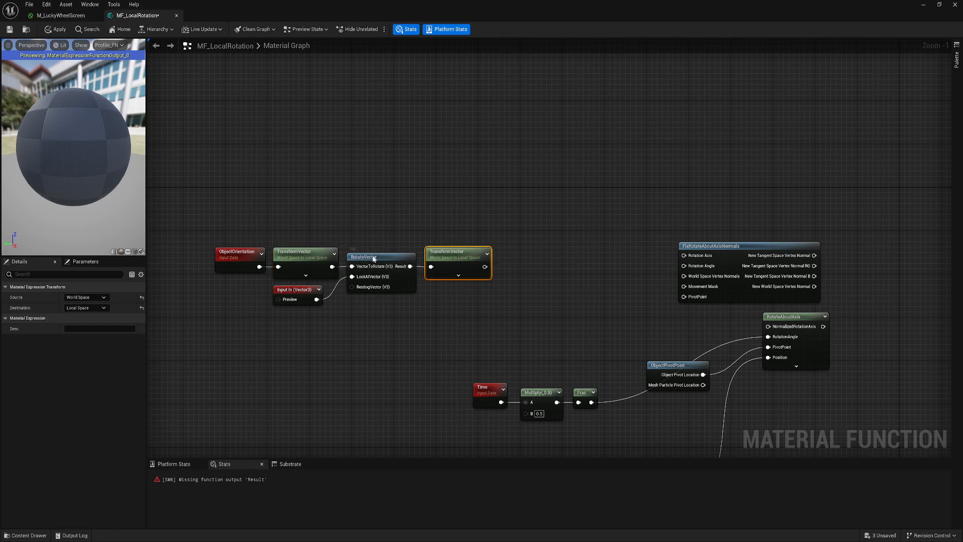
left_click(373, 258)
right_click_drag(383, 316, 365, 323)
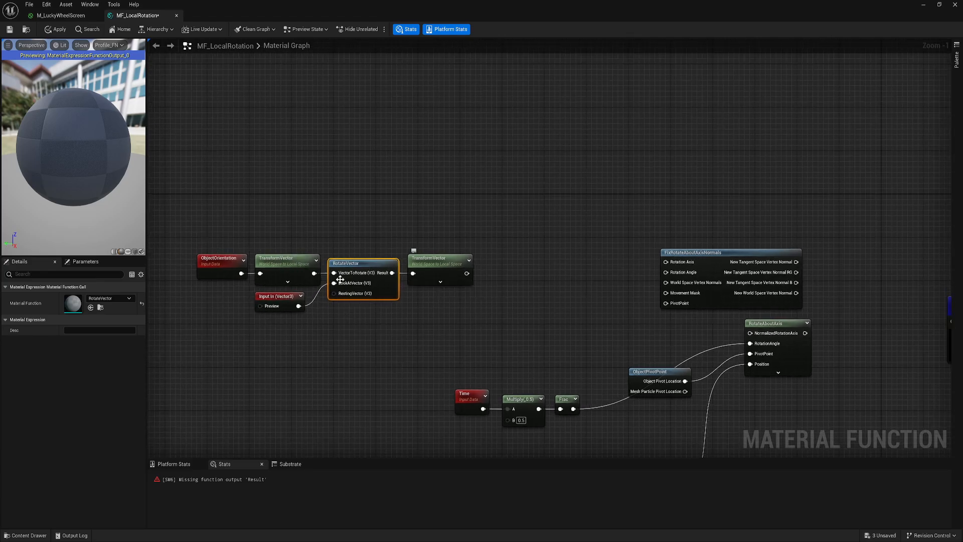
- Set the second TransformVector node's source to Local Space and its destination to World Space
left_click(430, 279)
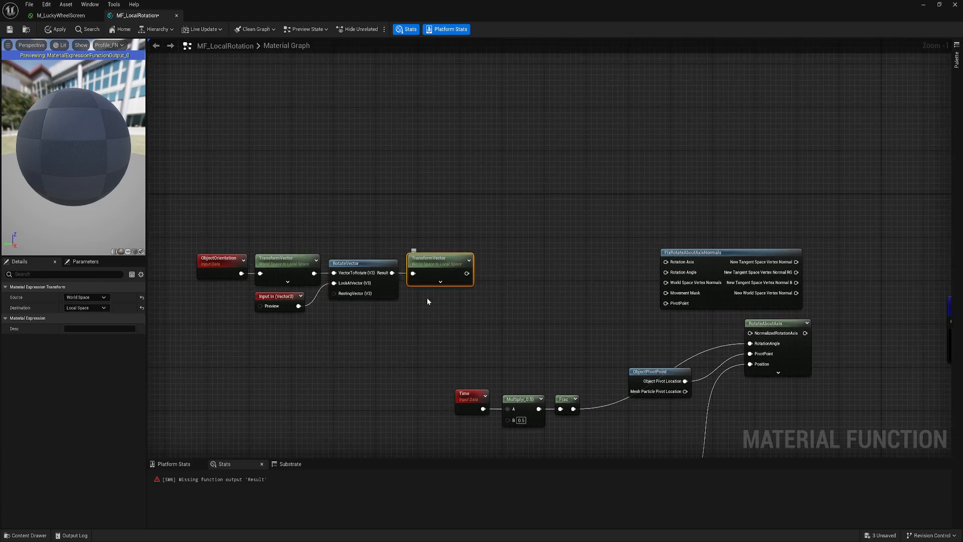
left_click(85, 297)
left_click(85, 313)
left_click(86, 313)
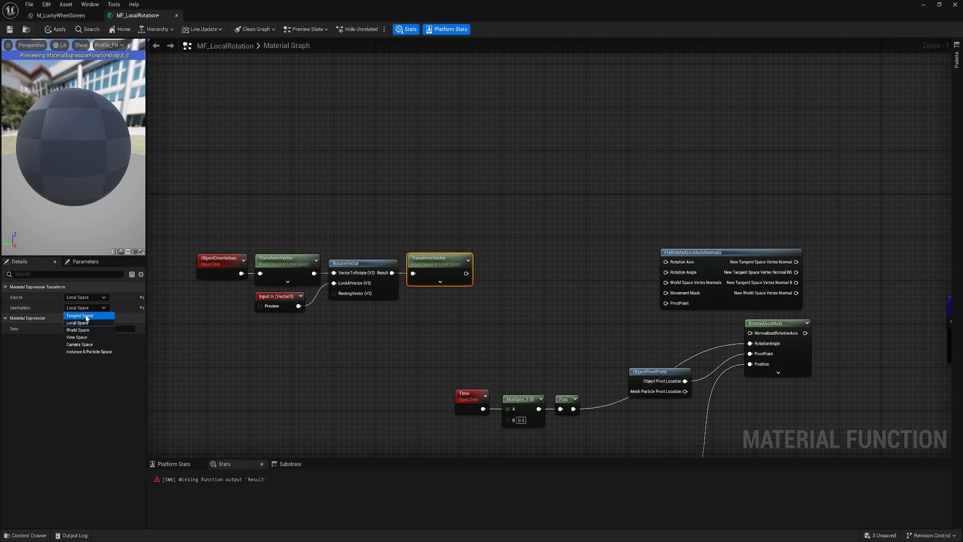
left_click(83, 332)
- Add a Normalize node and connect the second TransformVector's output to its VectorInput
right_click_drag(494, 311, 443, 323)
right_click(440, 288)
type("no")
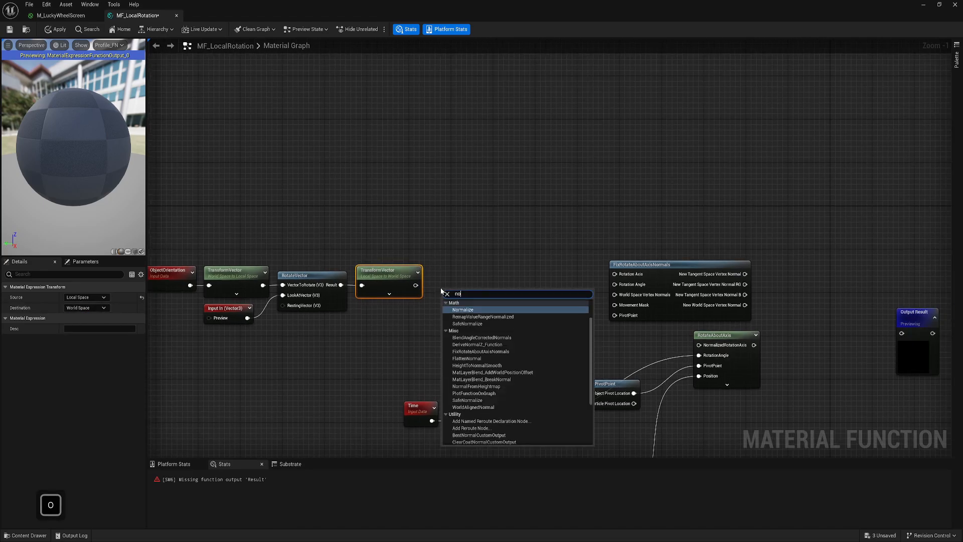
left_click(469, 310)
left_click_drag(416, 285, 447, 302)
left_click_drag(456, 292, 440, 276)
right_click_drag(441, 279, 398, 273)
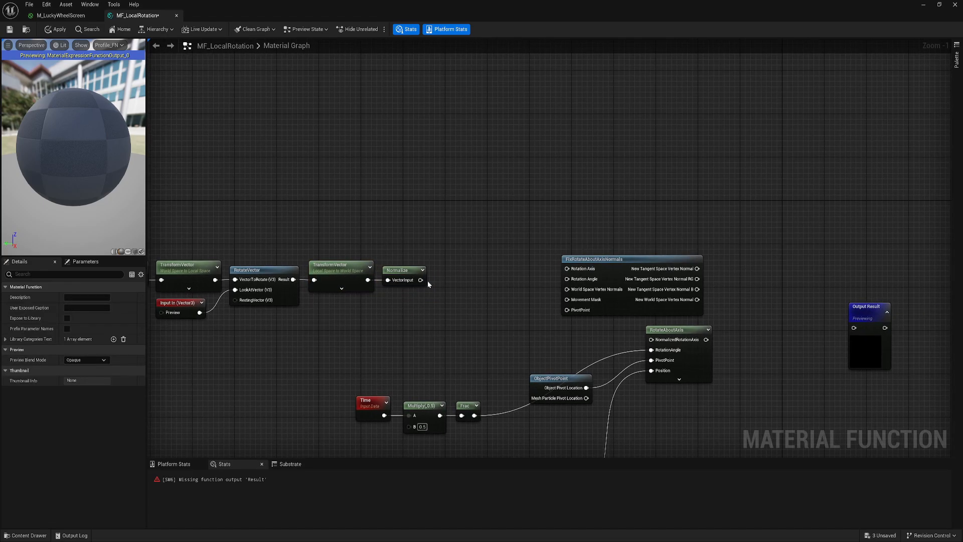
- Connect Normalize's output to FixRotateAboutAxisNormals' Rotation Axis and RotateAboutAxis' NormalizedRotationAxis, moving both target nodes closer to it
left_click_drag(421, 280, 508, 278)
left_click(522, 256)
right_click_drag(523, 267, 510, 239)
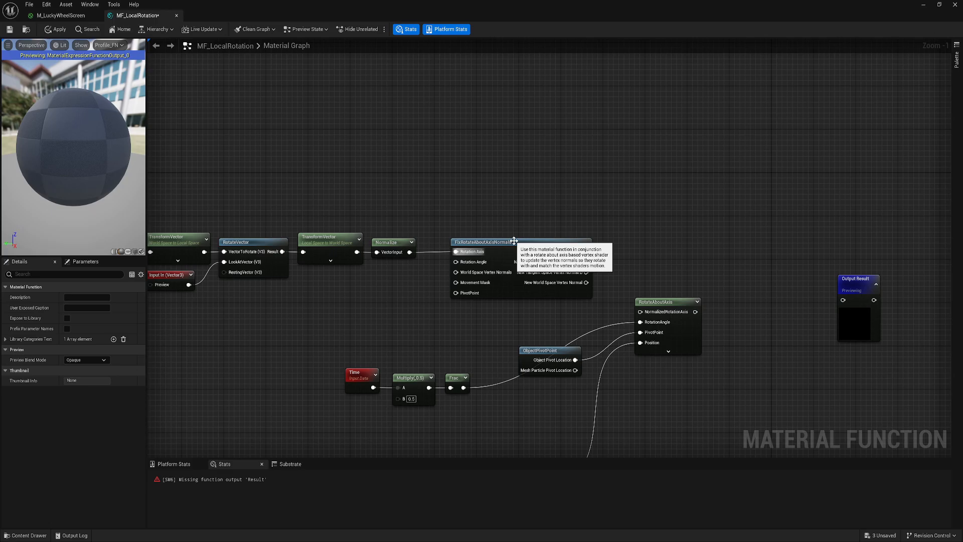
left_click_drag(510, 241, 516, 240)
right_click_drag(369, 340, 419, 306)
left_click_drag(382, 374, 527, 345)
left_click(555, 344)
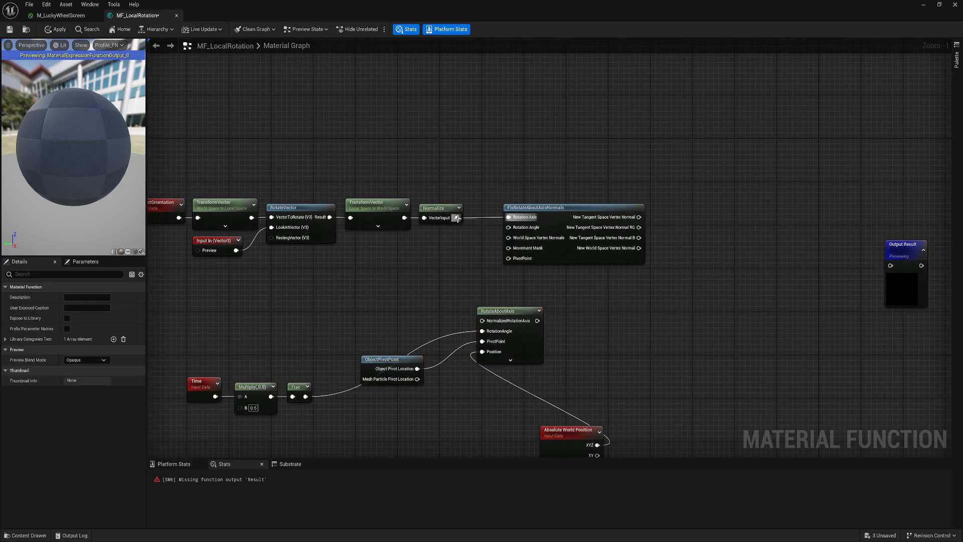
left_click_drag(457, 218, 539, 286)
left_click(426, 316)
- Delete the Time, Multiply and Frac nodes that feed RotateAboutAxis' rotation angle
right_click_drag(241, 389, 315, 373)
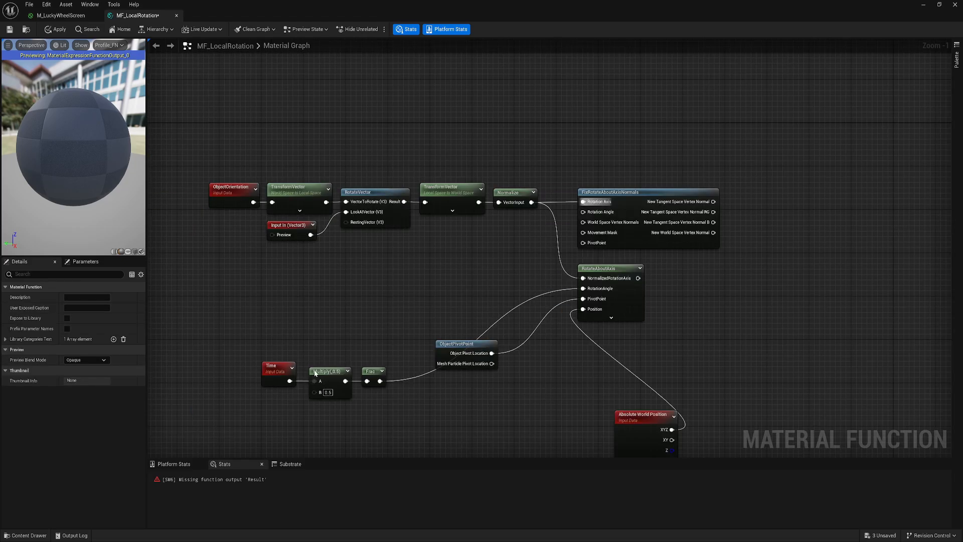
left_click_drag(258, 355, 390, 414)
key("Delete")
- Duplicate the Vector3 function input, place the copy near RotateAboutAxis and name it Rotation
right_click_drag(480, 288, 477, 314)
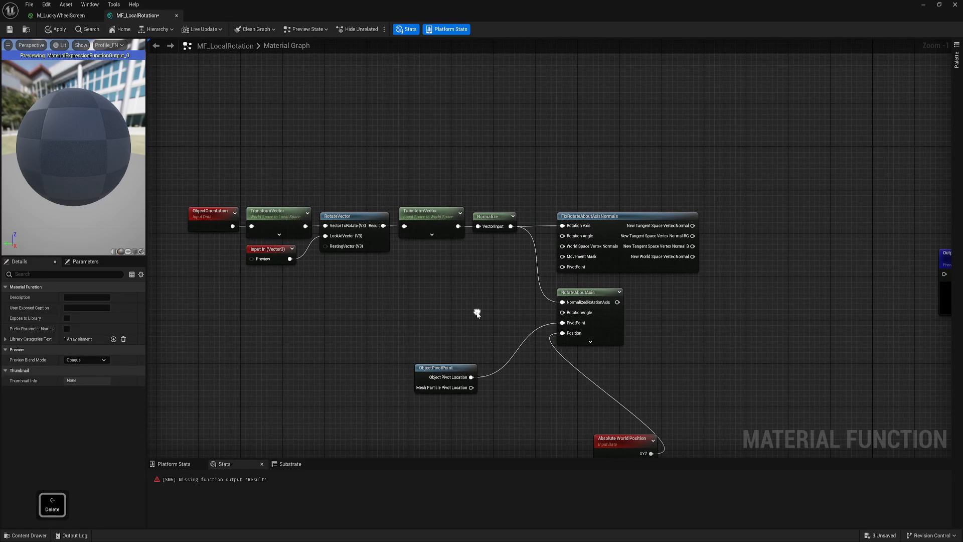
right_click(408, 309)
left_click(265, 247)
key("ctrl+c")
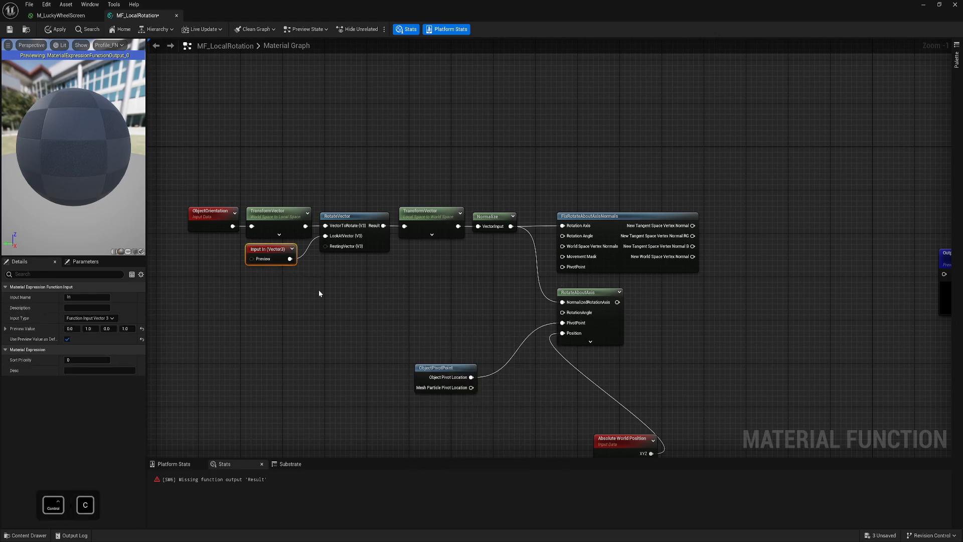
key("ctrl+v")
left_click_drag(381, 310, 417, 305)
type("Rotation")
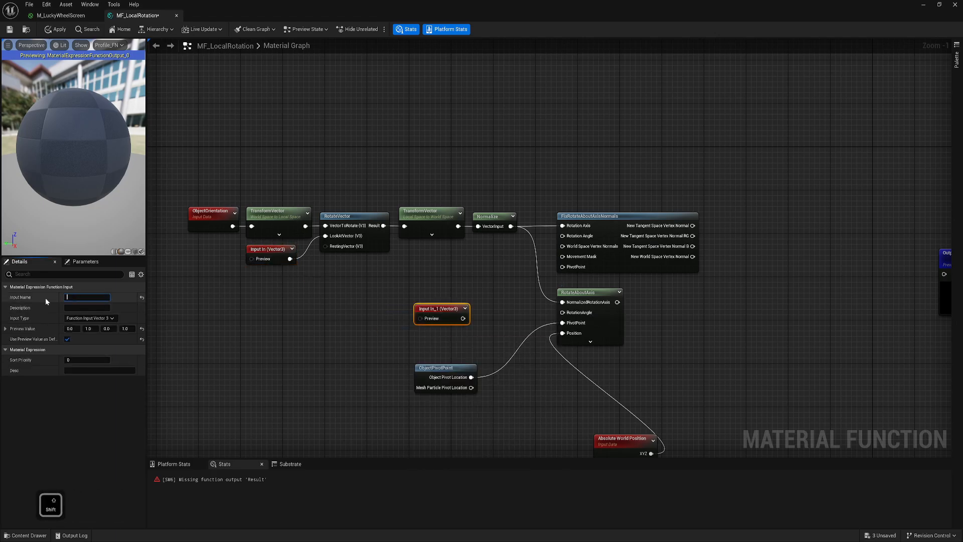
key("Return")
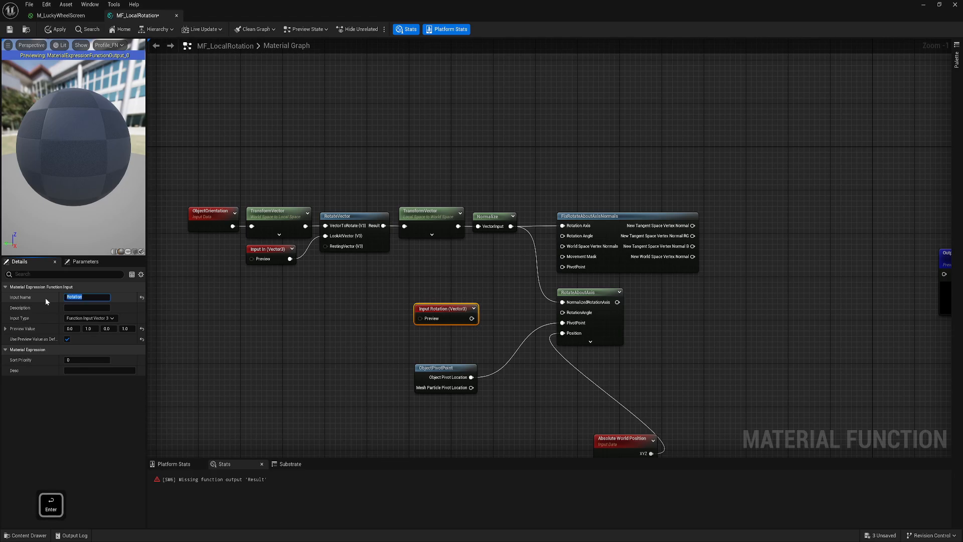
- Set the Rotation input's type to Function Input Scalar and its second preview component to 0, and place the node below RotateVector
left_click(100, 318)
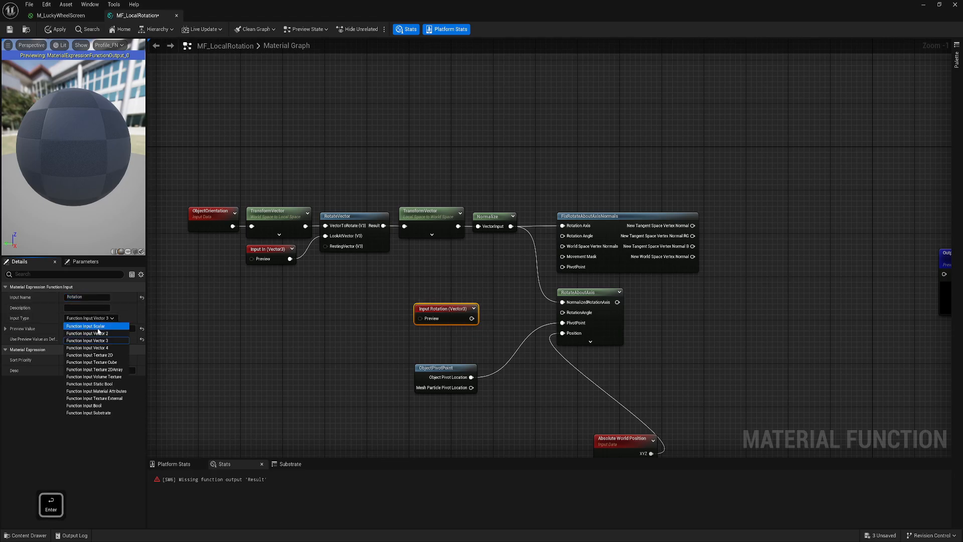
left_click(100, 326)
type("0")
key("Return")
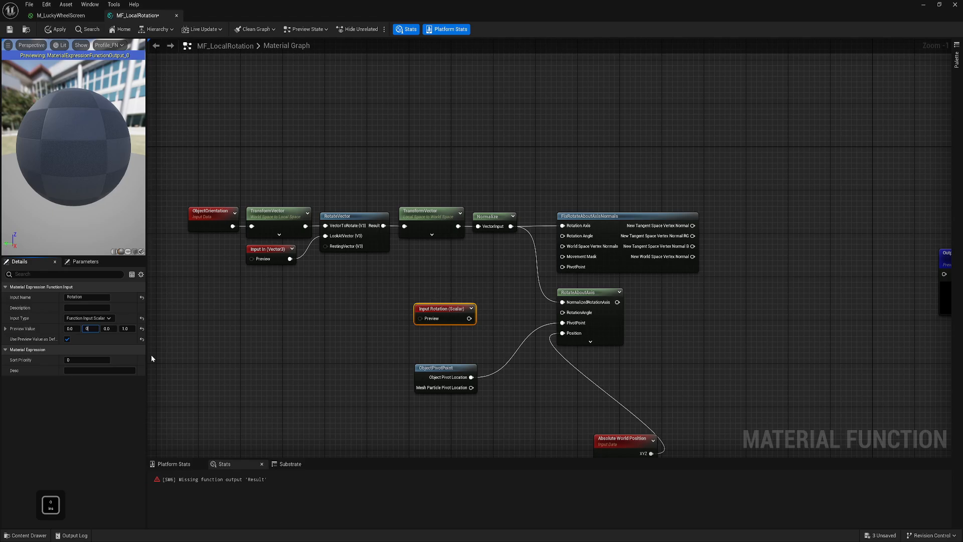
left_click_drag(462, 311, 430, 305)
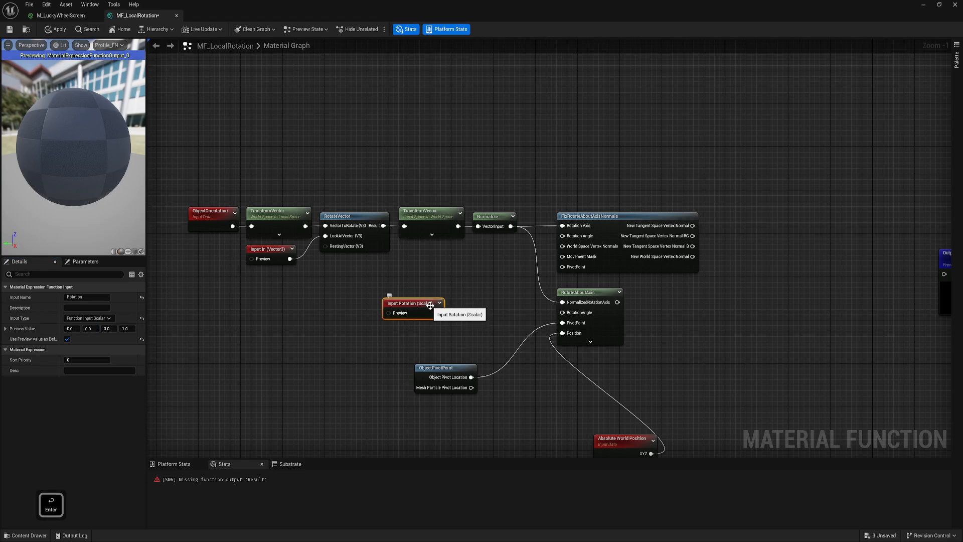
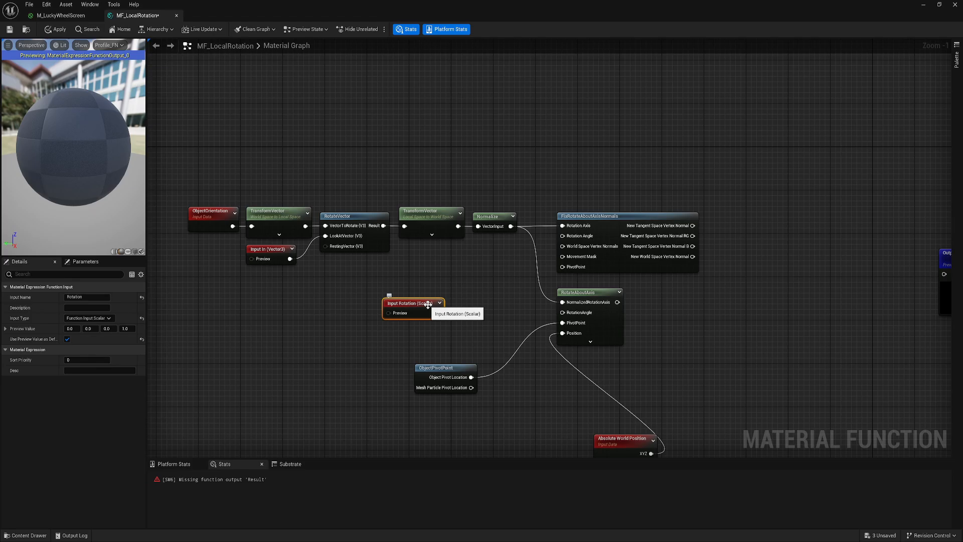
left_click_drag(428, 304, 402, 292)
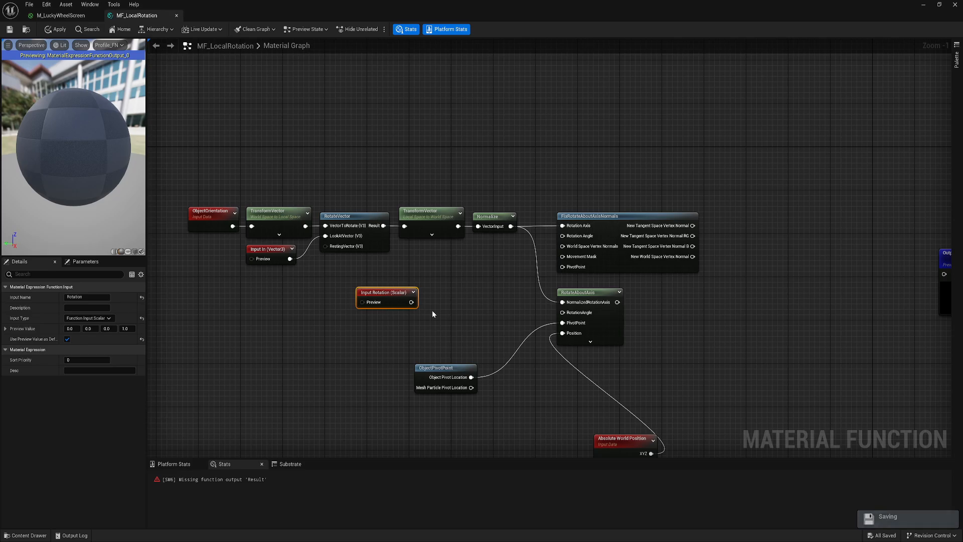
- Duplicate the Rotation scalar input, name the copy Slots Number and align it beneath the original
left_click(400, 337)
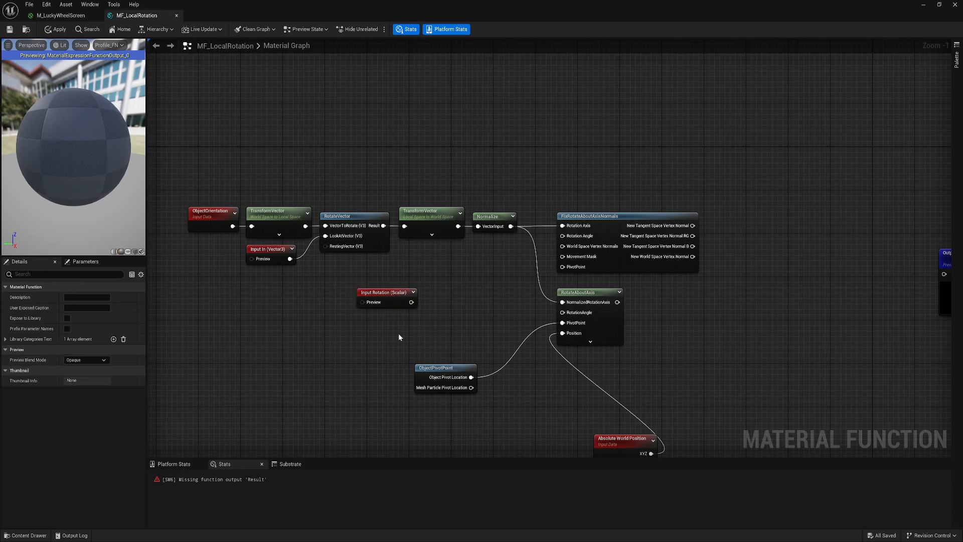
left_click(389, 297)
key("ctrl+c")
key("ctrl+v")
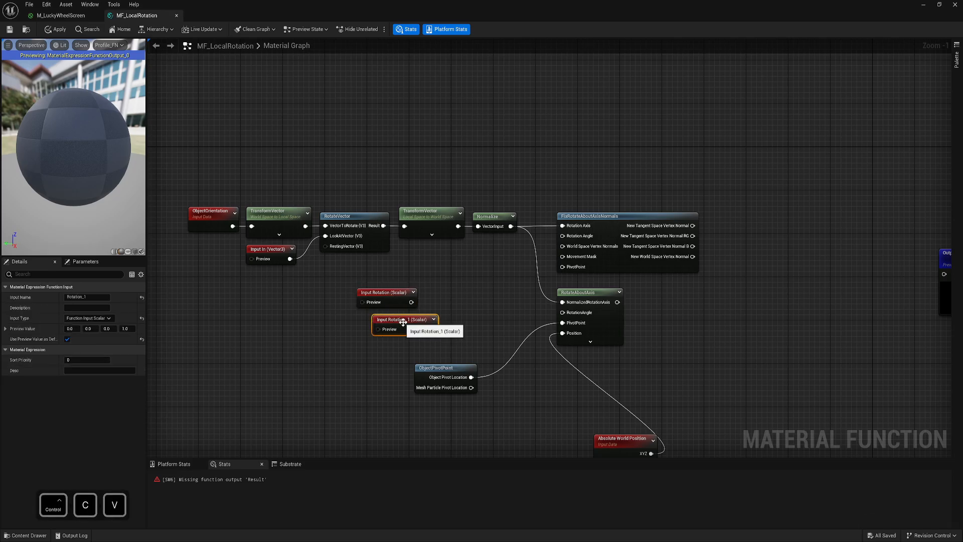
left_click(73, 297)
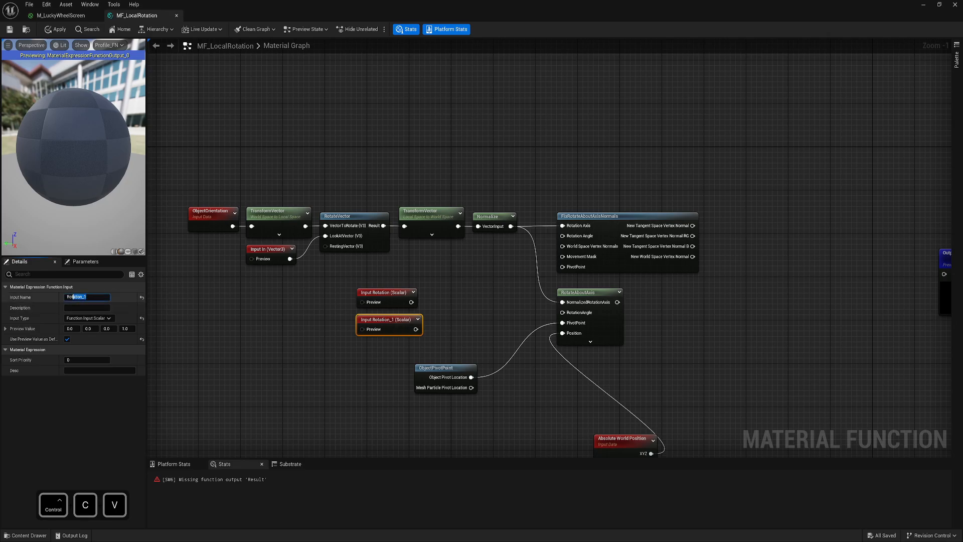
type("Slots Numbers")
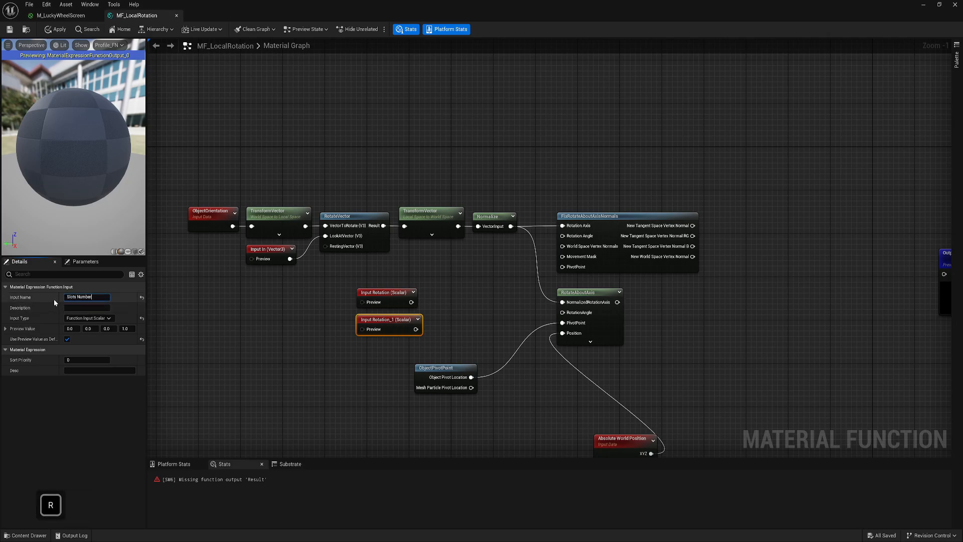
key("Return")
key("BackSpace")
key("Return")
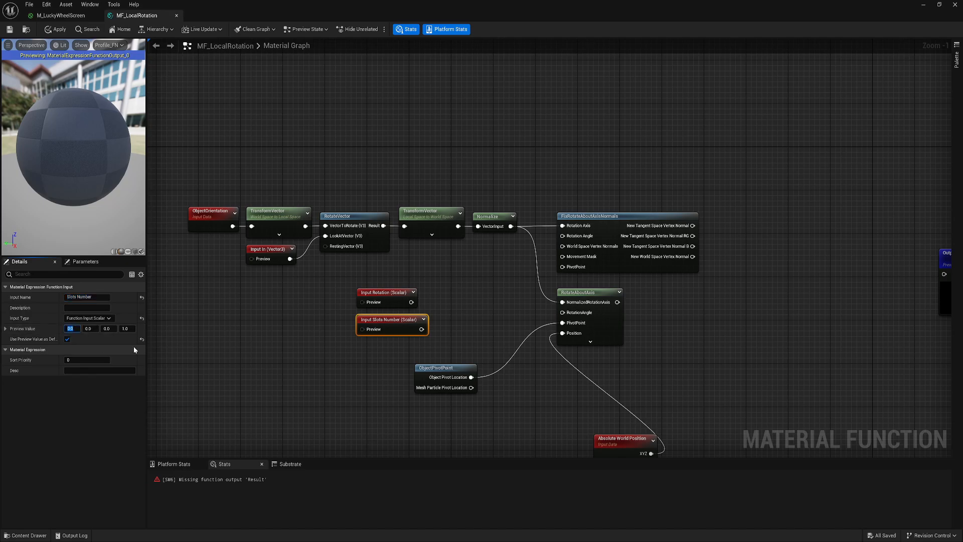
key("Return")
left_click(445, 308)
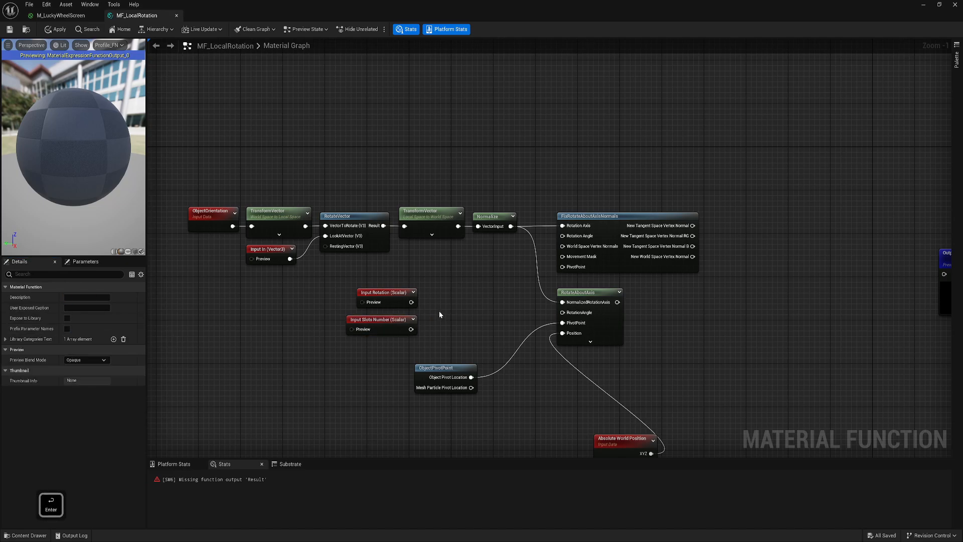
- Add a Divide node with Rotation connected to A and Slots Number connected to B
key("d")
left_click(436, 304)
left_click_drag(442, 319, 412, 302)
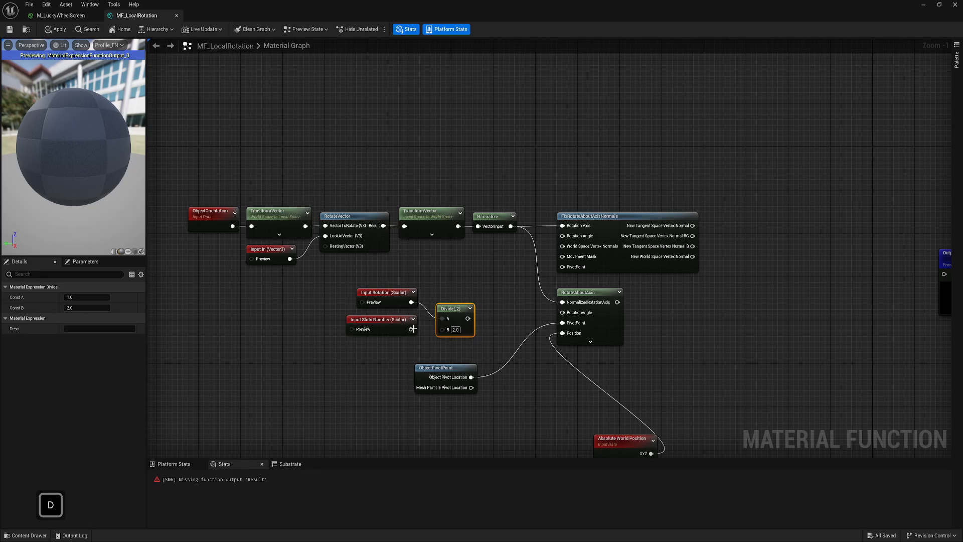
left_click_drag(450, 331, 450, 331)
- Connect Divide's output to the rotation angle inputs of both FixRotateAboutAxisNormals and RotateAboutAxis
left_click_drag(452, 302, 454, 304)
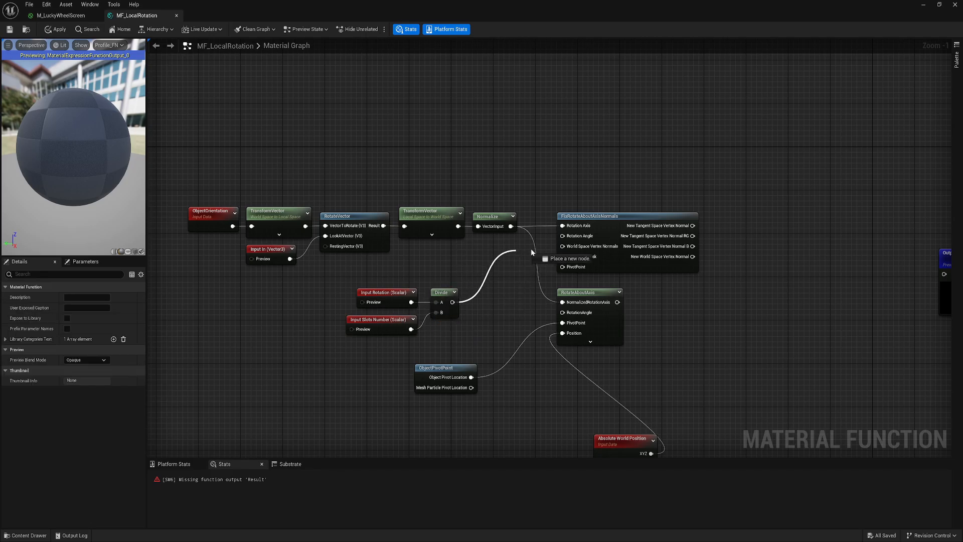
left_click_drag(558, 237, 562, 235)
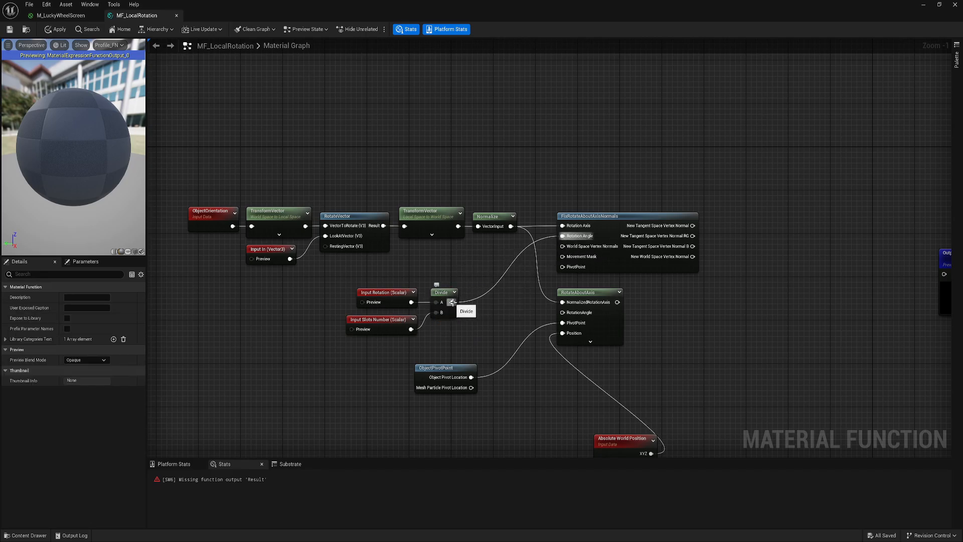
left_click_drag(452, 303, 563, 313)
- Arrange the rotation inputs, Divide, ObjectPivotPoint and Absolute World Position nodes compactly beside RotateAboutAxis and save the material function
left_click_drag(385, 340, 448, 293)
left_click_drag(447, 293, 478, 305)
left_click(495, 278)
right_click_drag(495, 278, 442, 261)
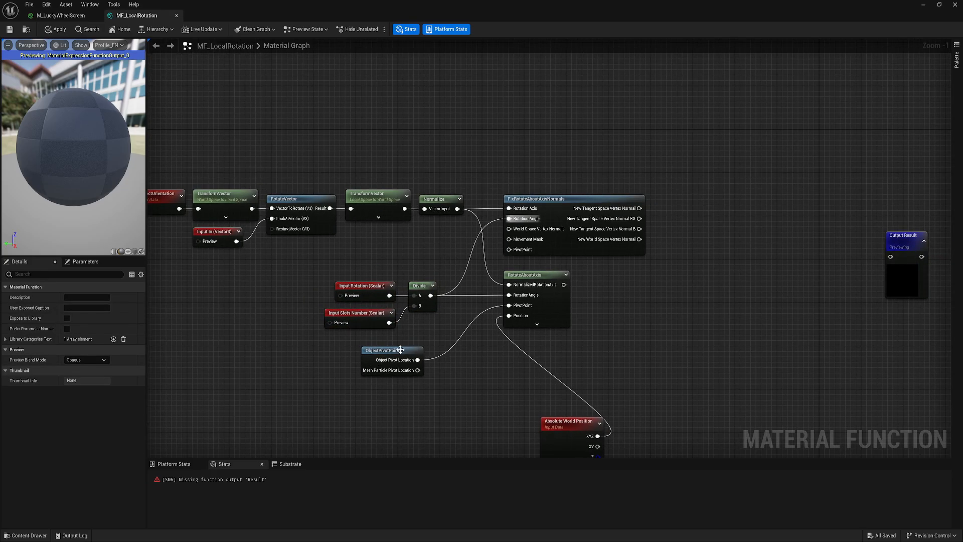
left_click_drag(400, 350, 447, 323)
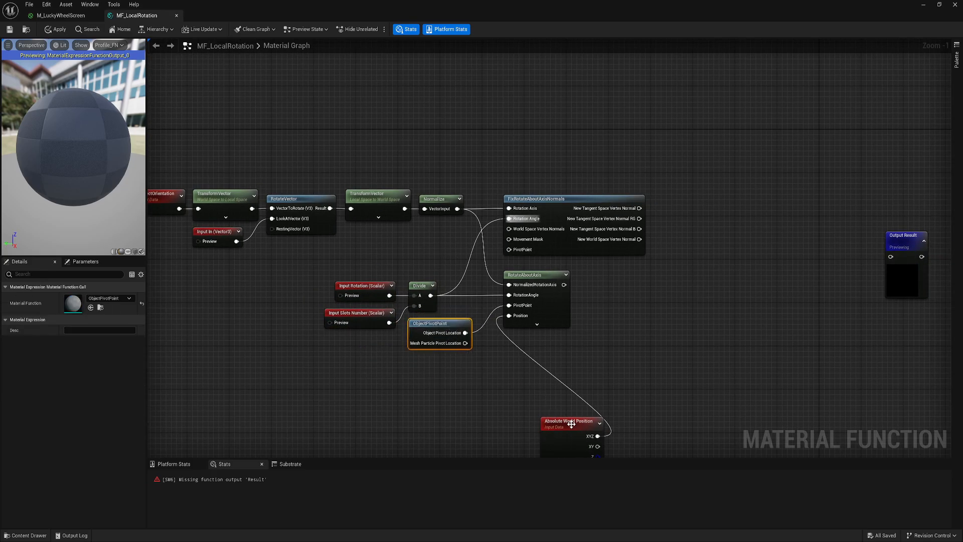
left_click_drag(571, 424, 443, 363)
left_click(555, 372)
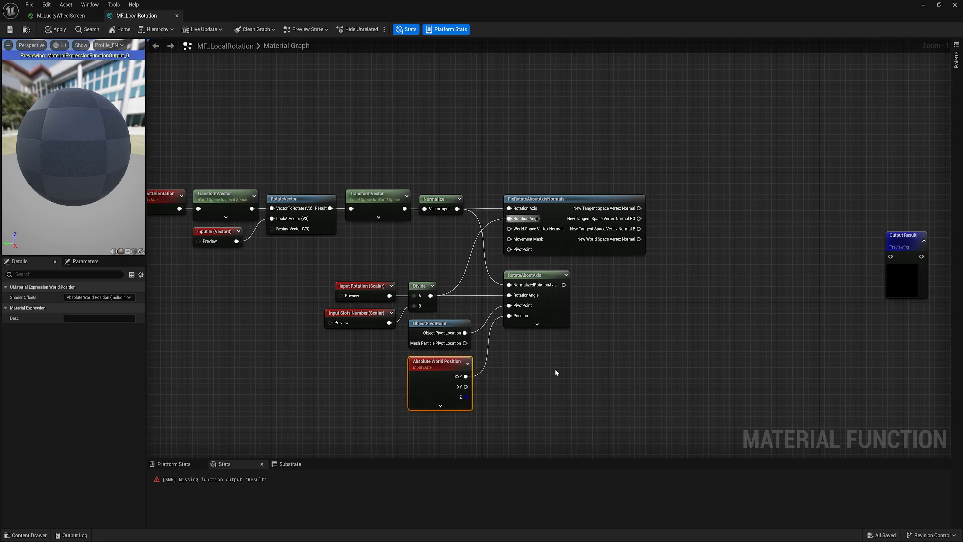
right_click_drag(555, 372, 544, 340)
left_click(8, 29)
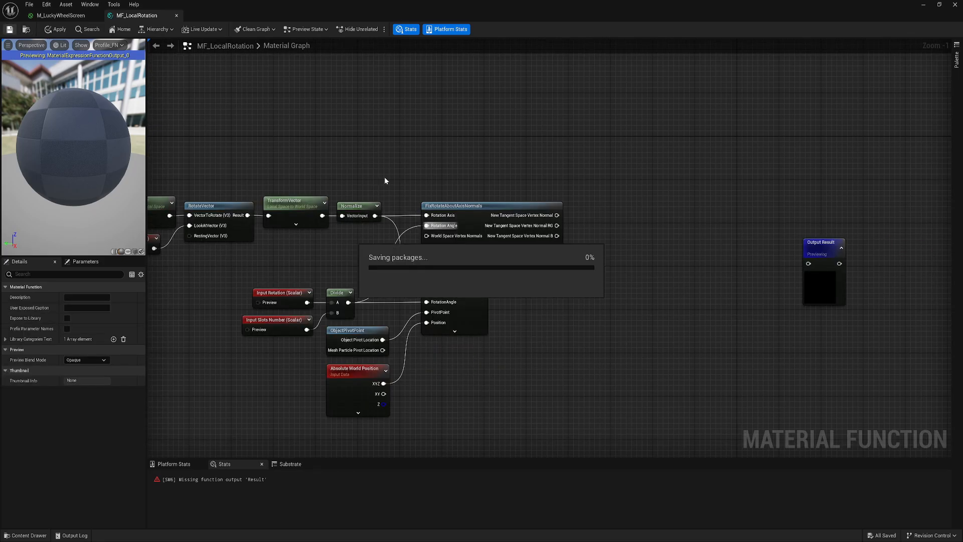
- Move Output Result closer to the rotation nodes, duplicate it beside FixRotateAboutAxisNormals and name the copy New Normal
left_click_drag(834, 247, 615, 286)
key("ctrl+c")
key("ctrl+v")
left_click_drag(725, 221, 631, 215)
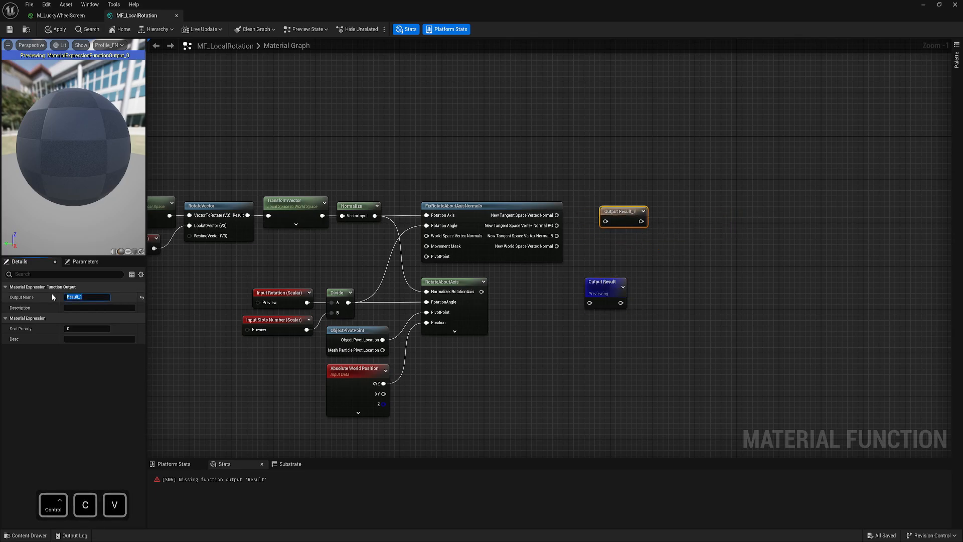
type("New Normal")
key("Return")
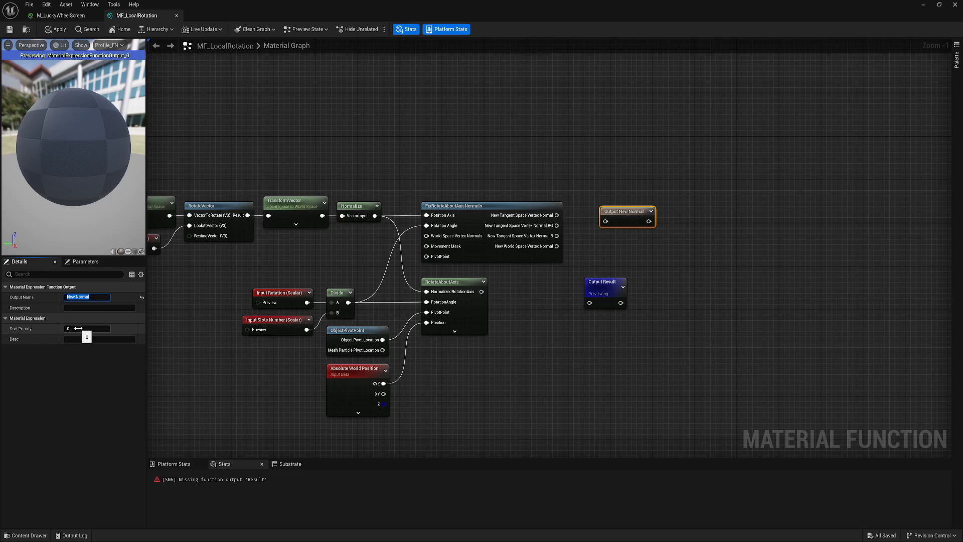
- Check the M_LuckyWheelScreen material inputs, then in MF_LocalRotation rename the Result output as WPO with sort priority 1
left_click(61, 15)
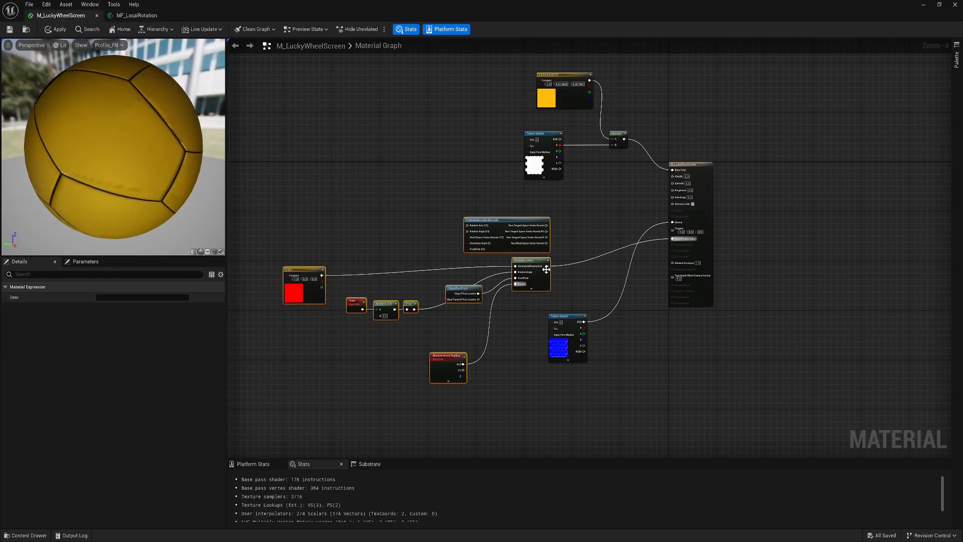
scroll(615, 242, "up", 2)
scroll(617, 245, "up", 2)
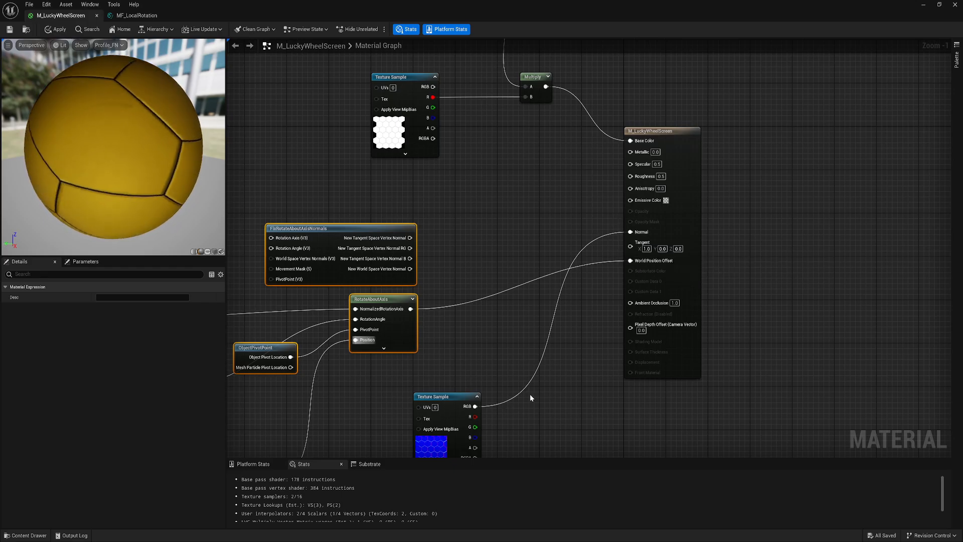
left_click(120, 15)
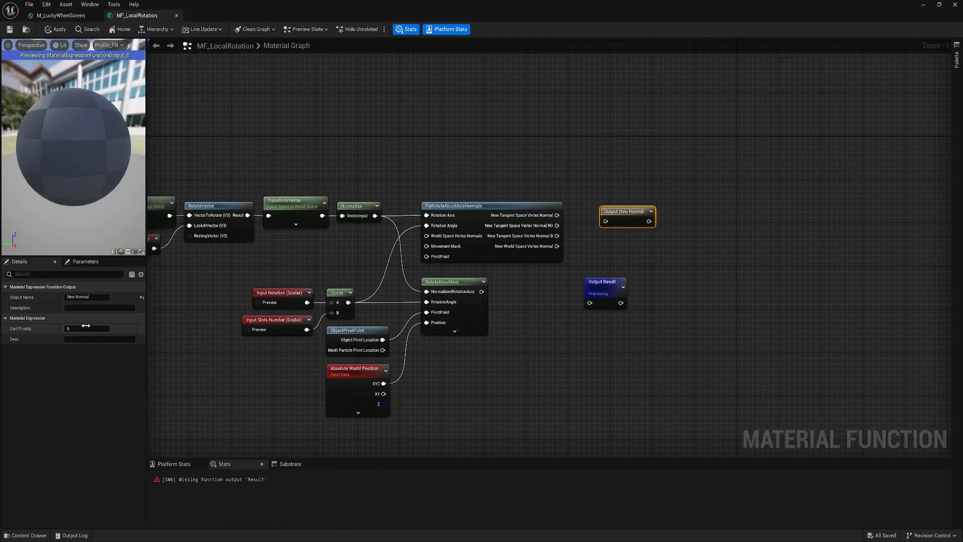
left_click(603, 291)
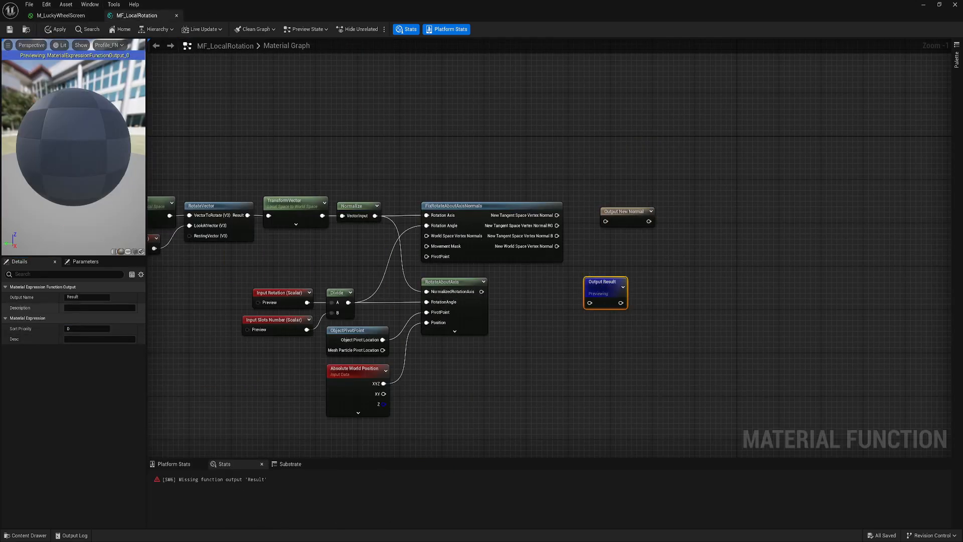
left_click(80, 297)
type("WPO")
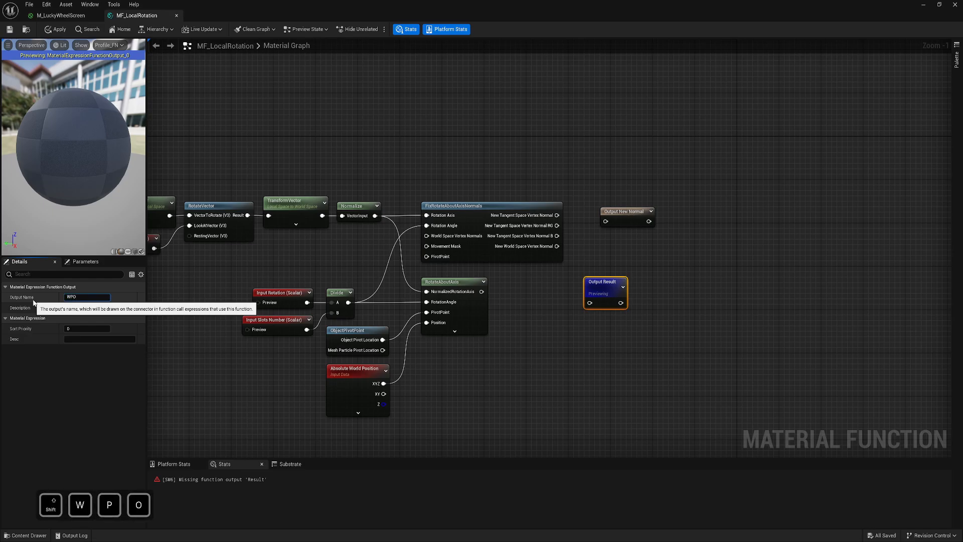
key("Return")
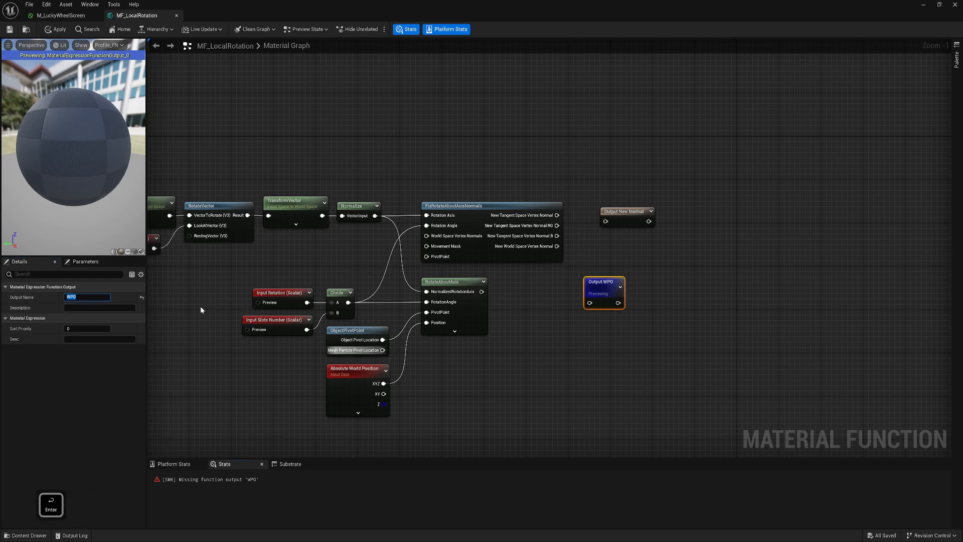
left_click(68, 317)
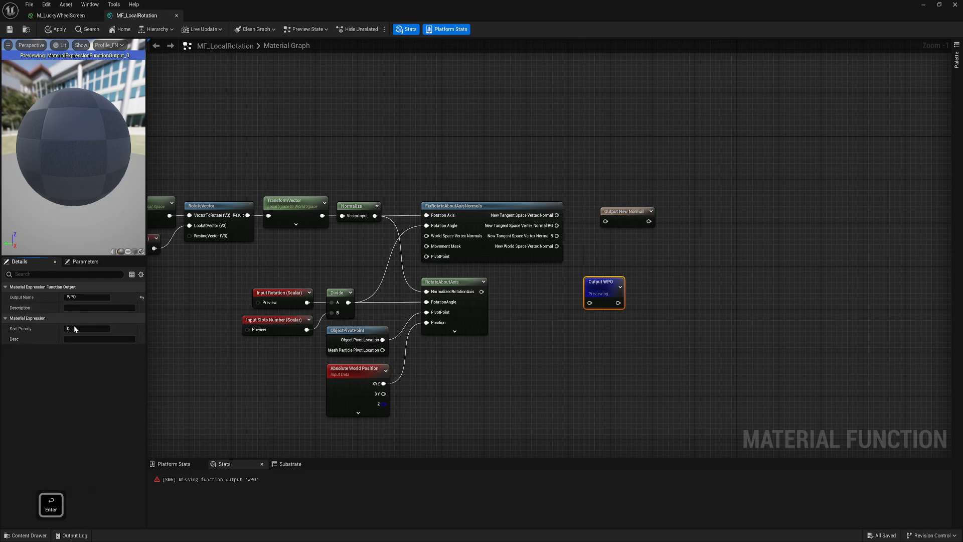
- Connect RotateAboutAxis to Output WPO and New Tangent Space Vertex Normal to Output New Normal, aligning both outputs with their source nodes
left_click_drag(482, 292, 592, 303)
key("q")
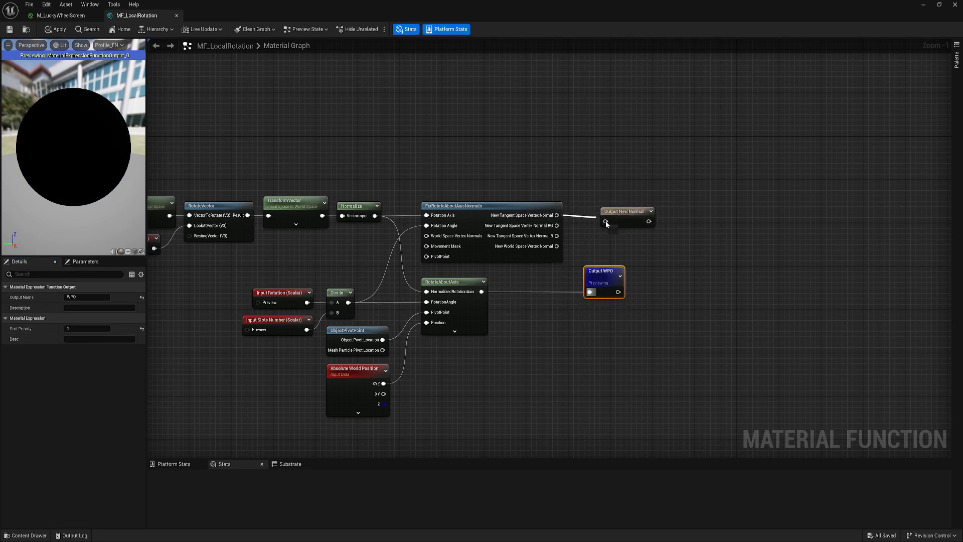
mouse_move(606, 224)
left_mouse_down()
mouse_move(618, 204)
mouse_move(604, 208)
left_mouse_up()
left_click(545, 185)
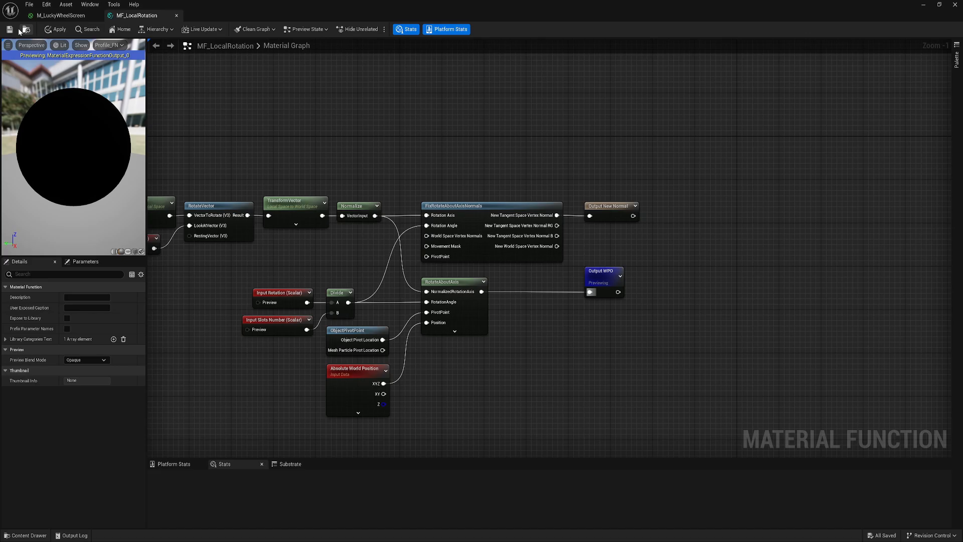
- Expose MF_LocalRotation to the library and add it as a node in the M_LuckyWheelScreen material graph
right_click_drag(506, 333, 618, 305)
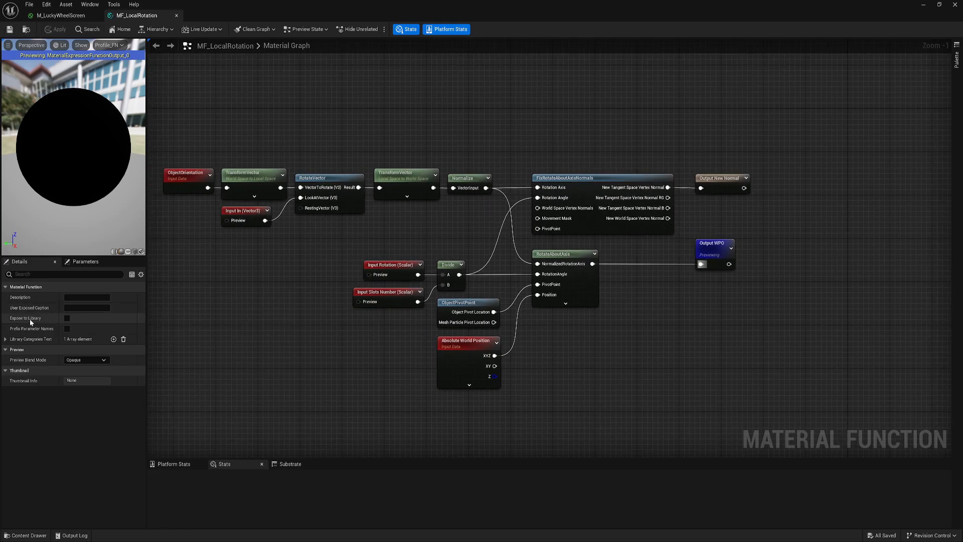
left_click(67, 319)
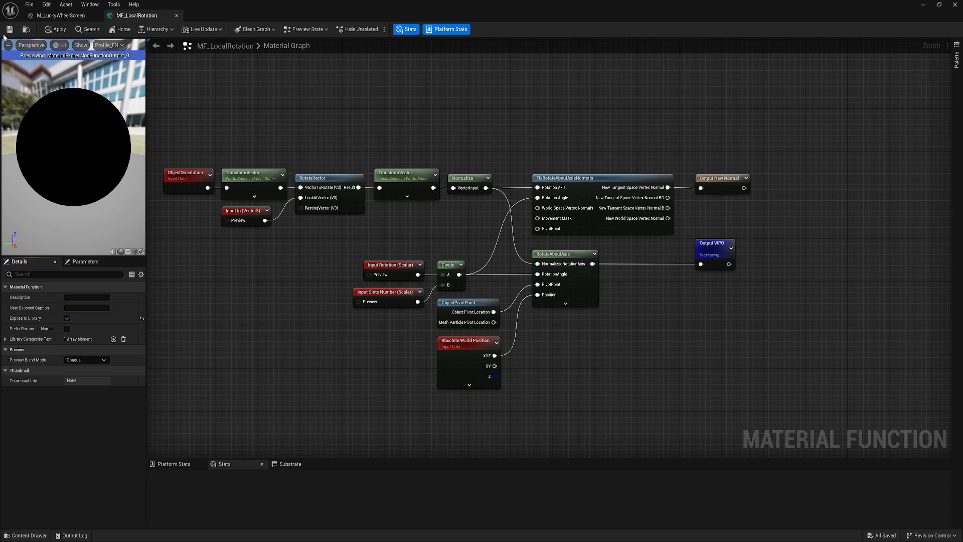
left_click(60, 16)
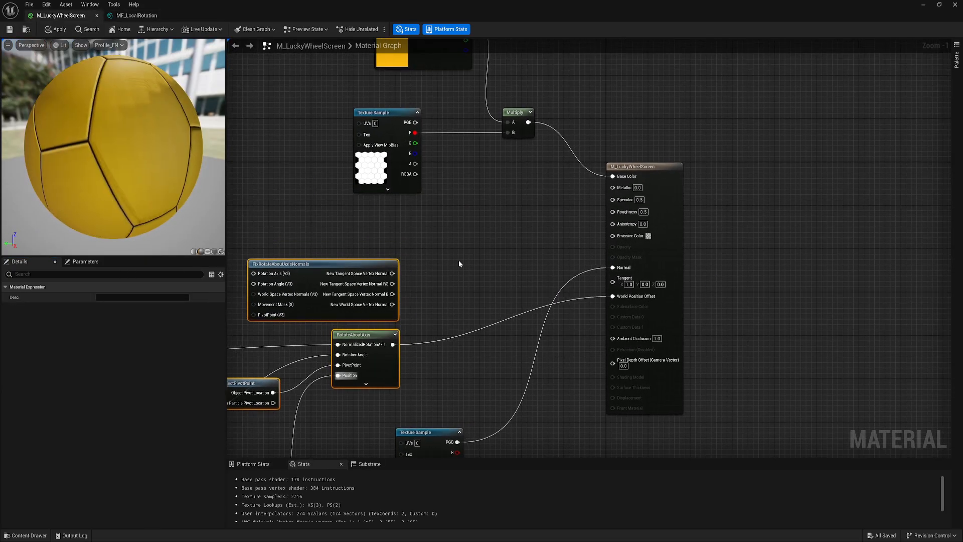
right_click(459, 261)
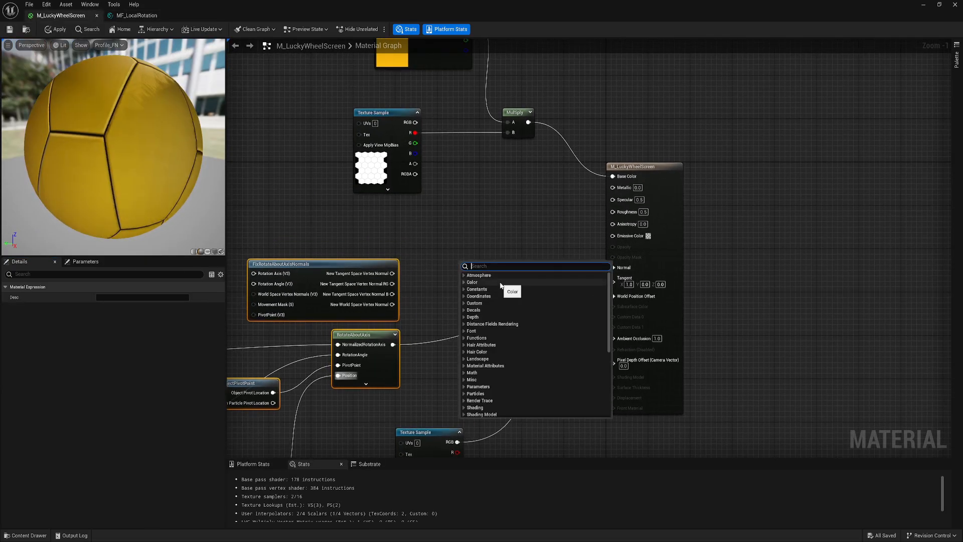
type("loca")
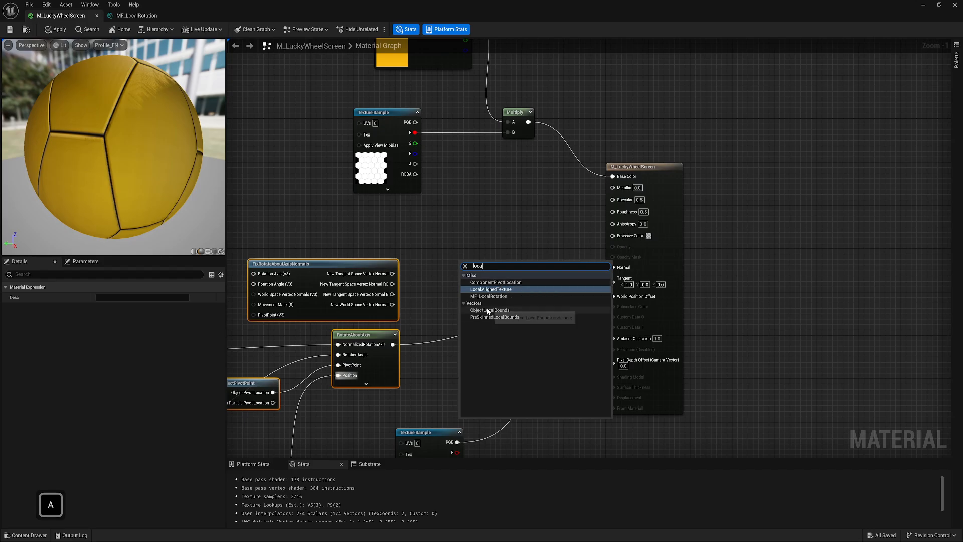
left_click(494, 296)
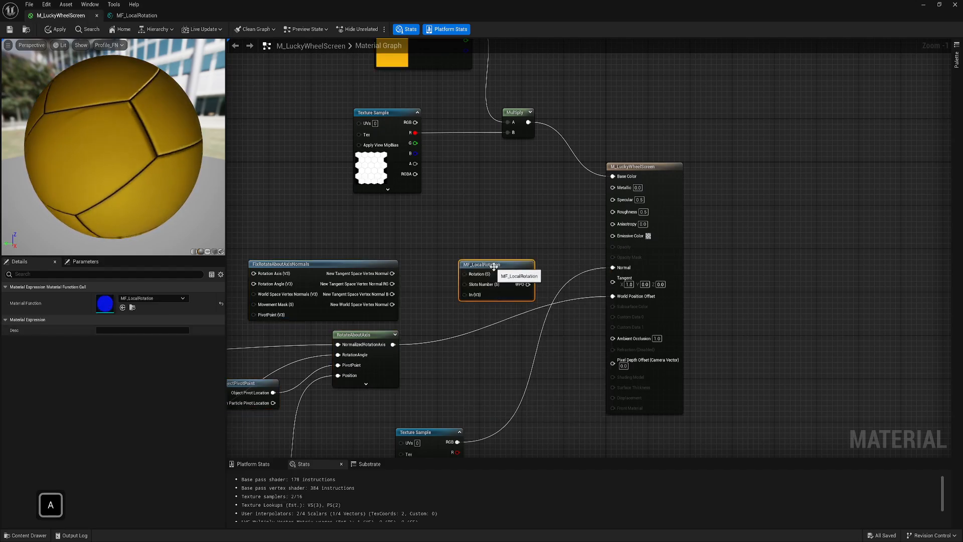
- In MF_LocalRotation, rename the vector input In as Rotation Axis and shift it clear of the RotateVector node
double_click(499, 273)
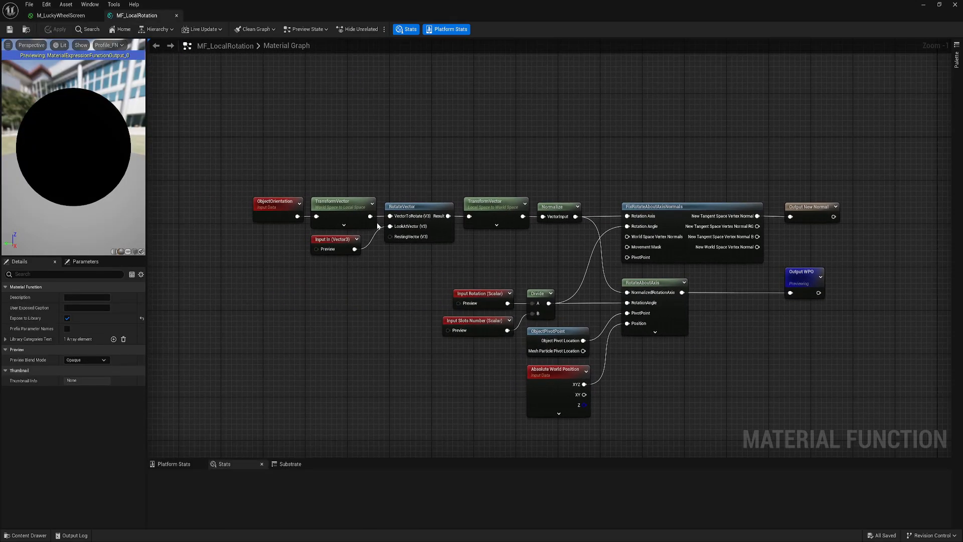
left_click(341, 244)
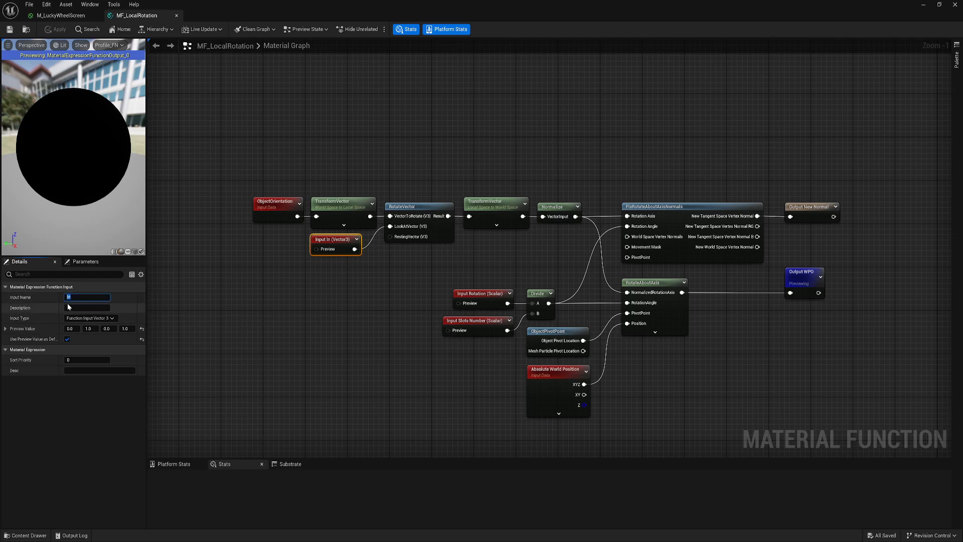
type("Rotation Axis")
key("Return")
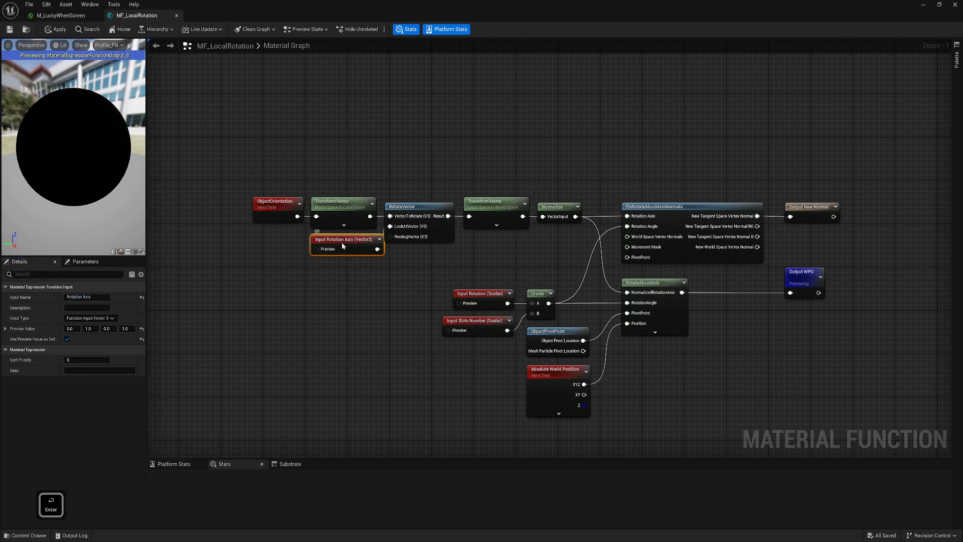
left_click_drag(342, 243, 332, 243)
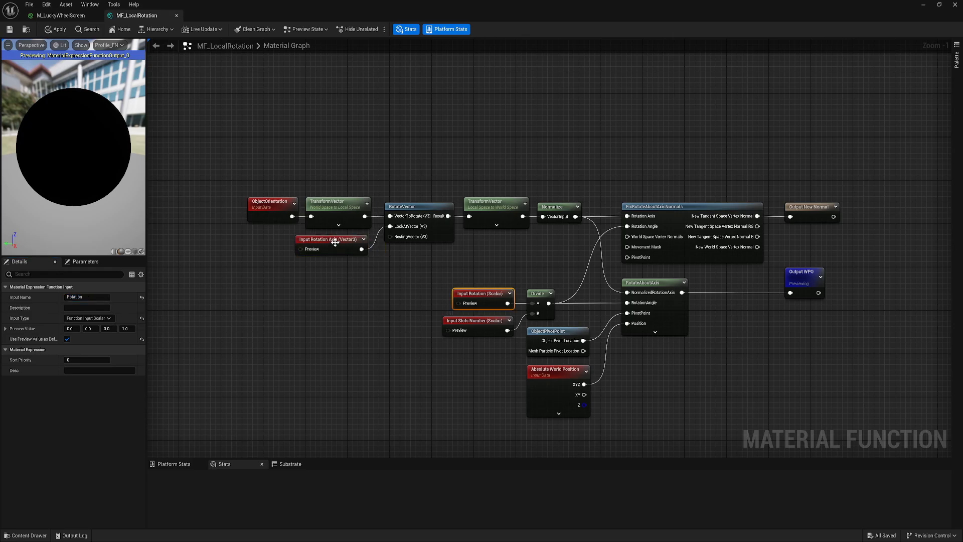
- Order the function inputs by setting sort priority 1 for Rotation and 2 for Slots Number
left_click(335, 241)
type("1")
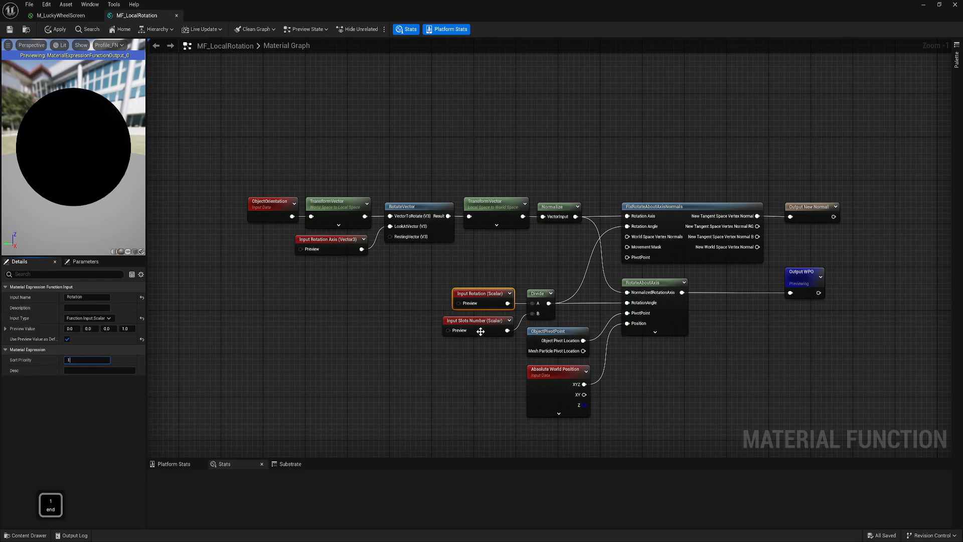
left_click(480, 331)
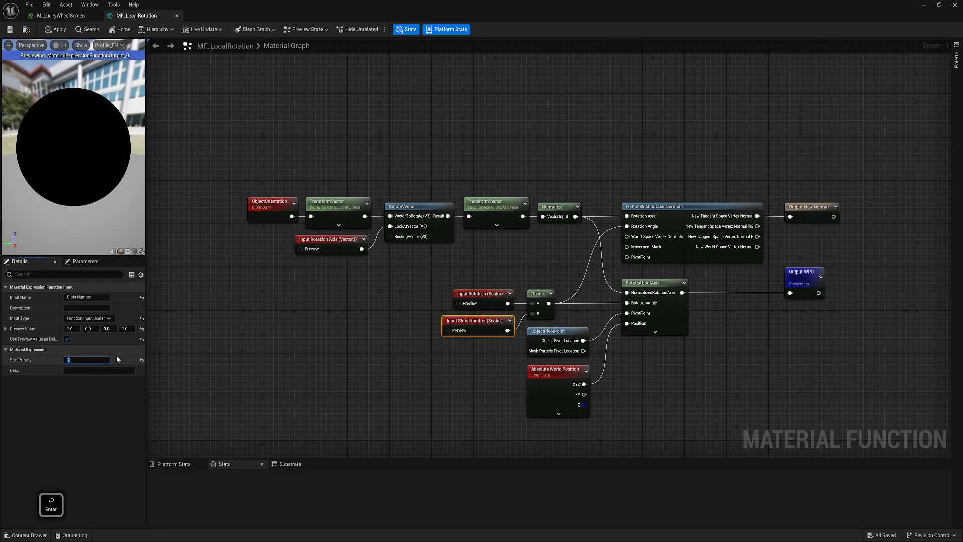
- Delete the old rotation, ObjectPivotPoint and Absolute World Position nodes from M_LuckyWheelScreen and move the red constant vector closer to Time
left_click(60, 15)
scroll(606, 206, "down", 2)
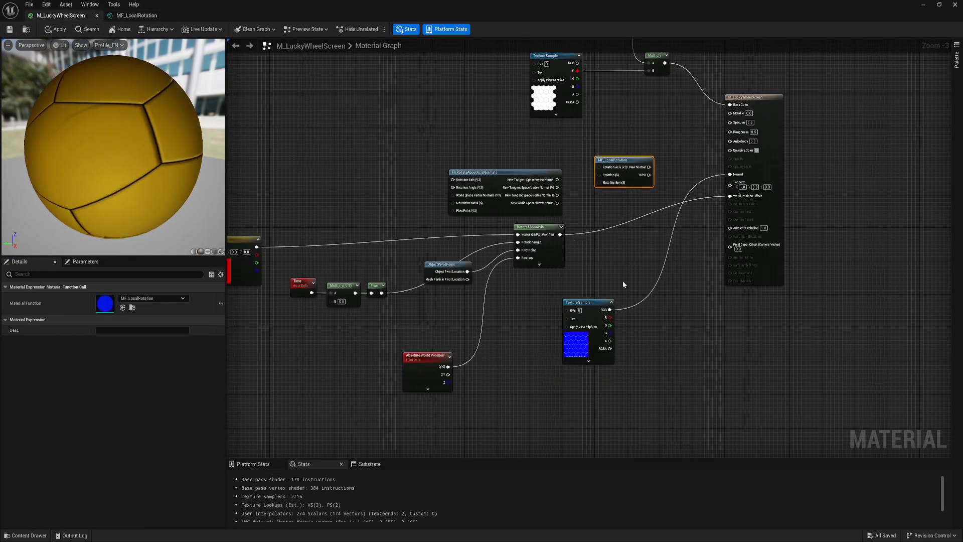
right_click_drag(606, 270, 663, 276)
left_click_drag(662, 224, 567, 275)
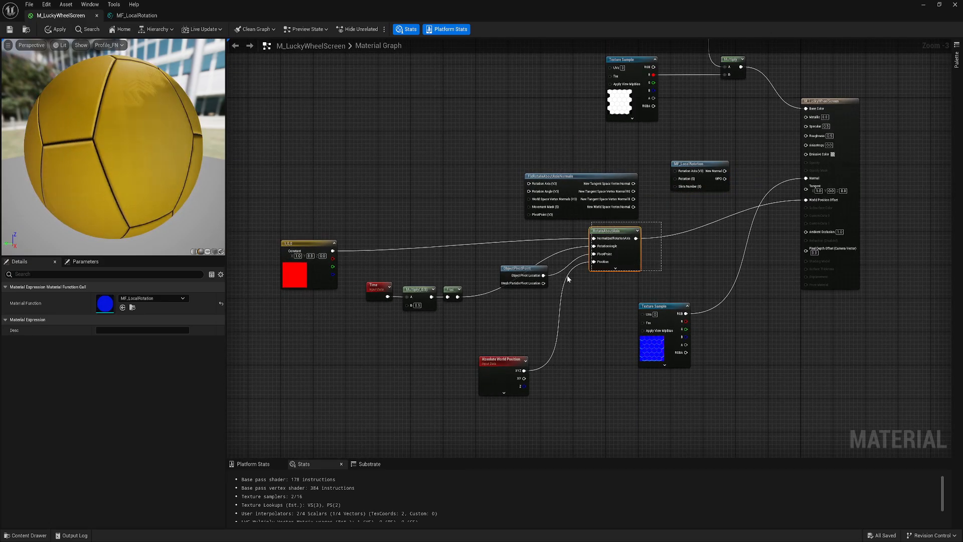
key("Delete")
left_click(502, 360)
key("Delete")
left_click_drag(313, 246, 411, 229)
right_click_drag(588, 155, 547, 189)
left_click_drag(548, 189, 484, 291)
key("Delete")
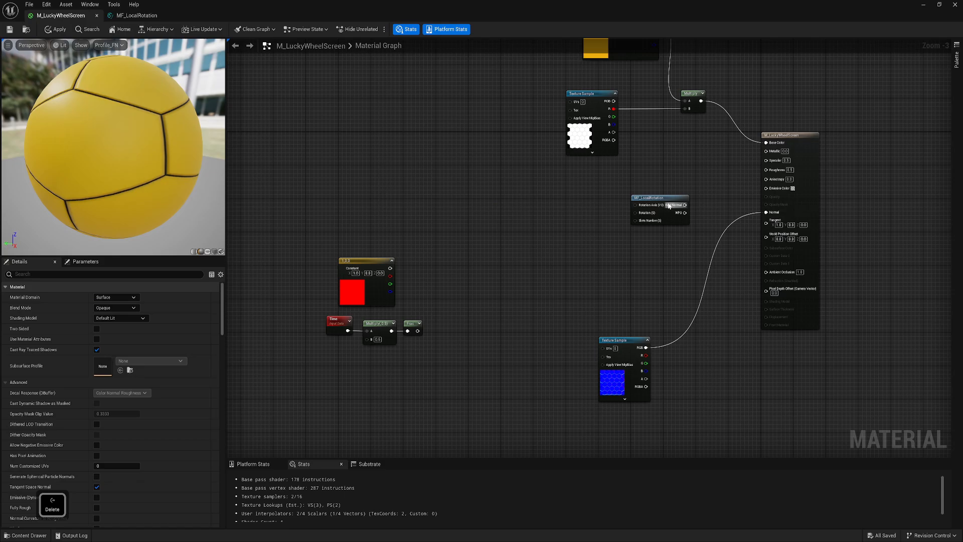
- Move MF_LocalRotation nearer the input nodes, set Multiply and Frac below Time, and connect Time directly to the Rotation input
left_click_drag(717, 195, 539, 229)
scroll(436, 337, "up", 2)
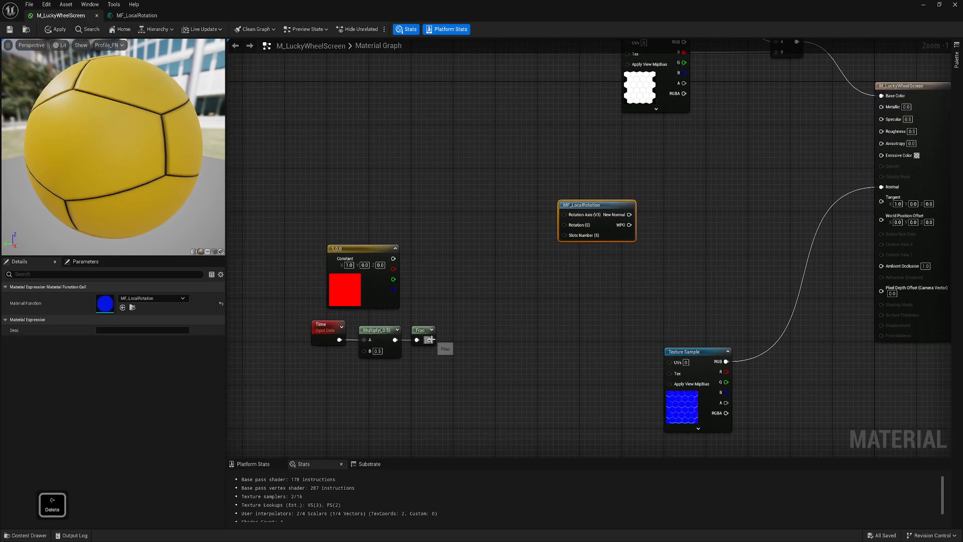
left_click_drag(429, 340, 452, 380)
left_click(459, 293)
left_click_drag(322, 329, 431, 323)
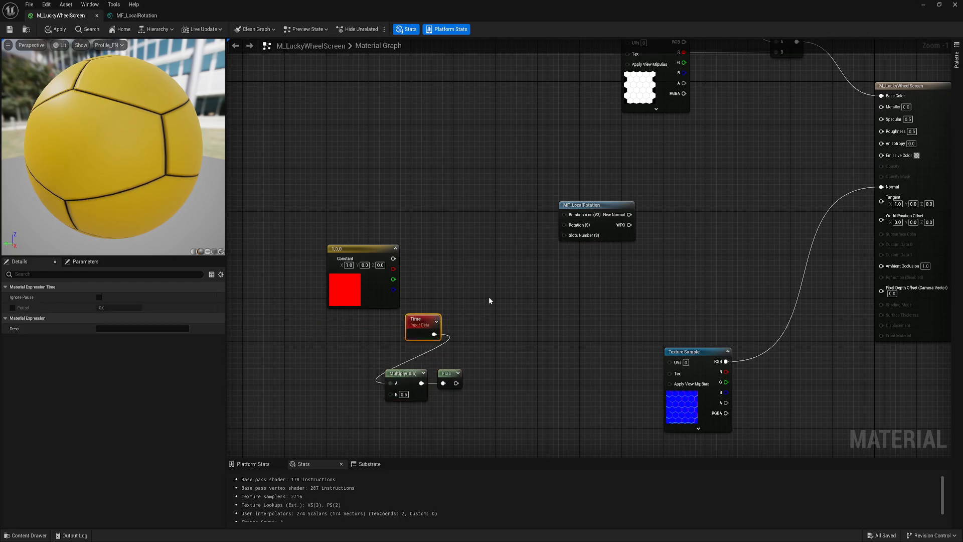
left_click_drag(436, 335, 565, 224)
right_click_drag(579, 269, 565, 287)
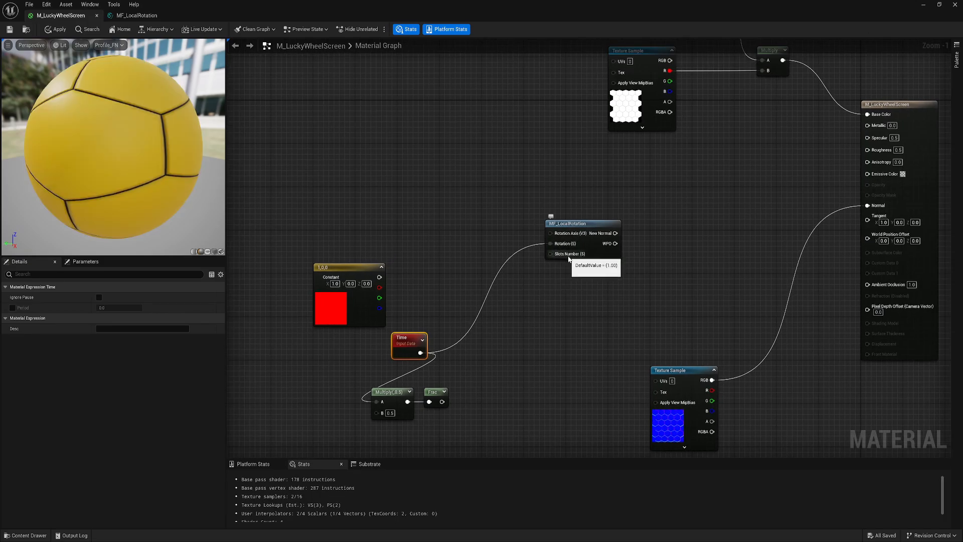
- Add a scalar constant with value 16 and connect it to the Slots Number input of MF_LocalRotation
left_click(516, 308)
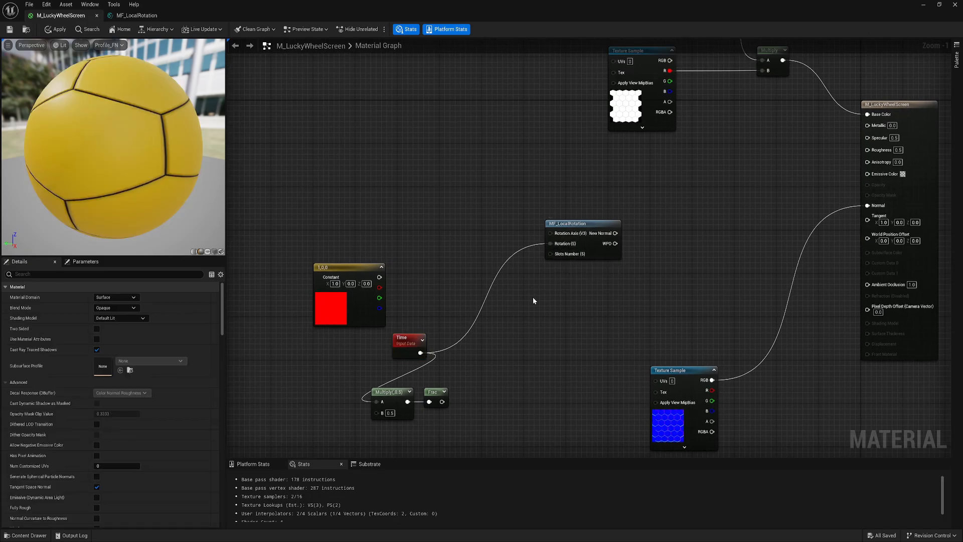
key("1")
left_click(508, 302)
left_click(534, 317)
type("16")
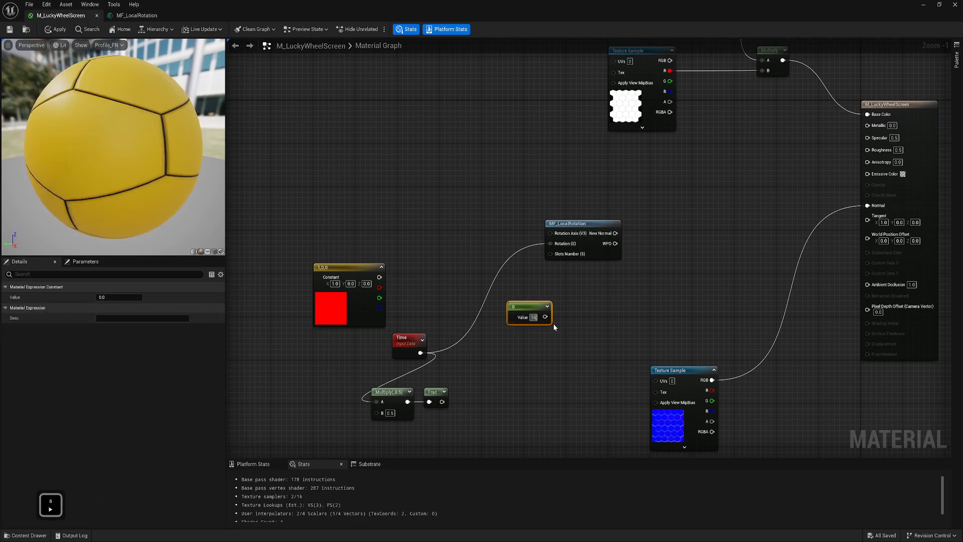
key("Return")
left_click_drag(547, 317, 548, 257)
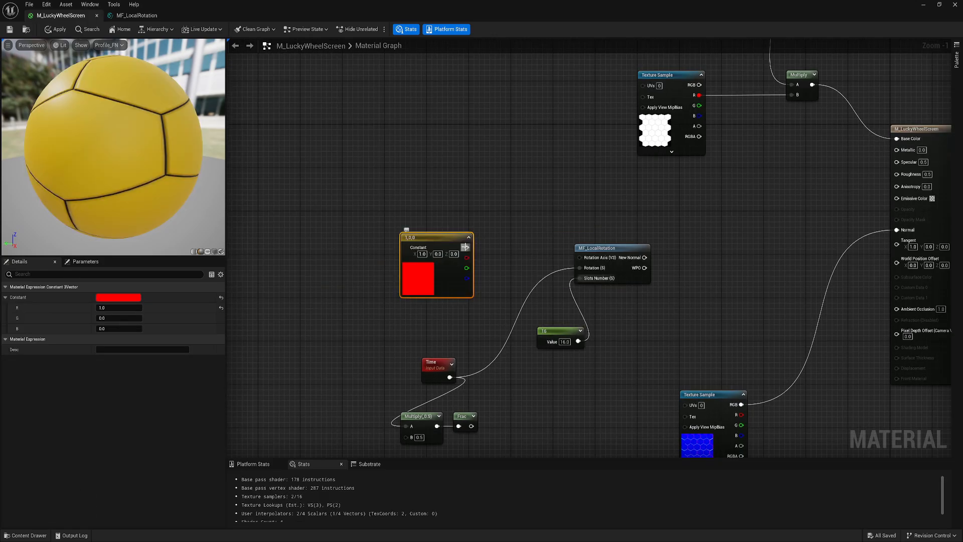
- Connect the constant vector to MF_LocalRotation's Rotation Axis input and set the vector to 0, 1, 0
left_click_drag(467, 248, 582, 258)
left_click(422, 254)
type("0")
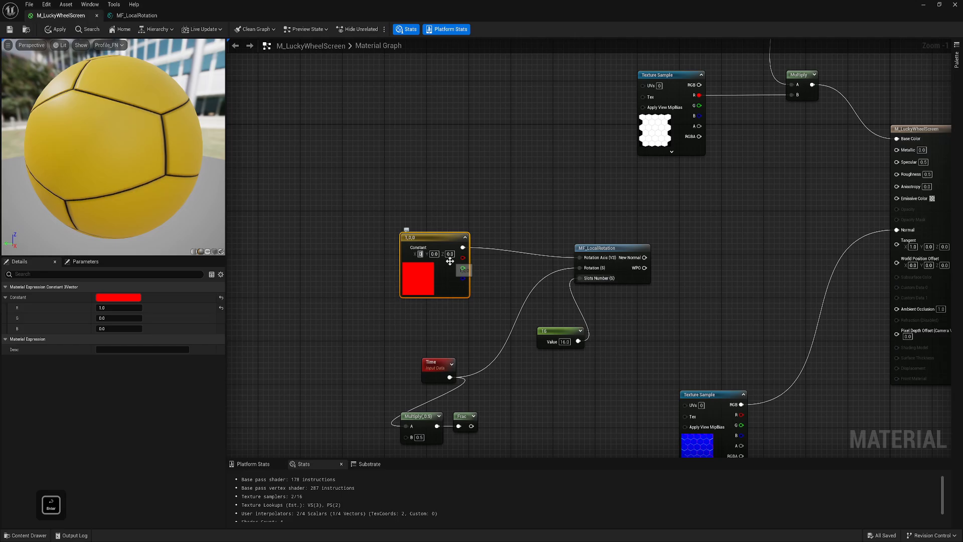
key("Tab")
type("1")
key("Return")
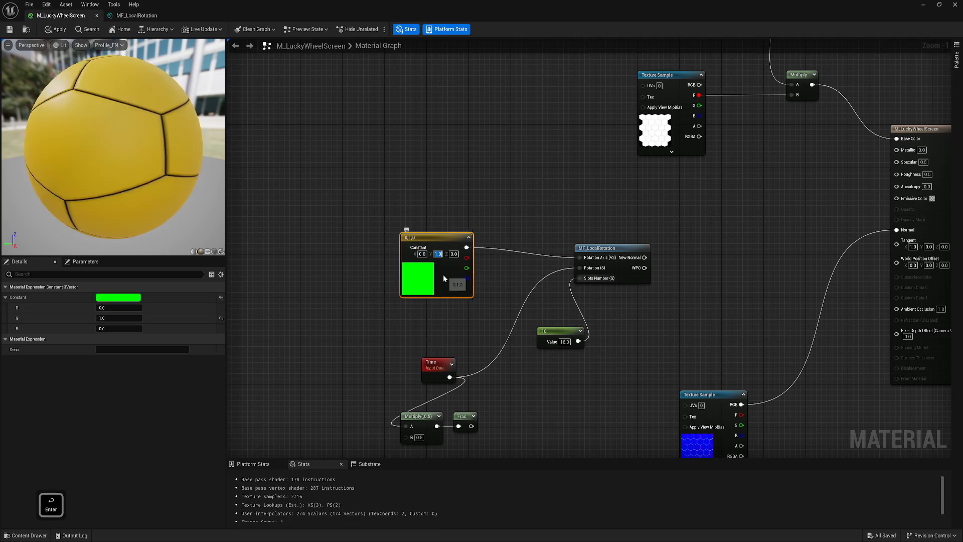
- Connect MF_LocalRotation's WPO output to World Position Offset and move the normal map Texture Sample up closer to the function node
right_click_drag(639, 264, 542, 248)
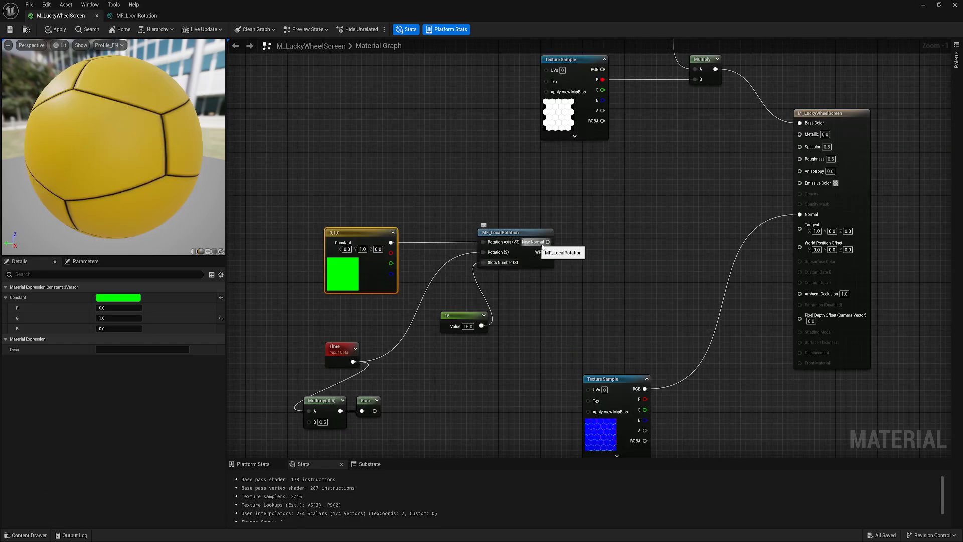
left_click_drag(548, 253, 800, 243)
right_click_drag(591, 246, 638, 258)
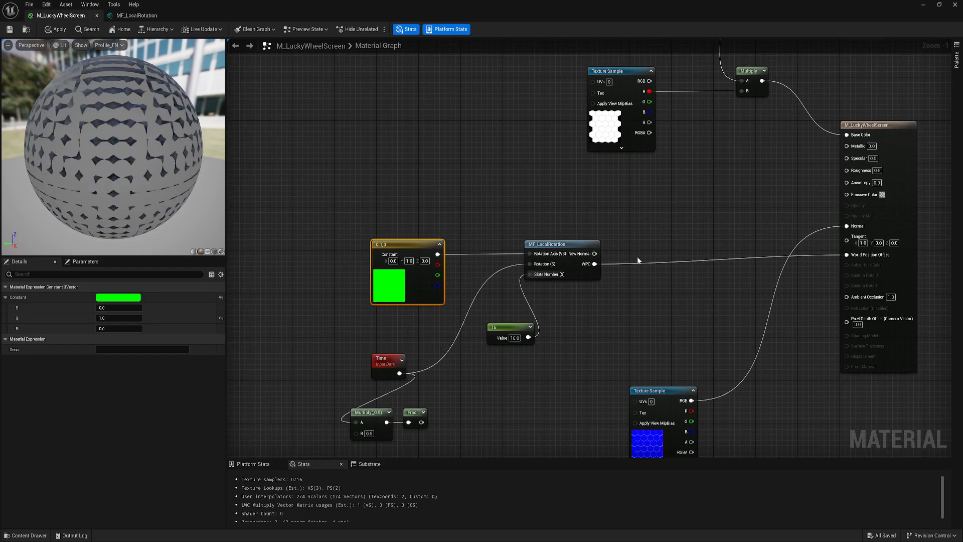
left_click_drag(660, 391, 667, 323)
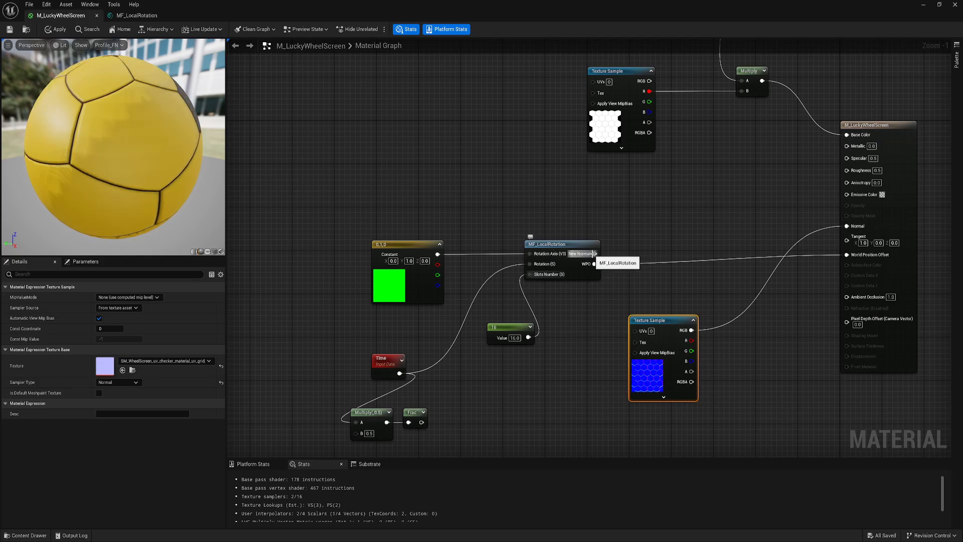
- Connect MF_LocalRotation's New Normal output to the material's Normal input and add a BlendAngleCorrectedNormals node near the function
left_click_drag(595, 253, 847, 227)
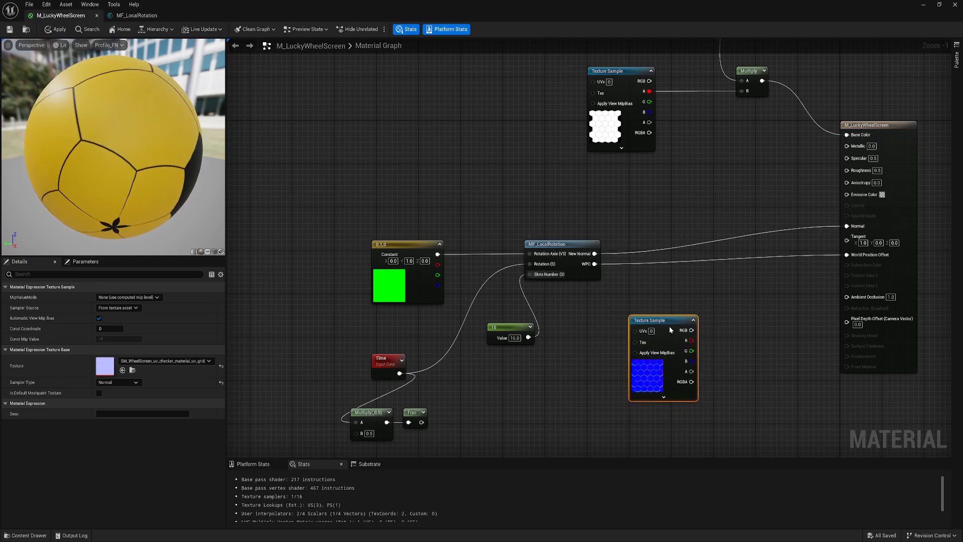
left_click_drag(669, 327, 622, 347)
right_click(691, 307)
type("blend")
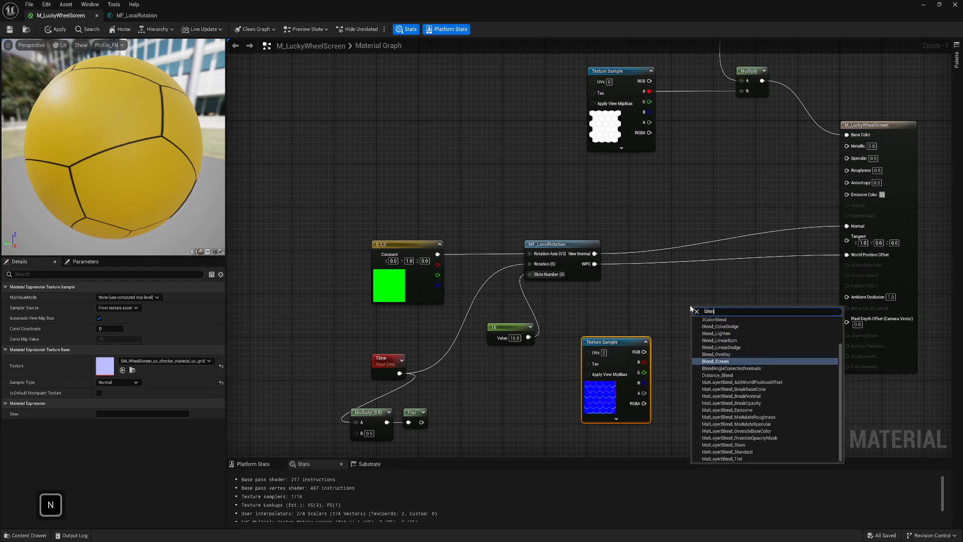
left_click(728, 369)
left_click_drag(723, 311, 717, 277)
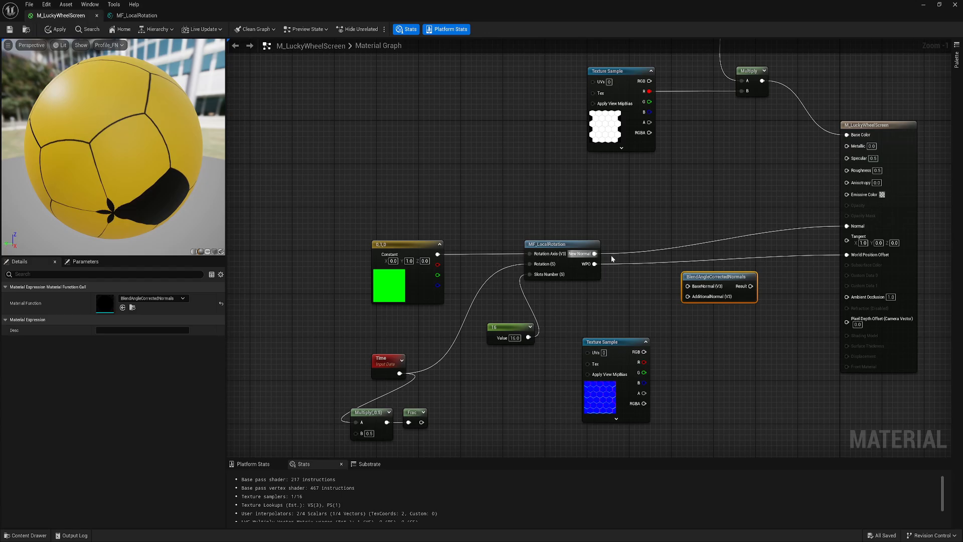
- Wire New Normal into BaseNormal and the normal map's RGB into AdditionalNormal, placing BlendAngleCorrectedNormals in line with the material's Normal input
left_click_drag(595, 253, 690, 287)
left_click_drag(643, 351, 689, 297)
left_click_drag(751, 286, 757, 222)
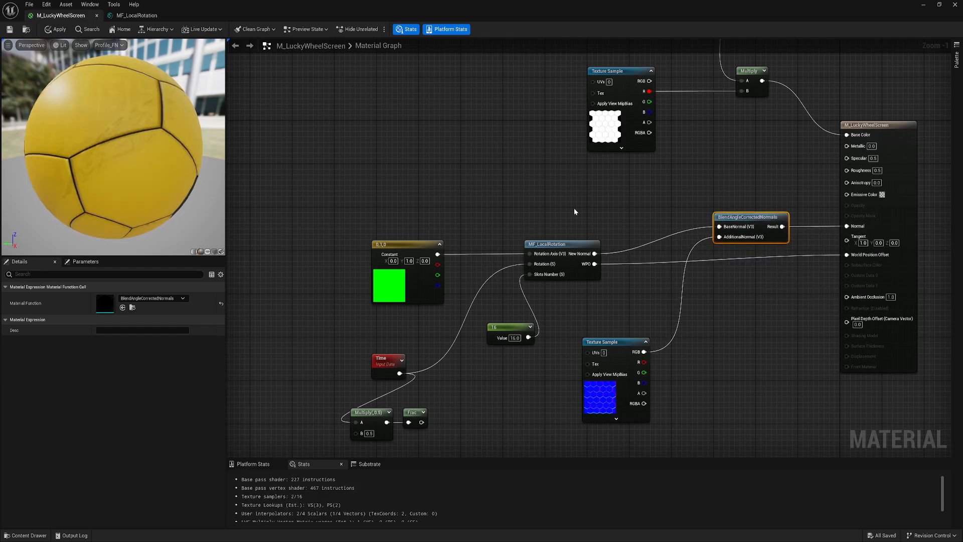
- Move the material editor window aside and examine the rotating screens on both wheels from several sides in the level
left_click_drag(390, 13, 614, 150)
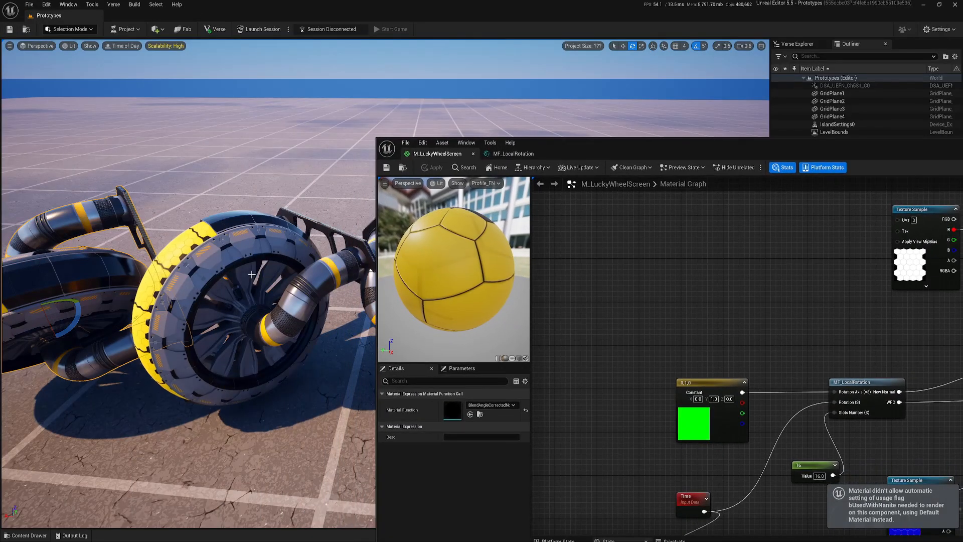
key("q")
key("d")
key("a")
key("s")
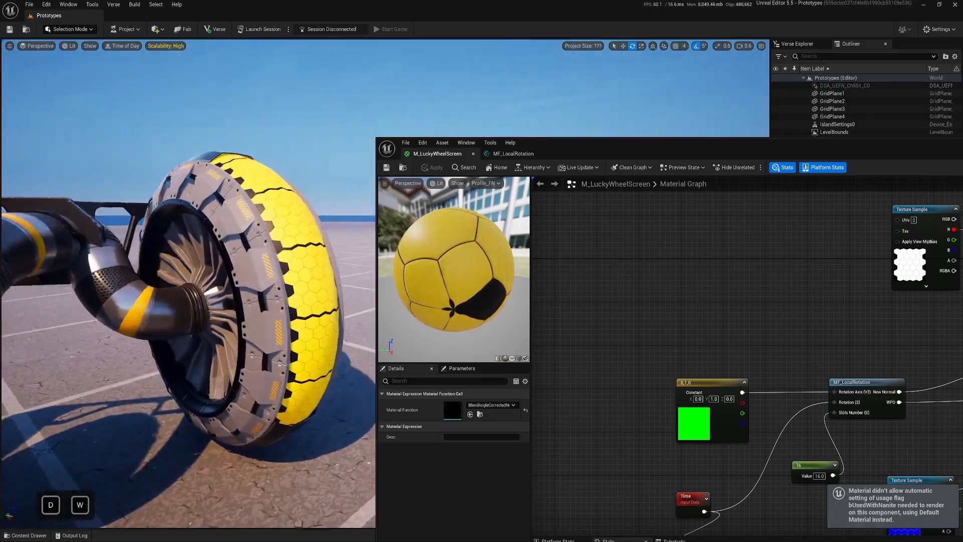
key("d")
key("s")
key("a")
key("w")
key("e")
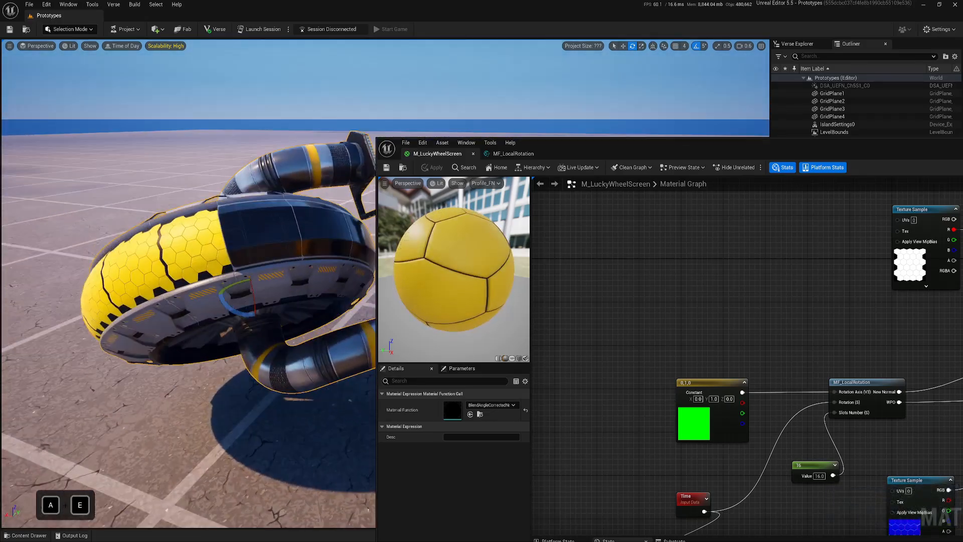
key("s")
key("a")
key("w")
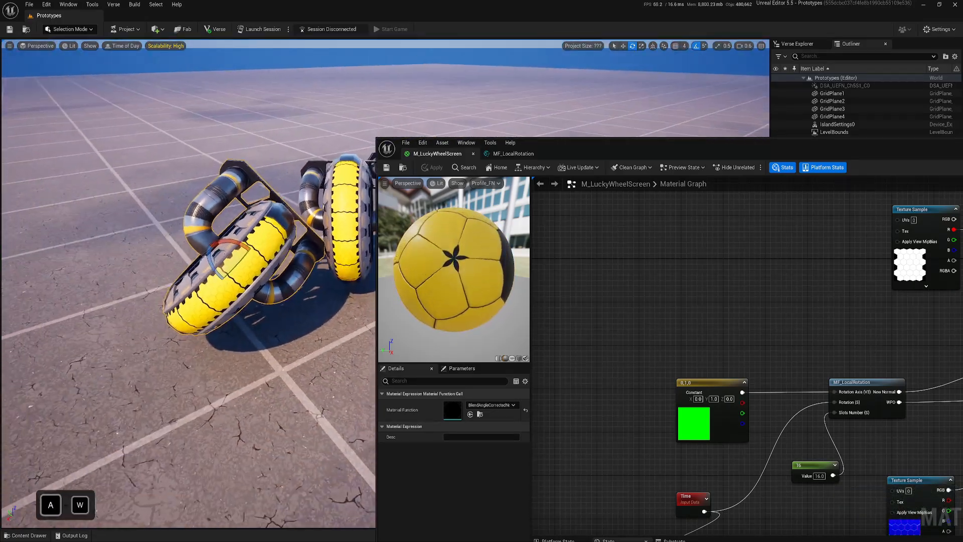
- Examine the shading of the hexagon surface and screen edges up close on the upright wheel
left_click_drag(193, 258, 145, 296)
key("d")
key("w")
right_click_drag(145, 296, 40, 224)
key("q")
key("a")
key("s")
key("d")
key("a")
key("e")
key("s")
key("w")
scroll(40, 226, "down", 2)
key("a")
key("s")
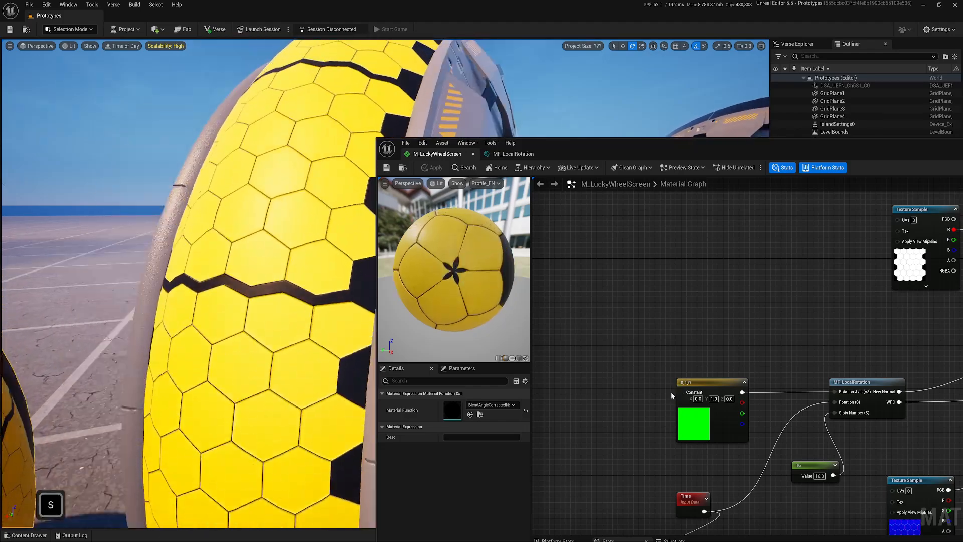
- Insert a Multiply node with a factor of 0.2 between Time and MF_LocalRotation's Rotation input and apply the material
right_click_drag(671, 395, 628, 286)
right_click_drag(672, 471, 607, 472)
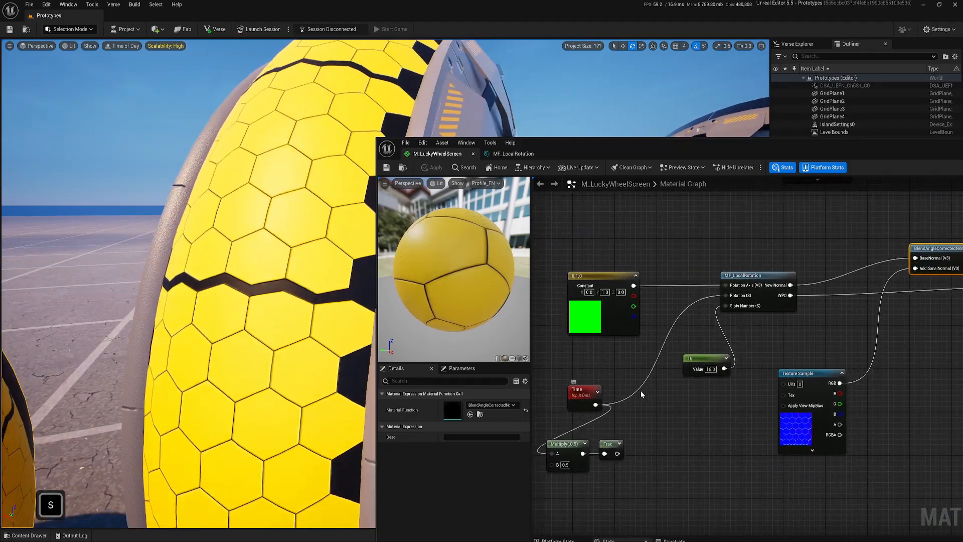
left_click(652, 403)
left_click(653, 403)
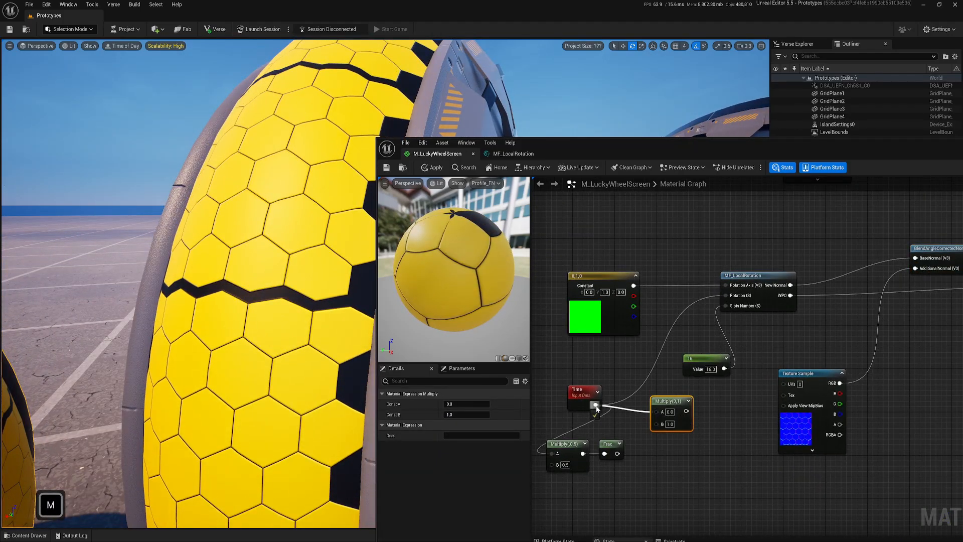
left_click_drag(687, 358, 726, 295)
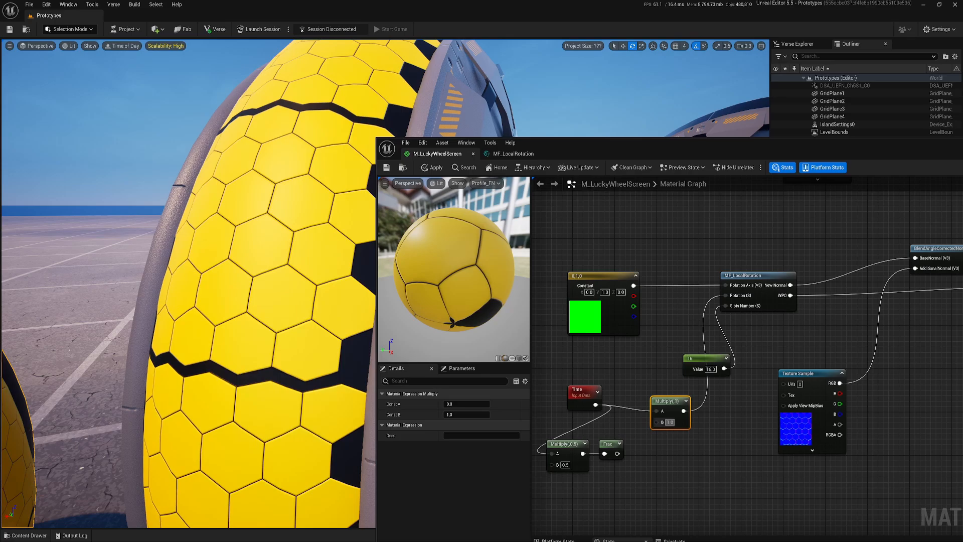
left_click(433, 167)
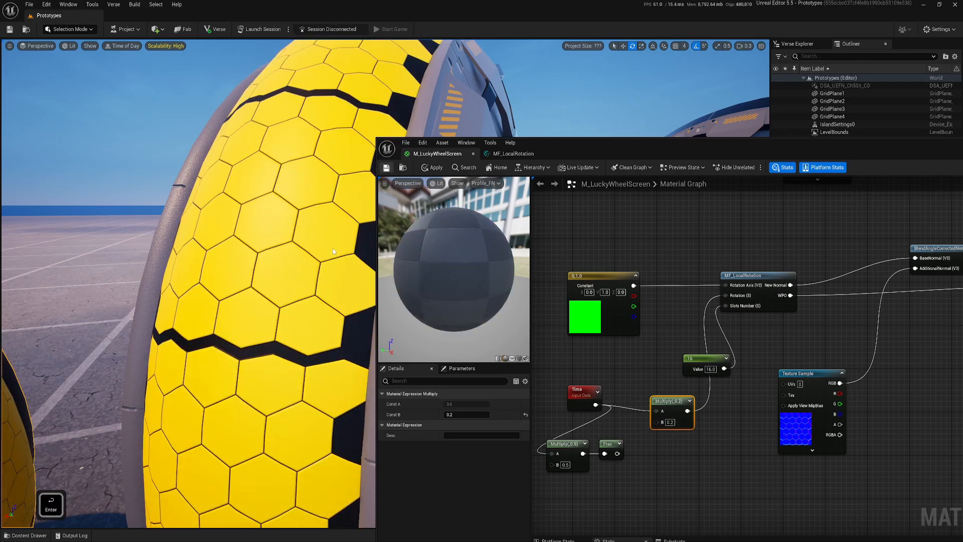
- Examine the wheel screen's slowed rotation in the level viewport
key("w")
right_click_drag(332, 248, 333, 241)
key("s")
key("d")
key("w")
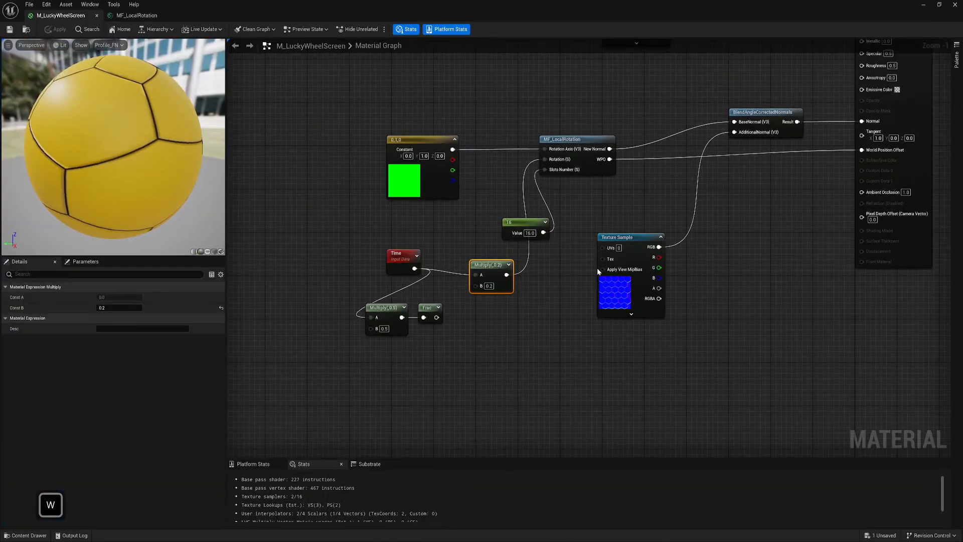
- Delete the Time, Frac and both Multiply nodes that drive the test rotation, keeping the constant of 16
left_click(571, 278)
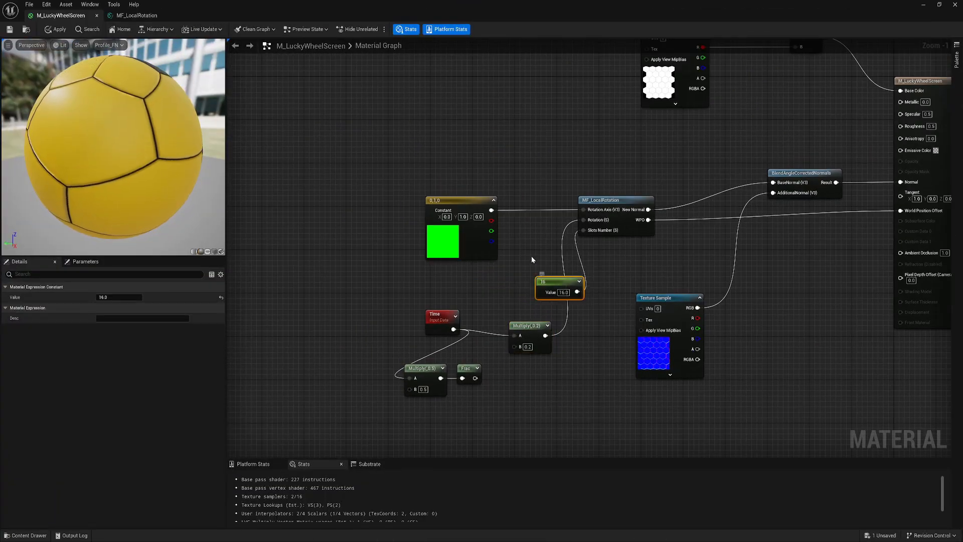
left_click_drag(570, 279, 571, 284)
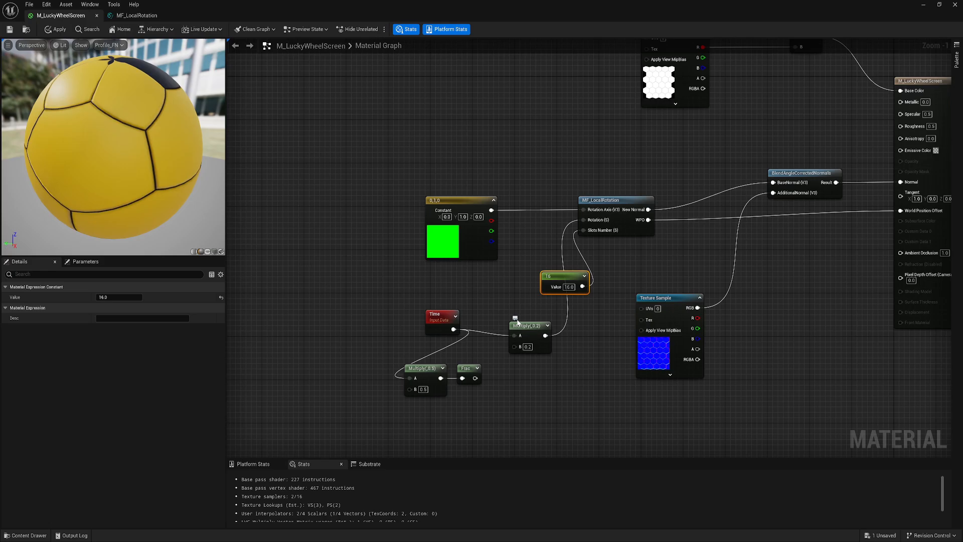
left_click_drag(395, 324, 582, 407)
key("Delete")
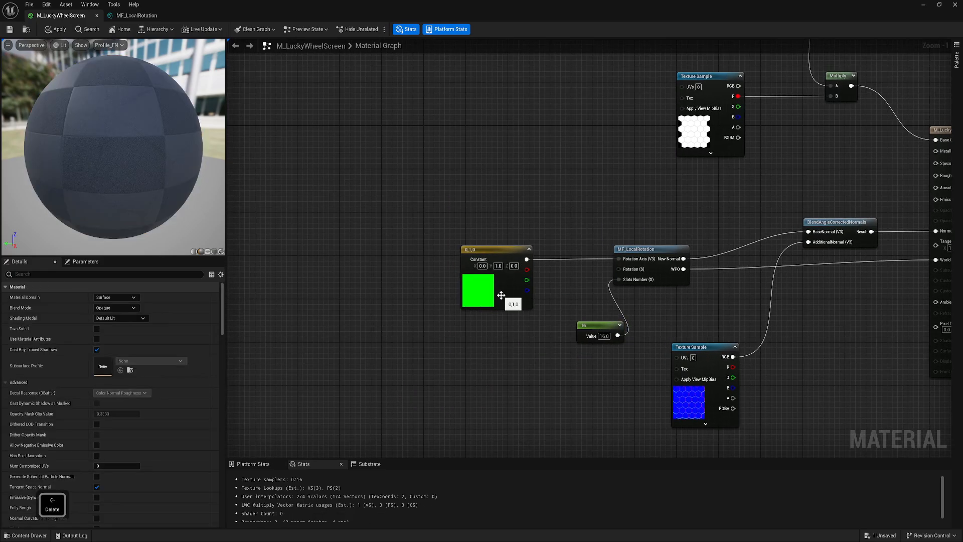
- Convert the 0, 1, 0 constant vector to a parameter named Rotation Local Axis and move it closer to MF_LocalRotation
left_click(502, 295)
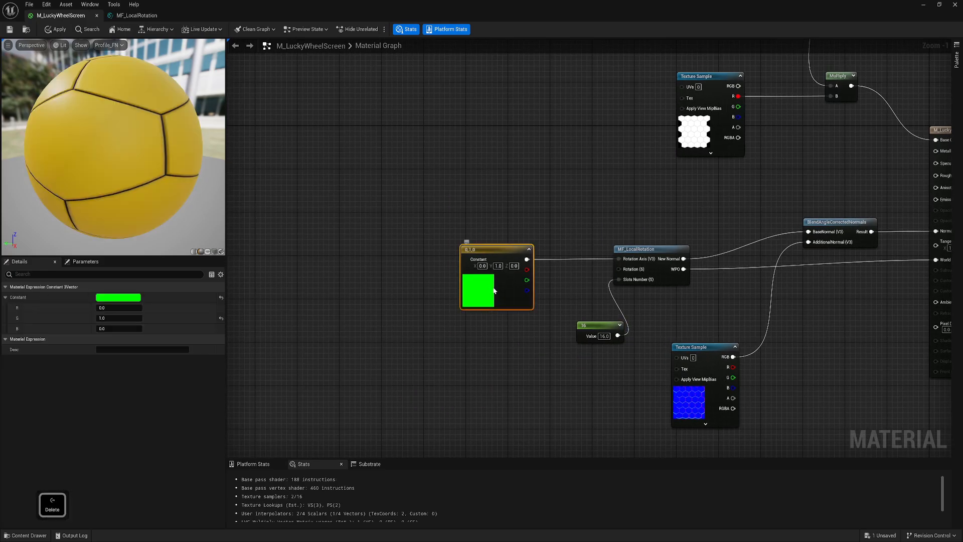
right_click(501, 295)
left_click(526, 315)
type("Rotation Local Axis")
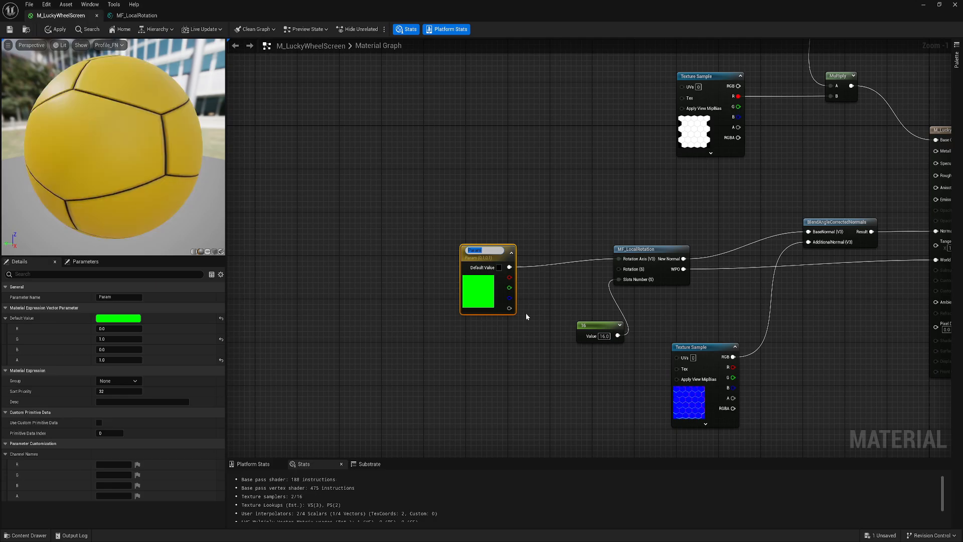
key("Return")
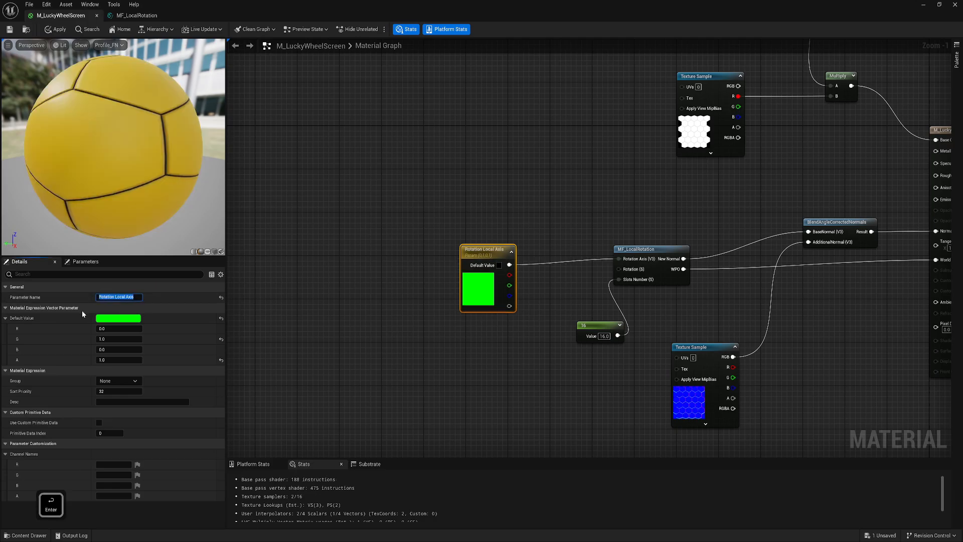
left_click_drag(484, 249, 511, 244)
- Convert the constant of 16 to a scalar parameter named SlotsNumber and place it below the Rotation Local Axis parameter
left_click_drag(602, 325, 559, 336)
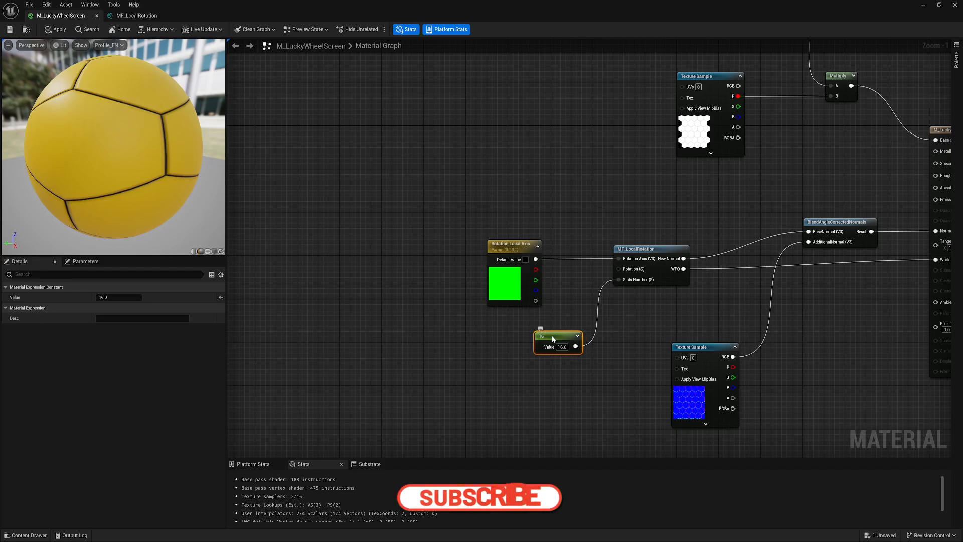
right_click(559, 339)
left_click(576, 354)
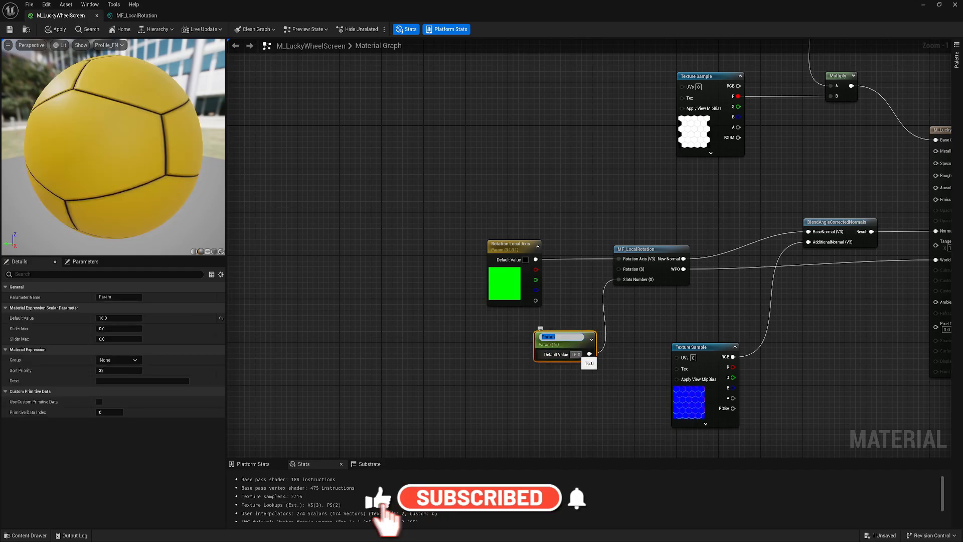
type("SlotsNumber")
key("Return")
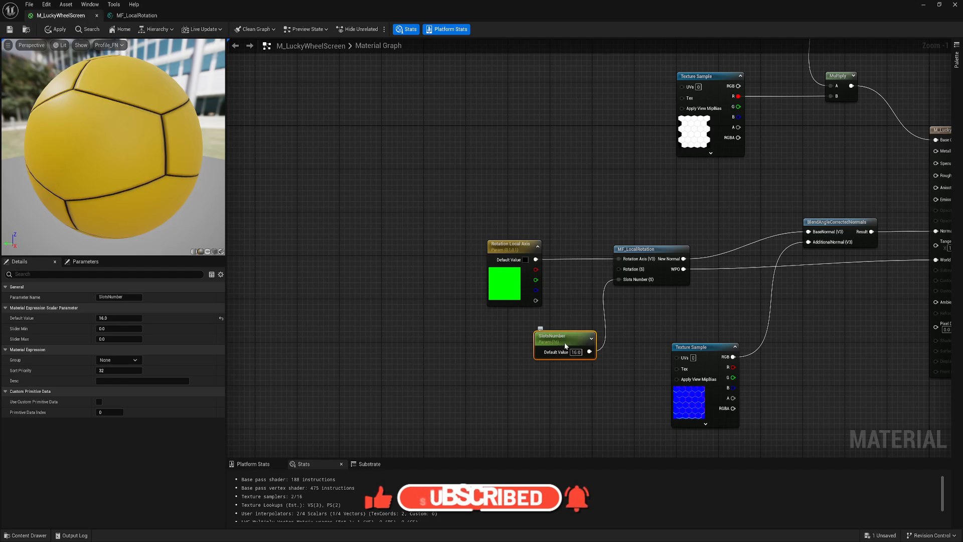
left_click_drag(560, 340, 568, 341)
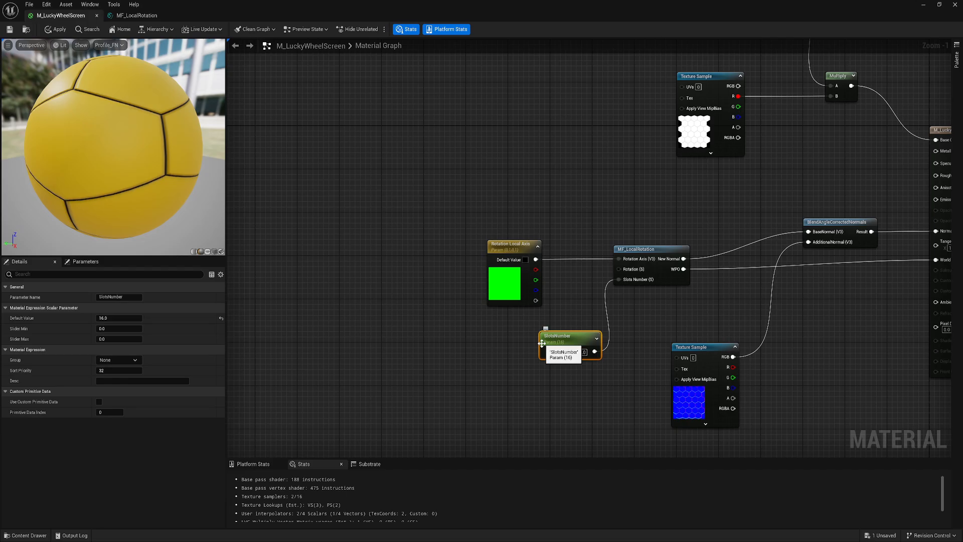
- Try to rename the vector parameter as Rotation_Local Axis by replacing its first space with an underscore
left_click(515, 247)
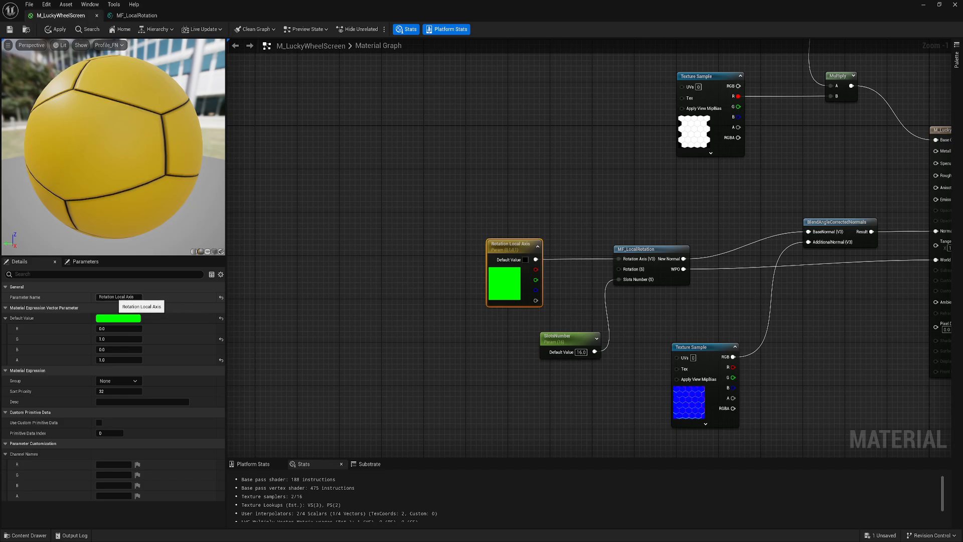
left_click(118, 296)
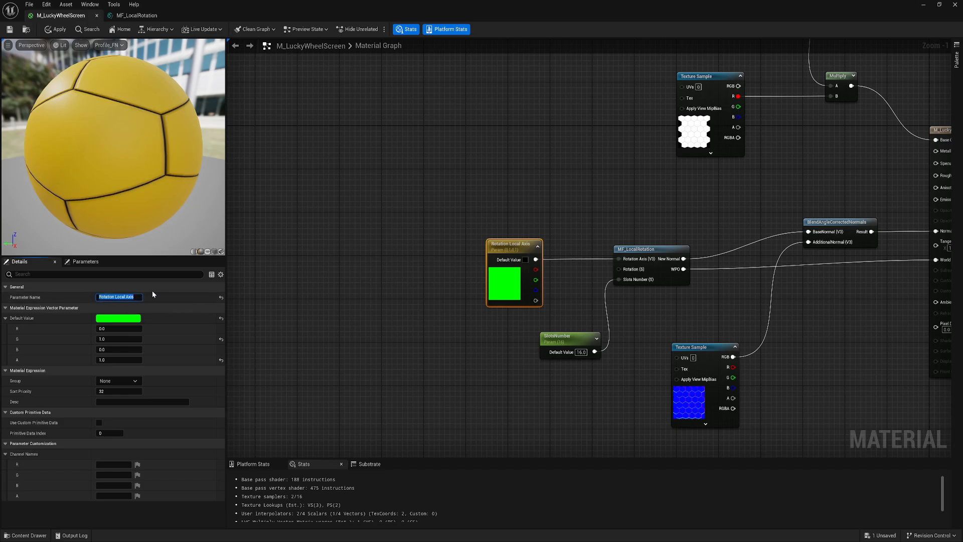
left_click(119, 297)
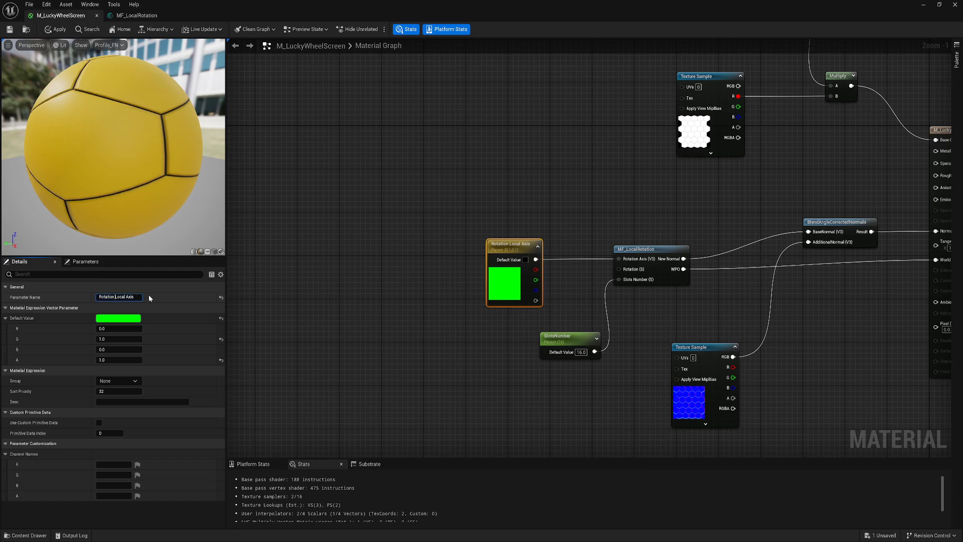
key("BackSpace")
type("_")
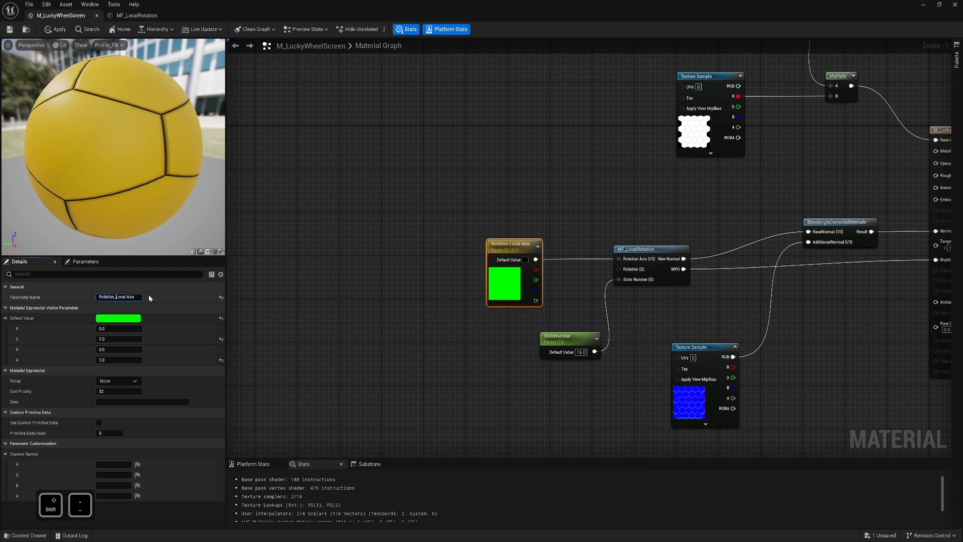
key("Return")
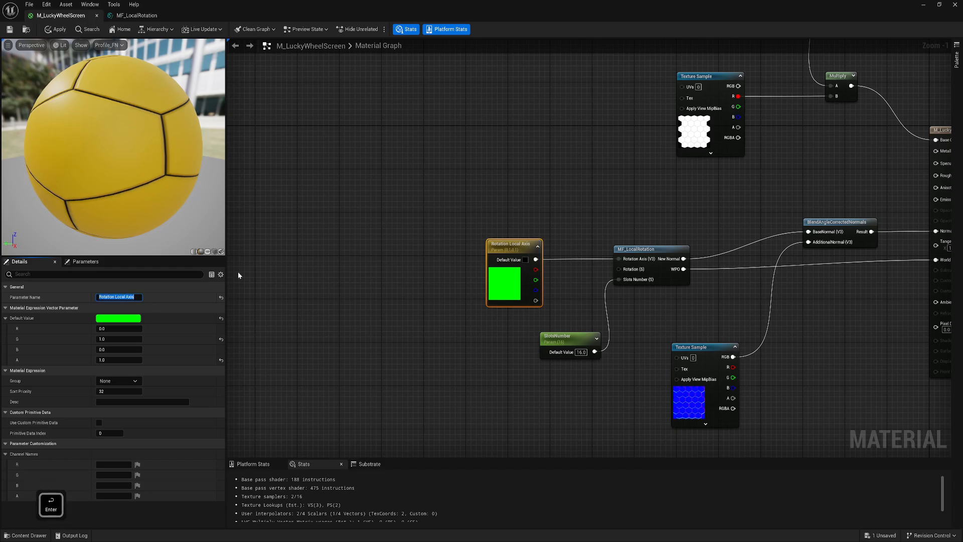
- Add a scalar parameter named Rotation between Rotation Local Axis and SlotsNumber and connect it to MF_LocalRotation's Rotation input
left_click_drag(573, 348, 552, 354)
left_click(534, 330)
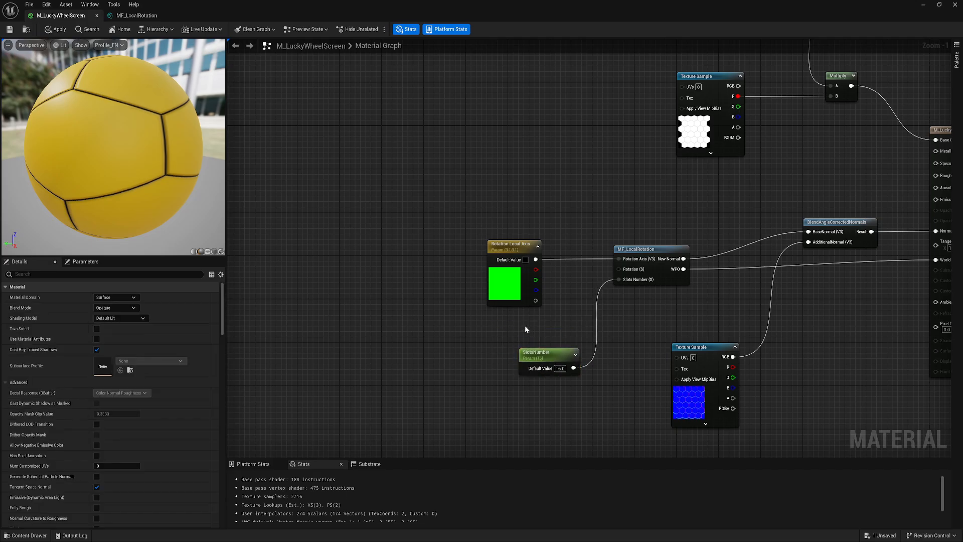
left_click(525, 325)
type("Rotation")
key("Return")
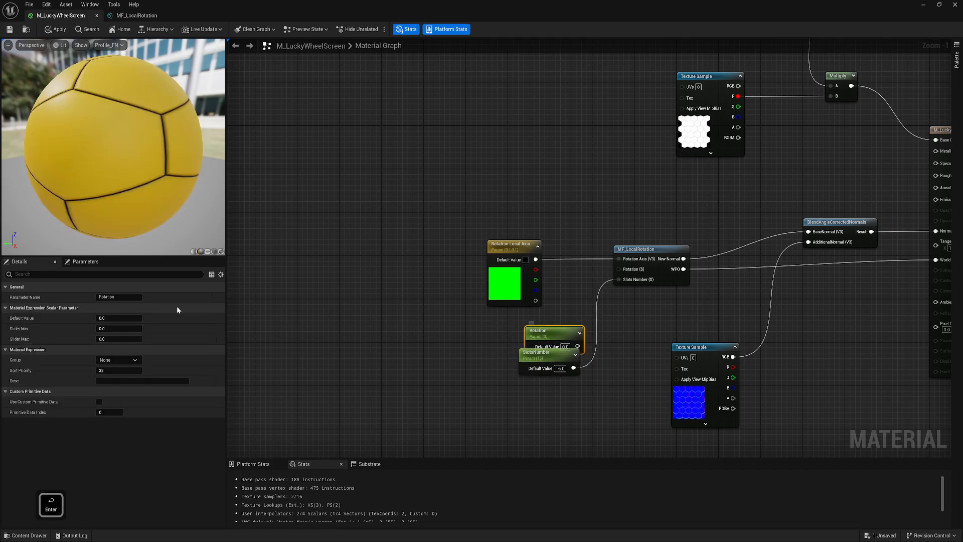
left_click_drag(563, 335, 525, 320)
left_click_drag(547, 354, 515, 348)
left_click_drag(540, 330, 620, 270)
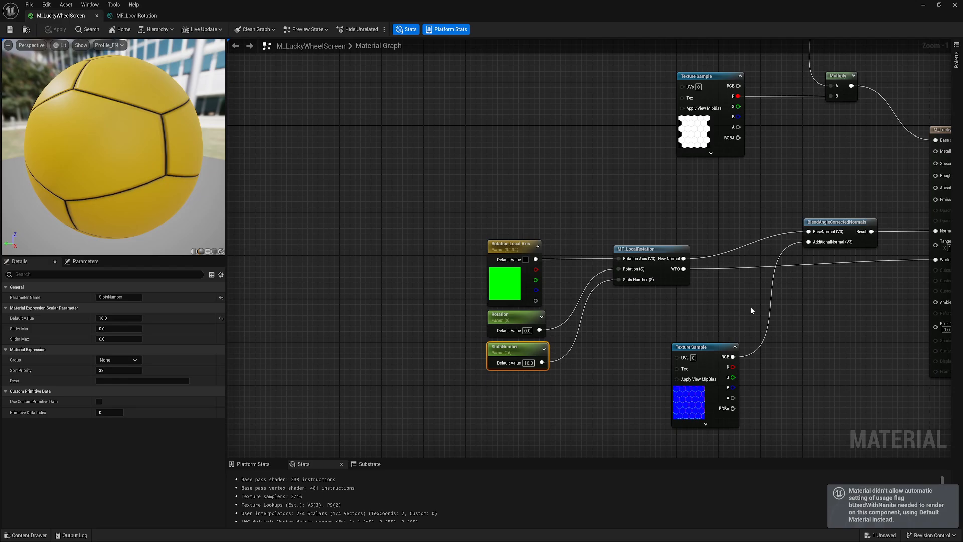
- Move MF_LocalRotation and its three parameter nodes together so they line up with BlendAngleCorrectedNormals
right_click_drag(751, 306, 621, 295)
left_click_drag(376, 206, 502, 346)
left_click_drag(521, 238, 575, 210)
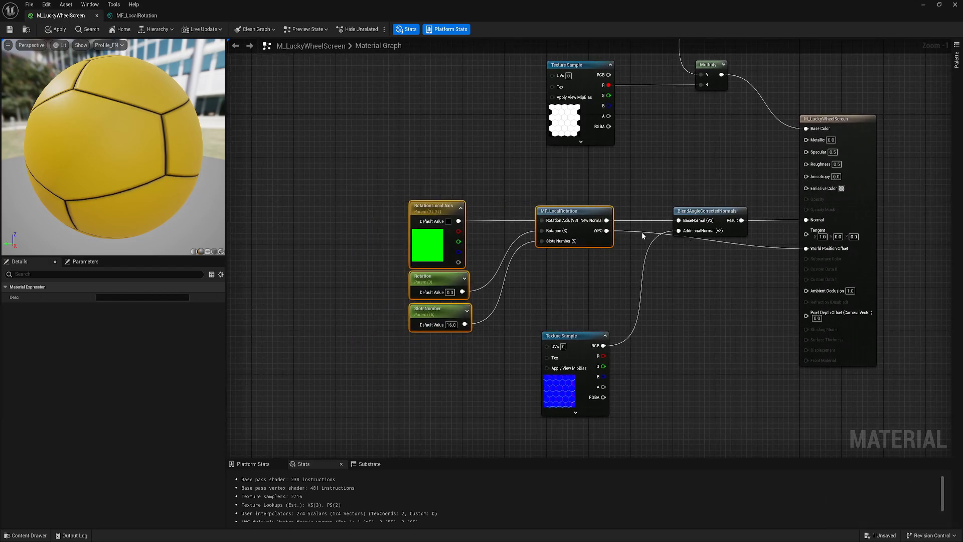
- Add a reroute point to the WPO wire, move the normal map Texture Sample directly below MF_LocalRotation and save the material
double_click(637, 252)
left_click_drag(594, 338, 594, 268)
left_click(632, 294)
right_click_drag(672, 291, 670, 340)
key("ctrl+s")
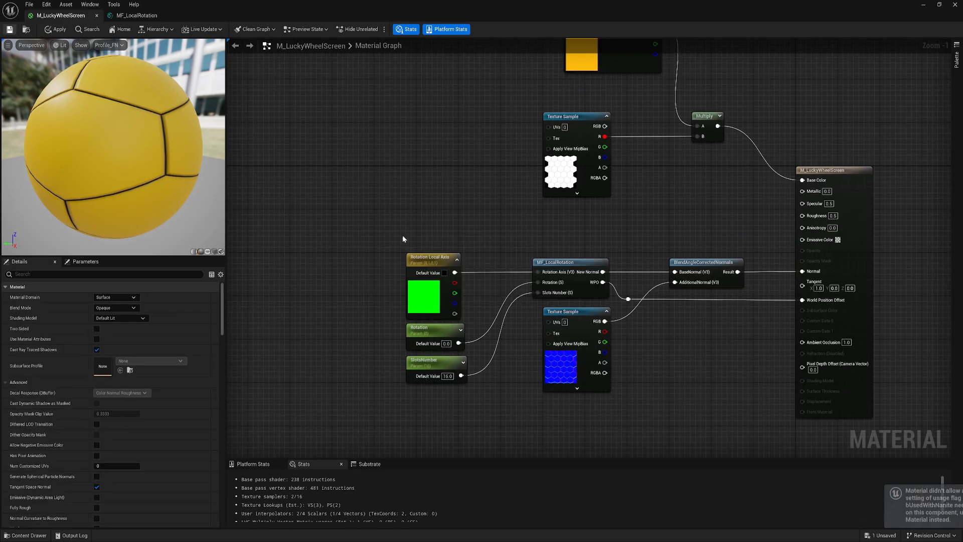
scroll(402, 239, "down", 3)
right_click_drag(341, 281, 521, 249)
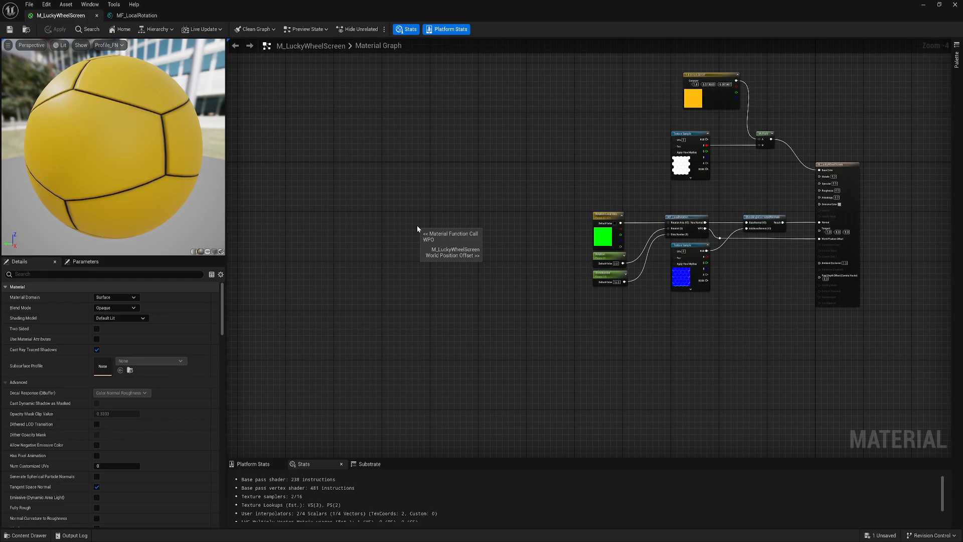
- Add a Switch node in the empty graph area beside the MF_LocalRotation parameter nodes
scroll(507, 214, "down", 5)
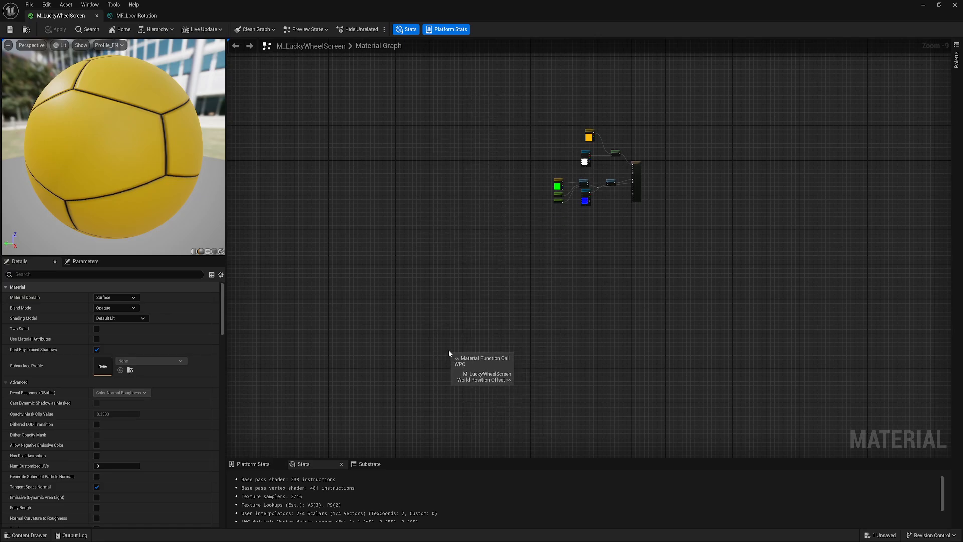
scroll(444, 281, "up", 4)
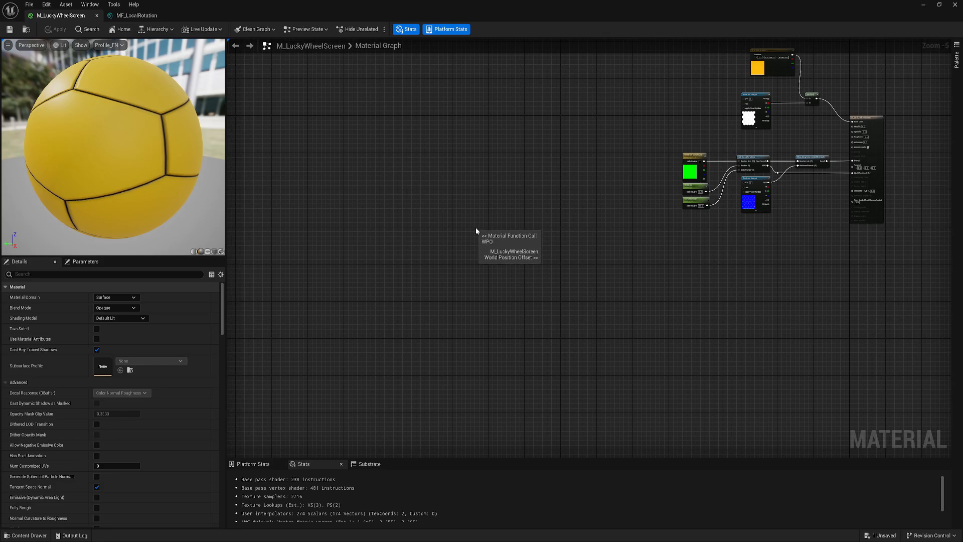
right_click(502, 206)
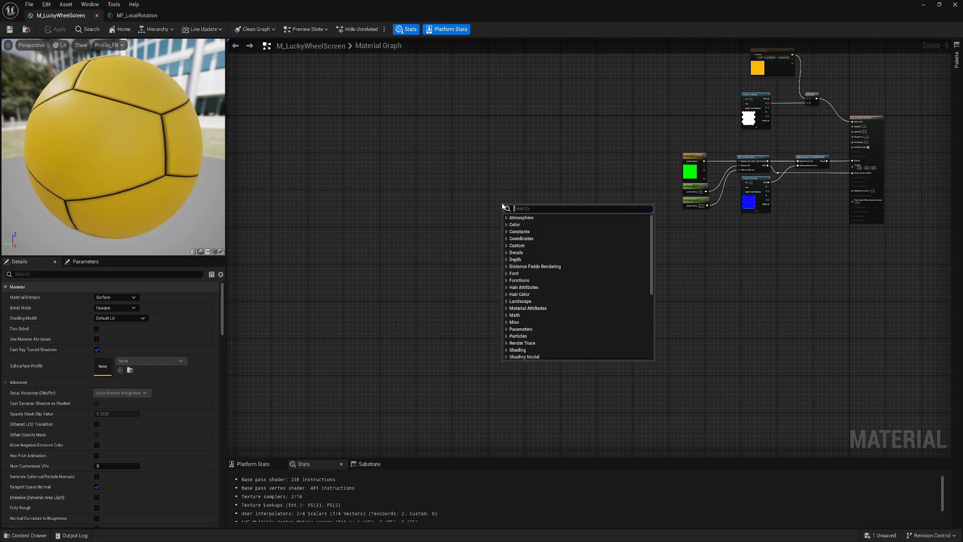
type("swi")
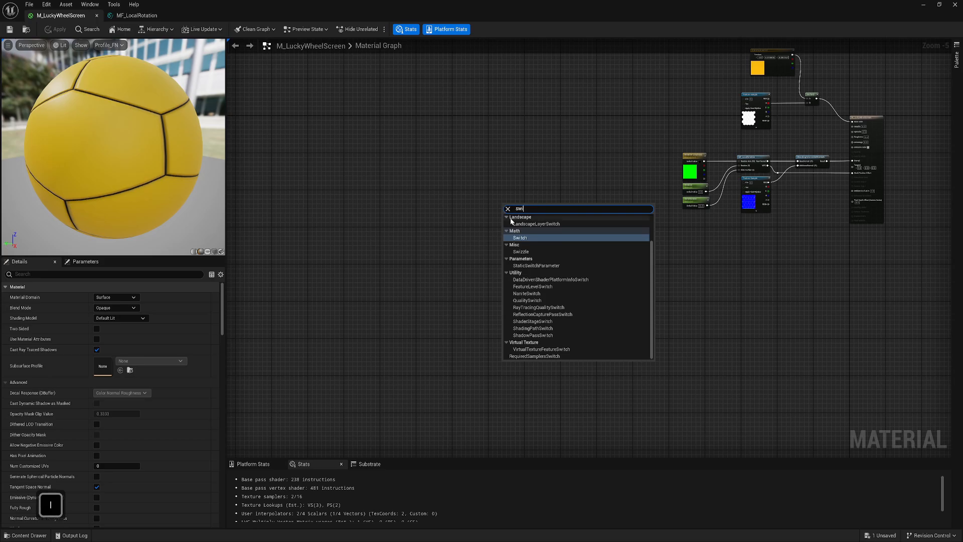
left_click(529, 239)
left_click_drag(517, 207, 543, 236)
scroll(522, 224, "up", 6)
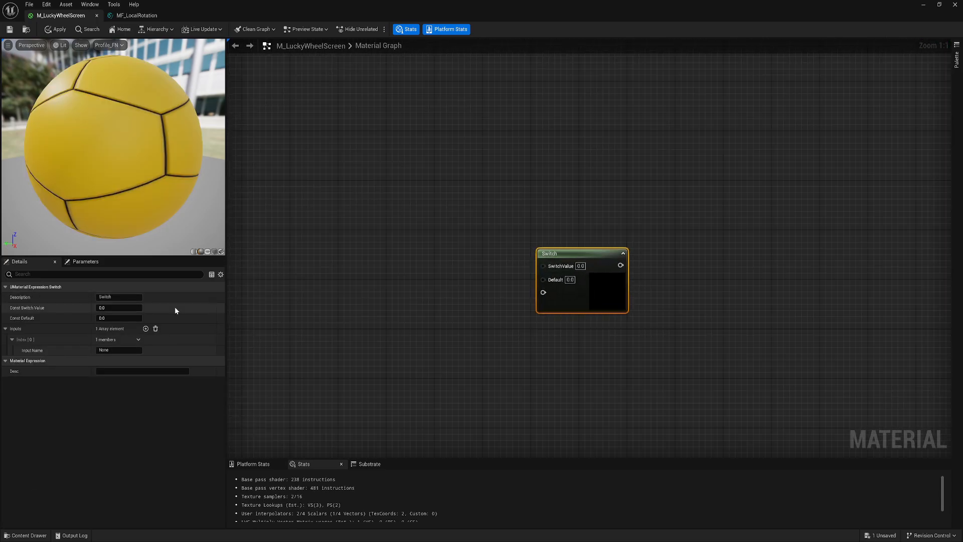
- Extend the Switch node's inputs array to 16 elements and collapse the node's preview
left_click(146, 329)
double_click(146, 329)
triple_click(146, 328)
triple_click(145, 329)
triple_click(146, 329)
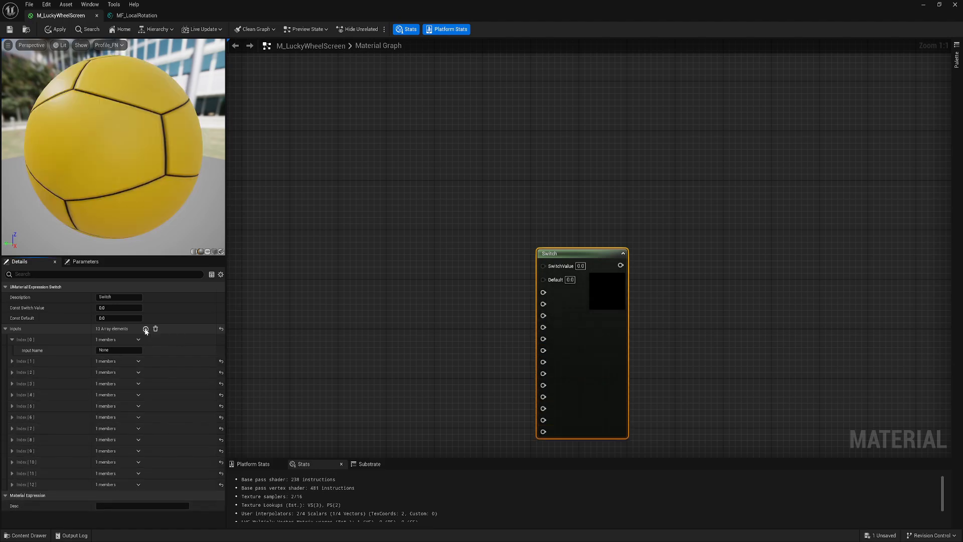
triple_click(145, 328)
left_click(619, 195)
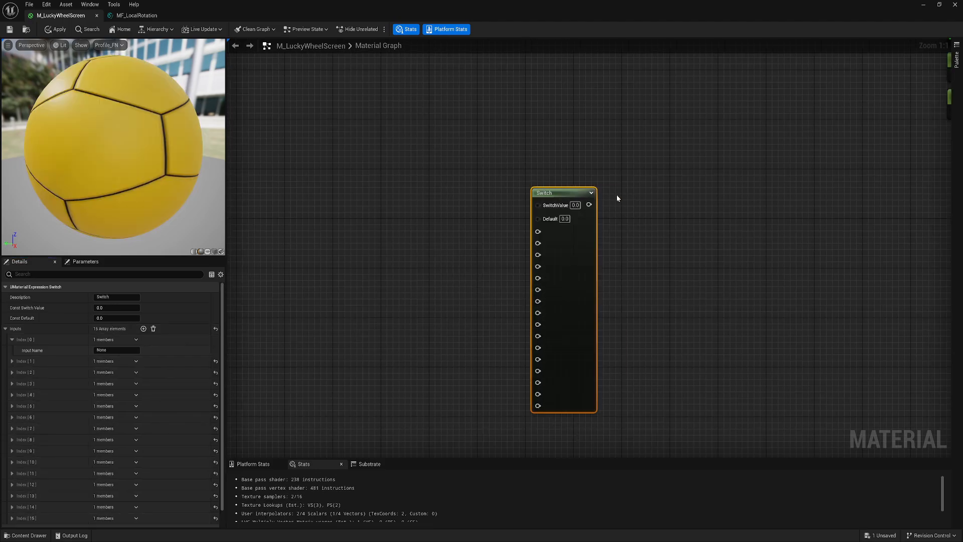
right_click_drag(613, 265, 651, 257)
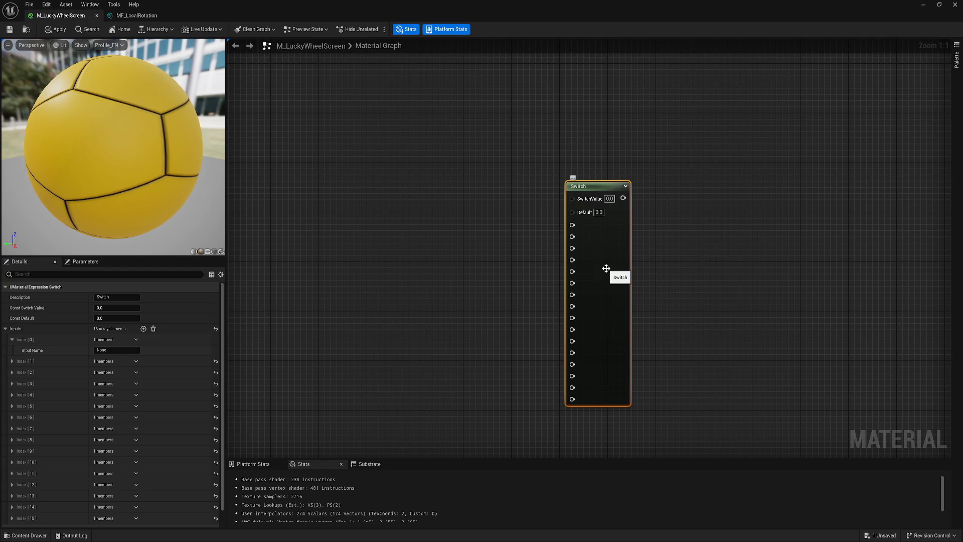
scroll(606, 268, "down", 4)
right_click_drag(517, 290, 568, 304)
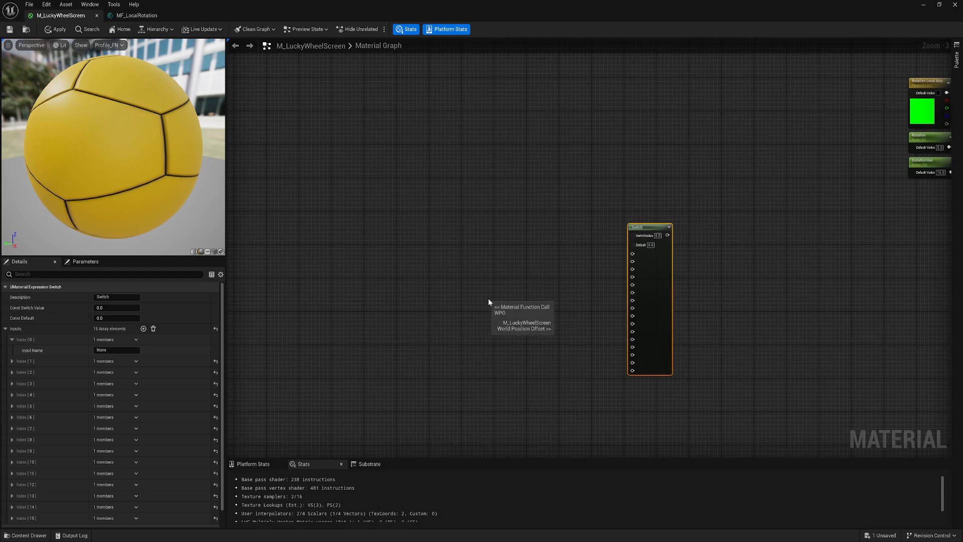
right_click_drag(489, 298, 540, 278)
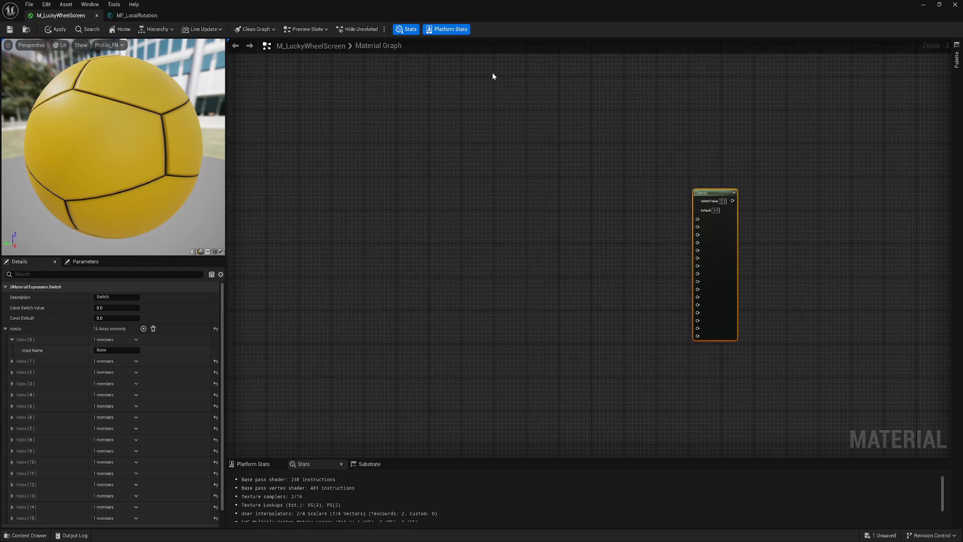
right_click_drag(536, 359, 495, 322)
right_click_drag(584, 131, 576, 260)
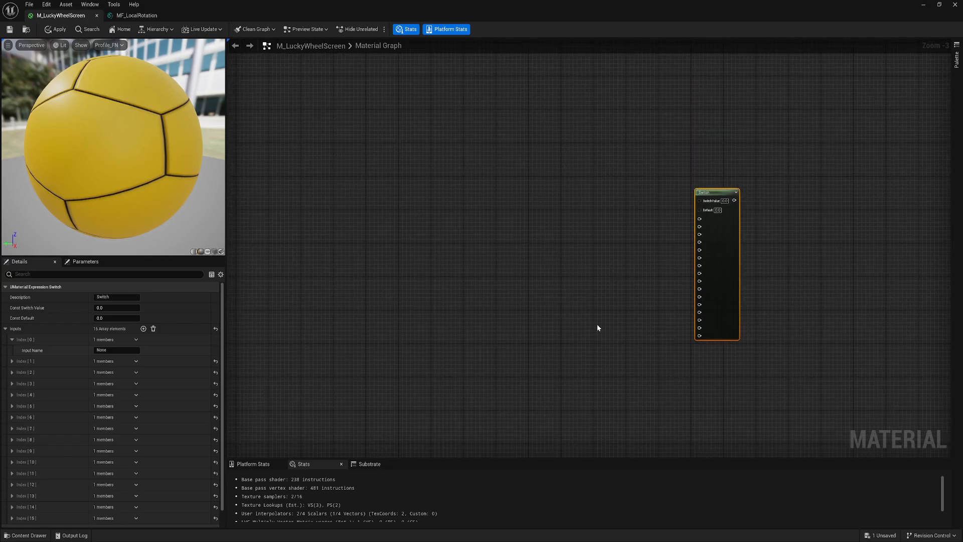
right_click_drag(597, 328, 555, 339)
right_click_drag(519, 311, 494, 272)
- Create a material function named MF_UDIMs in the LuckyWheel Materials folder
key("ctrl+space")
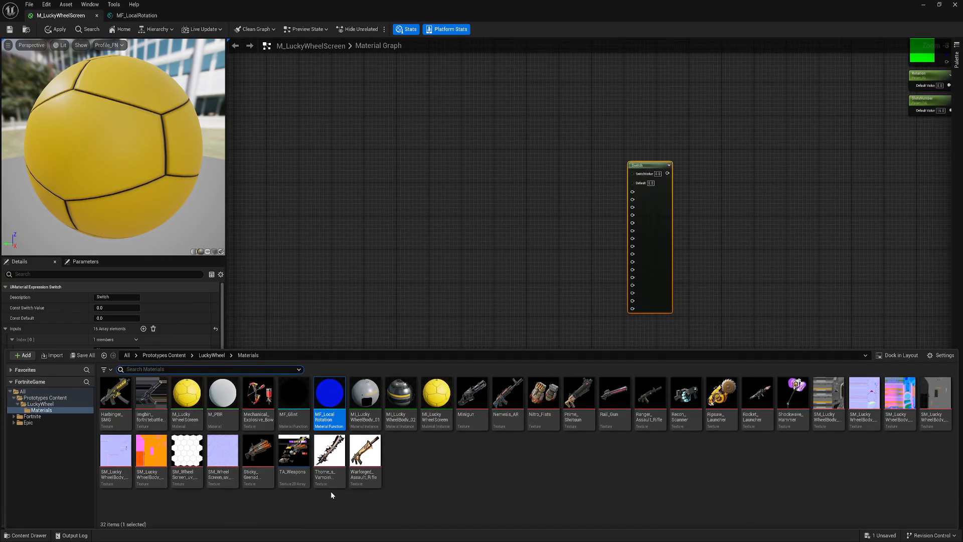
left_click(495, 463)
right_click(478, 460)
mouse_move(542, 393)
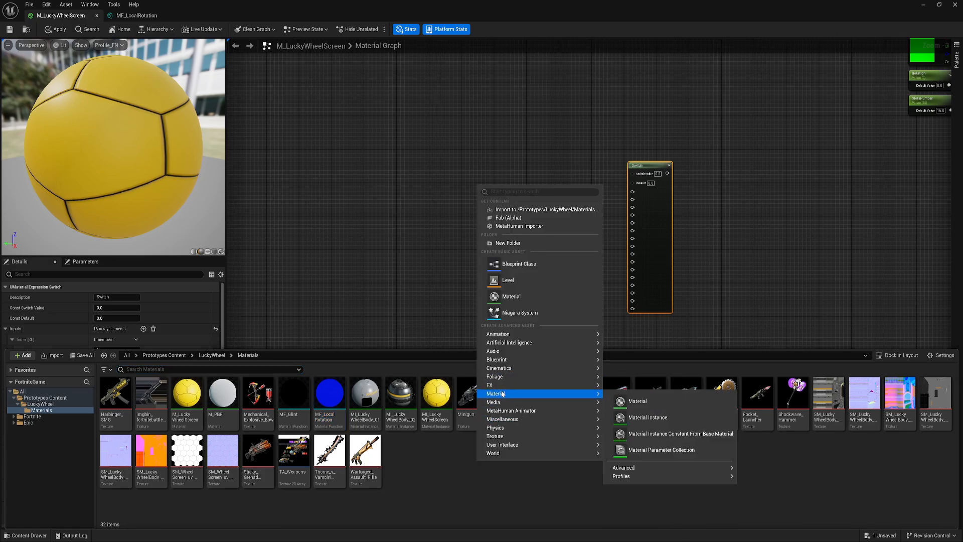
mouse_move(656, 467)
left_click(774, 473)
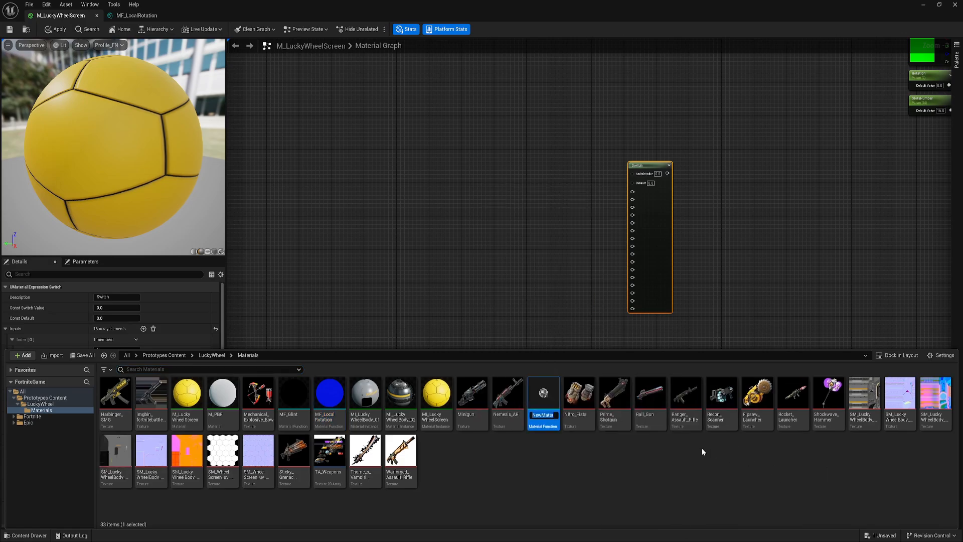
type("MF_U")
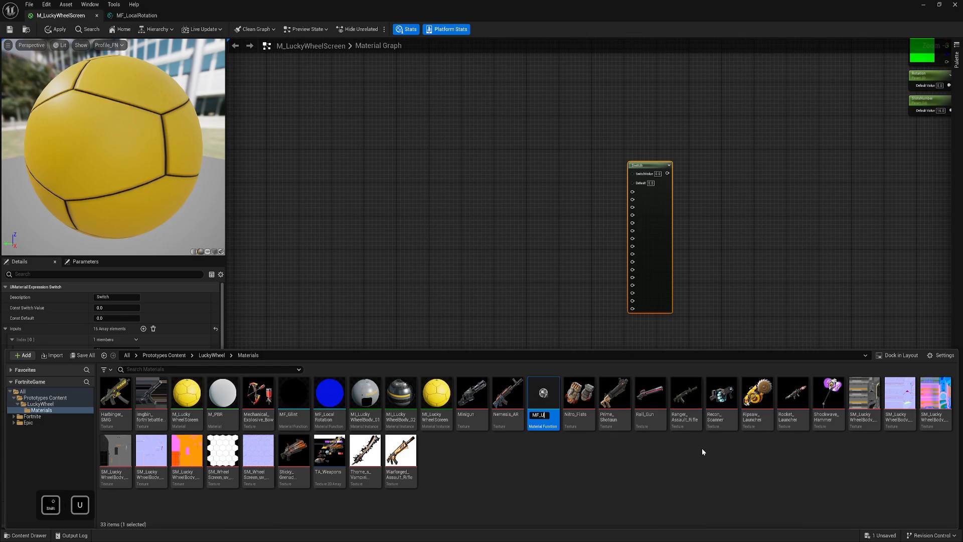
type("DIMs")
key("Return")
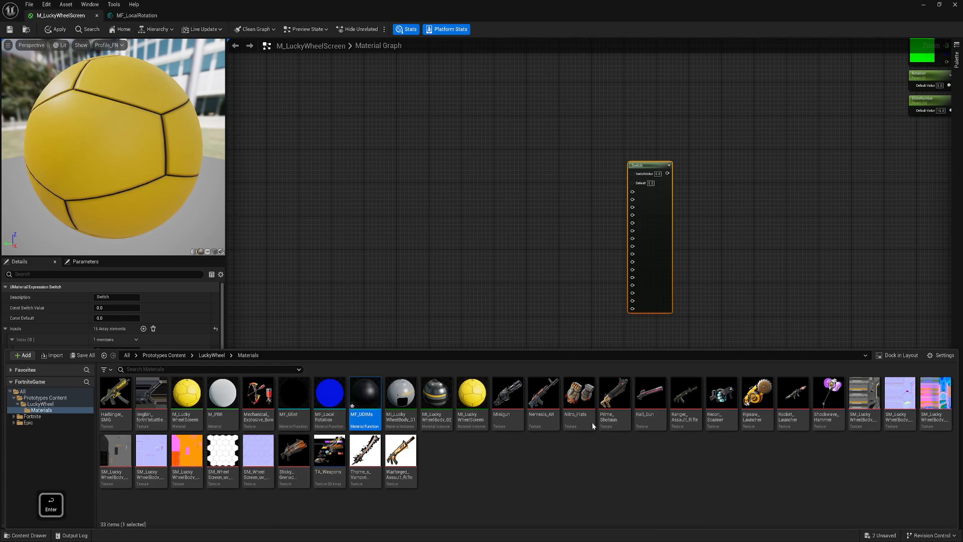
- Open the MF_UDIMs function and enable its Expose to Library option
double_click(365, 388)
left_click(298, 301)
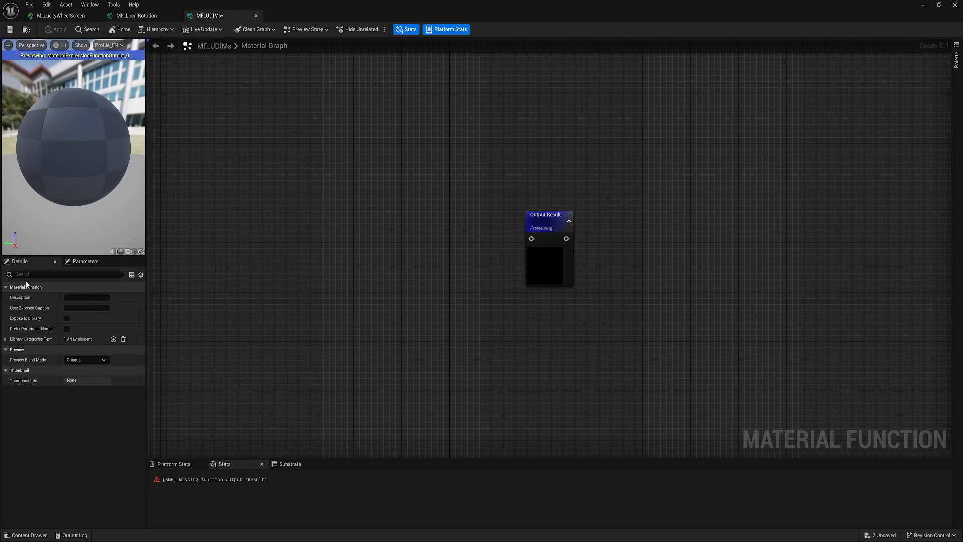
left_click(67, 318)
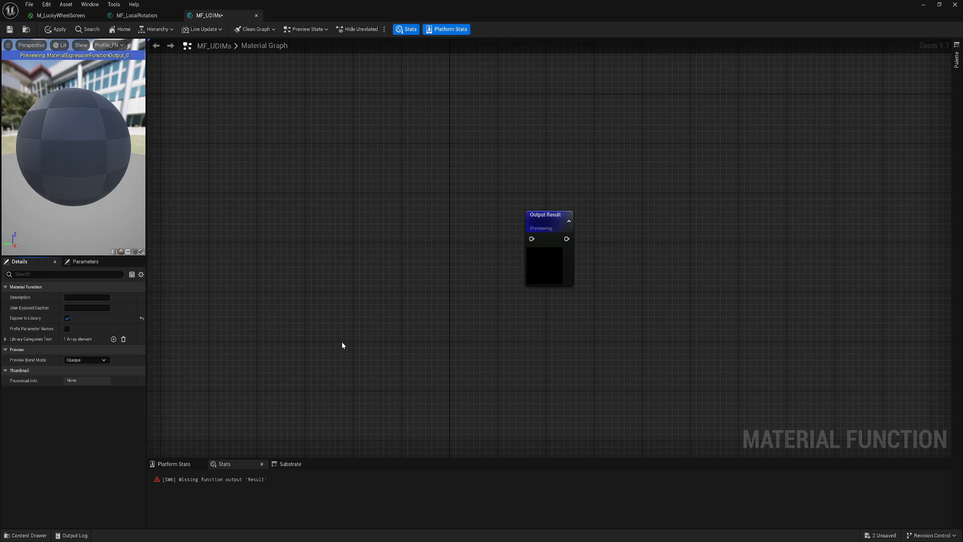
- Add a function input to MF_UDIMs, set its type to Scalar and name it UDIM Number
right_click(332, 249)
type("inp")
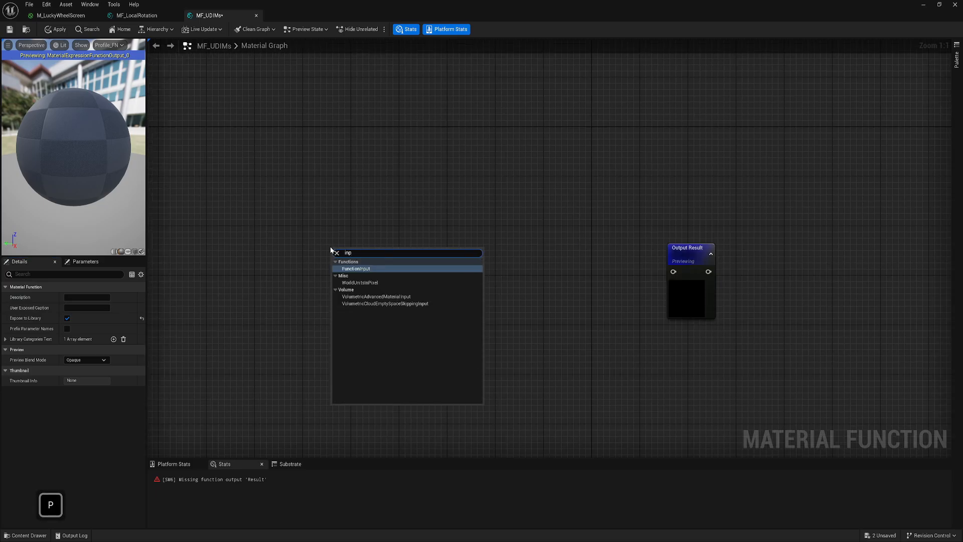
key("Return")
left_click_drag(337, 249, 268, 247)
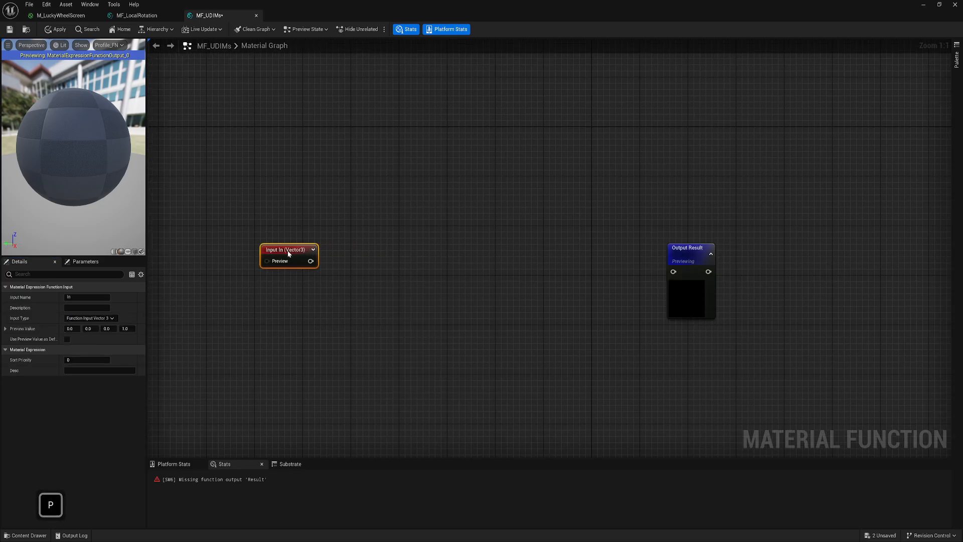
left_click(90, 318)
left_click(97, 326)
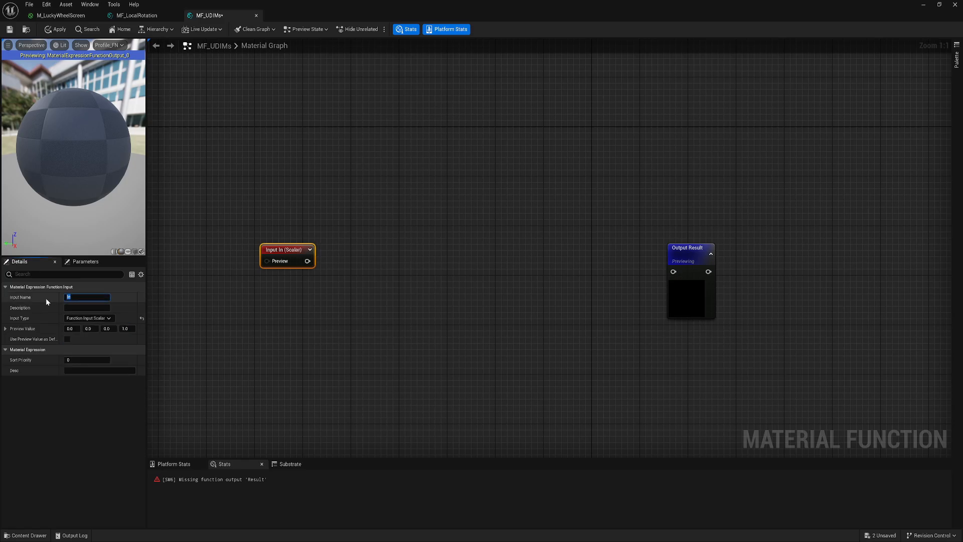
type("UDIM Number")
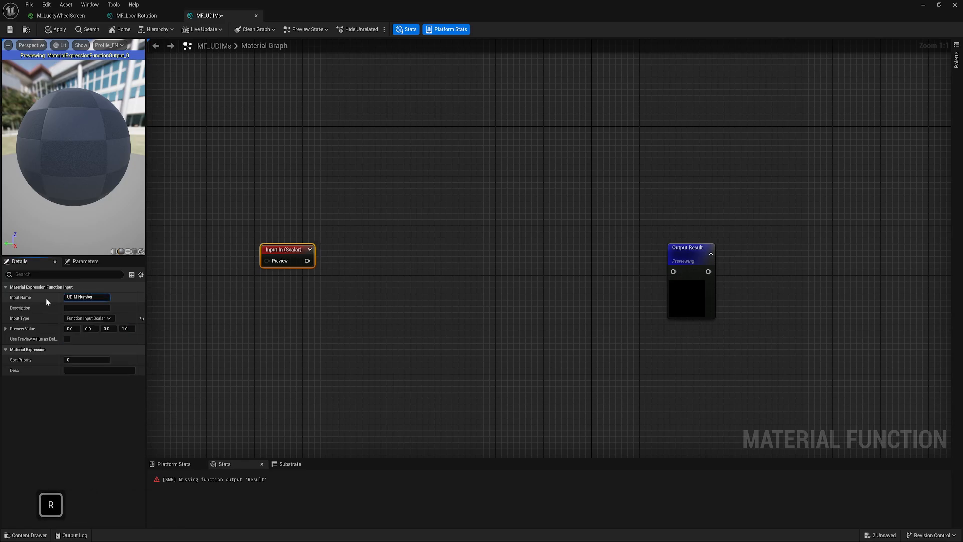
key("Return")
- Add a named reroute called UDIM Number fed by the UDIM Number input's output
left_click_drag(268, 254, 300, 253)
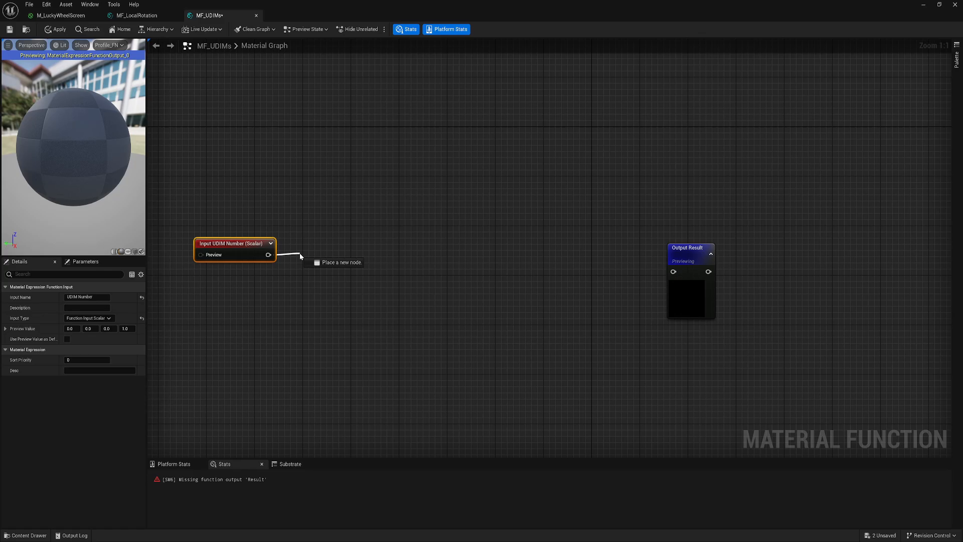
left_click_drag(300, 255, 300, 254)
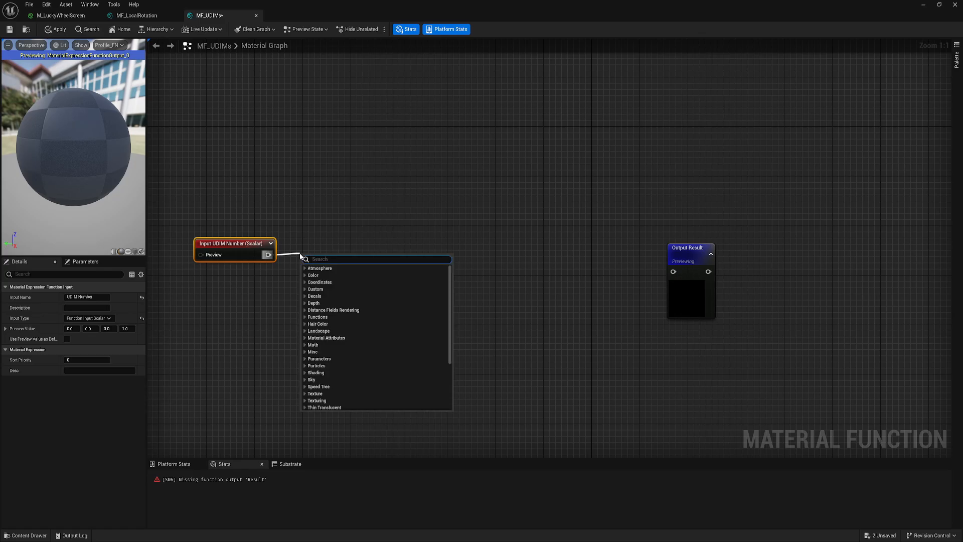
type("rer")
left_click(338, 289)
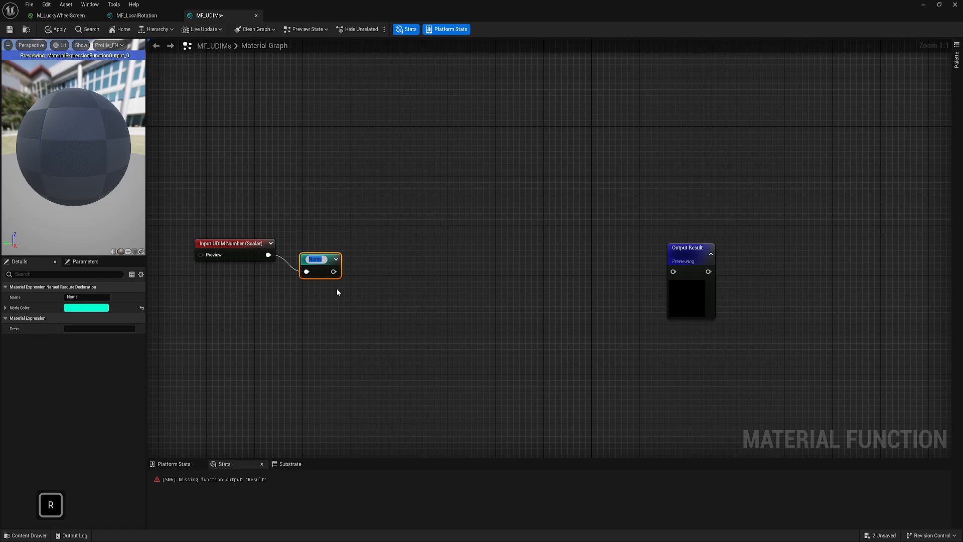
type("UDIM Number")
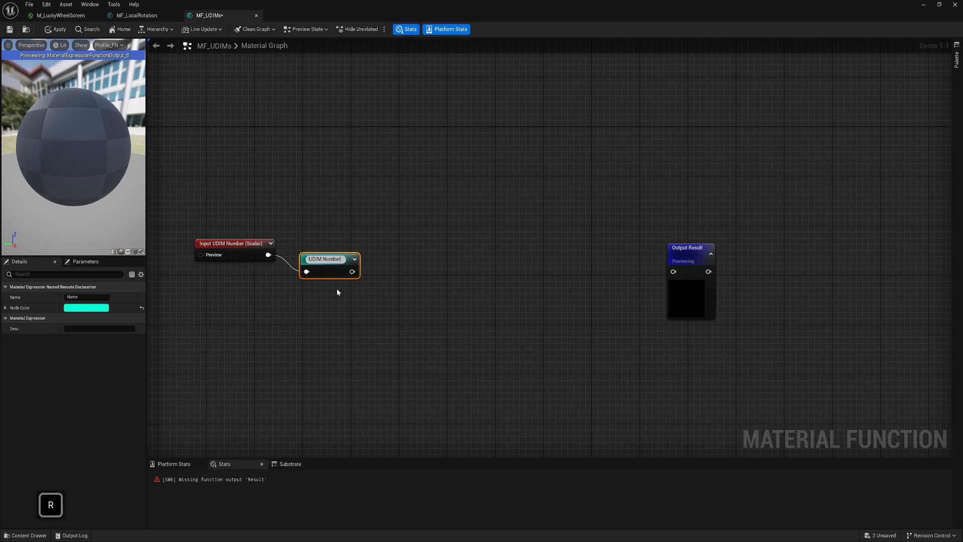
key("Return")
- Add a Subtract node with the UDIM Number reroute as A and 1.0 as B, and line the nodes up in a row
right_click(365, 274)
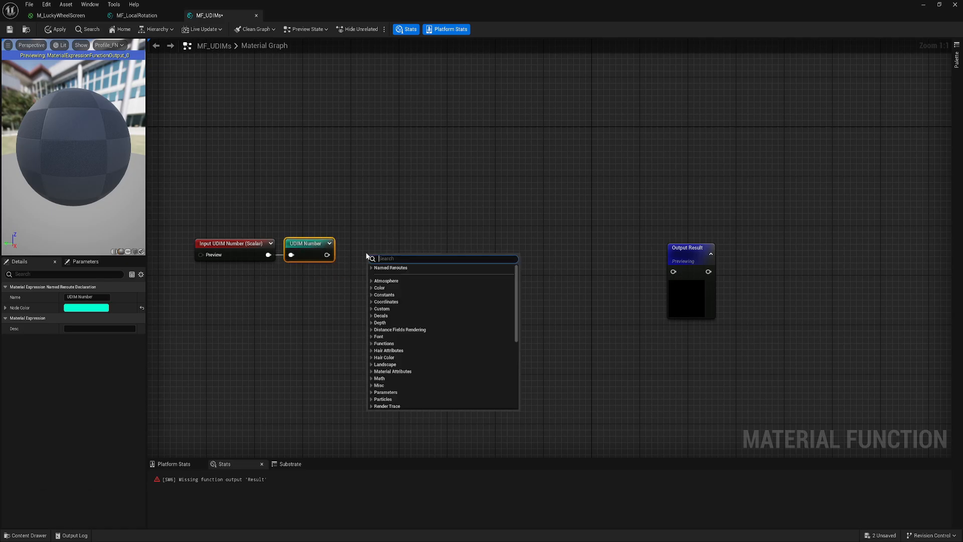
type("subtr")
left_click(396, 275)
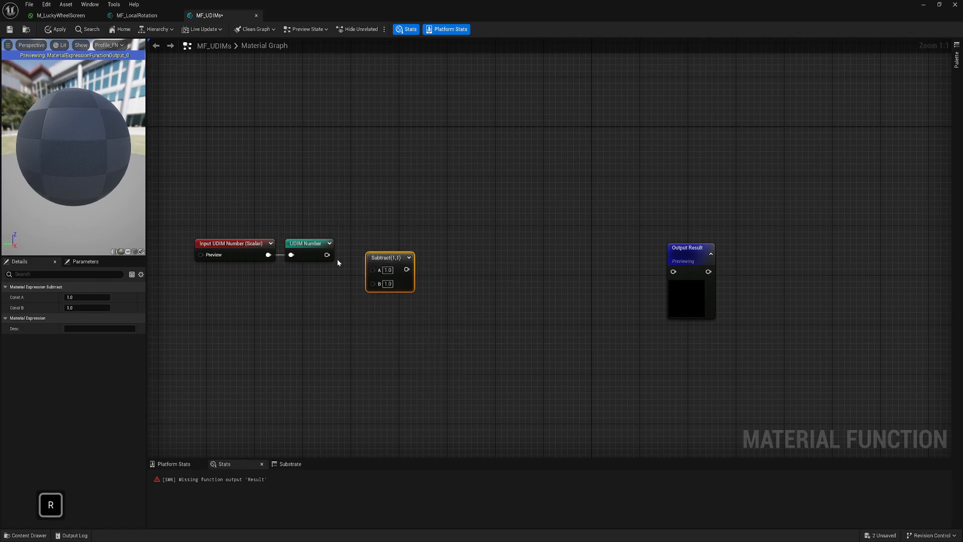
left_click_drag(377, 272, 359, 247)
right_click_drag(261, 206, 343, 231)
left_click_drag(343, 231, 465, 311)
left_click_drag(459, 279, 429, 291)
left_click_drag(310, 308, 279, 287)
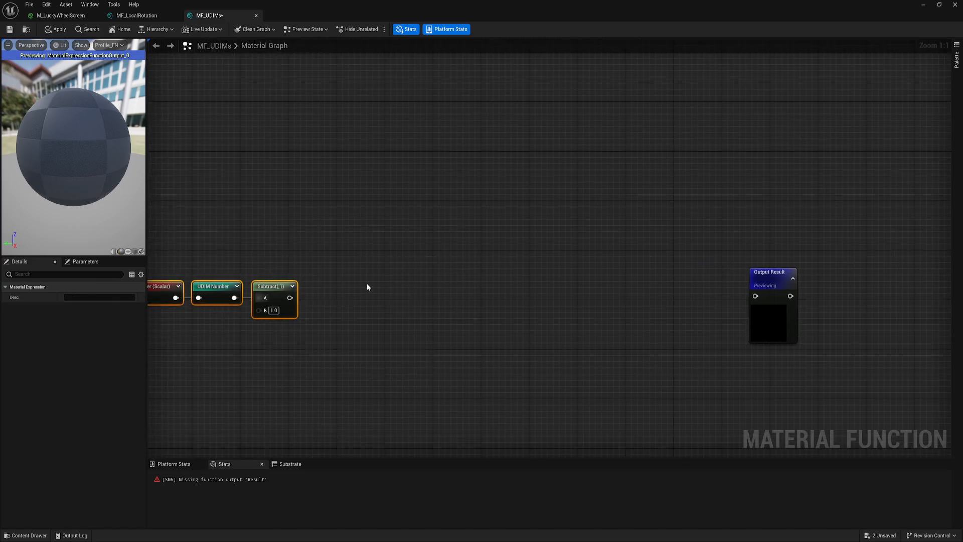
- Add an Append node after the Subtract node and connect the Subtract result to its A input
left_click(369, 284)
right_click_drag(364, 294, 368, 267)
right_click(367, 267)
type("app")
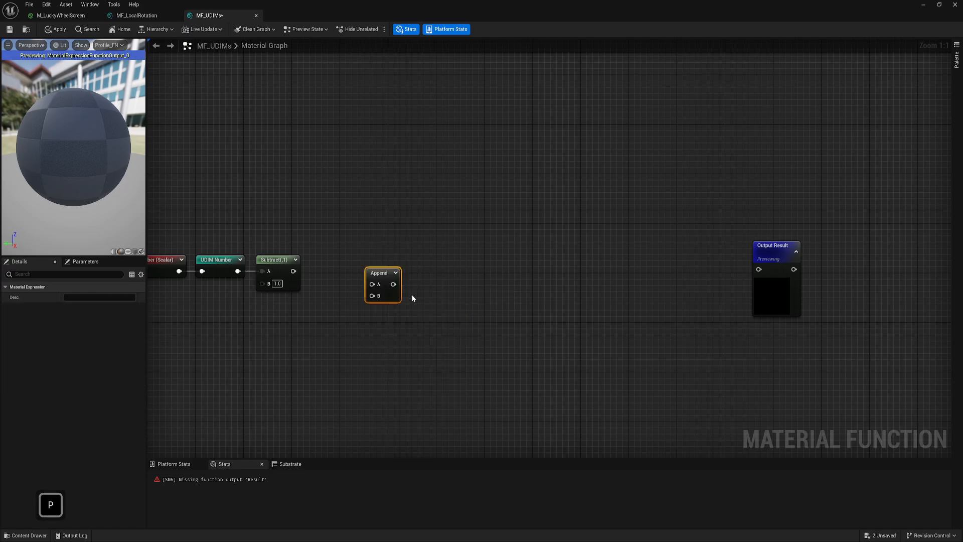
left_click(396, 290)
left_click_drag(293, 271, 372, 267)
- Add a constant of 0.0, connect it to the Append node's B input and place it below the Subtract node
key("1")
left_click(296, 304)
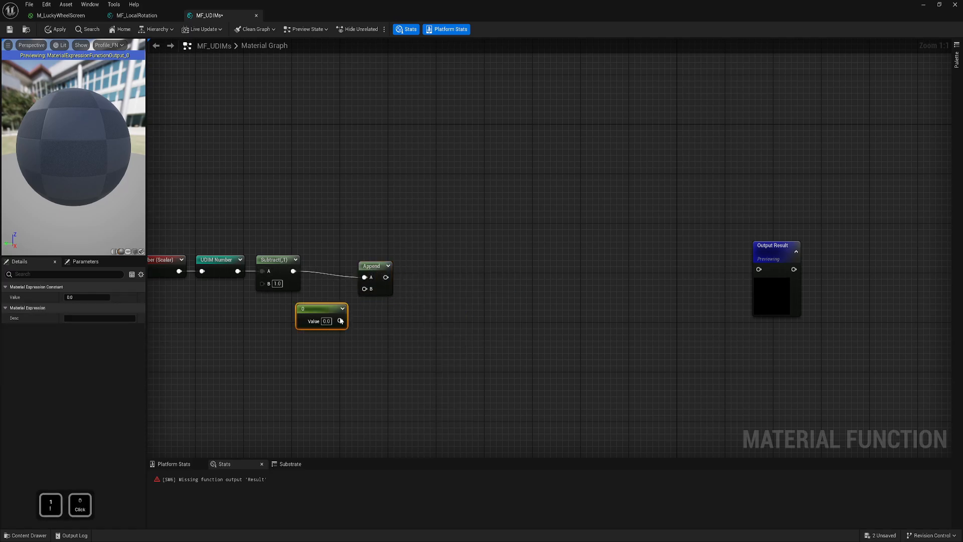
left_click_drag(341, 320, 365, 289)
left_click_drag(314, 308, 279, 303)
- Add a TexCoord node above Append and a second Subtract node that takes TexCoord as A and the Append result as B
key("u")
left_click(431, 232)
left_click_drag(458, 235, 394, 282)
right_click(390, 254)
type("sub")
left_click(413, 288)
right_click_drag(339, 313, 491, 332)
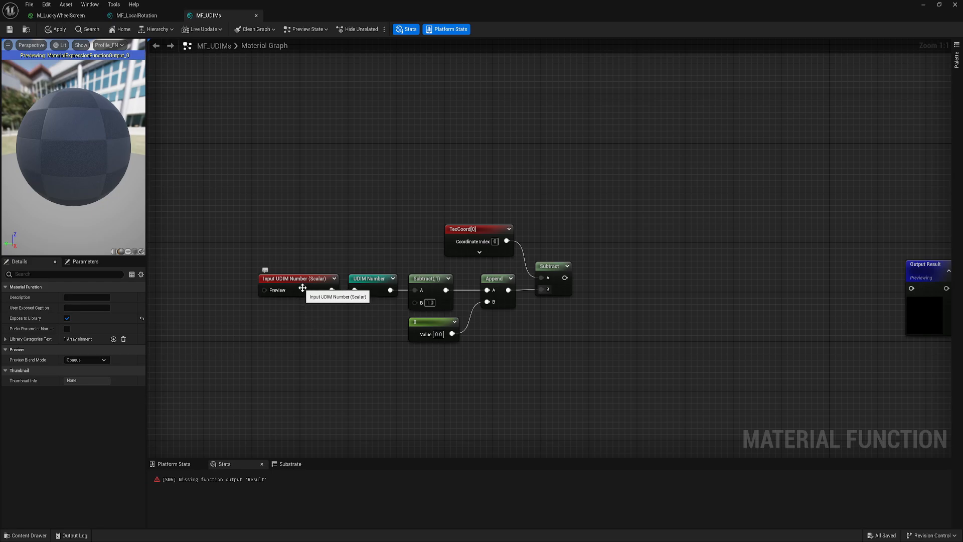
left_click(303, 288)
left_click(430, 278)
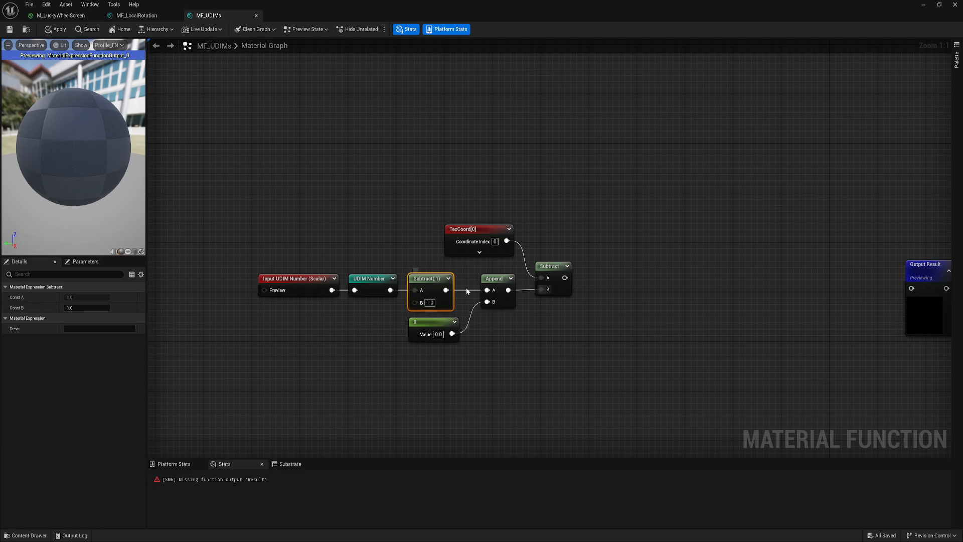
left_click(314, 288)
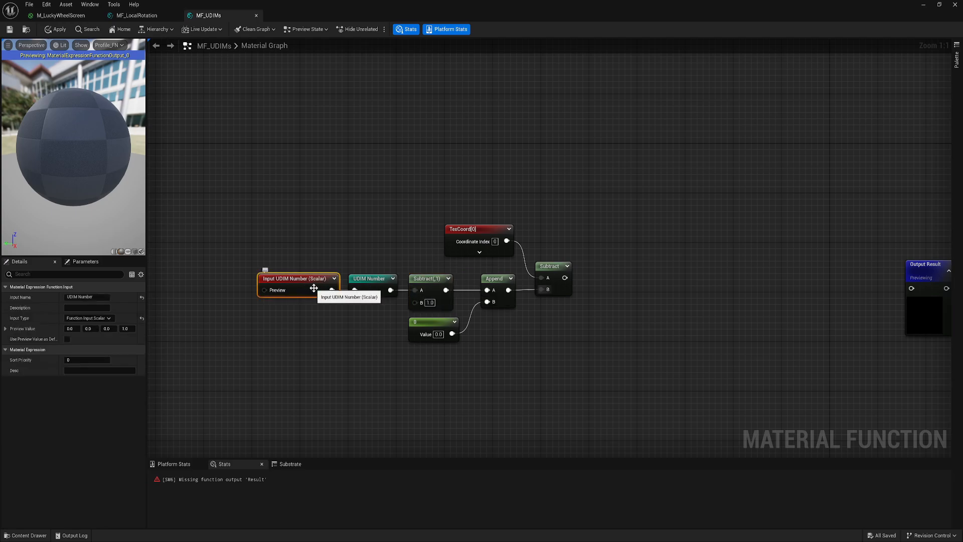
left_click(440, 300)
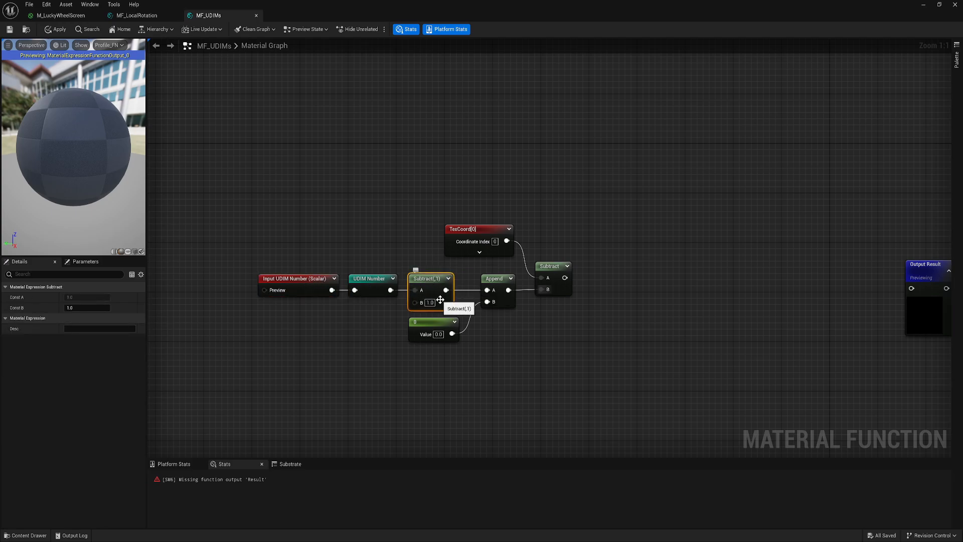
- Add a ScaleUVsByCenter node after the second Subtract and connect the Subtract result to its UVs input
right_click_drag(440, 300, 384, 311)
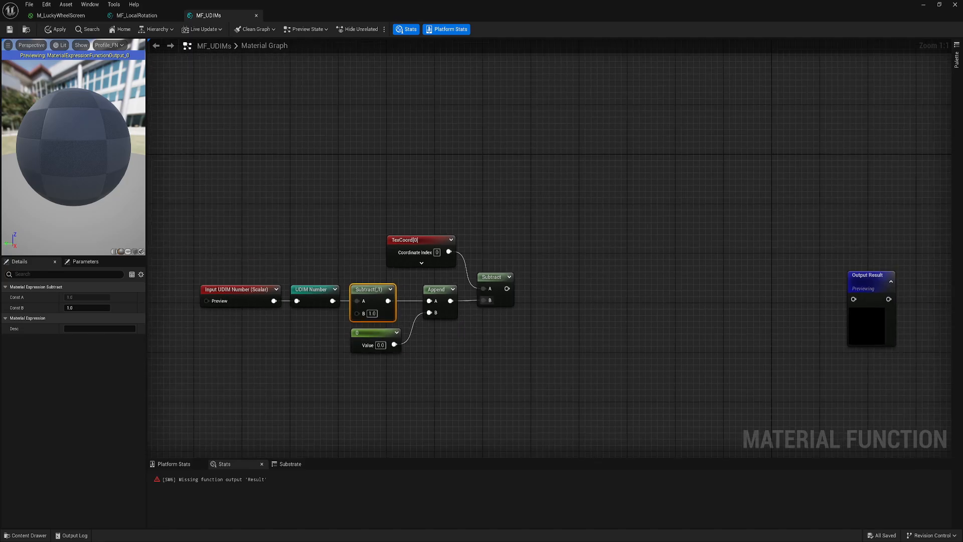
right_click_drag(444, 346, 407, 354)
right_click_drag(526, 296, 485, 293)
right_click(510, 286)
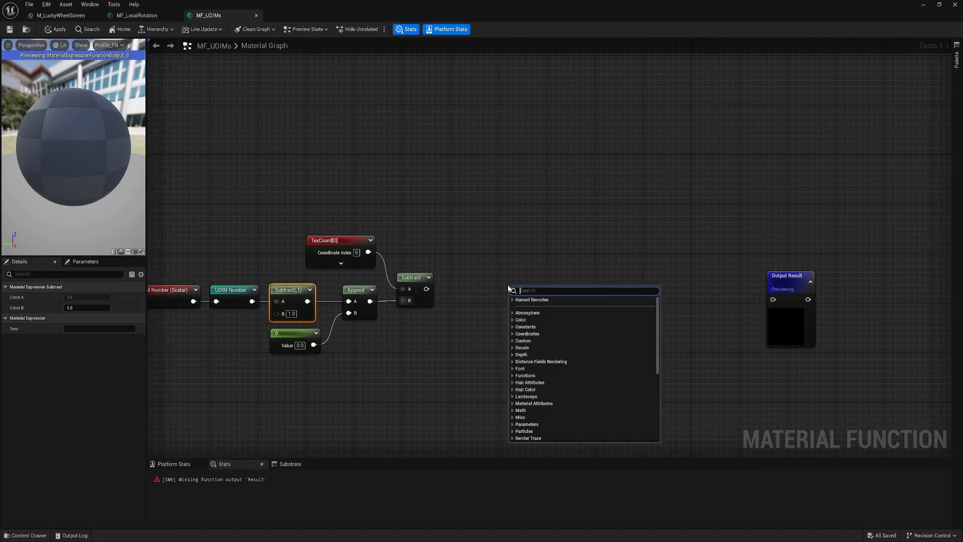
type("scale")
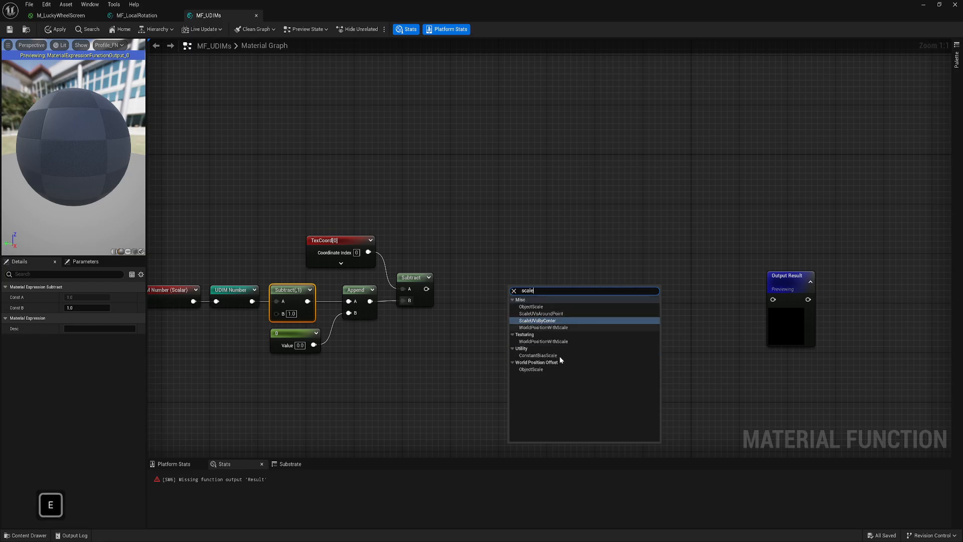
left_click(533, 321)
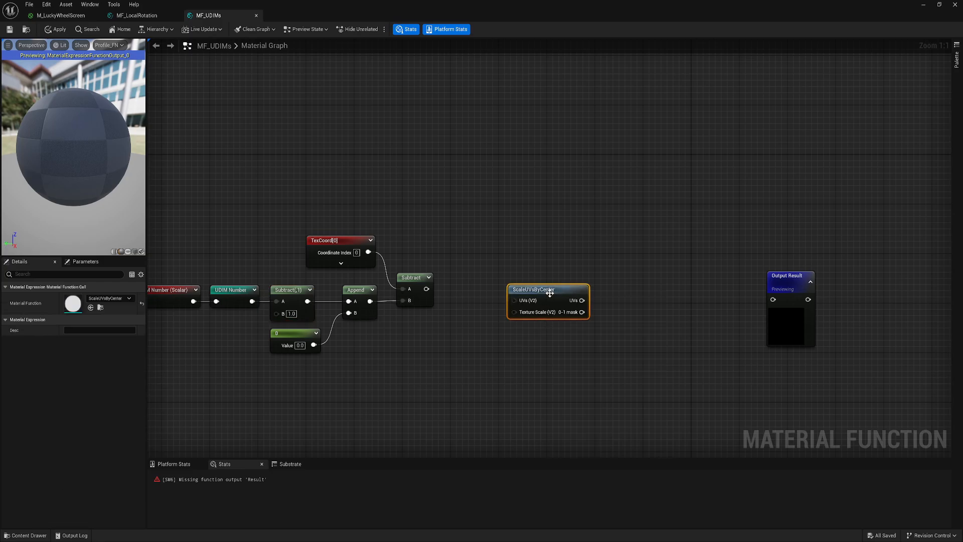
left_click_drag(427, 289, 500, 288)
left_click_drag(533, 279, 504, 281)
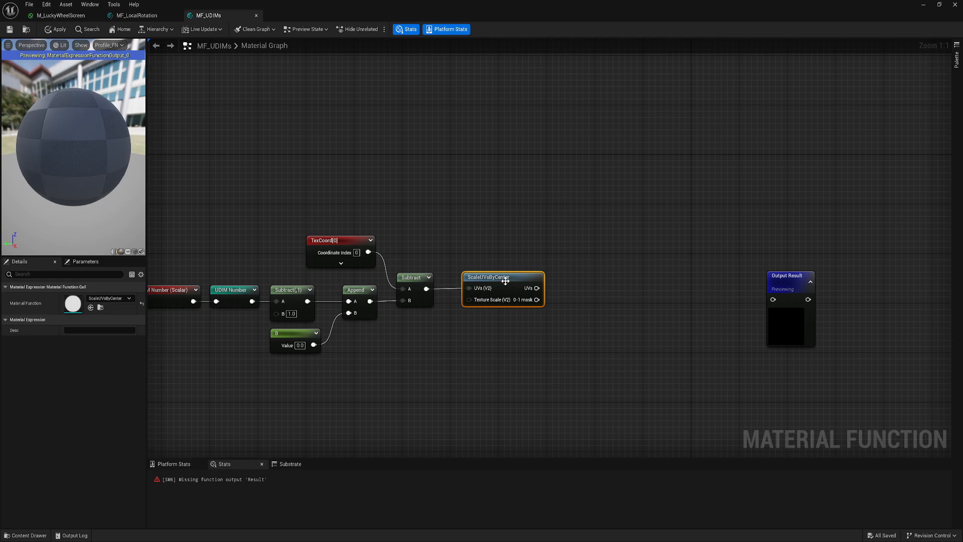
- Add a CustomRotator node after ScaleUVsByCenter and feed the scaled UVs into its UVs input
right_click_drag(608, 283, 486, 297)
right_click(487, 296)
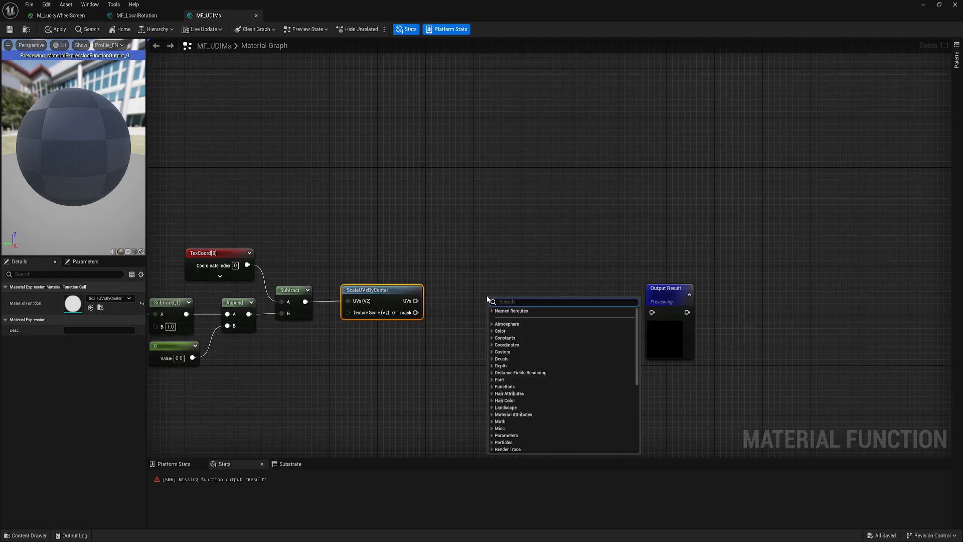
type("custom")
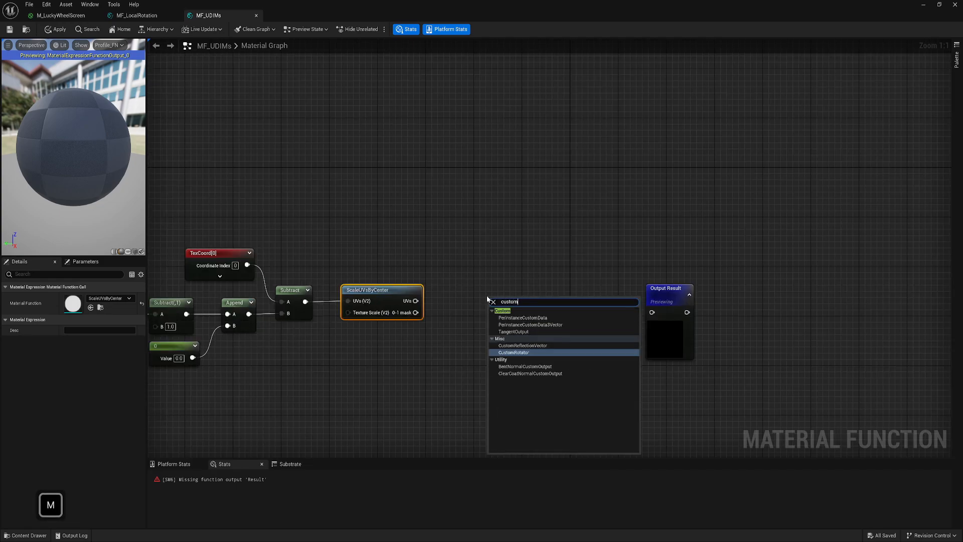
left_click(526, 353)
left_click_drag(416, 301, 513, 292)
right_click_drag(513, 292, 465, 288)
- Connect the CustomRotator's Rotated Values to the function output and rename that output UVs
left_click_drag(523, 297, 631, 280)
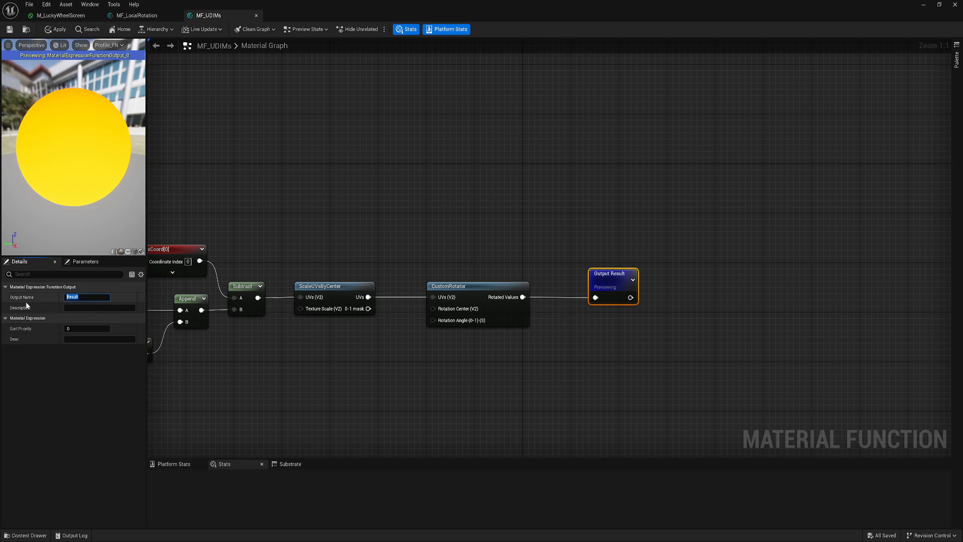
type("UVs")
key("Return")
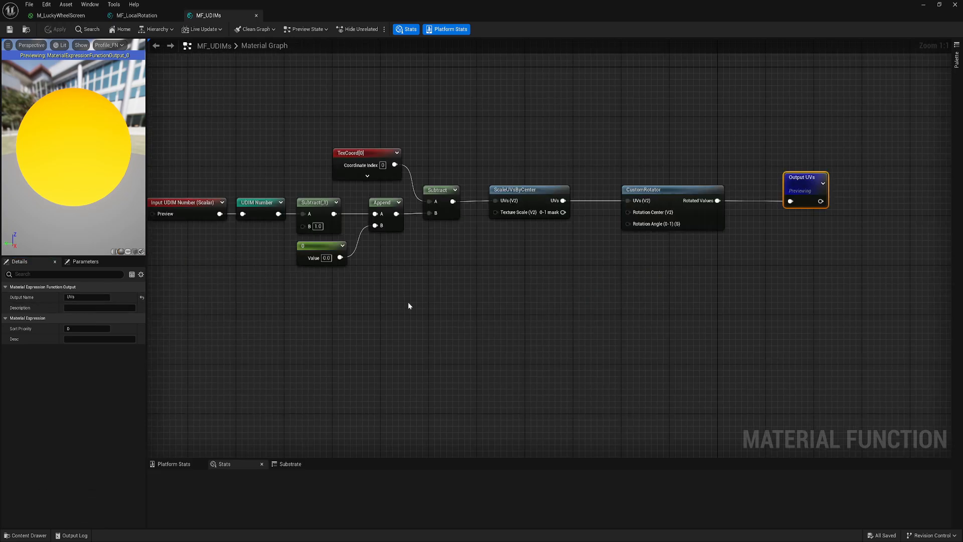
- Add a TimeWithSpeedVariable node below the main chain and connect a 0.5 constant to its Speed input
key("m")
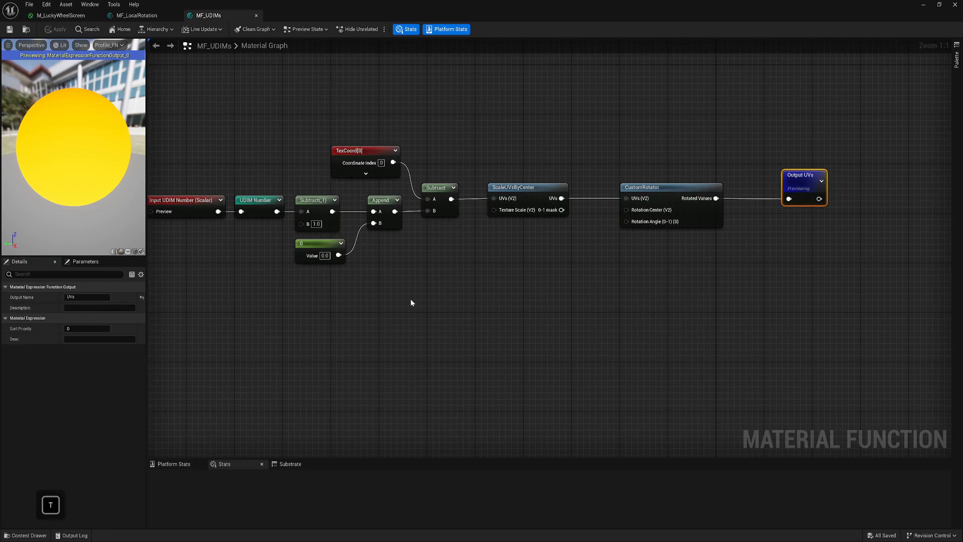
right_click(410, 299)
type("time")
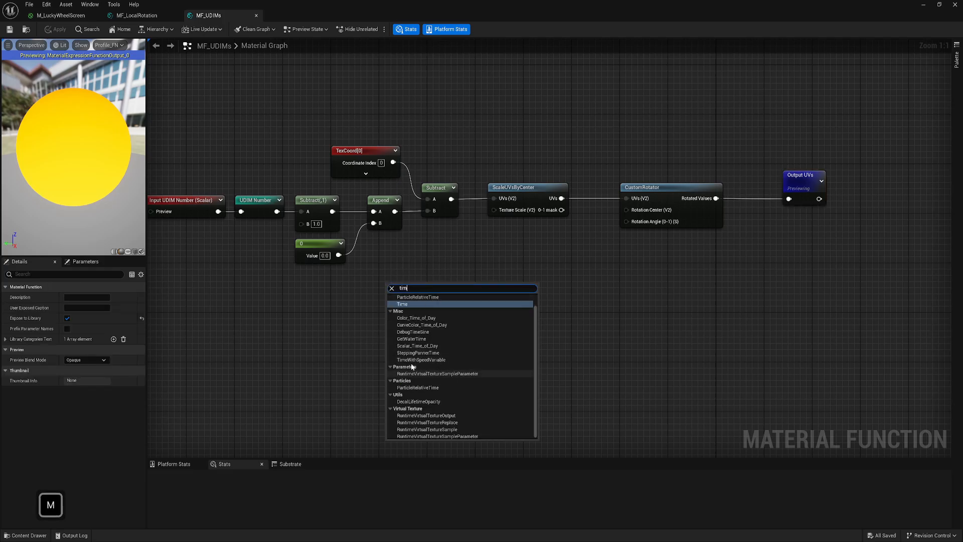
left_click(436, 366)
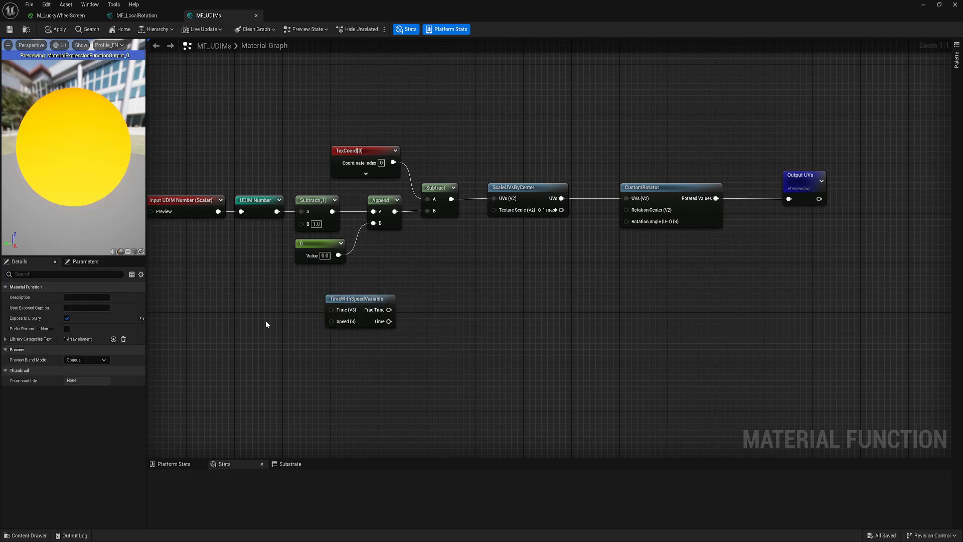
key("1")
left_click(233, 302)
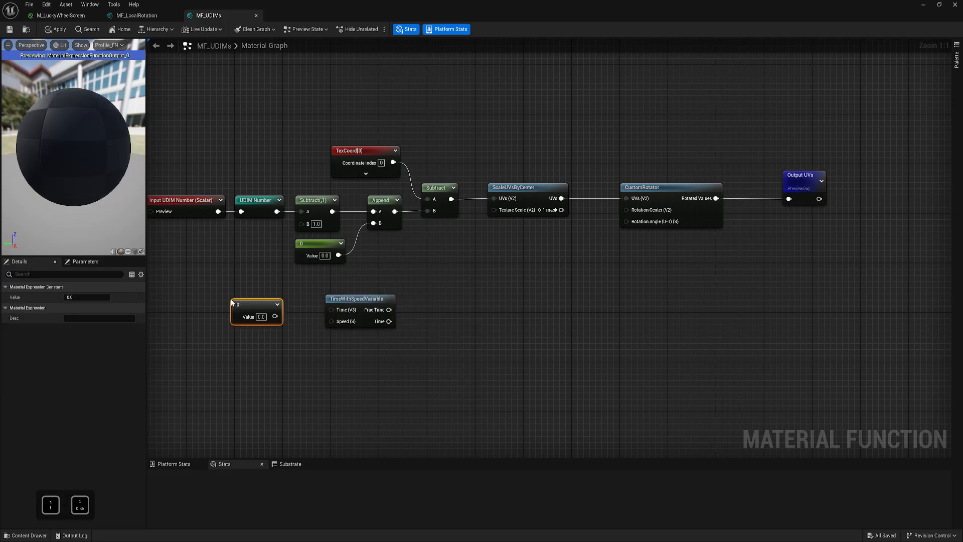
left_click(261, 316)
type("0.5")
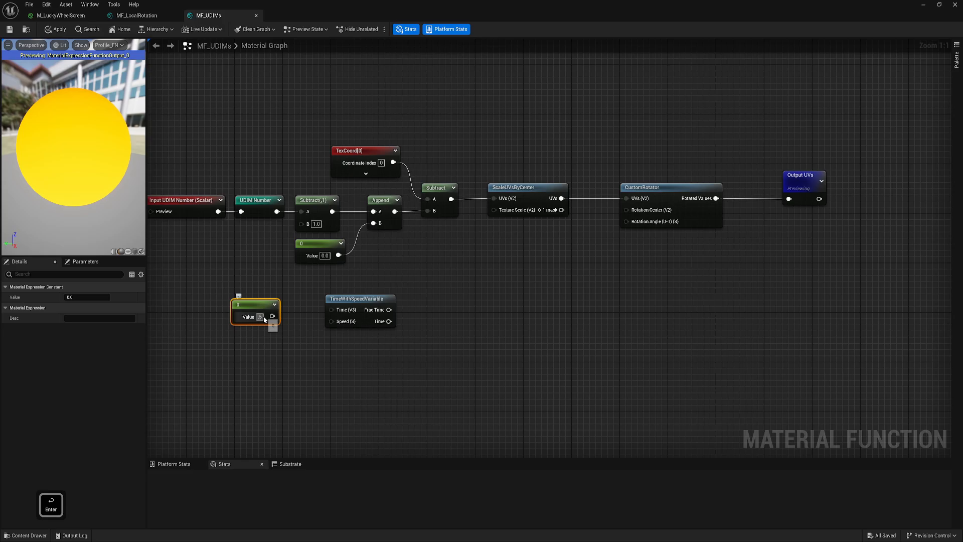
key("Return")
left_click_drag(275, 316, 331, 321)
- Add a Sine_Remapped node beside TimeWithSpeedVariable and connect Frac Time to its Sine Phase input
right_click(384, 312)
type("sin")
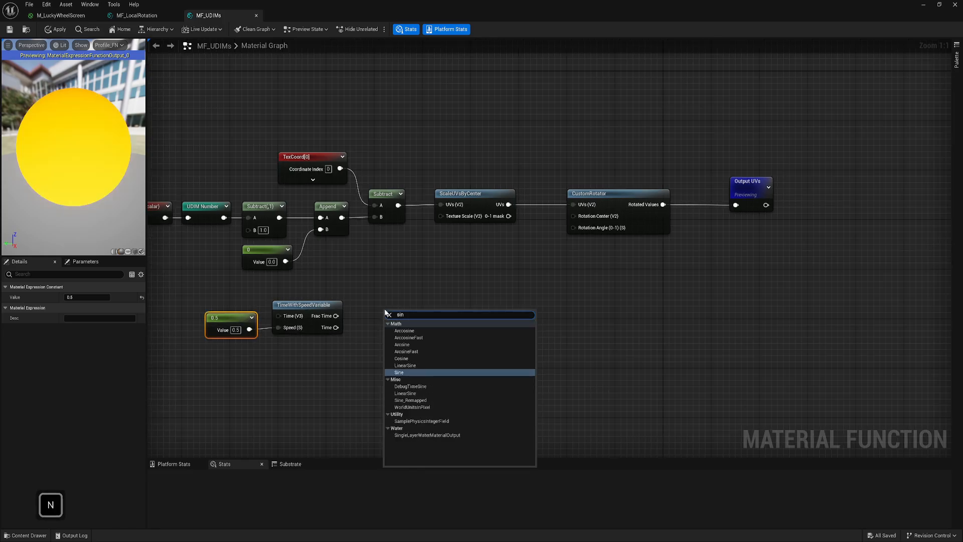
left_click(421, 401)
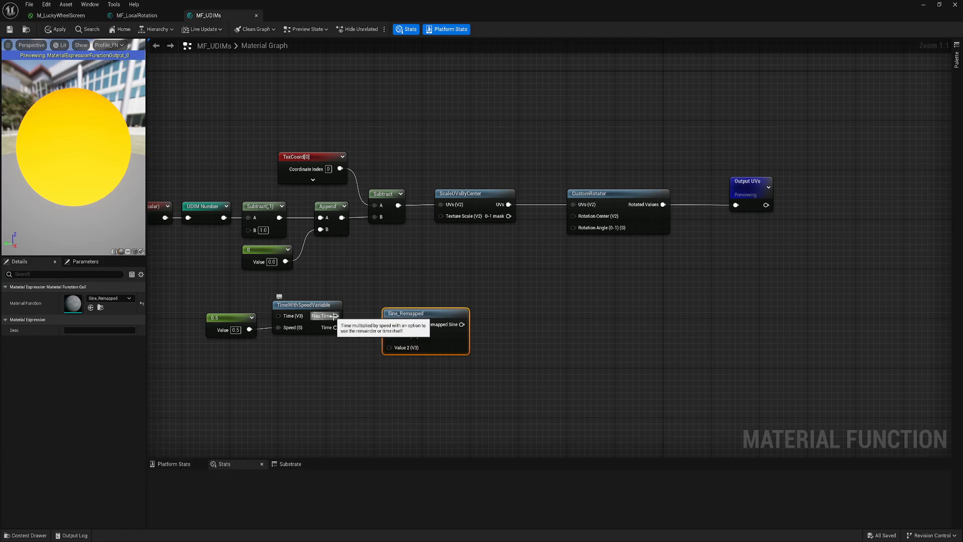
left_click_drag(335, 316, 392, 309)
- Add two constants below TimeWithSpeedVariable and connect them to Value 1 and Value 2 of Sine_Remapped
left_click(305, 350)
left_click(315, 384)
left_click_drag(340, 354, 324, 347)
left_click_drag(337, 388, 362, 327)
left_click_drag(362, 339, 334, 392)
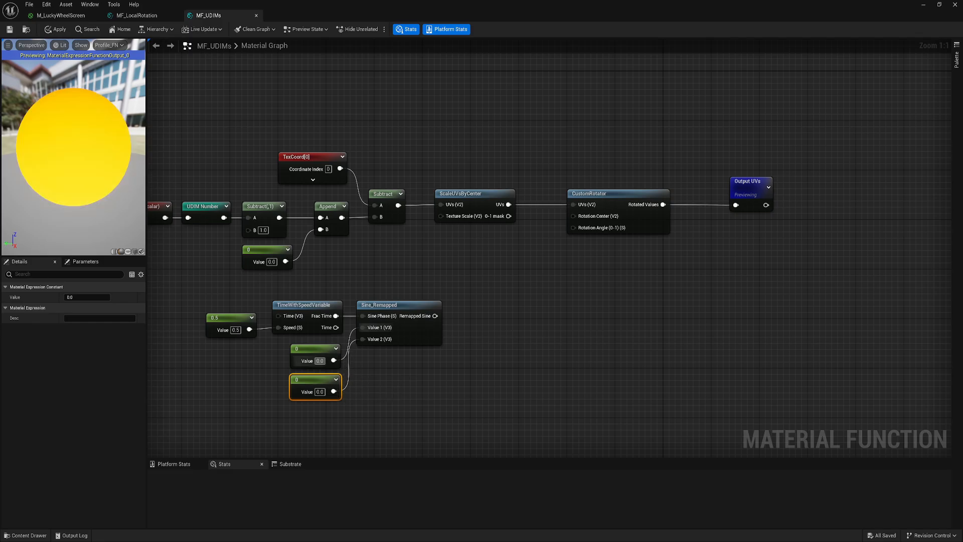
- Set the constant feeding Value 1 to 0.4 and the one feeding Value 2 to 0.75
left_click(320, 361)
type("0.5")
key("Return")
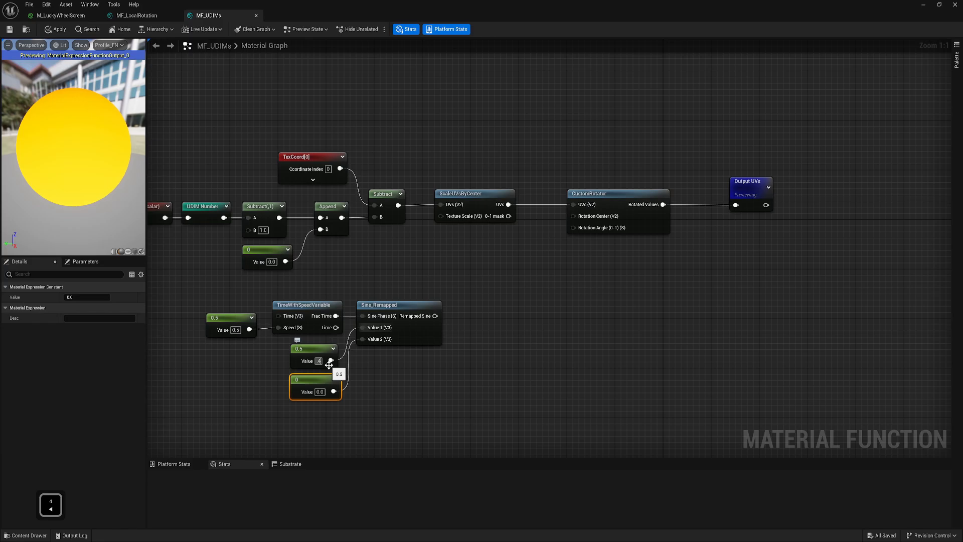
left_click(319, 392)
type("7")
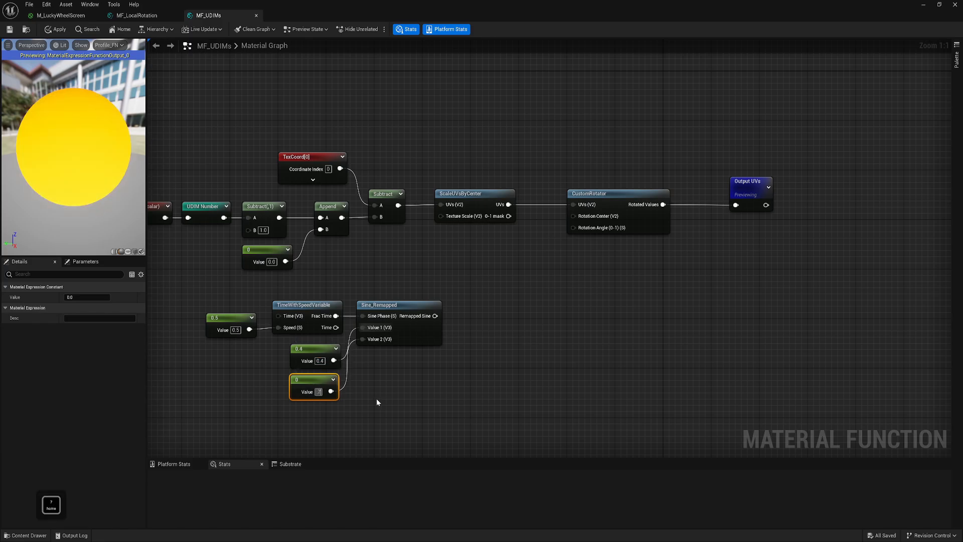
type("5")
- Add a Lerp node with Remapped Sine connected to B and set its A value to 0.75
left_click(477, 304)
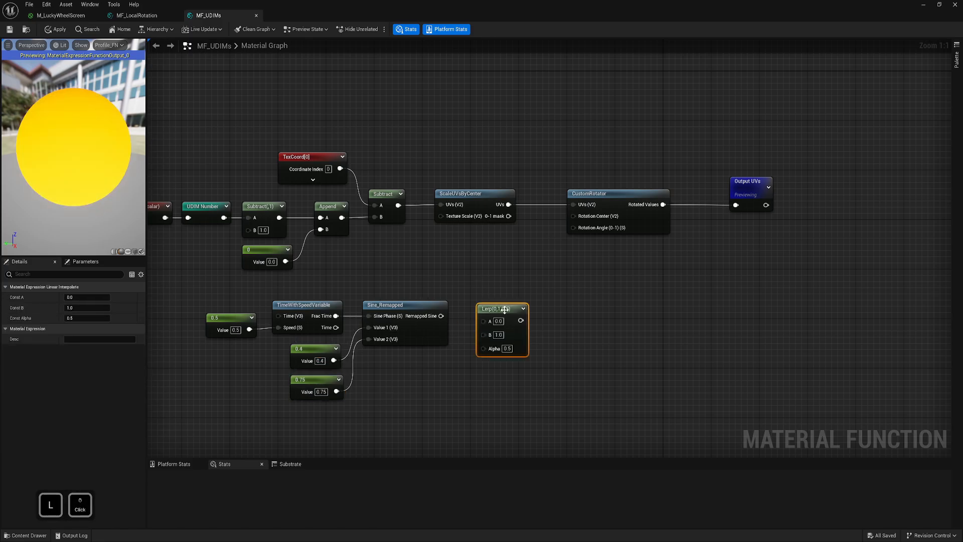
left_click_drag(505, 310, 503, 289)
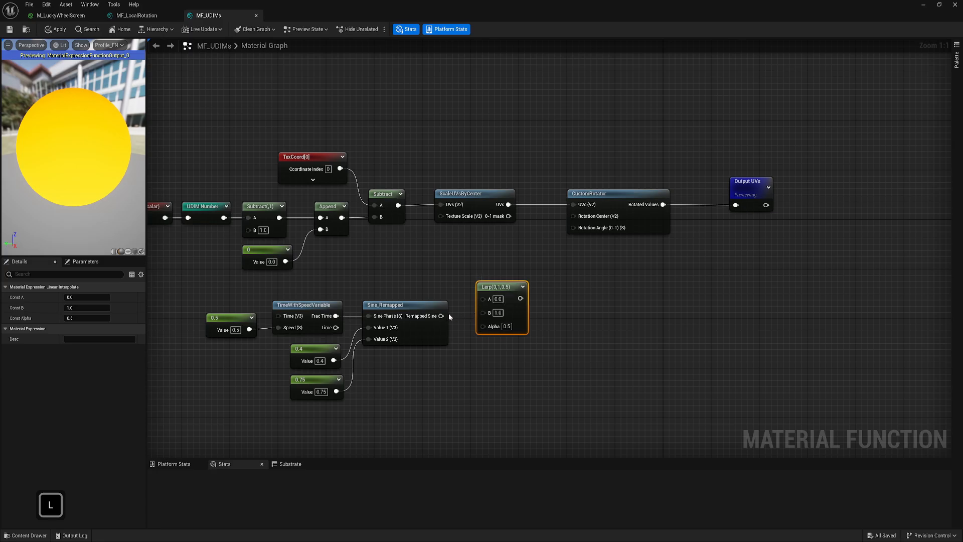
left_click_drag(441, 316, 516, 314)
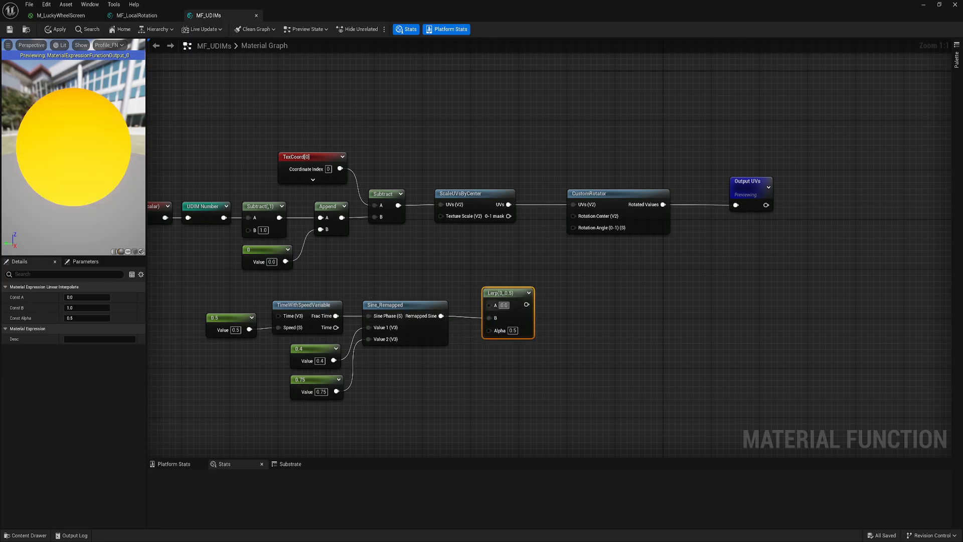
left_click(504, 305)
type("0.75")
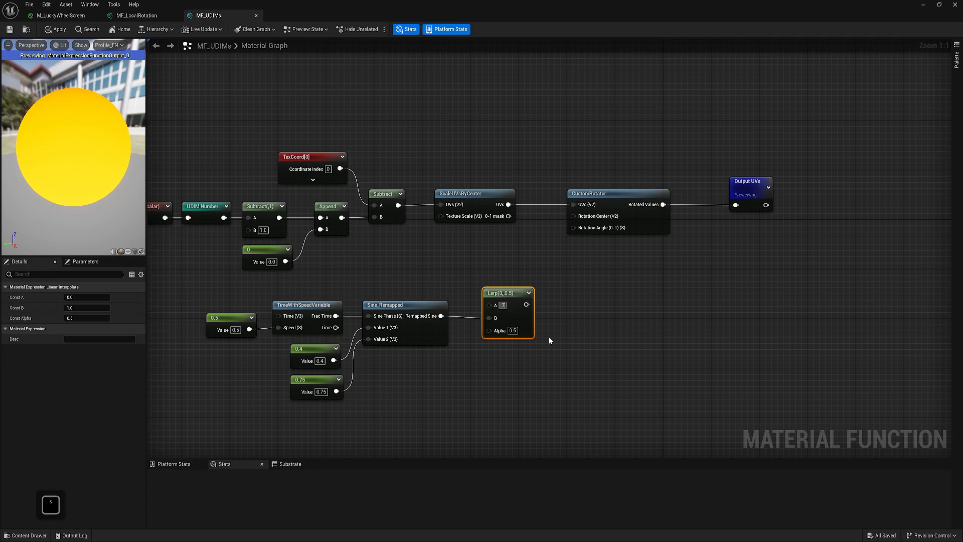
key("Return")
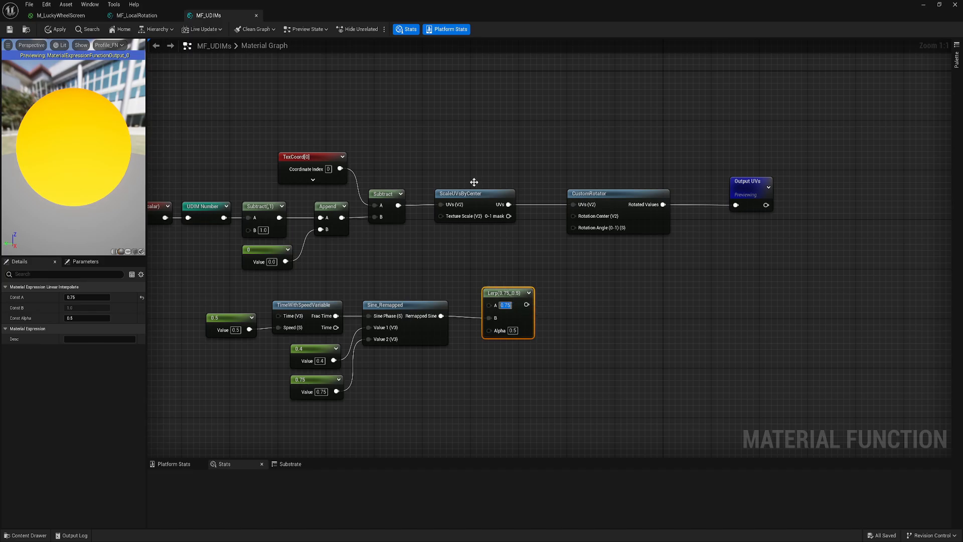
- Examine the hexagon slots on the wheel in the level alongside the pulsing scale nodes of MF_UDIMs
left_click_drag(358, 11, 746, 284)
key("d")
key("w")
right_click_drag(387, 294, 327, 294)
key("s")
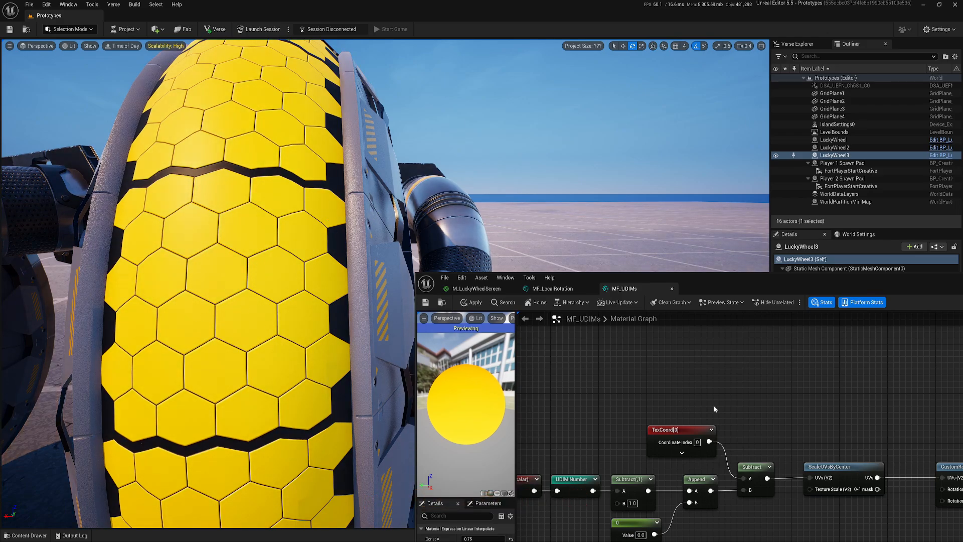
right_click_drag(785, 410, 655, 320)
right_click_drag(808, 481, 775, 440)
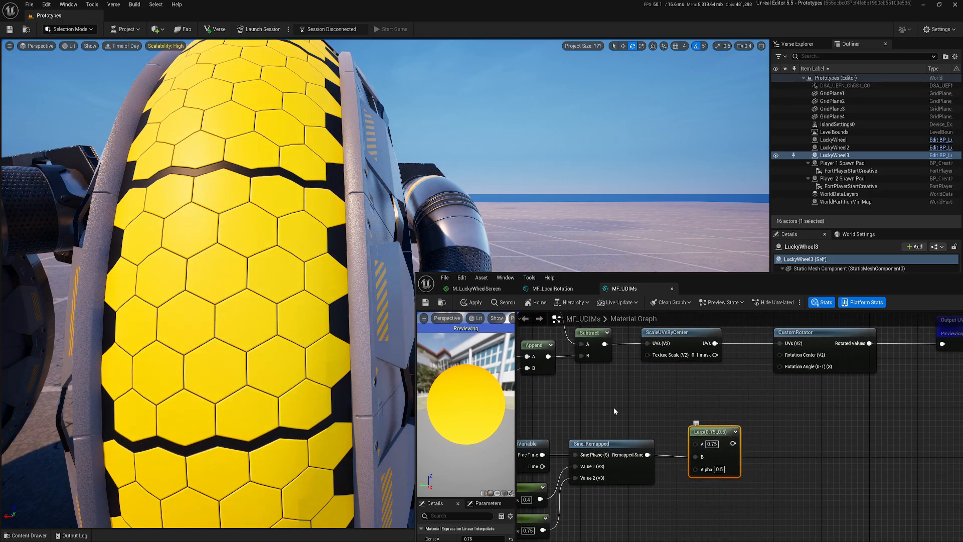
right_click_drag(574, 503, 672, 444)
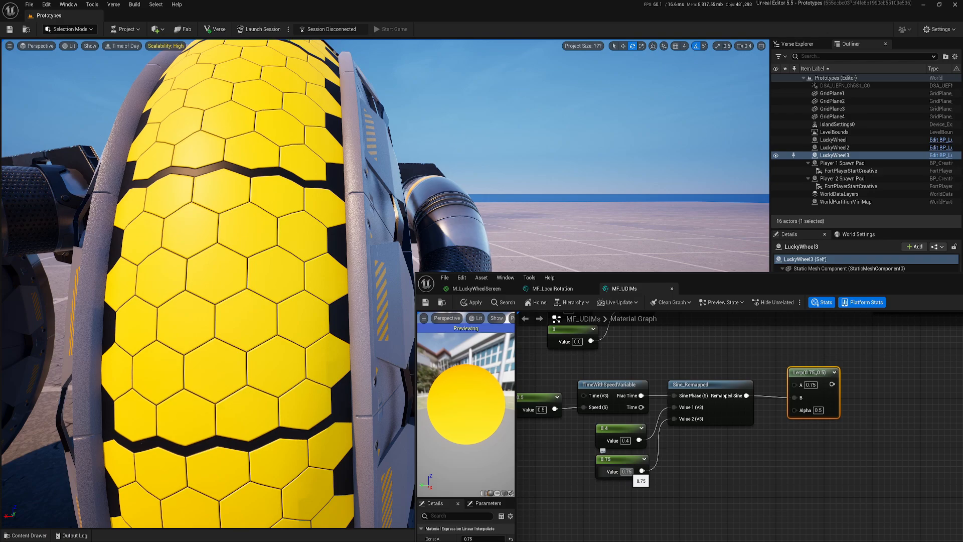
right_click_drag(641, 471, 598, 527)
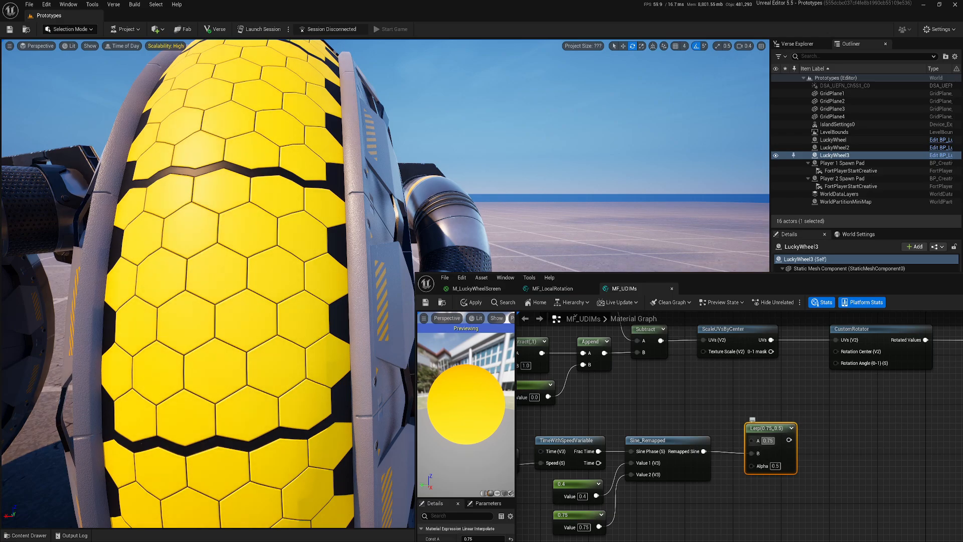
left_click_drag(718, 281, 606, 1)
right_click_drag(467, 215, 628, 275)
right_click_drag(526, 280, 579, 315)
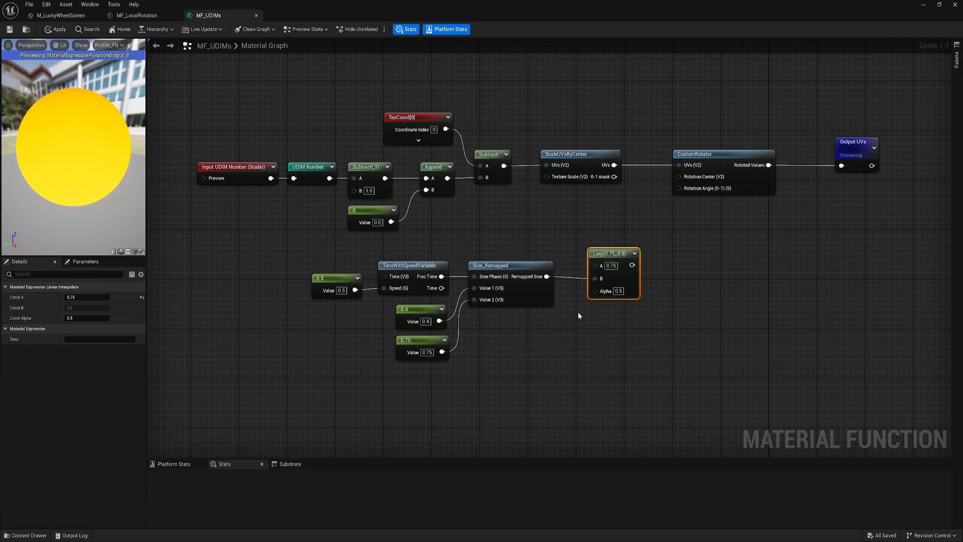
right_click_drag(528, 235, 542, 284)
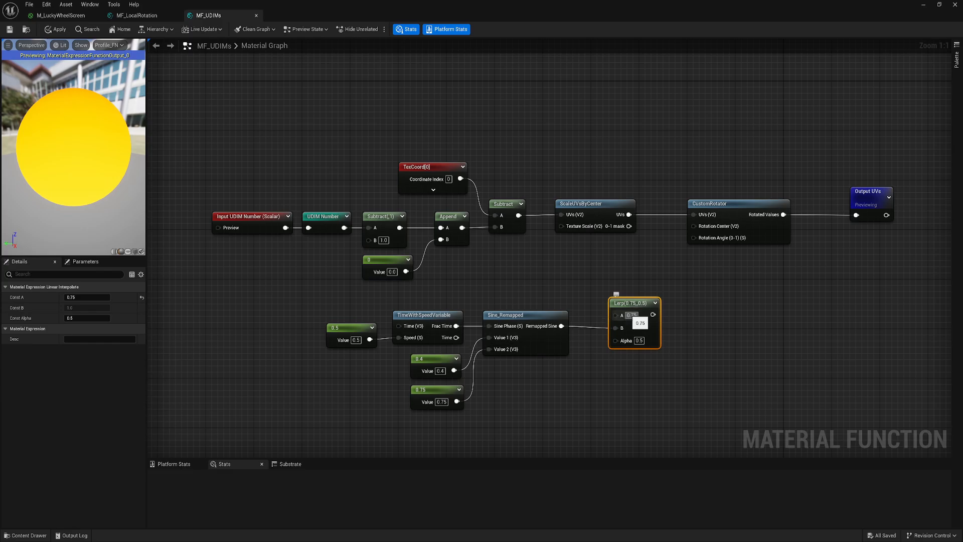
- Connect the Lerp result to ScaleUVsByCenter's Texture Scale input and shift the time, sine and Lerp nodes back beneath the main chain
right_click_drag(734, 325, 660, 320)
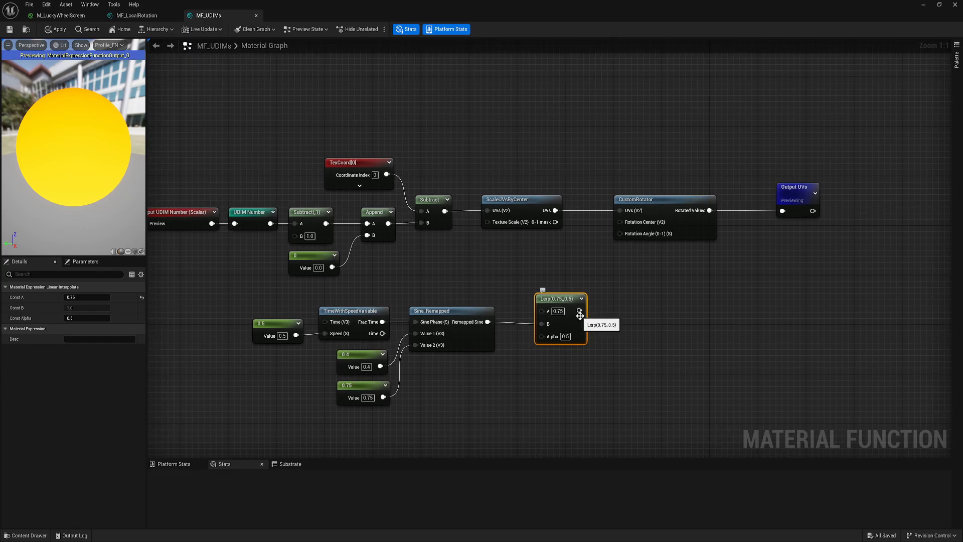
left_click_drag(580, 311, 487, 222)
left_click_drag(277, 308, 589, 391)
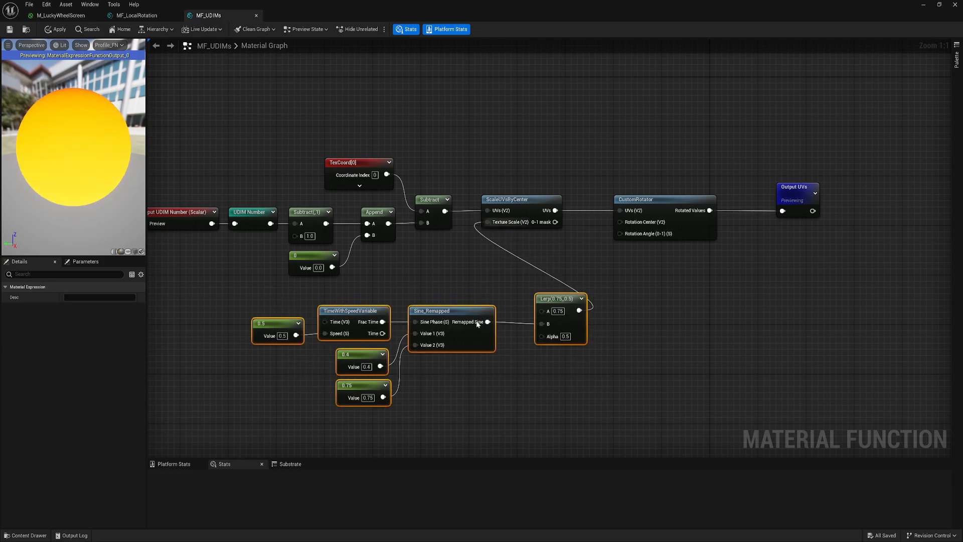
left_click_drag(578, 322, 441, 309)
left_click(396, 261)
- Add an If node and place it in the empty area above the main node chain
right_click_drag(368, 216, 518, 282)
right_click_drag(465, 185, 467, 245)
right_click(461, 181)
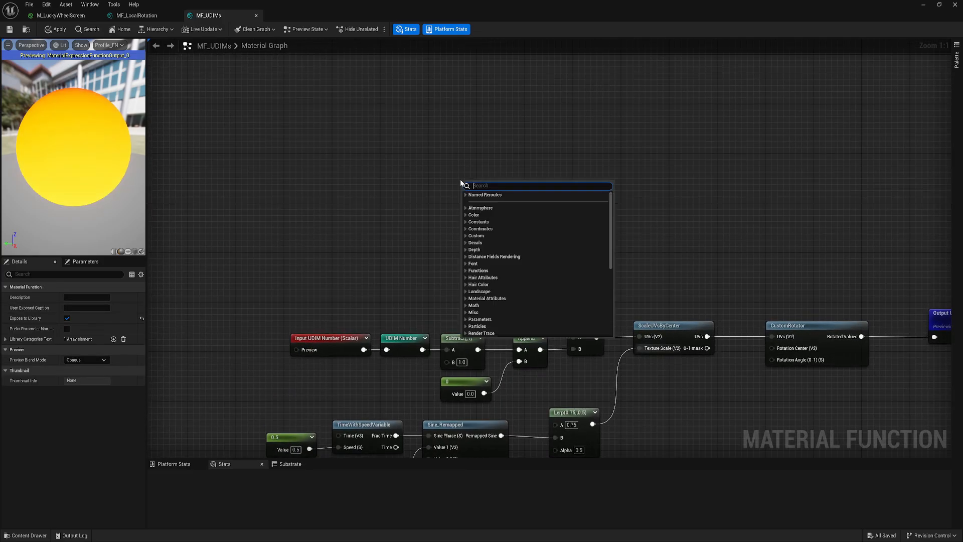
type("if")
left_click(476, 200)
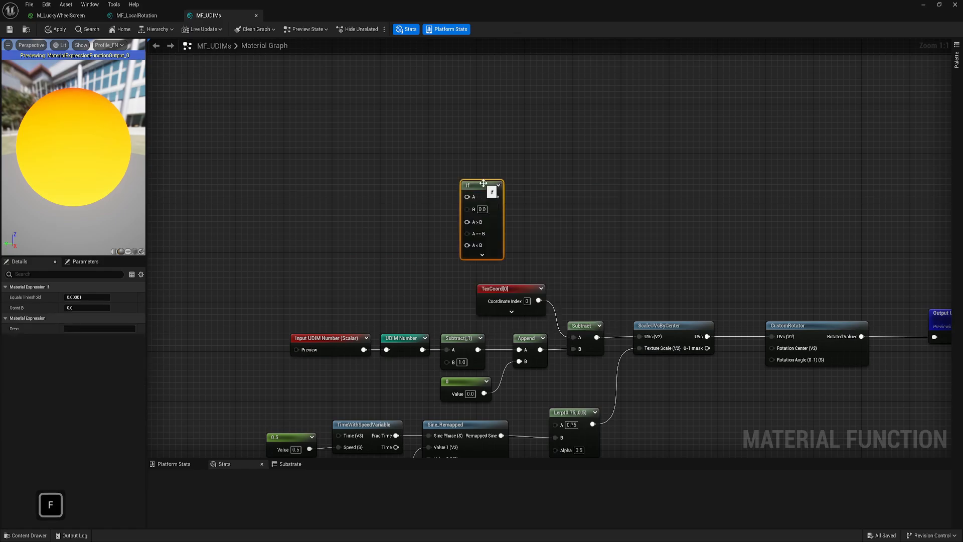
left_click_drag(491, 189, 430, 144)
left_click(490, 163)
right_click_drag(490, 164, 560, 176)
- Duplicate the UDIM Number scalar input, place the copy beside the If node, and rename it "Win Slot"
left_click(396, 350)
key("ctrl+c")
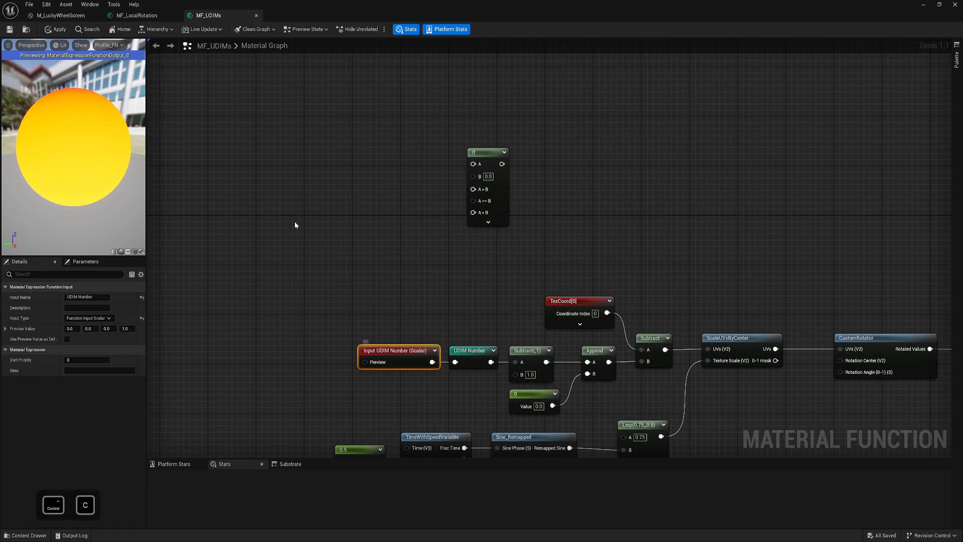
key("ctrl+v")
left_click_drag(296, 224, 345, 146)
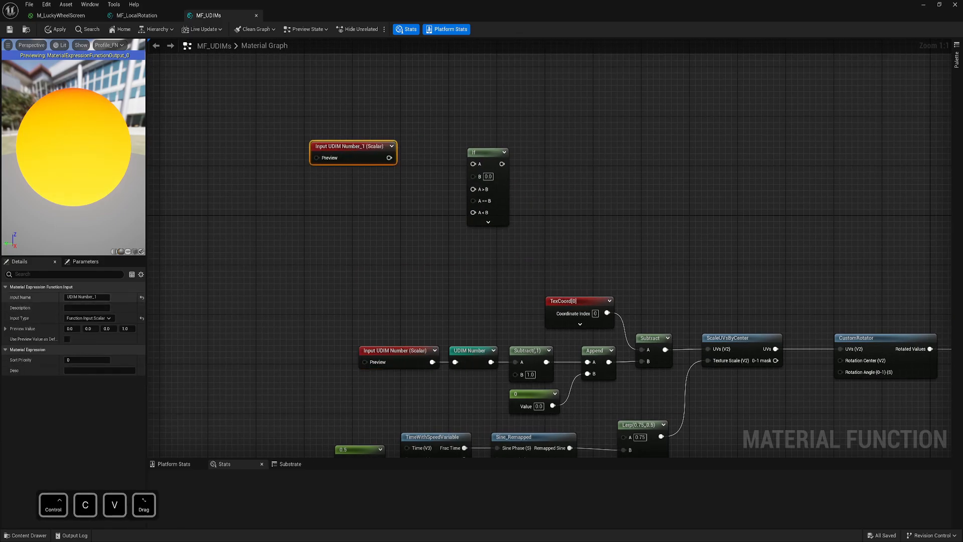
left_click(85, 297)
type("Win Slot")
key("Return")
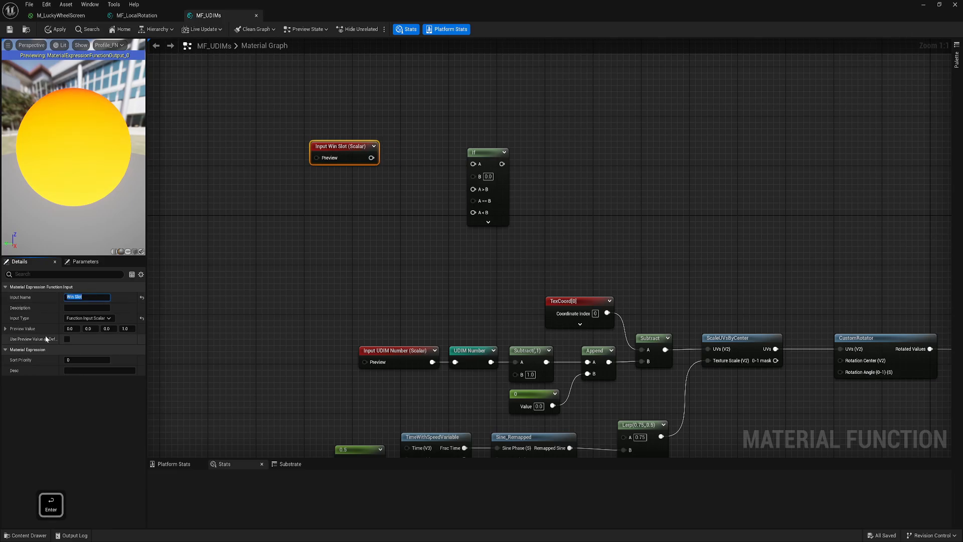
- Enable Use Preview Value as Default on the Win Slot input and connect it to the If node's A input
left_click(68, 340)
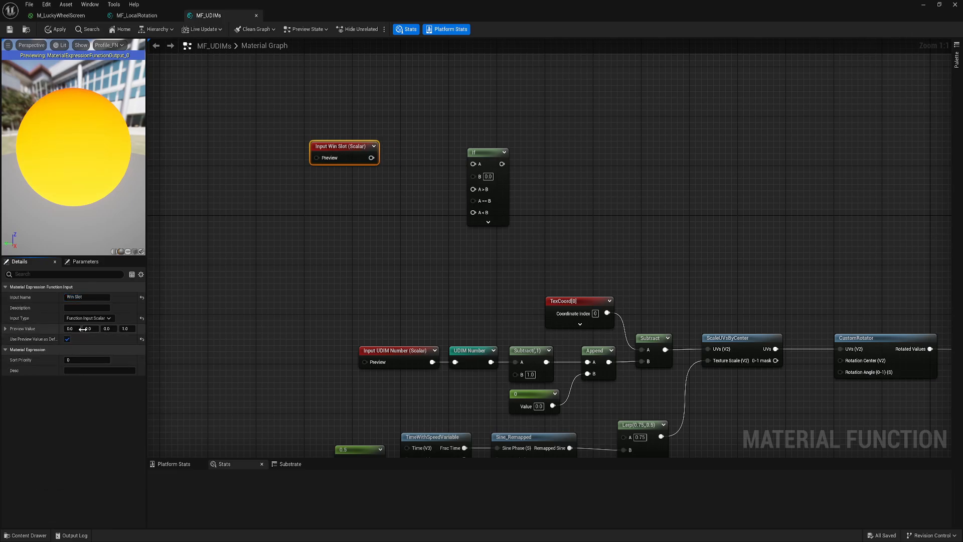
right_click_drag(327, 248, 303, 288)
left_click_drag(348, 198, 385, 200)
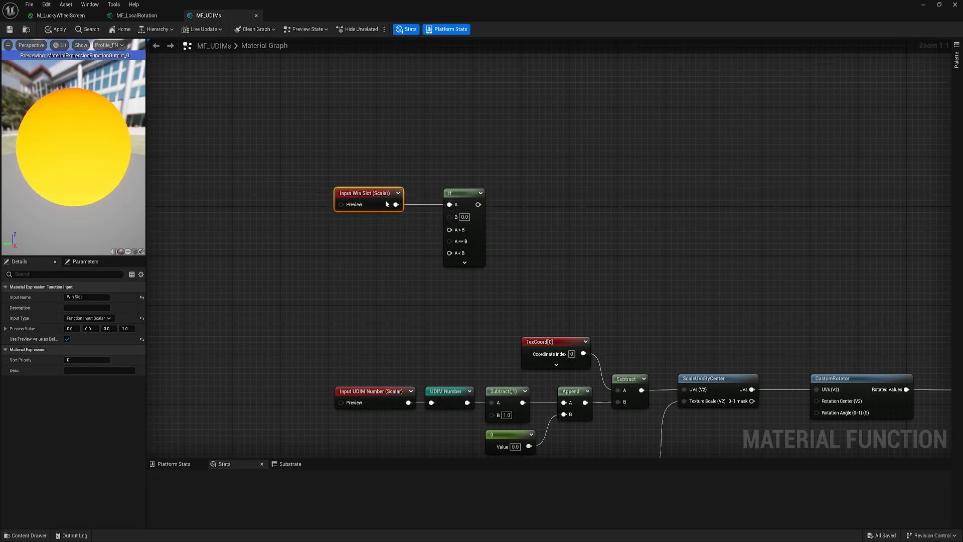
- Add a UDIM Number named reroute usage beneath the Win Slot input, connected to the If node's B input
left_click(391, 282)
right_click_drag(391, 283, 375, 250)
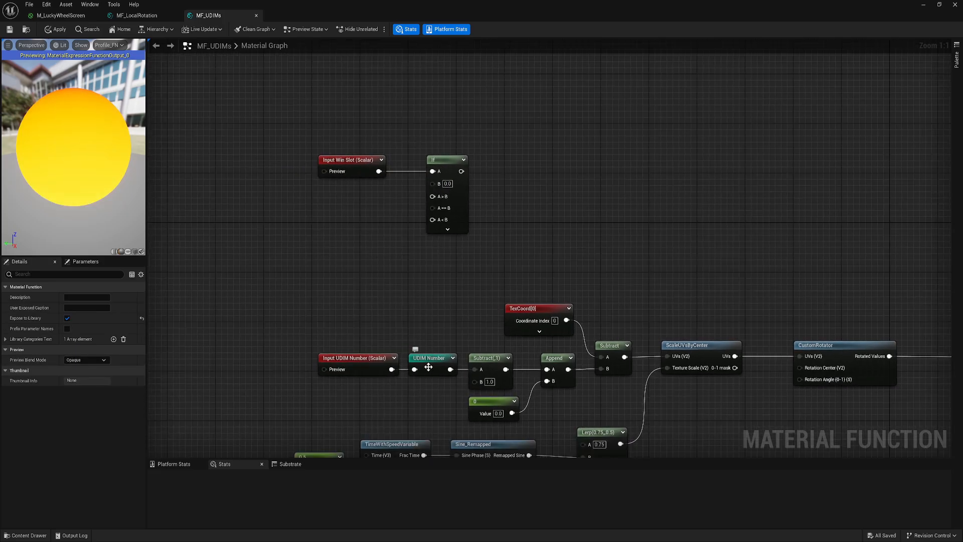
left_click(428, 368)
left_click(399, 304)
left_click_drag(432, 184, 365, 200)
type("udim")
key("Return")
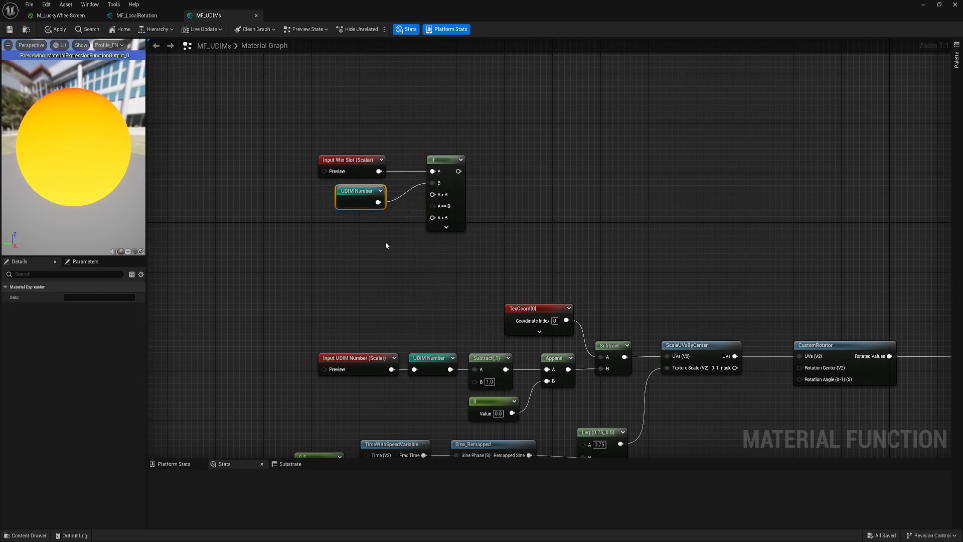
- Add two constants of 0 beneath the UDIM Number reroute and connect the lower one to the If node's A > B input
left_click(371, 262)
left_click(369, 218)
left_click_drag(391, 263, 433, 194)
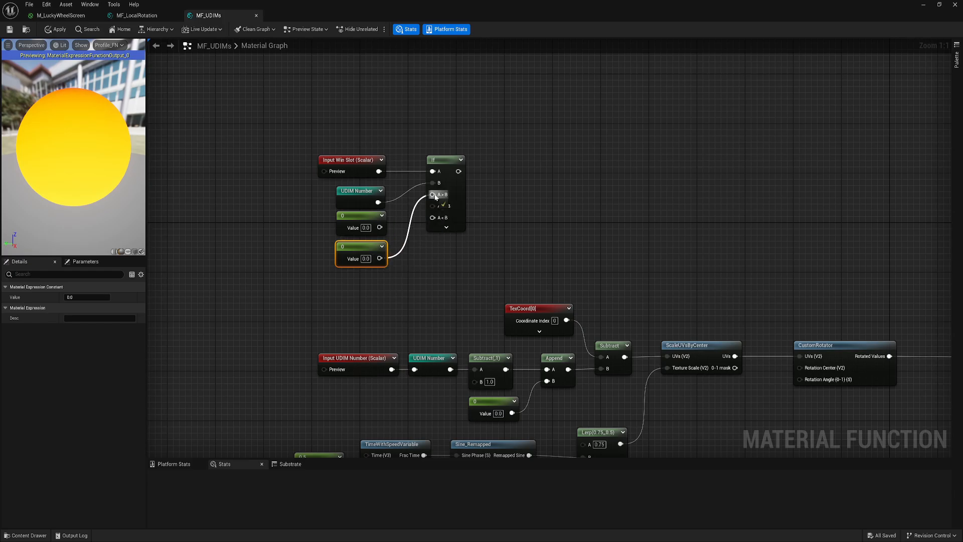
- Wire the 0 constant to the If node's A<B, set the other constant to 1 and wire it to A==B
left_click_drag(380, 259, 432, 217)
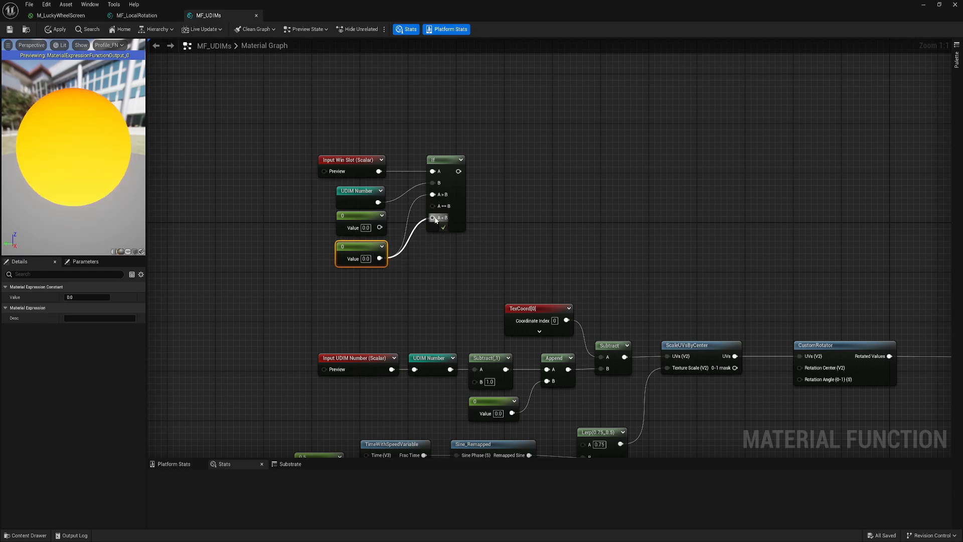
left_click(366, 227)
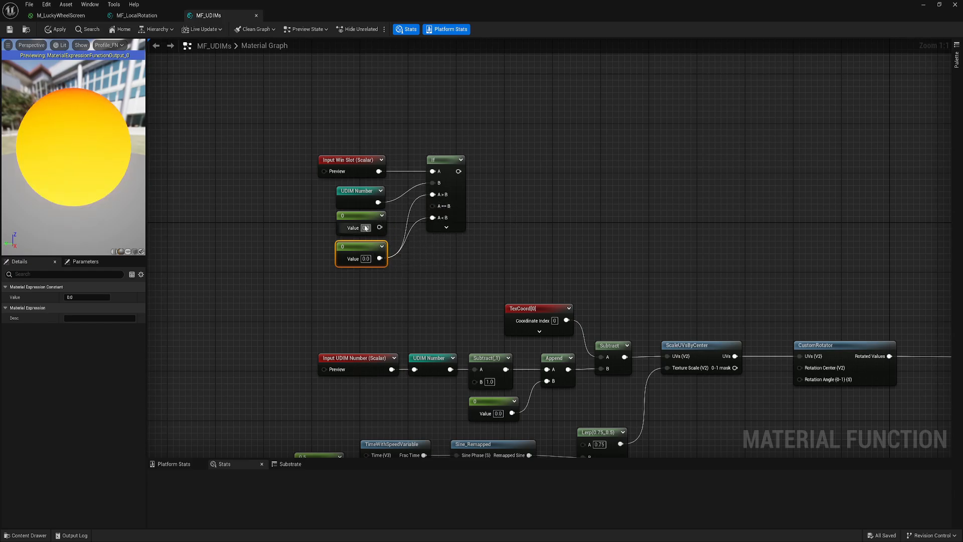
type("1")
left_click(373, 223)
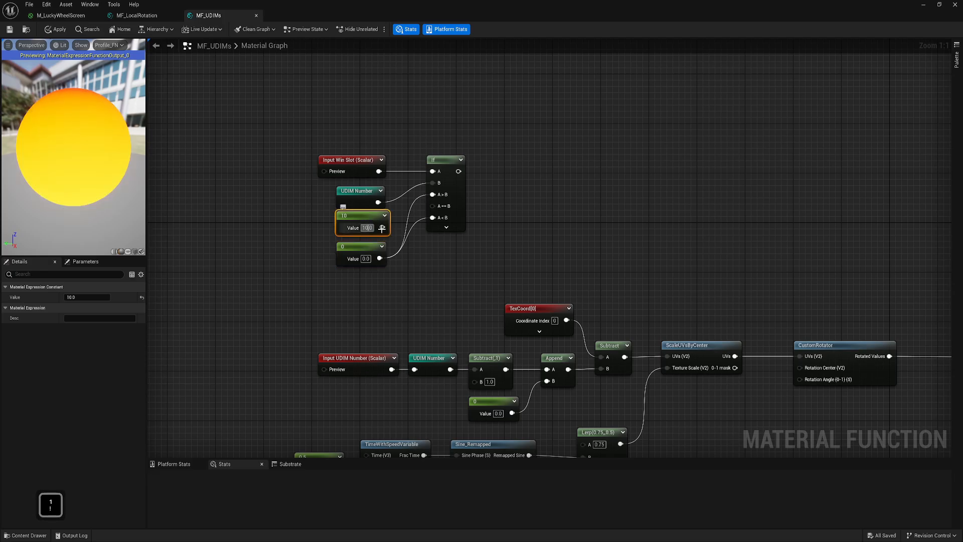
left_click_drag(380, 227, 434, 210)
left_click(497, 256)
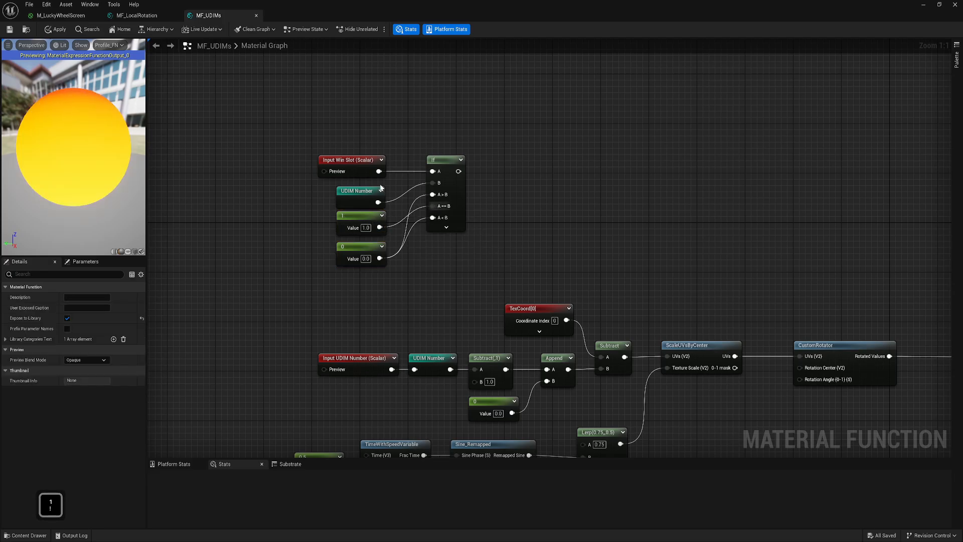
left_click(361, 167)
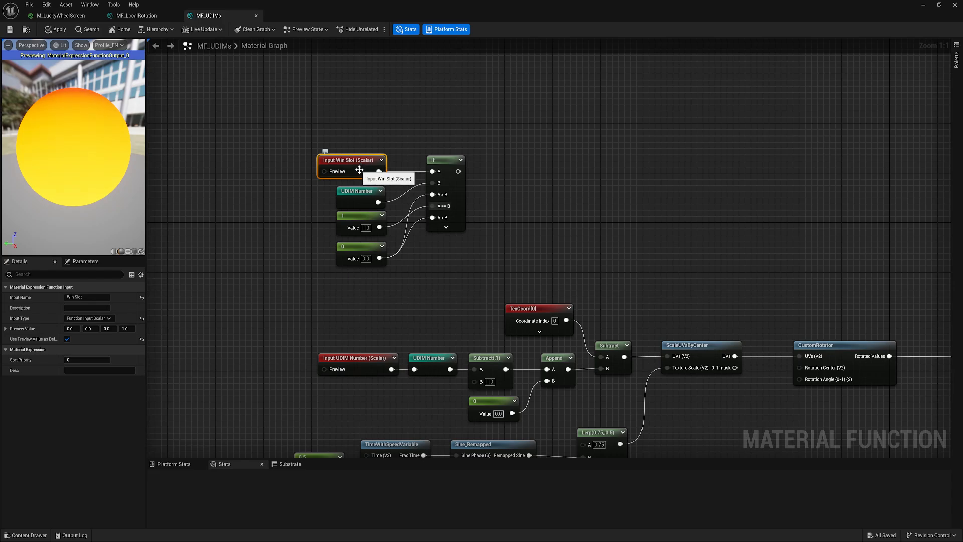
left_click(358, 195)
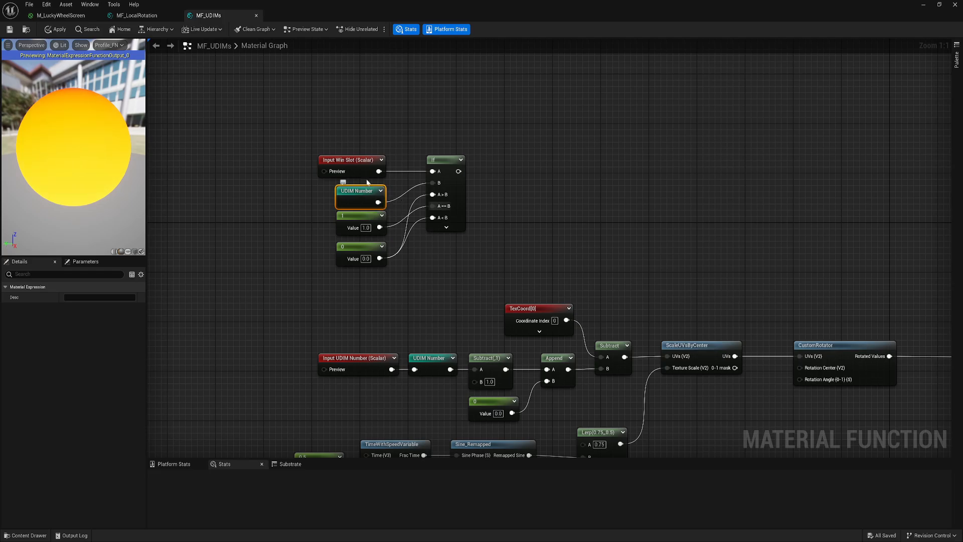
right_click_drag(691, 395, 659, 274)
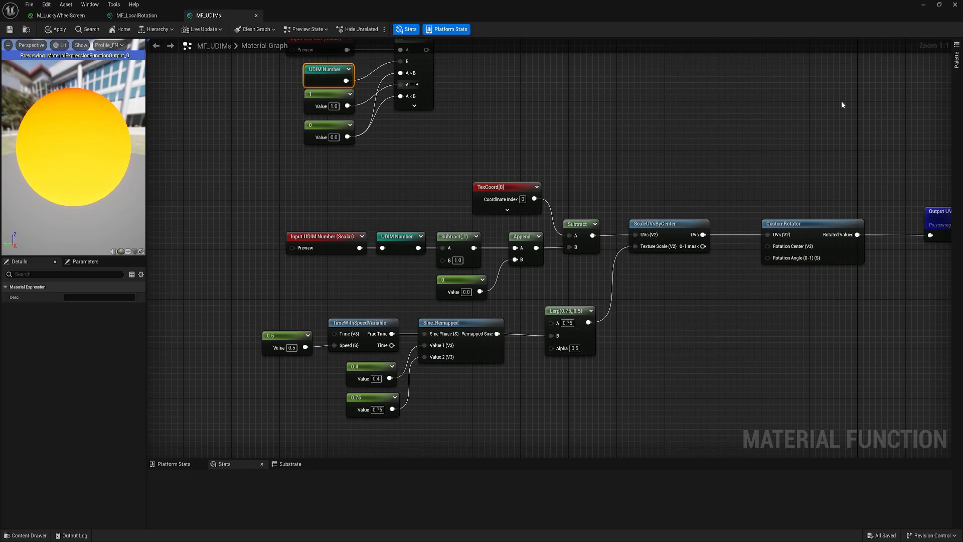
right_click_drag(602, 176, 651, 286)
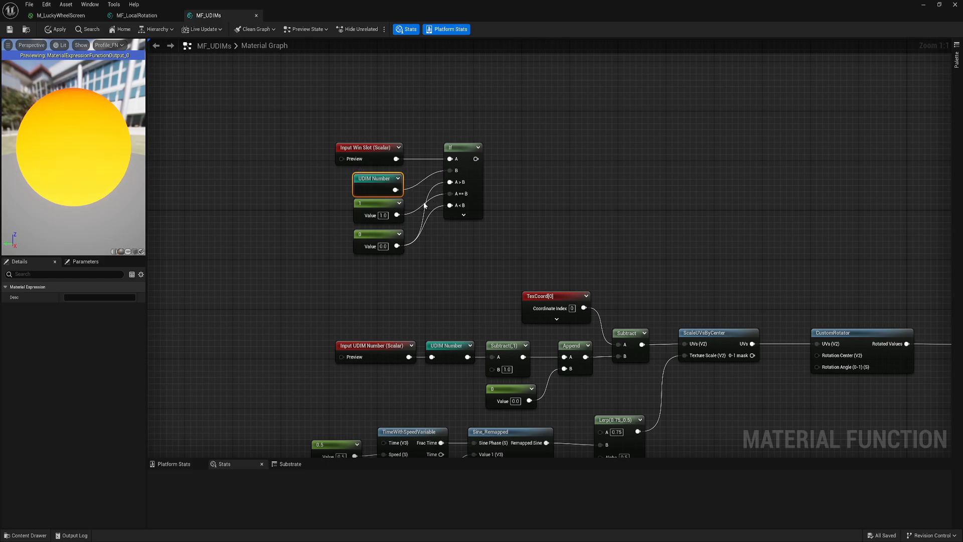
- Store the If output in a named reroute called Winner Slot and move the whole If group closer to the UDIM chain
left_click_drag(476, 158, 516, 153)
type("rer")
left_click(550, 216)
type("Winner Slot")
key("Return")
left_click_drag(326, 116, 545, 250)
left_click_drag(516, 150, 492, 175)
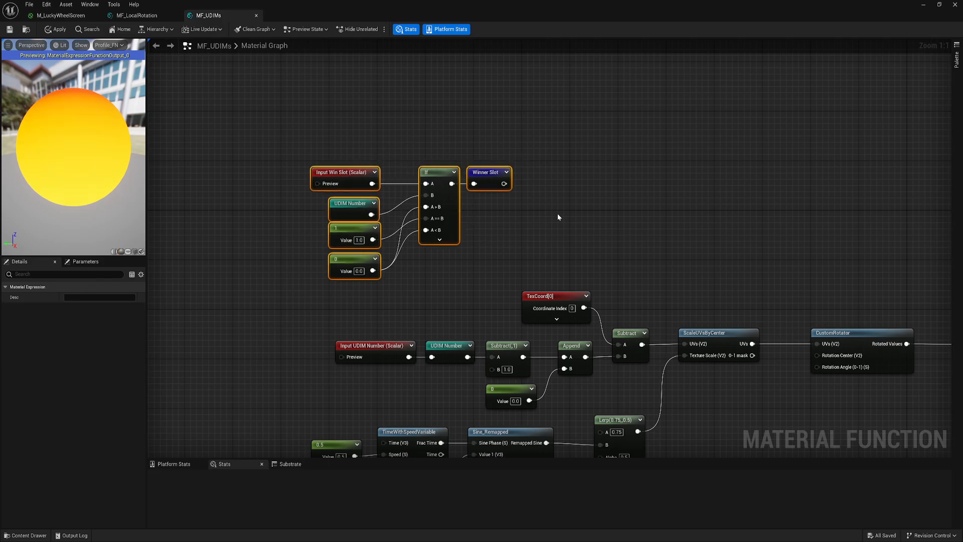
left_click(558, 213)
- Feed the Lerp node's Alpha input from the Winner Slot named reroute
right_click_drag(638, 237, 489, 131)
left_click(366, 130)
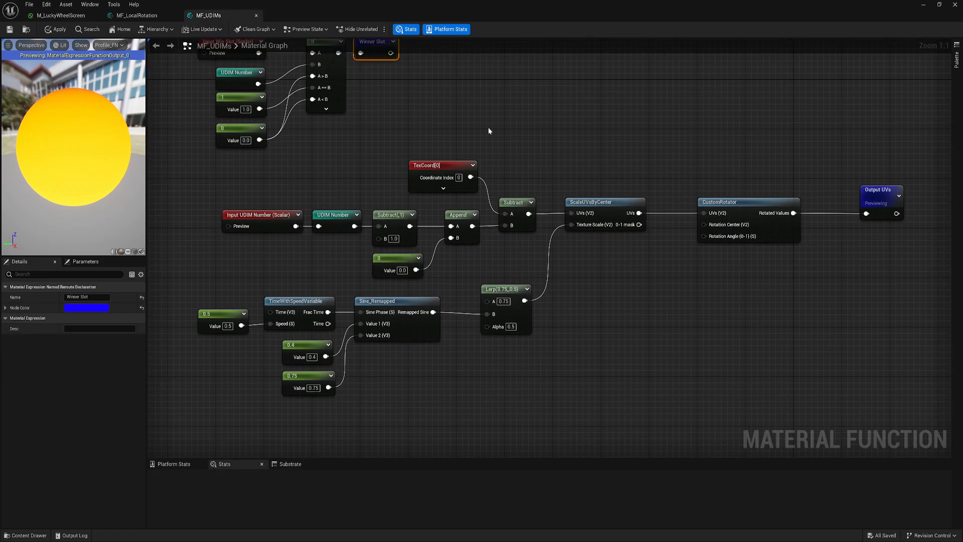
left_click_drag(486, 327, 467, 355)
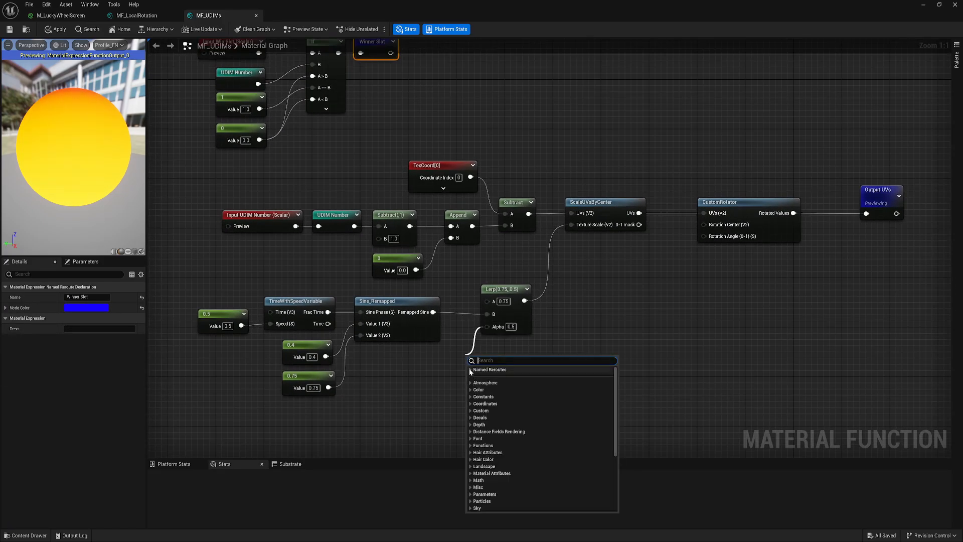
left_click(488, 383)
- Duplicate the time, sine, constants, Winner Slot and Lerp nodes and place the copy below the CustomRotator node
right_click_drag(193, 392, 208, 306)
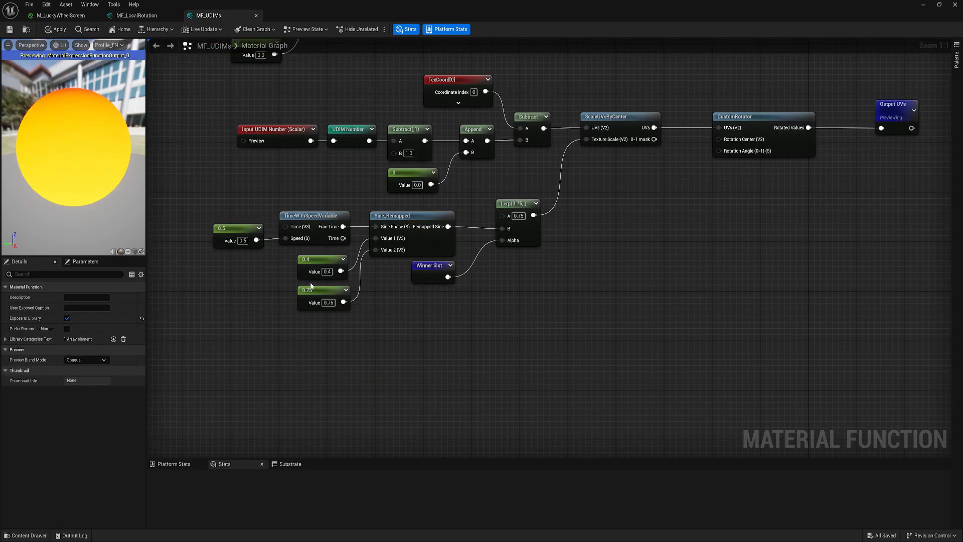
left_click_drag(196, 316, 527, 212)
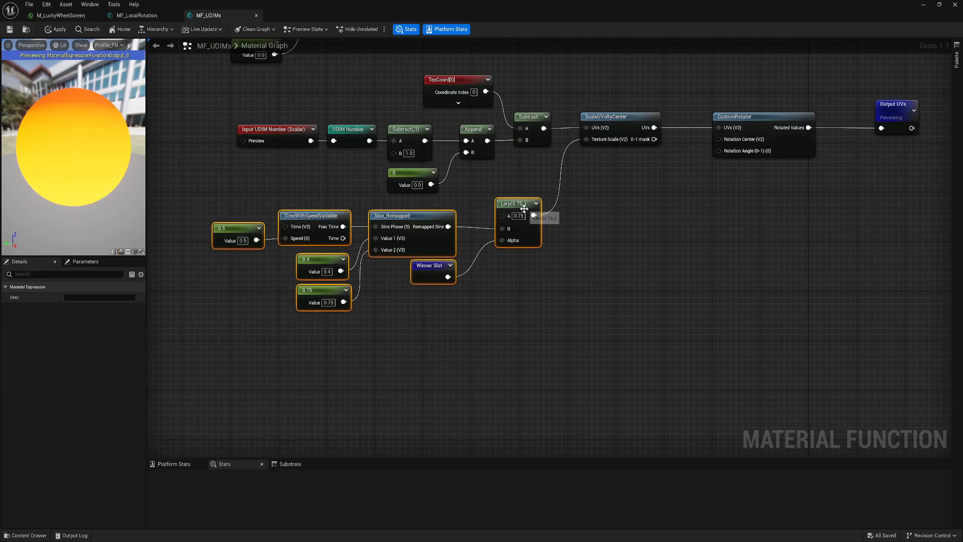
key("ctrl+c")
right_click_drag(616, 229, 536, 242)
key("ctrl+v")
right_click_drag(613, 213, 555, 228)
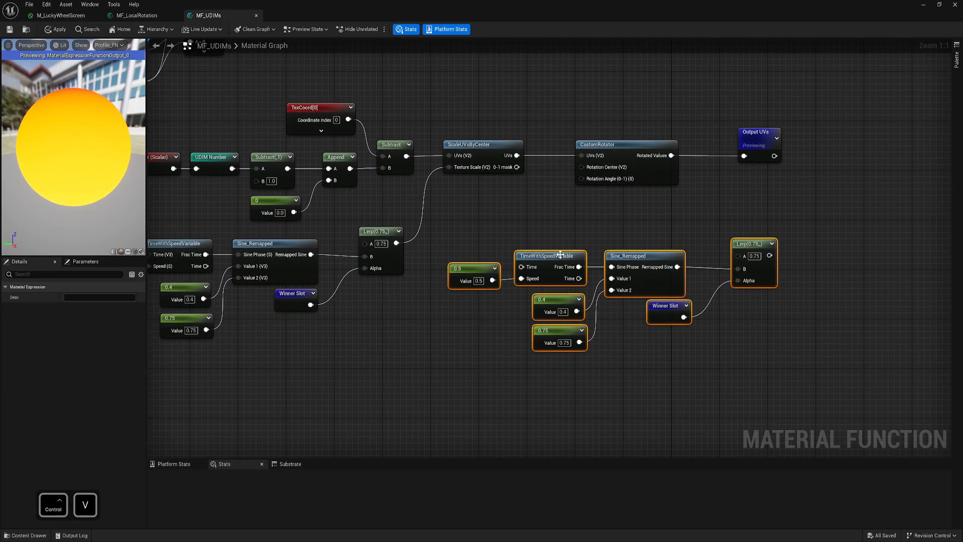
left_click_drag(559, 254, 487, 302)
- Delete the duplicated Lerp and multiply the copied Sine_Remapped output by its Winner Slot reroute
left_click_drag(747, 265, 668, 339)
key("Delete")
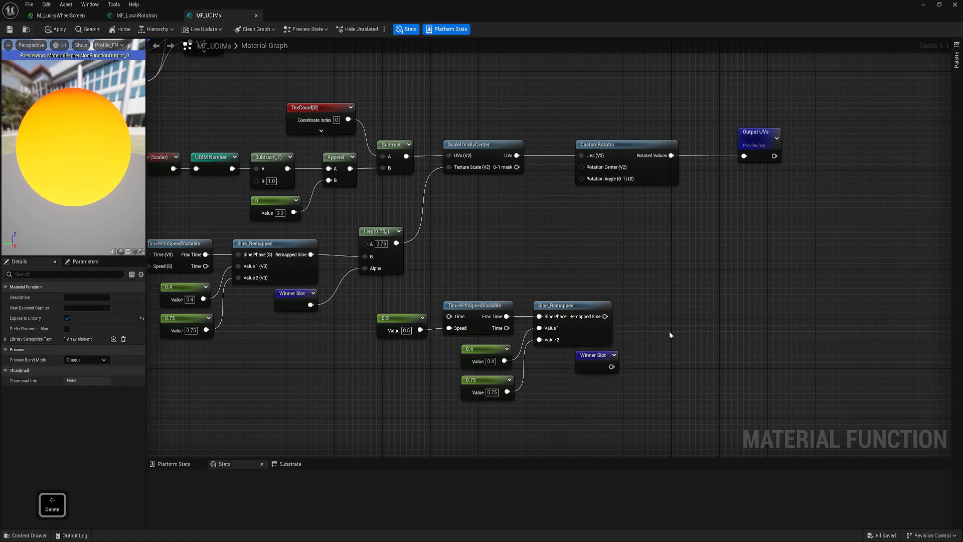
left_click(662, 317)
left_click_drag(606, 316, 611, 367)
left_click_drag(608, 353, 602, 353)
left_click_drag(680, 308, 651, 307)
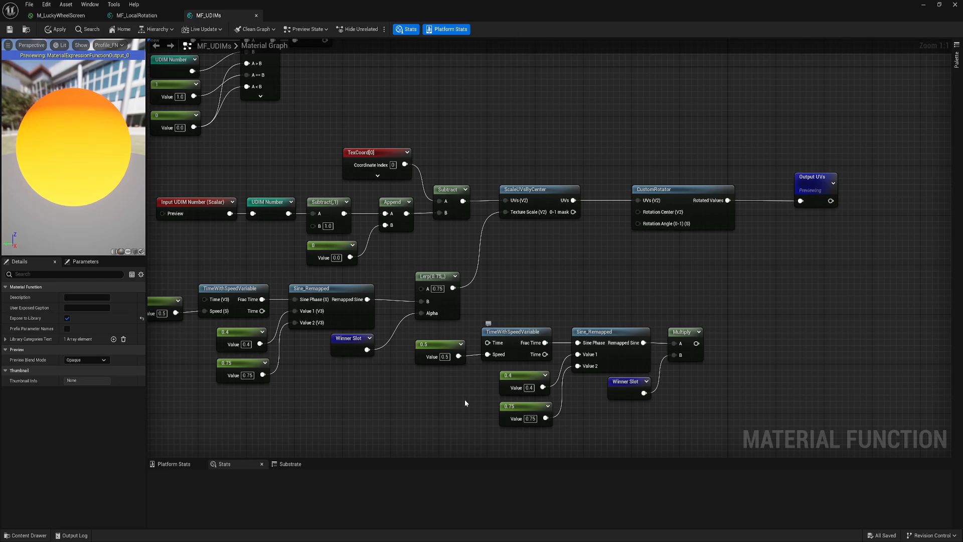
- Set the copied Sine_Remapped's Value 1 constant to -0.1 and its Value 2 constant to 0.1
right_click_drag(464, 399, 460, 357)
right_click_drag(605, 351, 562, 356)
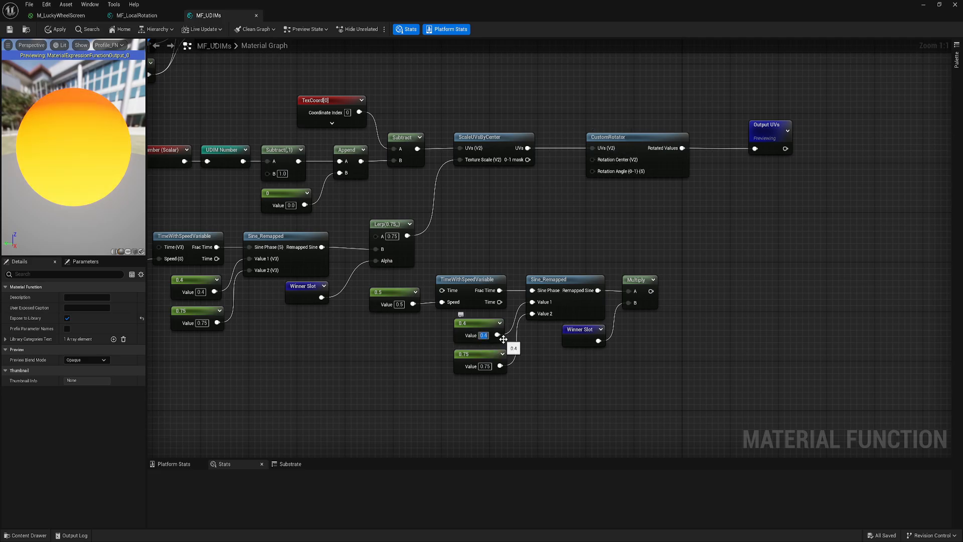
type("0.1")
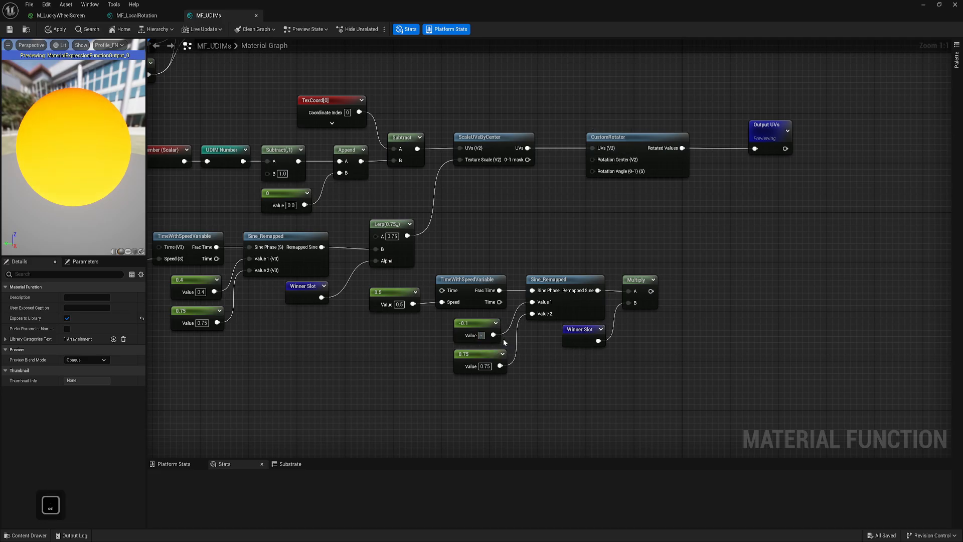
key("Return")
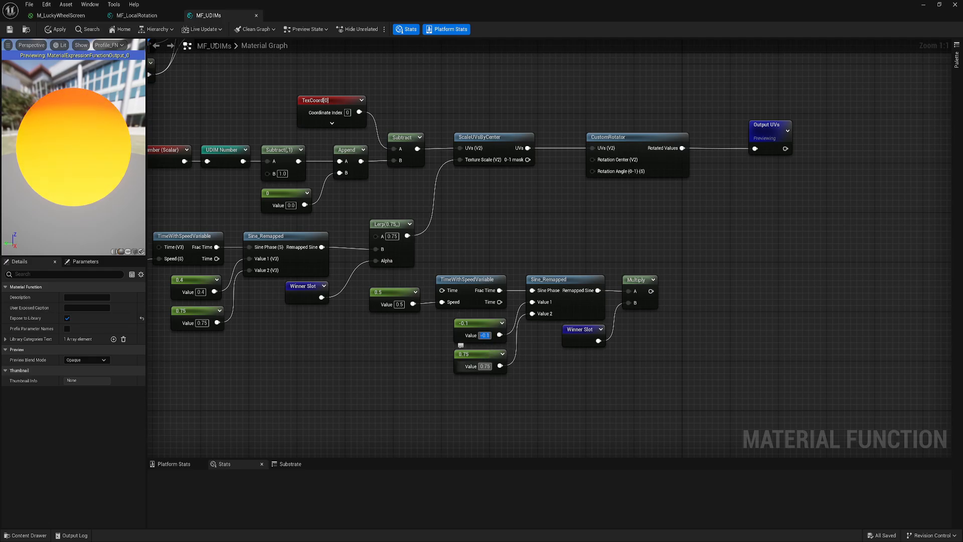
left_click(484, 367)
type("0.1")
key("Return")
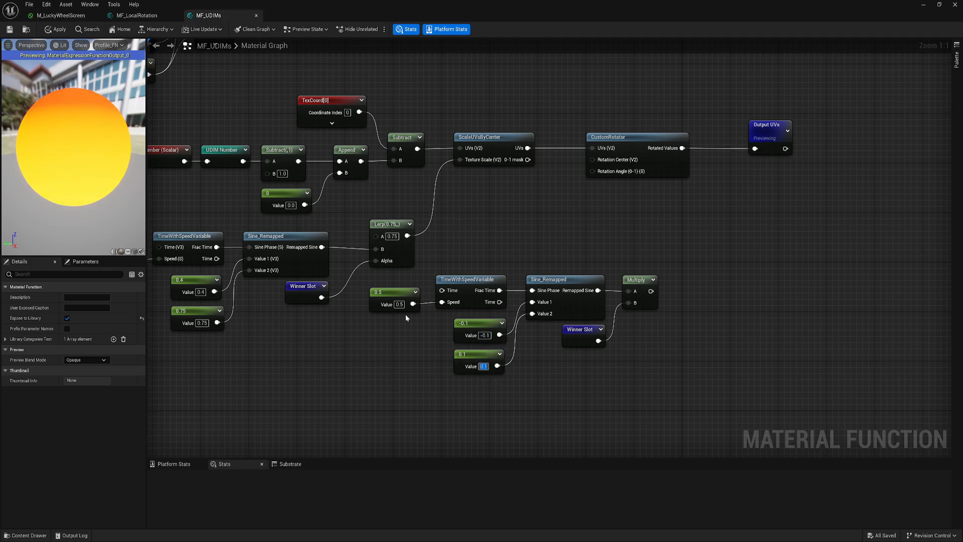
- Tidy the copied branch by spacing out Sine_Remapped, Winner Slot and Multiply and moving the 0.5 constant nearer TimeWithSpeedVariable
right_click_drag(555, 311, 563, 332)
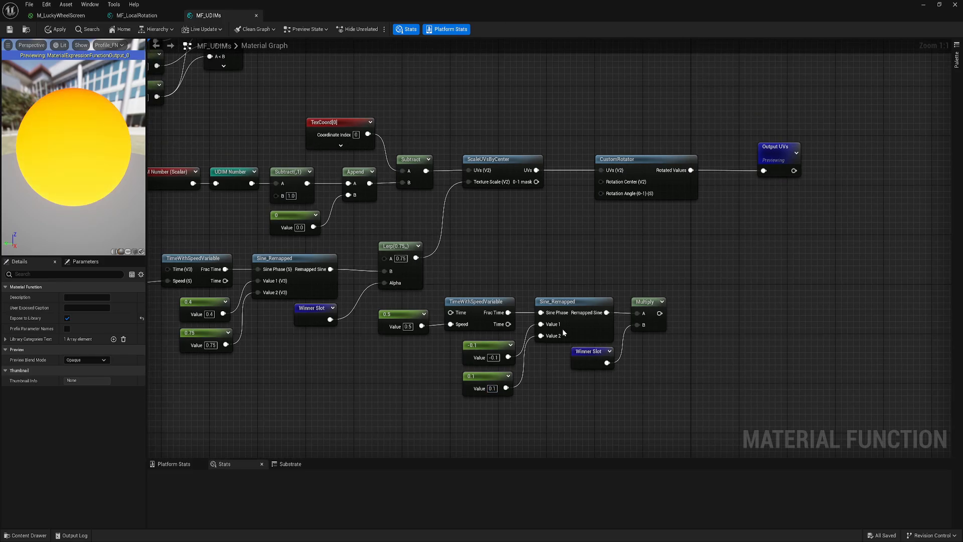
left_click_drag(545, 285, 654, 359)
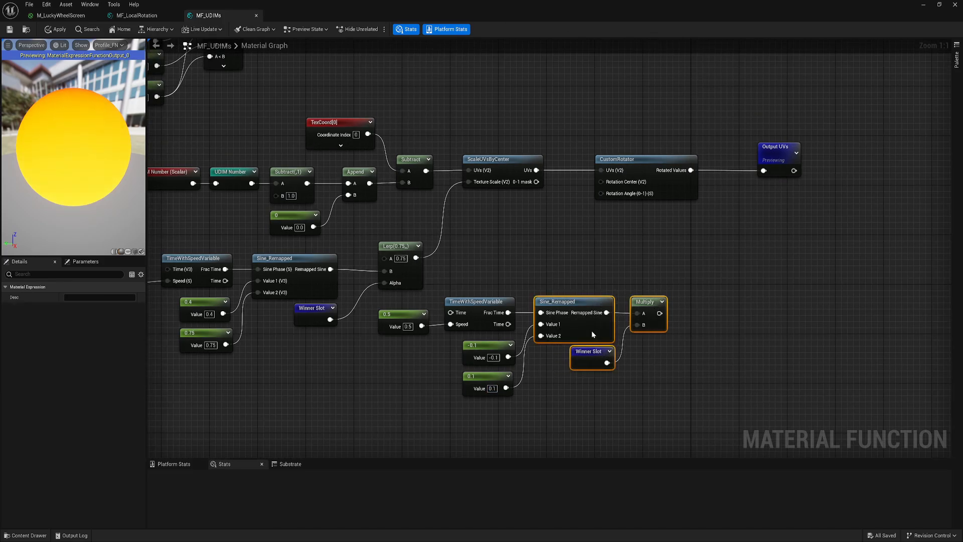
left_click_drag(593, 334, 598, 334)
left_click_drag(415, 318, 423, 322)
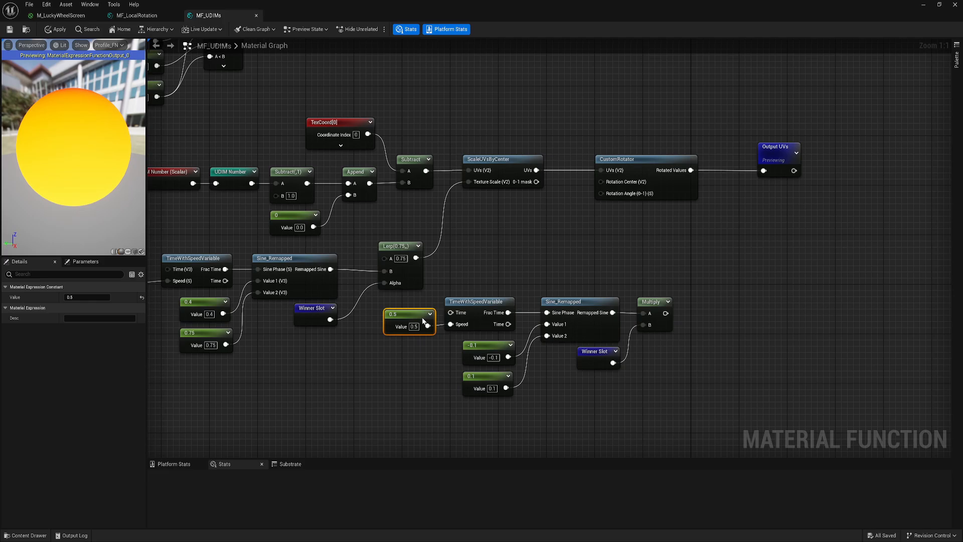
- Connect the Multiply output to CustomRotator's Rotation Angle and switch the preview mesh to a flat plane
right_click_drag(691, 299, 674, 332)
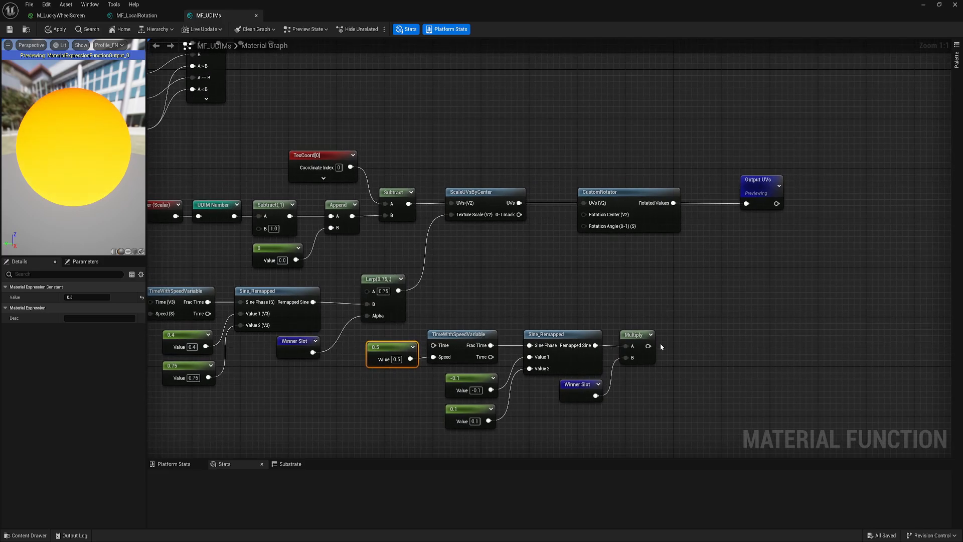
left_click_drag(648, 345, 583, 226)
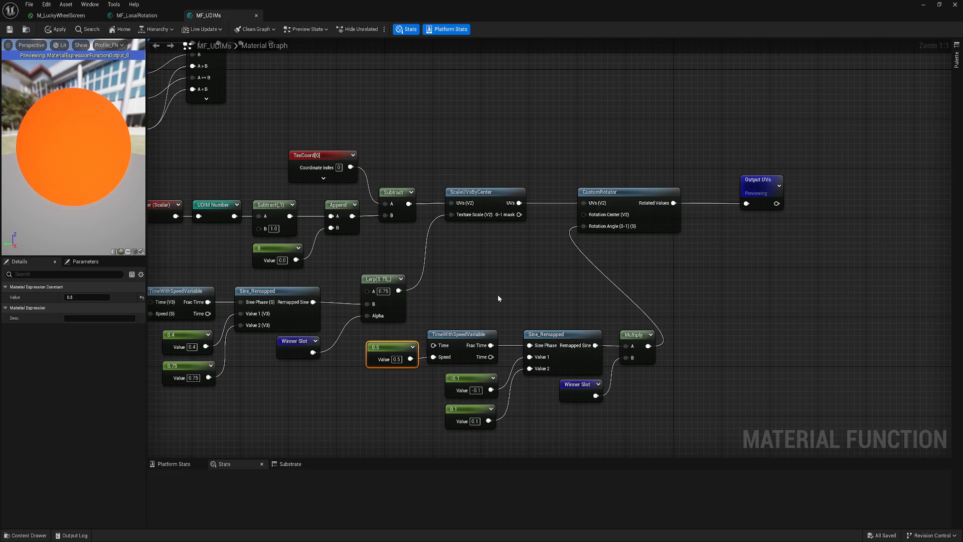
right_click_drag(522, 296, 482, 314)
left_click(134, 252)
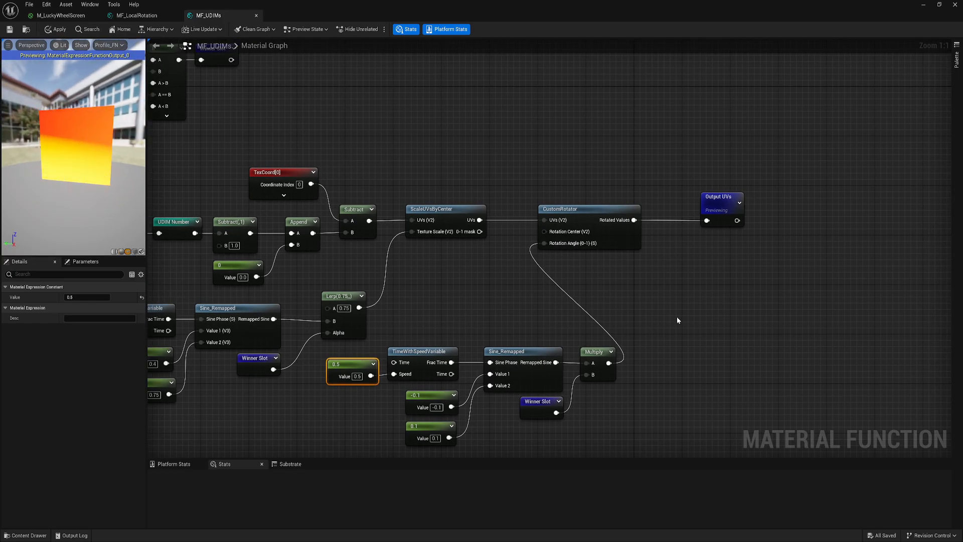
- Add a Lerp node in the empty area above the CustomRotator node
right_click_drag(677, 320, 585, 250)
key("l")
left_click(590, 216)
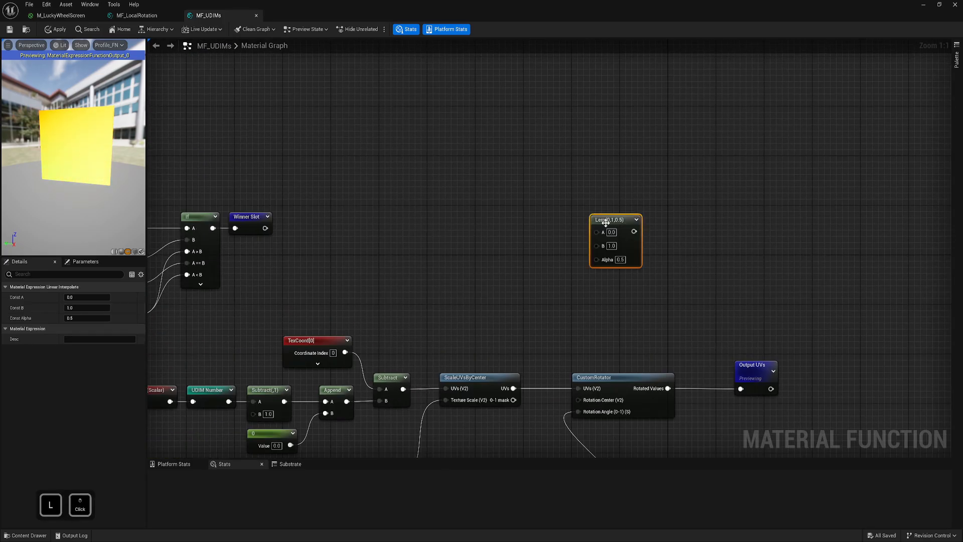
left_click_drag(615, 221, 623, 213)
- Add two Constant3Vector nodes and stack them in front of the new Lerp
right_click_drag(516, 204, 538, 270)
key("3")
left_click(496, 212)
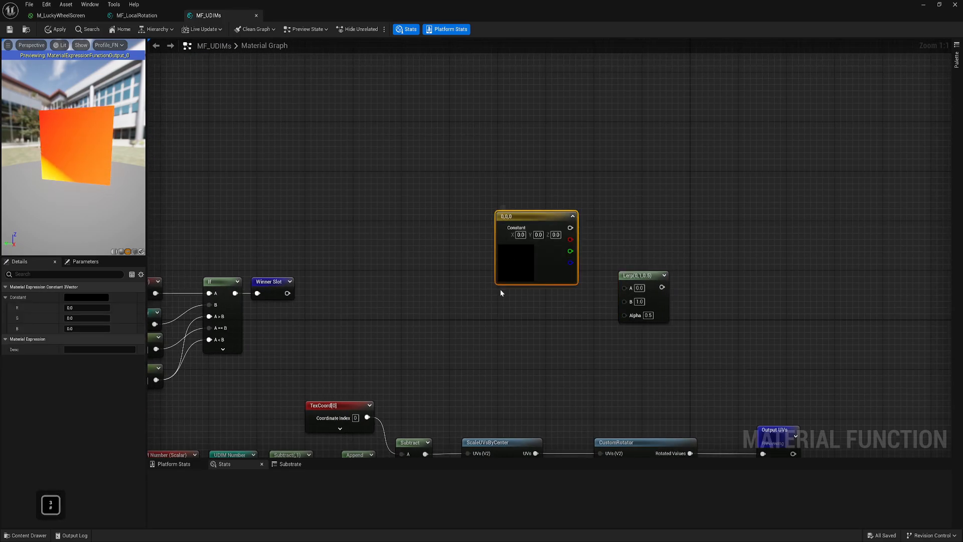
left_click(501, 289)
left_click_drag(535, 216, 527, 179)
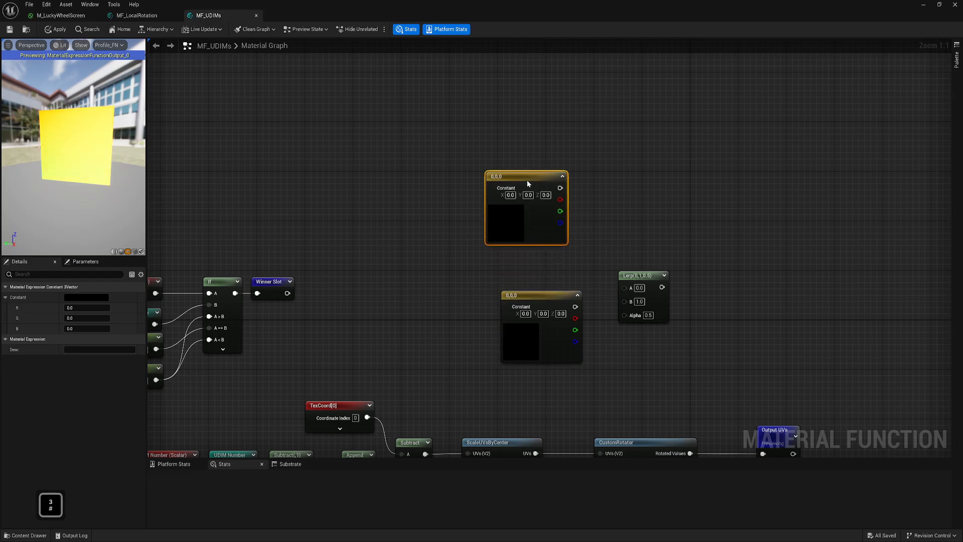
left_click_drag(547, 294, 531, 255)
left_click(617, 233)
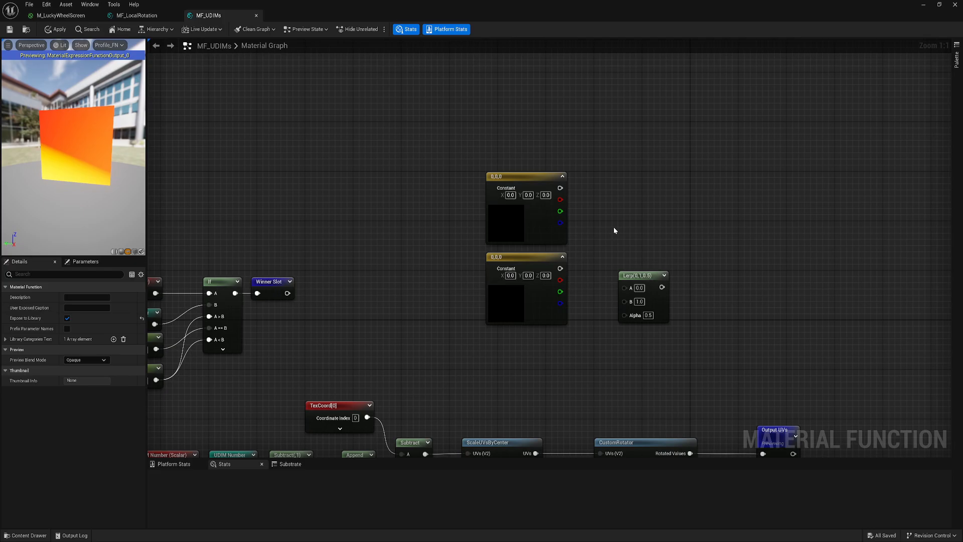
left_click(491, 174)
left_click(500, 288)
left_click(494, 248)
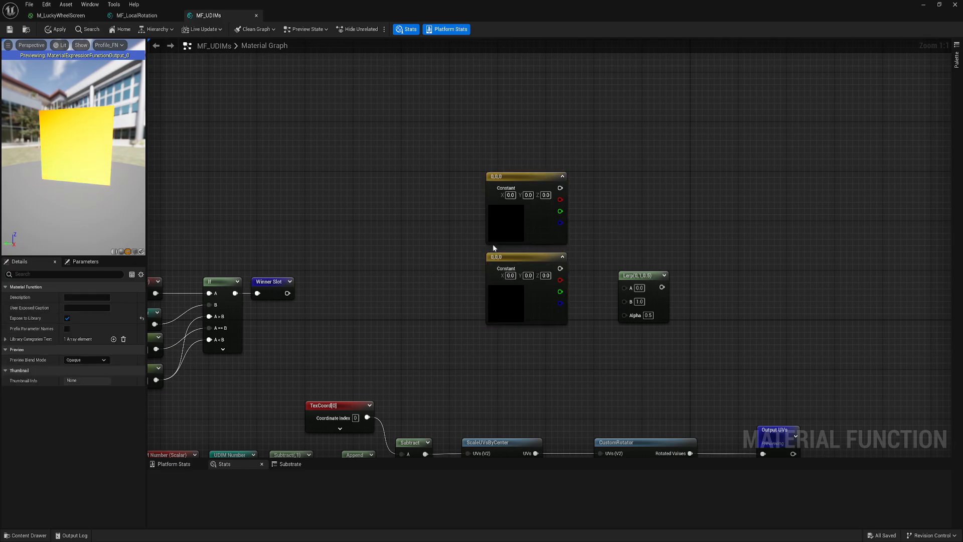
left_click(514, 215)
- Add a Texture Sample node beside the two Constant3Vector nodes
left_click(410, 254)
left_click(391, 219)
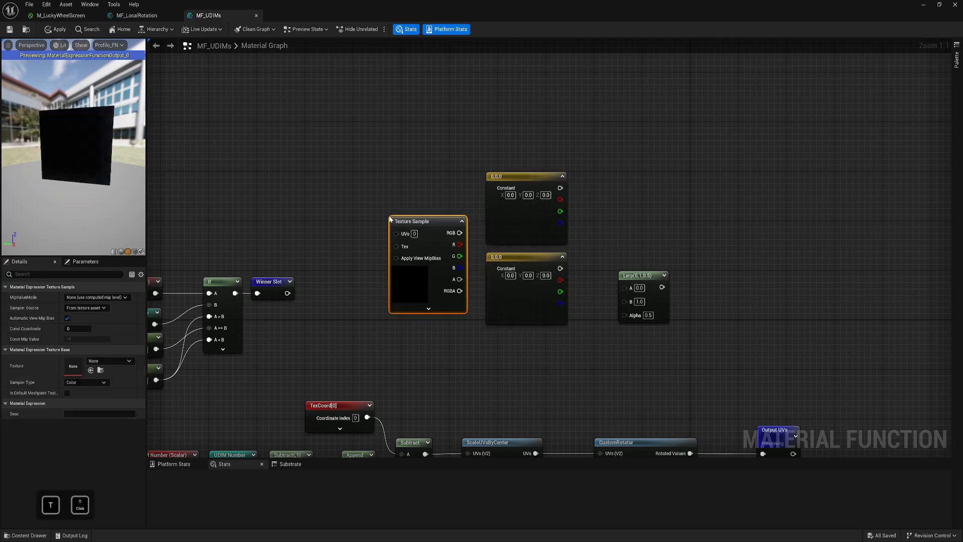
right_click(435, 224)
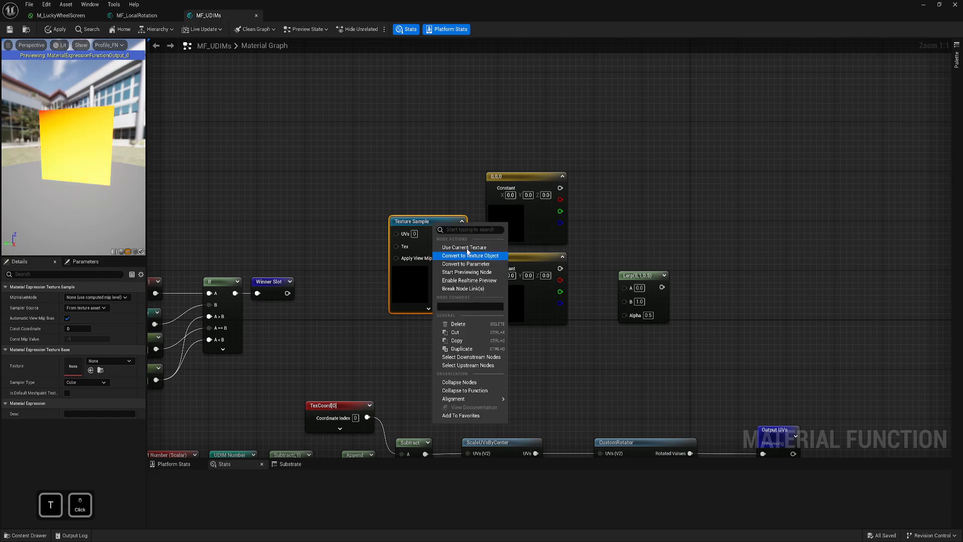
left_click(444, 166)
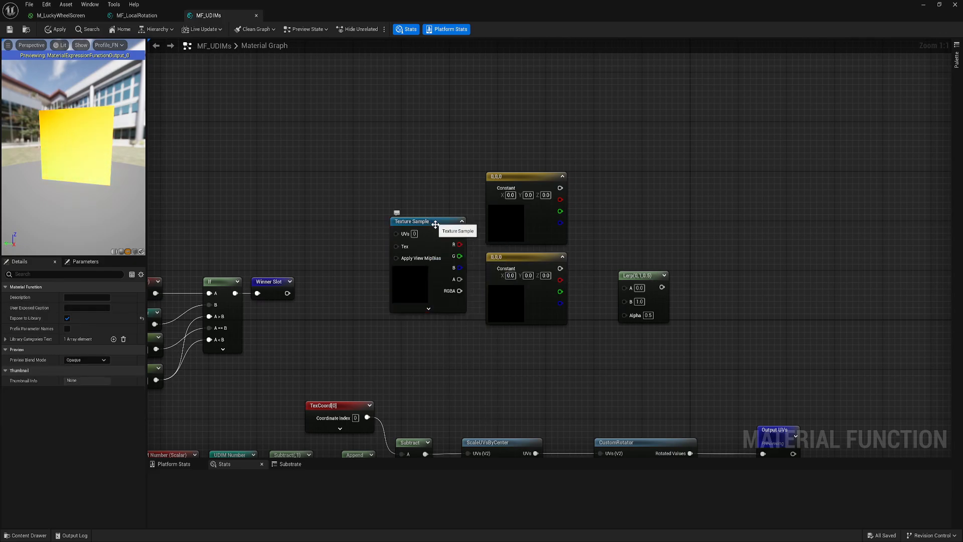
left_click(436, 224)
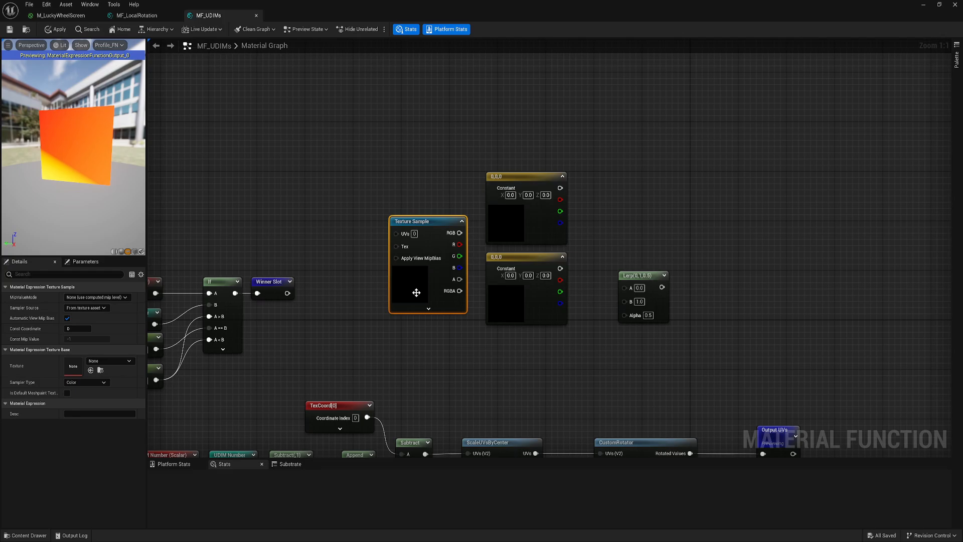
- Delete the Texture Sample node beside the two Constant3Vector nodes
key("Delete")
left_click(507, 220)
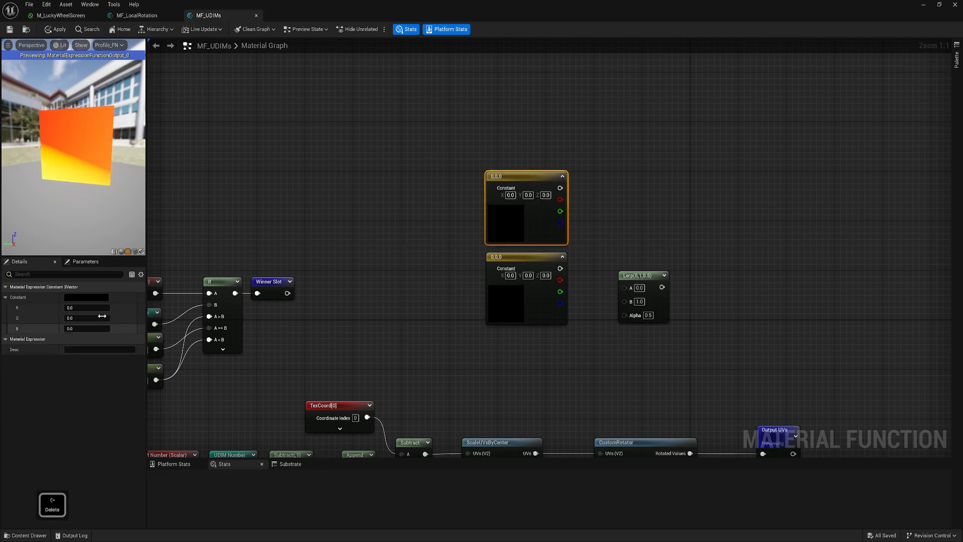
left_click(71, 298)
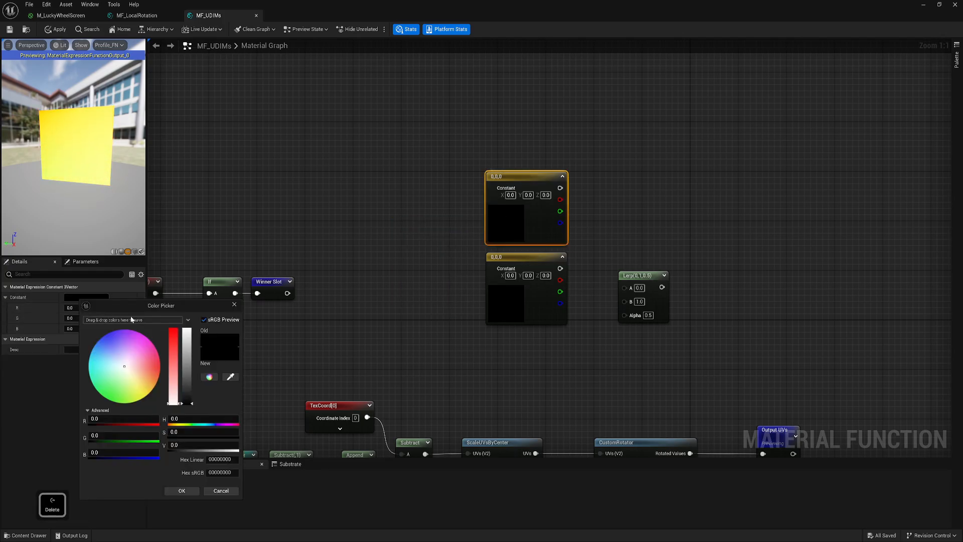
left_click(225, 492)
- Convert the upper Constant3Vector to a parameter named Background Color and the lower one to Win Background Color
right_click(522, 184)
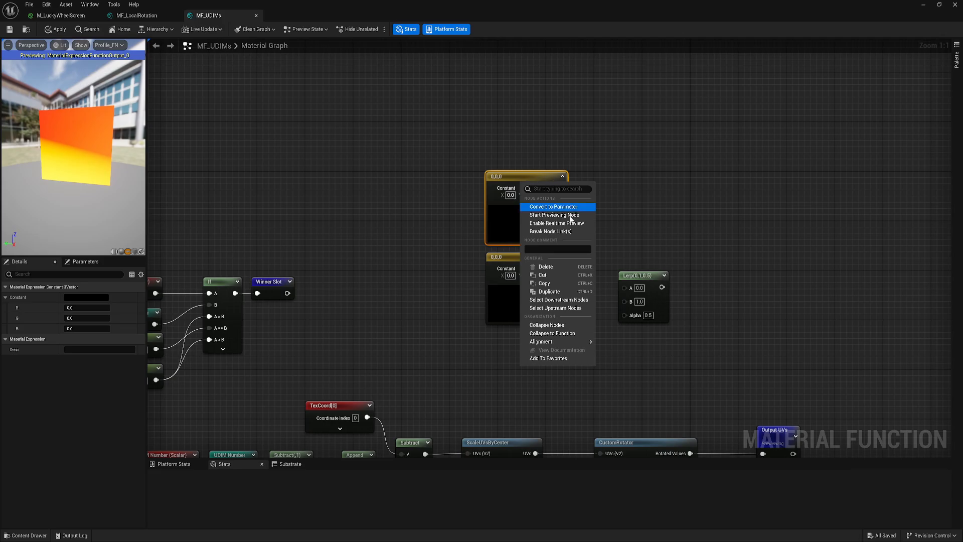
left_click(548, 205)
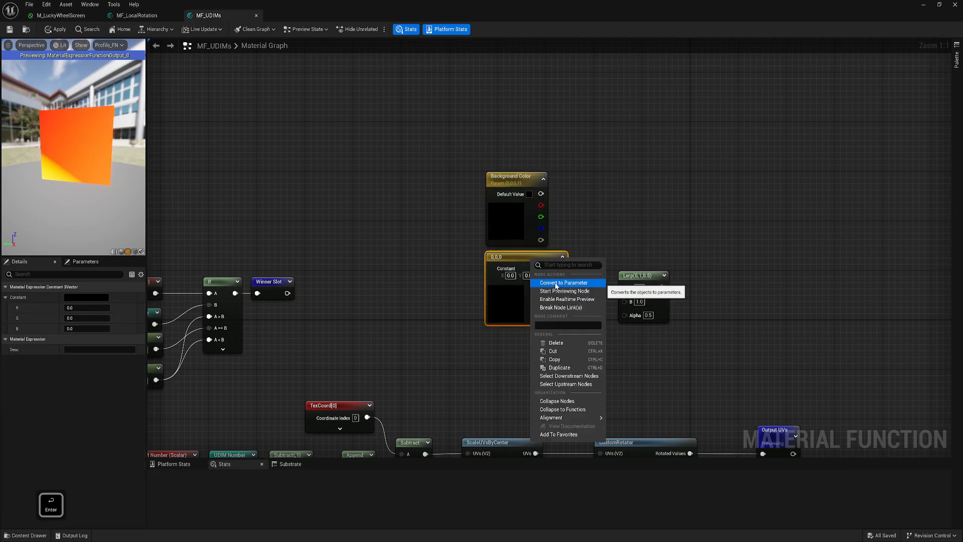
left_click(556, 283)
type("Win Background Color")
key("Return")
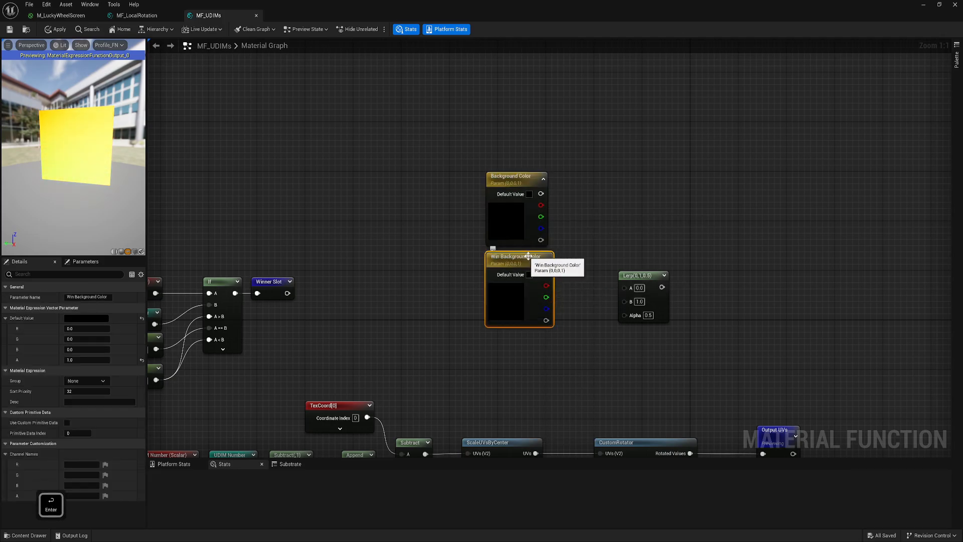
left_click(594, 227)
right_click_drag(594, 227, 628, 224)
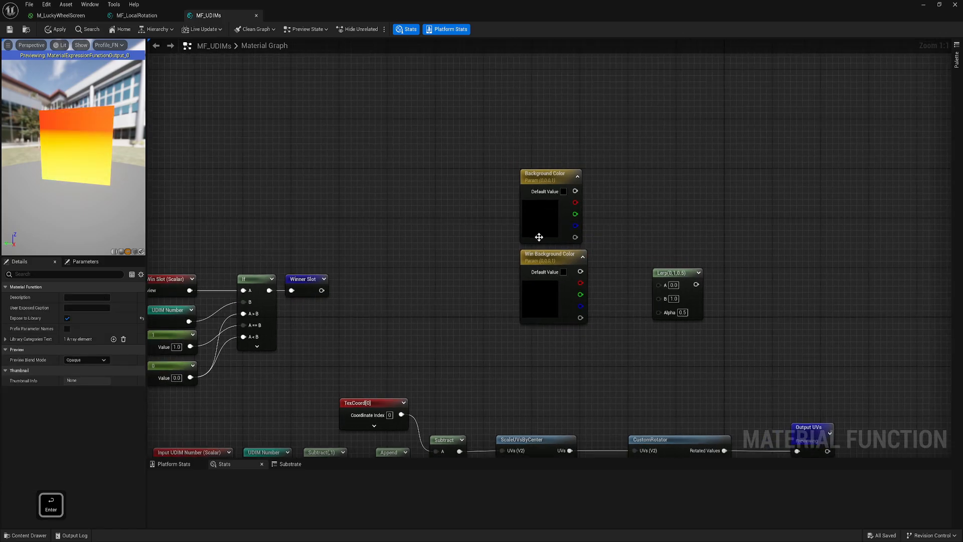
- Set the Background Color parameter's default value to orange
right_click_drag(538, 237, 497, 264)
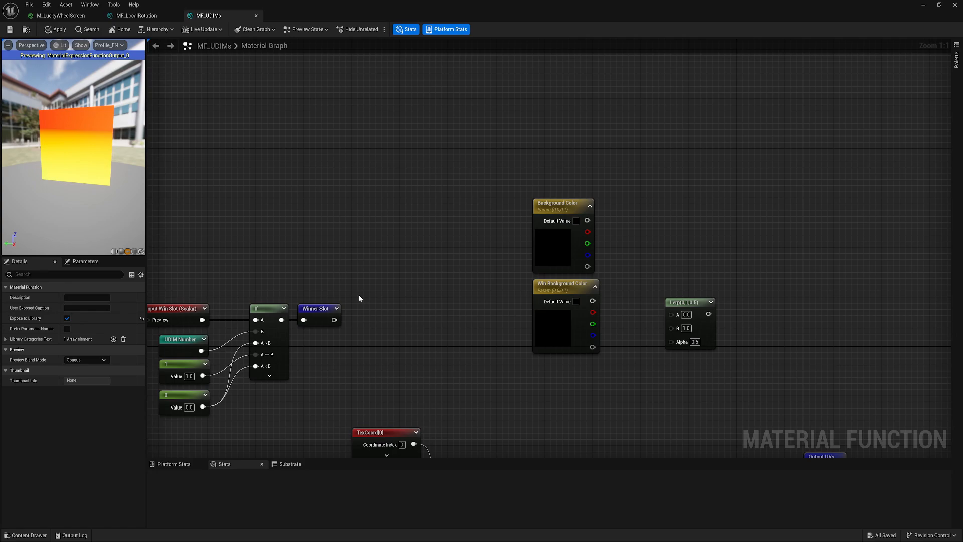
left_click_drag(477, 207, 542, 330)
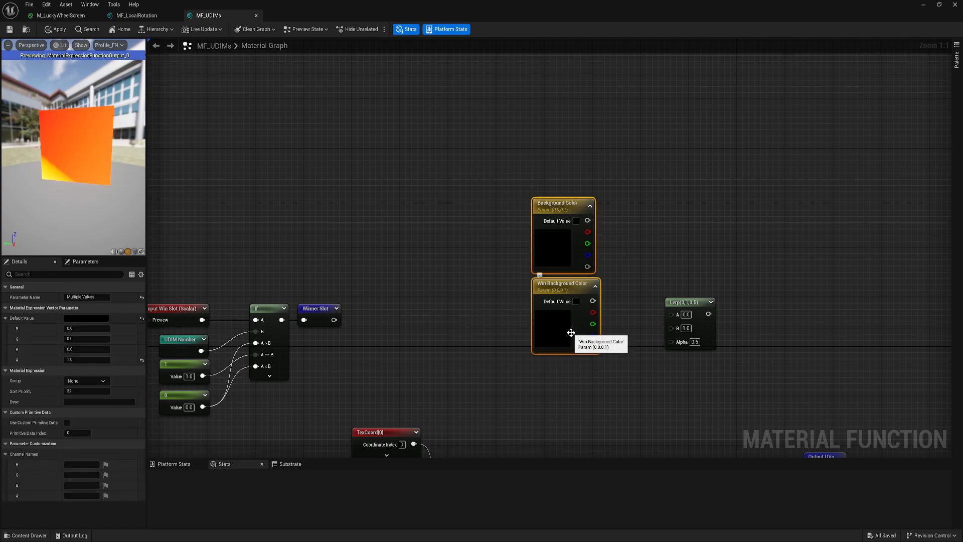
right_click_drag(510, 314, 480, 323)
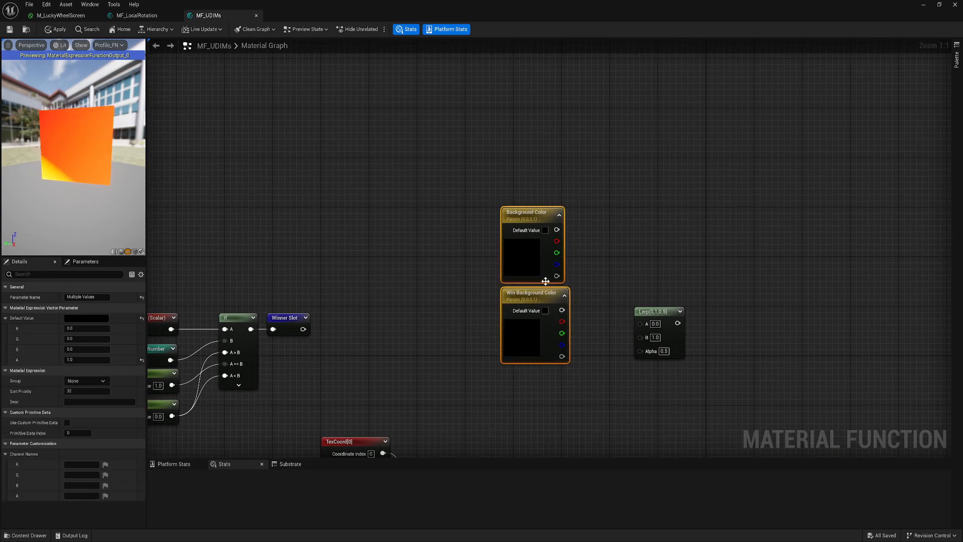
right_click_drag(462, 281, 422, 279)
left_click(476, 261)
left_click(83, 318)
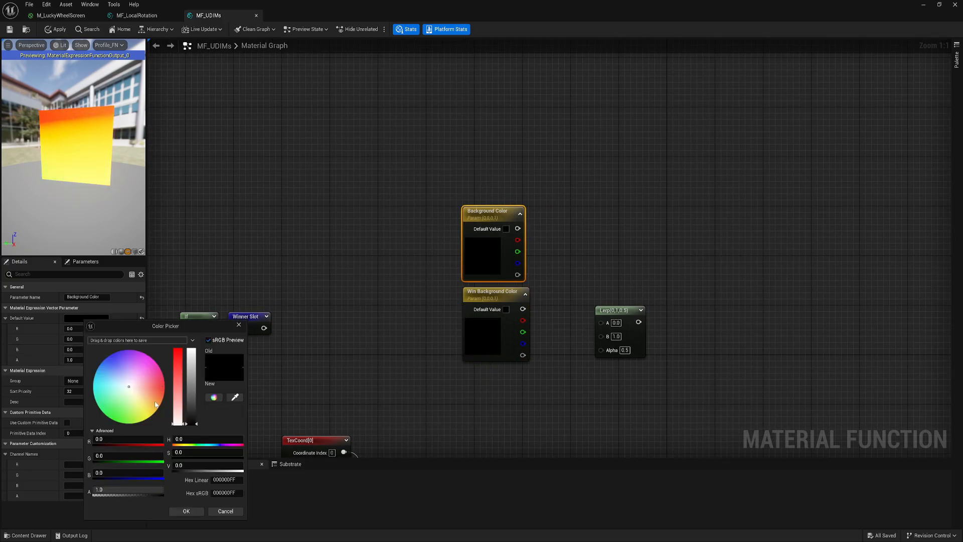
left_click_drag(156, 404, 117, 426)
left_click(186, 512)
- Set Win Background Color's default to bright green, and connect Background Color to the Lerp's A and Win Background Color to B
left_click(490, 335)
left_click(82, 320)
left_click(186, 512)
left_click_drag(518, 228, 604, 323)
left_click_drag(523, 309, 604, 337)
- Add a Multiply node below the color parameters, with a Winner Slot reroute usage feeding A and the UV Subtract output feeding B
right_click_drag(339, 446, 361, 380)
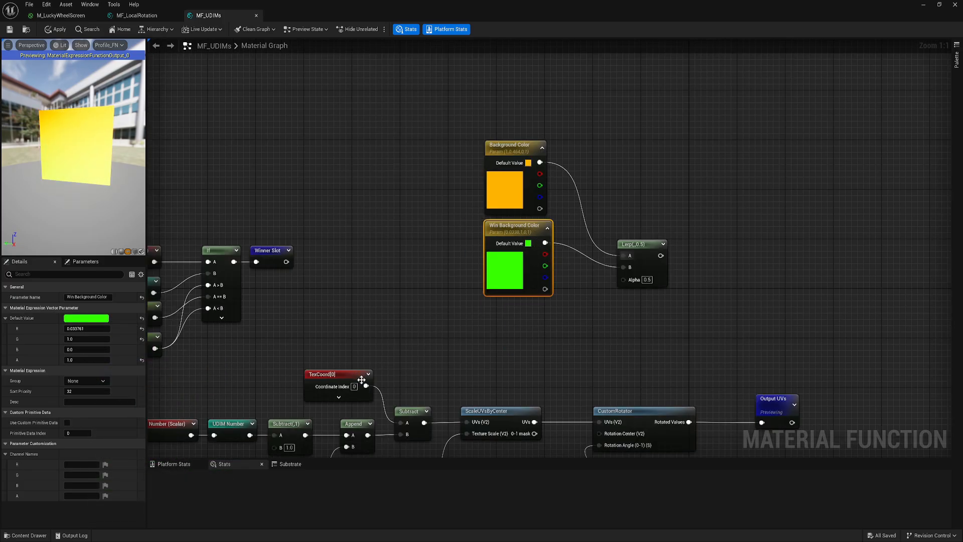
right_click_drag(434, 377, 412, 329)
right_click_drag(356, 419, 336, 410)
left_click_drag(381, 367, 475, 312)
type("mul")
left_click(496, 305)
right_click_drag(444, 294, 480, 309)
left_click_drag(520, 309, 475, 305)
left_click(480, 301)
left_click(497, 317)
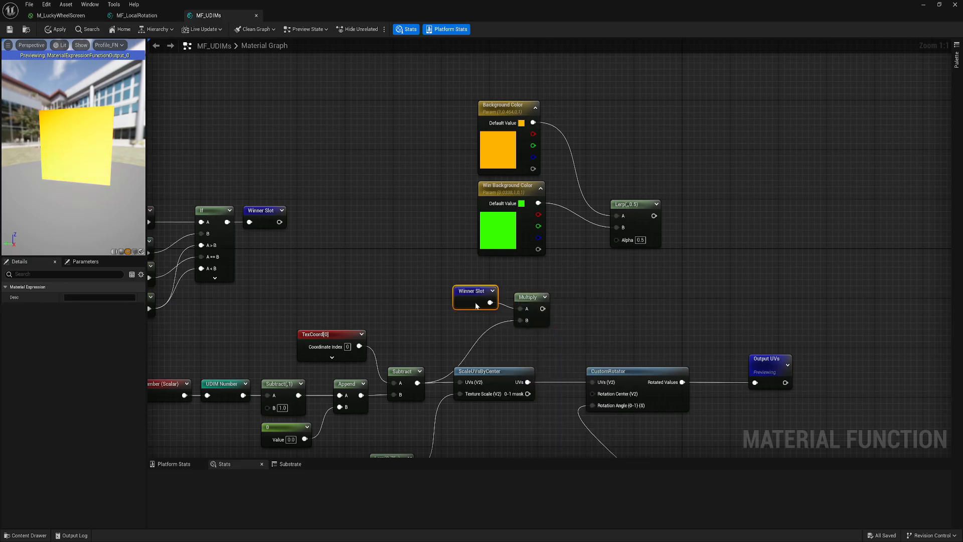
- Add a Ceil node after the Winner Slot Multiply and feed it from the Multiply output
left_click(574, 297)
right_click_drag(574, 297, 519, 306)
type("ceil")
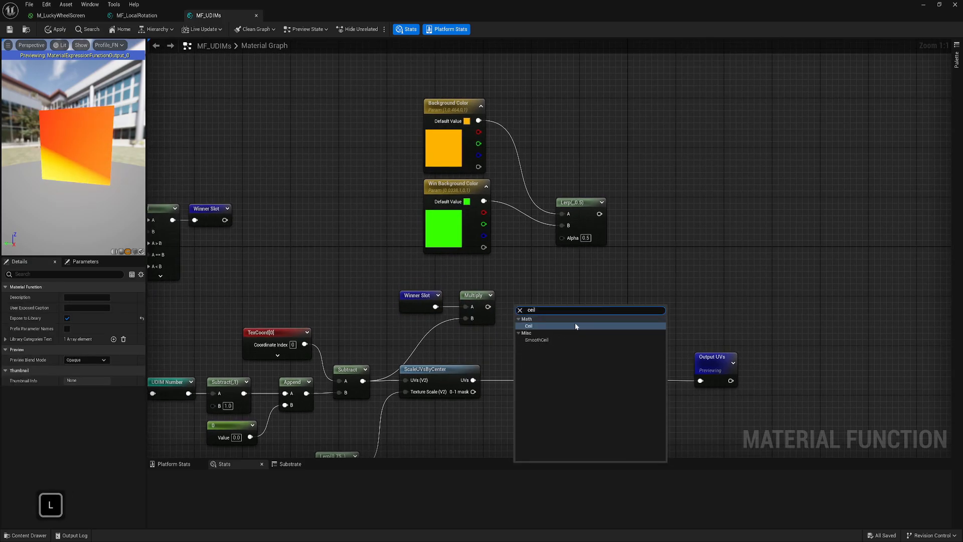
left_click(532, 326)
- Add a Saturate node after Ceil, feed it from Ceil, and connect its output to the color Lerp's Alpha
right_click(555, 301)
type("sa")
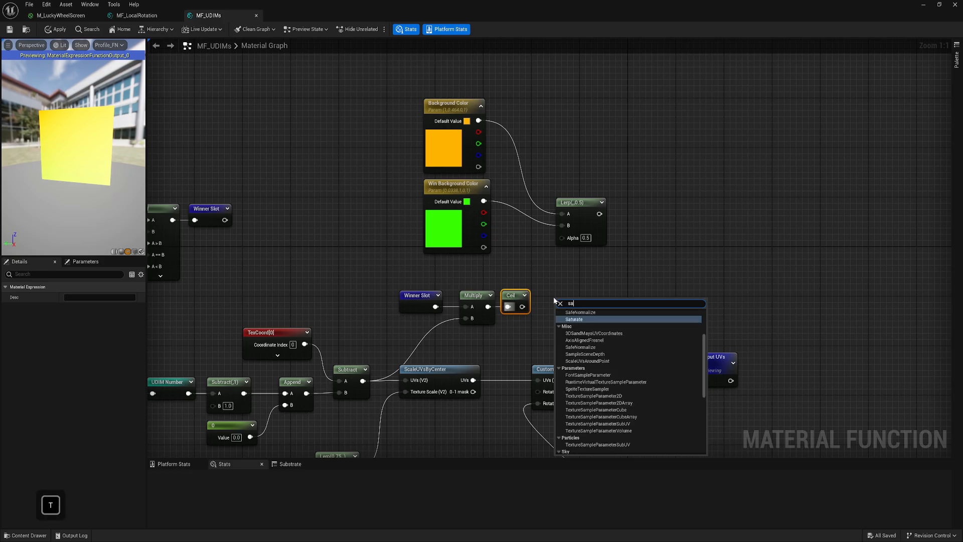
type("t")
left_click(580, 335)
left_click_drag(523, 307, 560, 315)
left_click_drag(573, 304, 562, 237)
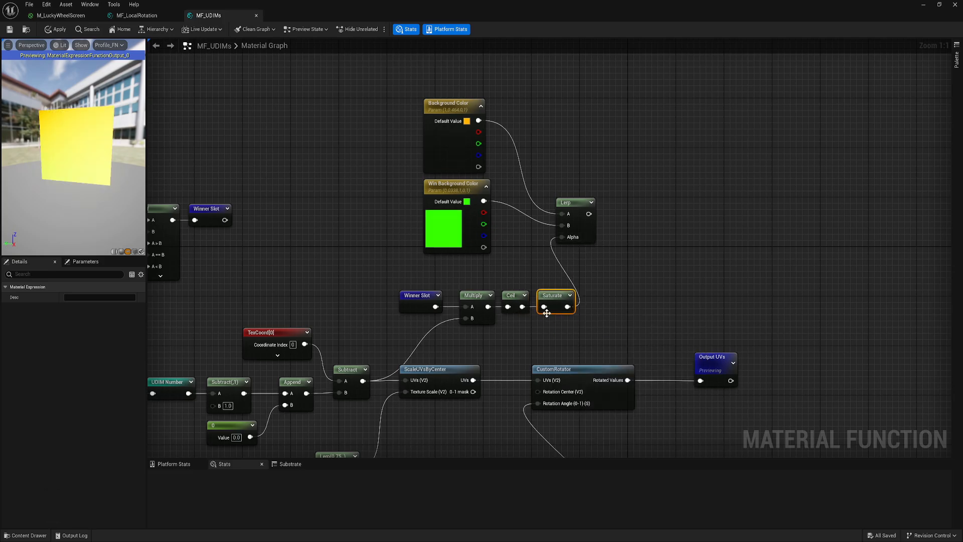
left_click(509, 303)
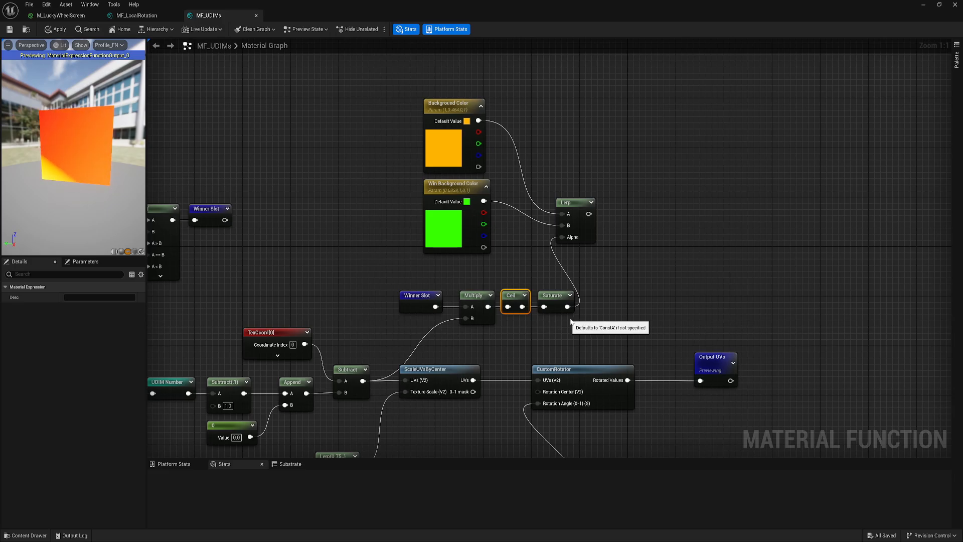
left_click(557, 296)
- Duplicate the Output UVs node, place the copy beside the color Lerp, and connect the Lerp output to it
right_click_drag(609, 280, 632, 324)
right_click_drag(656, 279, 546, 291)
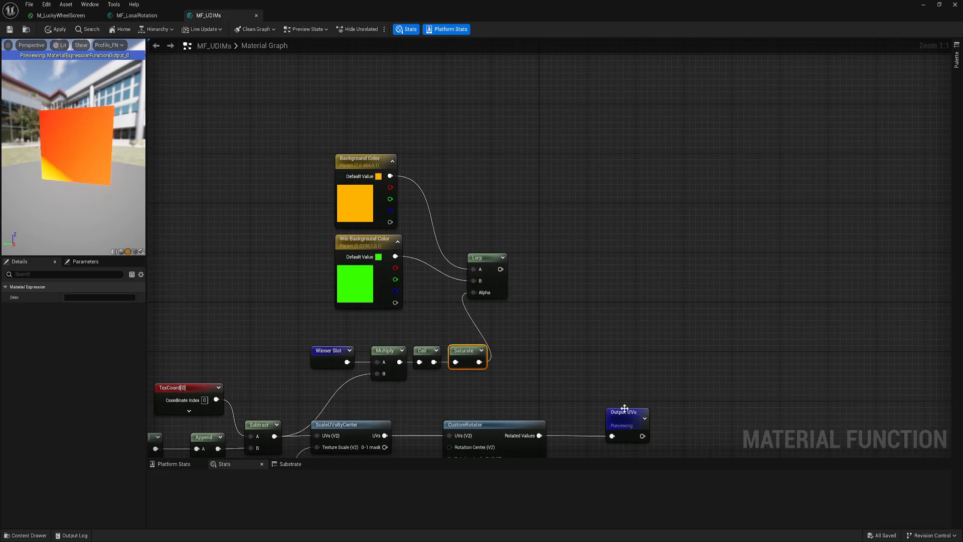
left_click(625, 409)
key("ctrl+c")
key("ctrl+v")
left_click_drag(604, 297, 570, 269)
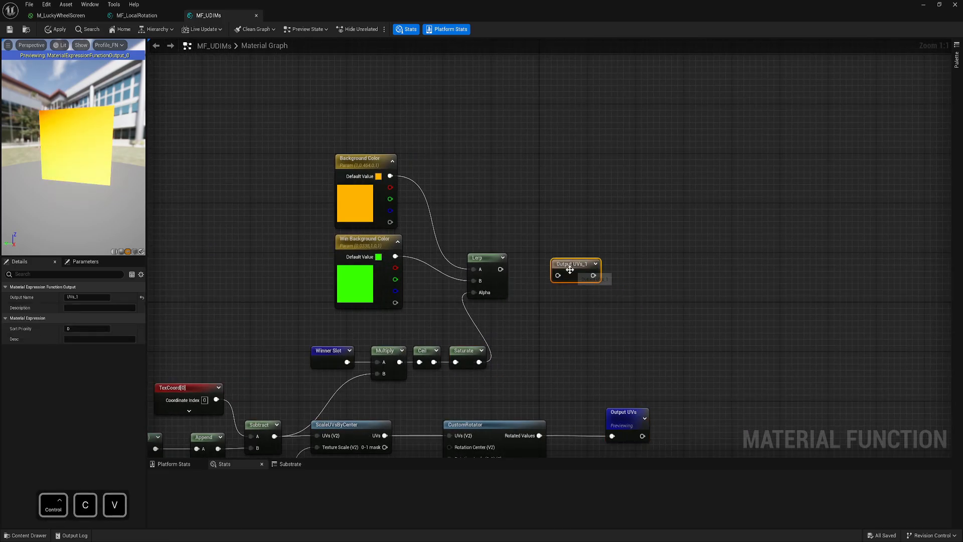
left_click_drag(500, 269, 559, 275)
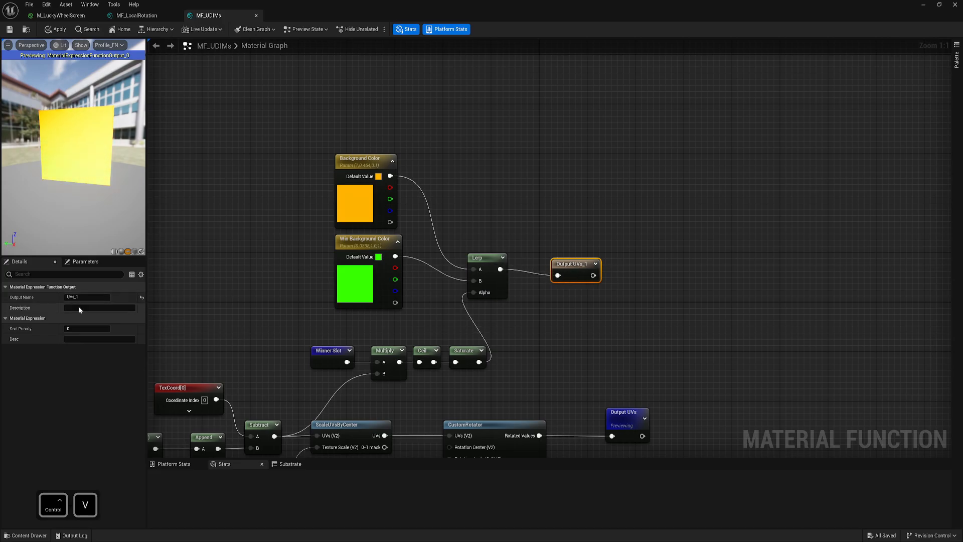
- Rename the copied output node Color and set its sort priority to 1
type("Color")
key("Return")
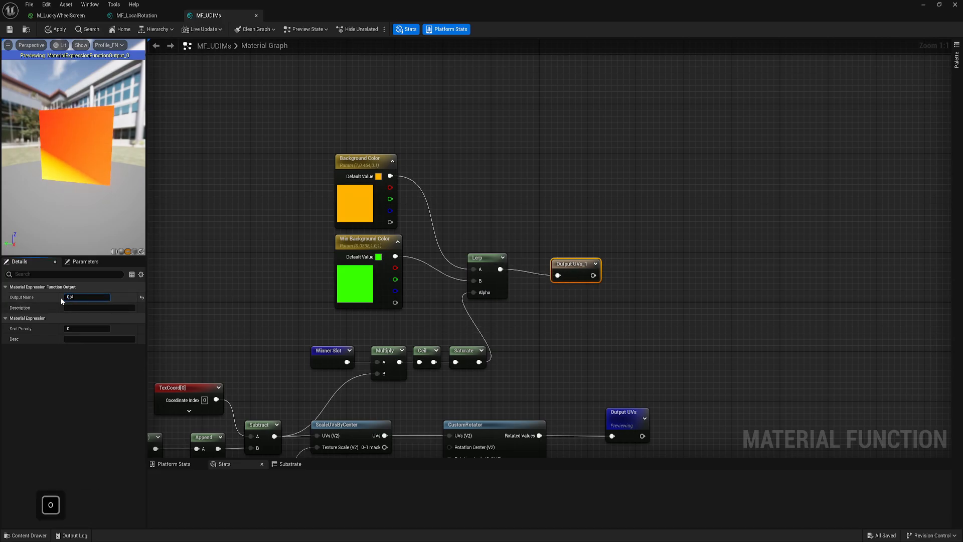
left_click(78, 328)
type("1")
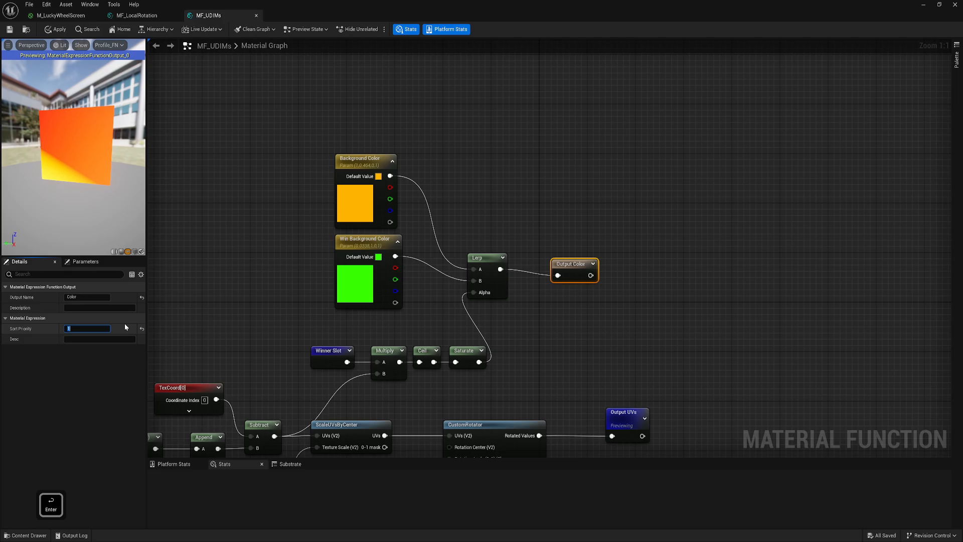
key("Return")
- Shift the color parameters and Lerp closer to the Saturate chain, align Output Color with the Lerp, and save the function
left_click_drag(532, 279, 563, 291)
left_click_drag(479, 259, 539, 277)
left_click(626, 250)
right_click_drag(626, 250, 613, 207)
left_click_drag(621, 239, 608, 233)
right_click_drag(608, 232, 686, 161)
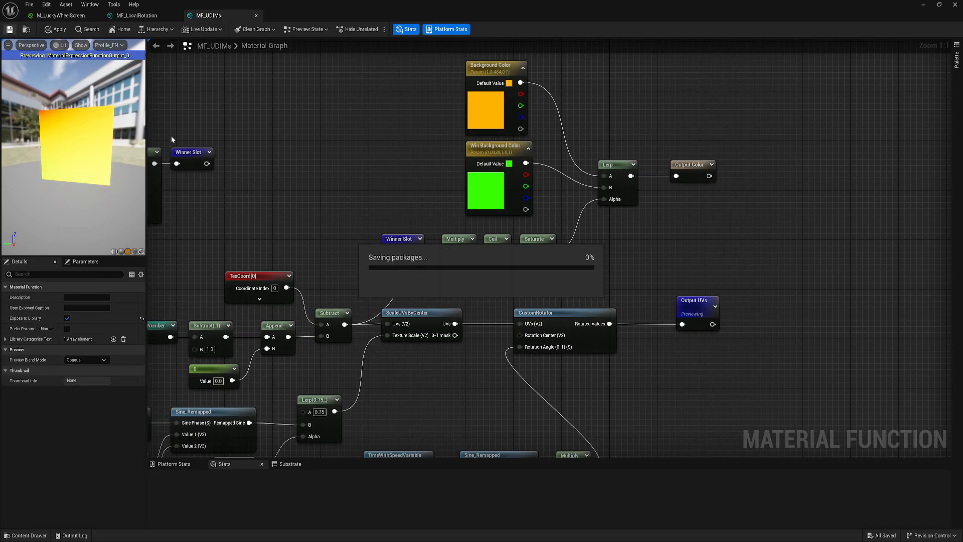
- Review how the UDIM Number, Subtract, Append and zero constant nodes offset the texture coordinates
right_click_drag(355, 226, 414, 200)
scroll(450, 184, "down", 1)
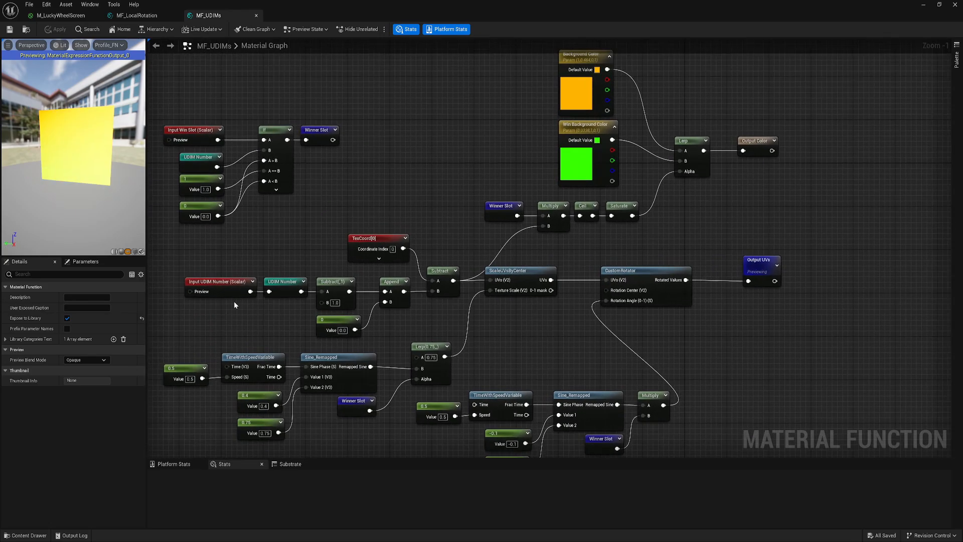
right_click_drag(374, 315, 346, 354)
left_click(288, 283)
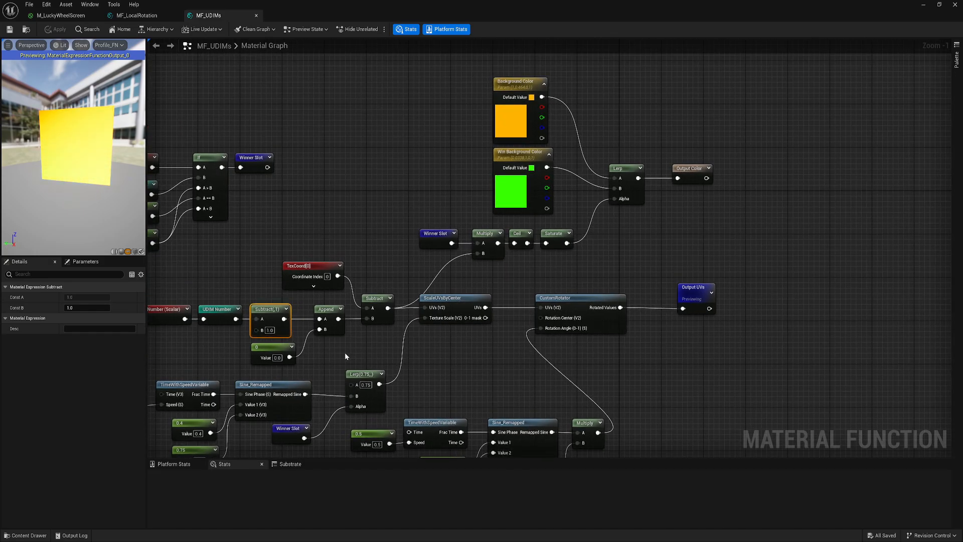
left_click(329, 314)
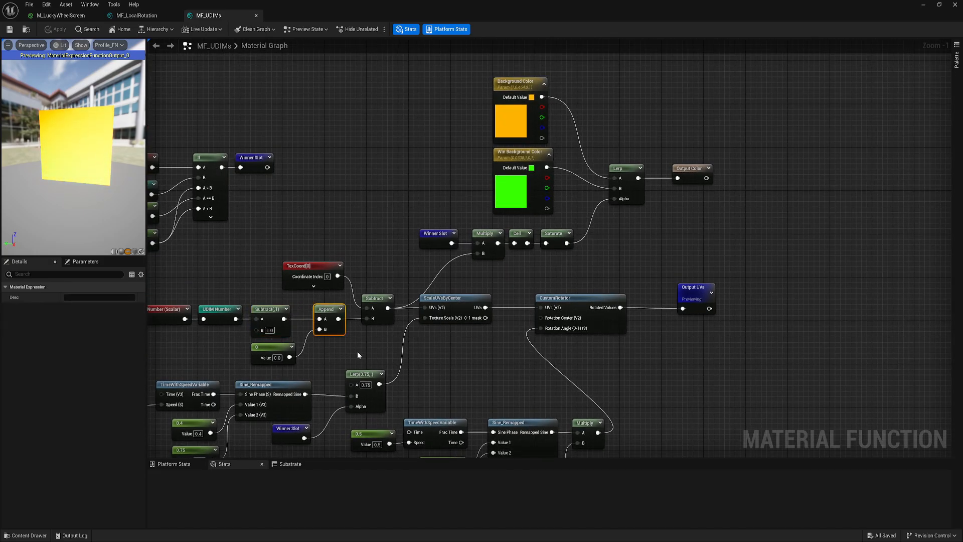
right_click_drag(359, 349, 366, 363)
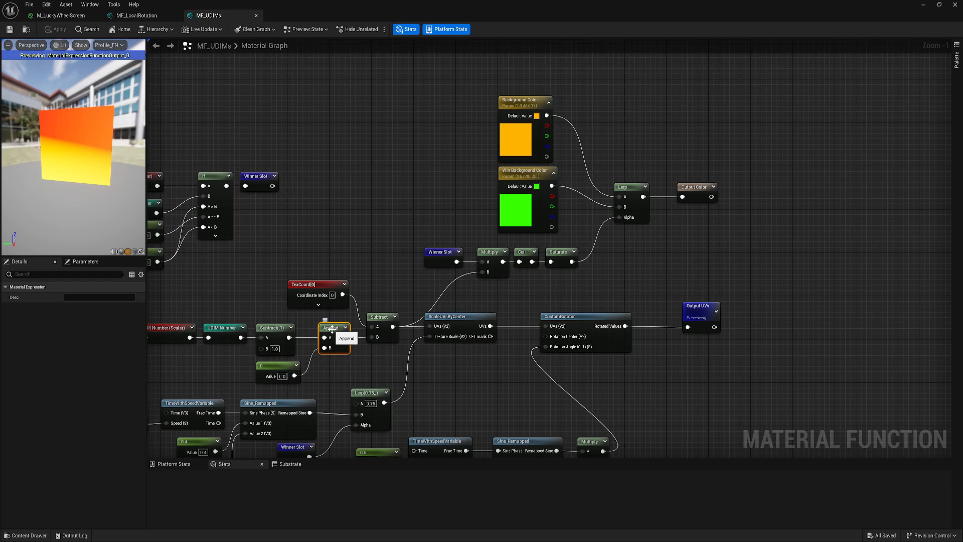
left_click(288, 381)
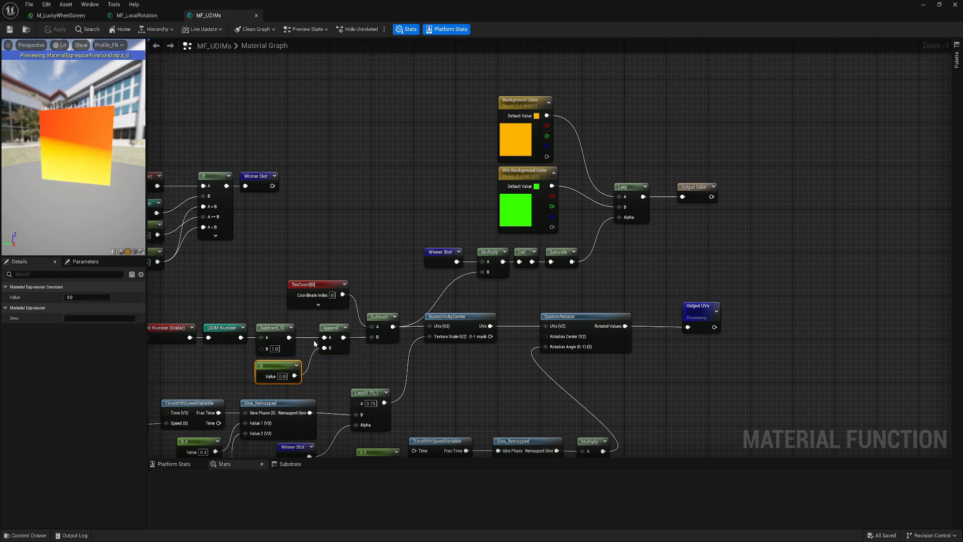
left_click(330, 330)
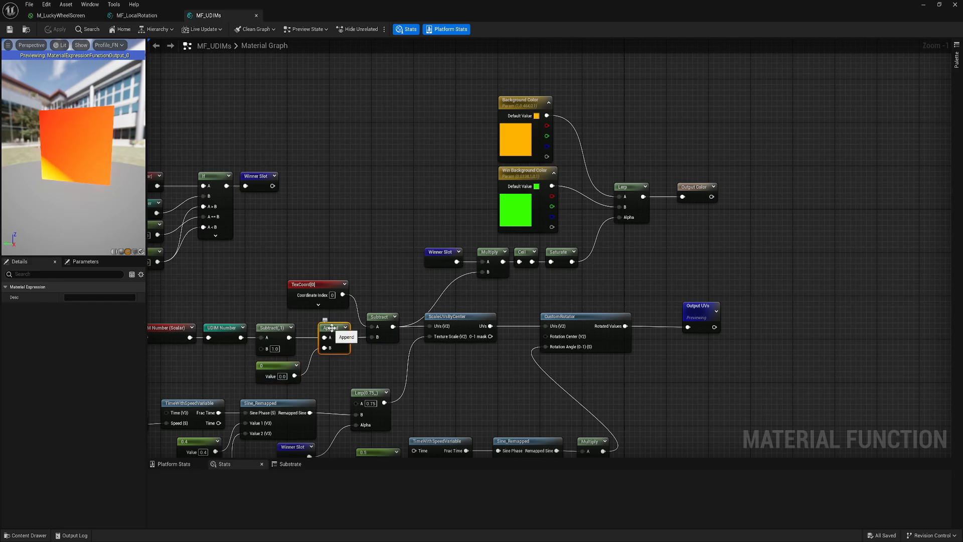
left_click(305, 321)
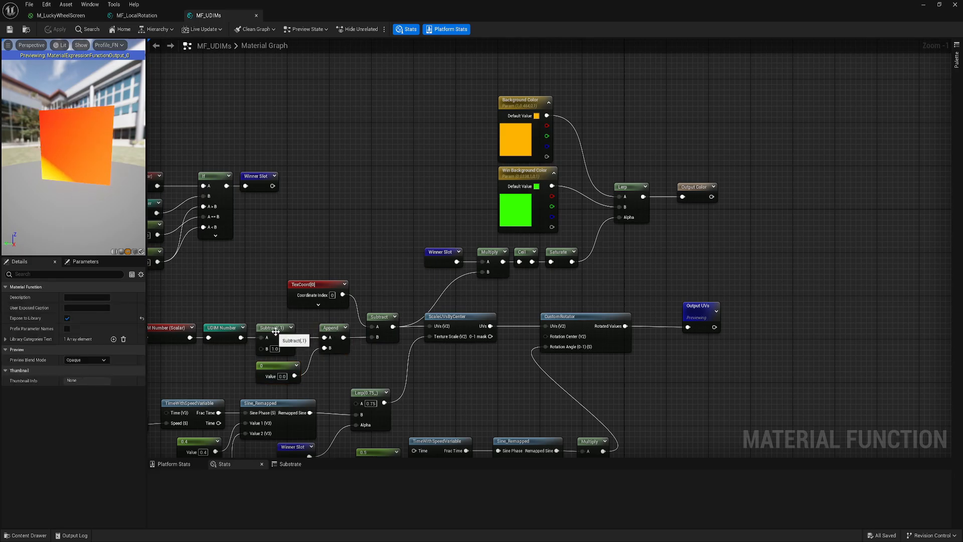
right_click_drag(287, 318, 321, 335)
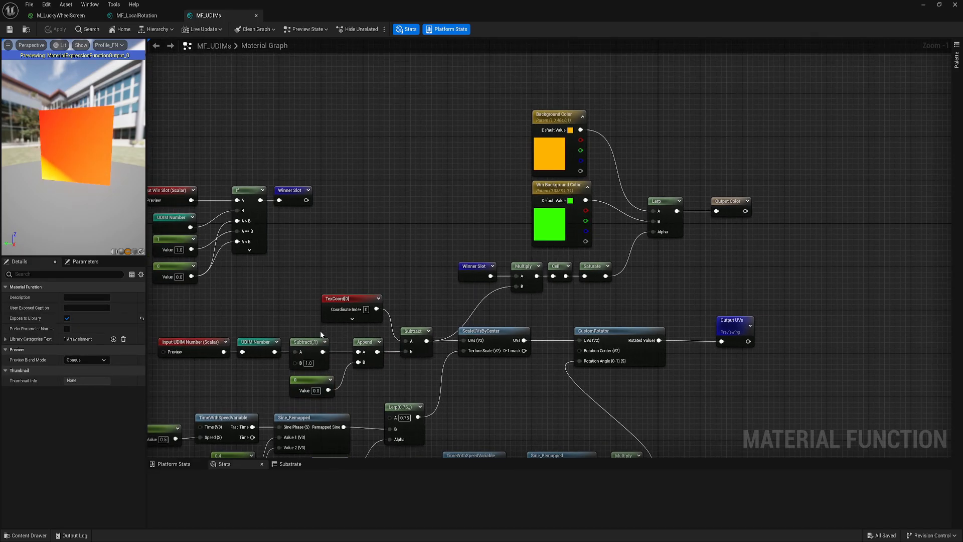
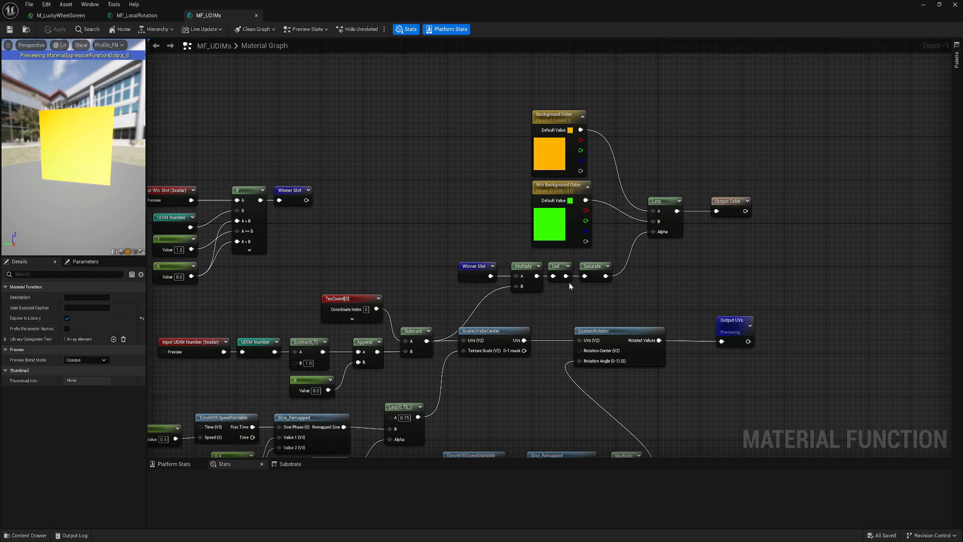
- Review the ScaleUVsByCenter and CustomRotator nodes and the color Lerp branch leading to Output Color
left_click_drag(513, 316, 637, 366)
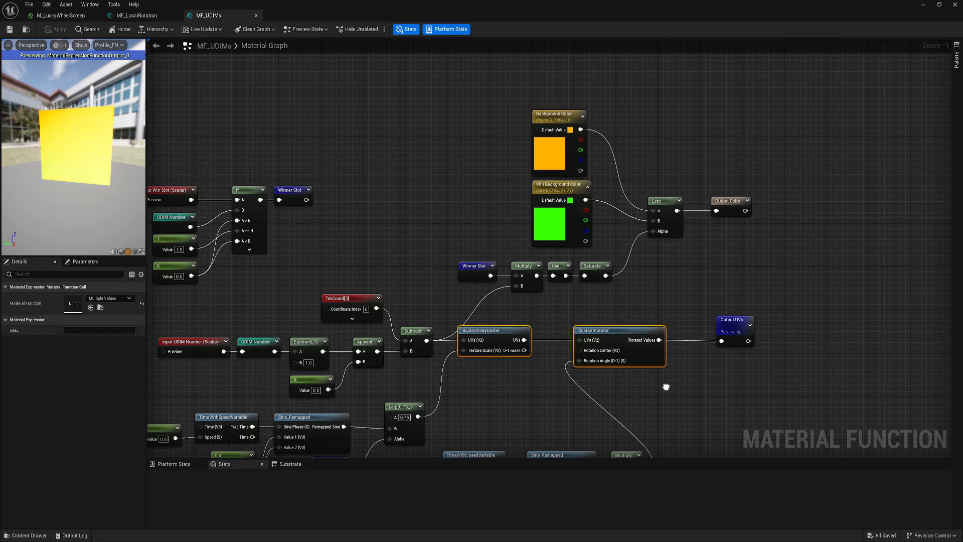
right_click_drag(667, 387, 679, 339)
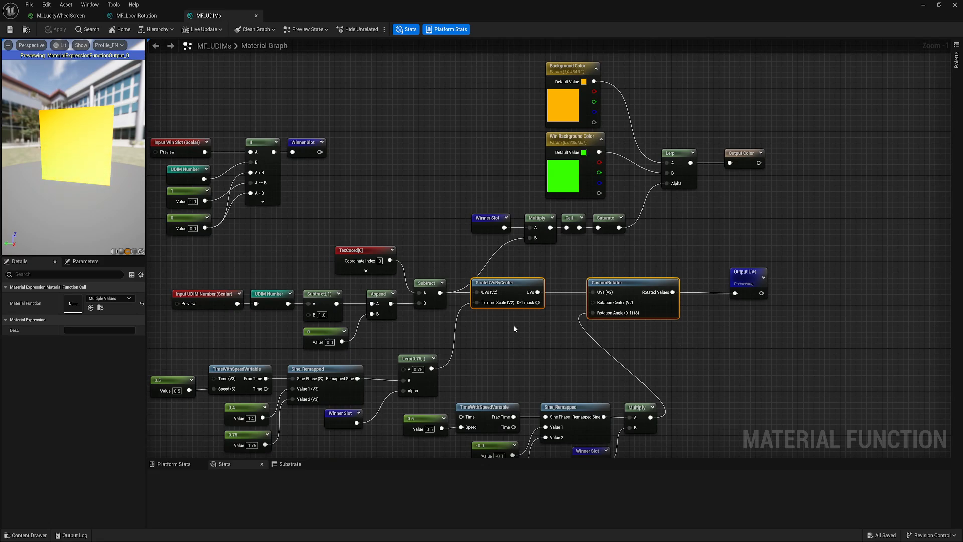
right_click_drag(486, 317, 513, 356)
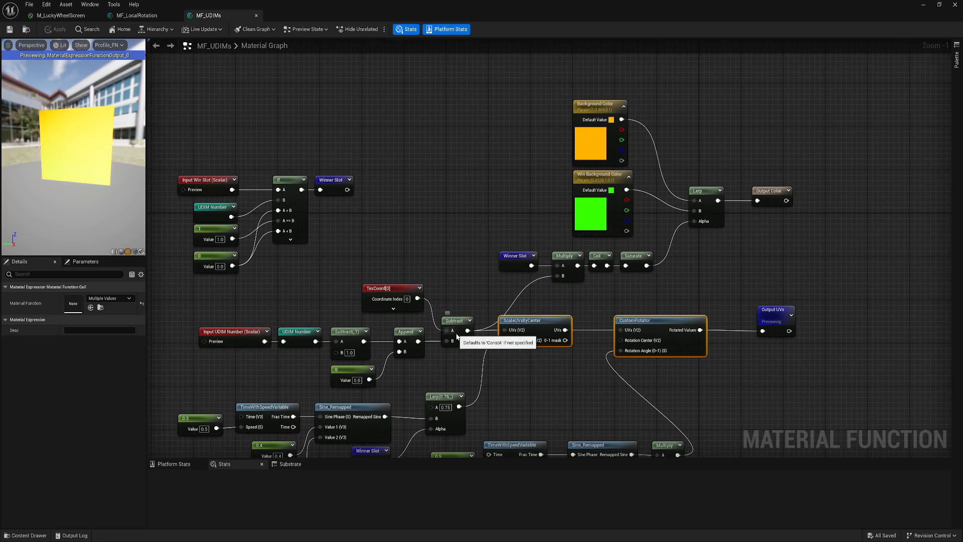
left_click_drag(538, 114, 736, 227)
left_click(387, 321)
right_click_drag(350, 321, 324, 294)
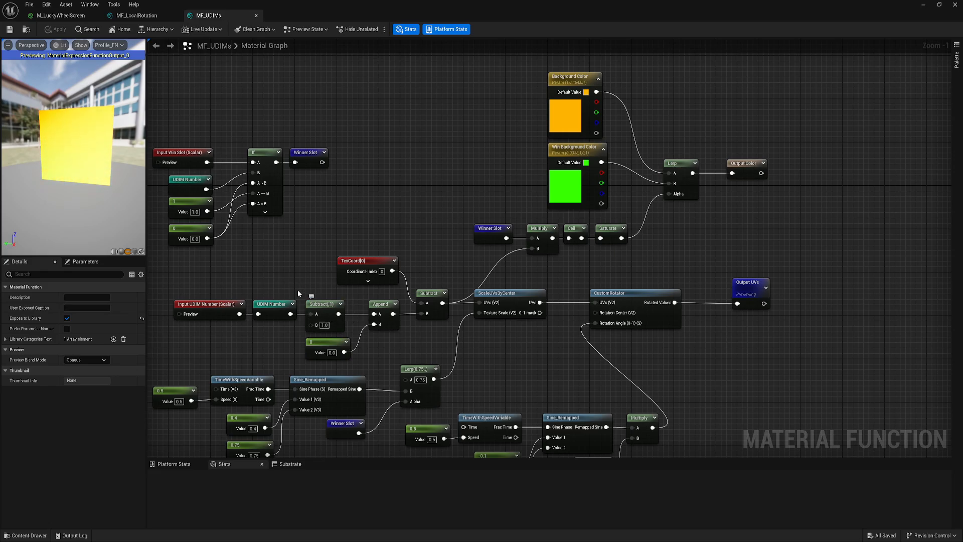
- Review how the Subtract nodes combine the UDIM offset with the TexCoord coordinates in MF_UDIMs
left_click(320, 305)
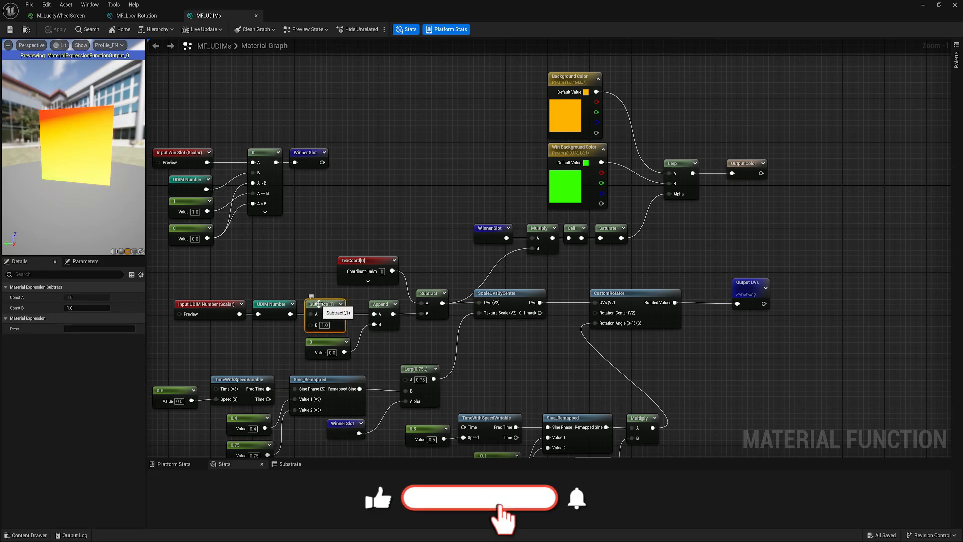
right_click_drag(397, 301, 361, 304)
left_click(348, 277)
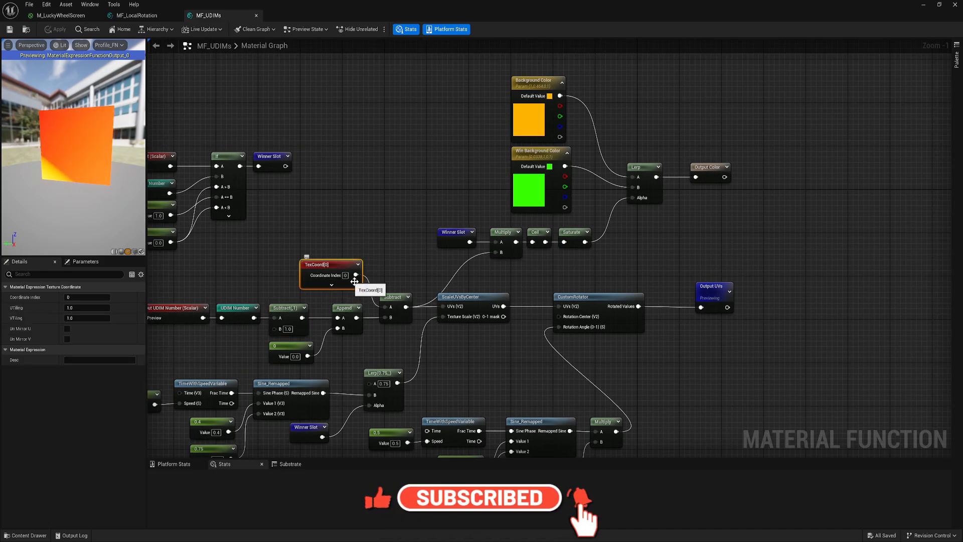
left_click(403, 310)
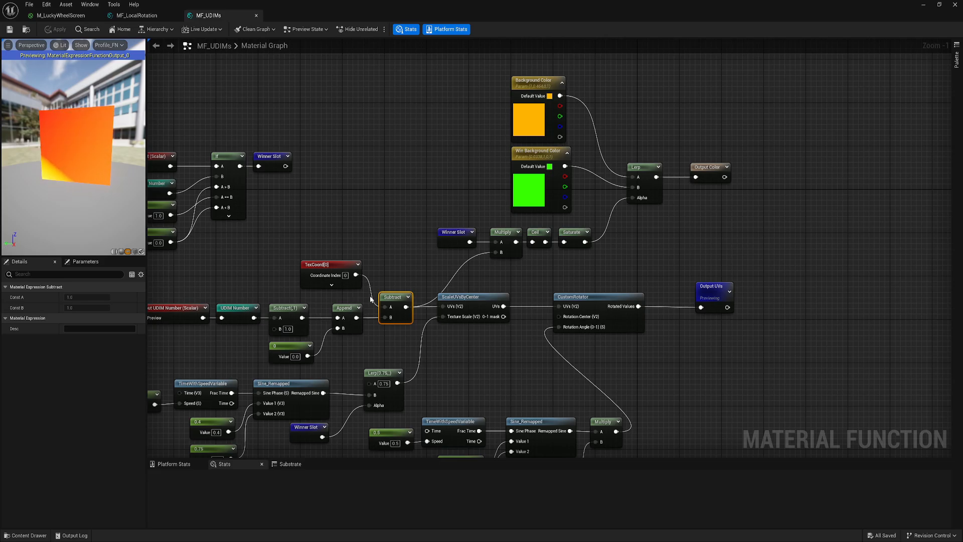
right_click_drag(412, 271, 360, 294)
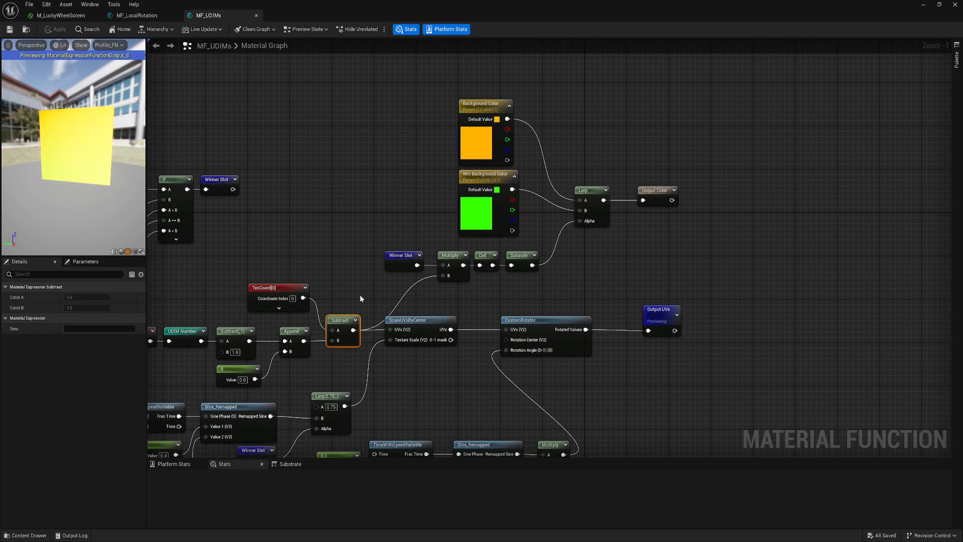
left_click(279, 296)
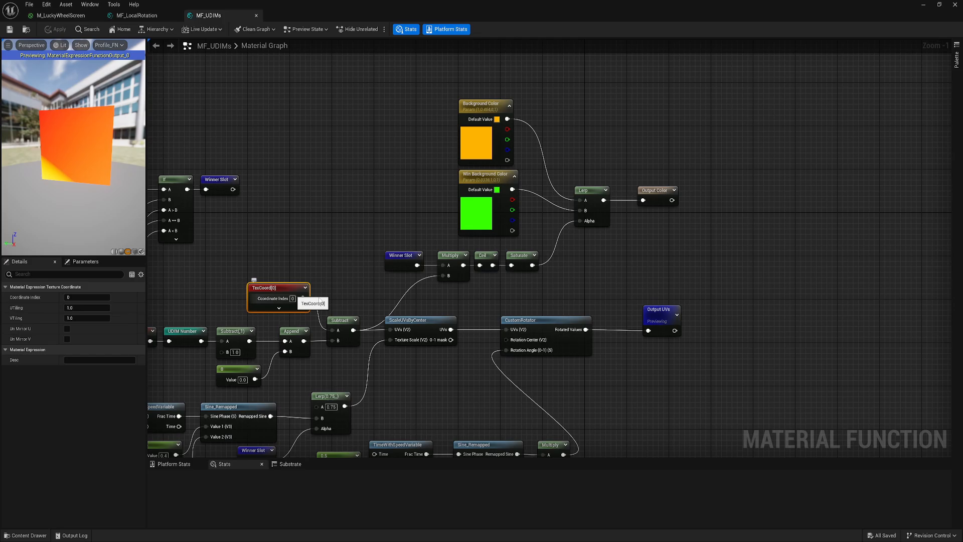
right_click_drag(344, 294, 309, 287)
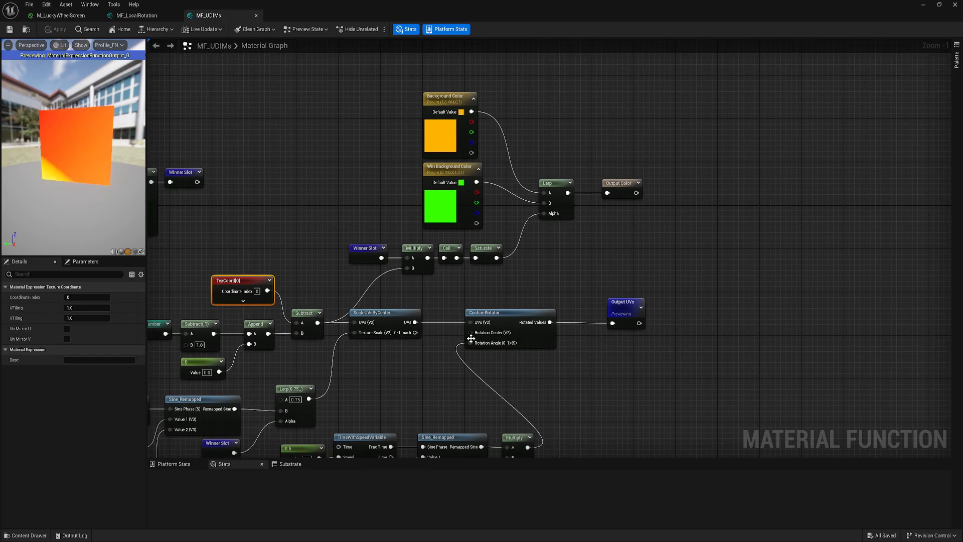
- Move the ScaleUVsByCenter node slightly closer to CustomRotator, and look over the color branch and the whole function graph
left_click_drag(415, 316, 430, 316)
left_click(440, 291)
right_click_drag(440, 290, 438, 343)
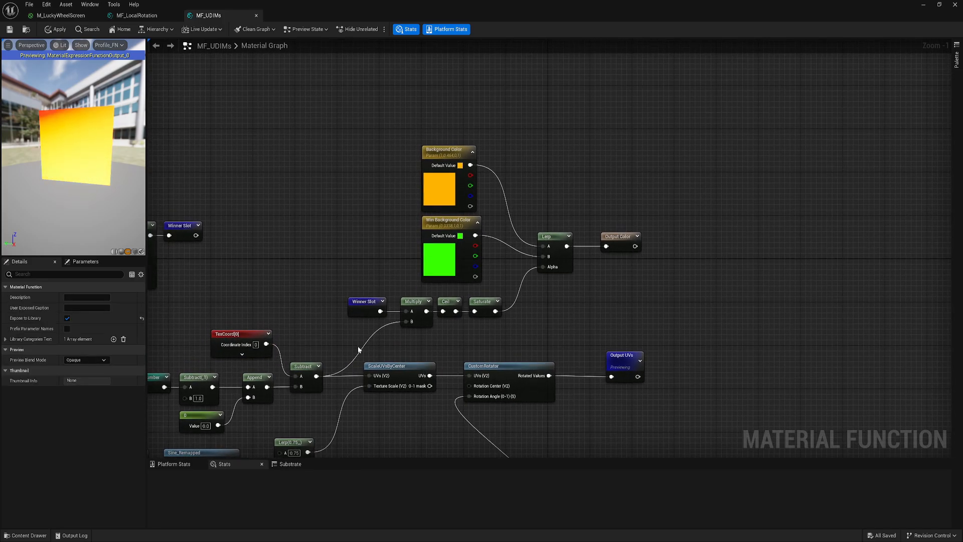
left_click_drag(346, 342, 514, 307)
left_click(534, 314)
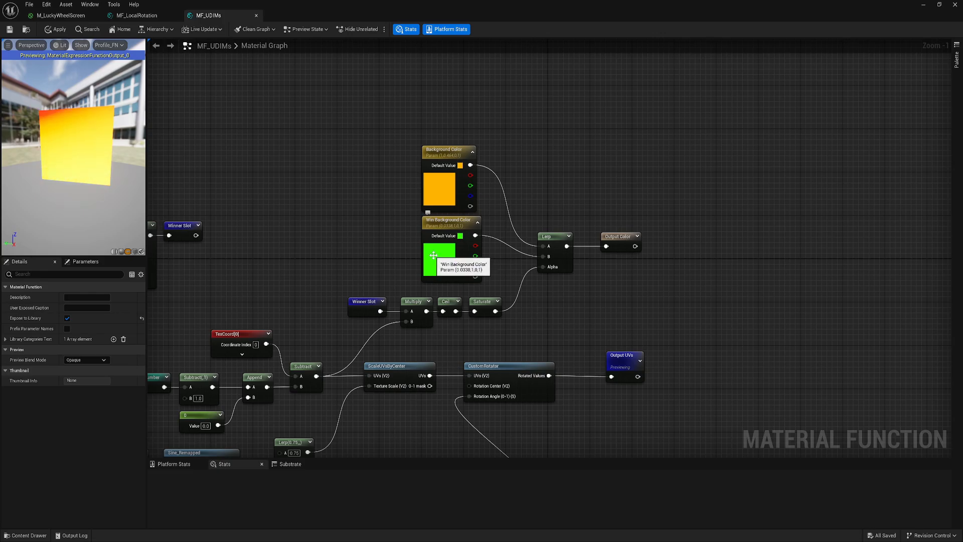
right_click_drag(592, 310, 671, 223)
scroll(670, 224, "down", 1)
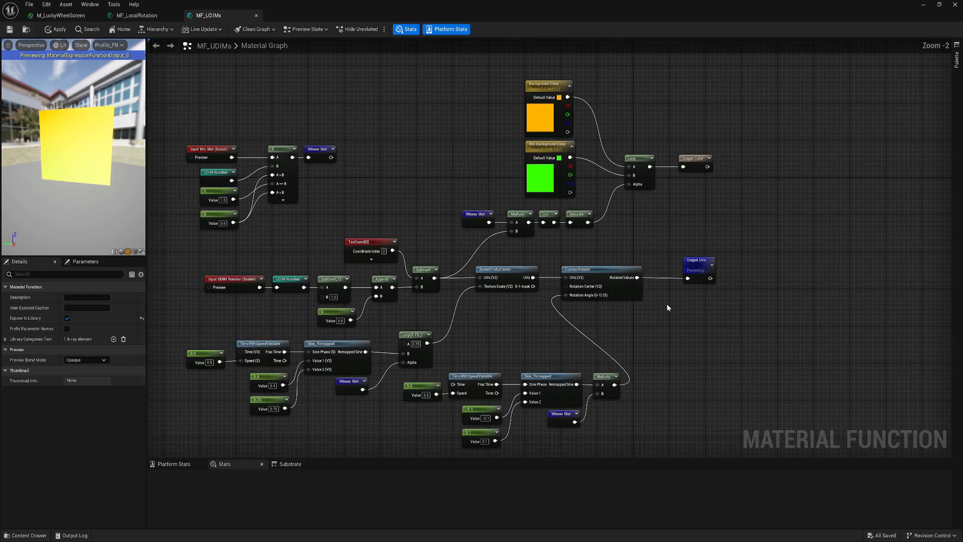
mouse_move(668, 305)
right_mouse_down()
mouse_move(725, 261)
mouse_move(677, 282)
mouse_move(680, 296)
right_mouse_up()
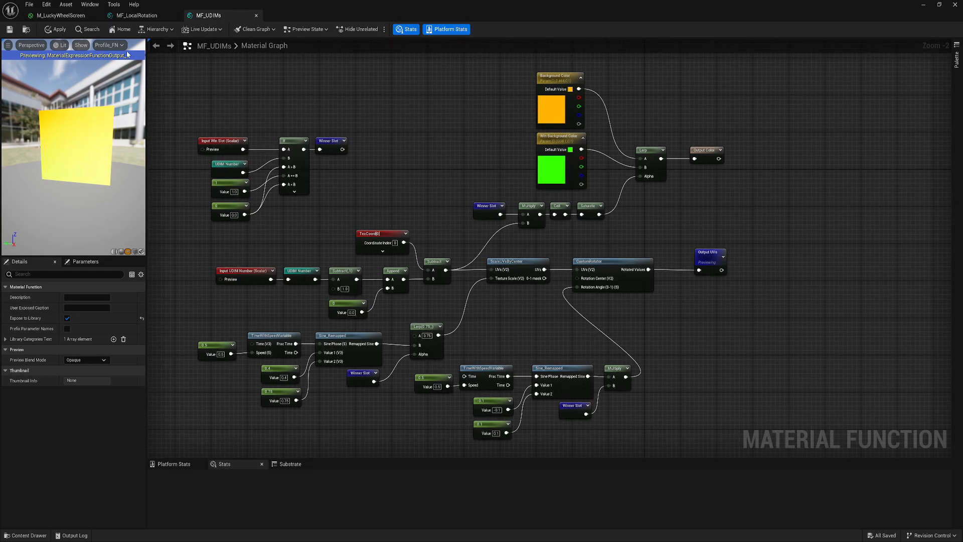
- Place the MF_UDIMs function from the Materials folder into the M_LuckyWheelScreen graph, beside the Switch node
left_click(60, 15)
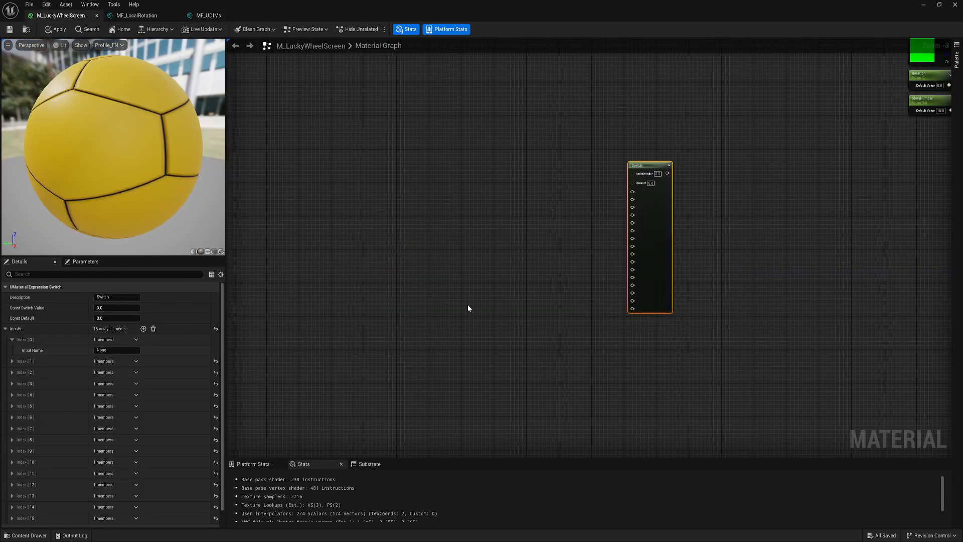
right_click_drag(468, 305, 422, 321)
key("ctrl+space")
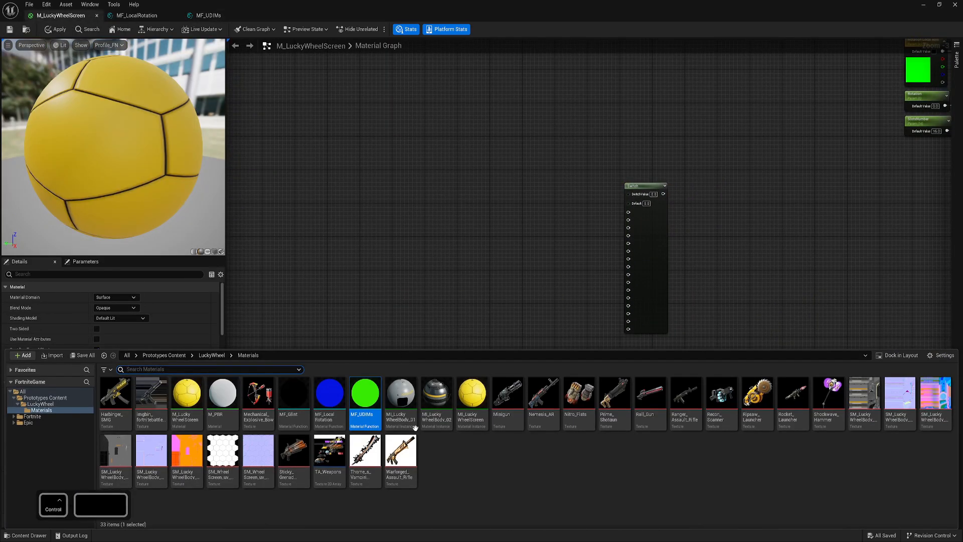
left_click_drag(366, 390, 430, 242)
scroll(429, 243, "up", 3)
right_click_drag(469, 248, 531, 332)
left_click(452, 221)
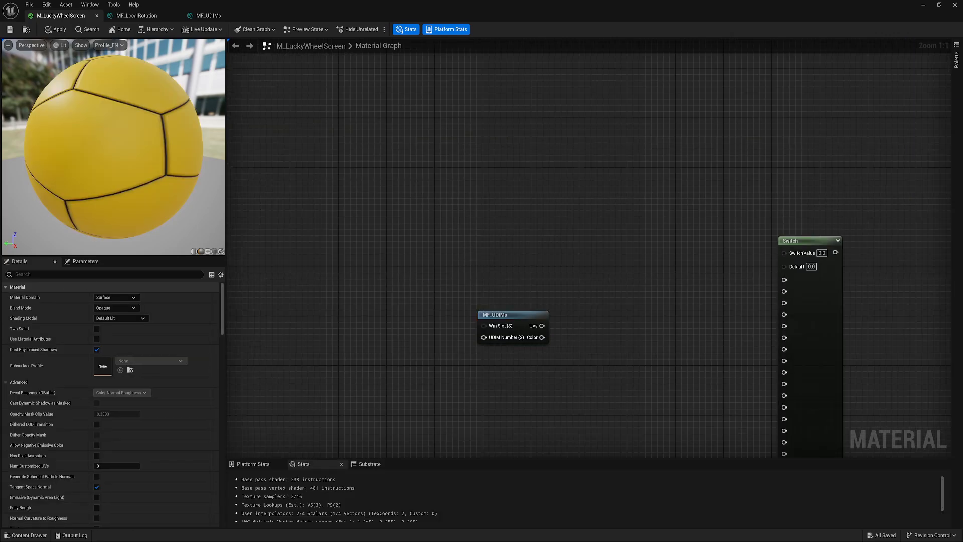
- Add a scalar parameter named WinSlot above the MF_UDIMs node
key("s")
left_click(384, 238)
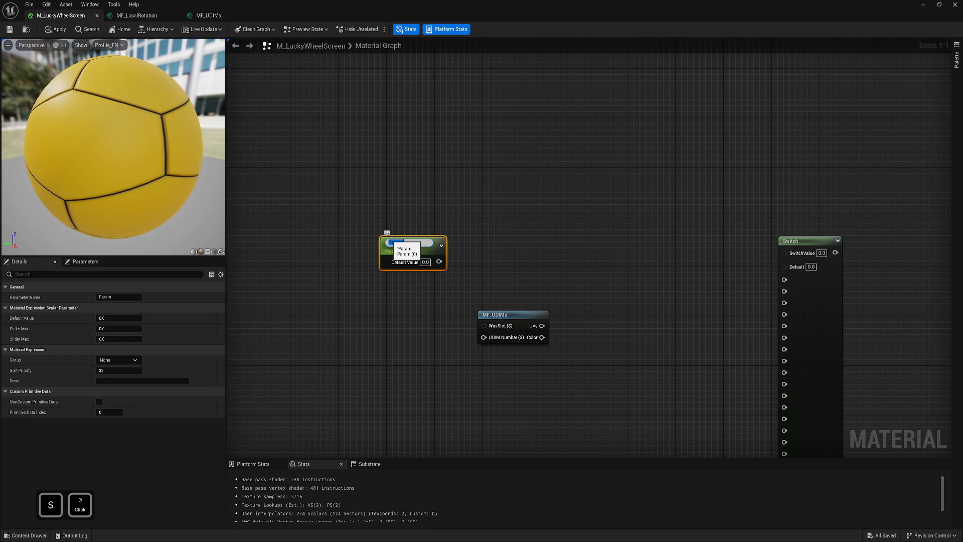
type("WinSlot")
key("Return")
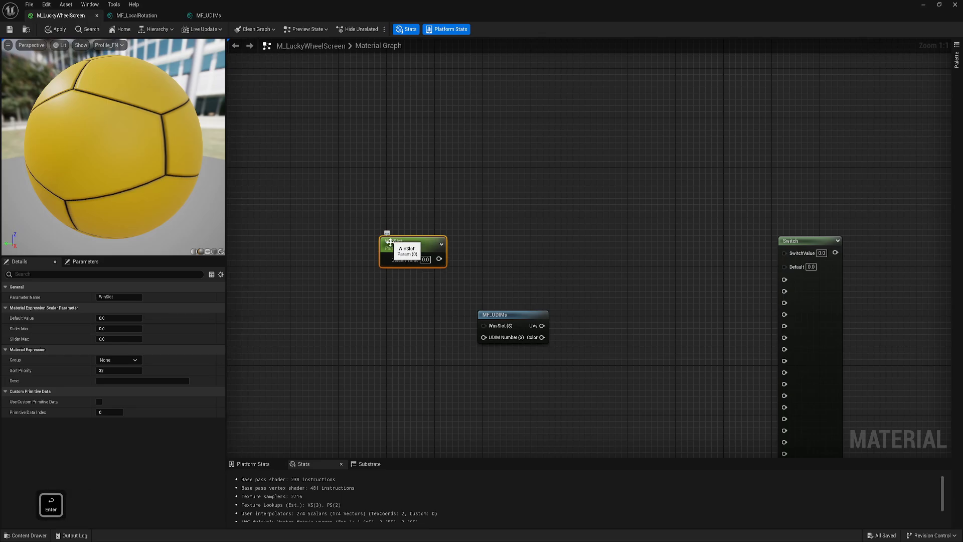
- Connect the WinSlot parameter to a new named reroute declaration called Winner Slot
mouse_move(429, 246)
left_mouse_down()
mouse_move(369, 252)
mouse_move(418, 261)
left_mouse_up()
type("reroute")
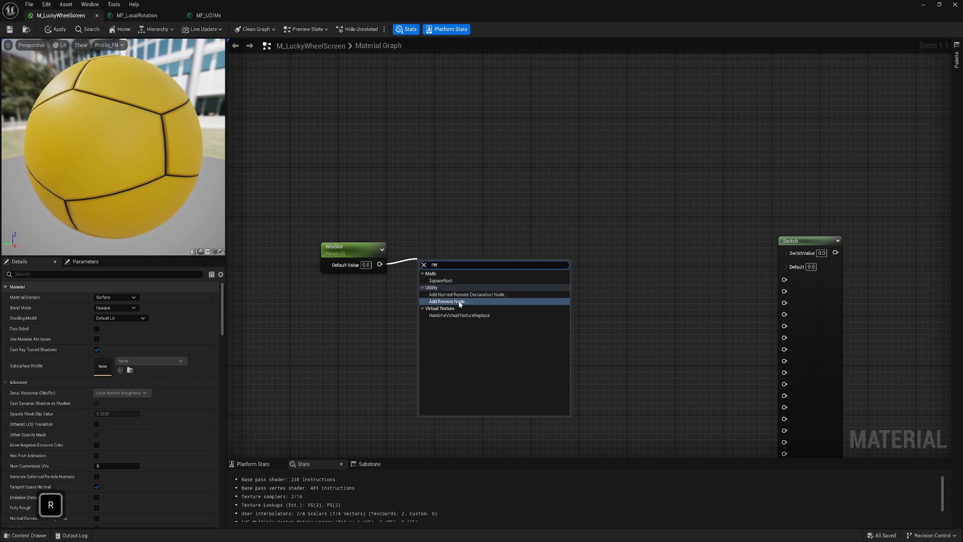
left_click(458, 294)
type("Winner Slot")
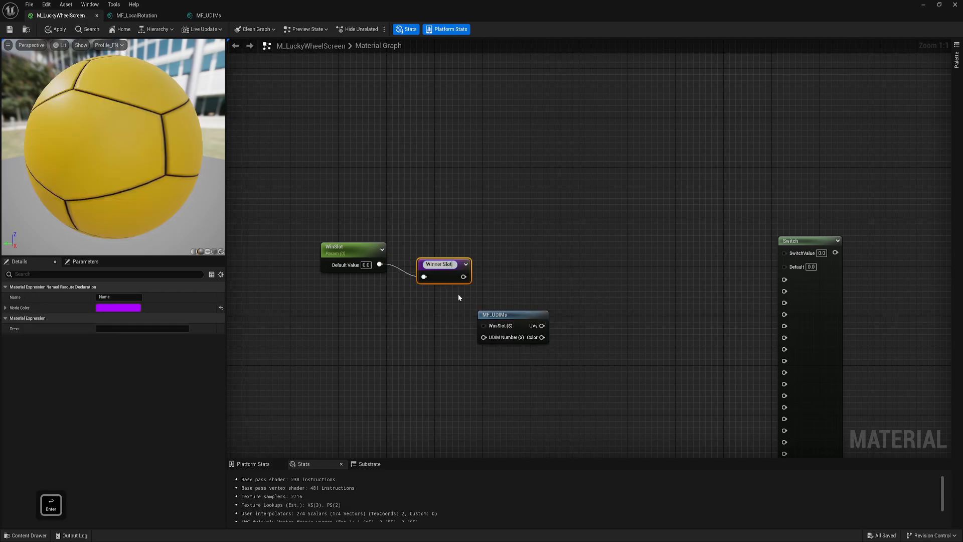
key("Return")
- Wrap WinSlot and its reroute in a comment titled "Winner Slot Input" and move the comment further above MF_UDIMs
left_click_drag(342, 221, 426, 272)
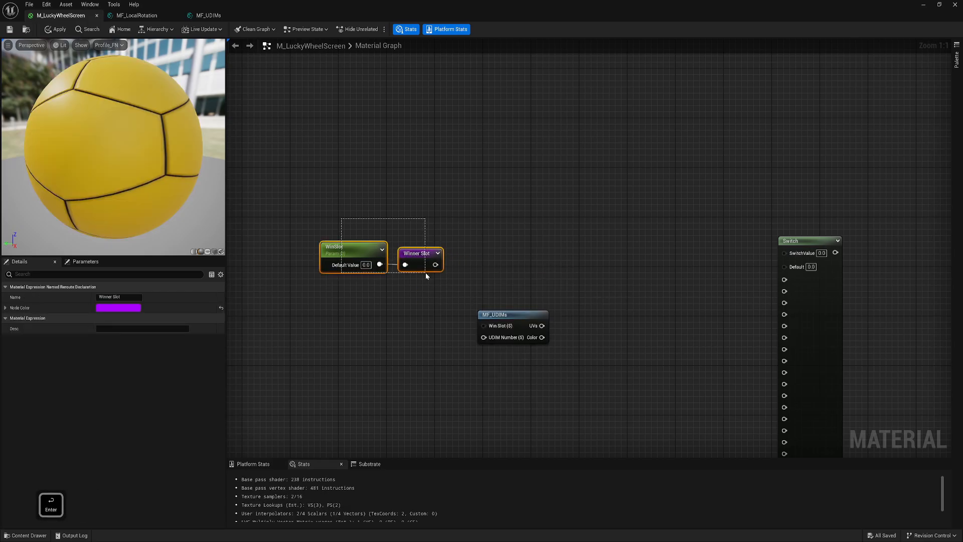
type("cWinner Slot Input")
key("Return")
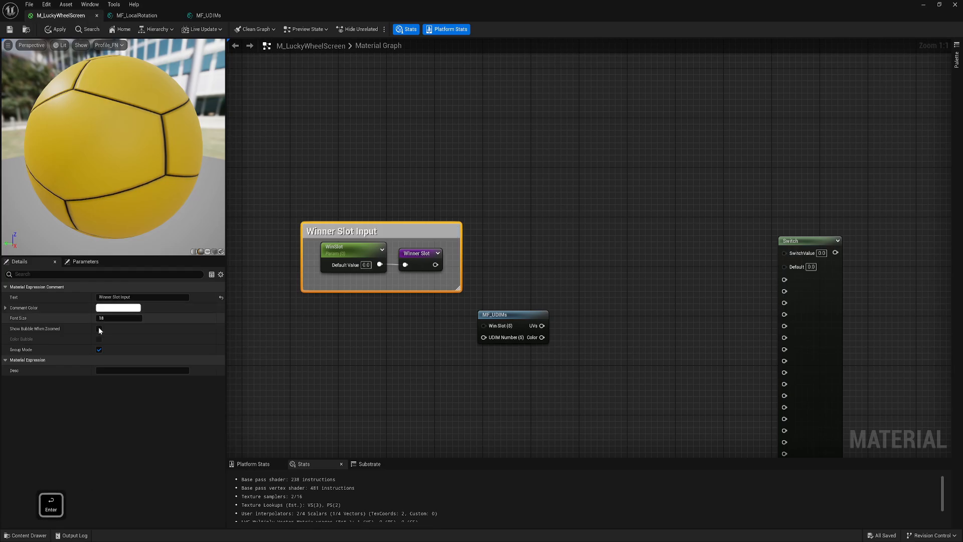
left_click_drag(394, 223, 394, 213)
left_click_drag(393, 224, 419, 129)
left_click(482, 215)
right_click_drag(482, 215, 505, 262)
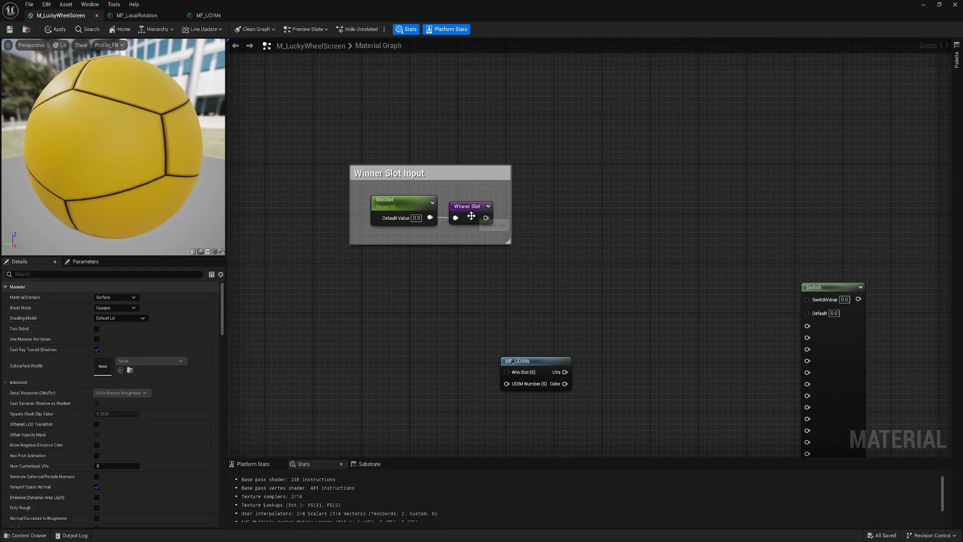
- Check the WinSlot parameter and Winner Slot reroute, and move the MF_UDIMs node up nearer to their comment
left_click(378, 209)
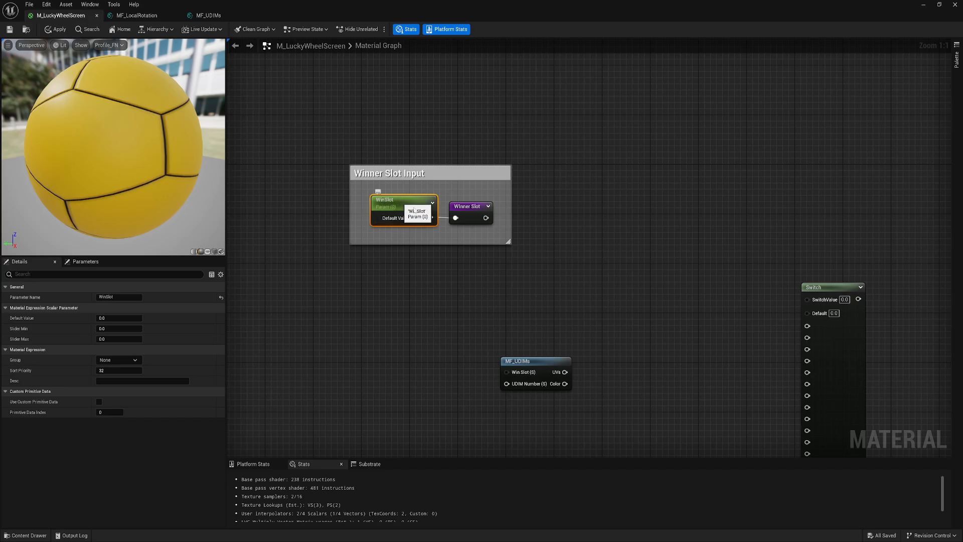
left_click(464, 212)
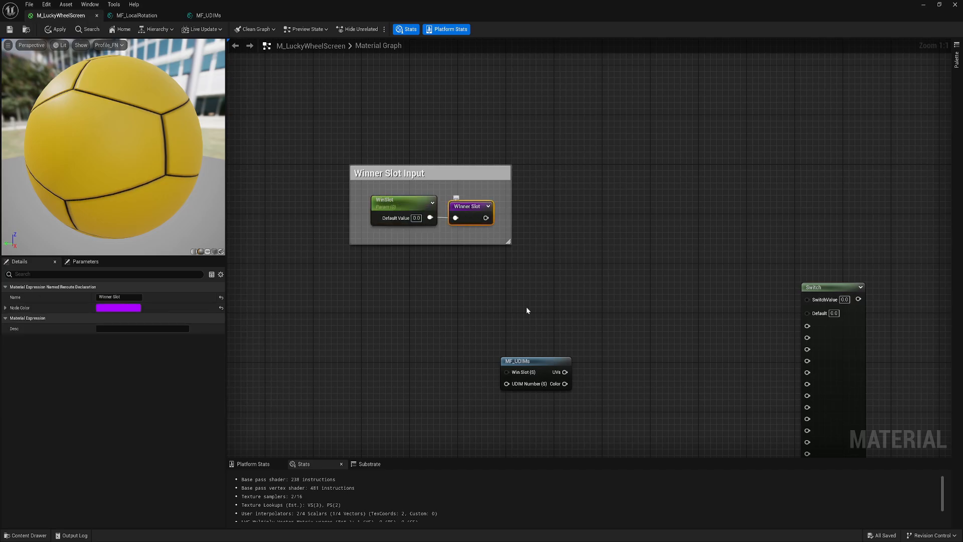
right_click_drag(526, 306, 481, 205)
right_click_drag(545, 290, 552, 377)
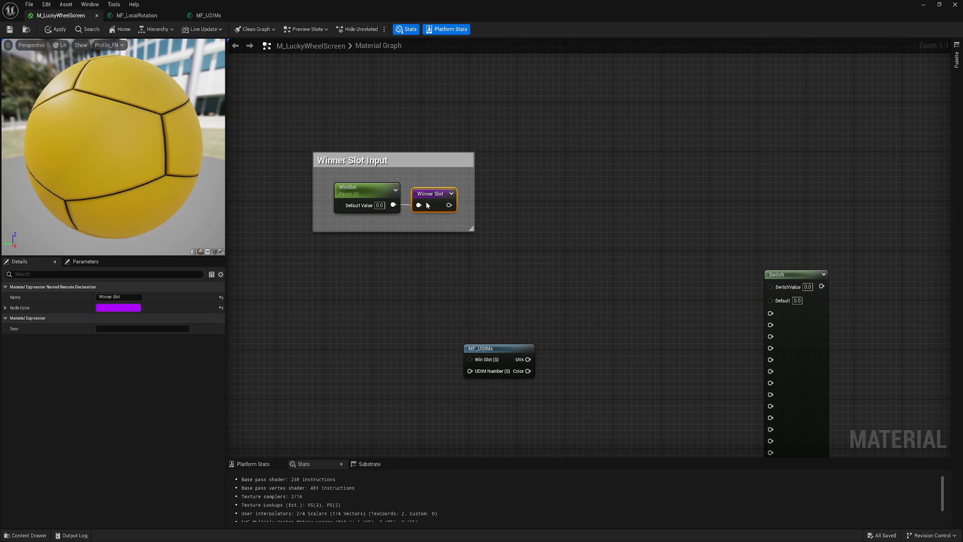
right_click_drag(455, 315, 424, 281)
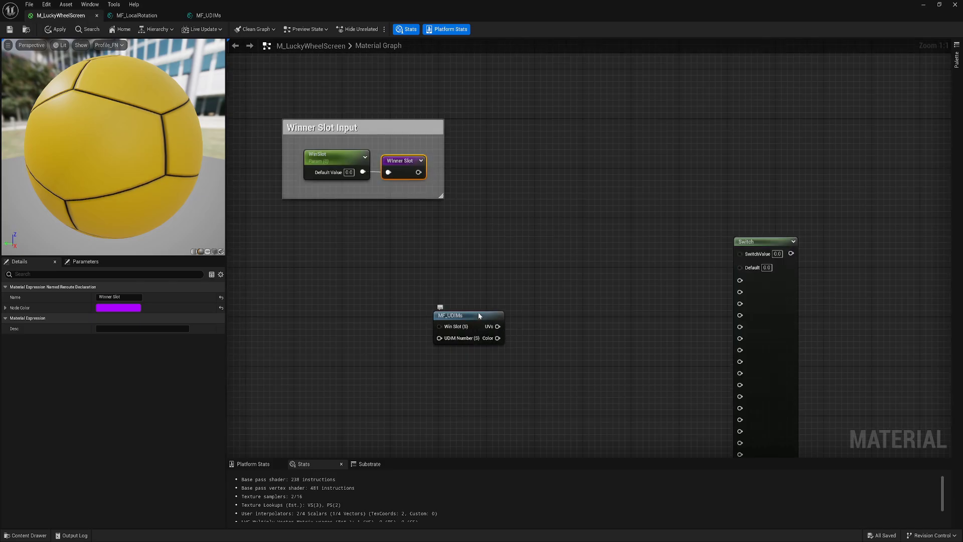
left_click_drag(474, 315, 497, 276)
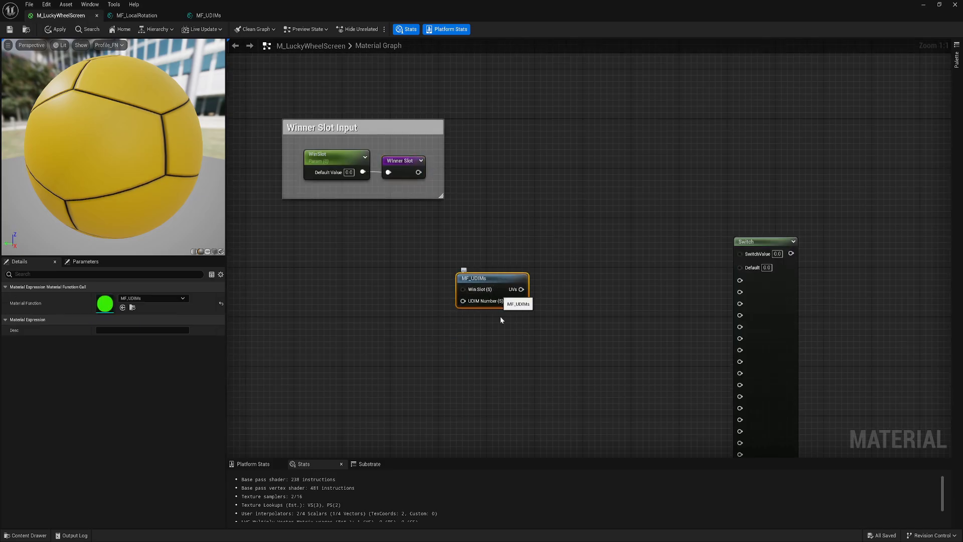
right_click_drag(426, 316, 434, 331)
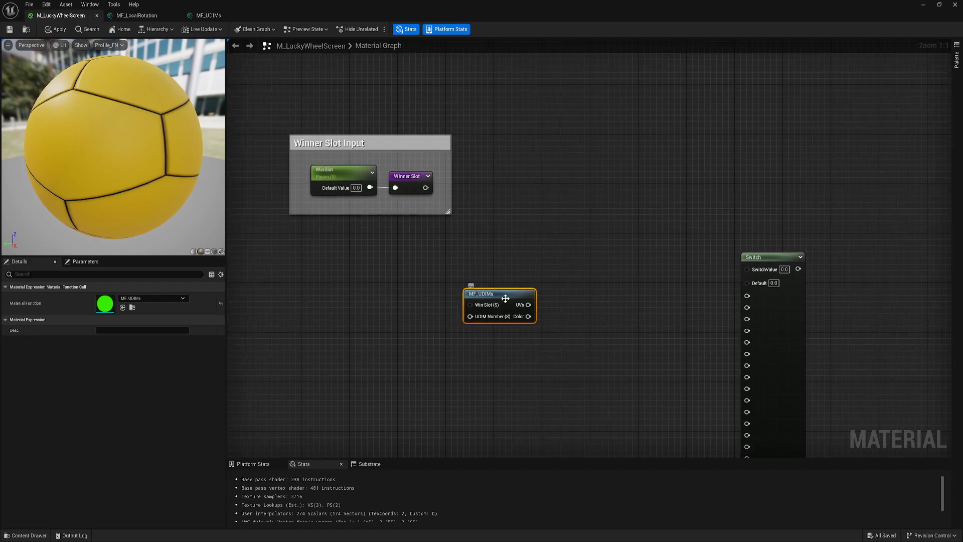
- In the MF_UDIMs function, set the Win Slot input's sort priority to 1
left_click(208, 15)
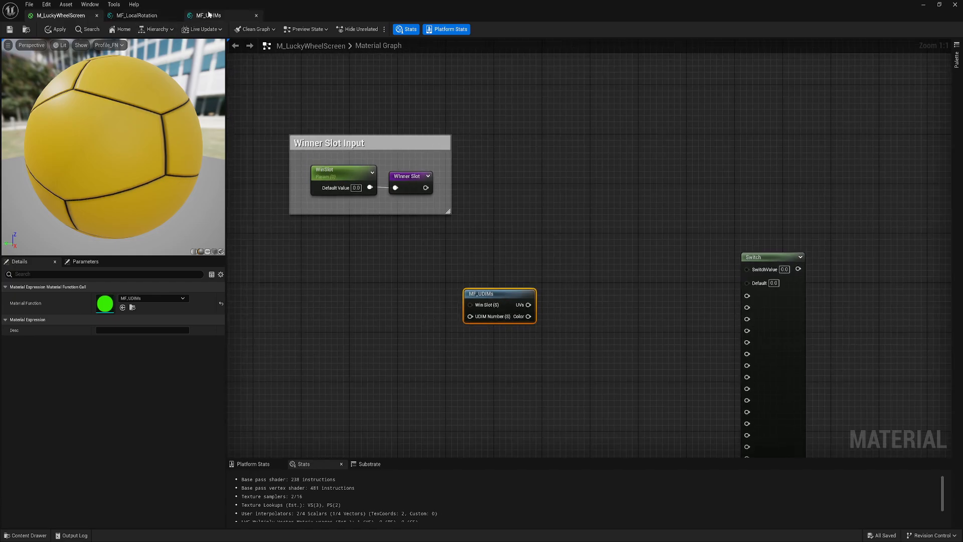
right_click_drag(285, 233, 352, 198)
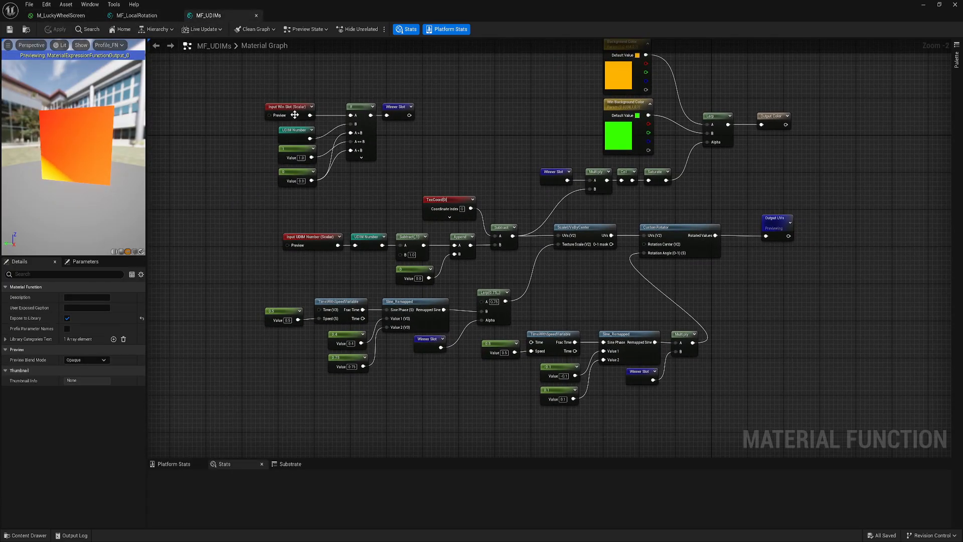
left_click(291, 111)
left_click(82, 360)
type("1")
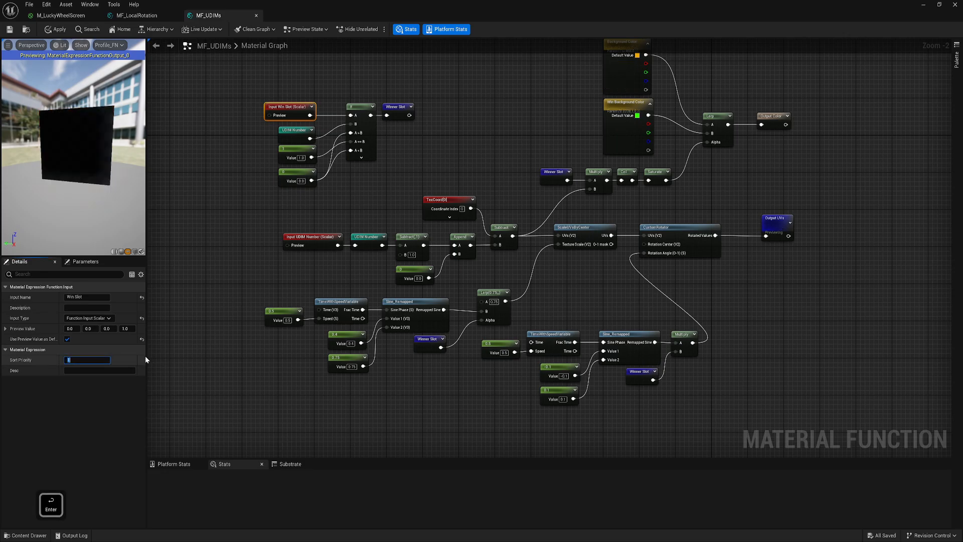
key("Return")
- Back in M_LuckyWheelScreen, add a constant with value 1 and connect it to the MF_UDIMs node's UDIM Number input
left_click(61, 15)
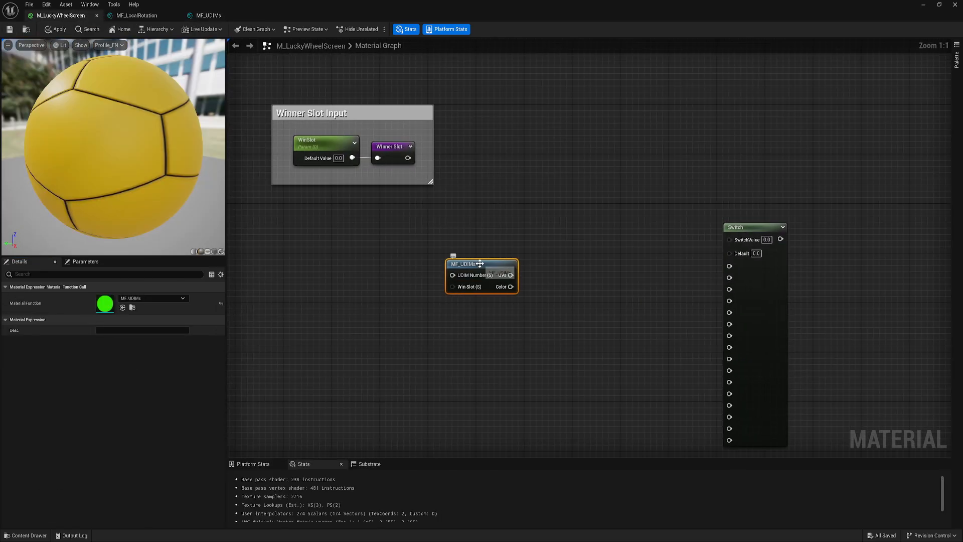
key("1")
left_click(365, 275)
type("1")
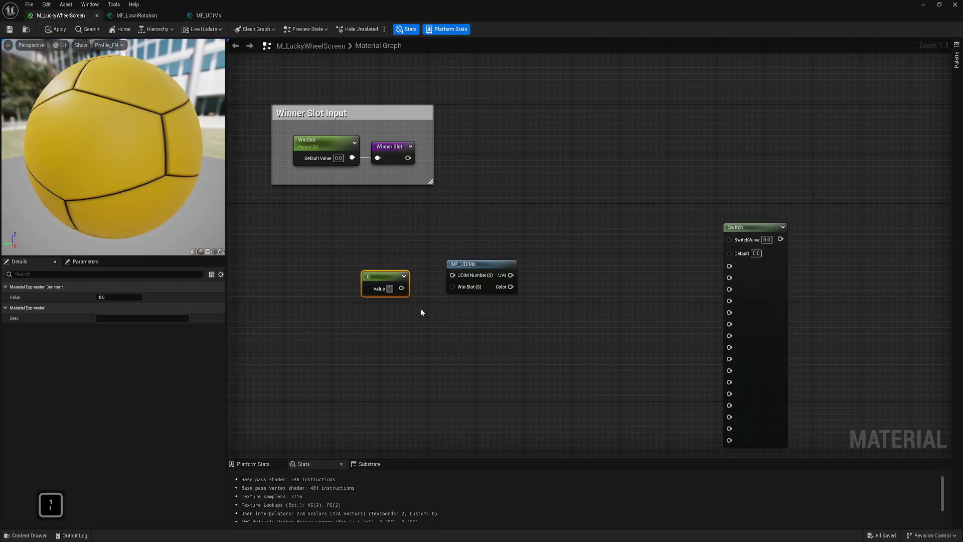
key("Return")
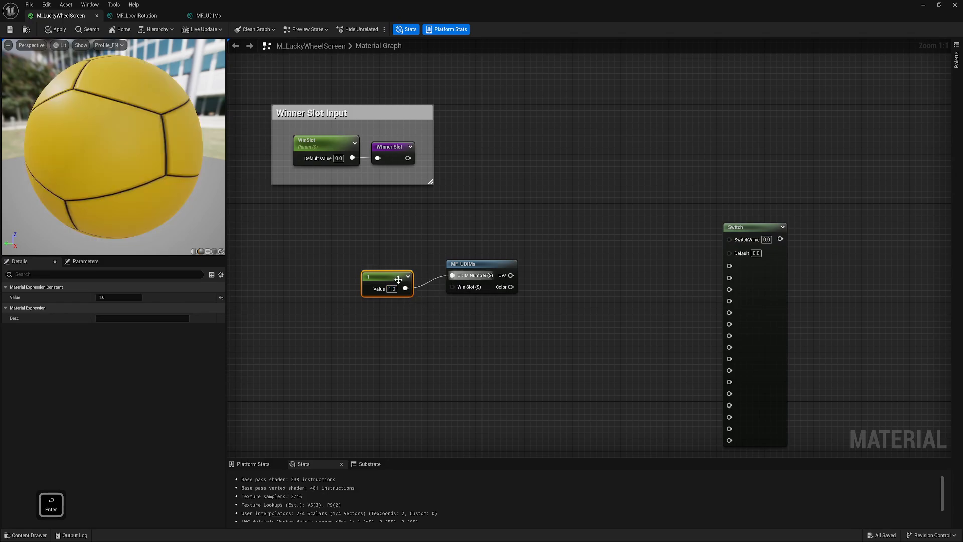
left_click_drag(398, 279, 417, 261)
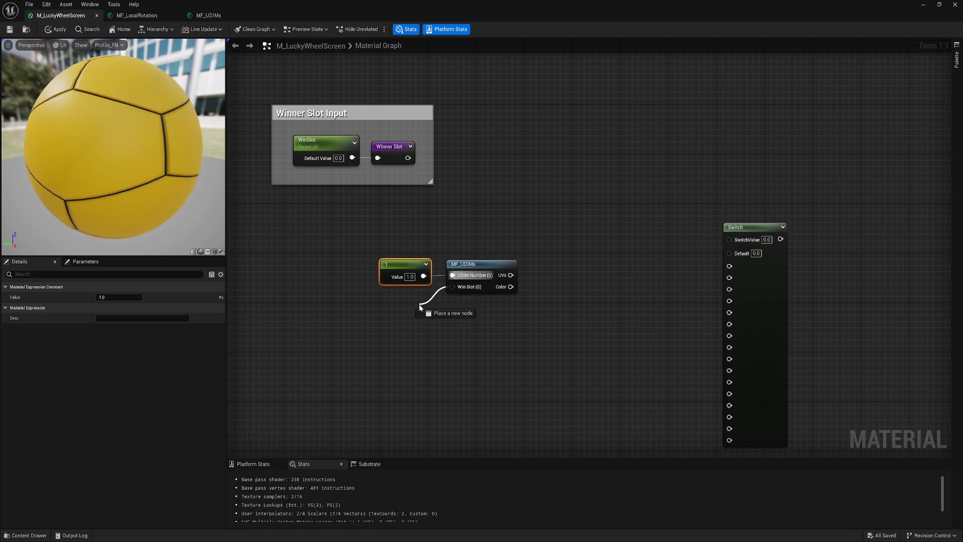
- Feed the MF_UDIMs node's Win Slot input from the Winner Slot named reroute, placed below the constant
left_click_drag(419, 305, 412, 298)
left_click(435, 318)
left_click(446, 328)
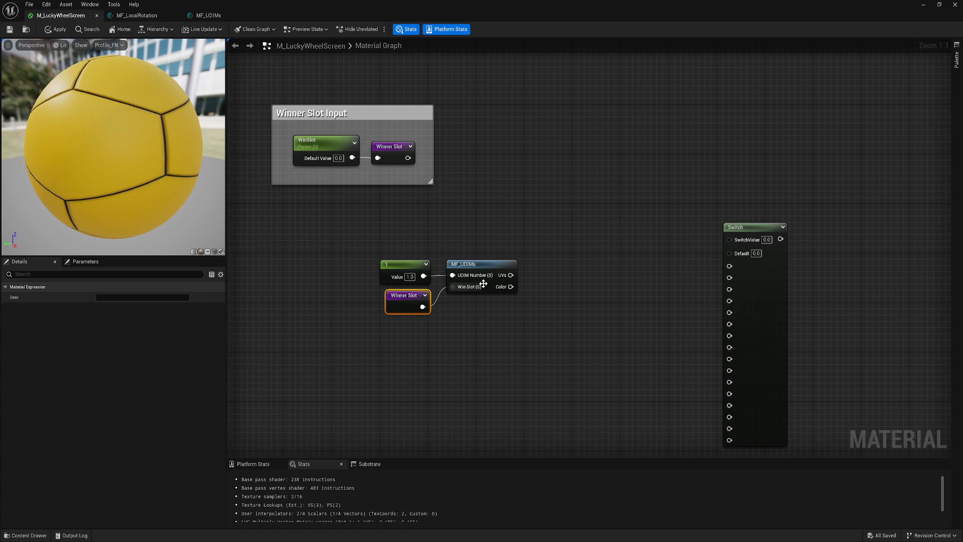
- Duplicate the constant, Winner Slot reroute and MF_UDIMs node group down the column, making one set for each of the 16 slots
right_click_drag(388, 319, 342, 319)
left_click_drag(341, 318, 450, 246)
right_click_drag(450, 246, 472, 297)
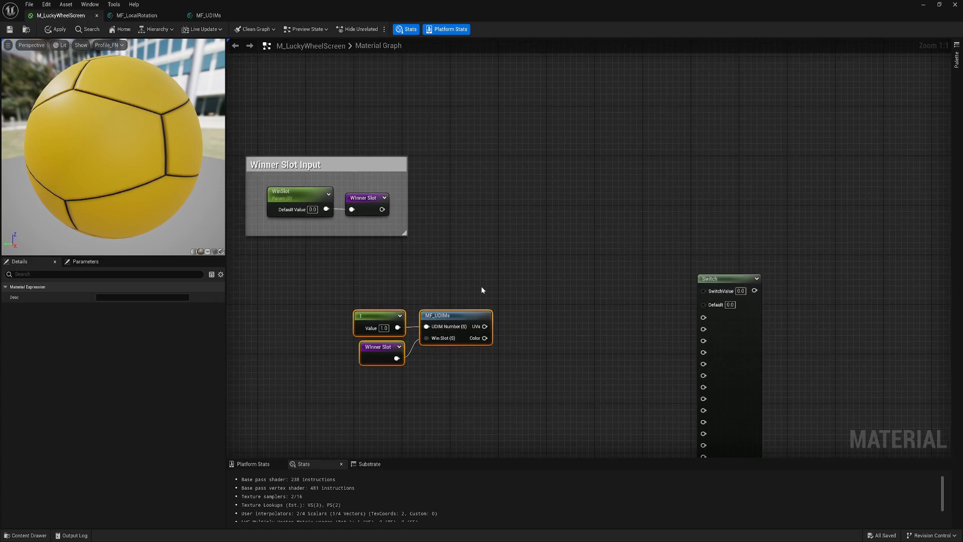
right_click_drag(486, 343, 503, 282)
key("ctrl+c")
key("ctrl+v")
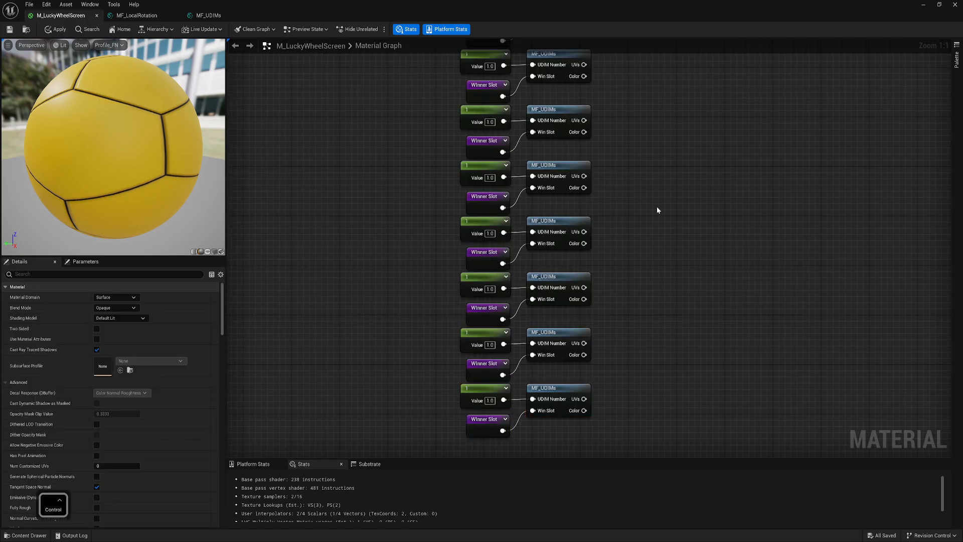
- Number the UDIM Number constants of the duplicated sets in order from 2 to 16
right_click_drag(658, 211, 649, 331)
right_click_drag(639, 95, 661, 254)
right_click_drag(662, 182, 679, 325)
mouse_move(662, 158)
right_mouse_down()
mouse_move(646, 295)
mouse_move(661, 351)
mouse_move(637, 272)
right_mouse_up()
type("2")
left_click(518, 346)
type("3")
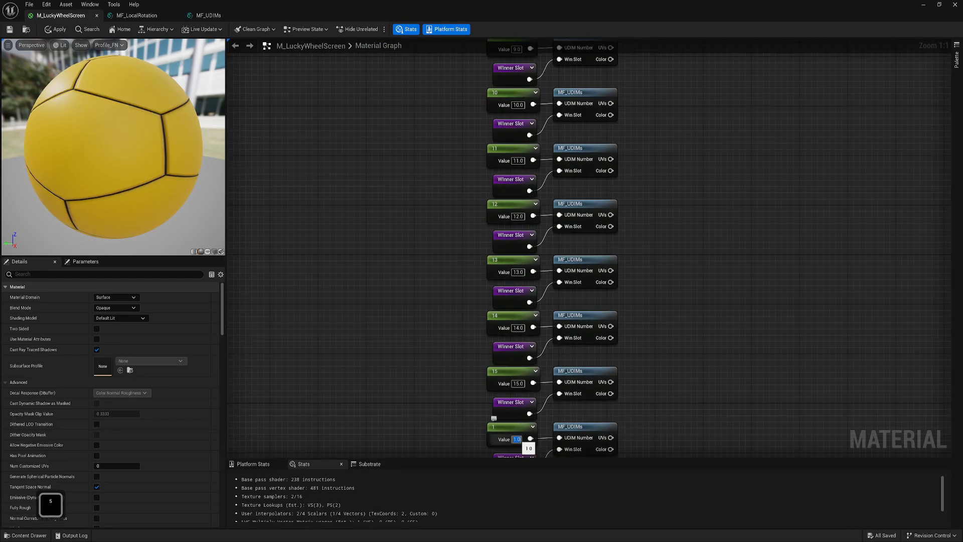
right_click_drag(526, 445, 637, 412)
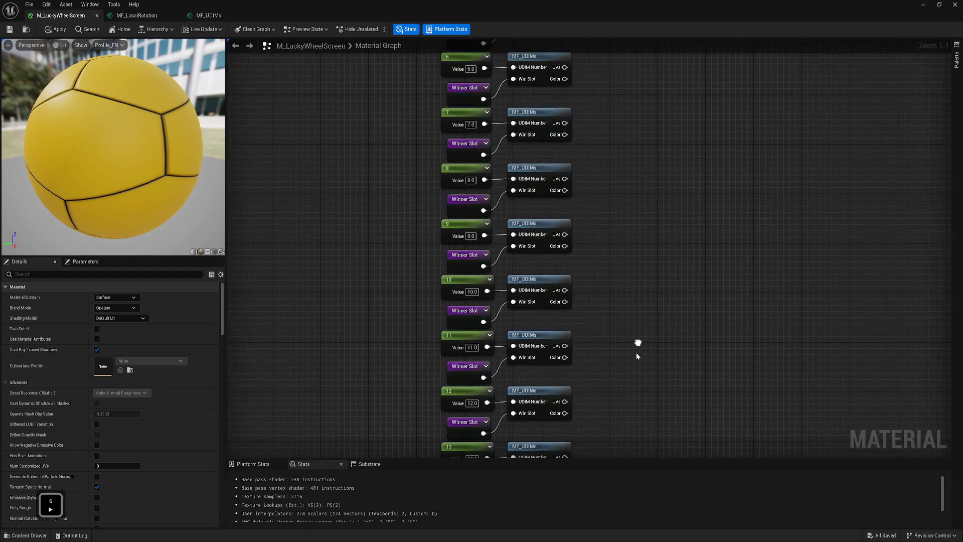
right_click_drag(647, 83, 616, 454)
- Add a TexCoord node above the MF_UDIMs column and connect it to a component mask that keeps only the R channel
right_click_drag(768, 55, 676, 304)
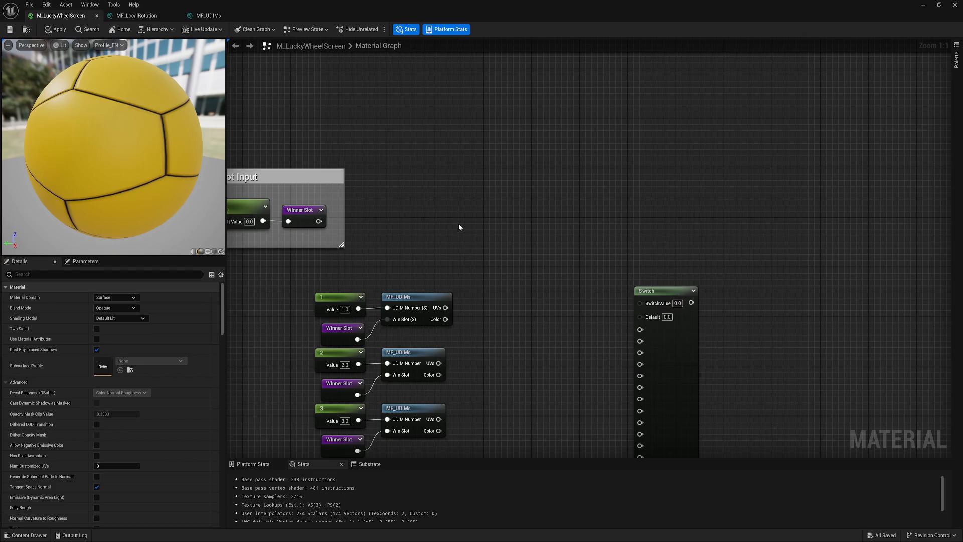
key("u")
left_click(441, 210)
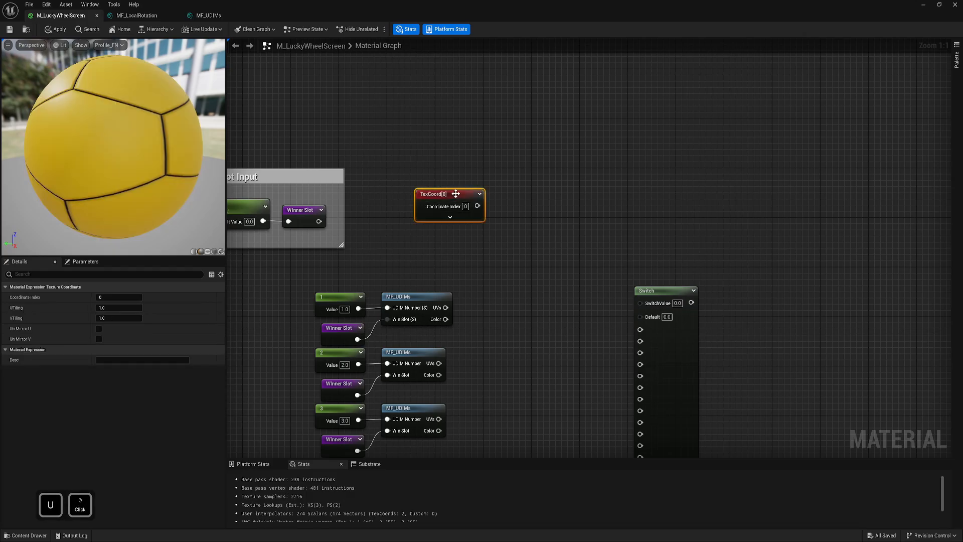
left_click_drag(448, 196, 414, 215)
right_click(468, 218)
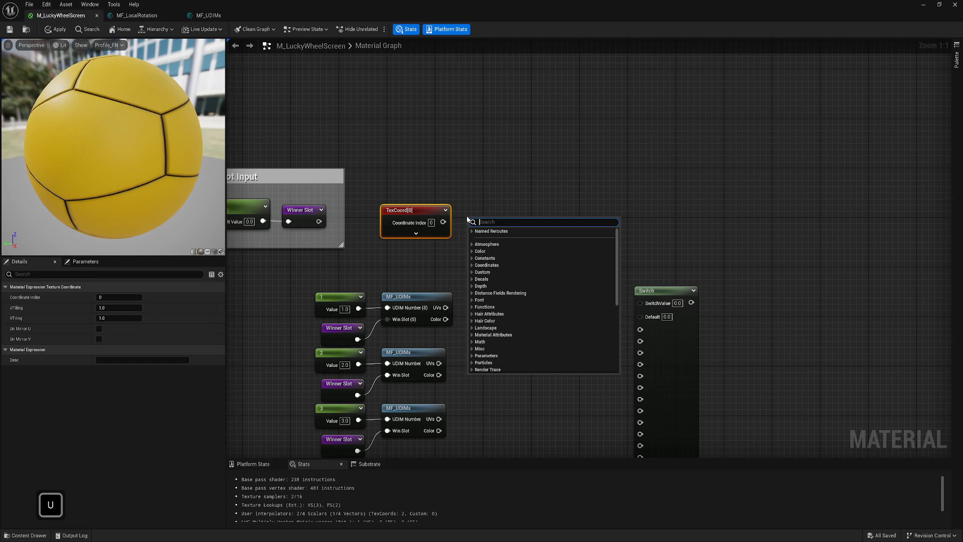
type("mas")
left_click(506, 268)
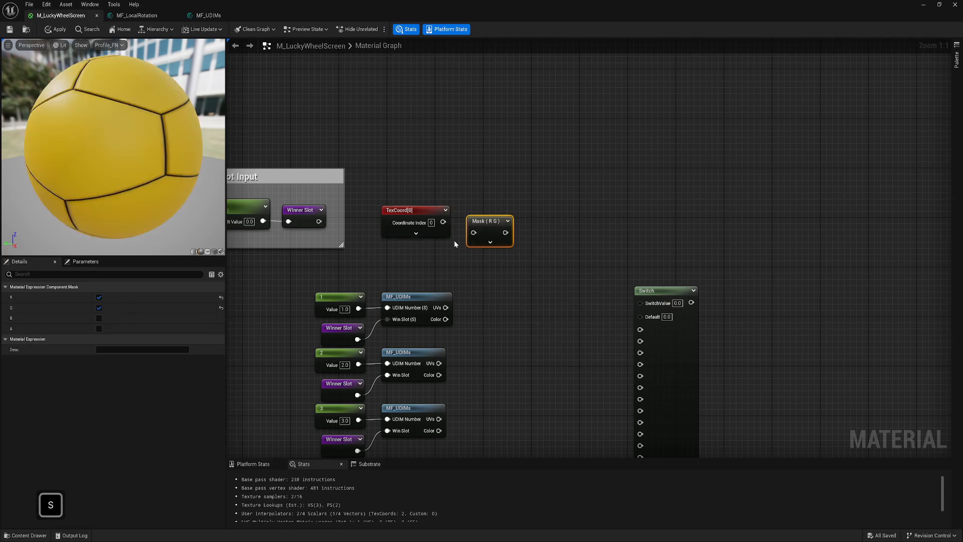
left_click_drag(484, 222, 477, 212)
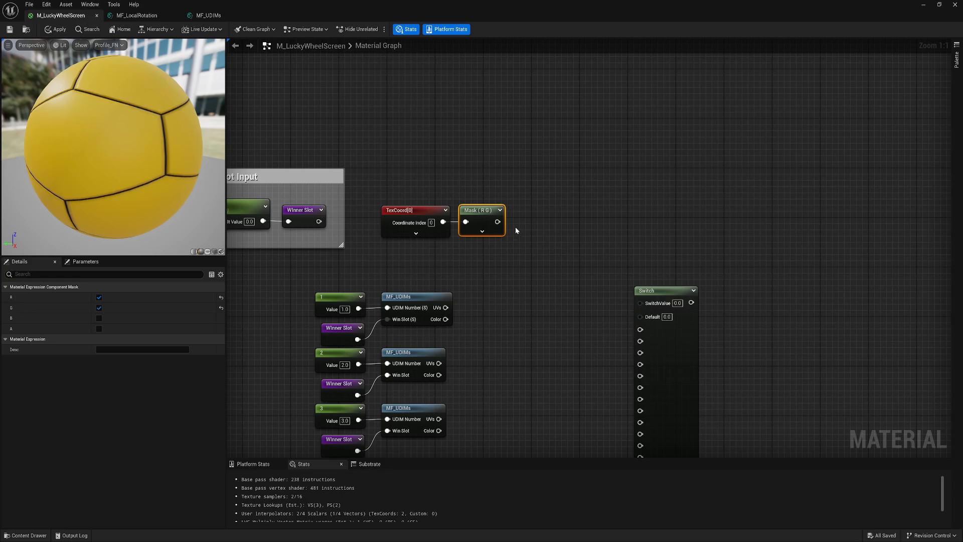
left_click(98, 307)
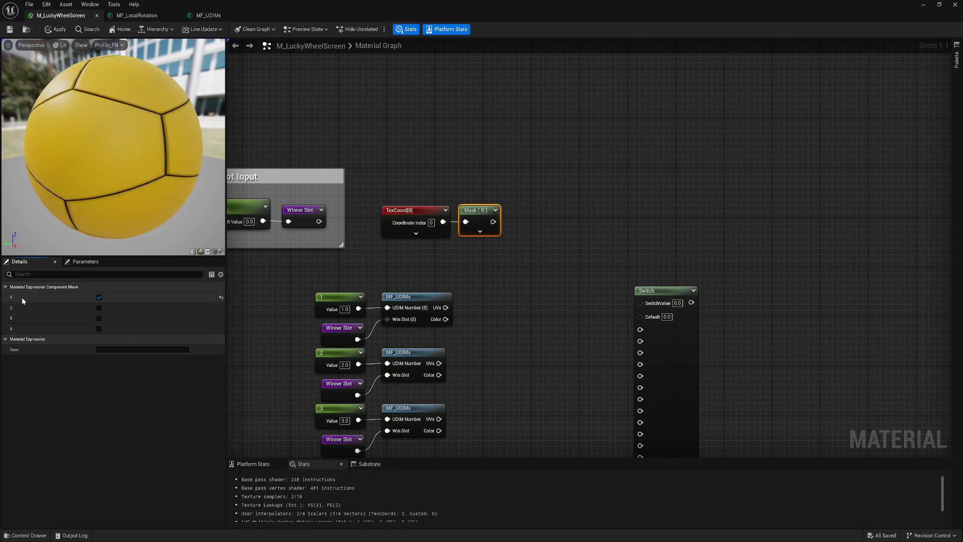
- Move the TexCoord and R mask nodes above the Switch node and connect the mask to its SwitchValue input
left_click_drag(517, 193, 518, 193)
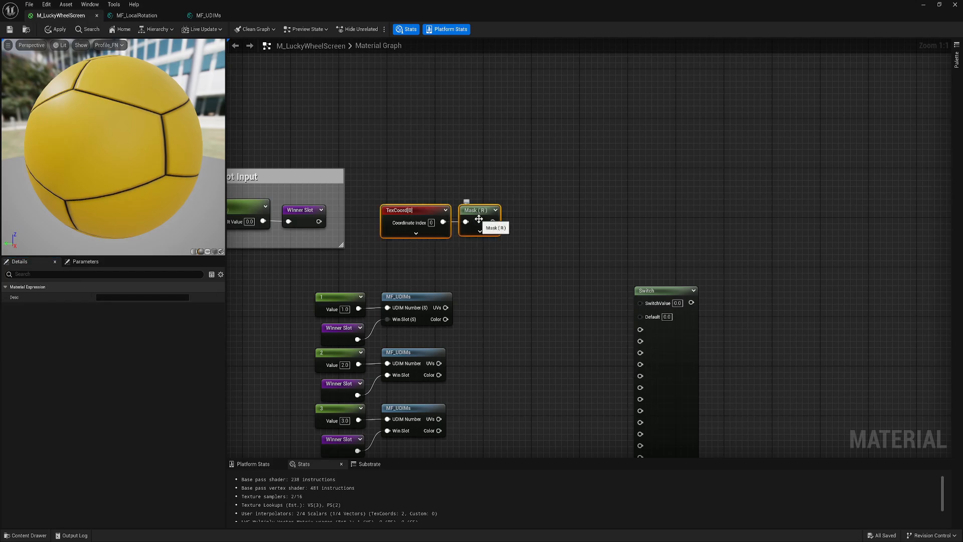
right_click_drag(460, 262, 444, 281)
left_click_drag(382, 269, 569, 229)
right_click_drag(498, 264, 407, 249)
left_click_drag(407, 248, 534, 306)
right_click_drag(638, 300, 642, 208)
right_click_drag(453, 219, 403, 284)
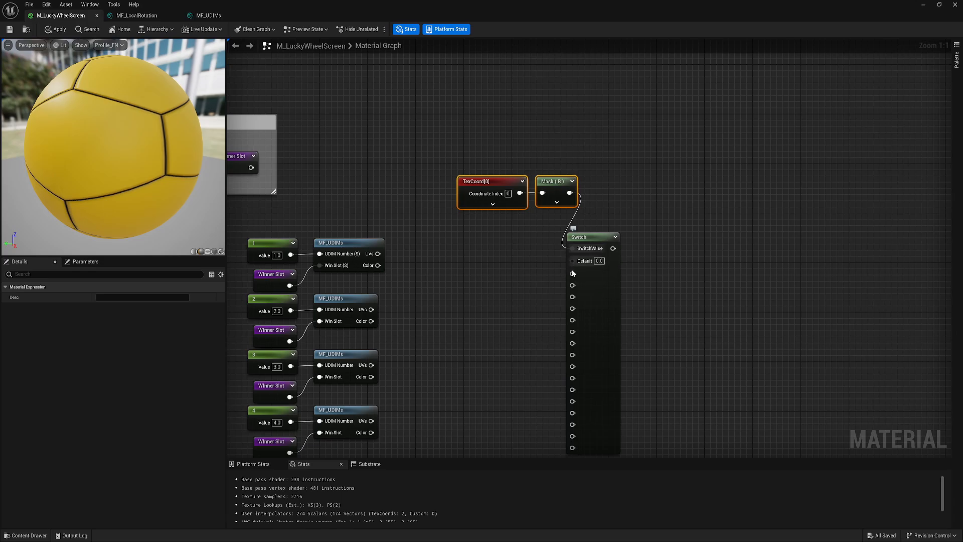
- Connect the MF_UDIMs nodes' UVs outputs to the Switch inputs in slot order, with slot 1 also feeding Default
mouse_move(379, 254)
left_mouse_down()
mouse_move(555, 279)
mouse_move(572, 260)
mouse_move(377, 255)
left_mouse_up()
right_click_drag(445, 307, 446, 229)
left_click_drag(373, 232, 573, 205)
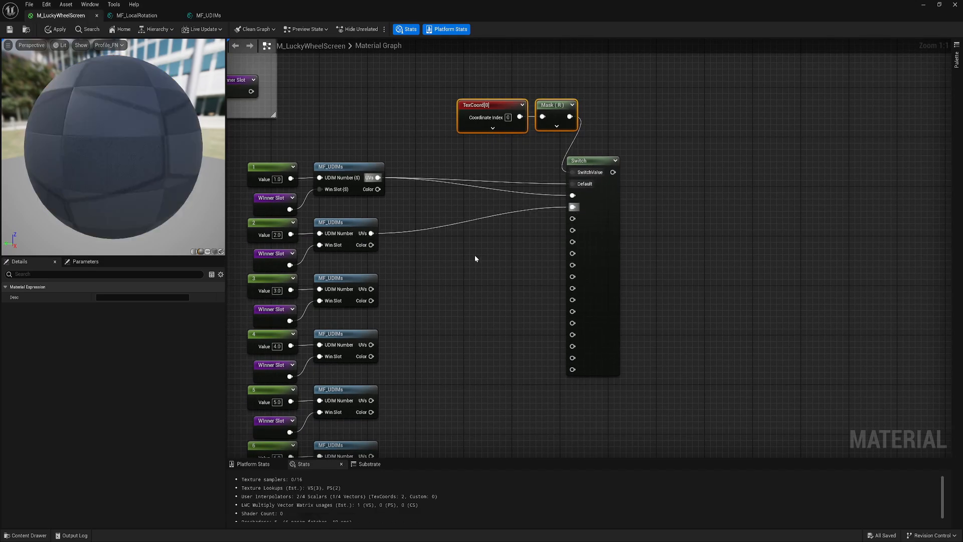
left_click_drag(375, 287, 573, 217)
right_click_drag(377, 338, 378, 266)
left_click_drag(372, 271, 574, 156)
left_click_drag(575, 168, 372, 326)
left_click_drag(372, 382, 574, 179)
right_click_drag(393, 420, 414, 323)
left_click_drag(394, 340, 596, 93)
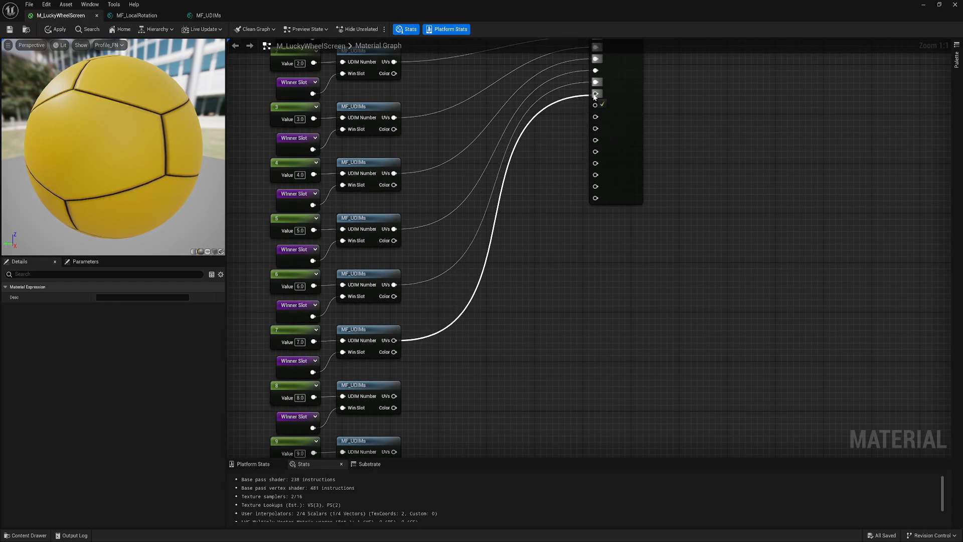
- Review the MF_UDIMs function graph, and duplicate the Switch node below the original in M_LuckyWheelScreen
left_click(209, 15)
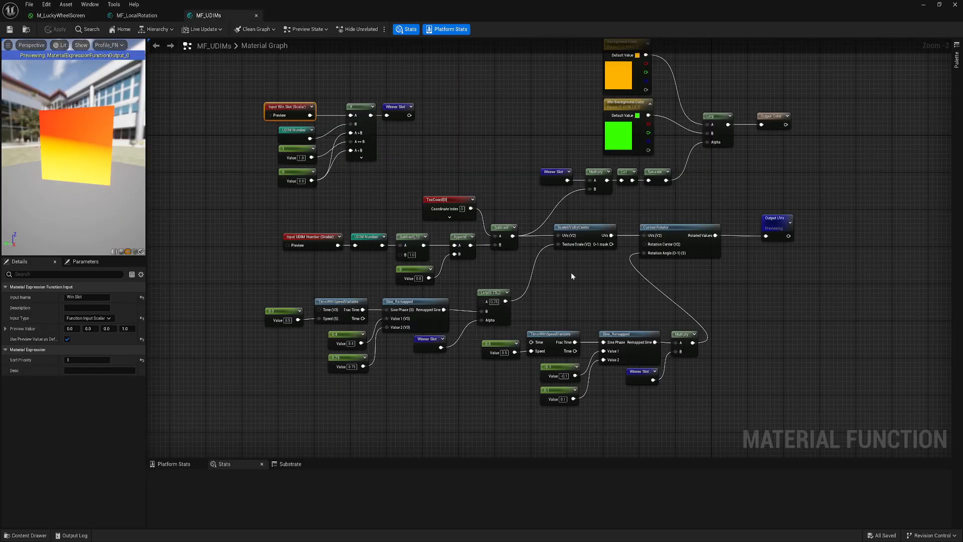
right_click_drag(743, 290, 694, 335)
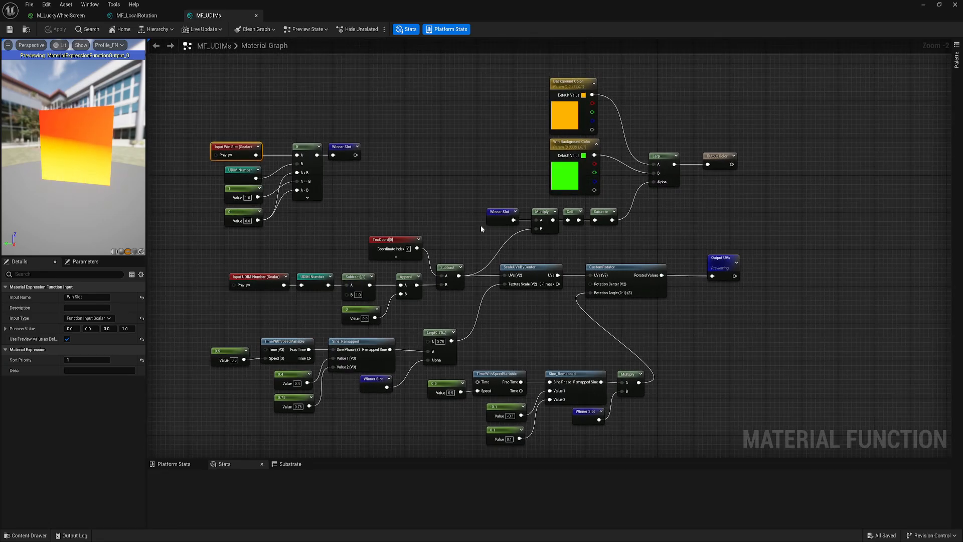
left_click(61, 15)
scroll(518, 405, "down", 3)
right_click_drag(579, 222, 571, 302)
left_click_drag(514, 349, 562, 144)
right_click_drag(610, 117, 590, 273)
left_click_drag(535, 319, 490, 251)
key("ctrl+c")
right_click_drag(494, 407, 541, 367)
key("ctrl+v")
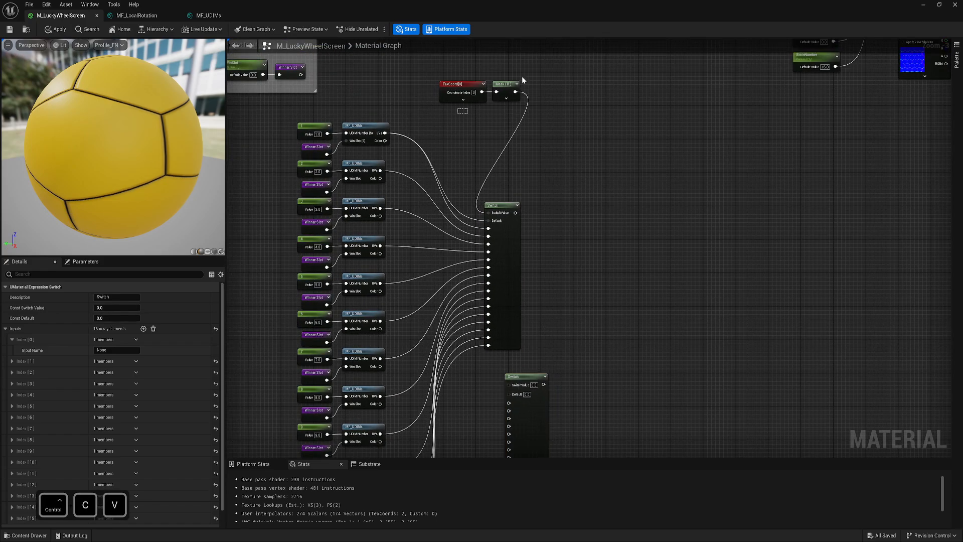
- Duplicate the TexCoord and R mask nodes and place the copies at the second Switch node
left_click_drag(457, 114, 523, 75)
key("ctrl+c")
key("ctrl+v")
left_click_drag(562, 168, 538, 370)
right_click_drag(604, 399, 613, 261)
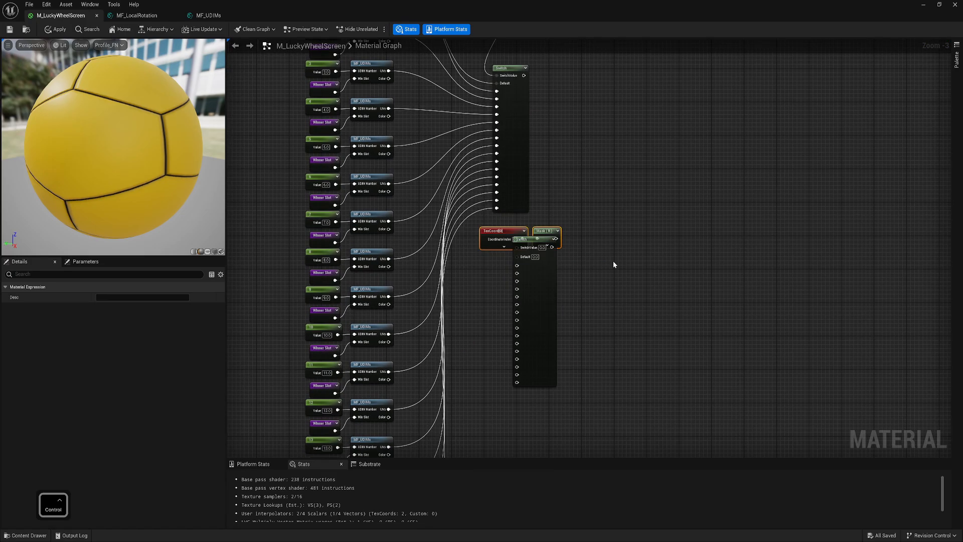
- Connect the copied R mask to the second Switch's SwitchValue input and arrange these nodes directly below the first Switch
left_click(614, 261)
scroll(522, 284, "up", 3)
left_click_drag(535, 279, 519, 327)
left_click_drag(574, 218, 497, 280)
right_click_drag(611, 261, 602, 306)
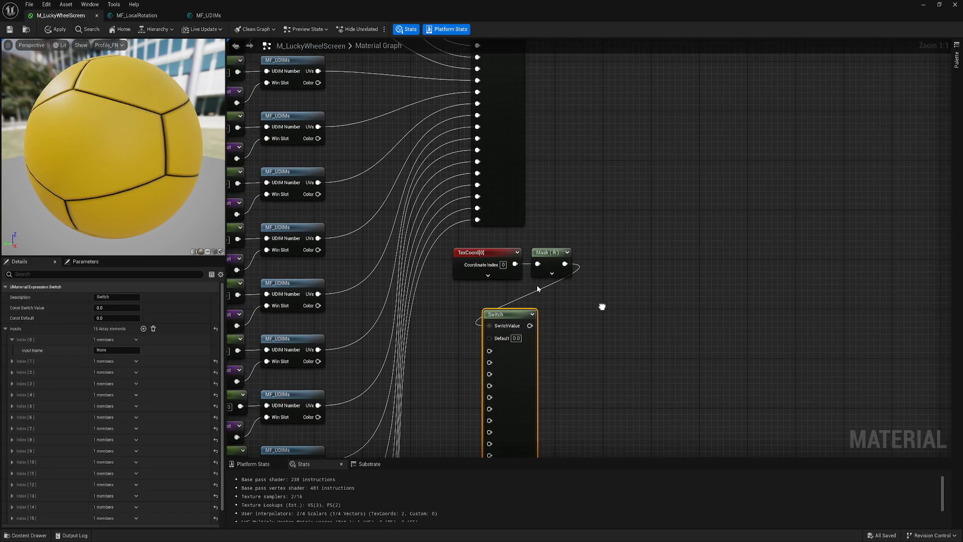
left_click_drag(538, 289, 507, 261)
left_click_drag(545, 269, 545, 252)
left_click_drag(521, 324, 510, 302)
scroll(603, 203, "down", 1)
right_click_drag(602, 204, 623, 320)
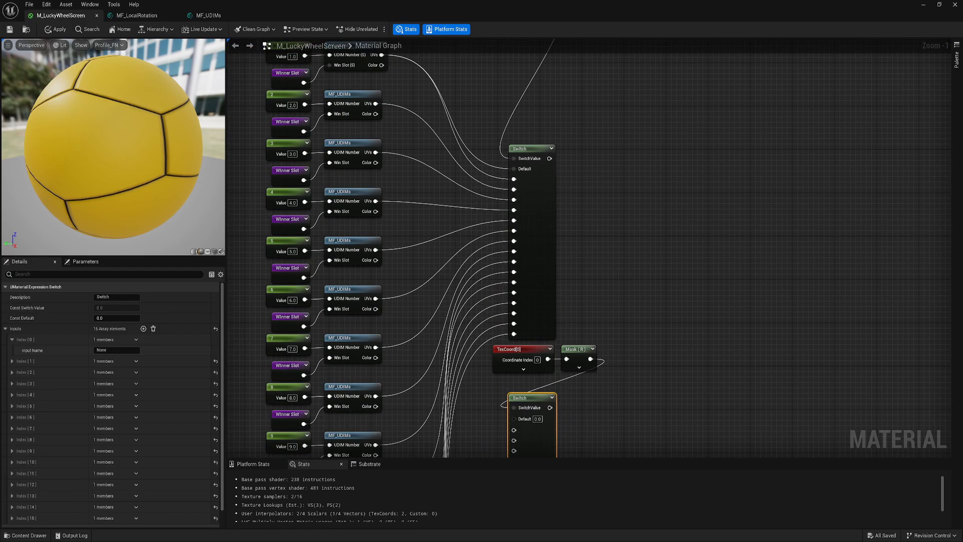
- Connect the MF_UDIMs nodes' Color outputs to the second Switch's inputs in slot order, with slot 1 also feeding Default
right_click_drag(405, 146, 449, 149)
right_click_drag(450, 85, 438, 130)
left_click_drag(412, 114, 406, 60)
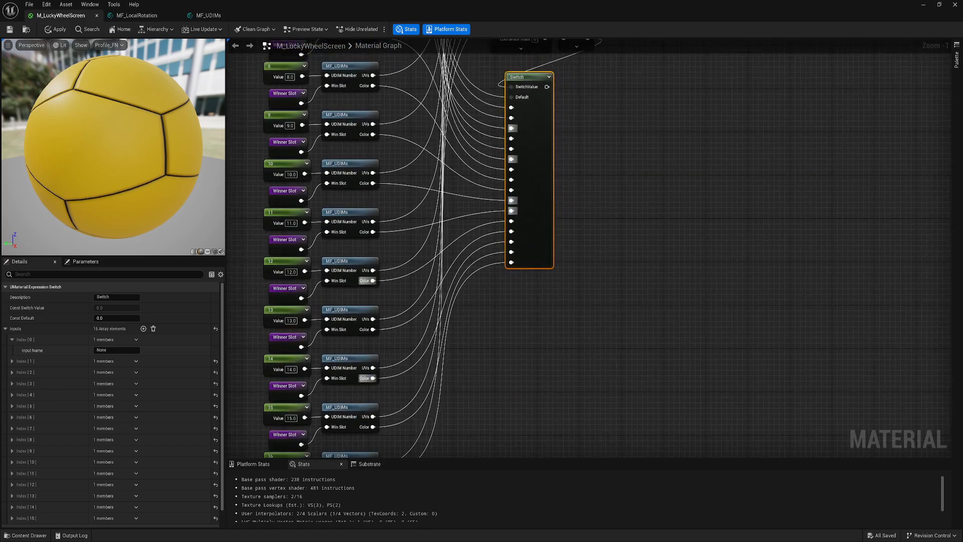
right_click_drag(547, 148, 520, 325)
- Place each TexCoord and R mask pair directly above the Switch node it feeds
left_click_drag(504, 257, 508, 251)
right_click_drag(588, 197, 583, 279)
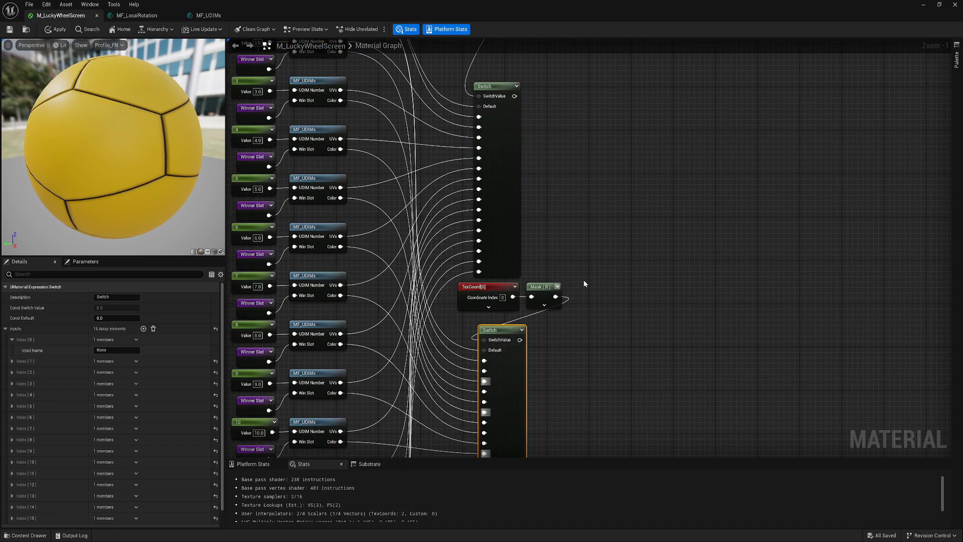
left_click_drag(583, 279, 501, 304)
left_click(677, 153)
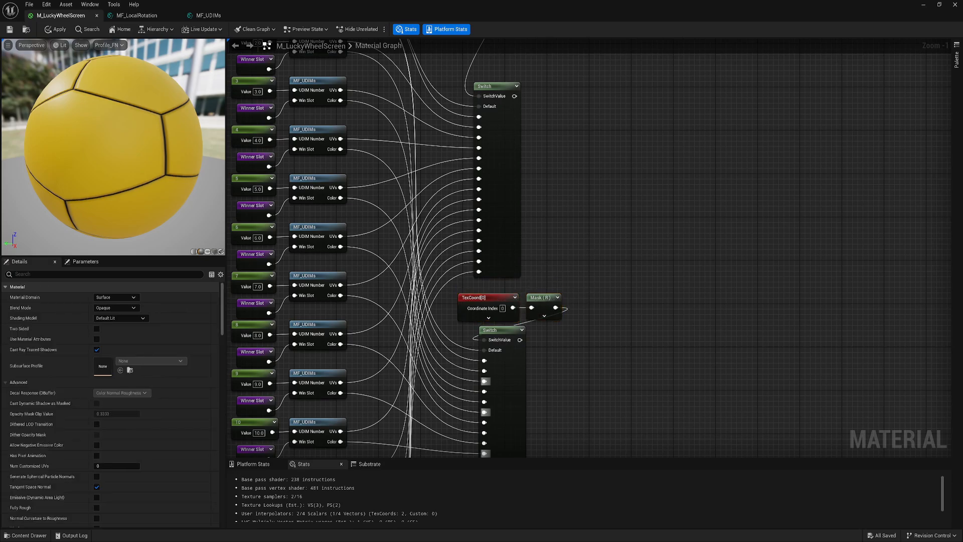
scroll(677, 153, "down", 3)
right_click_drag(624, 146, 591, 240)
right_click_drag(559, 162, 543, 211)
scroll(543, 211, "up", 3)
scroll(566, 238, "down", 1)
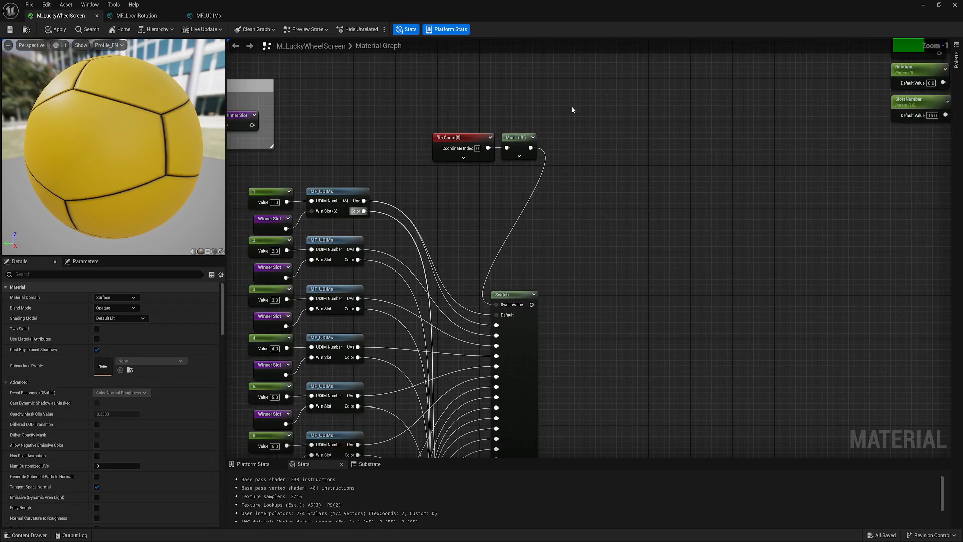
left_click_drag(571, 107, 472, 160)
left_click_drag(478, 150, 493, 260)
left_click(582, 226)
- Move both Switch nodes with their TexCoord and mask pairs up beside the MF_UDIMs column
scroll(582, 226, "down", 1)
right_click_drag(582, 226, 634, 103)
scroll(520, 87, "down", 1)
left_click_drag(520, 87, 616, 321)
right_click_drag(616, 321, 516, 290)
left_click_drag(469, 272, 541, 275)
right_click_drag(600, 345, 598, 369)
left_click_drag(545, 303, 546, 309)
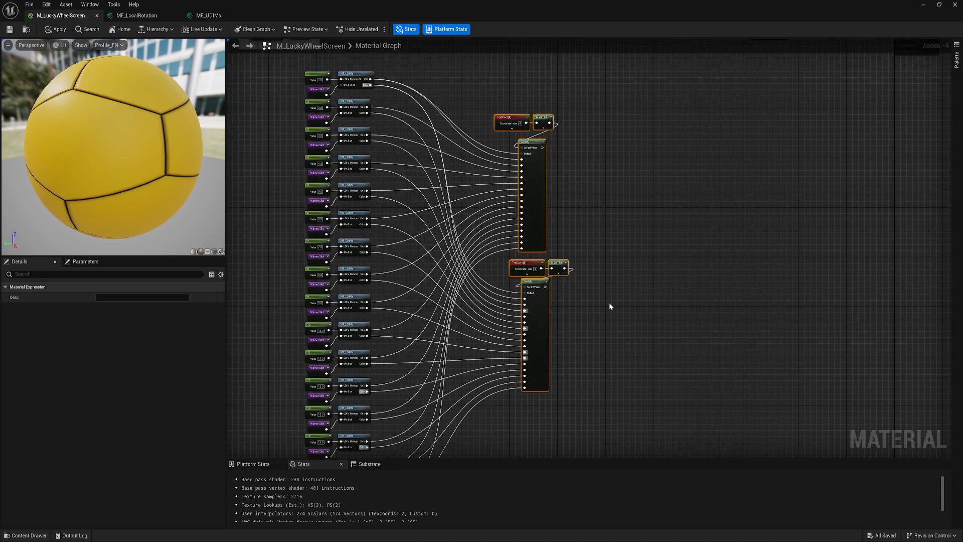
- Wrap the slot nodes and both Switches in a comment titled "UDIMs based UVs scale and rotation control" with its bubble shown when zoomed
scroll(600, 302, "down", 1)
scroll(564, 170, "down", 1)
scroll(466, 235, "up", 3)
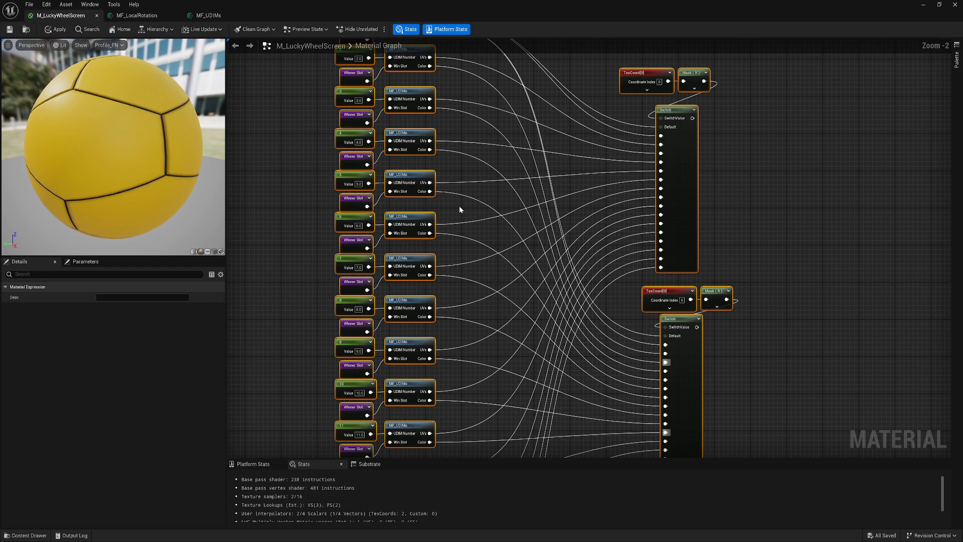
right_click_drag(485, 146, 469, 294)
key("c")
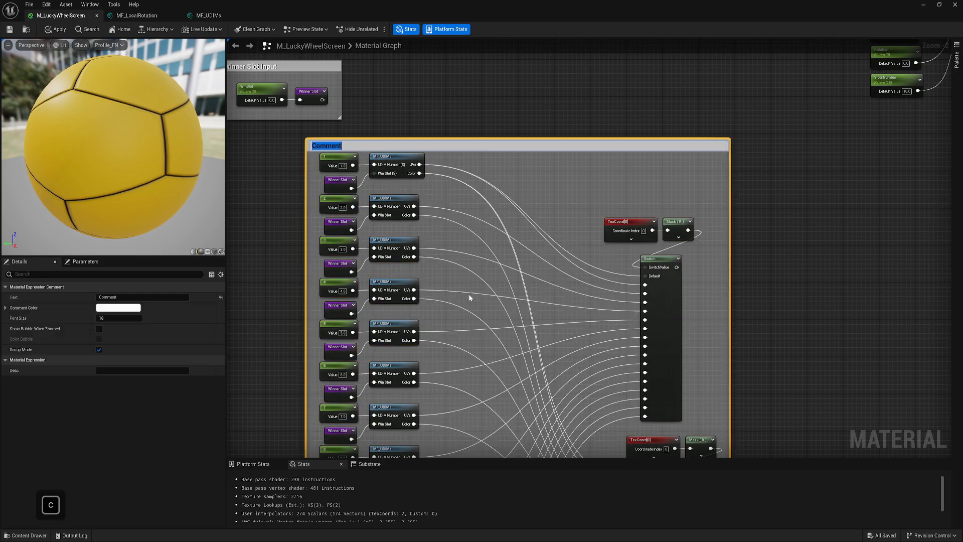
key("ctrl+v")
key("Return")
left_click(99, 329)
- Align the UDIMs comment group directly beneath the Winner Slot Input comment
left_click_drag(514, 138, 425, 149)
right_click_drag(449, 105, 529, 140)
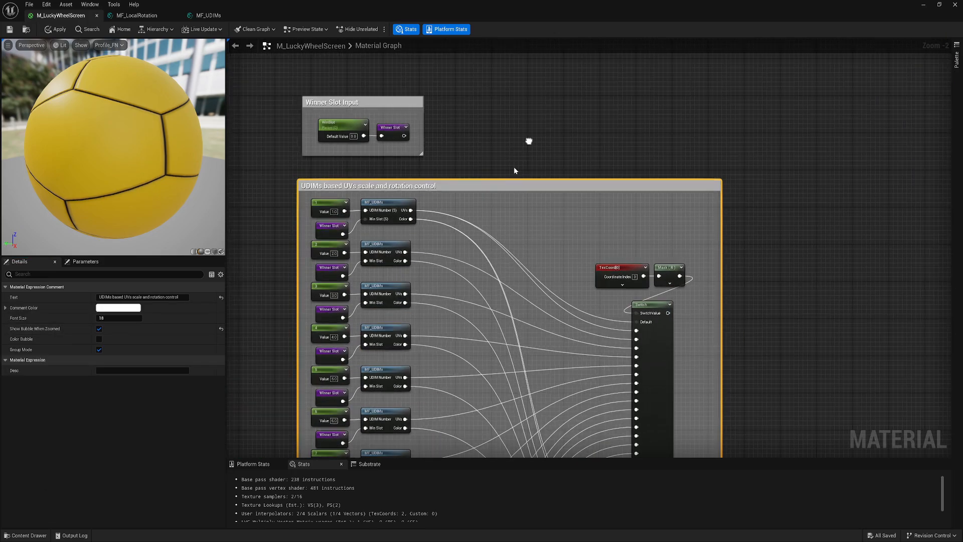
left_click_drag(506, 184, 510, 175)
left_click(489, 195)
- Add a named reroute called UDIMs to the first Switch's output
right_click_drag(689, 316, 452, 241)
scroll(451, 241, "up", 2)
left_click_drag(425, 227, 468, 228)
type("rer")
left_click(505, 280)
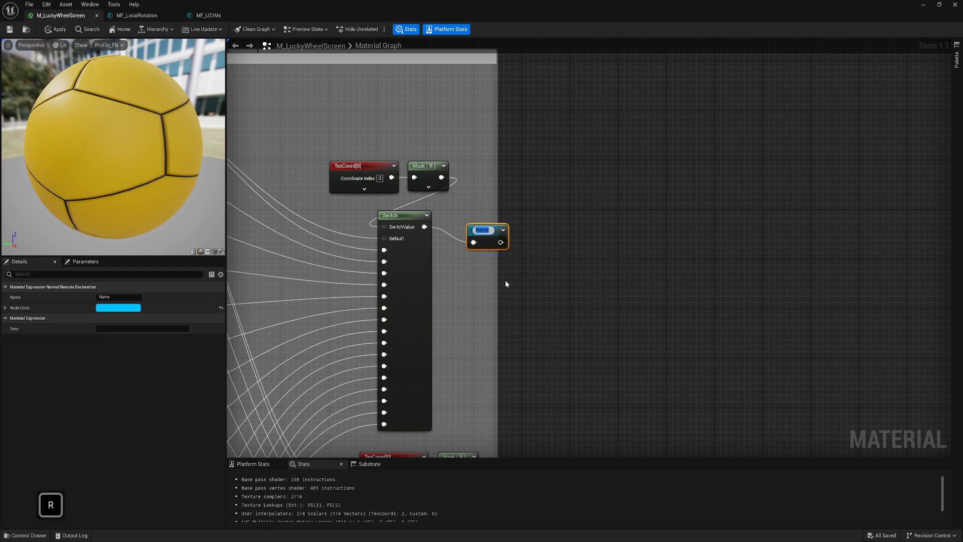
type("UDIMs")
key("Return")
- Add a named reroute called UDIMs Color to the second Switch's output, and widen the comment box around the reroutes
right_click_drag(459, 300, 416, 118)
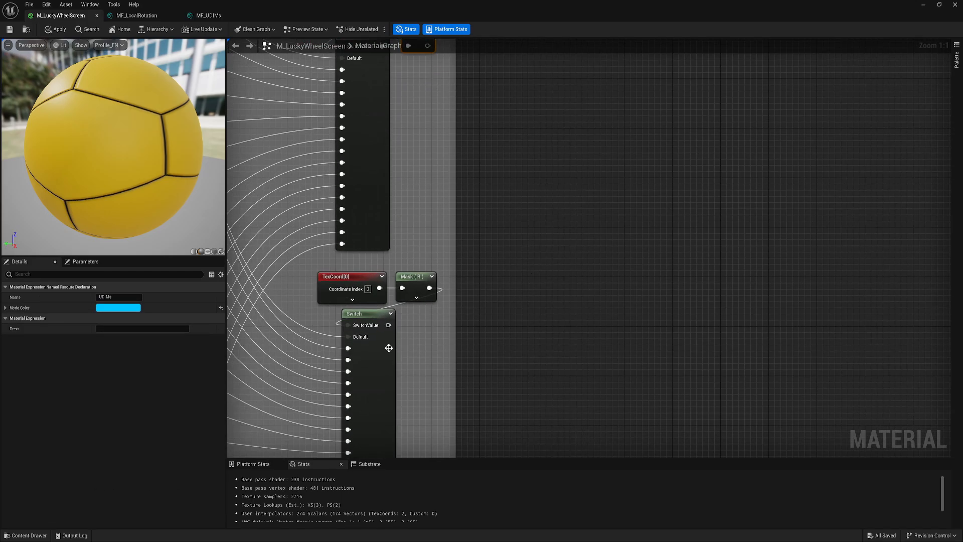
left_click_drag(389, 325, 420, 317)
left_click(462, 373)
type("UDIMs Color")
key("Return")
left_click(466, 284)
left_click_drag(456, 284, 480, 282)
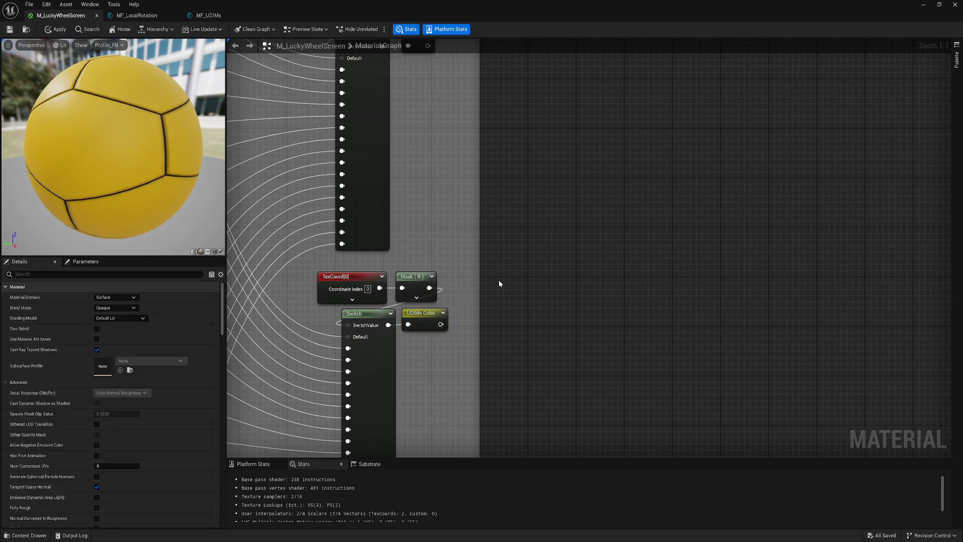
- Move the Winner Slot Input and UDIMs comment groups closer to the main material nodes, and save the material
scroll(537, 279, "down", 5)
right_click_drag(595, 205, 549, 325)
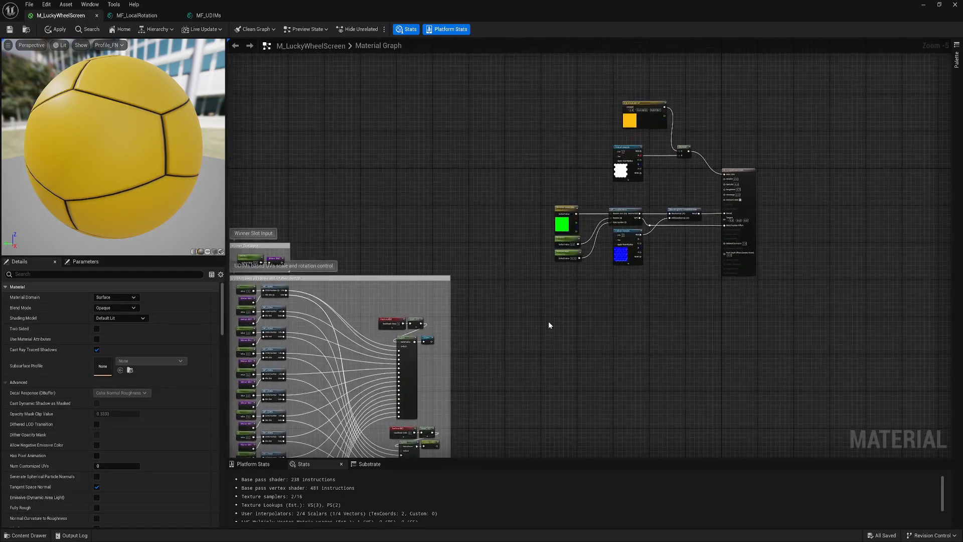
right_click_drag(462, 261, 509, 157)
scroll(510, 157, "down", 2)
left_click_drag(323, 118, 589, 287)
right_click_drag(590, 287, 520, 387)
scroll(441, 291, "up", 3)
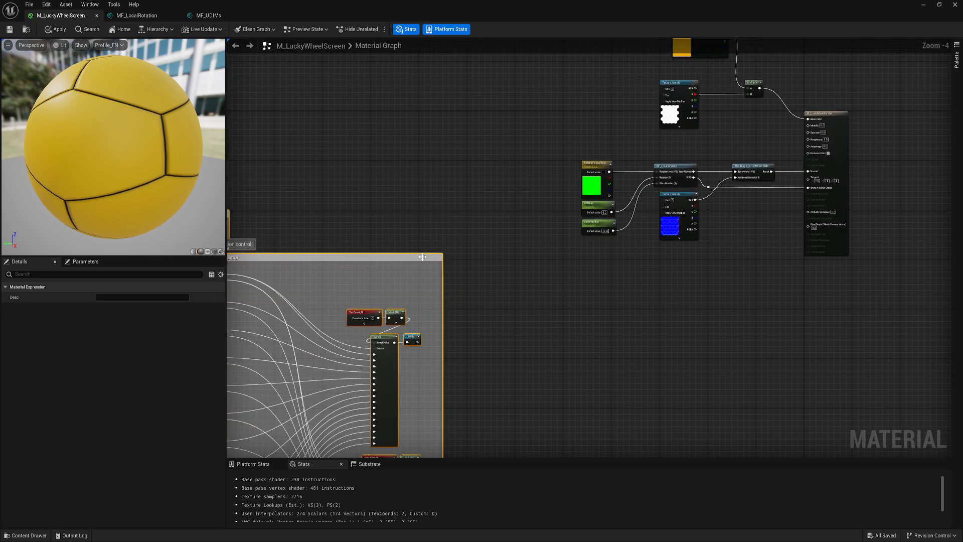
left_click_drag(422, 257, 571, 293)
left_click(535, 165)
right_click_drag(535, 148, 475, 290)
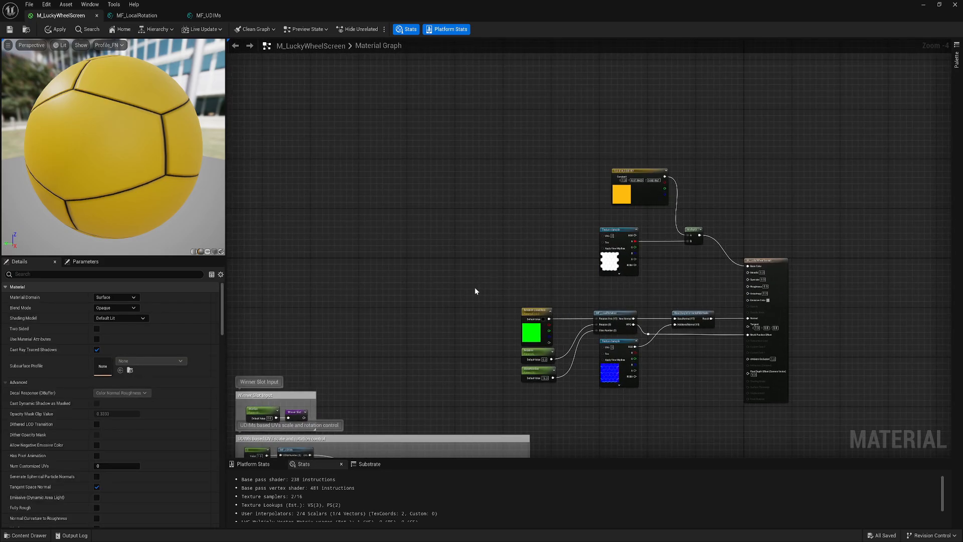
scroll(487, 143, "up", 3)
key("ctrl+s")
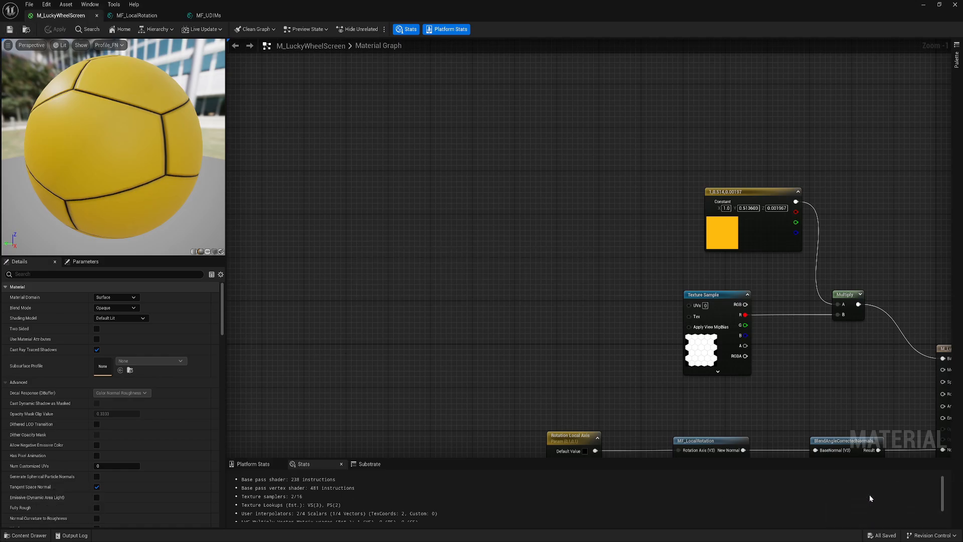
- Enable Automatically Set Usage in Editor in the material's Usage settings, and save the material
right_click_drag(343, 373, 373, 307)
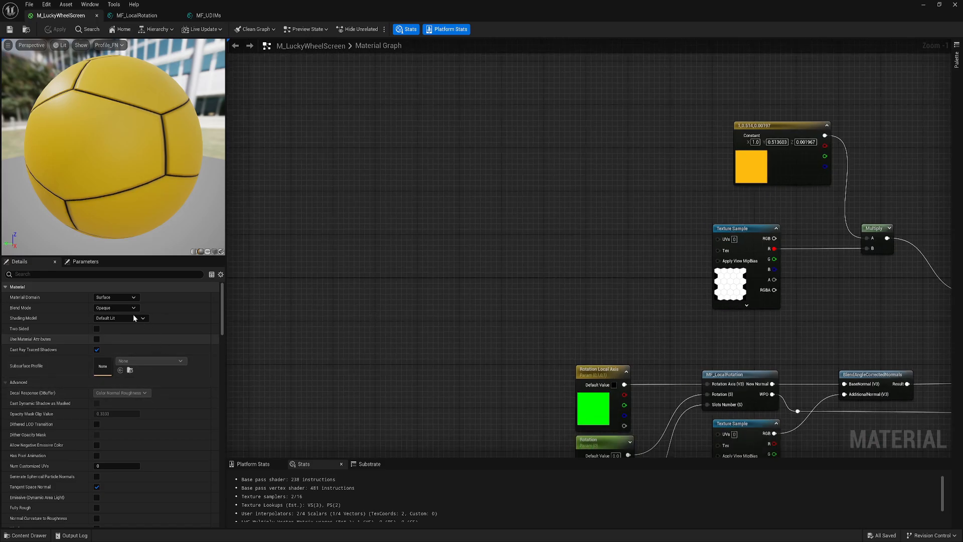
scroll(155, 400, "down", 2)
scroll(155, 399, "down", 10)
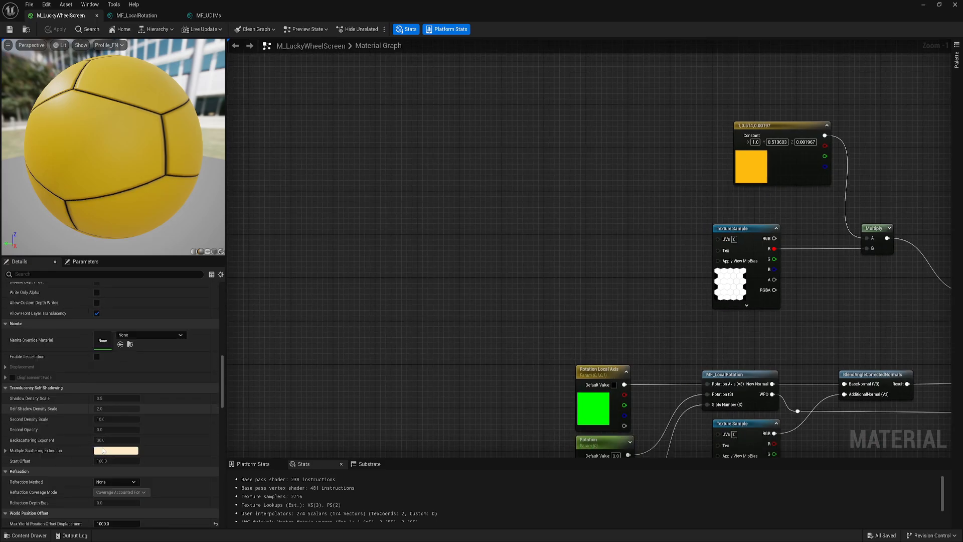
scroll(101, 449, "down", 10)
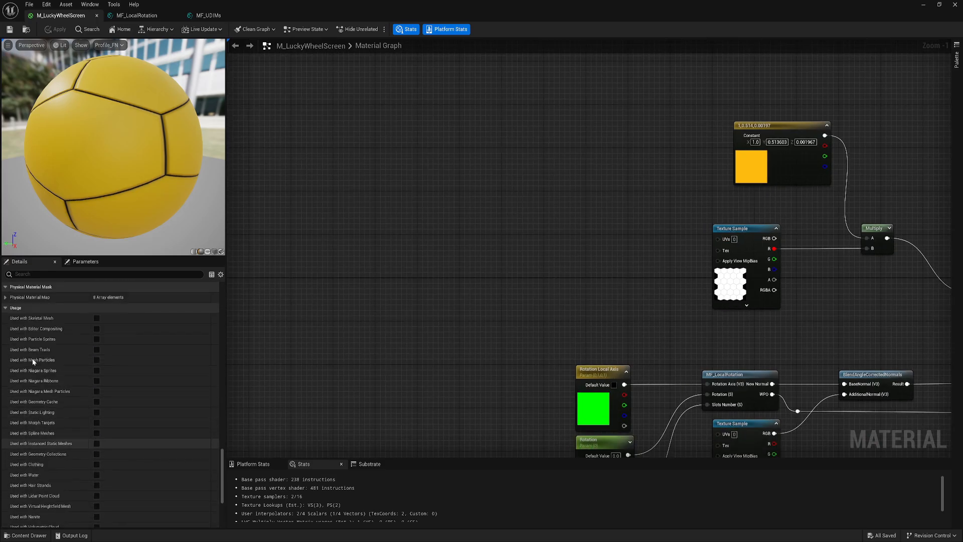
scroll(97, 405, "down", 5)
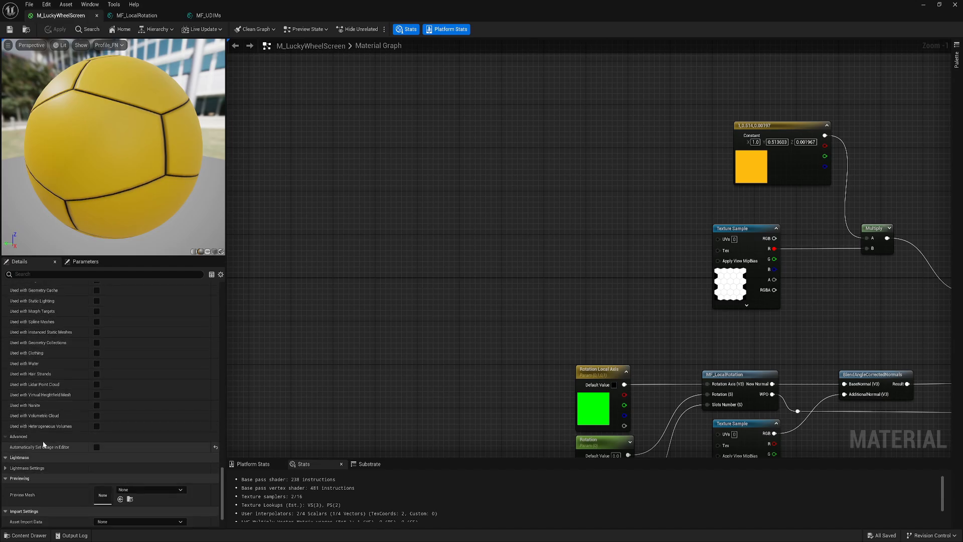
left_click(96, 447)
left_click(10, 29)
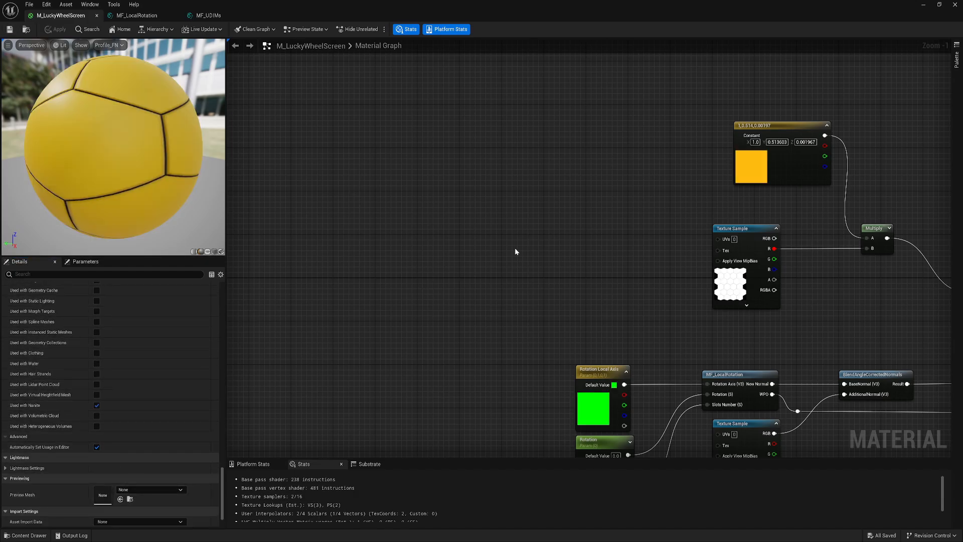
- Add a Texture Sample for the TA_Weapons texture array beside the orange Constant node, with free space between them
right_click_drag(517, 251, 416, 329)
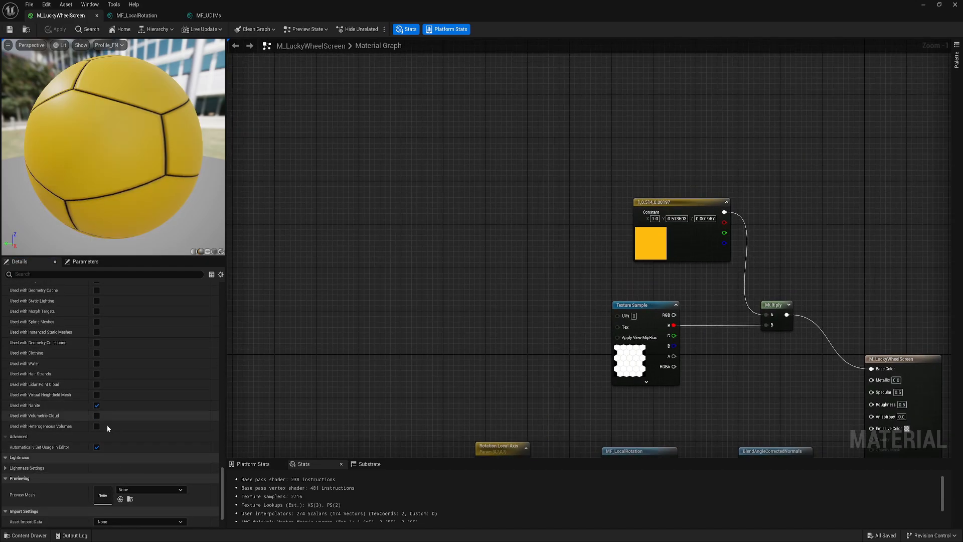
left_click(25, 536)
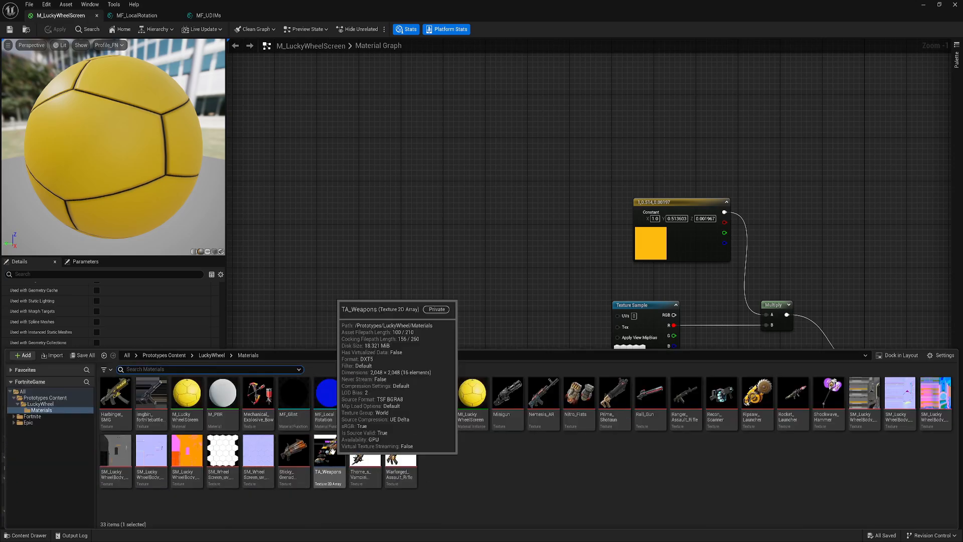
left_click_drag(329, 452, 529, 240)
right_click_drag(529, 240, 553, 196)
left_click_drag(567, 241, 534, 220)
right_click_drag(460, 220, 493, 273)
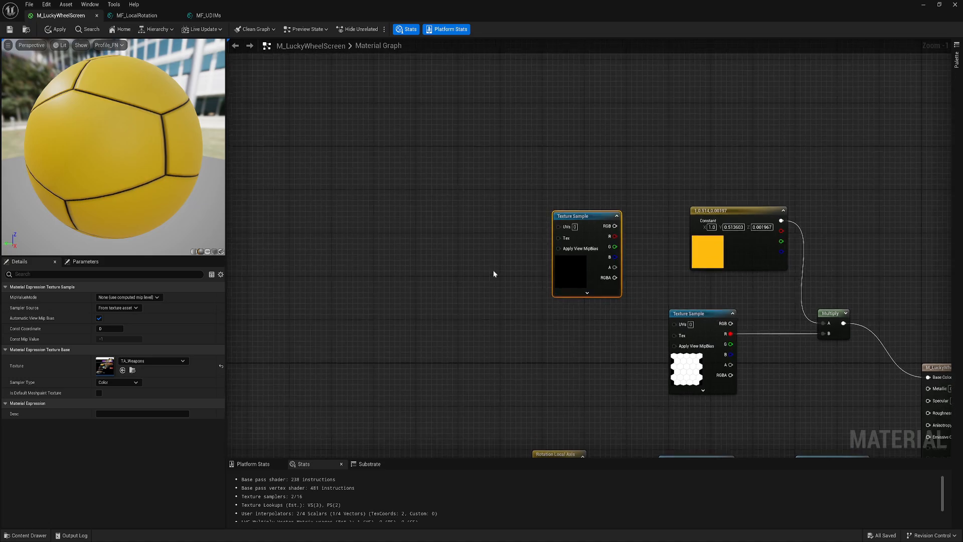
right_click_drag(684, 327, 624, 271)
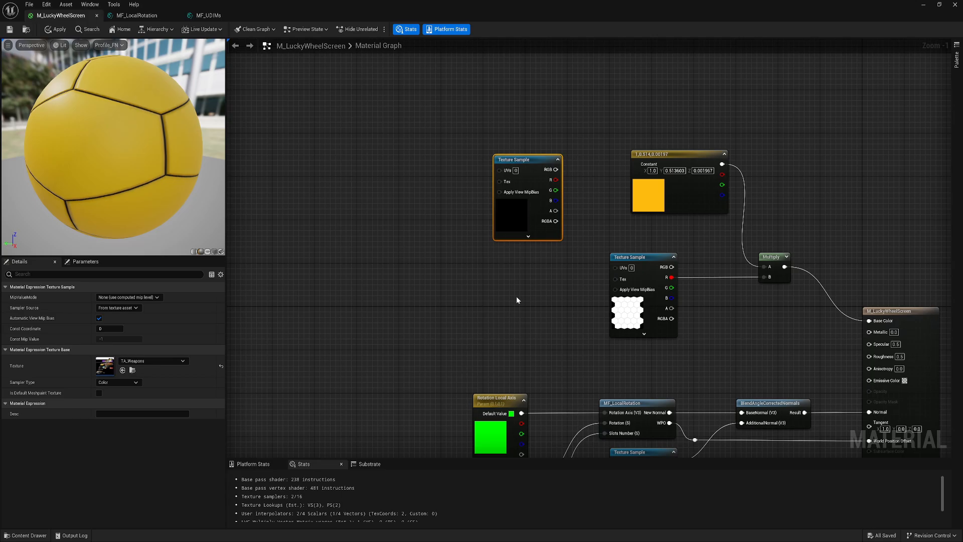
right_click_drag(516, 300, 554, 349)
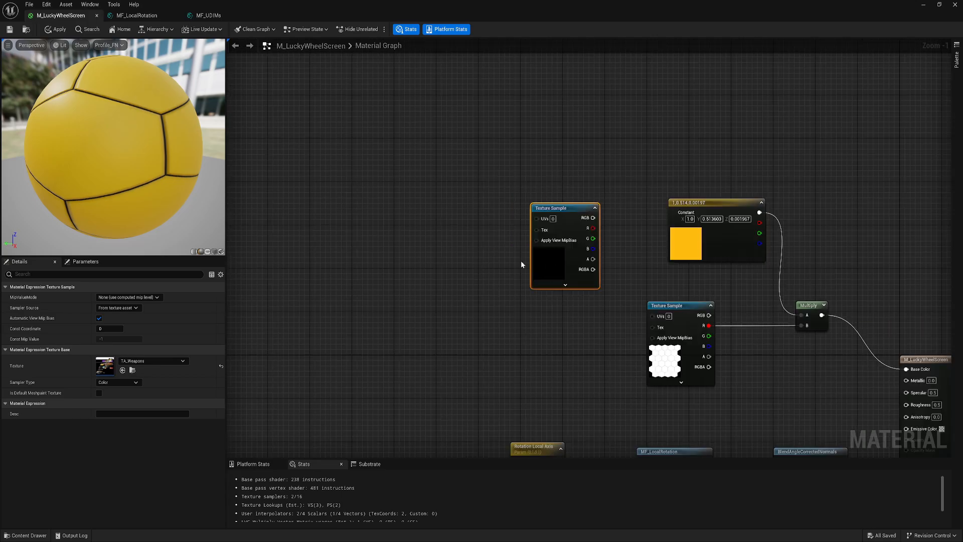
left_click_drag(552, 263, 509, 263)
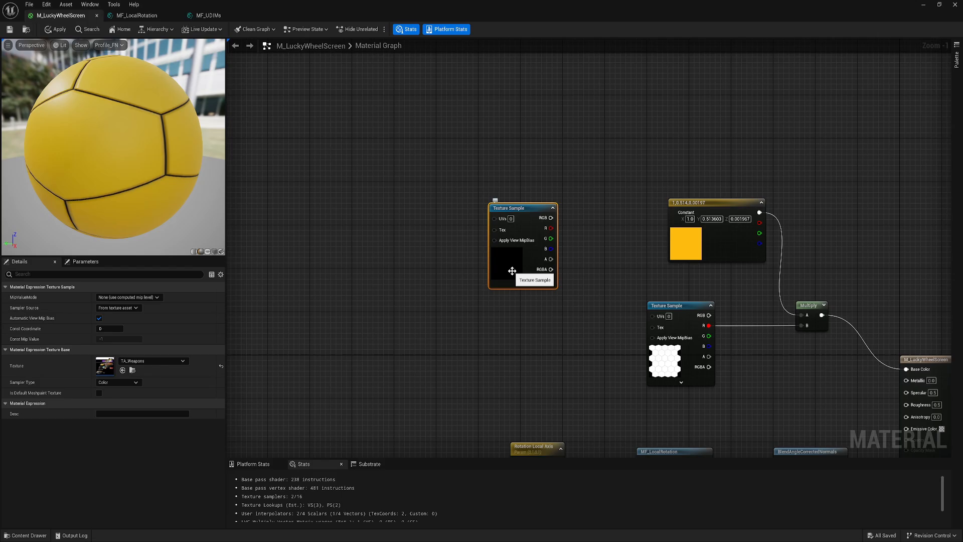
right_click_drag(447, 278, 525, 308)
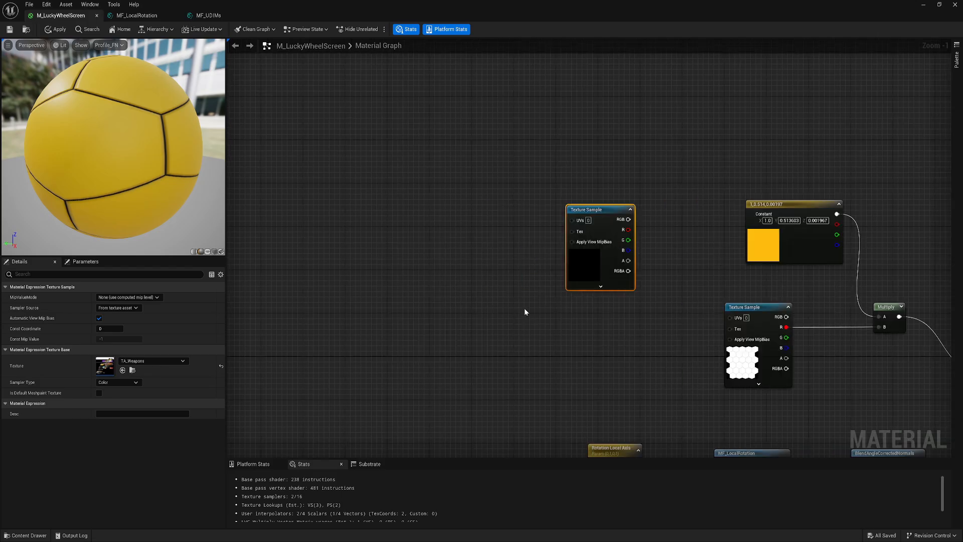
scroll(519, 306, "down", 1)
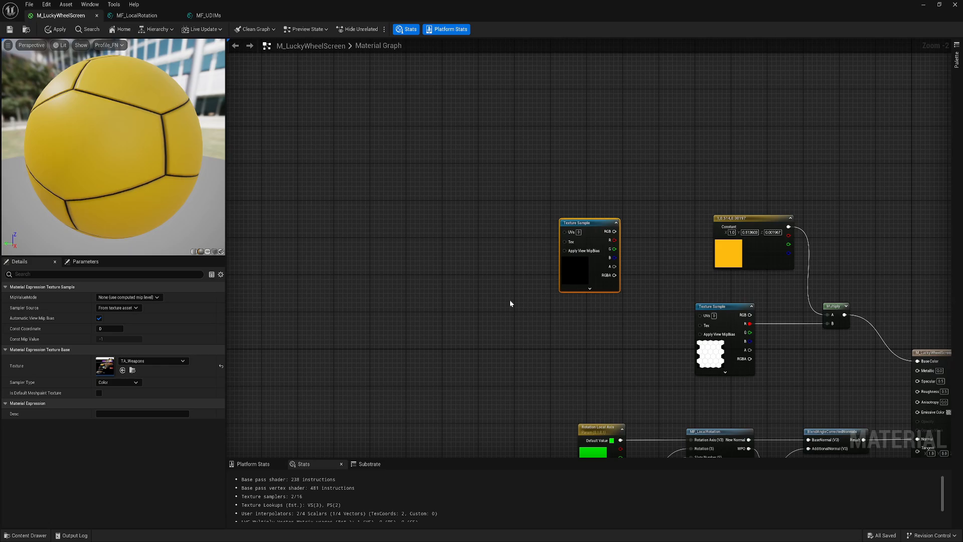
right_click_drag(508, 282, 527, 360)
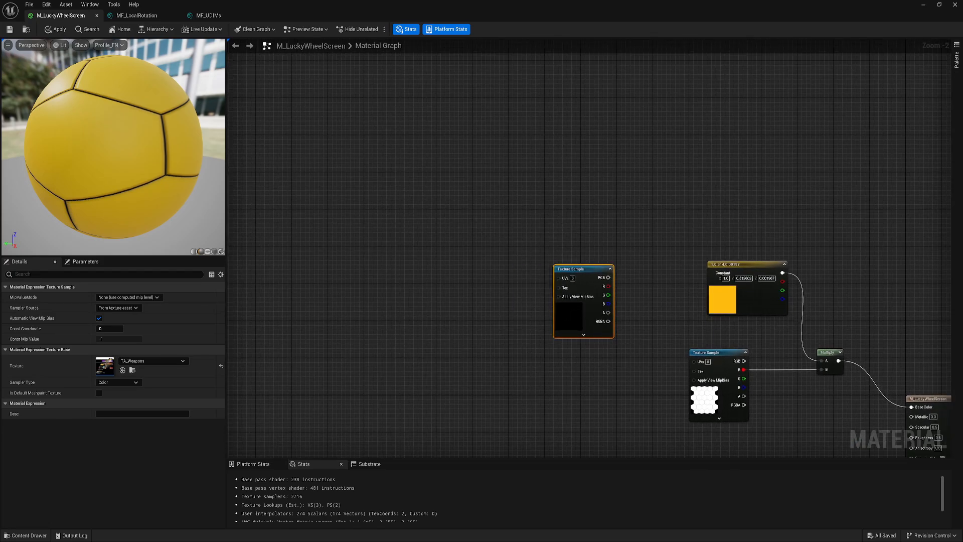
- Add a TexCoord node ahead of the TA_Weapons Texture Sample, slightly above its level
right_click_drag(367, 281, 416, 289)
left_click(416, 290)
key("u")
left_click(392, 251)
left_click_drag(422, 257, 441, 288)
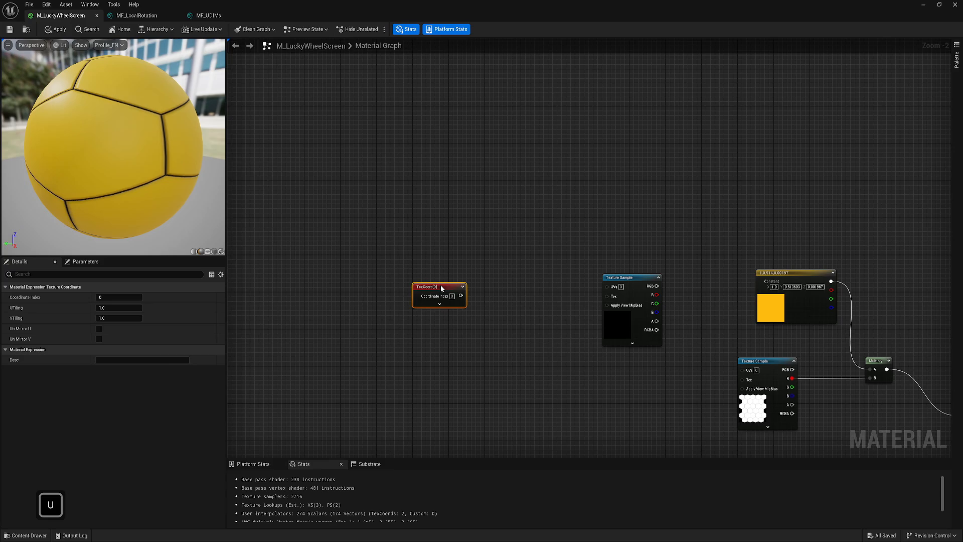
scroll(452, 296, "up", 2)
right_click_drag(448, 287, 428, 269)
left_click_drag(428, 269, 414, 243)
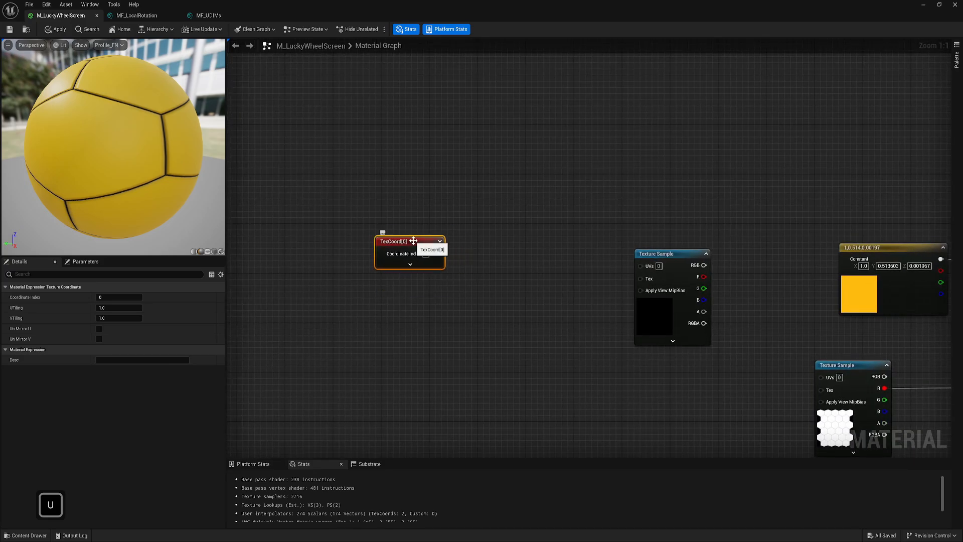
right_click_drag(498, 273, 461, 276)
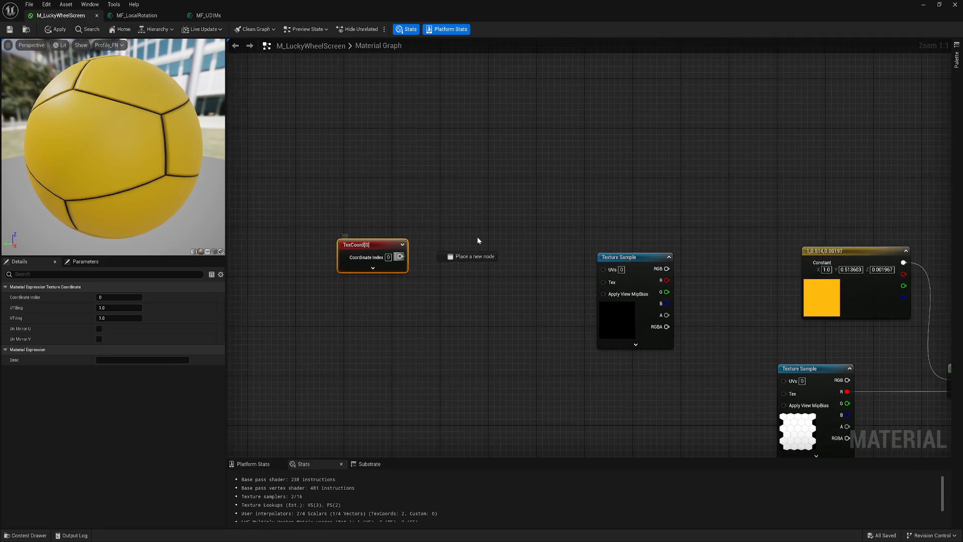
- Connect the TexCoord to the TA_Weapons sample's UVs and the sample's RGB output to the material's Base Color
left_click_drag(479, 241, 605, 270)
scroll(606, 269, "down", 1)
right_click_drag(726, 309, 515, 262)
left_click_drag(448, 221, 804, 373)
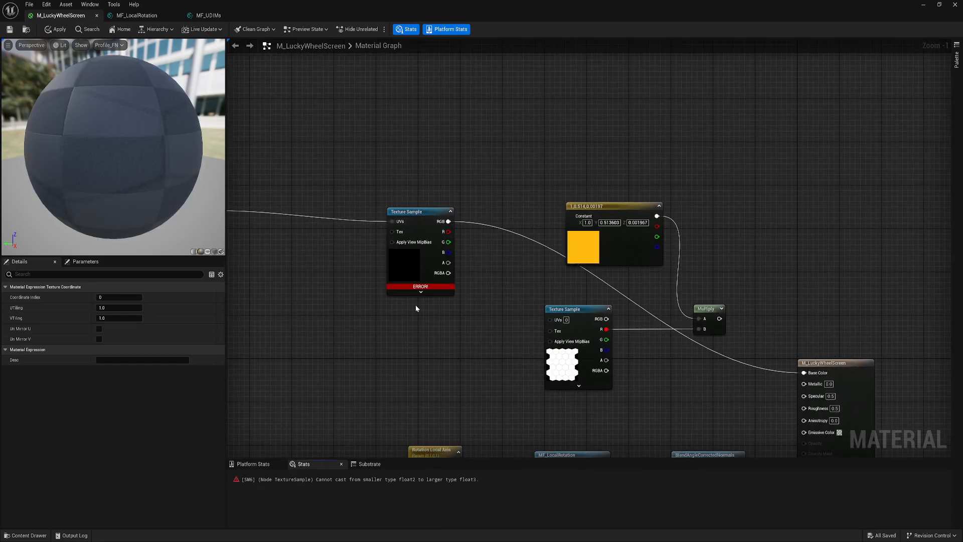
right_click_drag(415, 308, 540, 309)
scroll(542, 276, "up", 1)
right_click_drag(548, 273, 621, 273)
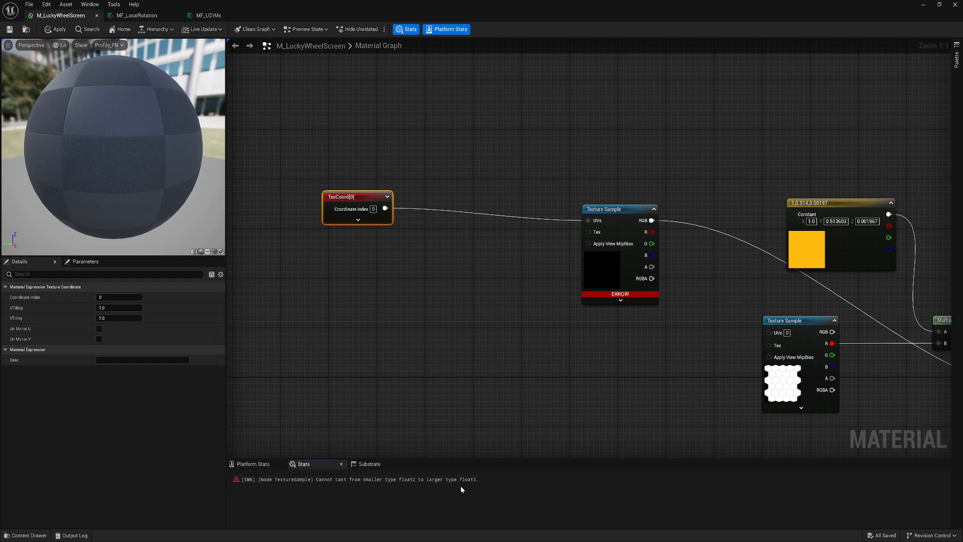
right_click_drag(397, 224, 486, 240)
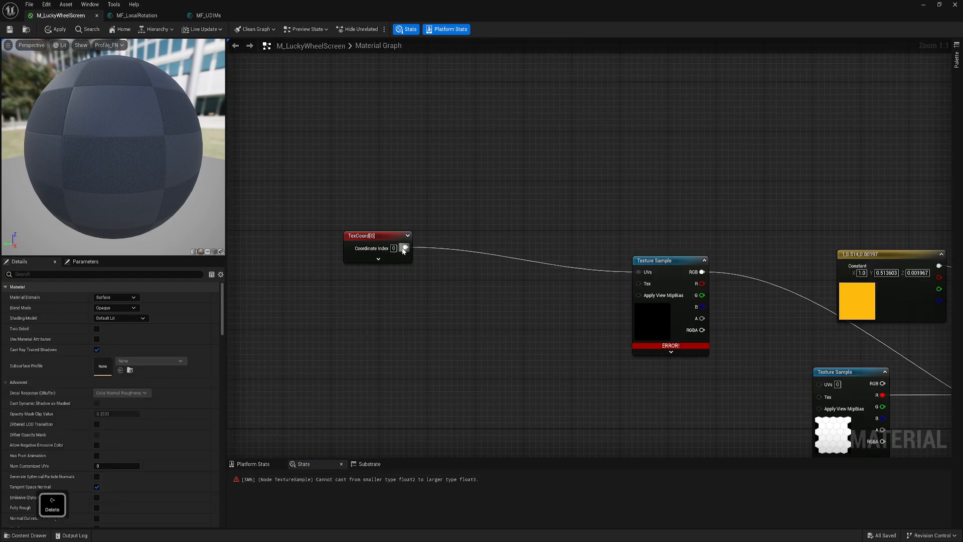
- Add a Component Mask fed by the TexCoord, keep only its R channel, and align it beside the TexCoord
left_click_drag(406, 247, 446, 273)
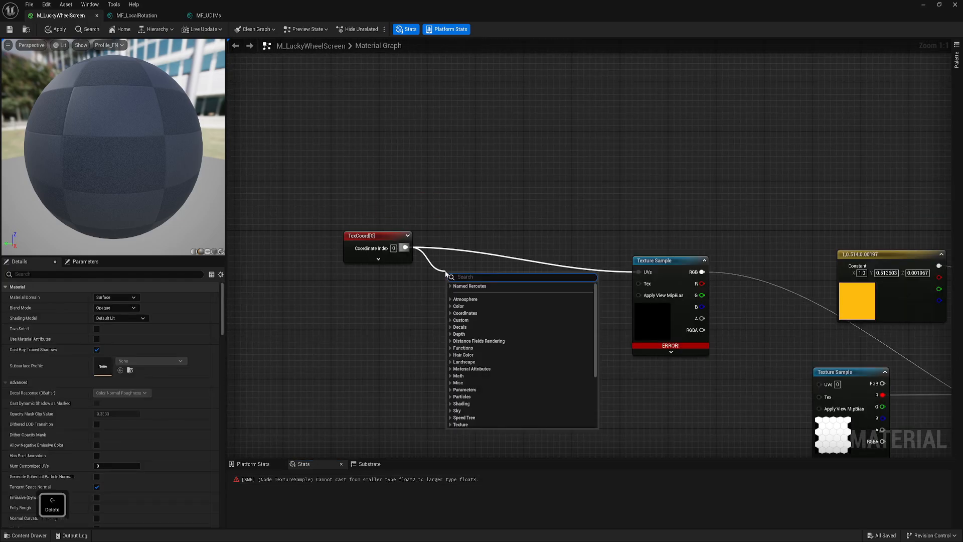
type("mas")
left_click(473, 296)
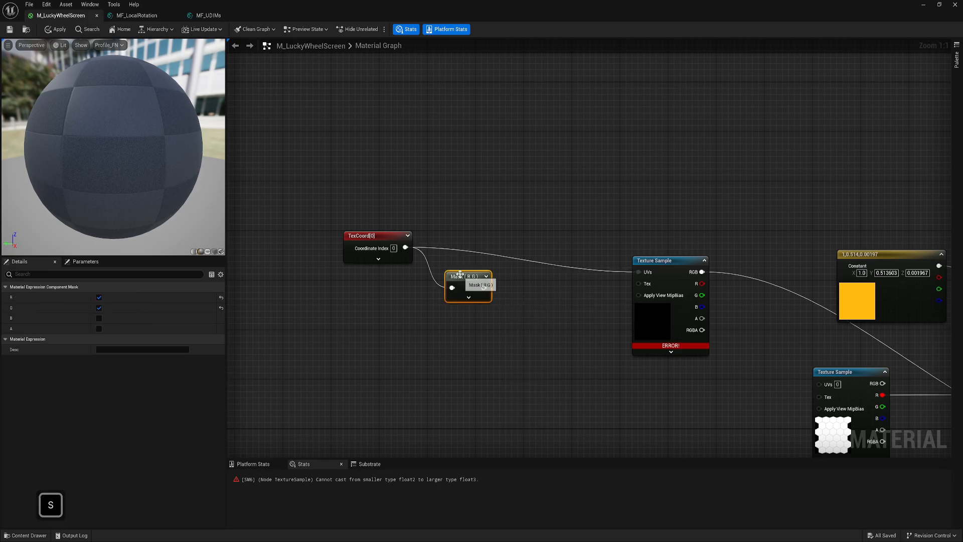
left_click_drag(461, 280, 442, 241)
- Add a Floor node fed by the R mask, and move the TexCoord, Mask and Floor nodes down together
right_click(493, 273)
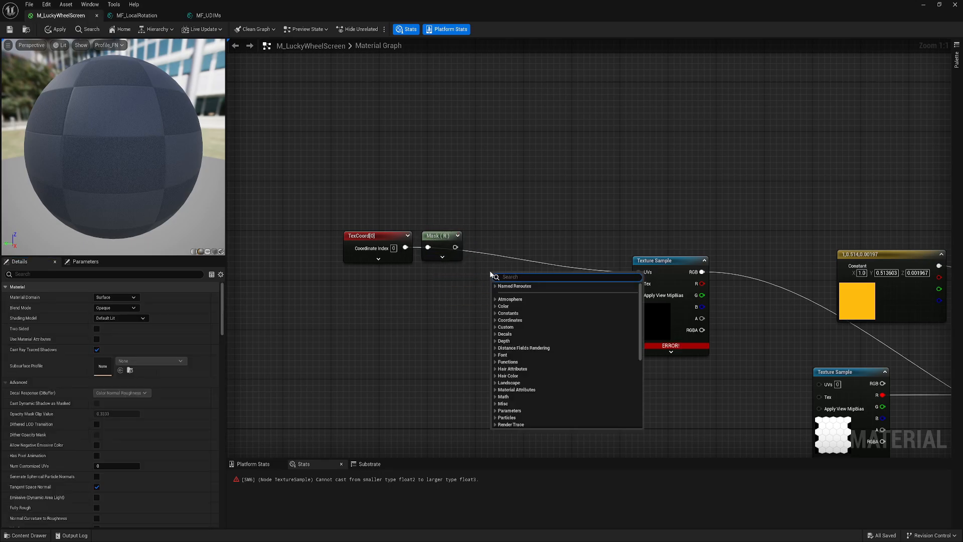
type("flo")
left_click(513, 293)
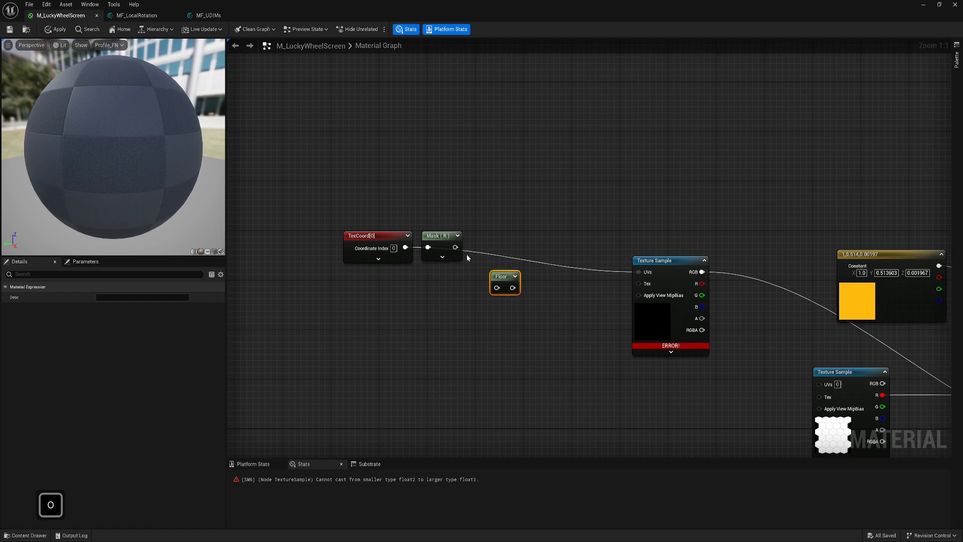
left_click_drag(456, 247, 494, 284)
left_click_drag(495, 284, 495, 286)
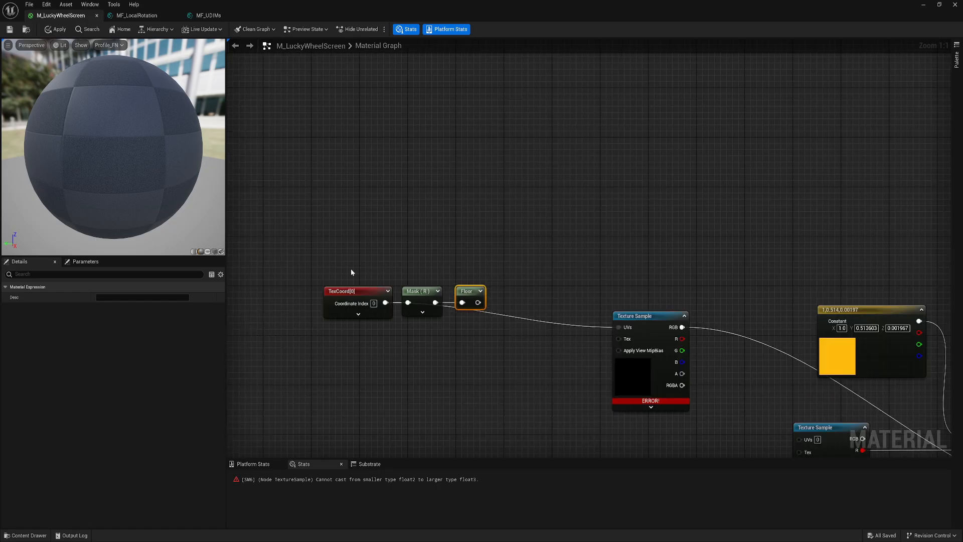
left_click_drag(351, 269, 483, 334)
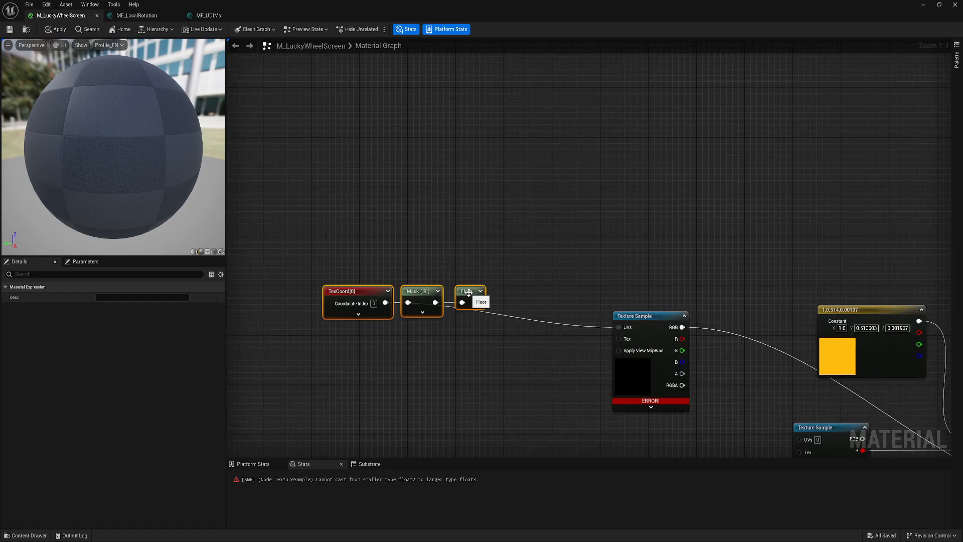
left_click_drag(471, 293, 429, 354)
- Examine the TexCoord and R mask that feed the UDIMs Switch's SwitchValue in the UVs scale and rotation control group
scroll(442, 359, "down", 3)
right_click_drag(476, 405, 565, 216)
right_click_drag(465, 370, 518, 185)
right_click_drag(621, 423, 517, 256)
scroll(539, 296, "up", 3)
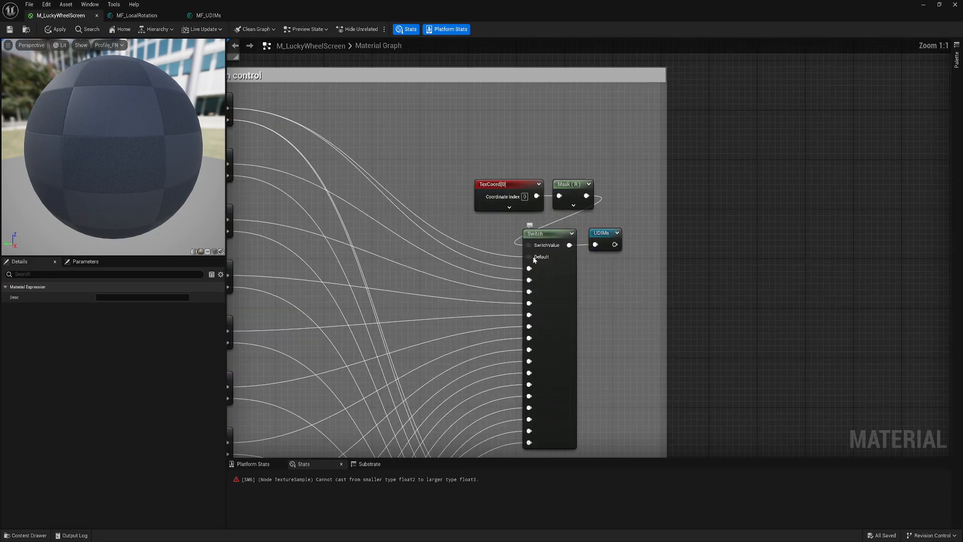
left_click_drag(490, 157, 581, 215)
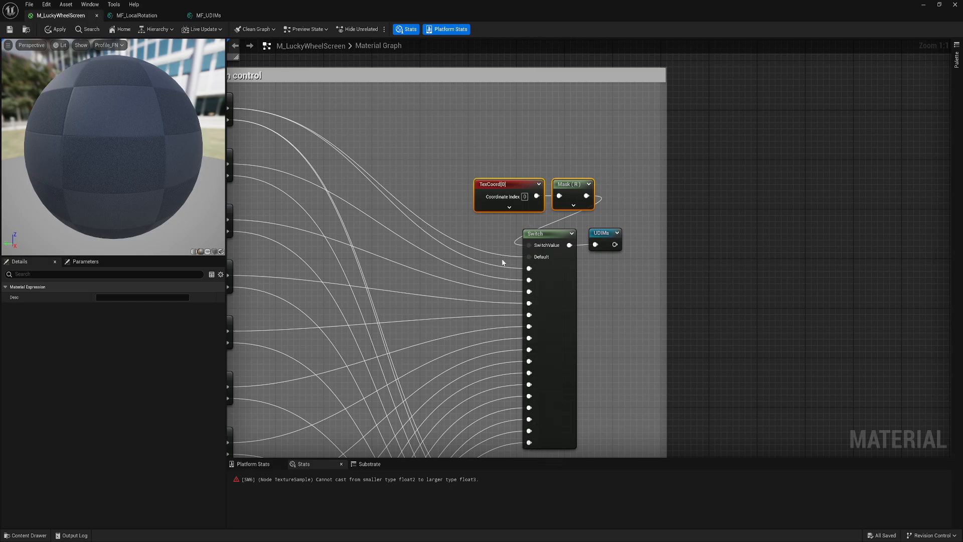
right_click_drag(617, 76, 597, 355)
scroll(597, 355, "down", 2)
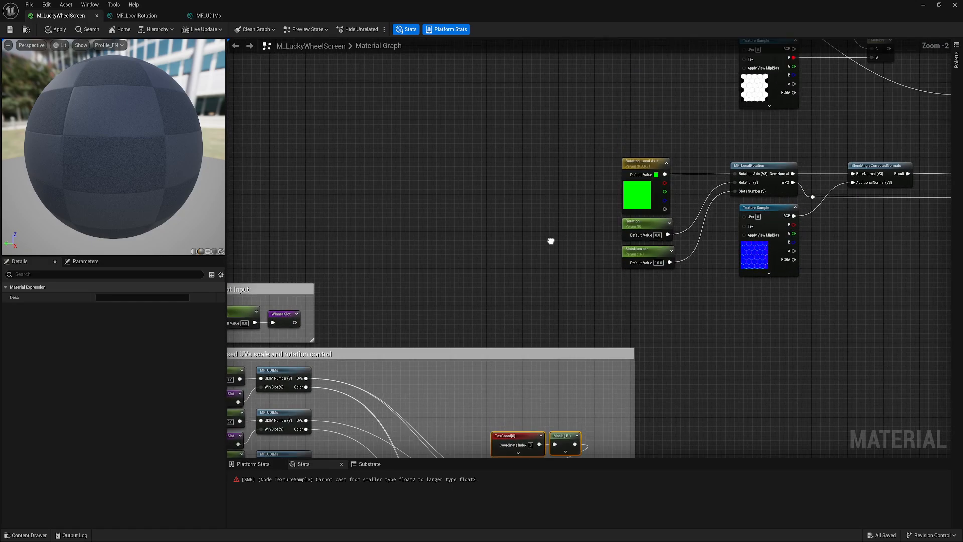
right_click_drag(550, 241, 536, 321)
right_click_drag(379, 103, 374, 232)
- Add a UDIMs named reroute usage node above the TexCoord, Mask and Floor chain
left_click_drag(333, 232, 453, 149)
scroll(442, 203, "up", 3)
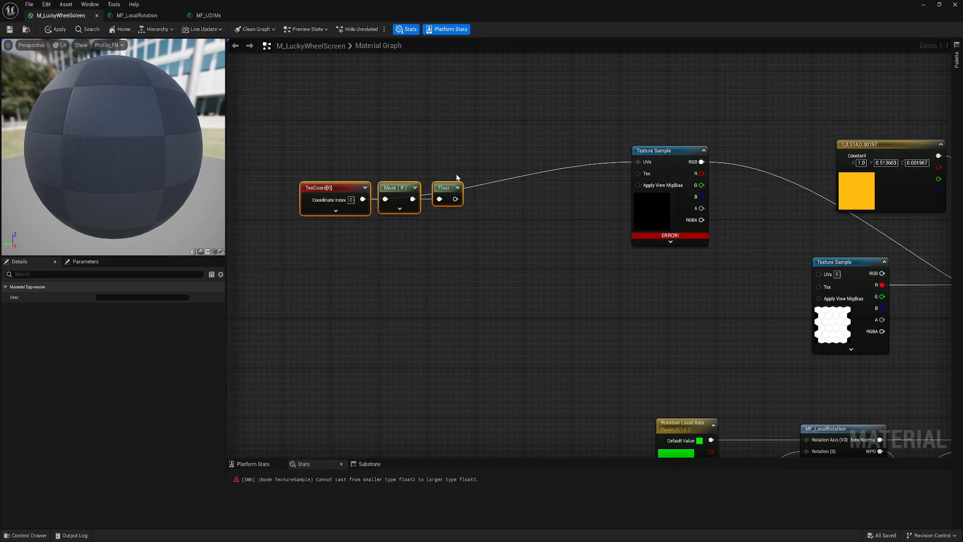
right_click(466, 185)
left_click(469, 198)
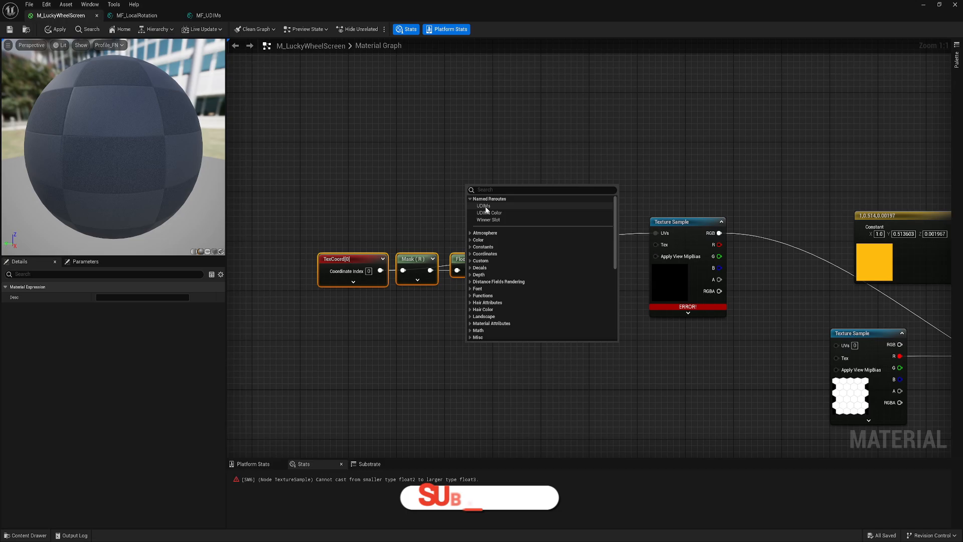
left_click(486, 207)
left_click_drag(492, 191, 488, 179)
- Combine the UDIMs reroute (A) and Floor output (B) in an AppendVector node feeding the TA_Weapons sample's UVs, and compact the nodes
right_click(541, 185)
type("app")
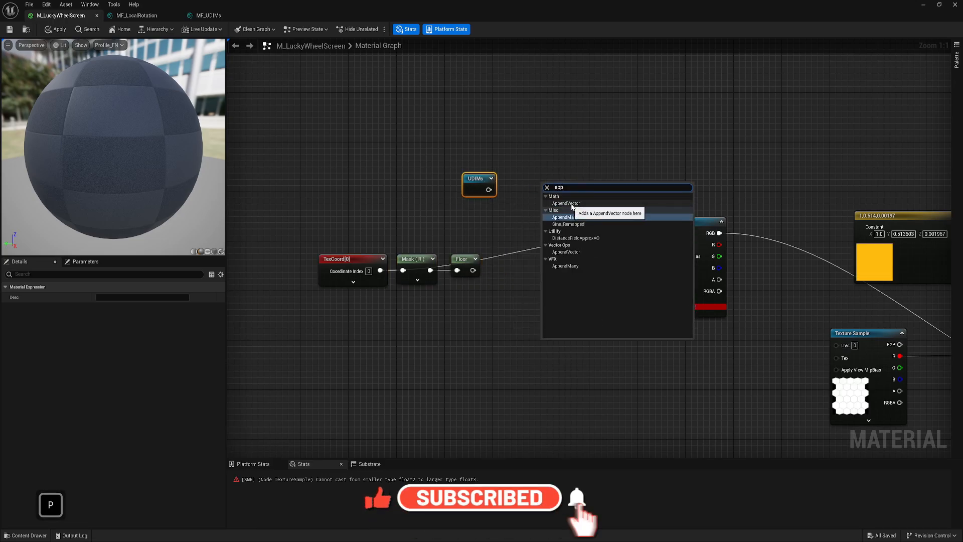
left_click(567, 203)
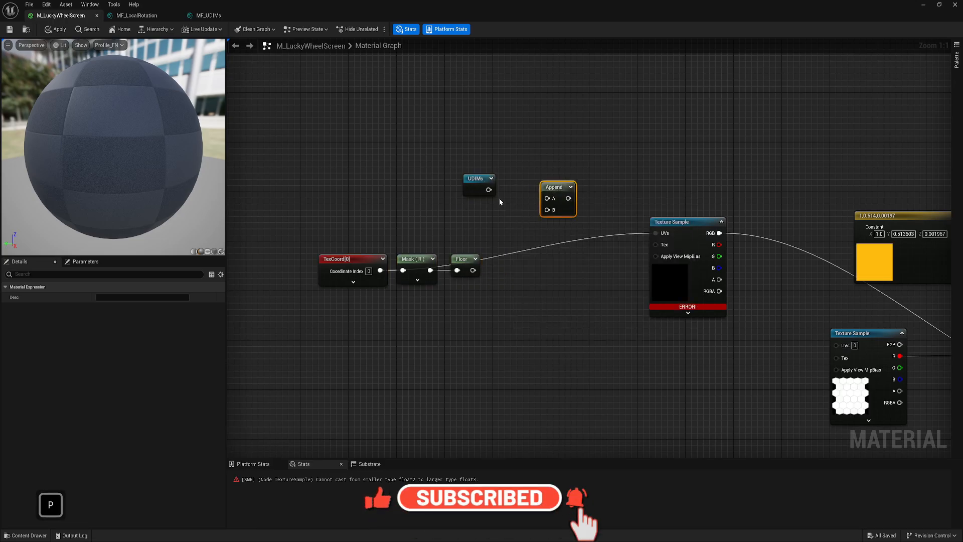
left_click_drag(489, 189, 547, 199)
left_click_drag(473, 270, 663, 239)
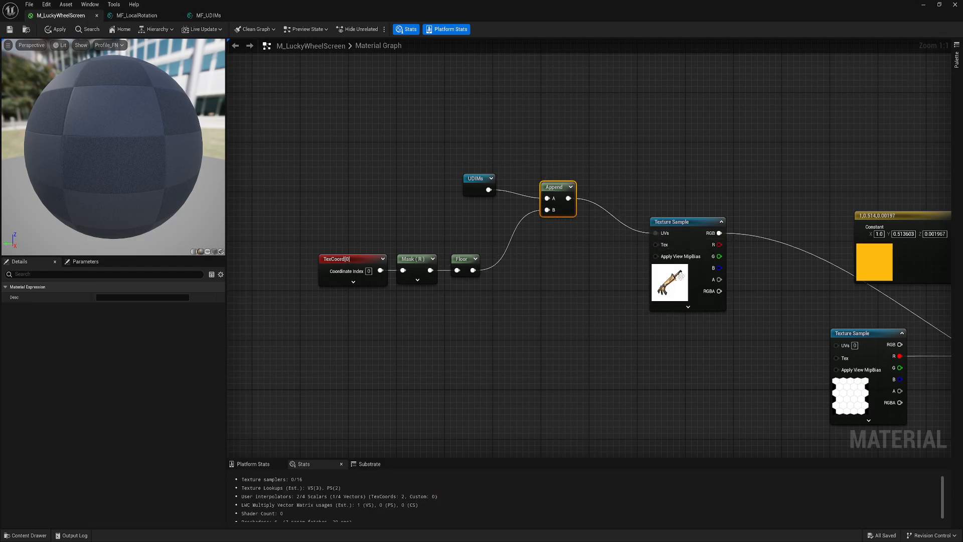
left_click_drag(339, 301, 483, 252)
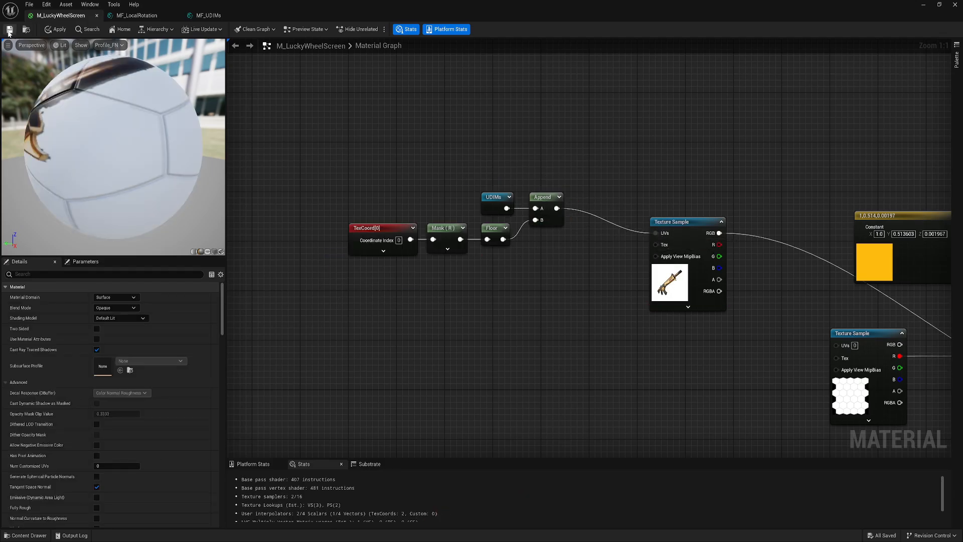
- Save the material and view the weapon slots on the lucky wheel in the level viewport
left_click(9, 29)
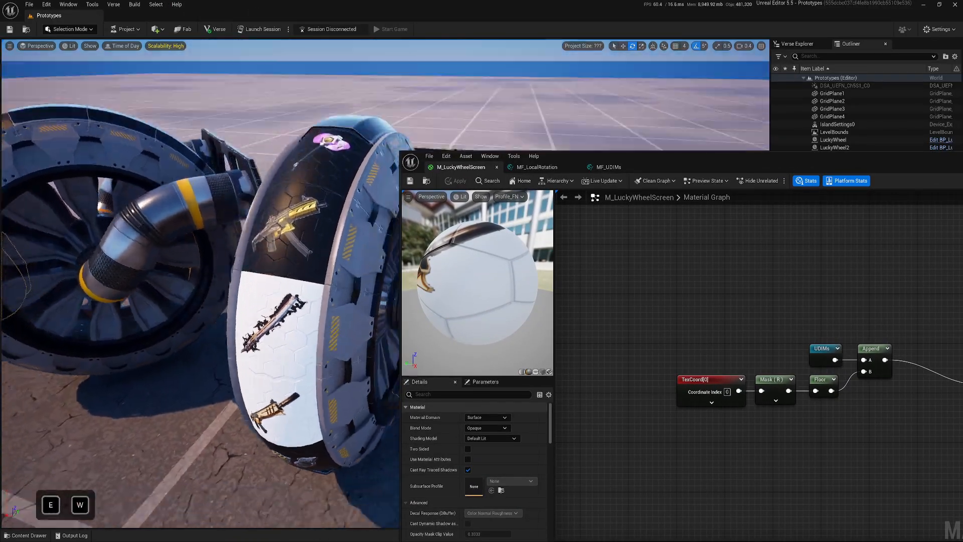
key("a")
key("s")
right_click_drag(201, 284, 216, 261)
key("q")
key("d")
- Scrub the Rotation parameter's default value to spin the wheel as a test, and set it back to 0
right_click_drag(807, 462, 669, 311)
right_click_drag(844, 450, 708, 312)
right_click_drag(745, 436, 703, 394)
left_click(704, 397)
mouse_move(476, 438)
left_mouse_down()
mouse_move(582, 438)
mouse_move(480, 438)
left_mouse_up()
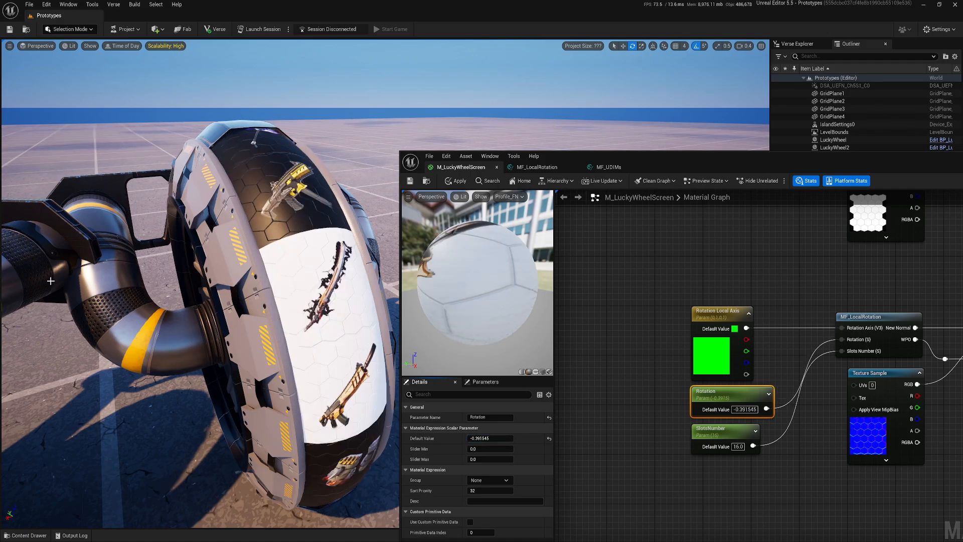
right_click_drag(741, 428, 690, 409)
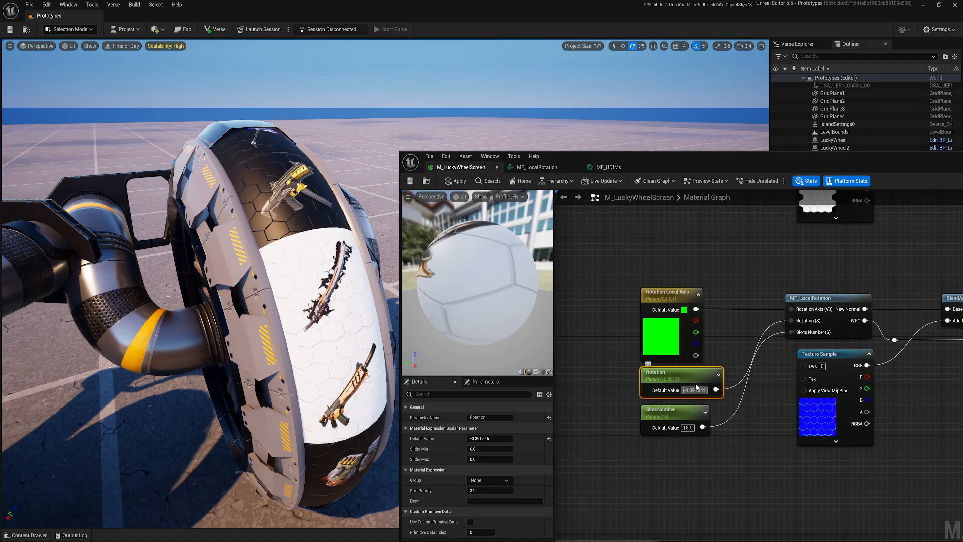
left_click(695, 390)
type("0")
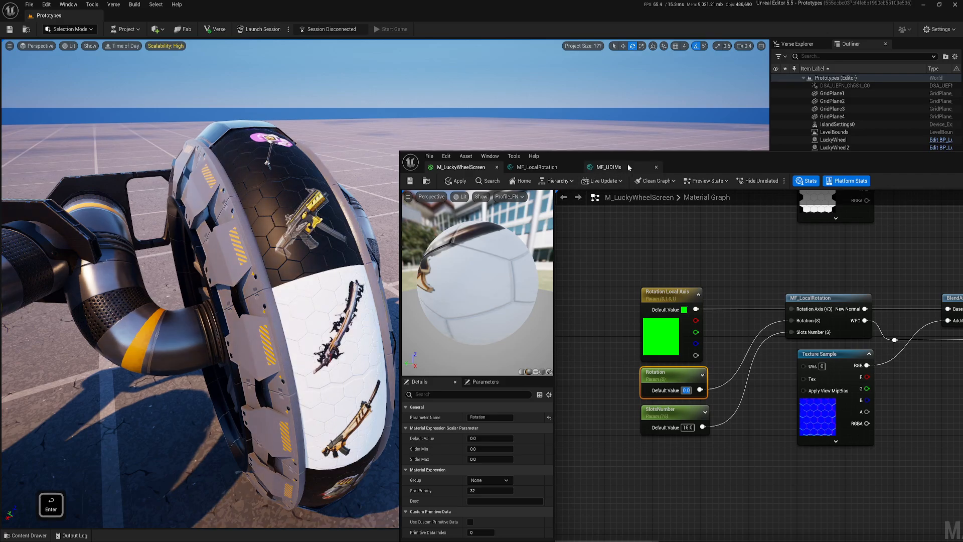
- Move the TexCoord, Mask and Floor nodes down and wrap them in a comment titled "UDIMs based texture index"
double_click(628, 164)
left_click_drag(417, 245, 296, 191)
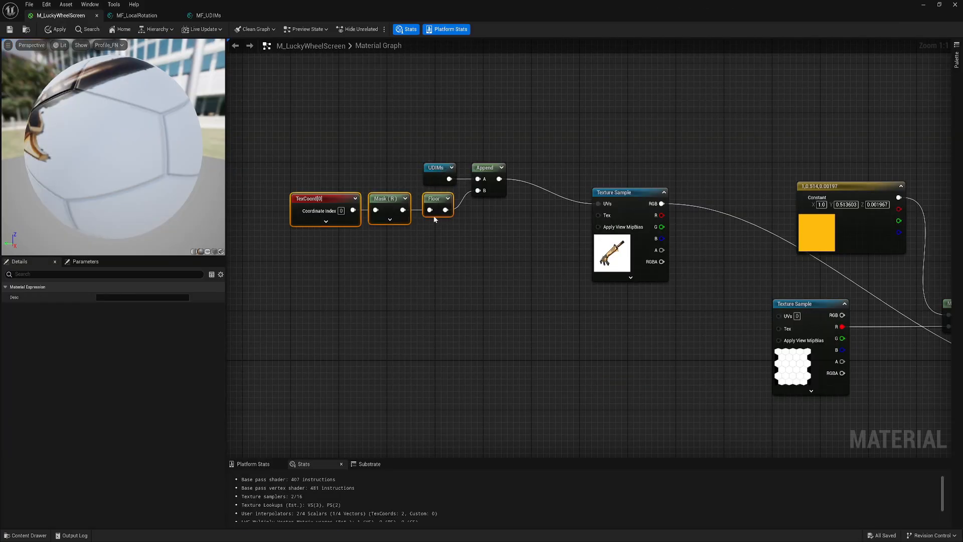
left_click_drag(435, 199, 423, 243)
type("cUDIMs based texture index")
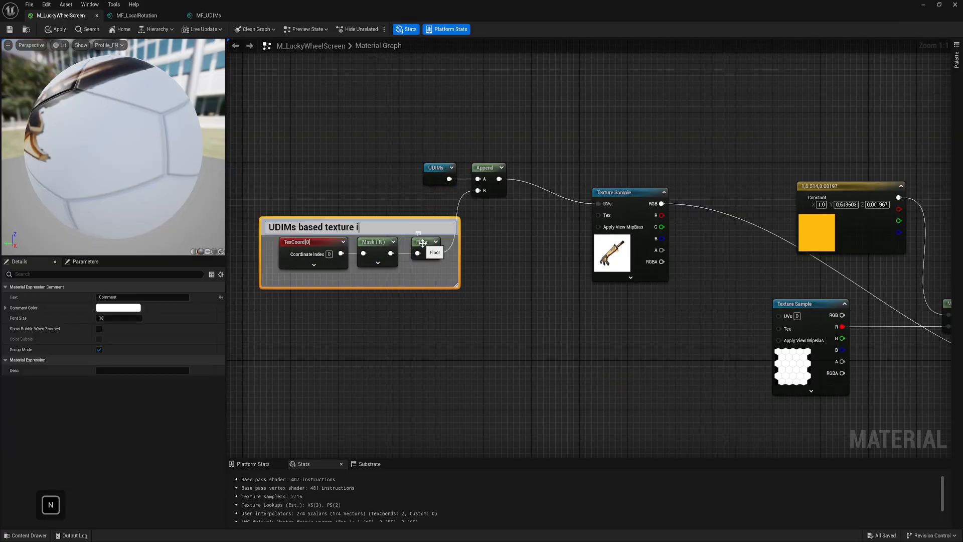
key("Return")
key("Home")
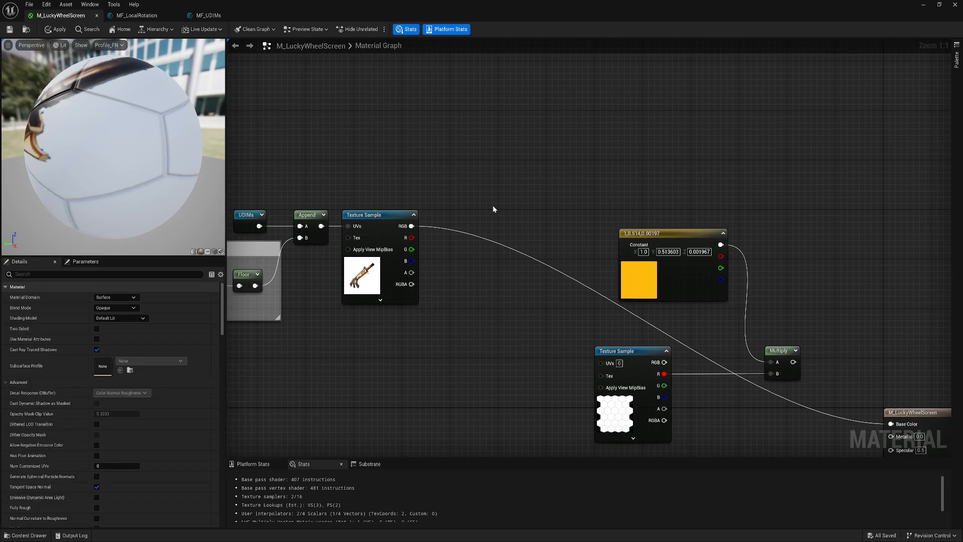
- Add a Lerp node beside the weapon texture sample and feed its Alpha from the sample's A output
key("l")
left_click(490, 214)
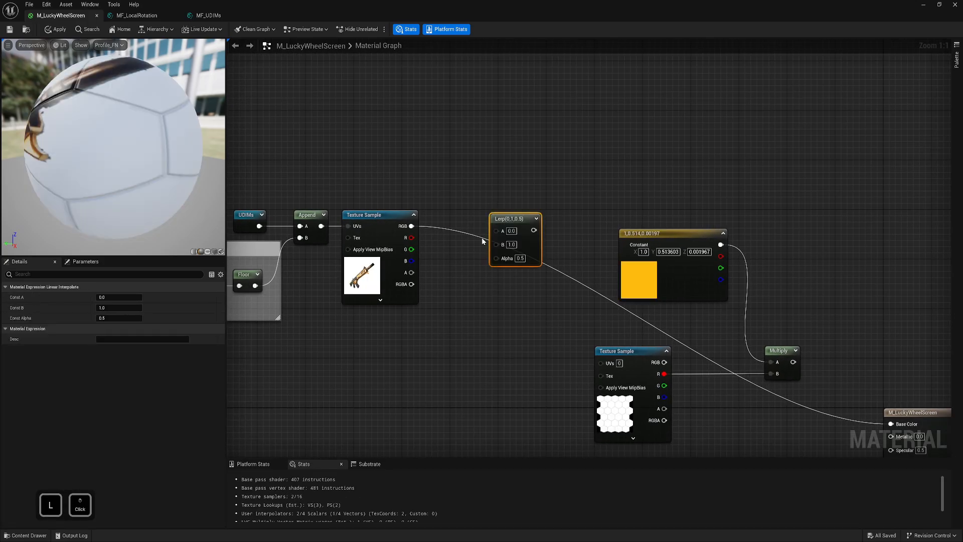
left_click_drag(411, 272, 497, 258)
right_click_drag(486, 280, 487, 327)
right_click_drag(490, 207, 489, 231)
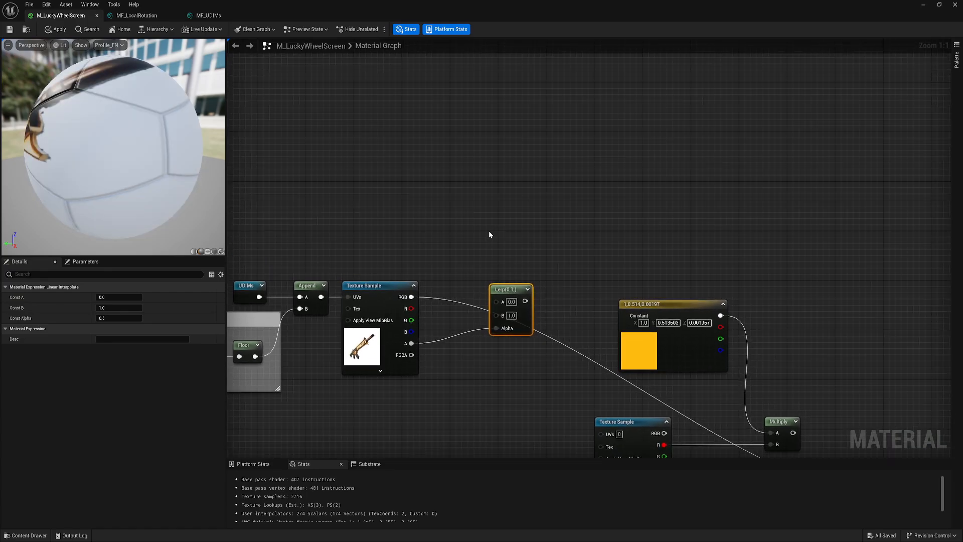
- Add a UDIMs Color named reroute usage above the Lerp and connect it to the Lerp's A input
right_click(446, 220)
left_click(451, 235)
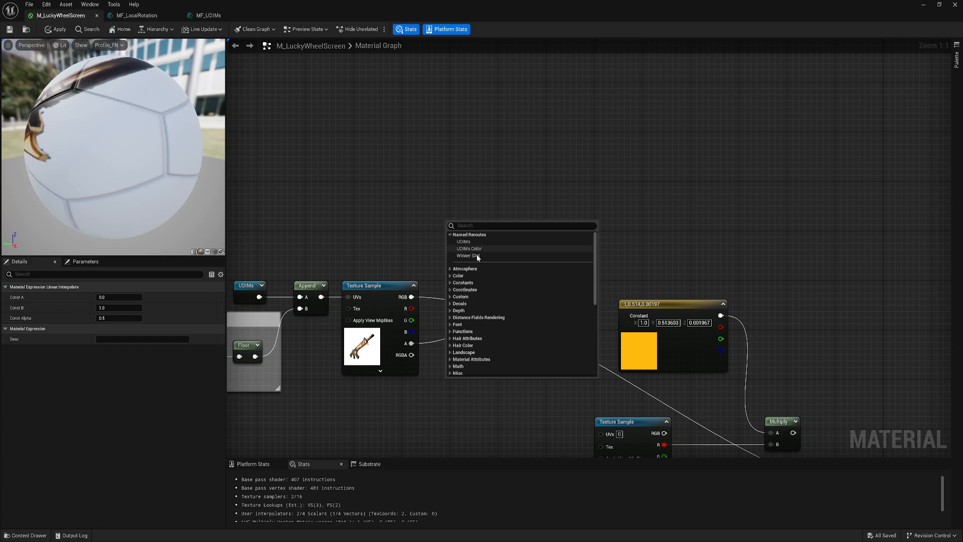
left_click(470, 249)
left_click_drag(485, 236, 398, 223)
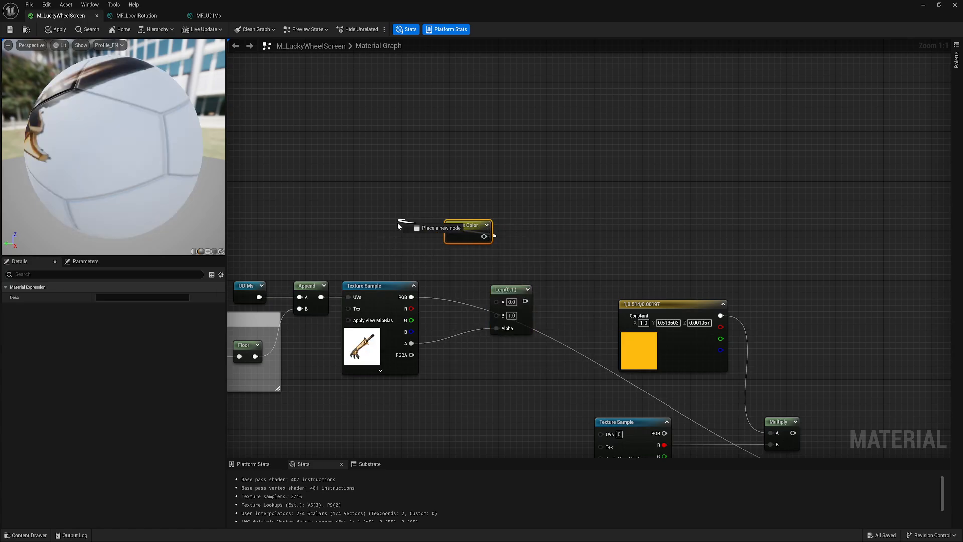
left_click_drag(497, 304, 497, 302)
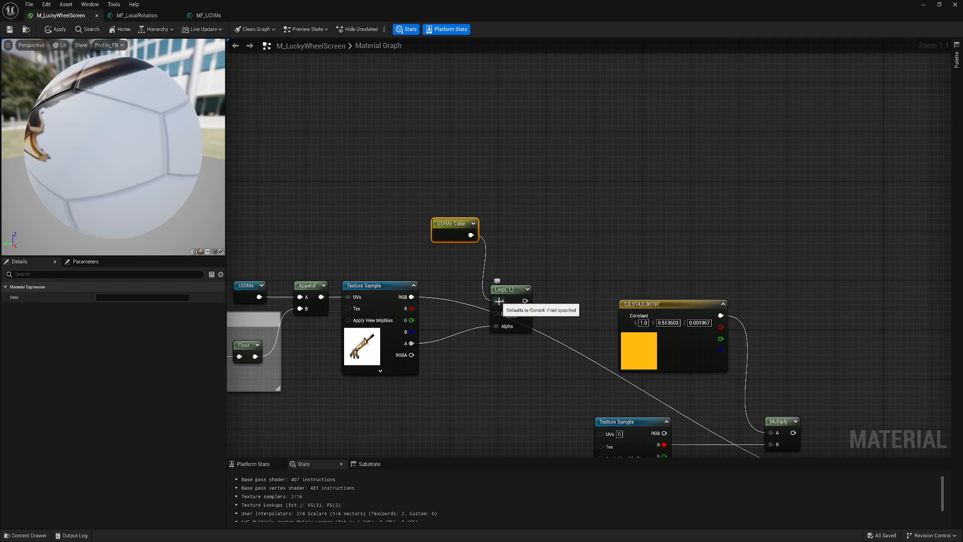
- Connect the weapon sample's RGB to the Lerp's B input and the Lerp's output to Base Color
left_click_drag(411, 297, 518, 290)
right_click_drag(518, 290, 415, 249)
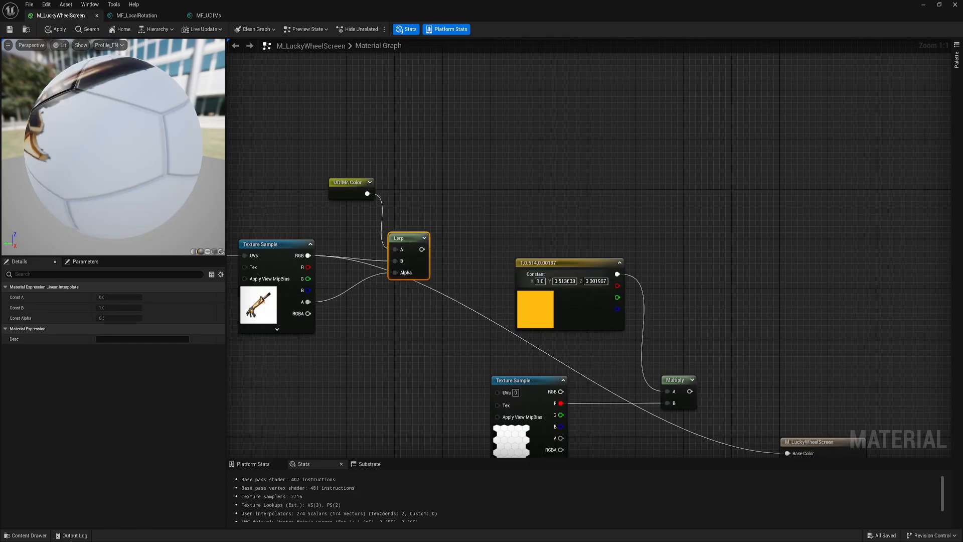
right_click_drag(496, 272, 392, 242)
scroll(392, 242, "down", 2)
left_click_drag(337, 228, 611, 380)
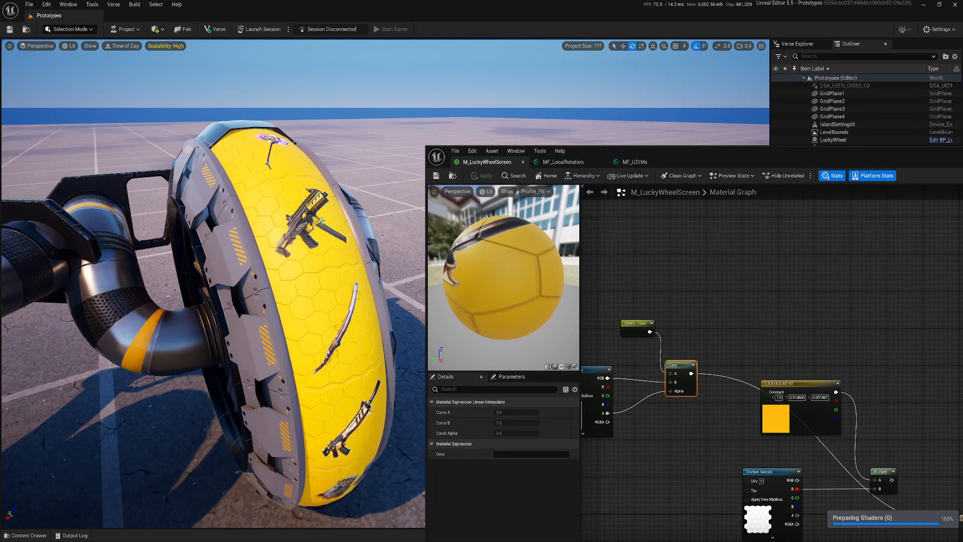
- Examine how the weapon textures blend over the slot color on the wheel in the level viewport
key("d")
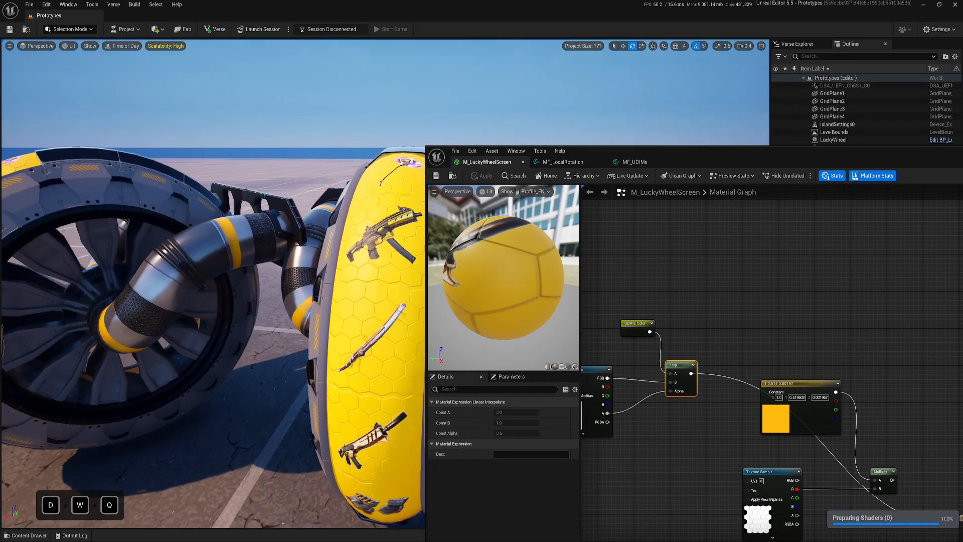
key("w")
key("q")
key("a")
key("e")
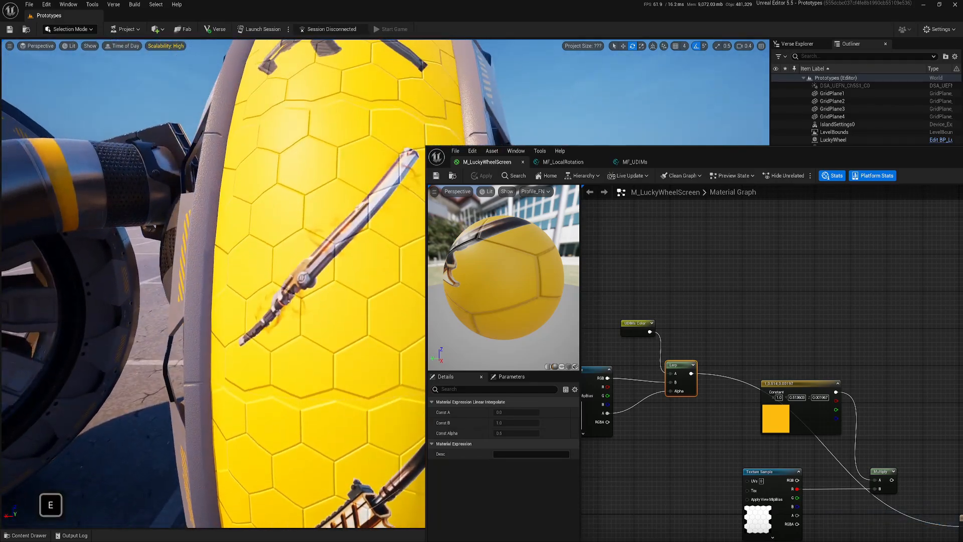
key("s")
key("d")
key("a")
key("w")
key("s")
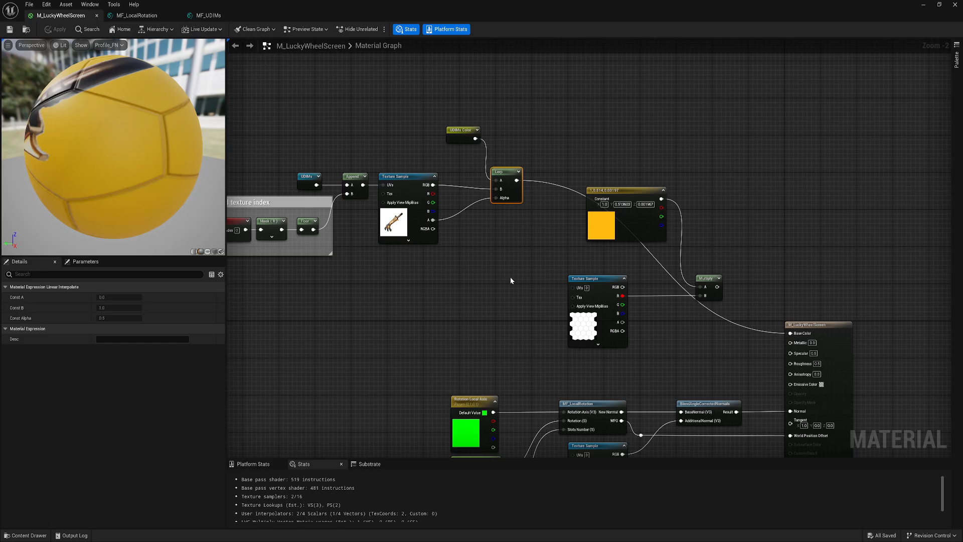
- Select the hexagon mask texture sample and switch the material preview to a plane framed on the weapon and hexagons
left_click_drag(602, 354, 620, 269)
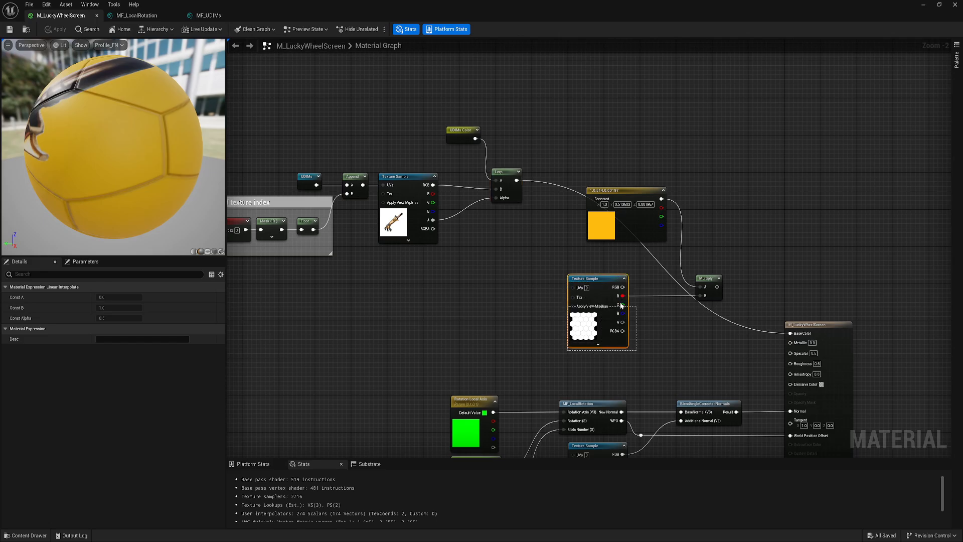
left_click_drag(620, 305, 621, 304)
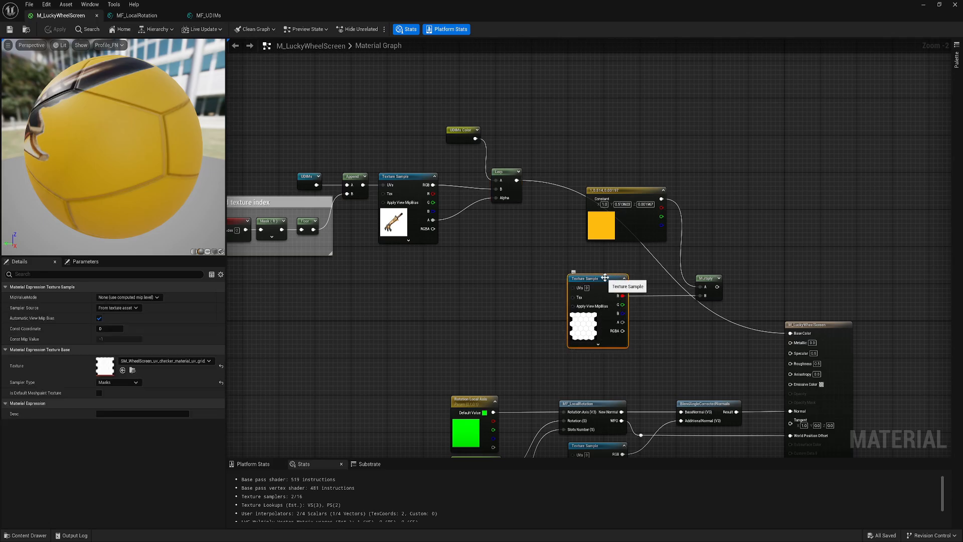
left_click(207, 252)
left_click_drag(142, 189, 100, 189)
right_click_drag(142, 189, 142, 161)
mouse_move(142, 189)
left_mouse_down()
mouse_move(65, 180)
mouse_move(132, 193)
left_mouse_up()
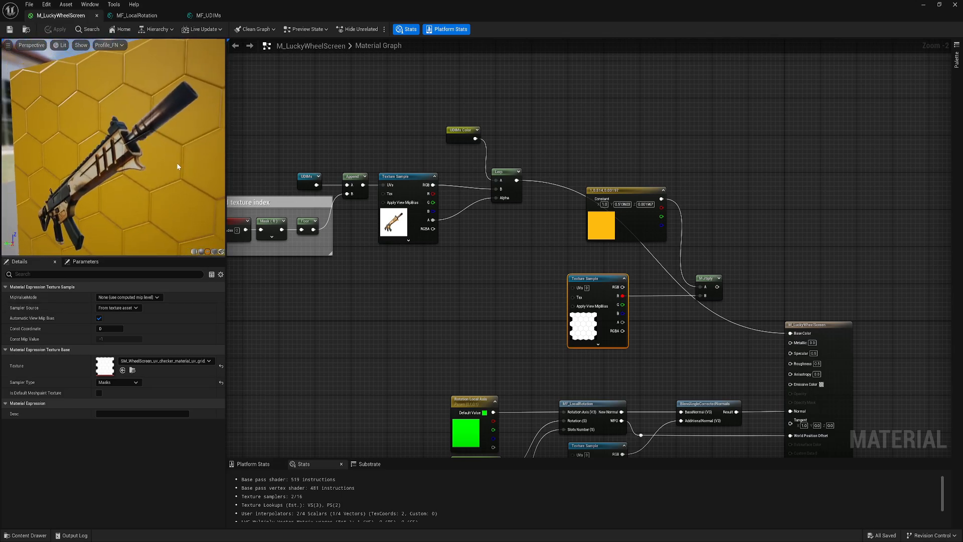
middle_click_drag(142, 189, 109, 150)
- Delete the orange constant and the Multiply node, and move the hexagon mask texture sample closer to the weapon nodes
right_click_drag(662, 185, 653, 210)
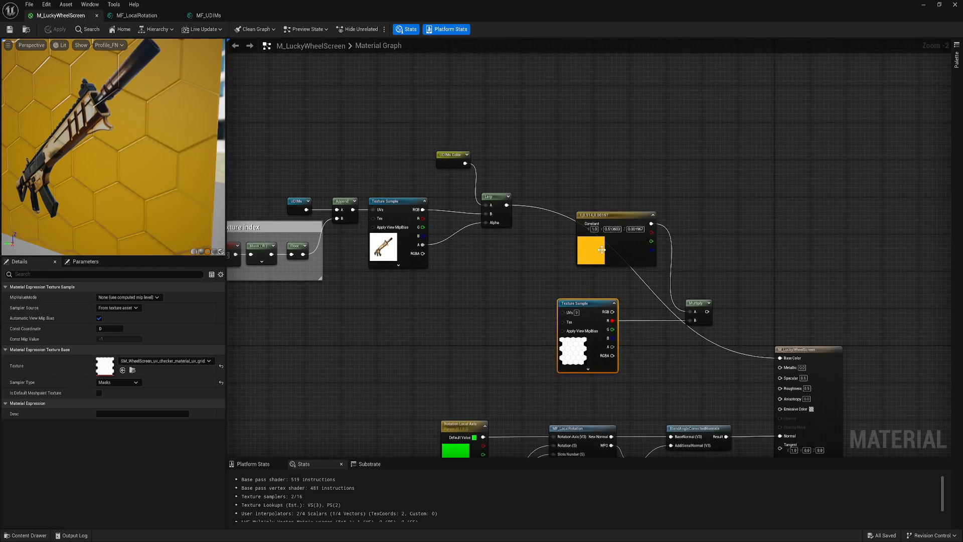
left_click_drag(603, 251, 652, 184)
key("Delete")
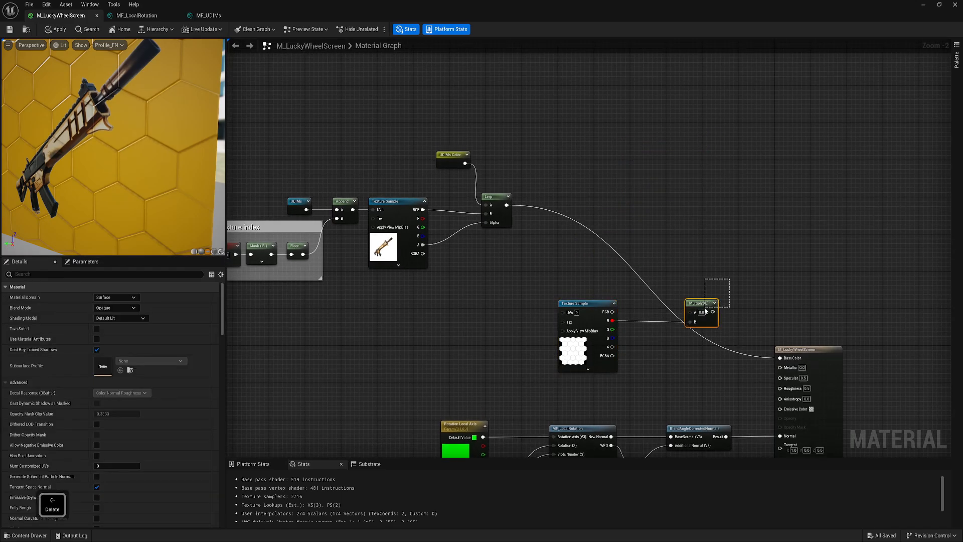
left_click_drag(705, 309, 703, 311)
key("Delete")
right_click_drag(660, 206, 706, 243)
left_click_drag(655, 350, 543, 353)
right_click_drag(593, 360, 513, 249)
left_click_drag(442, 234, 468, 249)
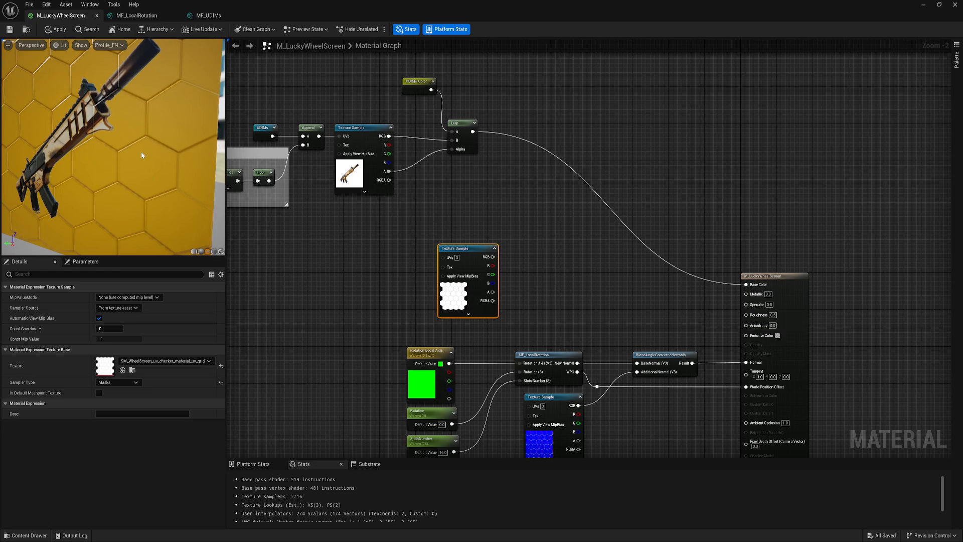
- Add a OneMinus node fed by the hexagon mask's R output, connect it to Metallic, and check the preview
left_click_drag(139, 171, 131, 171)
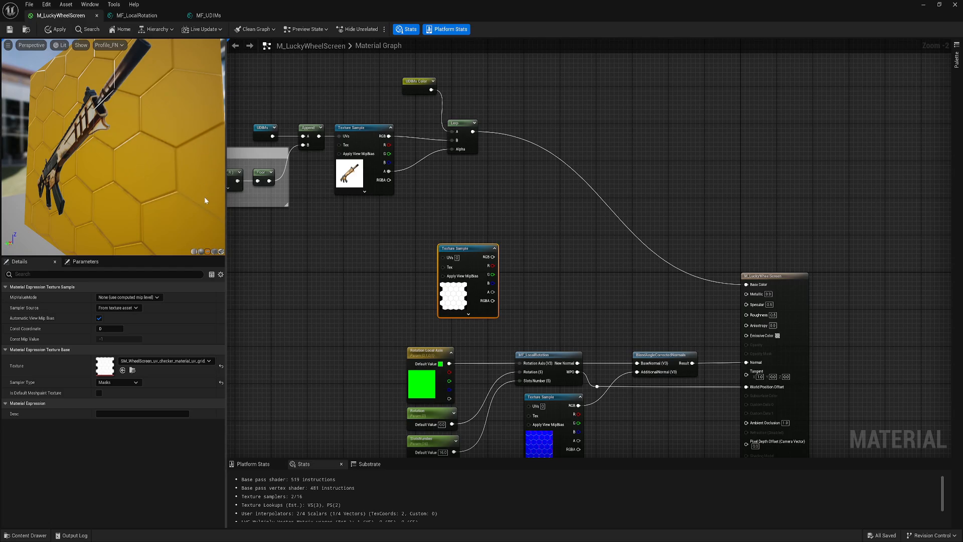
right_click(546, 284)
type("on")
left_click(572, 306)
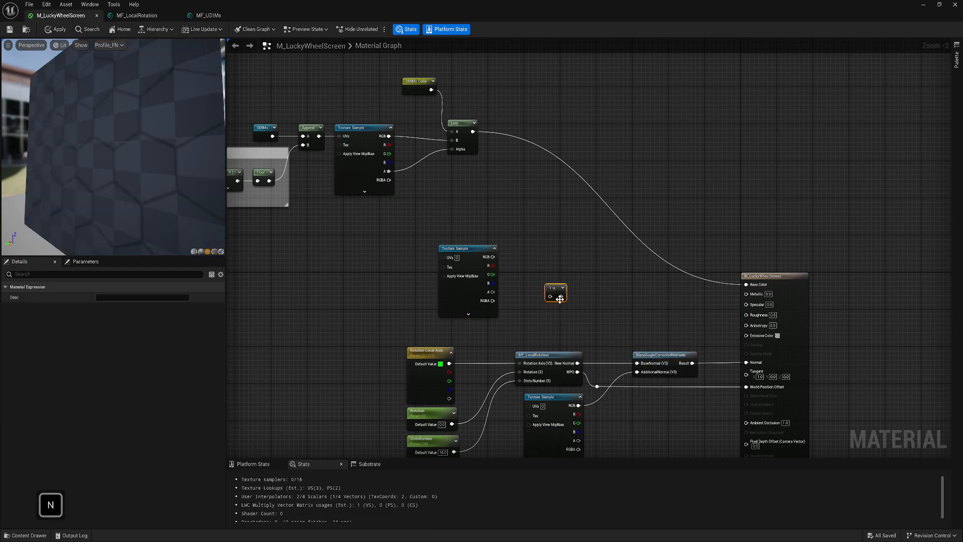
left_click_drag(492, 266, 746, 293)
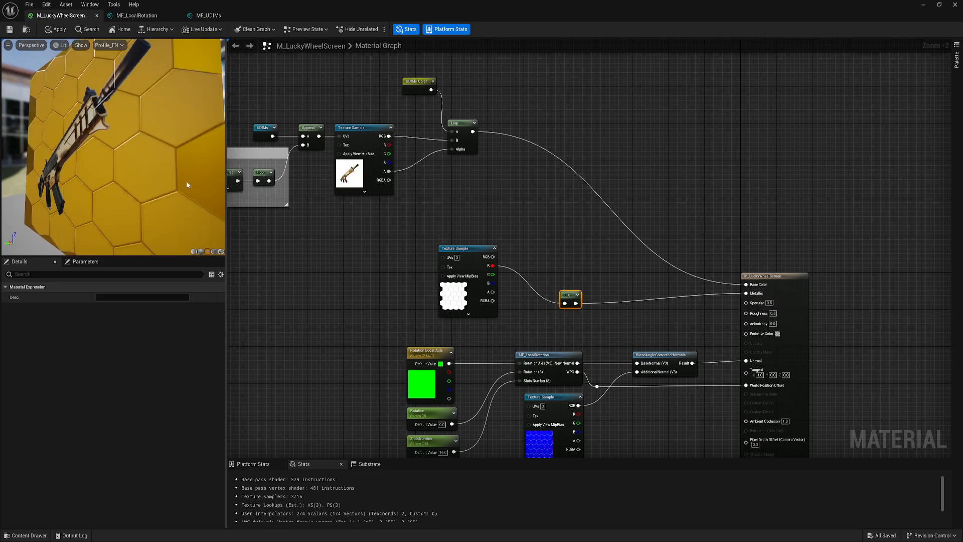
left_click_drag(187, 183, 120, 216)
- Add a Lerp with its Alpha driven by the OneMinus output and connect it to Roughness
right_click_drag(638, 319, 598, 277)
key("l")
left_click(605, 276)
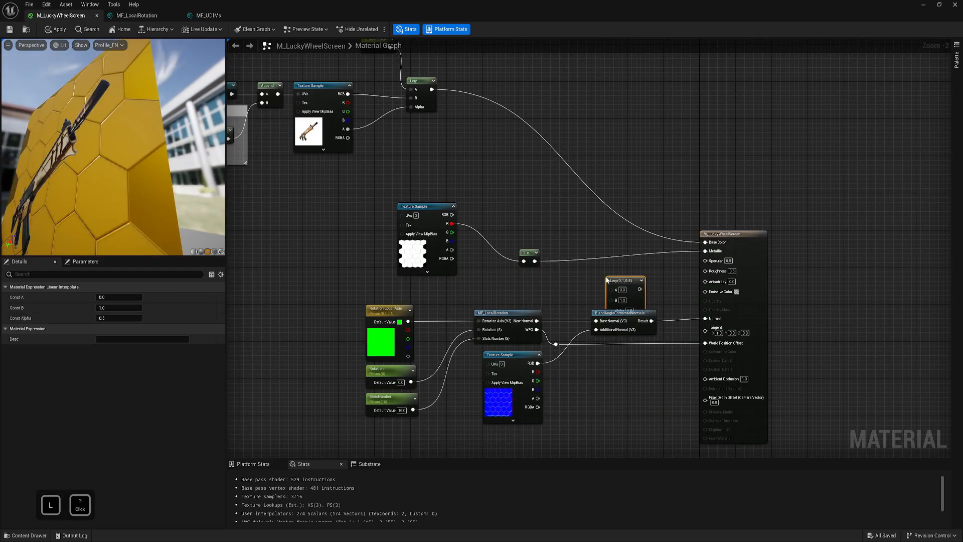
left_click_drag(627, 279, 635, 267)
left_click_drag(535, 261, 706, 271)
scroll(661, 261, "up", 2)
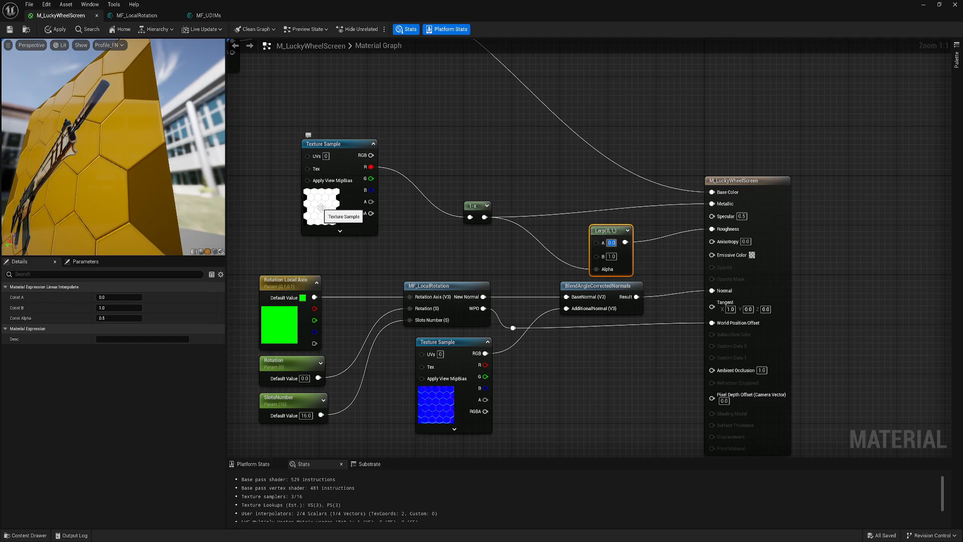
- Set the roughness Lerp's A to 0.2 and B to 0.1, and check the reflections in the preview
type("0.2")
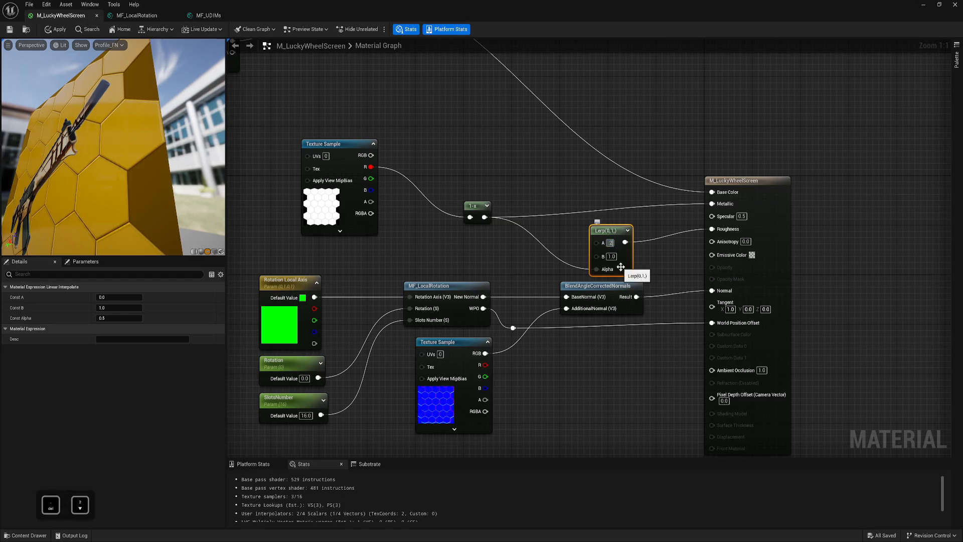
key("Return")
type("0.1")
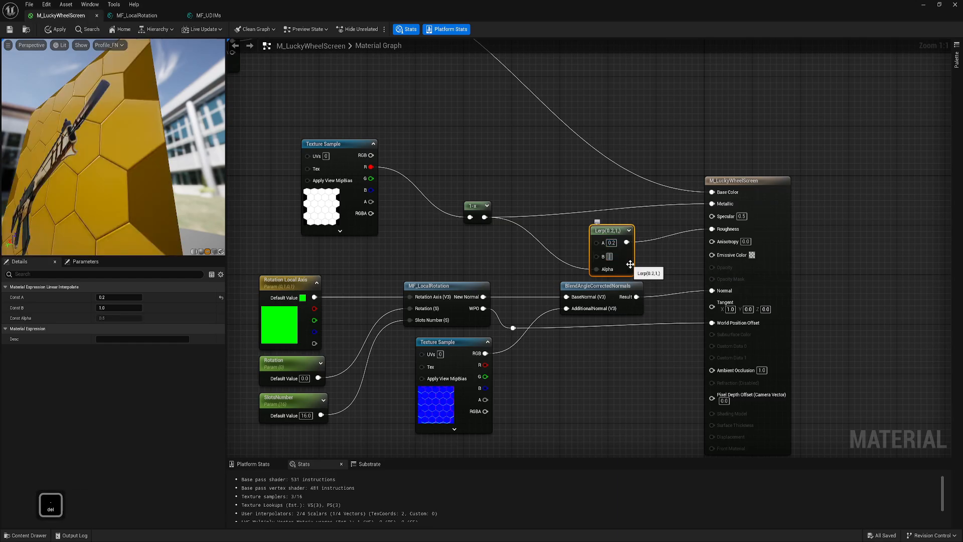
key("Return")
left_click_drag(153, 178, 196, 179)
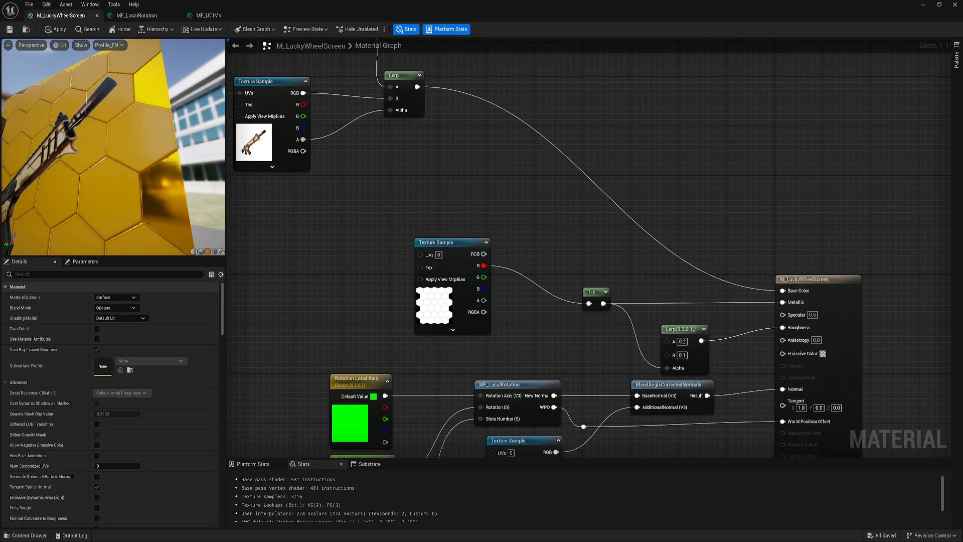
- Add a Lerp before Base Color with the hexagon mask's R as Alpha and the weapon color Lerp's output as B
right_click_drag(478, 203, 469, 232)
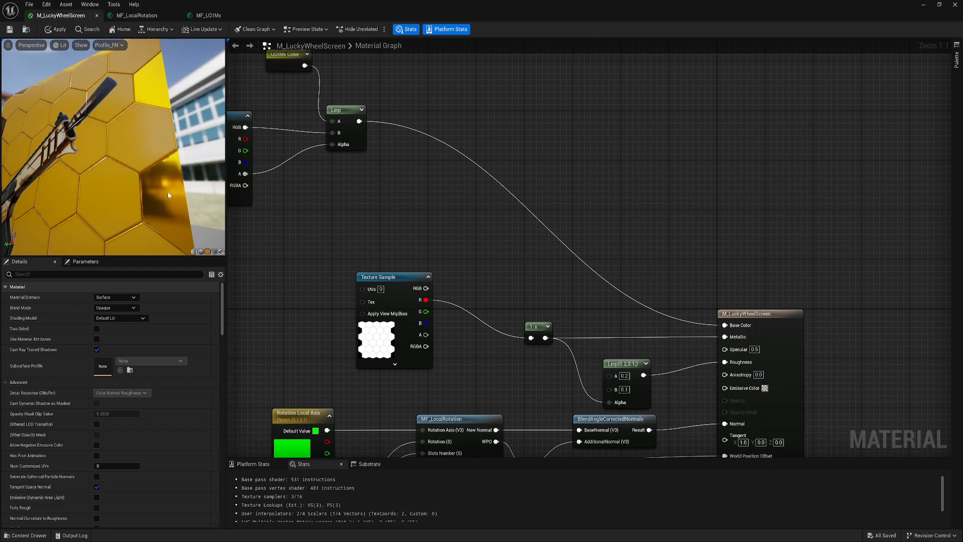
right_click_drag(441, 232, 394, 241)
key("l")
left_click(520, 146)
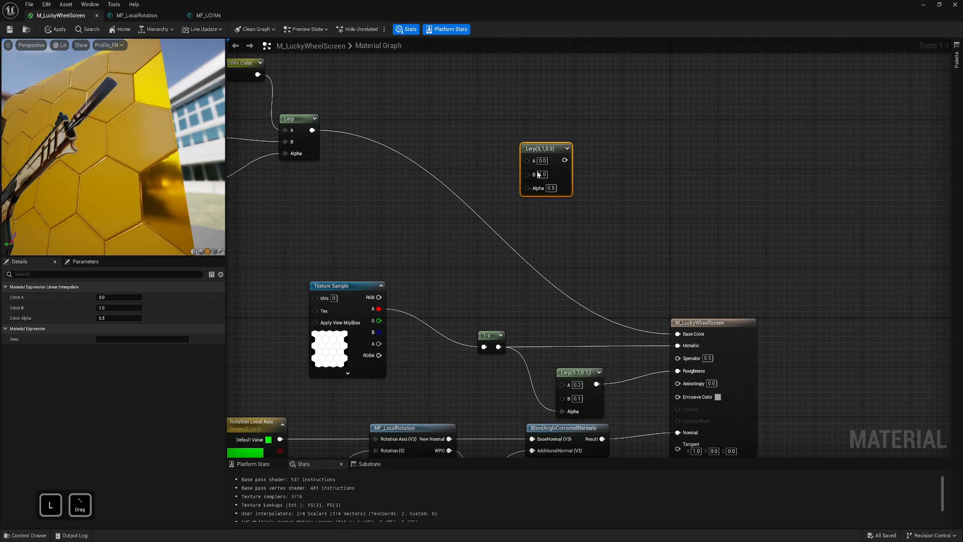
left_click_drag(543, 156, 535, 204)
left_click_drag(380, 314, 525, 233)
left_click_drag(547, 220, 573, 233)
right_click_drag(357, 173, 369, 195)
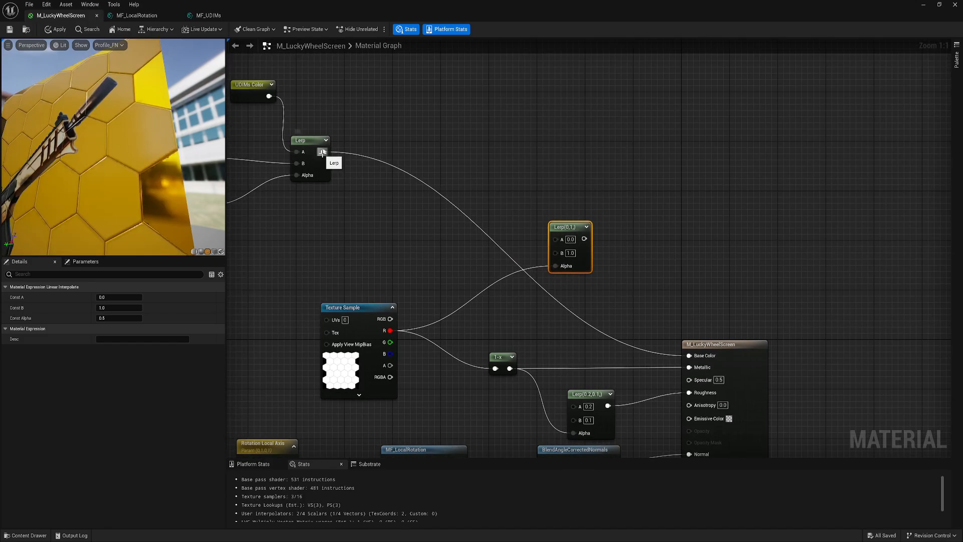
left_click_drag(323, 152, 557, 253)
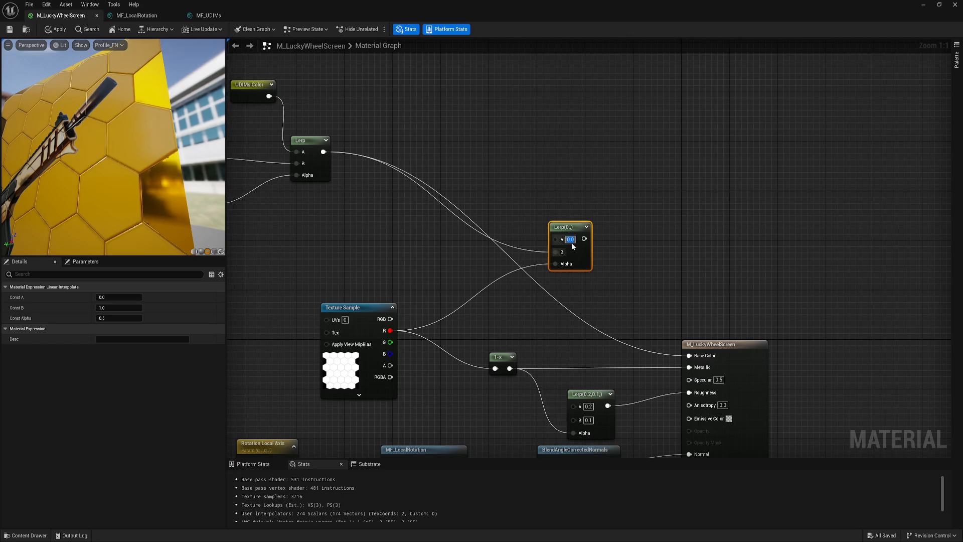
- Set the hexagon-masked color Lerp's A to 0.2 and connect its output to Base Color
type("0.2")
key("Return")
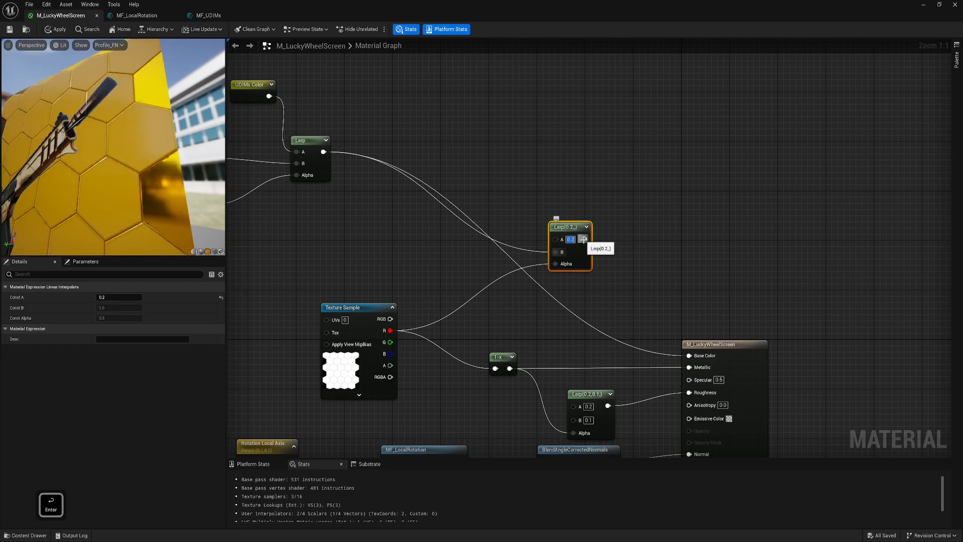
left_click_drag(583, 239, 689, 356)
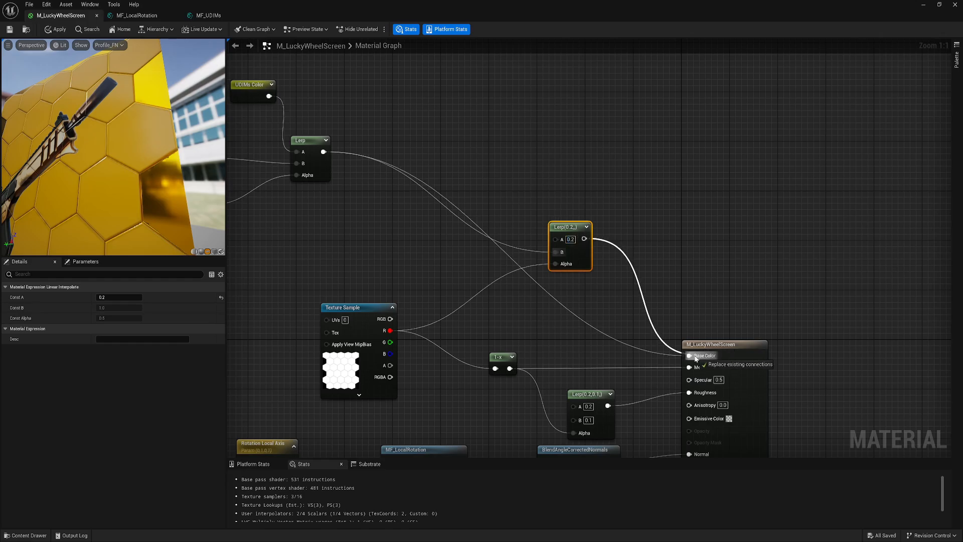
right_click_drag(673, 275, 663, 240)
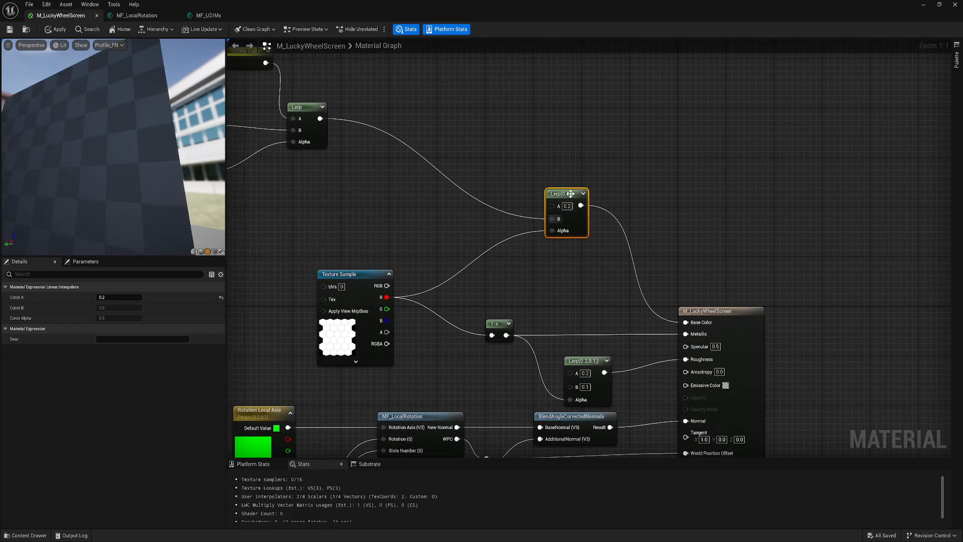
left_click_drag(570, 194, 571, 200)
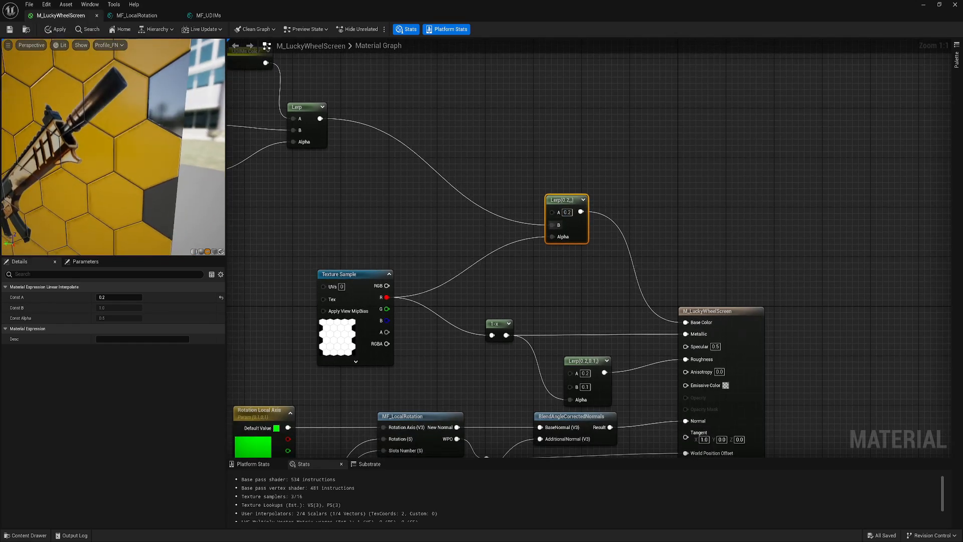
- Enlarge the material preview and inspect the hexagon tiles and their borders from several angles
left_click_drag(112, 147, 188, 146)
left_click_drag(151, 259, 223, 259)
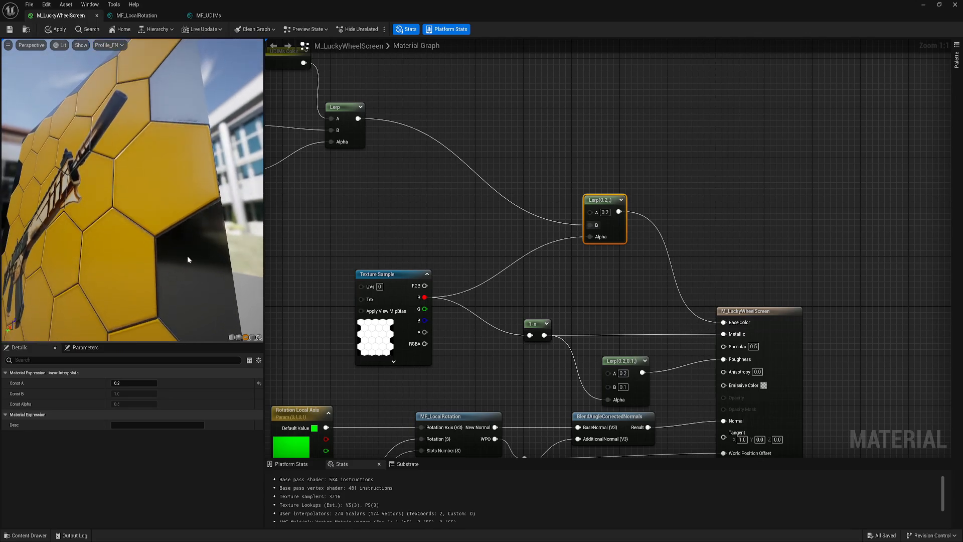
right_click_drag(522, 234, 517, 256)
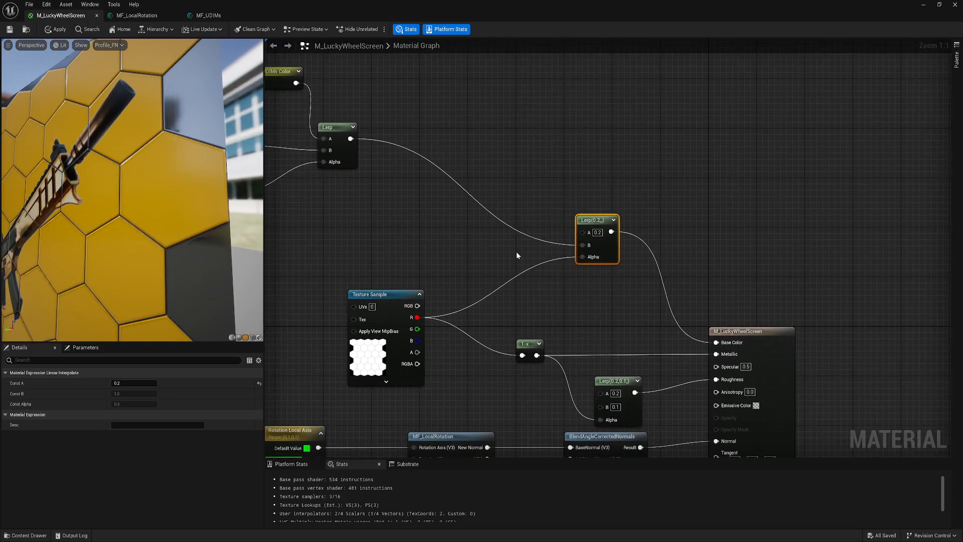
right_click_drag(640, 314, 613, 262)
left_click_drag(189, 213, 81, 246)
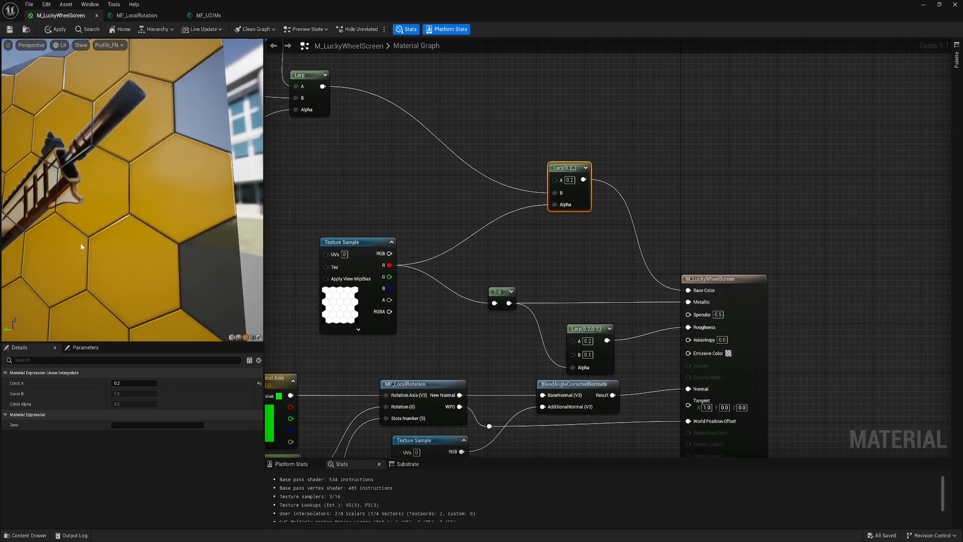
mouse_move(109, 213)
left_mouse_down()
mouse_move(80, 221)
mouse_move(131, 216)
mouse_move(100, 204)
left_mouse_up()
- Add a Multiply node combining the weapon color Lerp's output as A with the hexagon mask's R as B
right_click_drag(563, 245, 580, 264)
key("m")
left_click(508, 262)
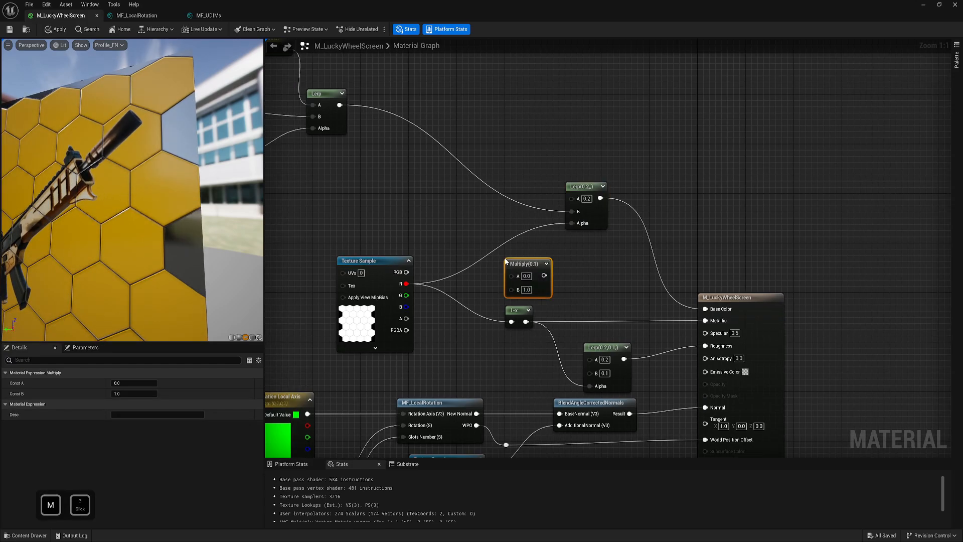
left_click_drag(407, 284, 340, 104)
right_click_drag(285, 128, 396, 149)
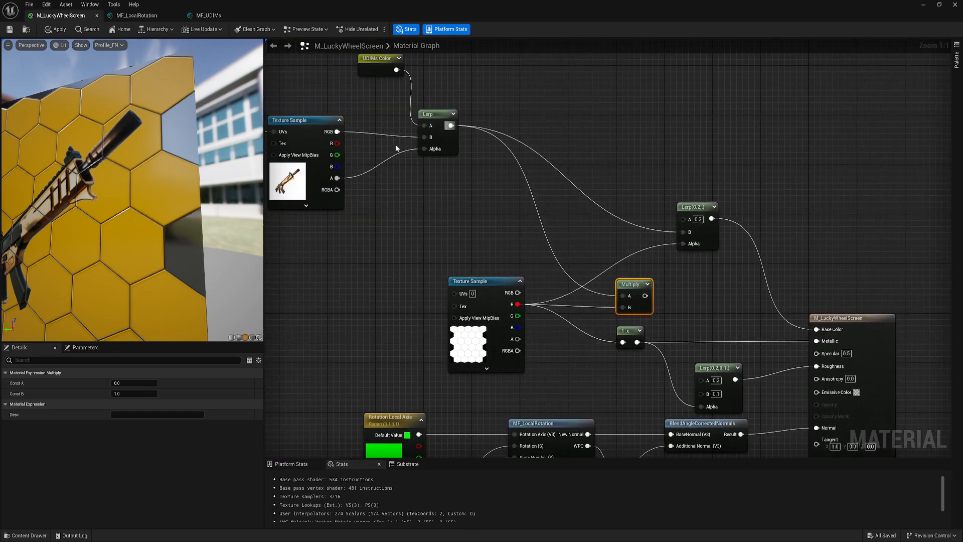
left_click_drag(632, 287, 669, 290)
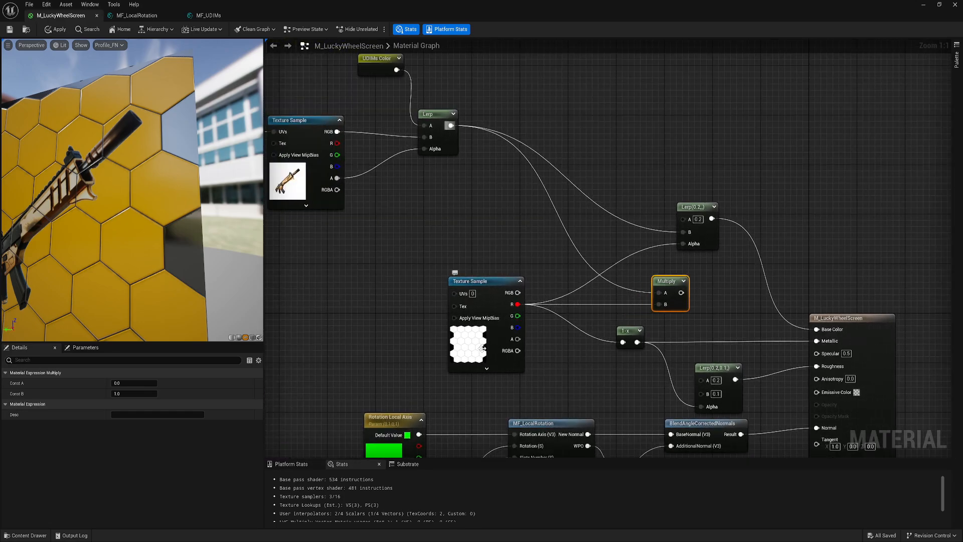
right_click_drag(386, 242, 395, 271)
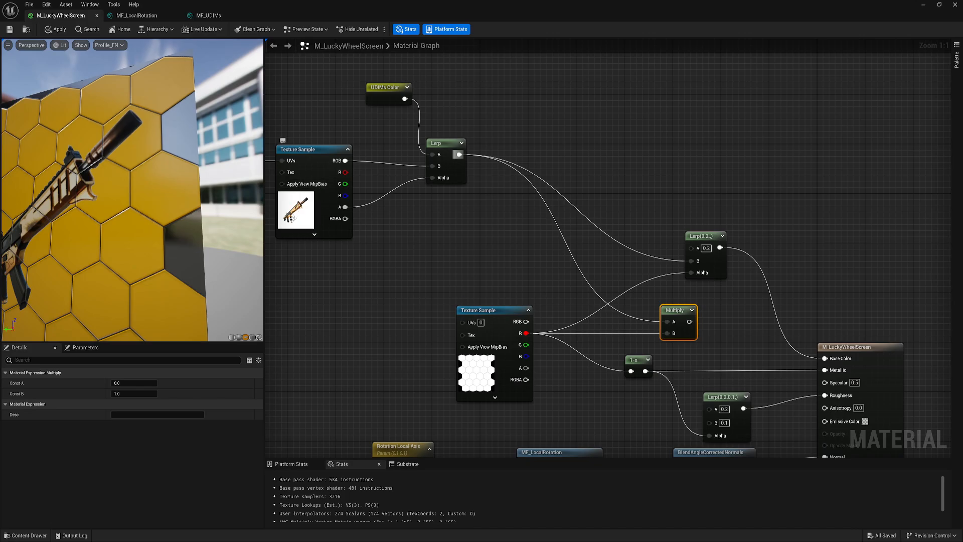
right_click_drag(516, 272, 501, 234)
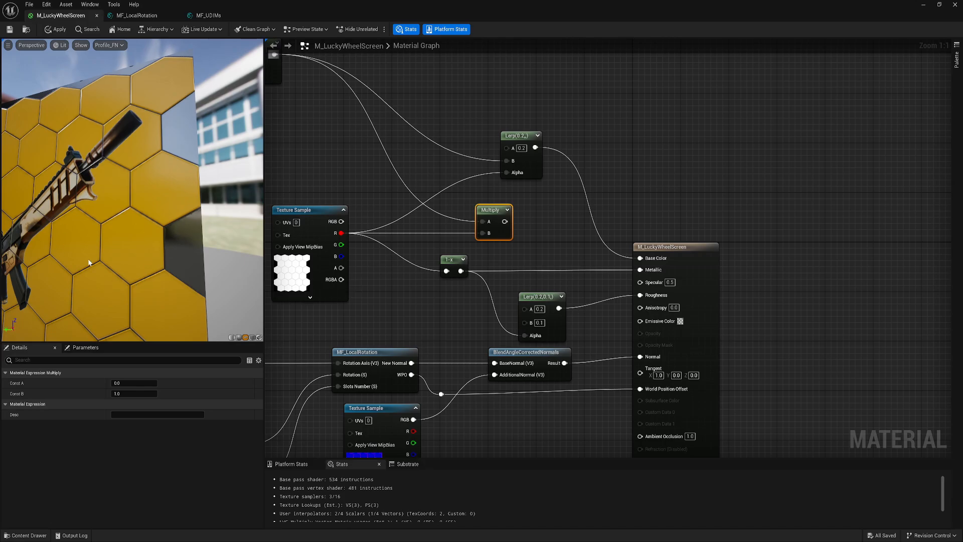
- Add a second Multiply node and feed the masked color Multiply's output into its A
right_click_drag(457, 293, 472, 242)
left_click(479, 226)
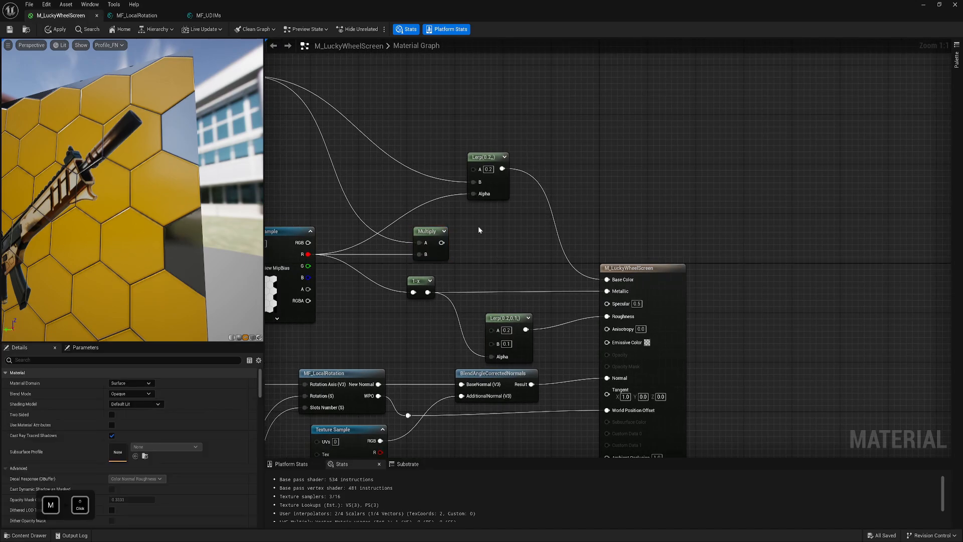
left_click_drag(442, 243, 490, 237)
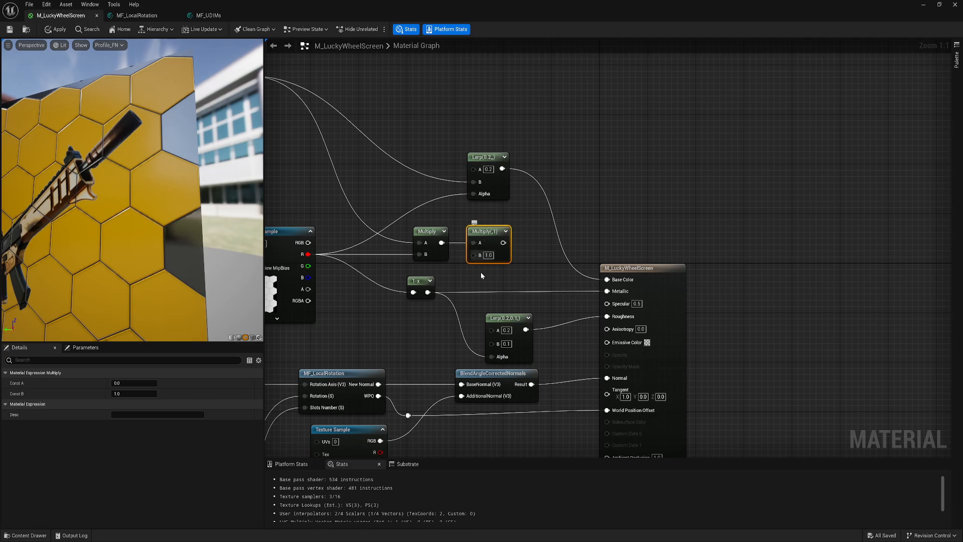
right_click_drag(480, 275, 502, 262)
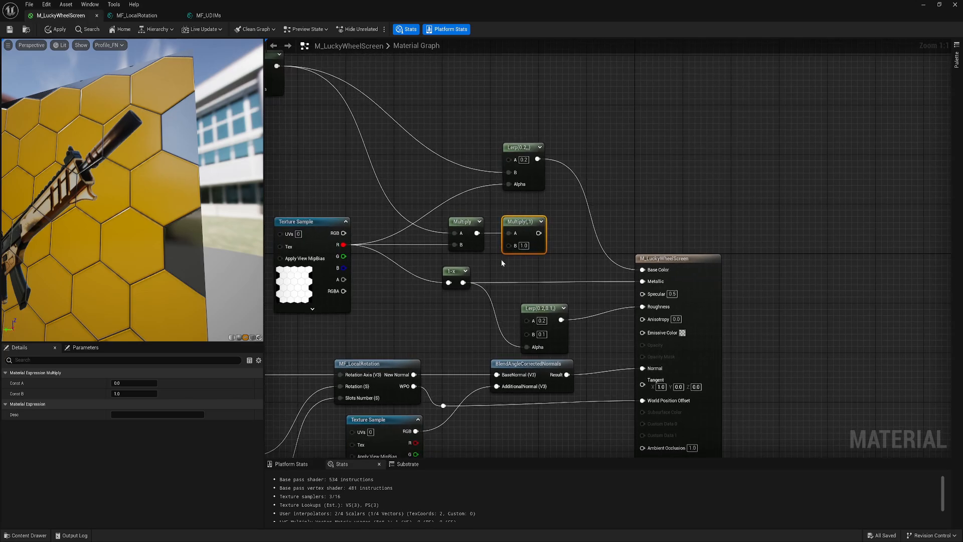
left_click_drag(522, 227, 552, 228)
- Add a scalar parameter named Screen Intensity with default value 10 and connect it to the second Multiply's B
left_click(484, 261)
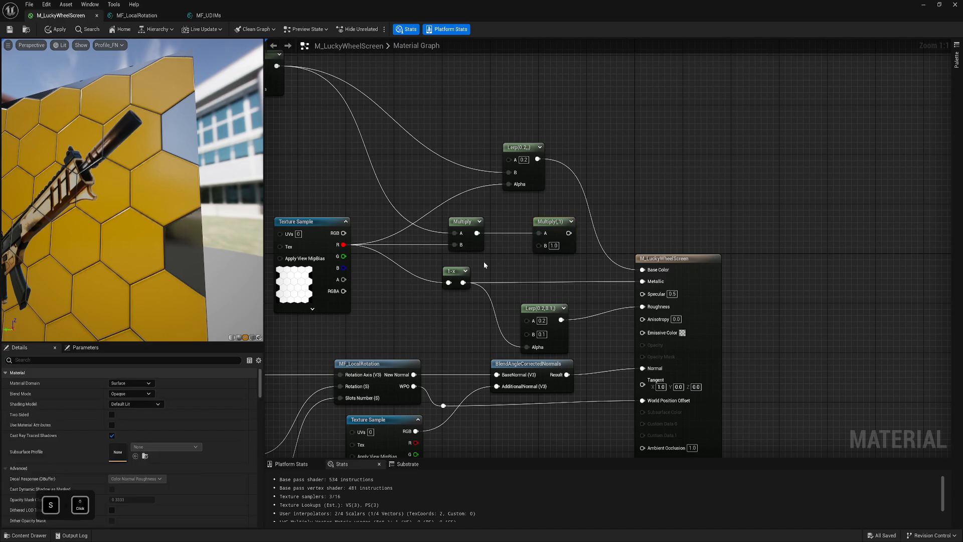
type("Screen Intensity")
key("Return")
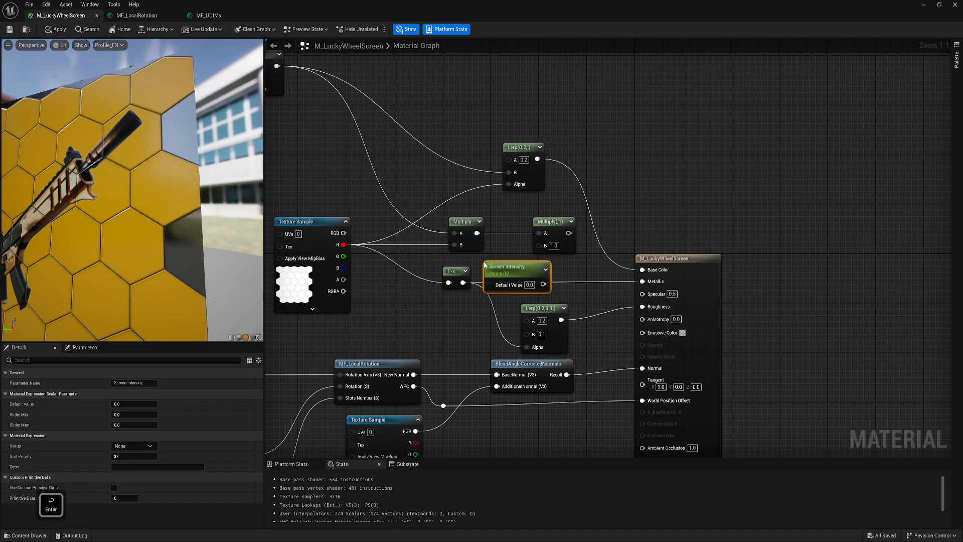
left_click(530, 284)
type("10")
key("Return")
left_click_drag(543, 284, 539, 245)
- Tidy the Screen Intensity nodes, then connect the second Multiply's output to Emissive Color and save the material
right_click_drag(458, 273, 503, 252)
left_click_drag(503, 251, 461, 248)
right_click_drag(495, 233, 474, 287)
left_click_drag(474, 287, 575, 216)
left_click_drag(578, 255, 573, 230)
left_click_drag(544, 302, 496, 275)
left_click_drag(579, 243, 667, 368)
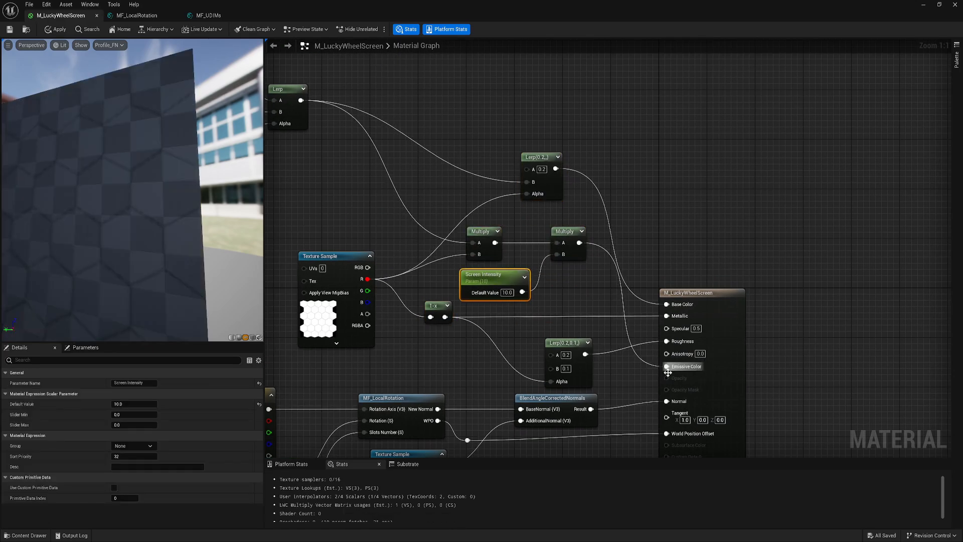
left_click(9, 31)
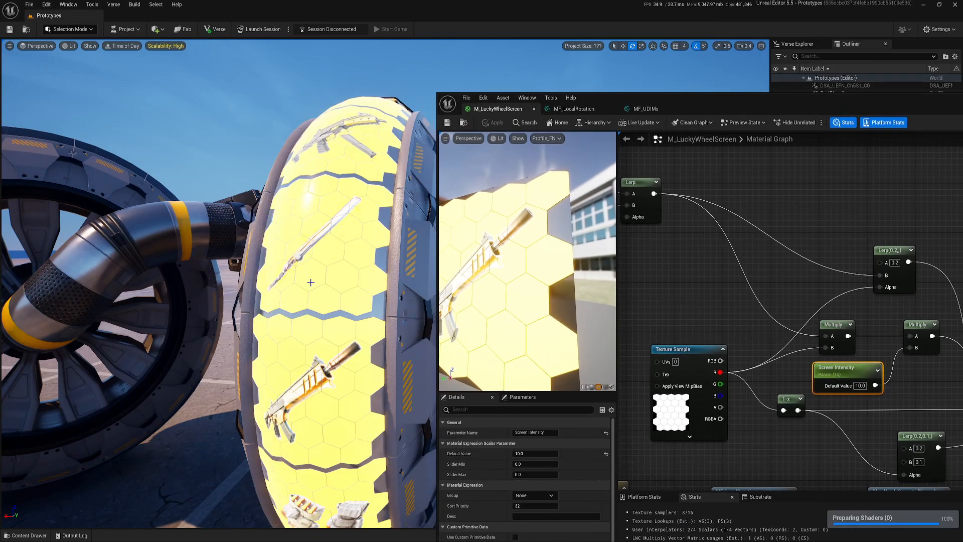
- Inspect the glowing wheel screen in the level viewport from several sides
key("s")
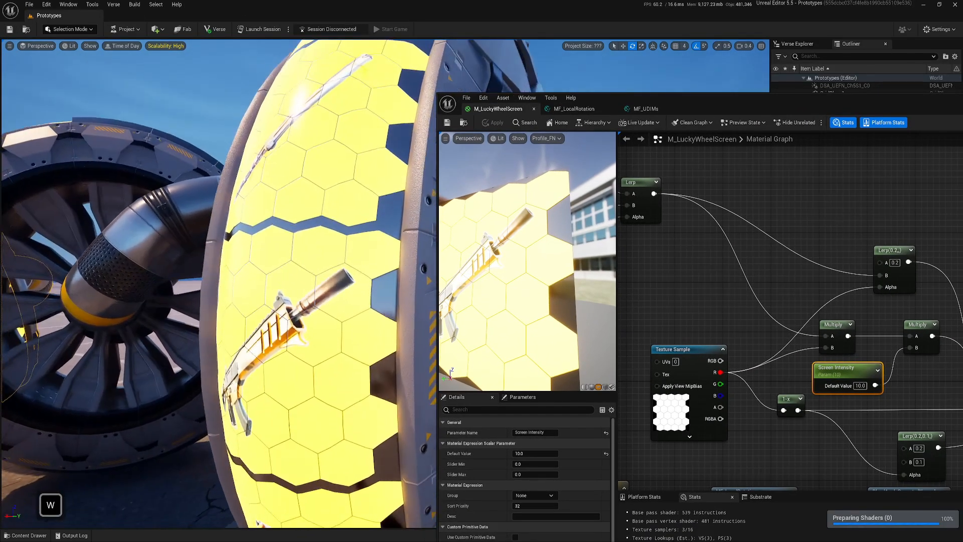
key("d")
key("w")
key("e")
key("a")
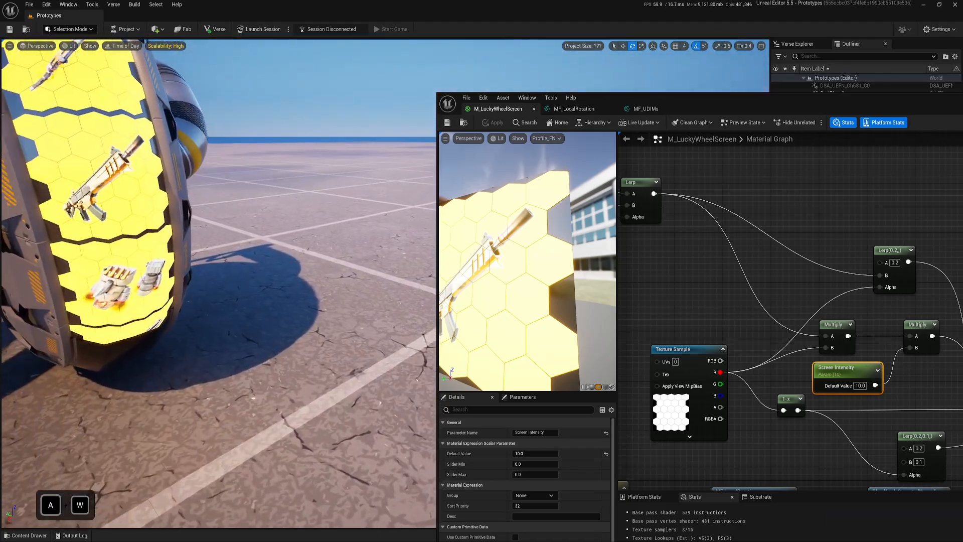
key("e")
- Place an Environment Light Rig from Fortnite > Devices > Environment on the ground beside the wheel
key("ctrl+space")
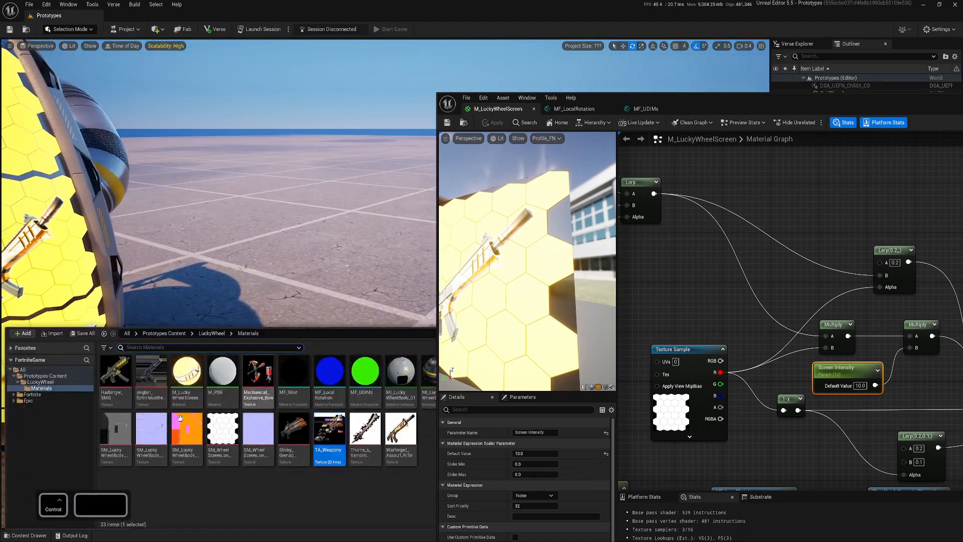
left_click(22, 370)
left_click(14, 394)
left_click(30, 413)
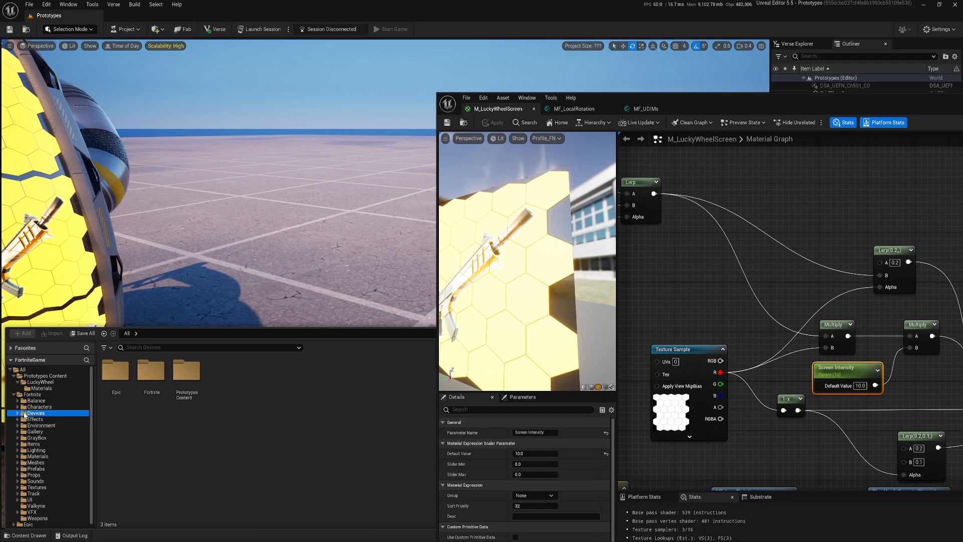
left_click(18, 413)
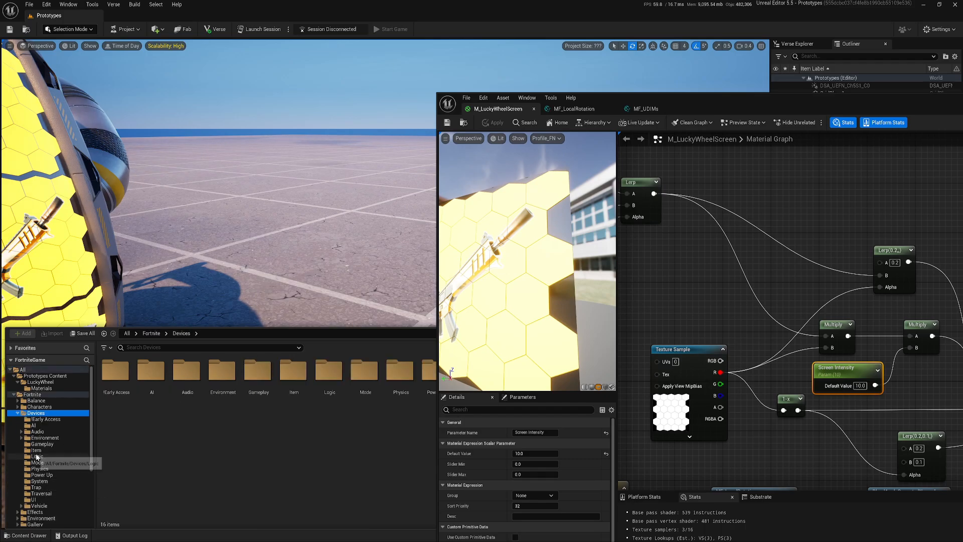
left_click(43, 437)
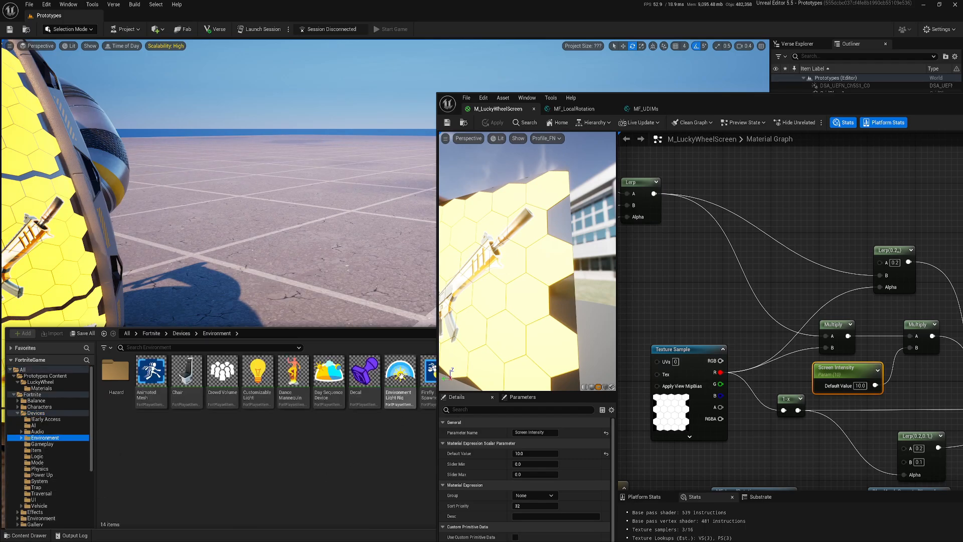
left_click_drag(400, 378, 309, 227)
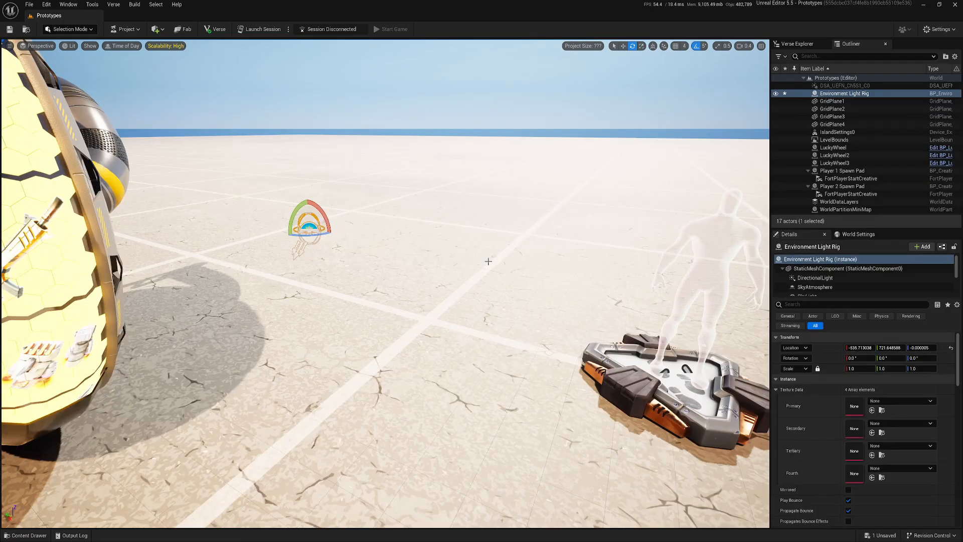
right_click_drag(489, 261, 451, 261)
- Set the light rig's DirectionalLight intensity to 0 lux and disable its Affects World option
left_click(817, 279)
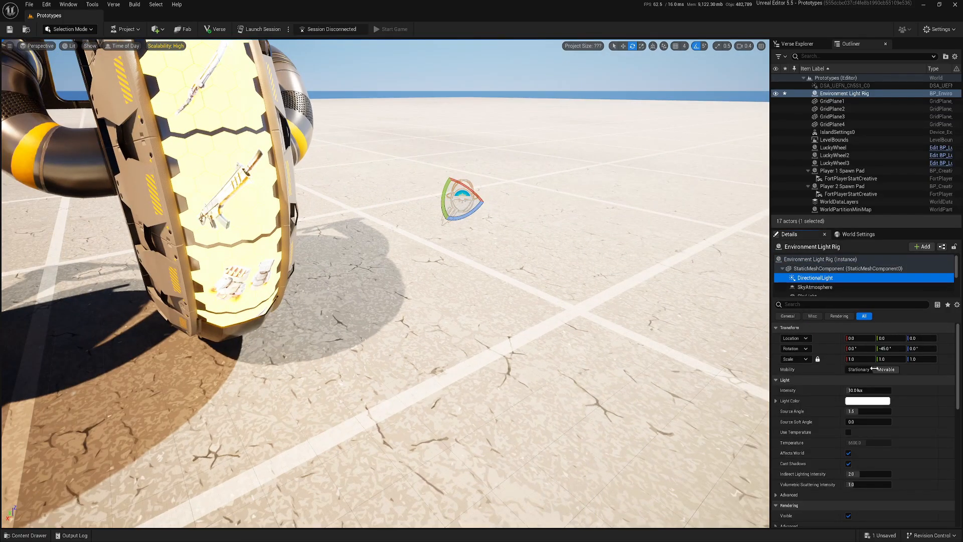
left_click_drag(863, 390, 846, 390)
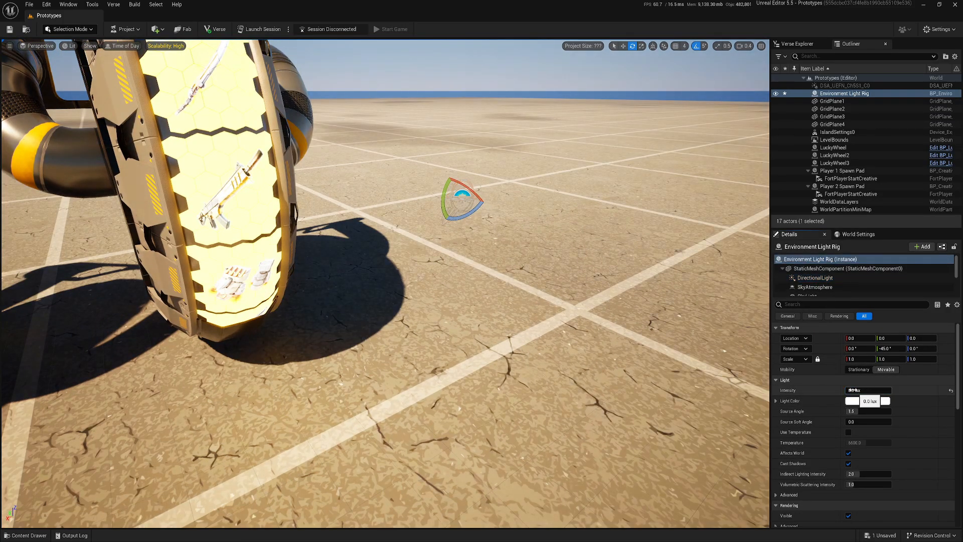
left_click(849, 453)
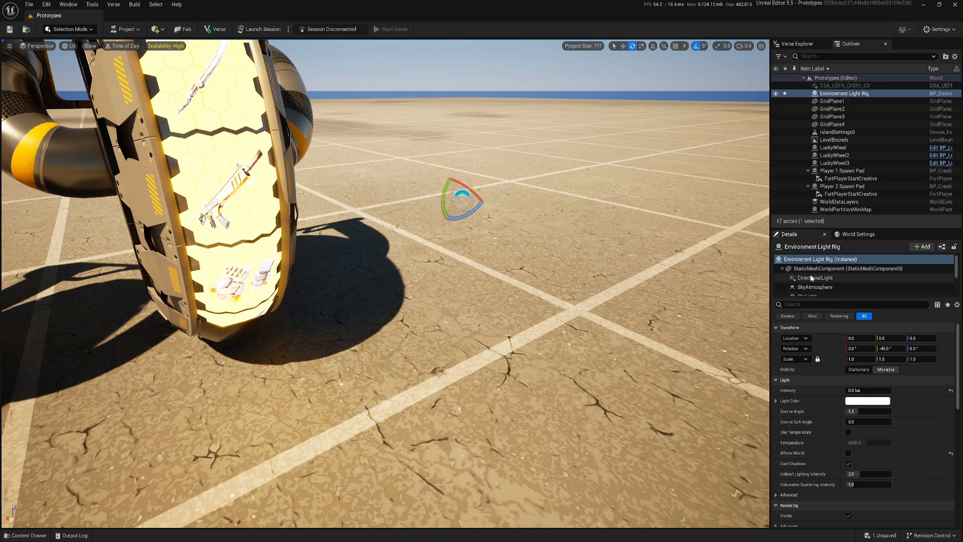
- Turn off the light rig's SkyAtmosphere visibility and disable Affects World on its SkyLight
left_click(815, 287)
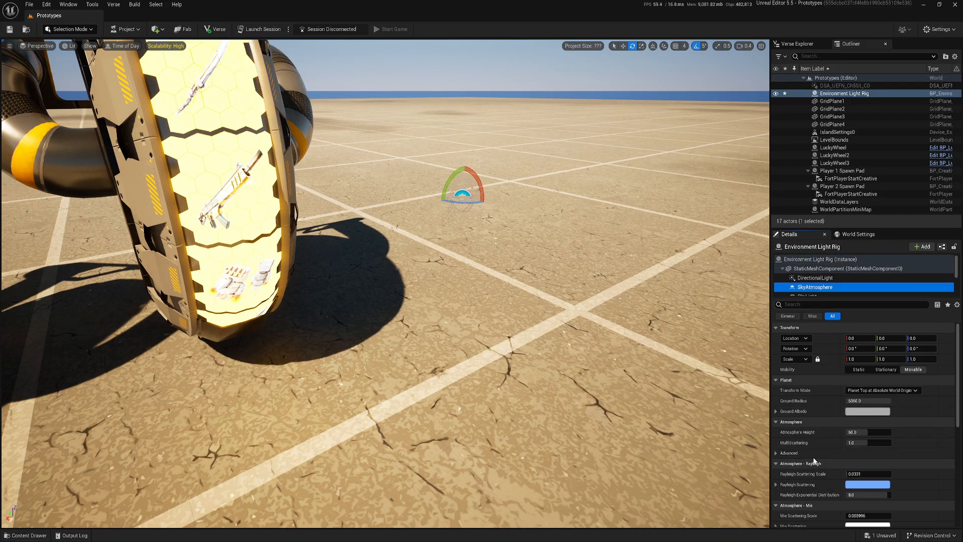
scroll(813, 457, "down", 5)
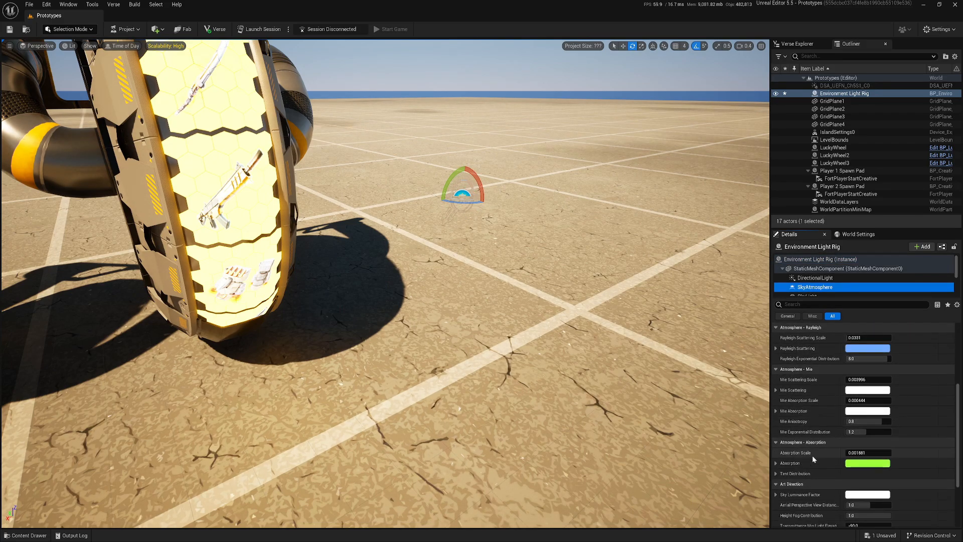
scroll(848, 441, "down", 4)
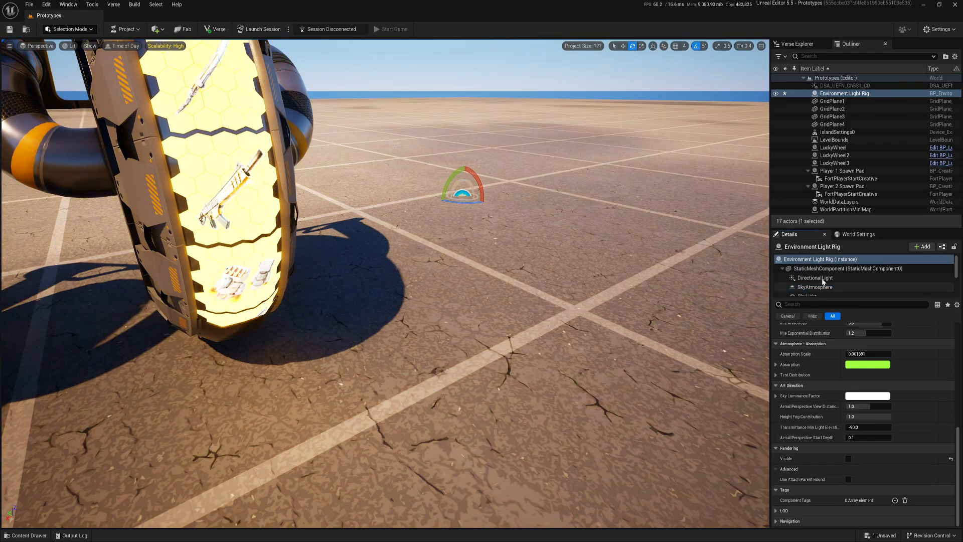
left_click(808, 284)
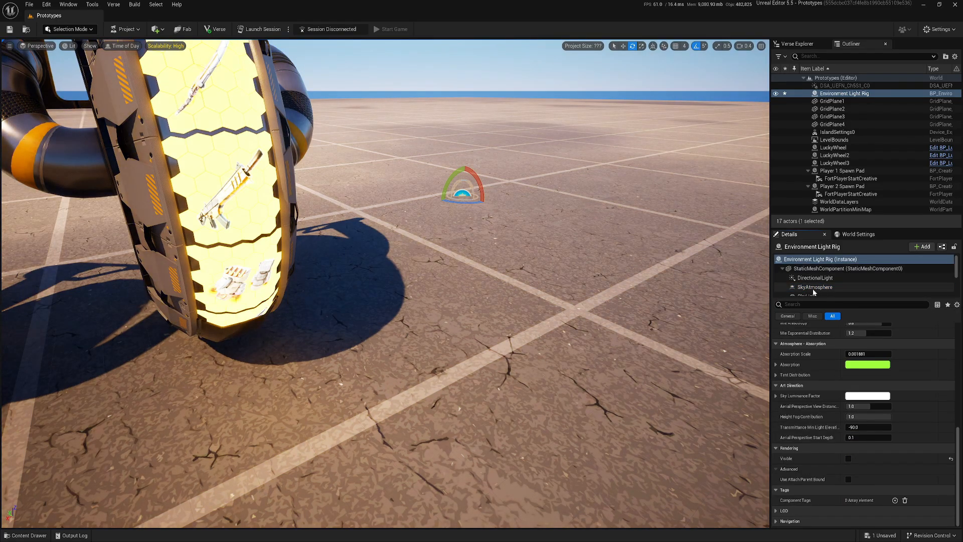
scroll(811, 407, "up", 5)
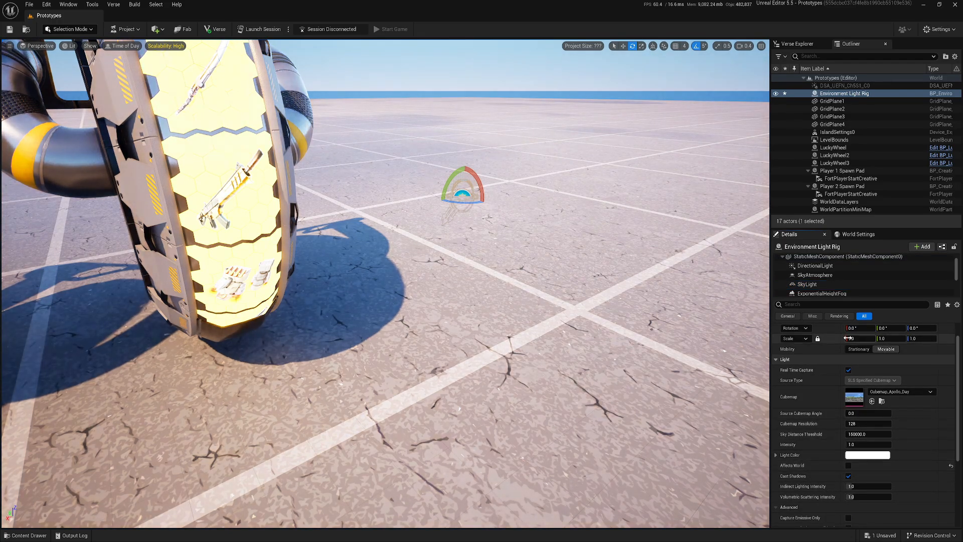
- Turn off visibility on the light rig's ExponentialHeightFog and BasicExposure components
left_click(822, 293)
scroll(826, 425, "down", 5)
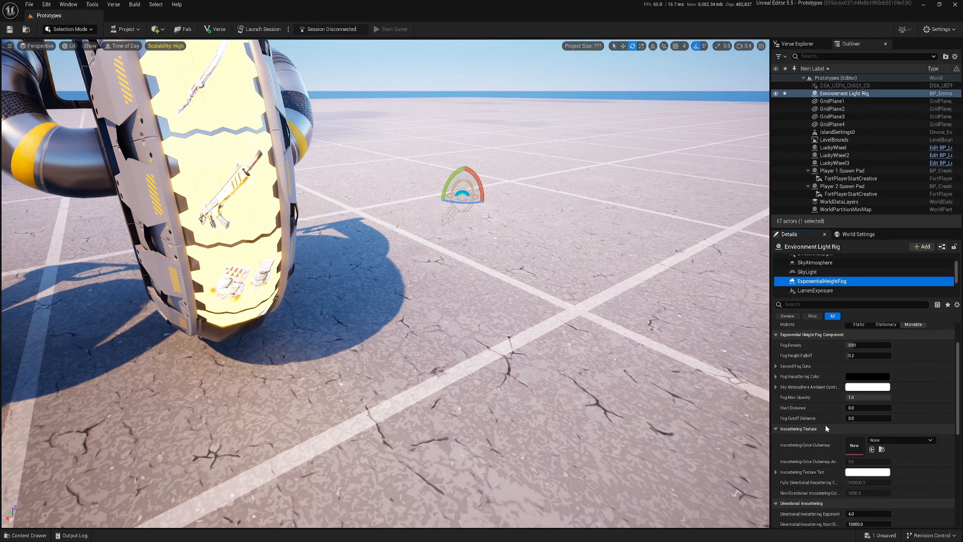
left_click(848, 481)
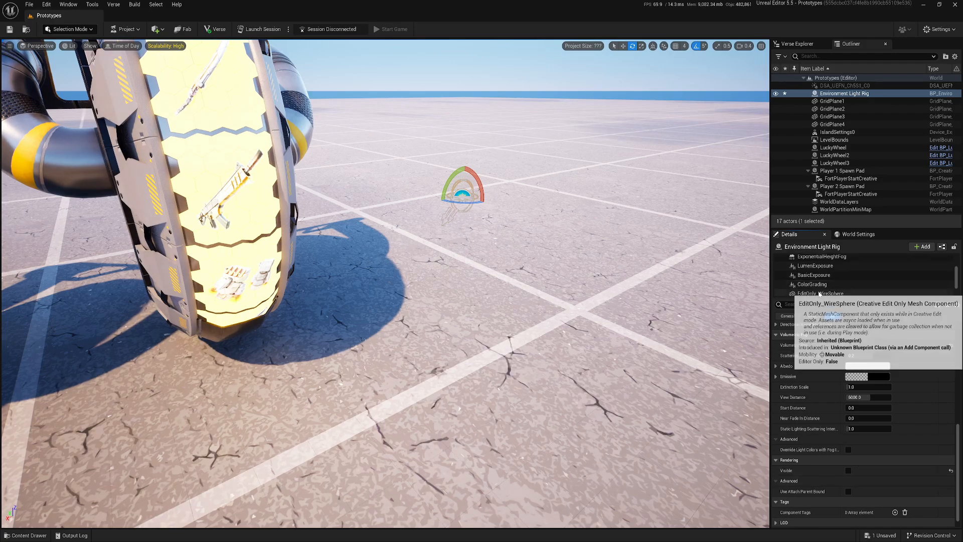
left_click(816, 291)
scroll(833, 278, "down", 1)
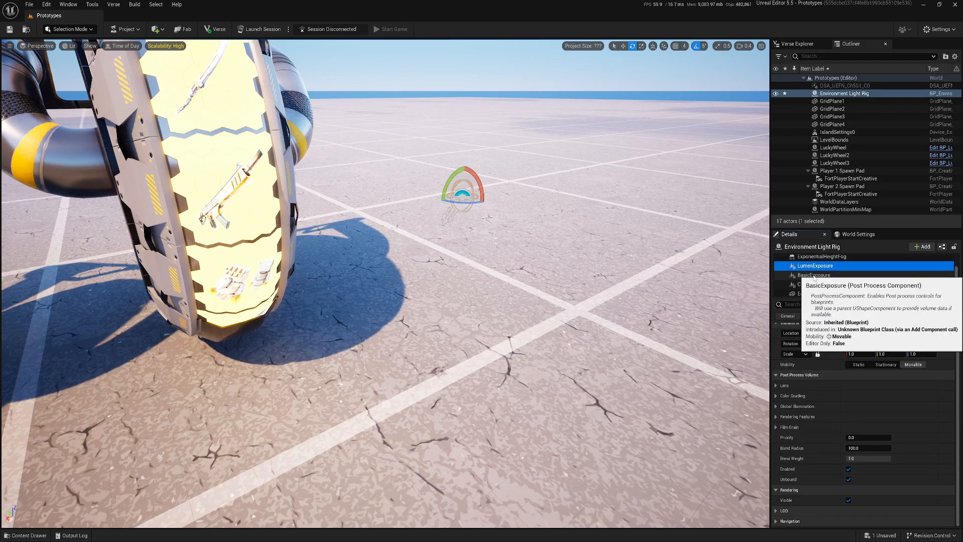
left_click(818, 276)
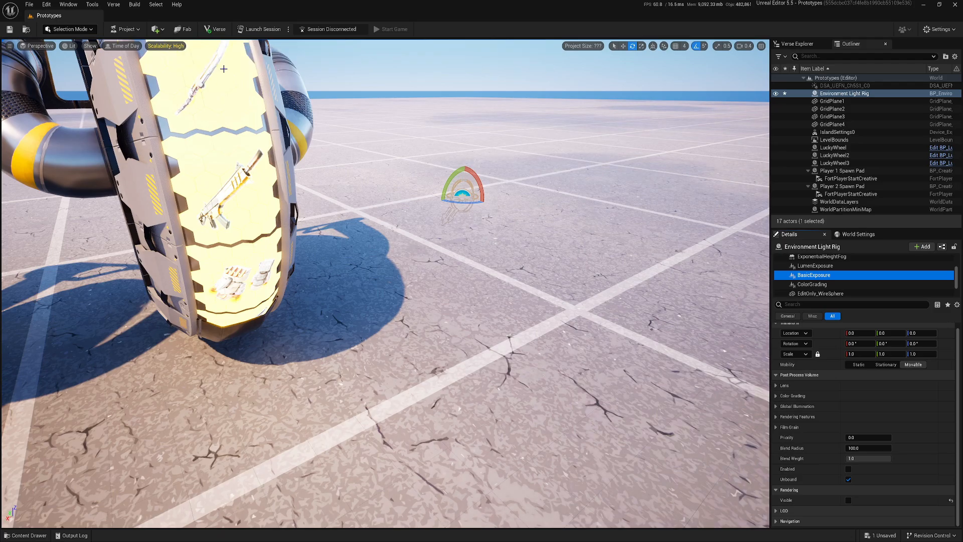
mouse_move(334, 179)
right_mouse_down()
mouse_move(334, 125)
mouse_move(301, 125)
mouse_move(334, 178)
right_mouse_up()
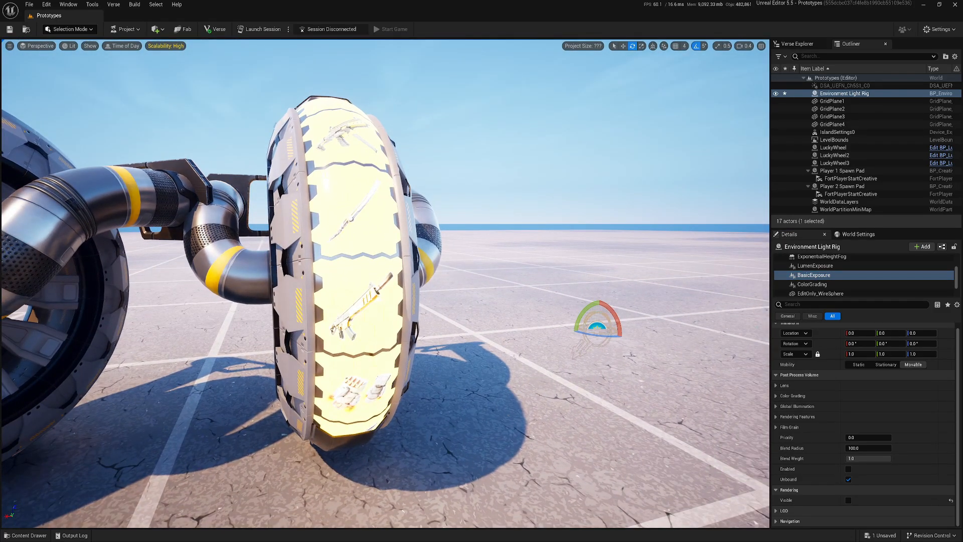
- Set the priority of the light rig's LumenExposure post process component to 1000
left_click(816, 266)
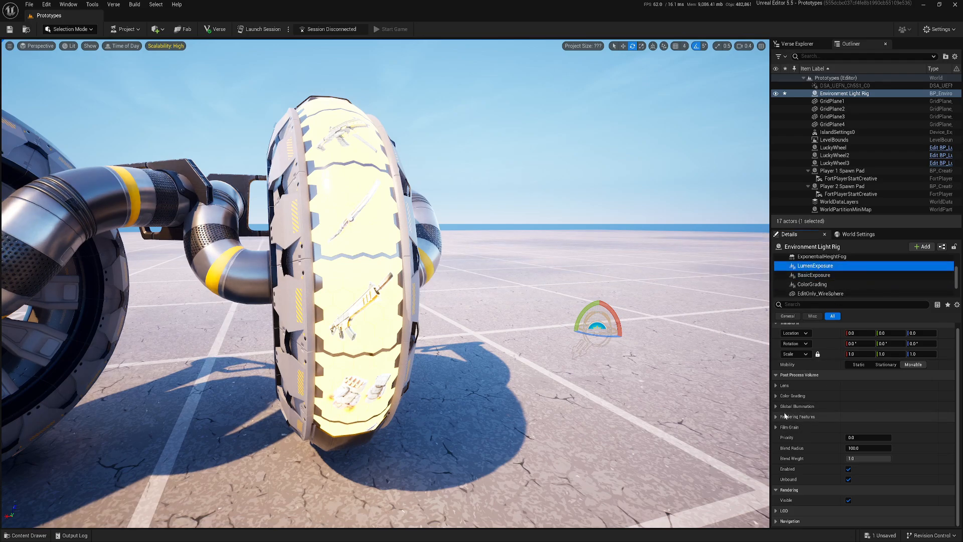
left_click(776, 385)
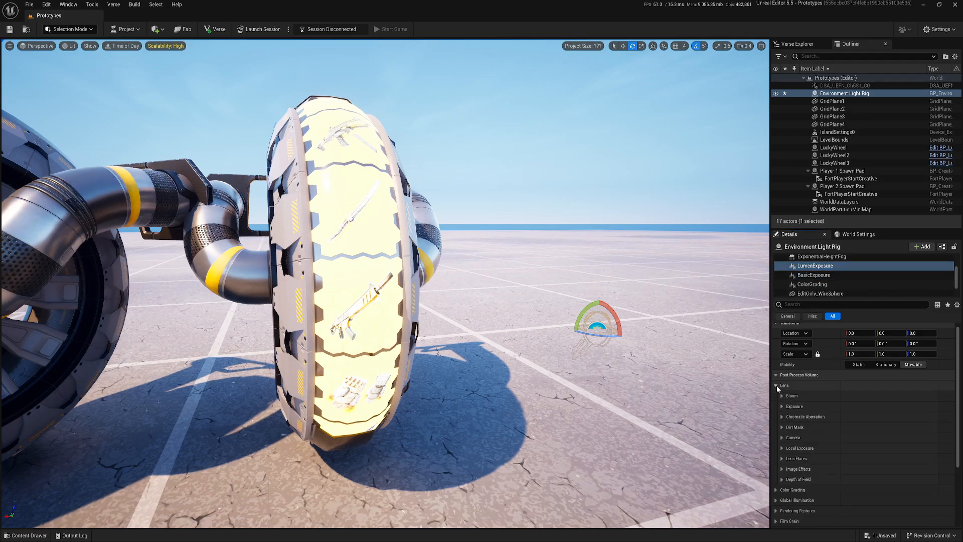
left_click(778, 385)
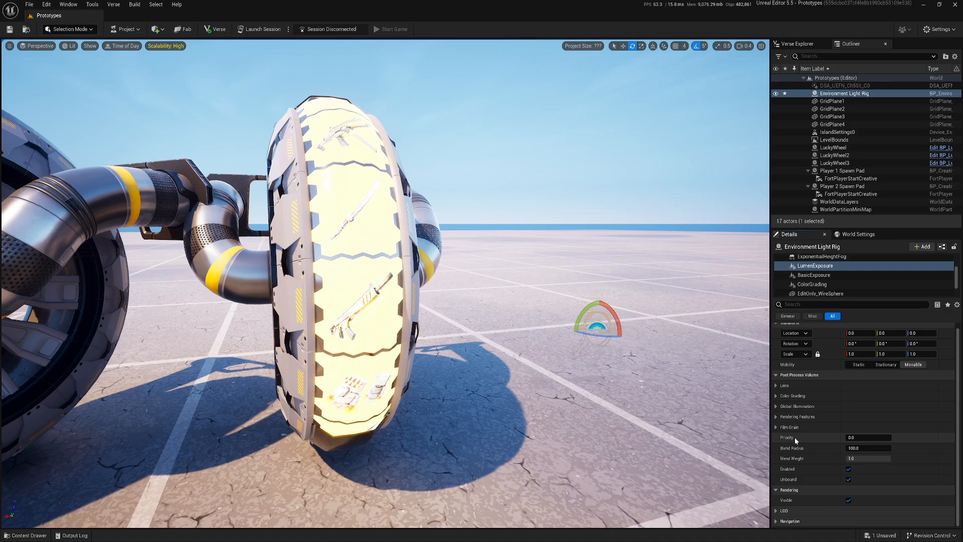
left_click(879, 438)
type("1000")
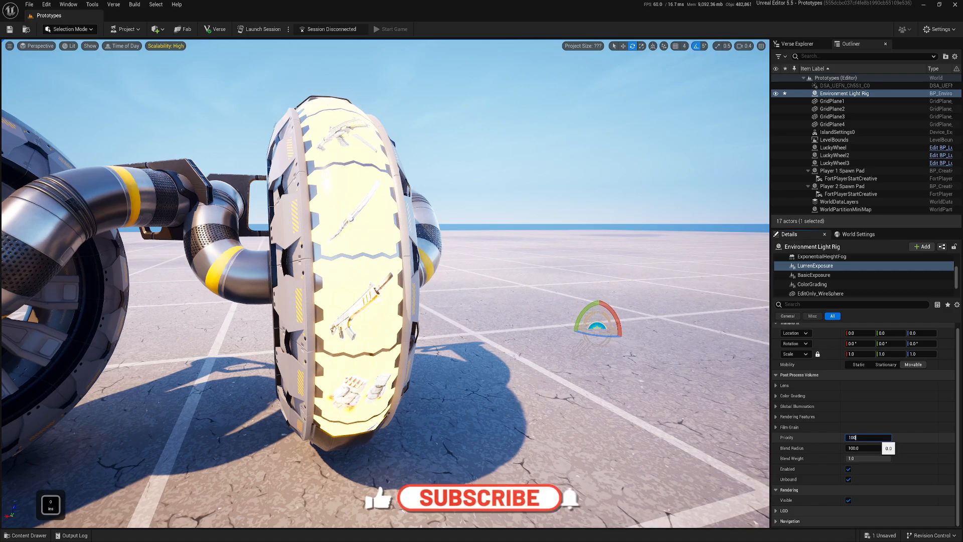
key("Return")
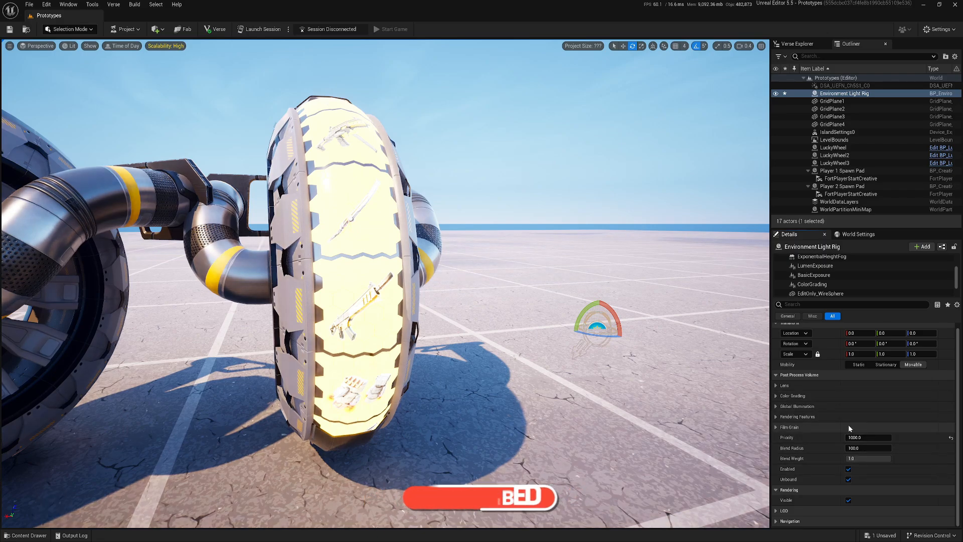
- Try an Exposure Compensation of -0.5 on LumenExposure and settle on 0
left_click(778, 385)
left_click(783, 406)
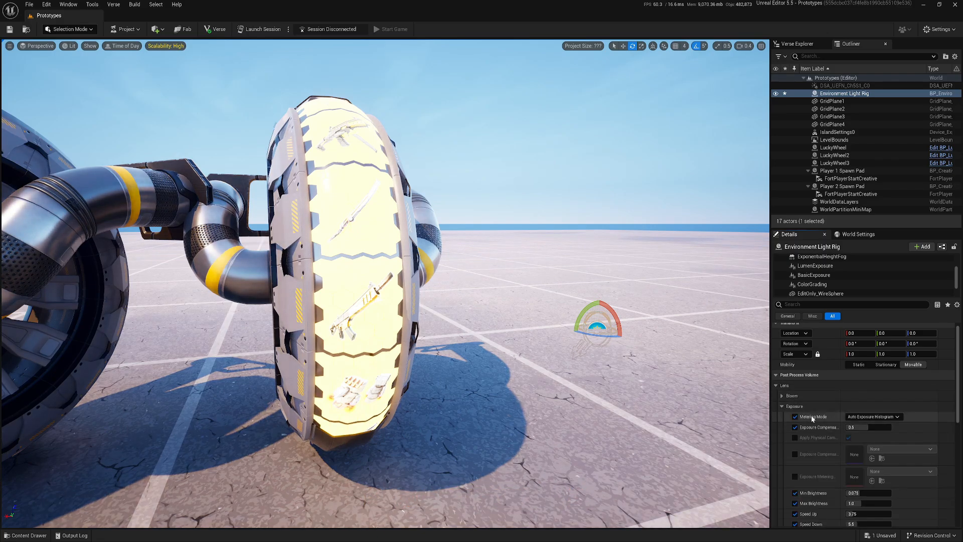
left_click(868, 426)
type("0")
key("Return")
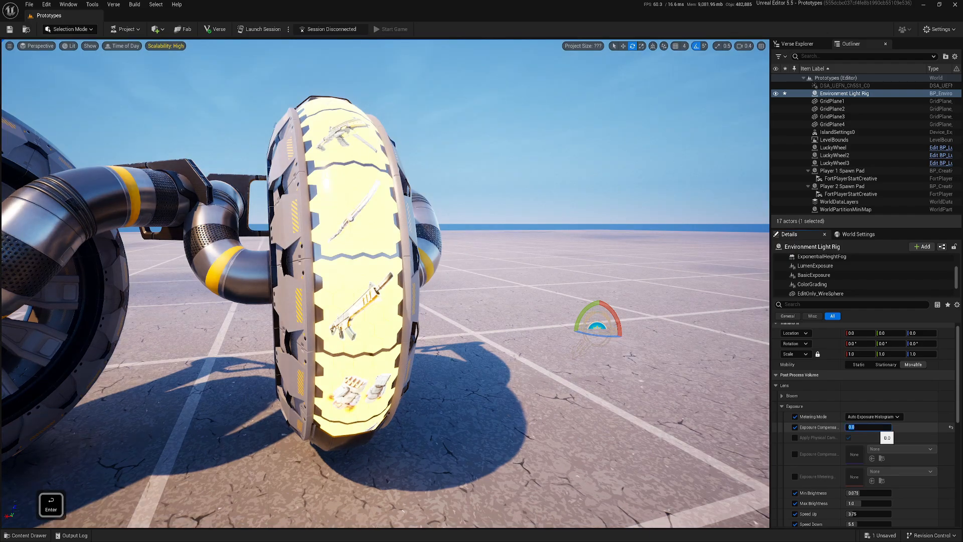
type("-.5")
key("Return")
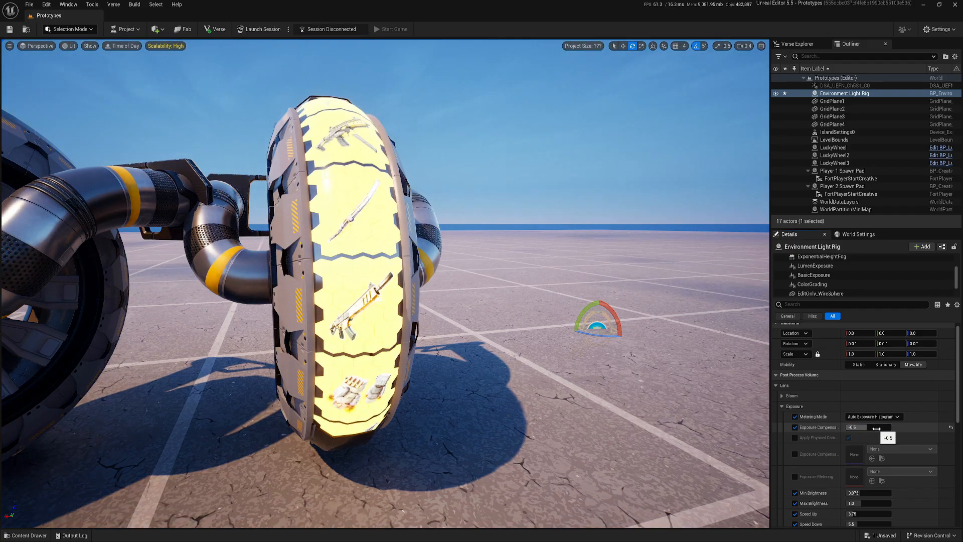
type("0")
key("Return")
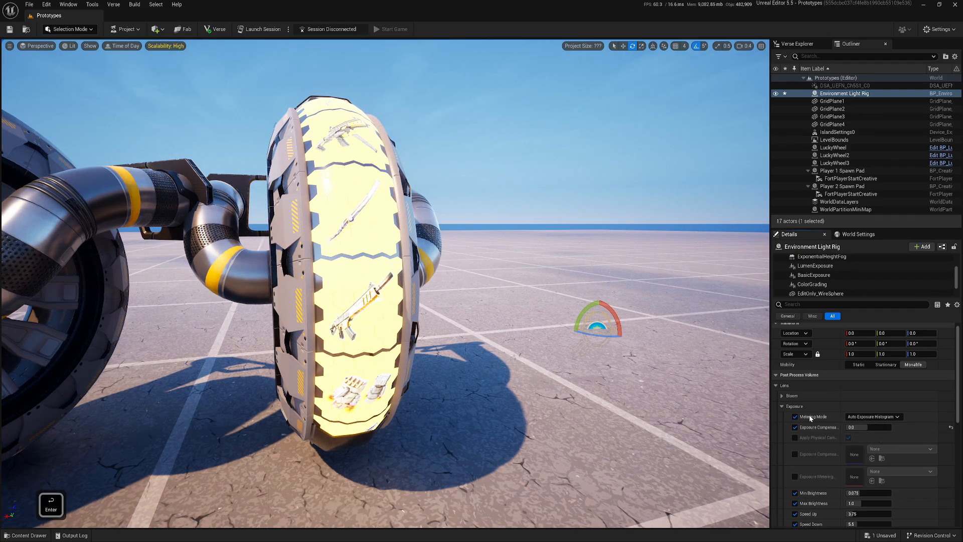
- Set LumenExposure's bloom threshold to 0 and its bloom intensity to 1.5
left_click(782, 396)
left_click(795, 417)
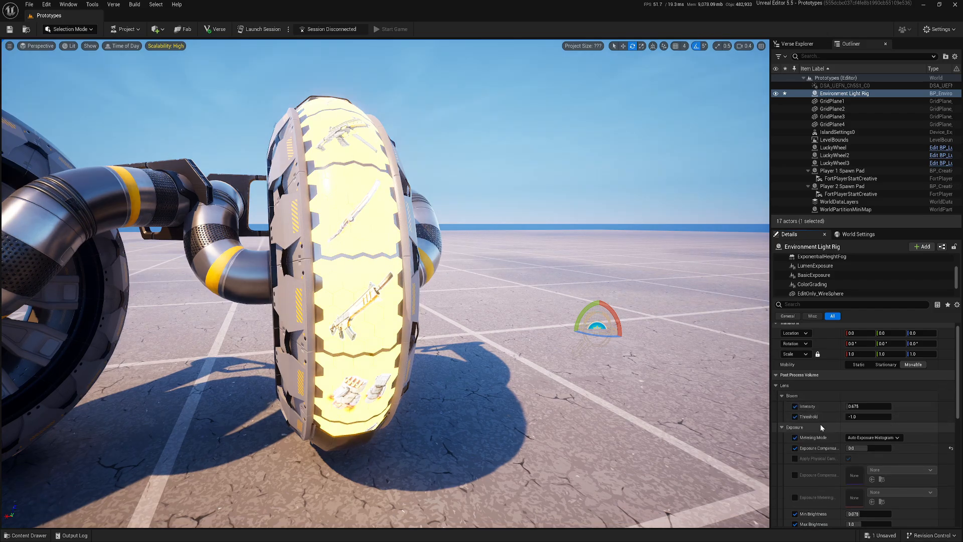
left_click(861, 417)
type("0")
key("Return")
left_click(859, 406)
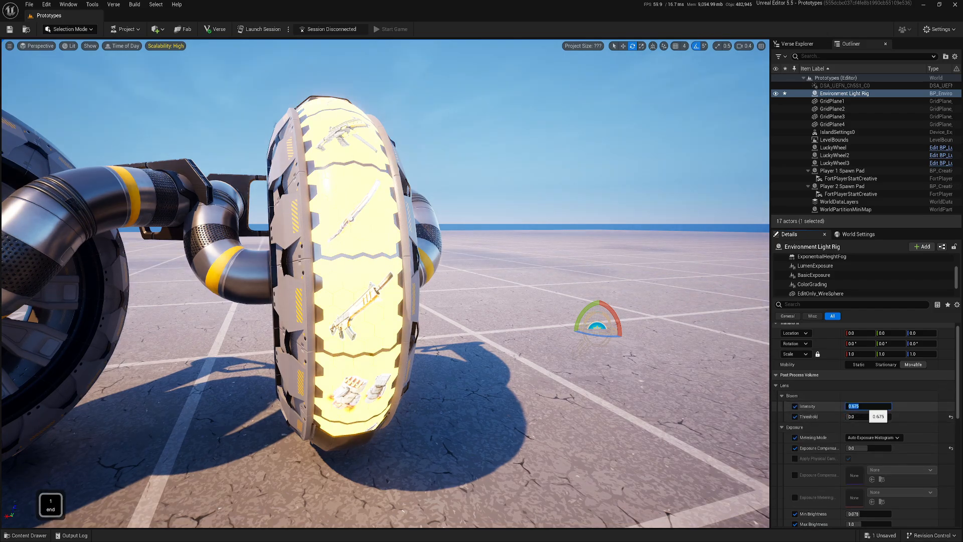
type("1.5")
key("Return")
right_click_drag(386, 284, 392, 254)
key("d")
key("s")
key("e")
- Enable LumenExposure's Vignette Intensity override and set it to 0.5
scroll(834, 432, "down", 3)
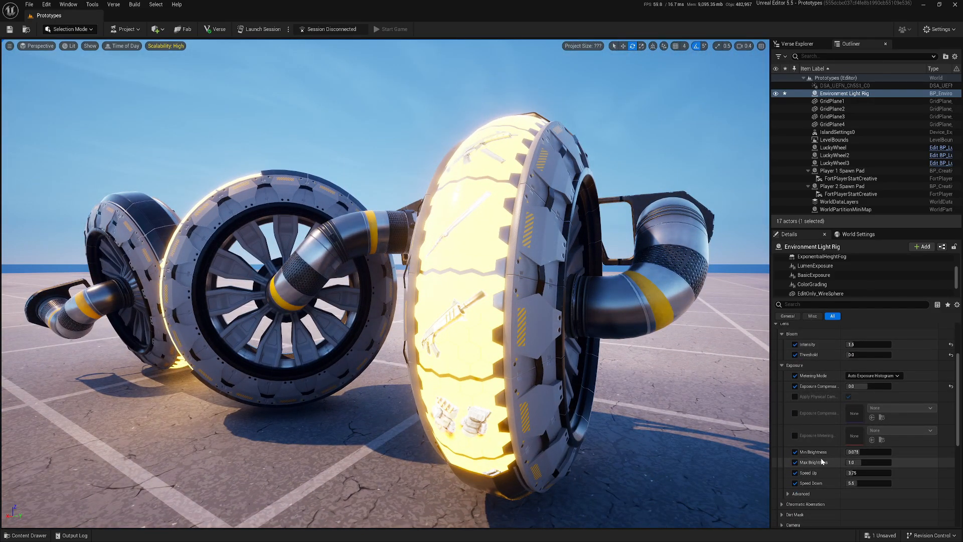
scroll(823, 461, "down", 4)
left_click(795, 480)
left_click_drag(861, 480, 845, 480)
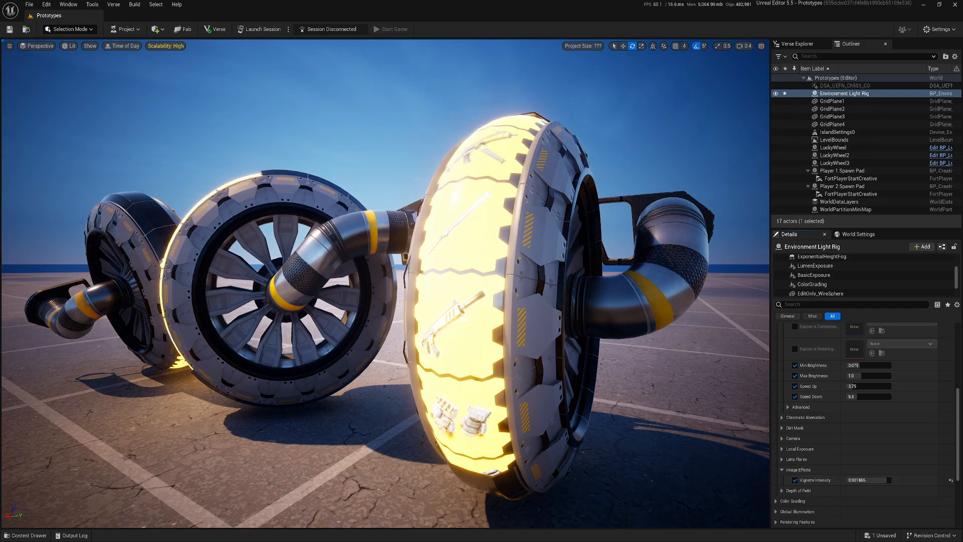
left_click(868, 480)
type(".5")
key("Return")
- Enable the Global Contrast override in LumenExposure's color grading and set it to 1.1
left_click(777, 501)
scroll(785, 490, "down", 2)
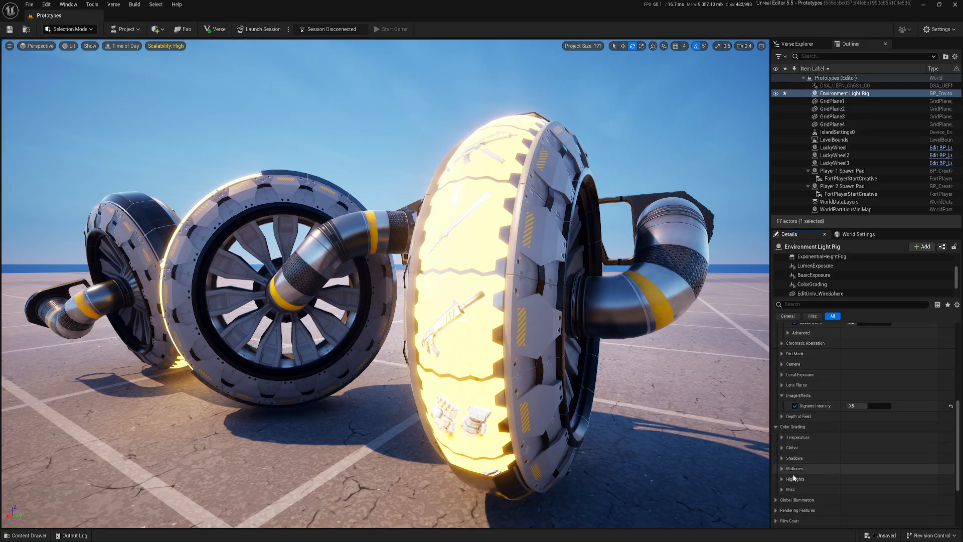
left_click(782, 448)
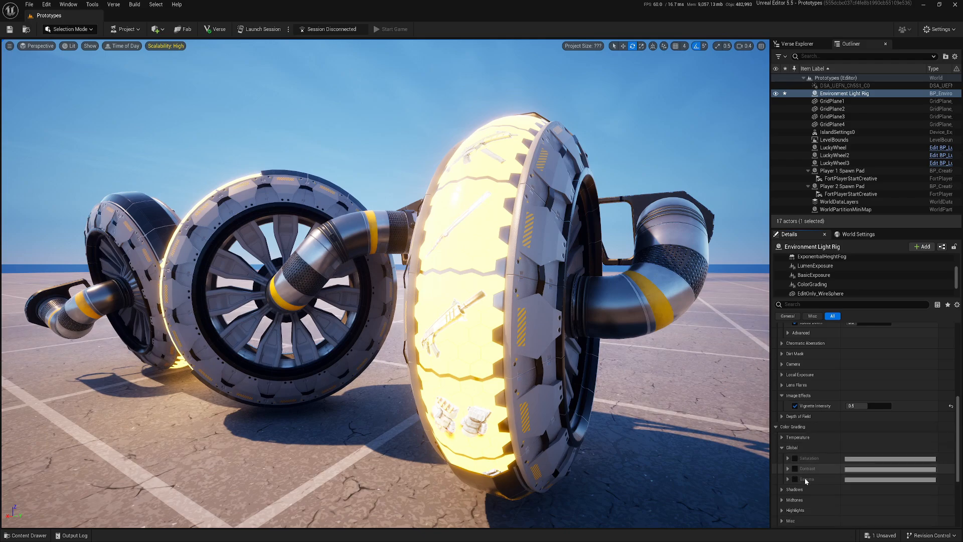
left_click(788, 470)
left_click(795, 469)
scroll(825, 474, "down", 3)
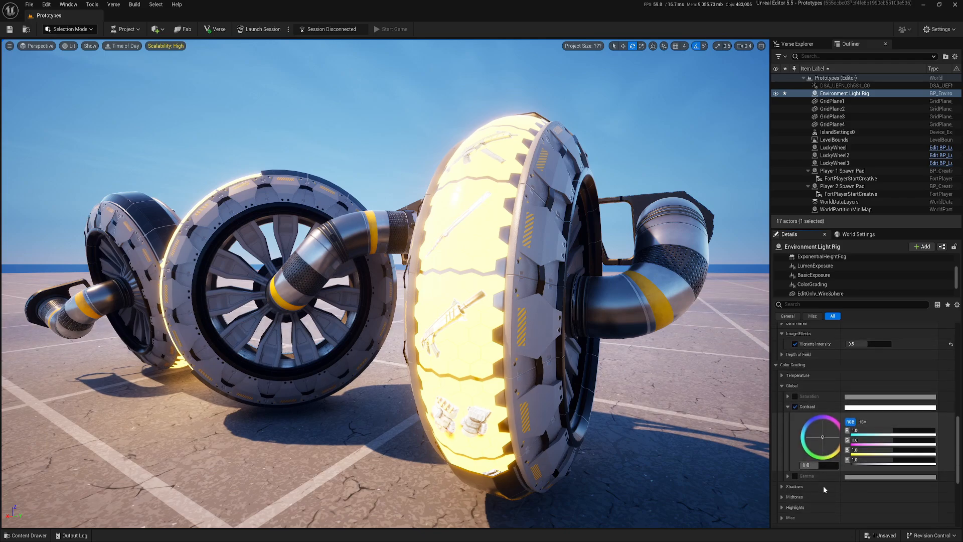
left_click(818, 465)
type("1.1")
key("Return")
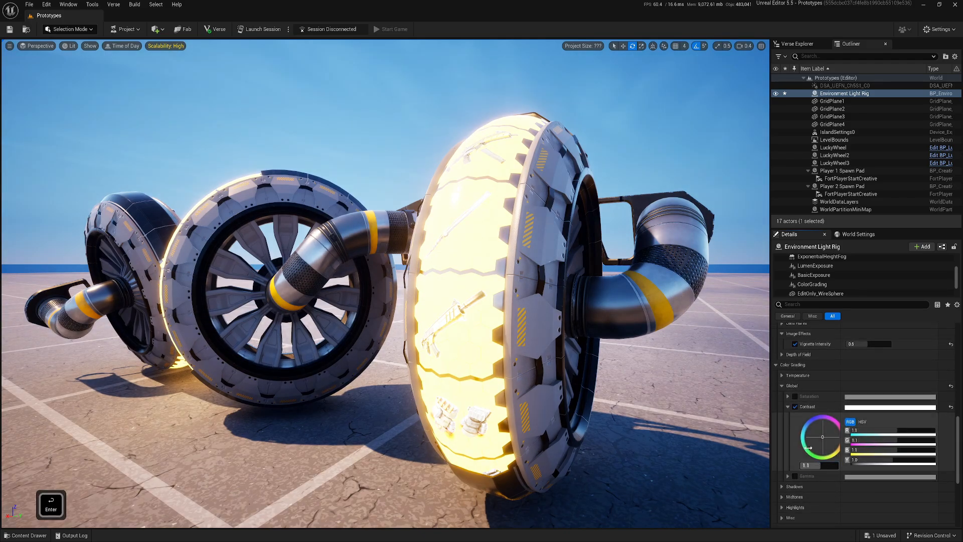
scroll(798, 454, "down", 4)
key("d")
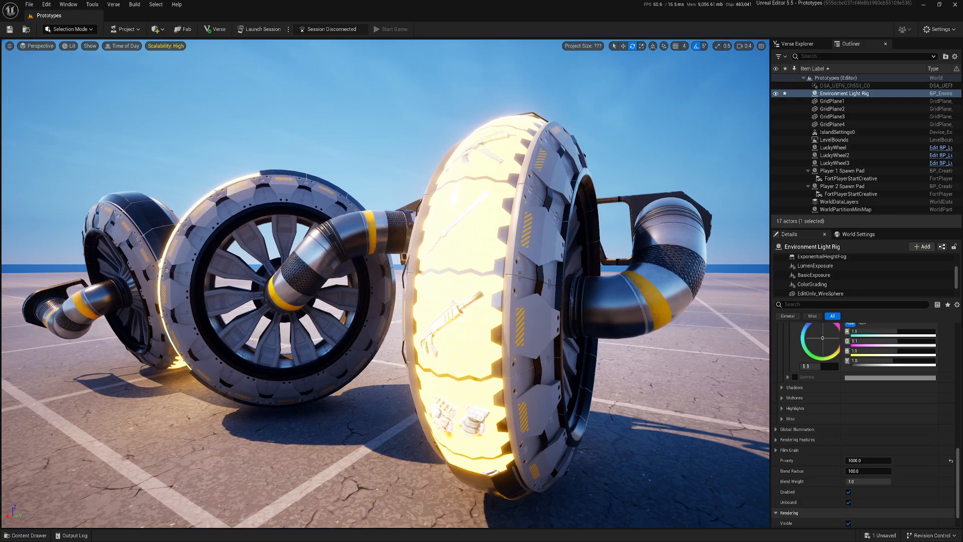
key("a")
key("w")
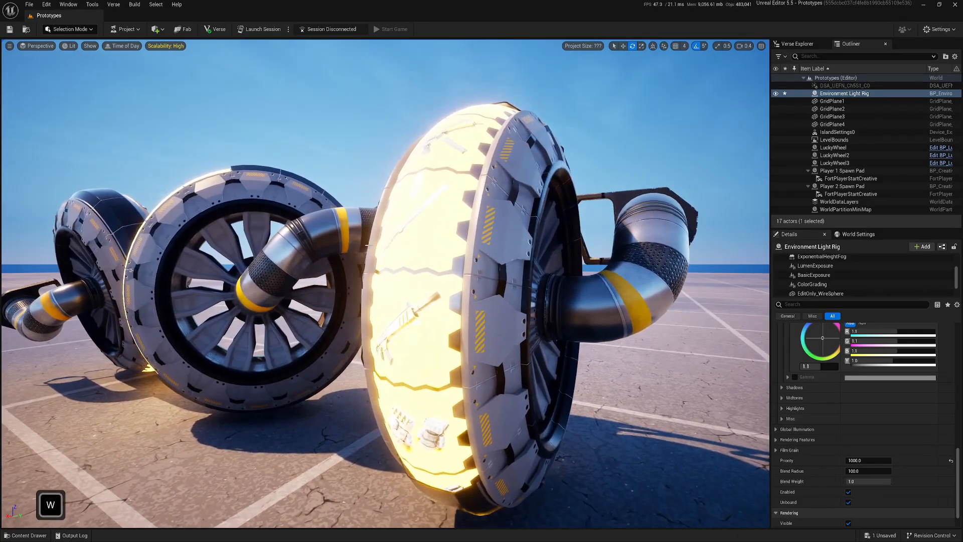
- Set the Screen Intensity parameter in M_LuckyWheelScreen to 3 and save the material
left_click(123, 46)
left_click_drag(151, 68, 187, 78)
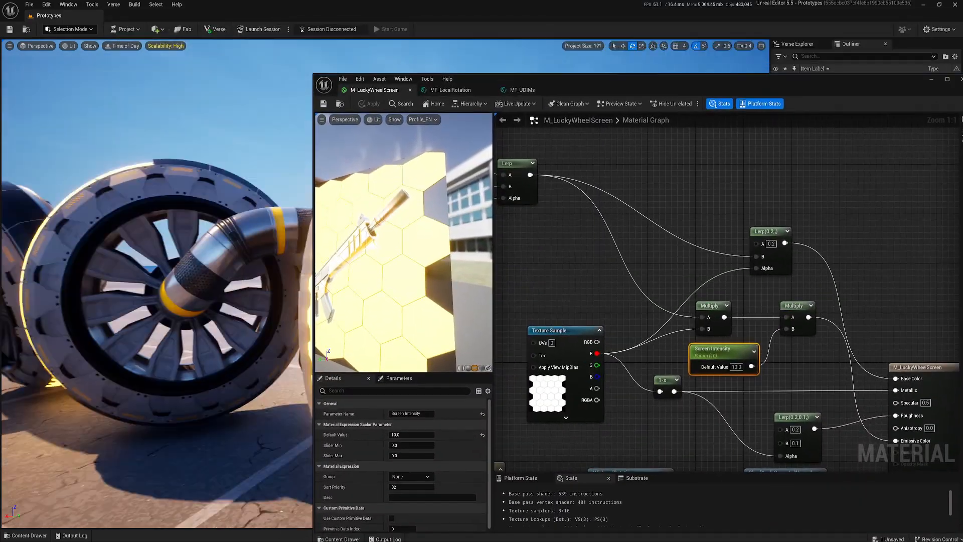
key("Return")
left_click(324, 104)
key("a")
key("w")
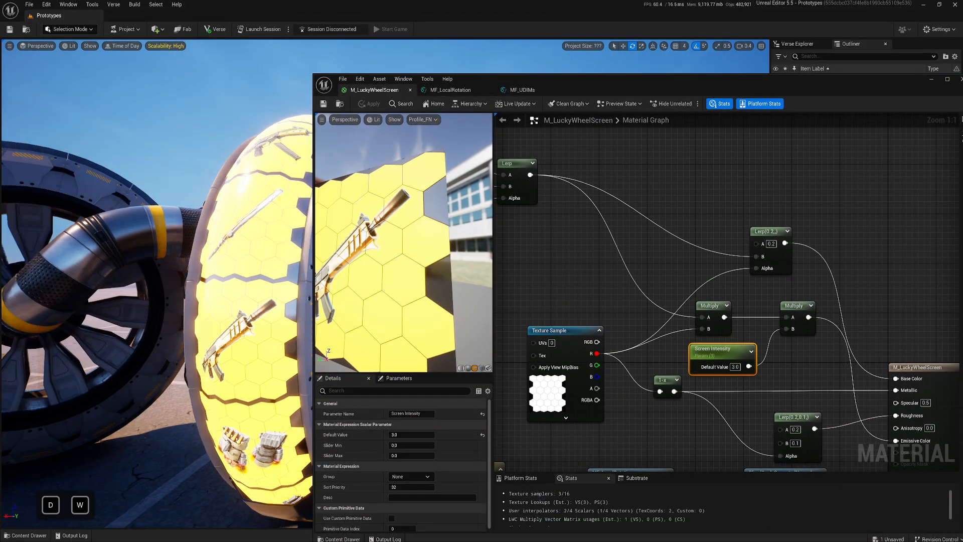
key("d")
key("s")
- Add a TexCoord node below the normal map nodes, mask it to the green channel and feed it into a Multiply node
double_click(523, 80)
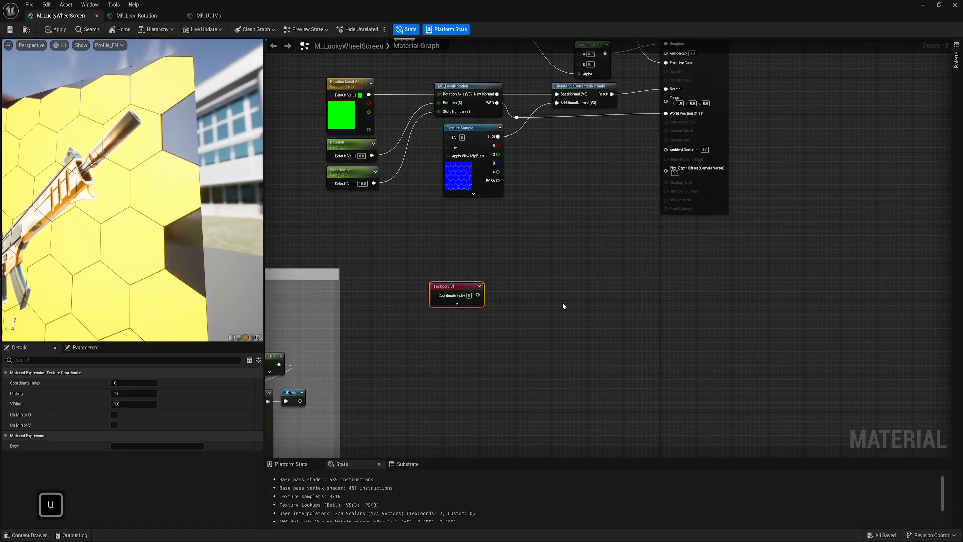
left_click_drag(478, 295, 499, 308)
key("Return")
left_click(114, 383)
scroll(434, 283, "up", 2)
left_click(434, 287, "ctrl")
right_click_drag(549, 325, 518, 314)
key("m")
left_click(516, 296)
left_click_drag(480, 295, 513, 285)
- Create a Lines Tiling scalar parameter with default value 150 and connect it to the Multiply node's B input
key("s")
left_click(430, 346)
type("Lines Tiling")
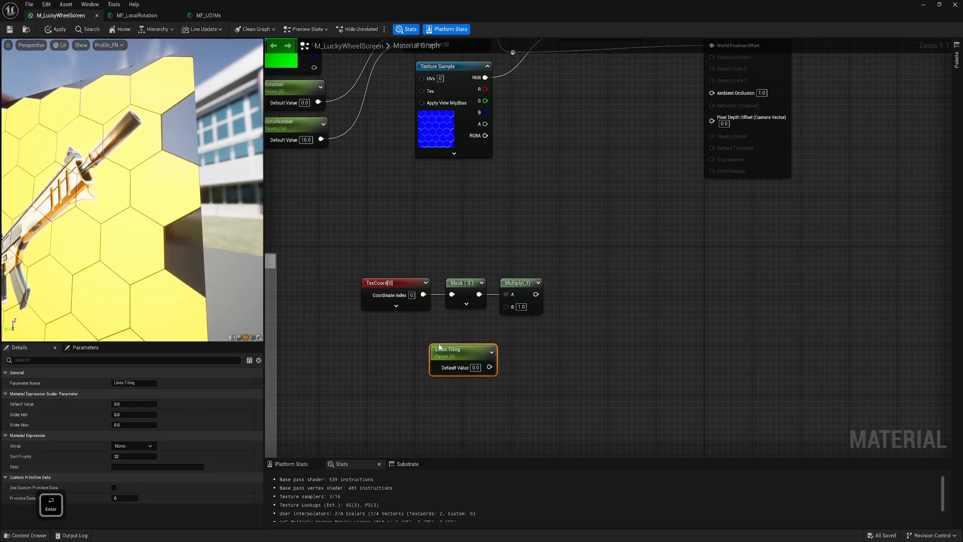
left_click_drag(459, 351, 506, 307)
left_click(468, 344)
type("150")
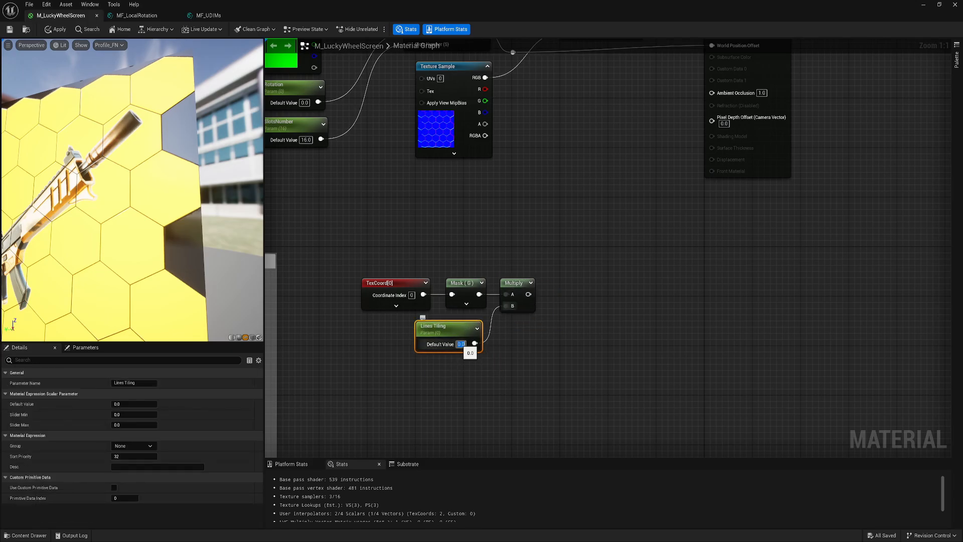
key("Return")
- Subtract the Time output of a TimeWithSpeedVariable node from the tiled coordinate with a Subtract node
left_click(584, 300)
right_click_drag(584, 300, 522, 291)
right_click(523, 288)
type("sub")
left_click(544, 309)
left_click_drag(474, 286, 528, 303)
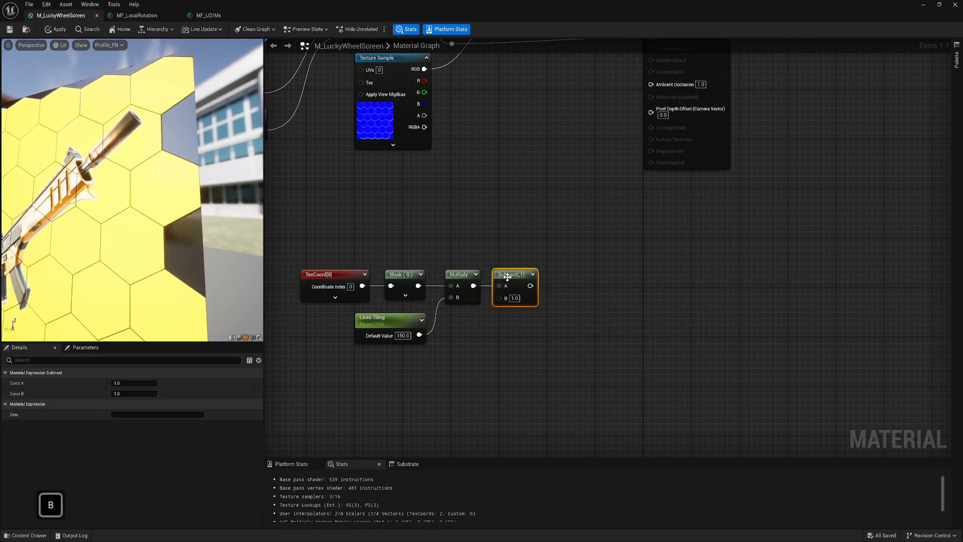
right_click_drag(455, 364, 490, 327)
right_click(490, 327)
type("tim")
left_click(525, 412)
left_click_drag(554, 355, 534, 260)
left_click_drag(531, 334, 476, 325)
- Try feeding a Lines Speed scalar parameter of 3 into TimeWithSpeedVariable's Speed input, and delete the parameter
left_click(354, 344)
right_click_drag(354, 345, 449, 310)
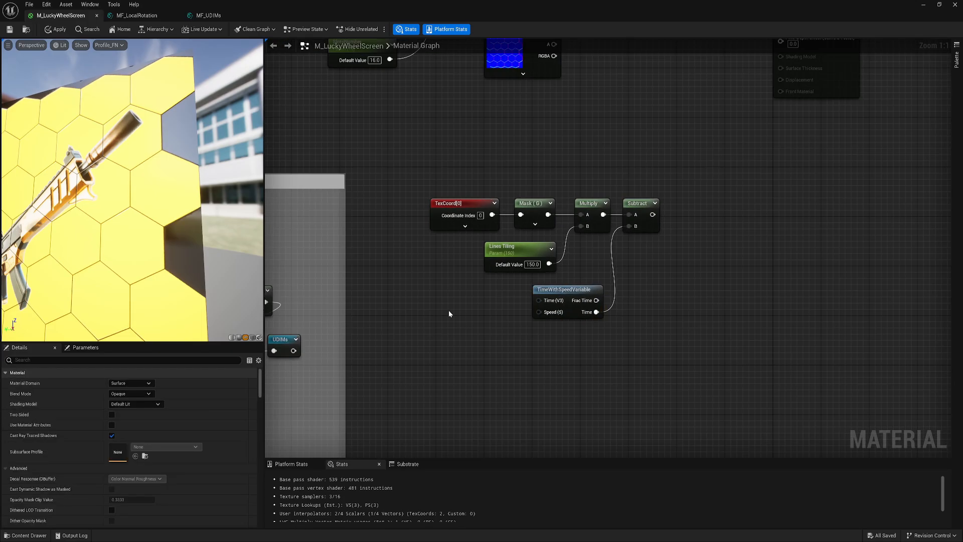
key("s")
left_click(450, 311)
type("Lines Speed")
key("Return")
left_click(497, 333)
type("3")
key("Return")
left_click_drag(512, 332, 504, 303)
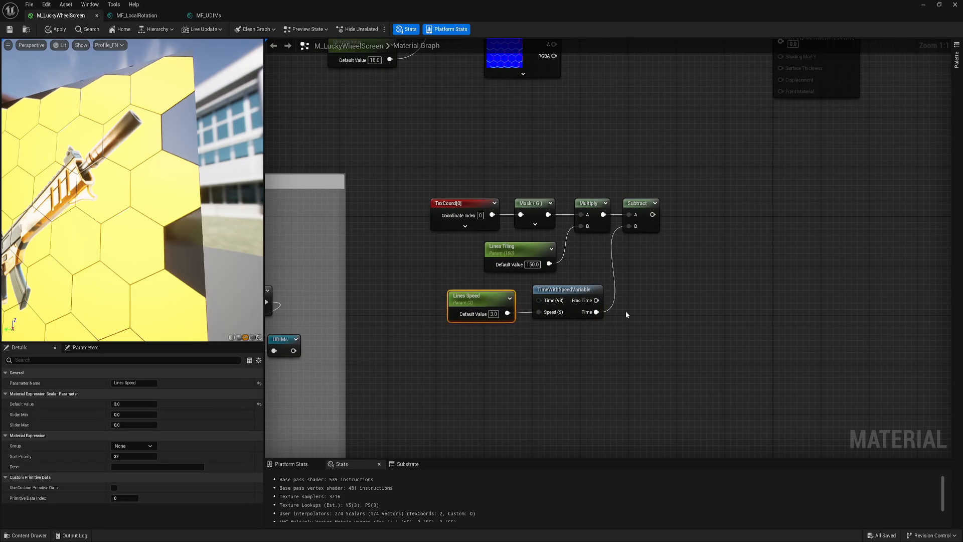
right_click_drag(625, 312, 493, 333)
key("u")
key("Delete")
- Feed the Subtract result into a Sine node and preview that node on the material's preview mesh
right_click(587, 237)
type("sin")
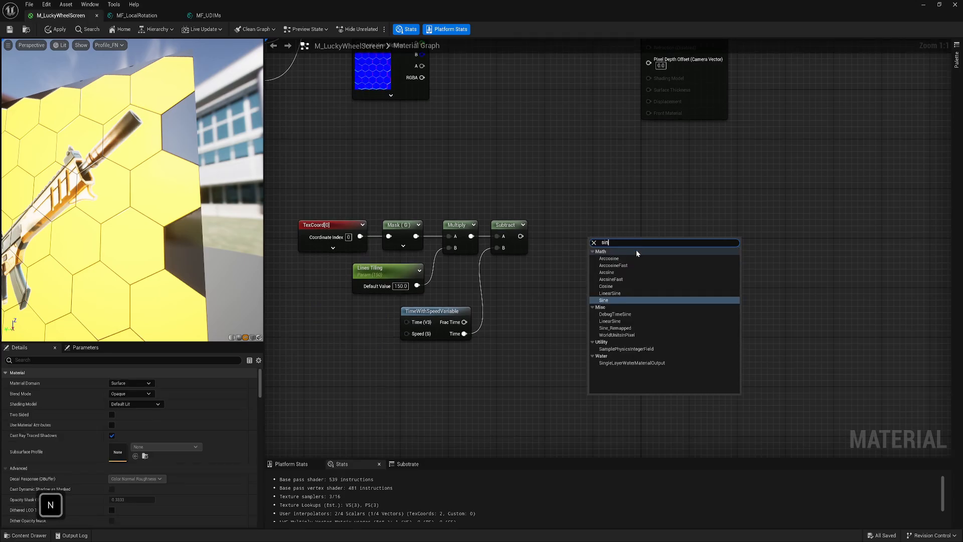
left_click(617, 300)
left_click_drag(521, 236, 555, 225)
key("space")
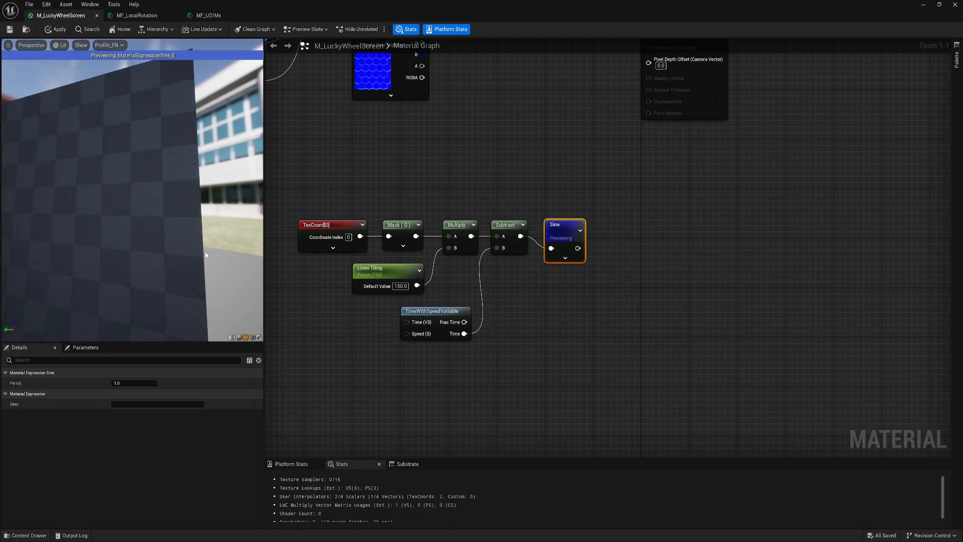
left_click_drag(148, 219, 133, 228)
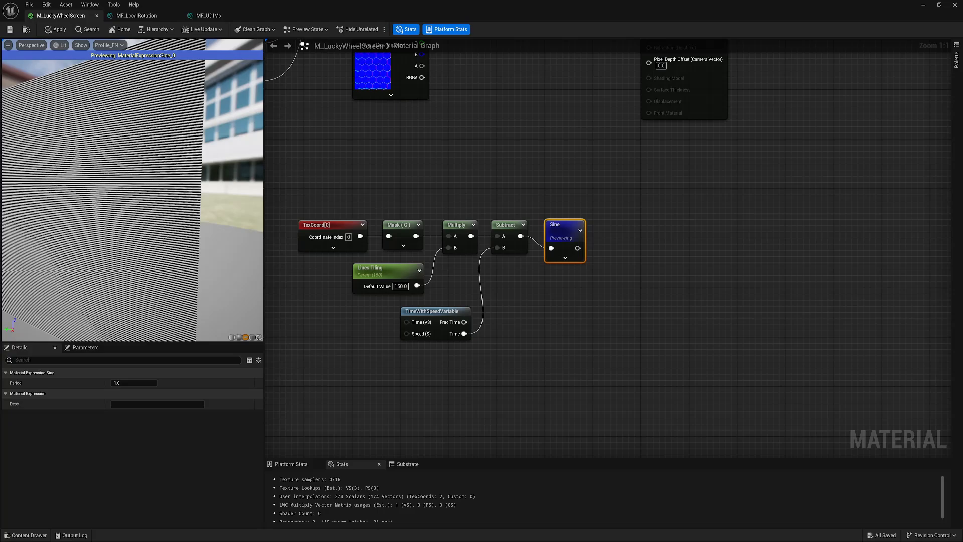
- Check the lines up close on the preview mesh and stop previewing the Sine node
scroll(133, 228, "up", 1)
scroll(161, 172, "down", 1)
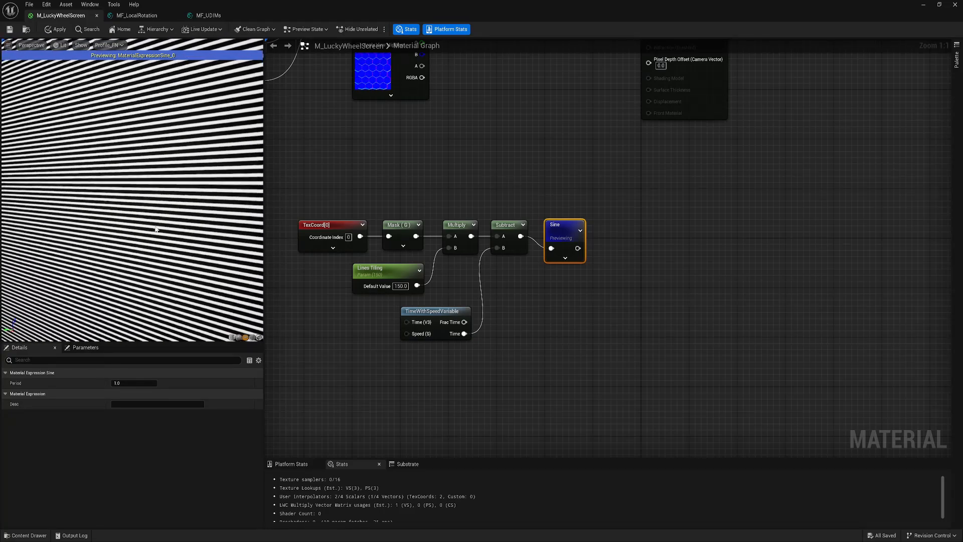
scroll(132, 191, "down", 2)
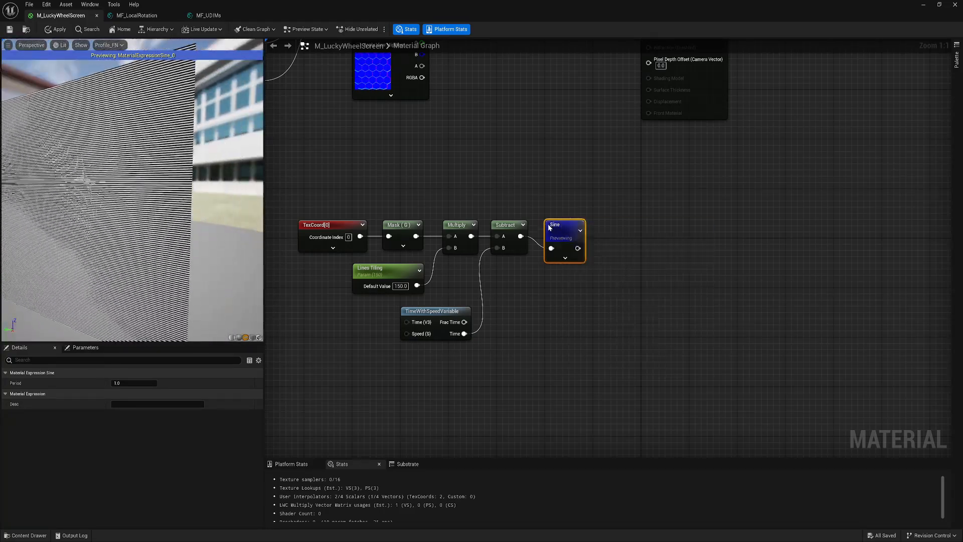
right_click(549, 225)
left_click(565, 234)
- Add a Multiply node and connect the Sine output to its A input
right_click_drag(622, 260, 567, 249)
key("m")
left_click(572, 221)
left_click_drag(506, 225, 559, 215)
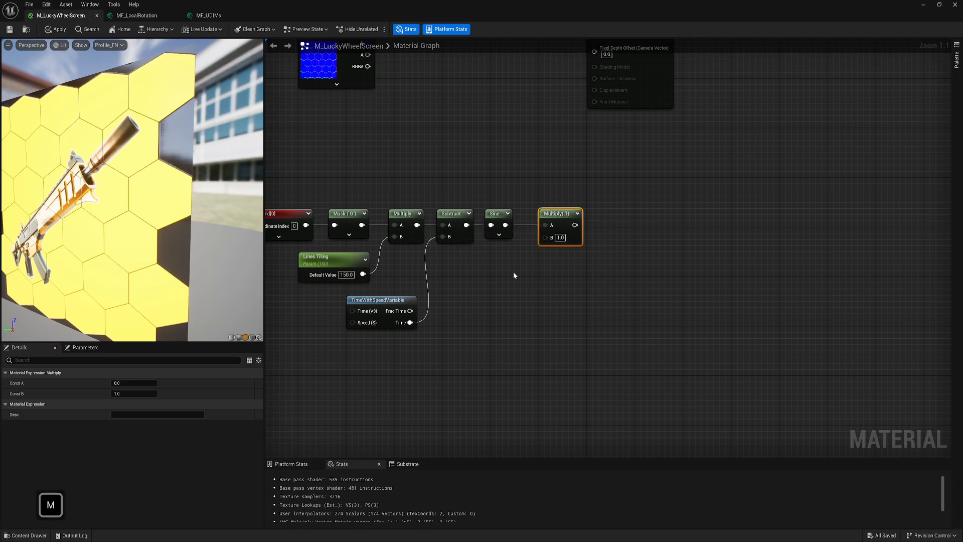
- Create a Lines Intensity scalar parameter with default value 0.2 and connect it to the new Multiply node's B input
key("s")
left_click(498, 271)
type("Lines Intensity")
key("Return")
left_click(150, 404)
type("0.2")
left_click_drag(557, 295, 546, 237)
left_click_drag(536, 281, 486, 260)
left_click(559, 221)
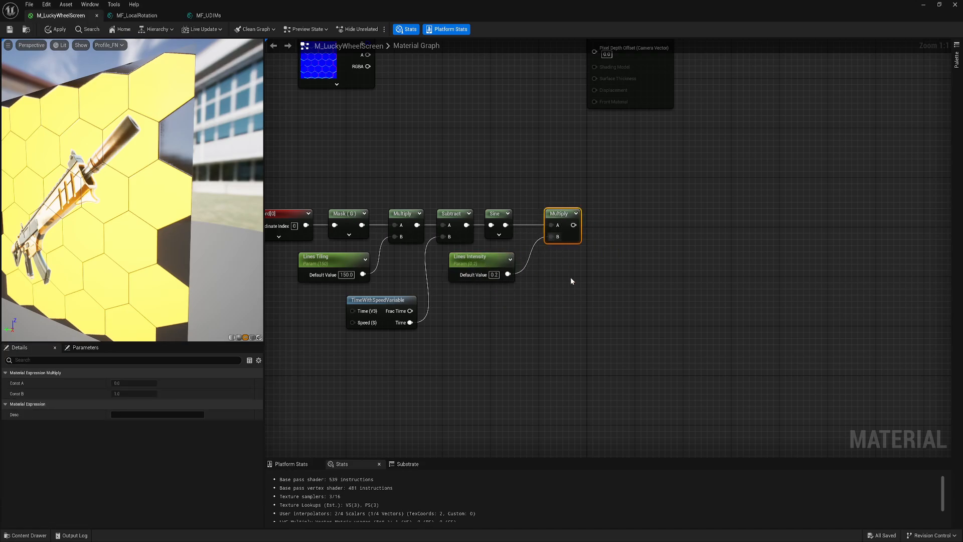
- Move the Lines Intensity parameter and its Multiply node further right to make room after the Sine node
right_click_drag(581, 275, 491, 249)
left_click(381, 246)
left_click(458, 212, "ctrl")
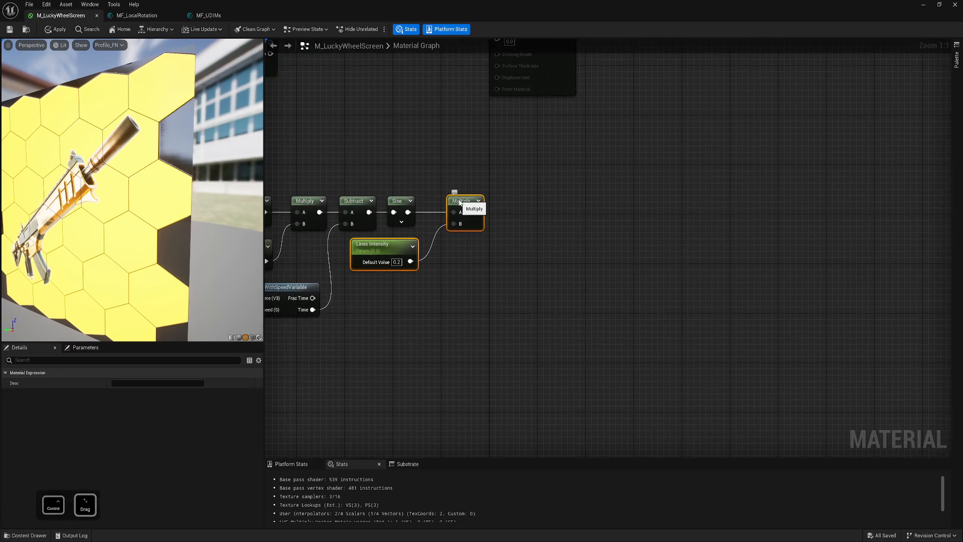
left_click_drag(458, 213, 687, 212)
right_click_drag(447, 281, 514, 261)
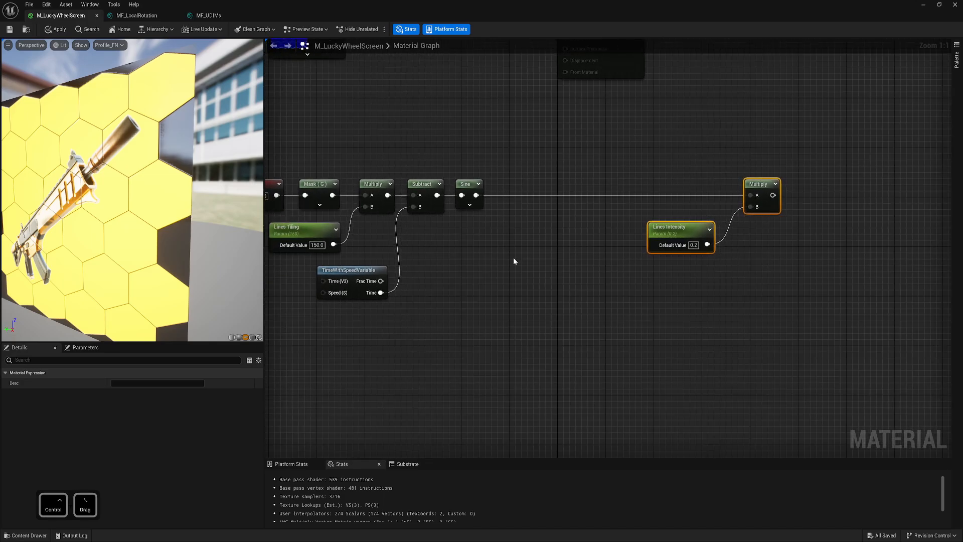
- Insert an Add node between the Sine and the Lines Intensity Multiply, aligned with the row
key("a")
left_click(528, 209)
left_click_drag(476, 195, 751, 195)
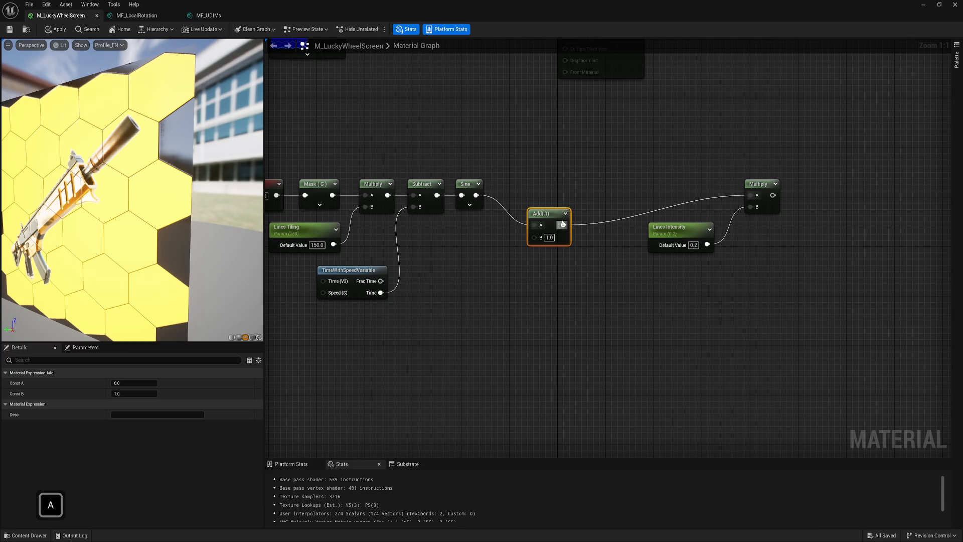
left_click_drag(552, 213, 570, 183)
left_click(477, 306)
- Duplicate the TexCoord, Mask, Subtract, TimeWithSpeedVariable and Sine nodes and place the copies below the original line chain
right_click_drag(475, 308, 646, 276)
left_click(444, 155, "ctrl")
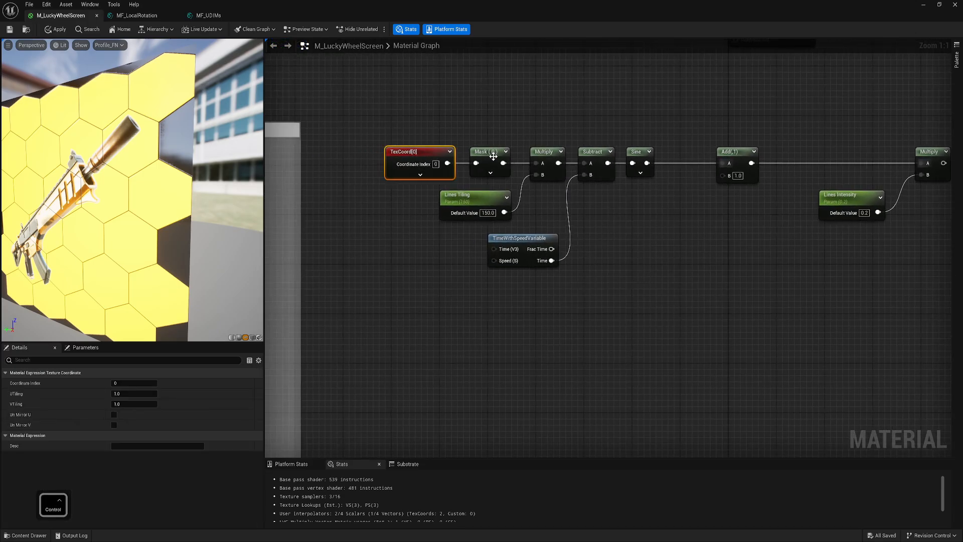
left_click(481, 151, "ctrl")
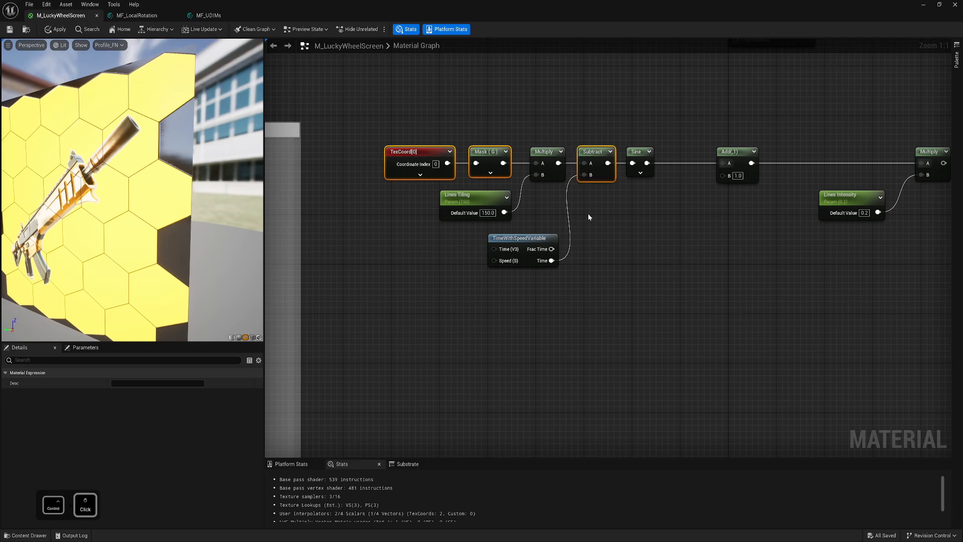
left_click(522, 238, "ctrl")
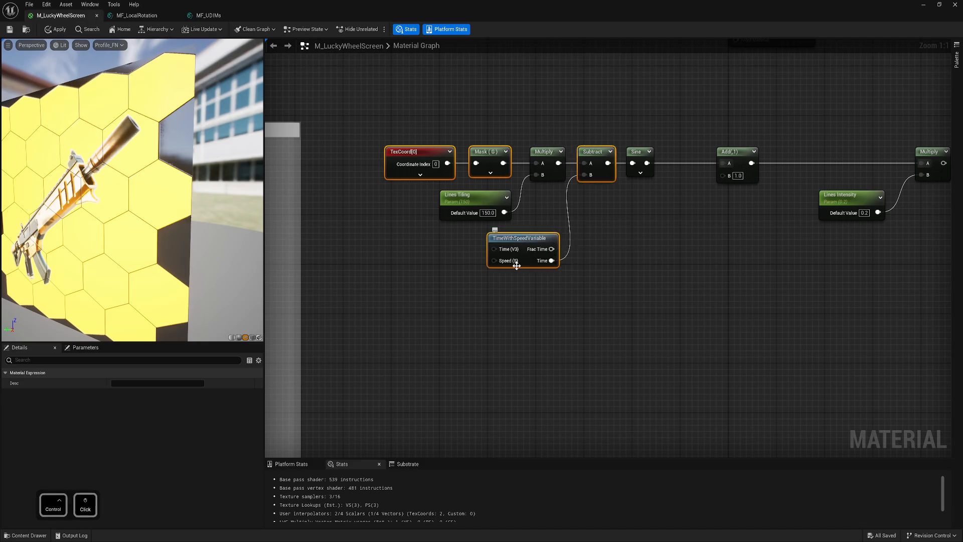
right_click_drag(492, 256, 455, 276)
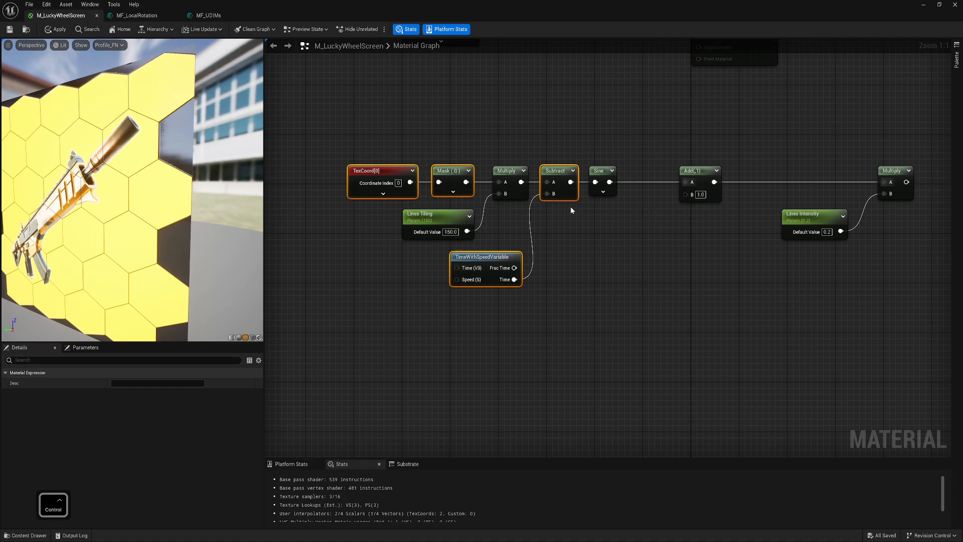
left_click(601, 174, "ctrl")
key("ctrl+c")
key("ctrl+v")
right_click_drag(489, 333, 491, 274)
left_click_drag(566, 258, 557, 250)
key("1")
left_click(384, 202)
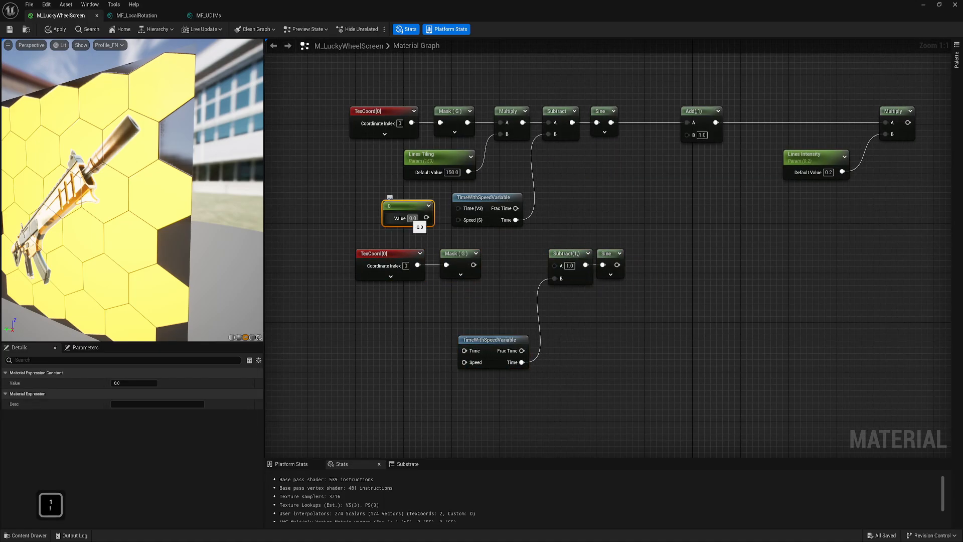
left_click_drag(394, 202, 378, 197)
key("Delete")
- Create a Lines Speed scalar parameter with default value 3 and connect it to the original TimeWithSpeedVariable's Speed input
right_click_drag(372, 206, 411, 231)
key("s")
left_click(410, 231)
type("Lines ")
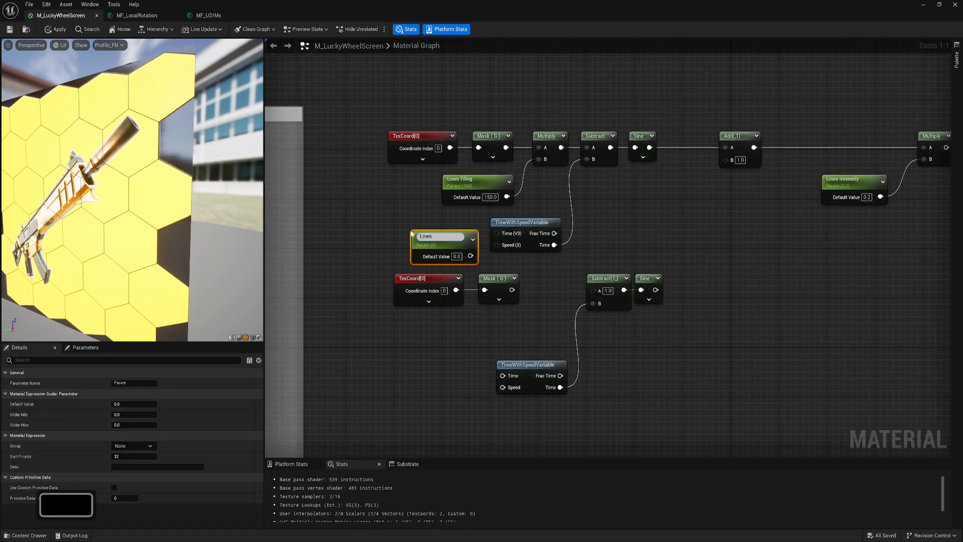
type("Speed")
key("Return")
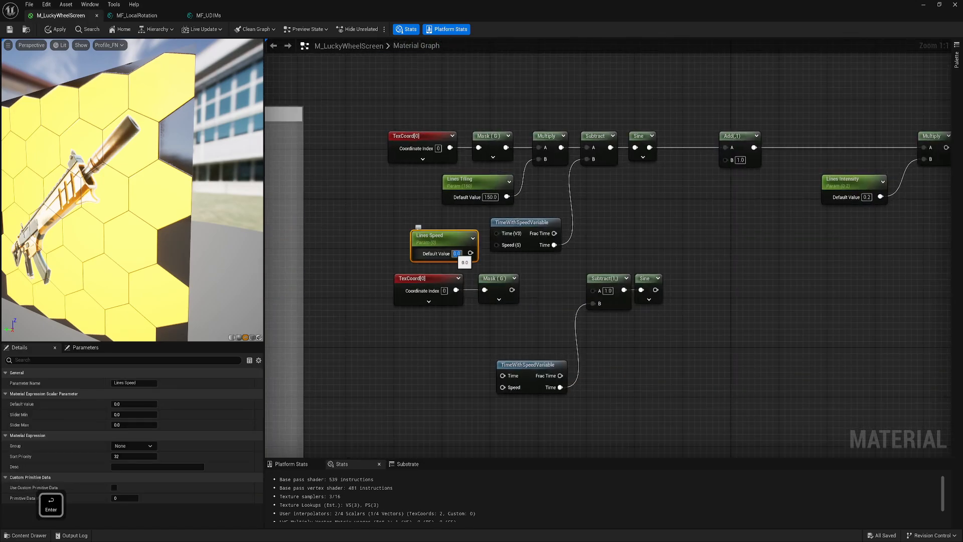
type("3")
key("Return")
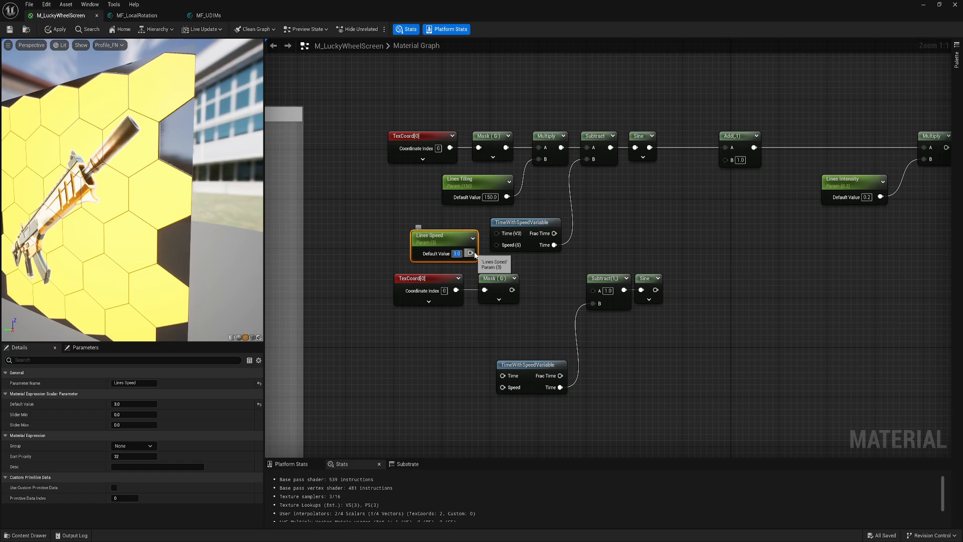
left_click_drag(471, 253, 496, 245)
left_click_drag(460, 238, 462, 232)
- Create a Thick Line Speed scalar parameter with default value 0.7 and connect it to the duplicated TimeWithSpeedVariable's Speed input
right_click_drag(394, 374, 397, 304)
key("s")
left_click(397, 304)
type("Ti")
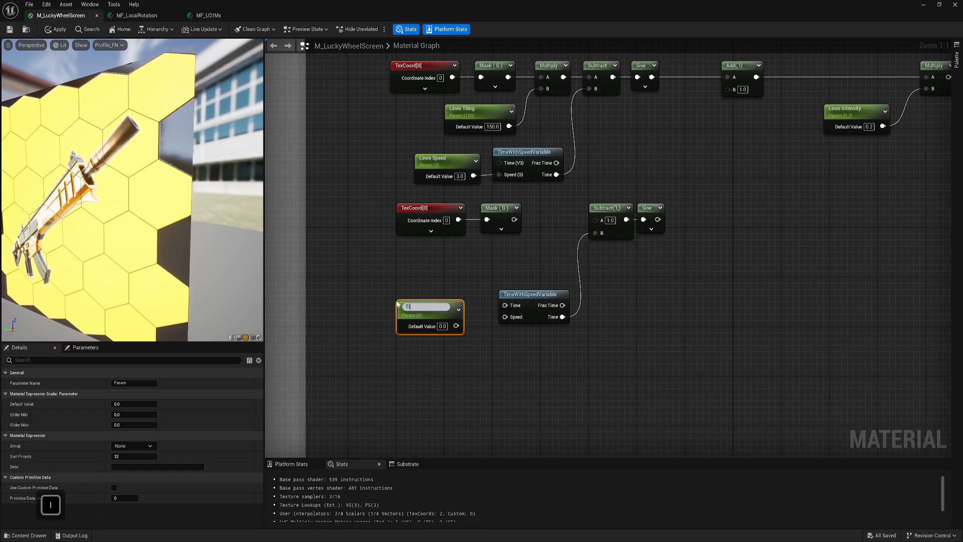
type("hick Line Speed")
key("Return")
left_click(442, 325)
type("0.7")
left_click_drag(456, 323, 505, 317)
left_click_drag(437, 307, 508, 311)
- Connect the duplicated Mask to the duplicated Subtract's A input and tidy the positions of the copied nodes
right_click_drag(532, 223, 500, 263)
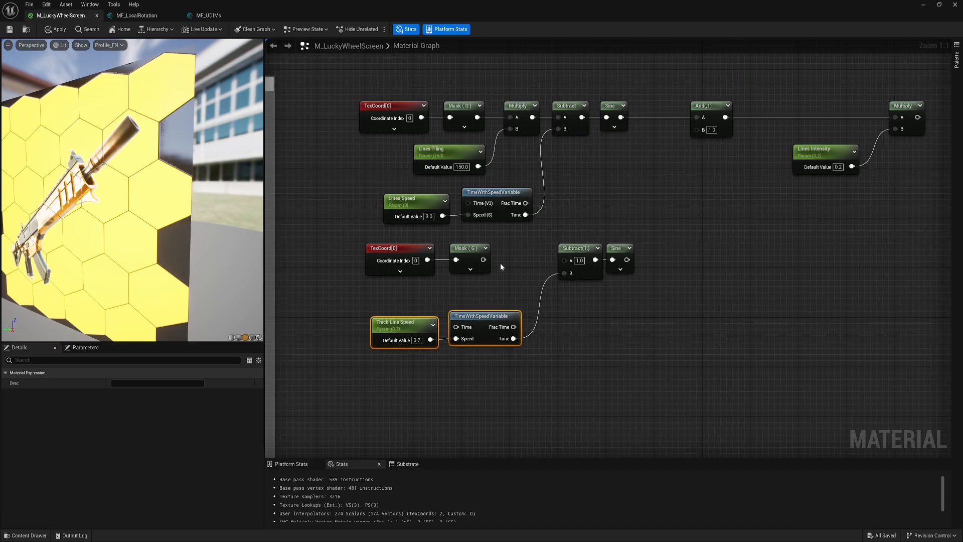
left_click_drag(483, 259, 565, 260)
left_click_drag(416, 281, 513, 260)
- Add a Step node with Y set to 0.9997 and feed the duplicated Sine into its X input
right_click_drag(613, 292, 543, 308)
type("ste")
left_click_drag(557, 277, 591, 257)
left_click(620, 301)
left_click(617, 296)
left_click(600, 265)
type("0.9997")
key("Return")
- Add a Multiply node beside the Step node and connect the Step output to its A input
right_click_drag(632, 294, 568, 301)
key("m")
left_click(597, 260)
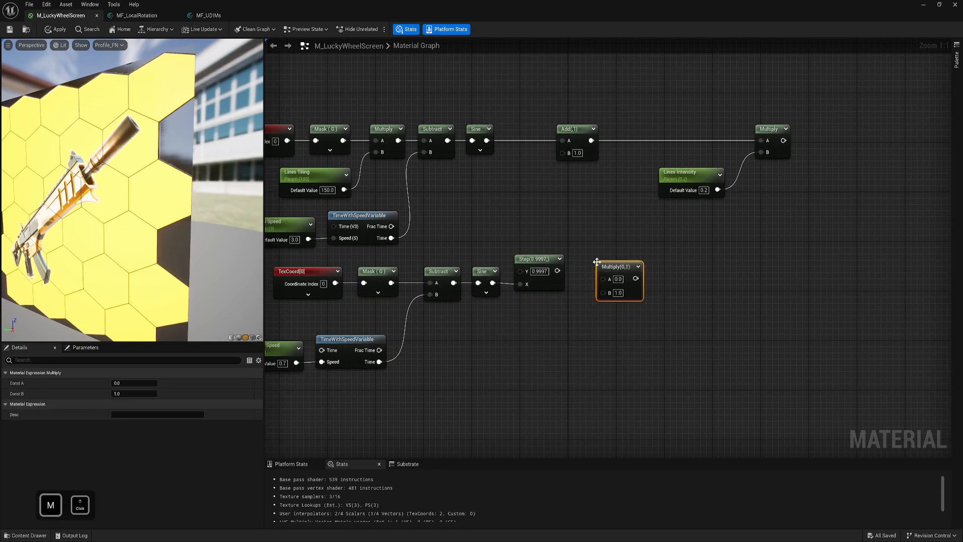
left_click_drag(557, 270, 604, 277)
left_click_drag(620, 265, 602, 259)
- Connect a Thick Line Intensity scalar parameter of 1 to the new Multiply's B input, and feed that Multiply into the Add node's B input
key("s")
left_click(535, 324)
type("Thick Line Intensity")
key("Return")
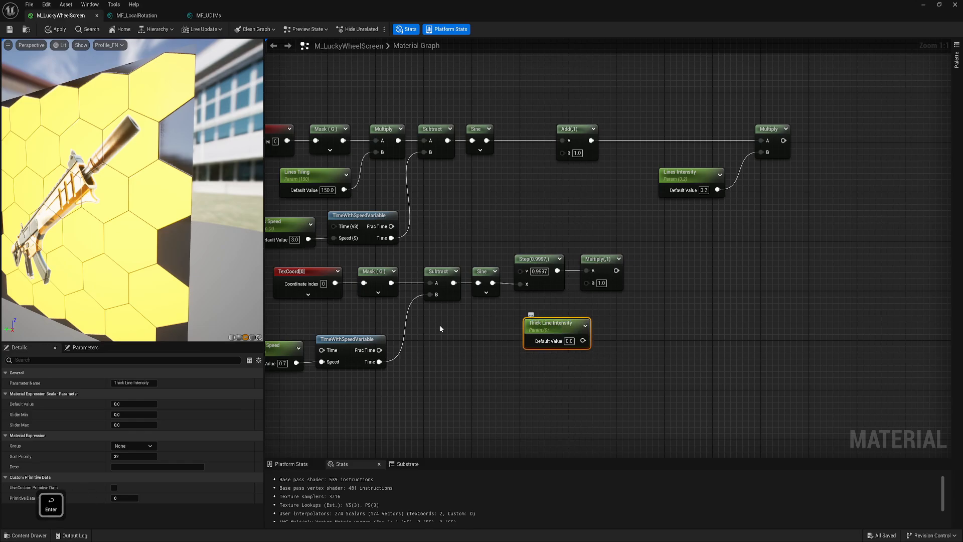
left_click(133, 404)
type("1")
left_click_drag(555, 326, 587, 283)
right_click_drag(624, 313, 595, 377)
left_click_drag(580, 334, 625, 200)
- Add a Lerp node after the Lines Intensity Multiply and connect the Multiply output to the Lerp's A input
right_click_drag(781, 297, 558, 329)
key("l")
left_click(582, 235)
left_click_drag(442, 271, 418, 271)
left_click_drag(517, 228, 480, 228)
left_click(535, 193)
right_click_drag(536, 193, 482, 216)
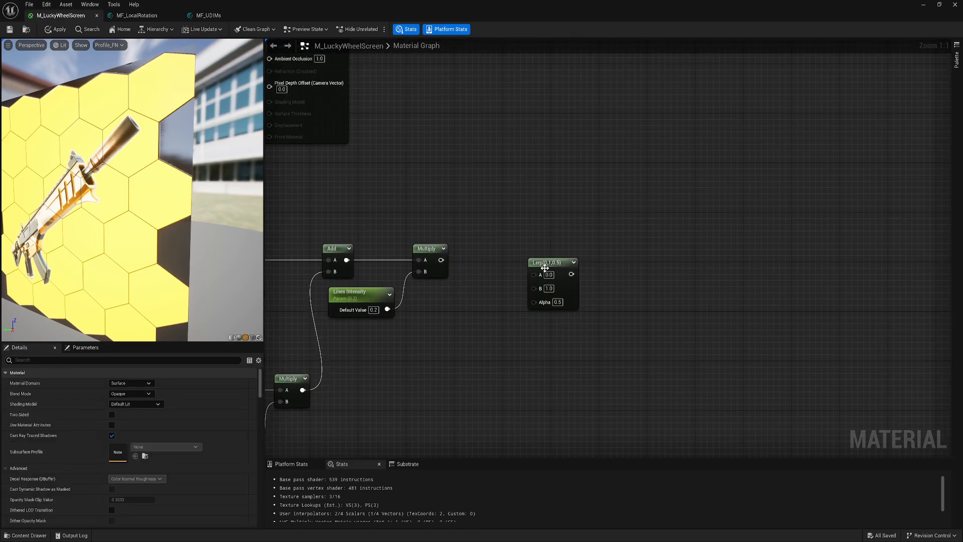
right_click_drag(552, 273, 554, 249)
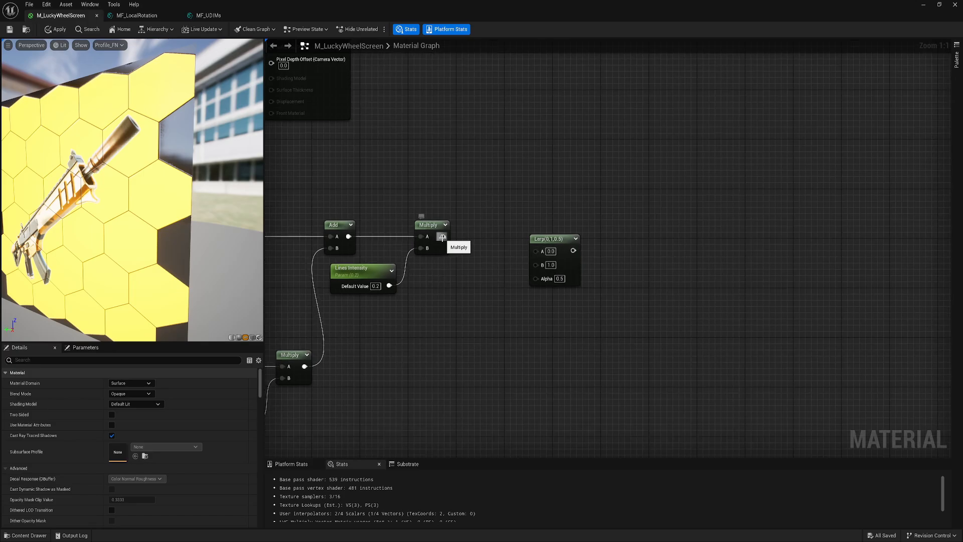
left_click_drag(441, 237, 519, 228)
right_click_drag(458, 307, 527, 280)
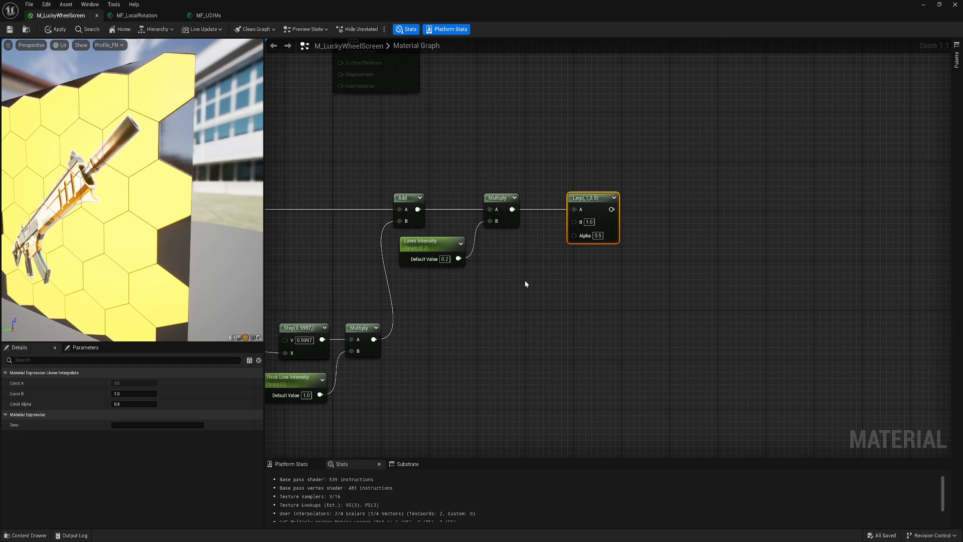
- Drive the Lerp's Alpha with a Distance_Blend node and set the Lerp's B value to 0.2
right_click_drag(526, 284, 555, 294)
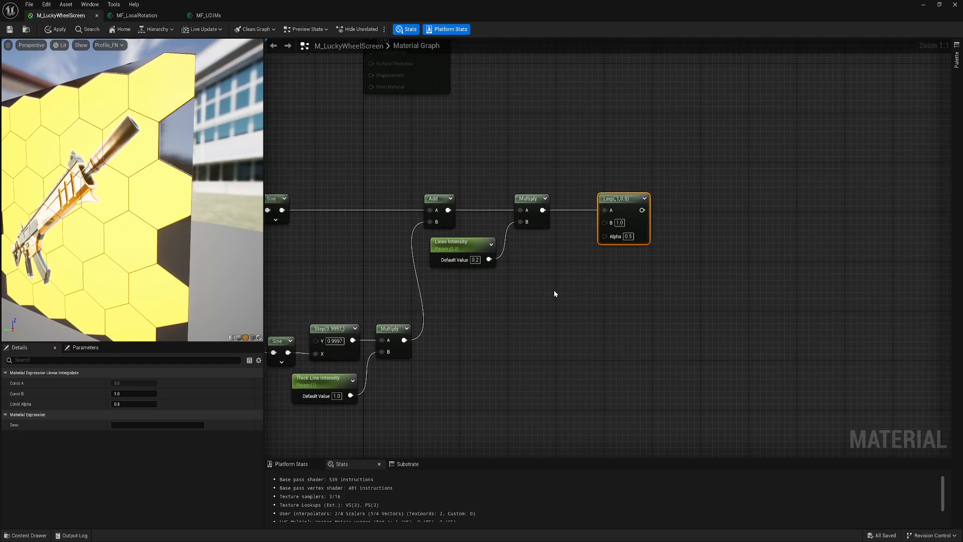
right_click(547, 301)
type("dis")
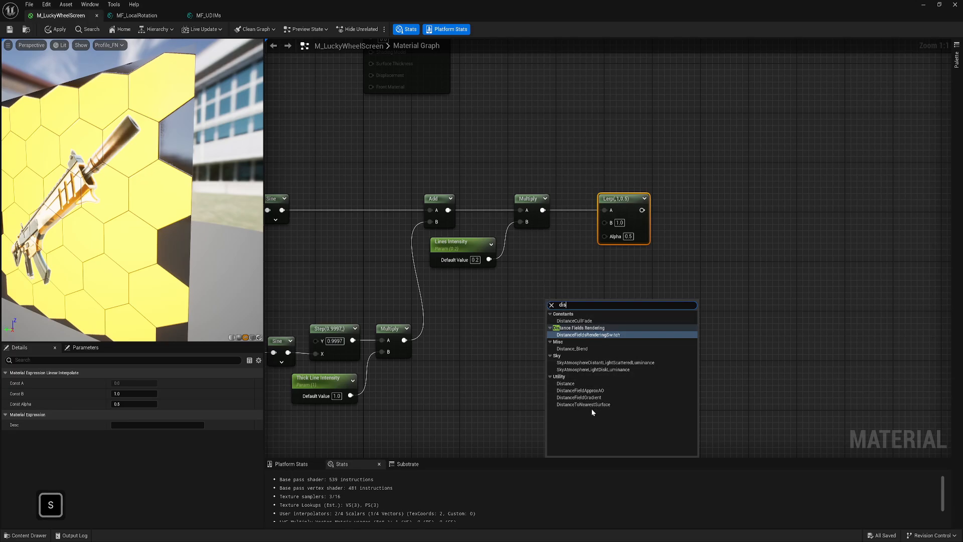
left_click(575, 349)
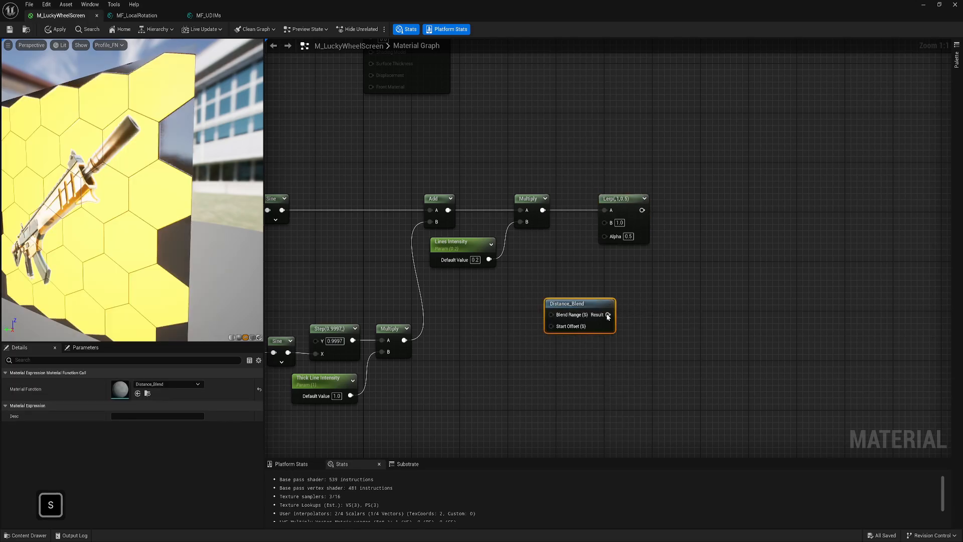
left_click_drag(608, 316, 605, 236)
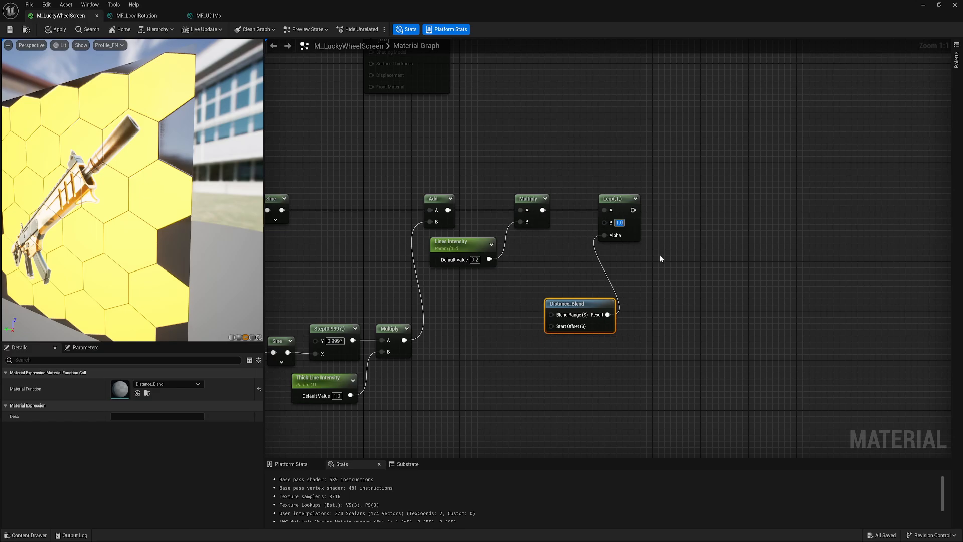
type("0.2")
key("Return")
right_click_drag(648, 269, 665, 297)
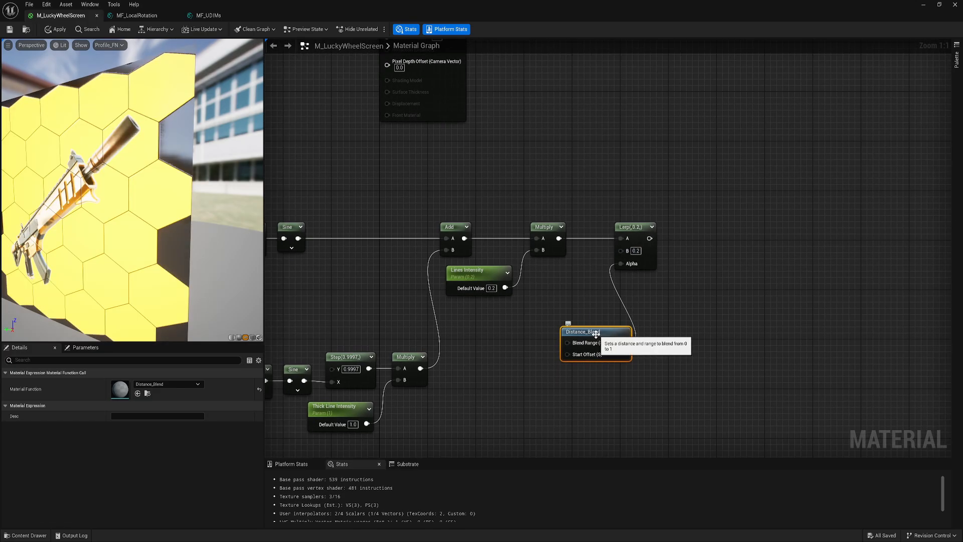
- Connect a constant of 200 to Distance_Blend's Blend Range and a constant of -200 to its Start Offset
left_click(477, 329)
left_click(483, 364)
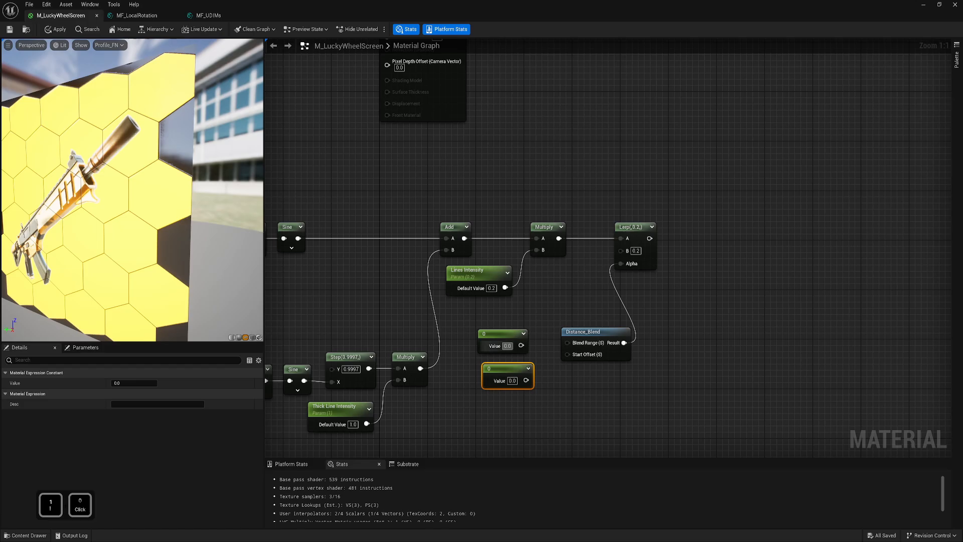
type("200")
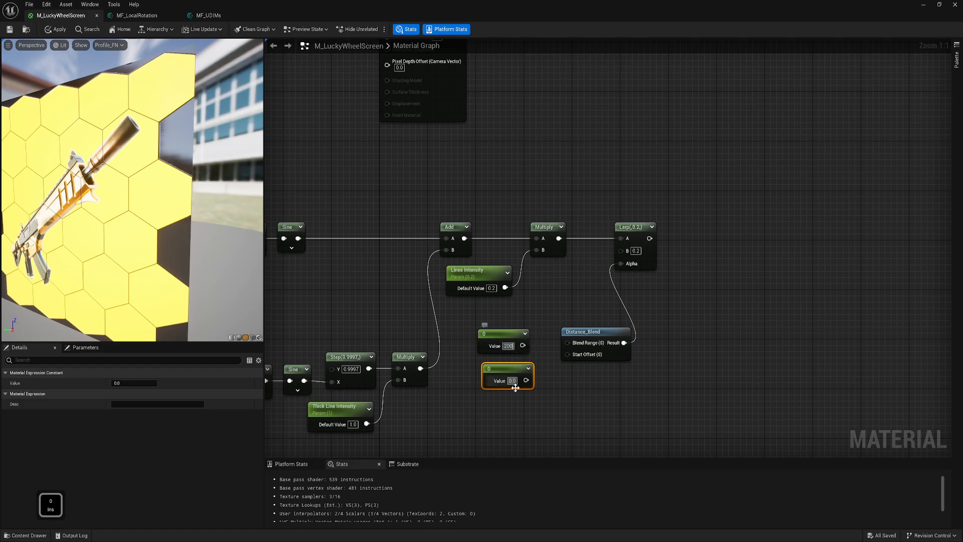
left_click(527, 381)
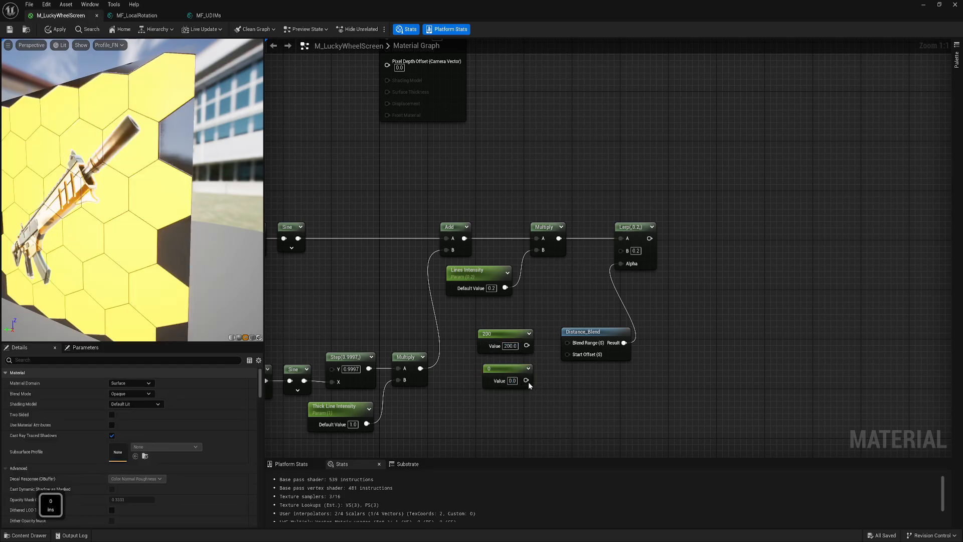
type("-200")
key("Return")
left_click_drag(534, 380, 562, 355)
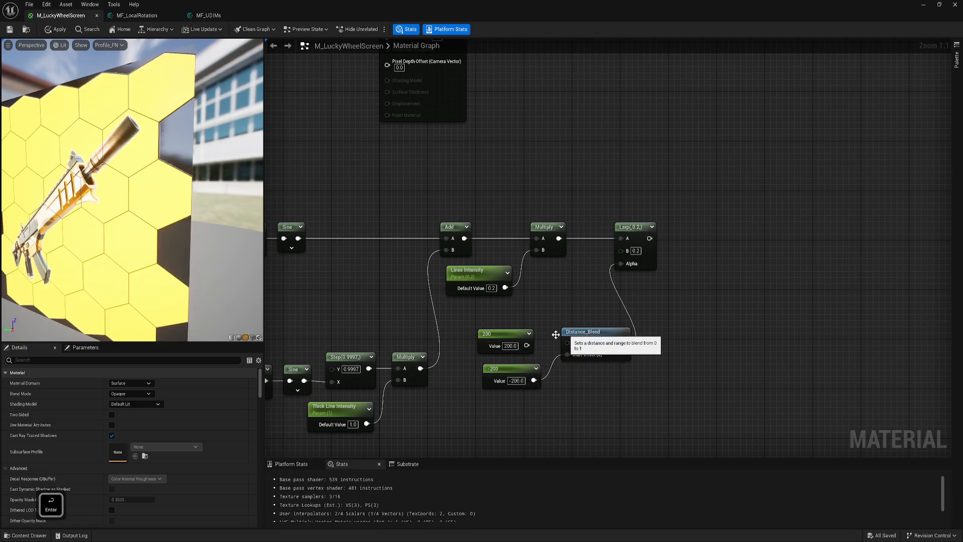
mouse_move(527, 345)
left_mouse_down()
mouse_move(569, 344)
mouse_move(526, 333)
left_mouse_up()
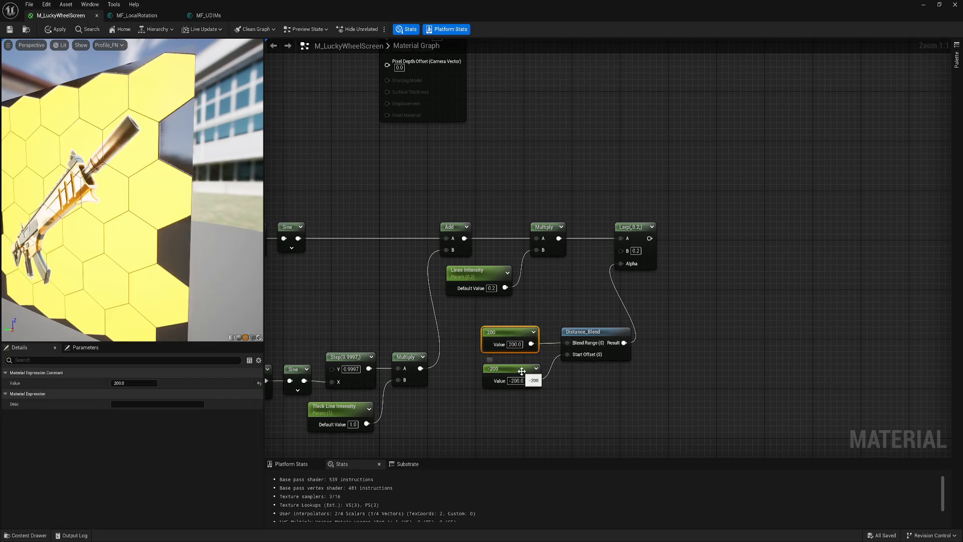
left_click_drag(522, 371, 520, 368)
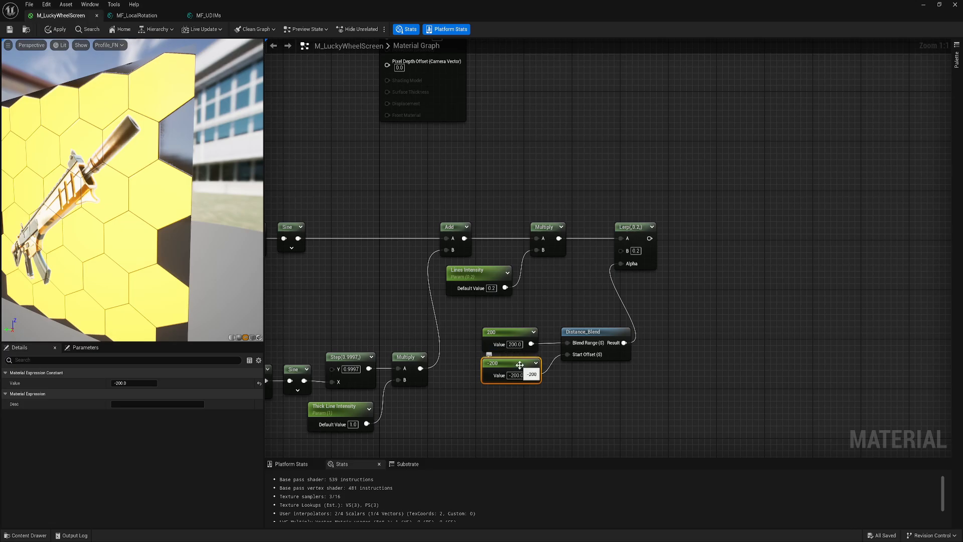
- Route the Lerp output into a named reroute declaration called Screen Lines and align it with the Lerp
left_click_drag(660, 257, 692, 258)
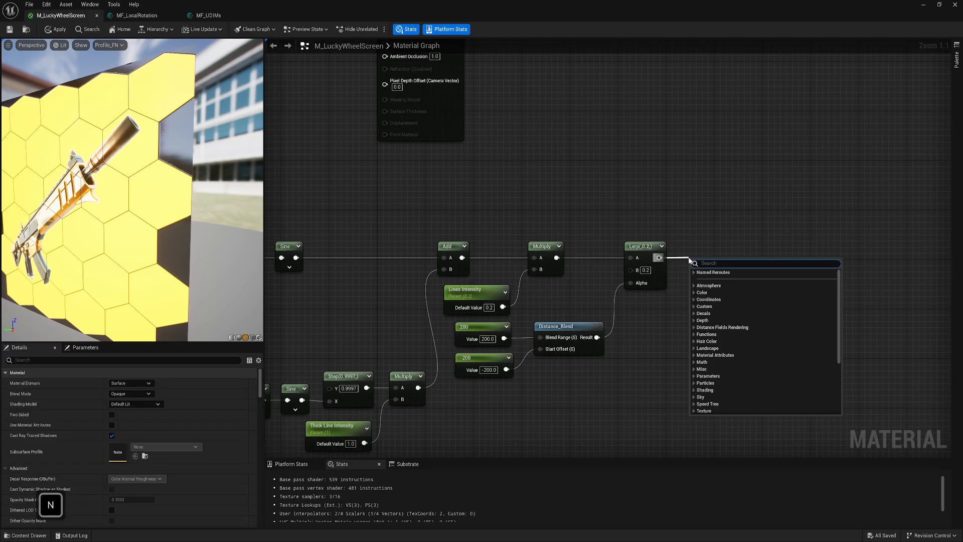
type("nam")
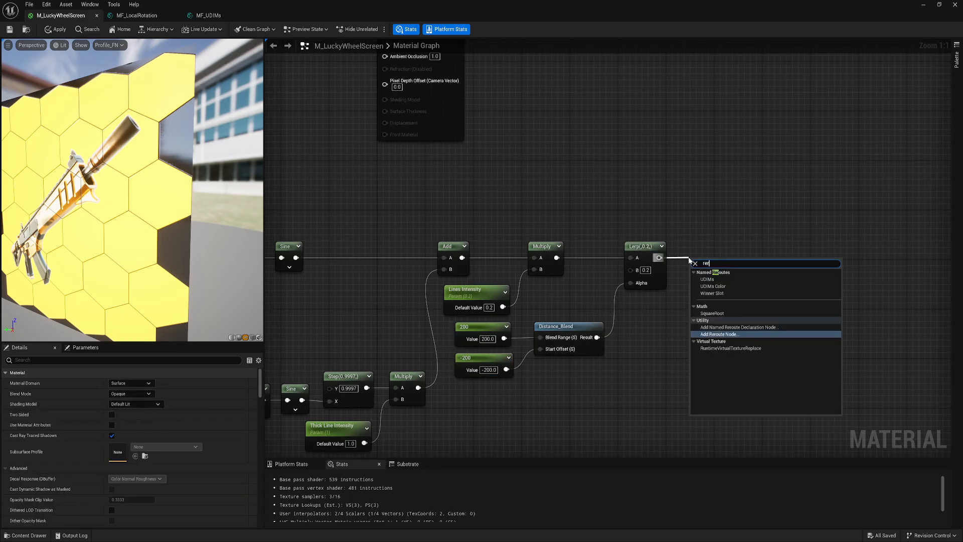
left_click(722, 325)
type("Screen Lines")
key("Return")
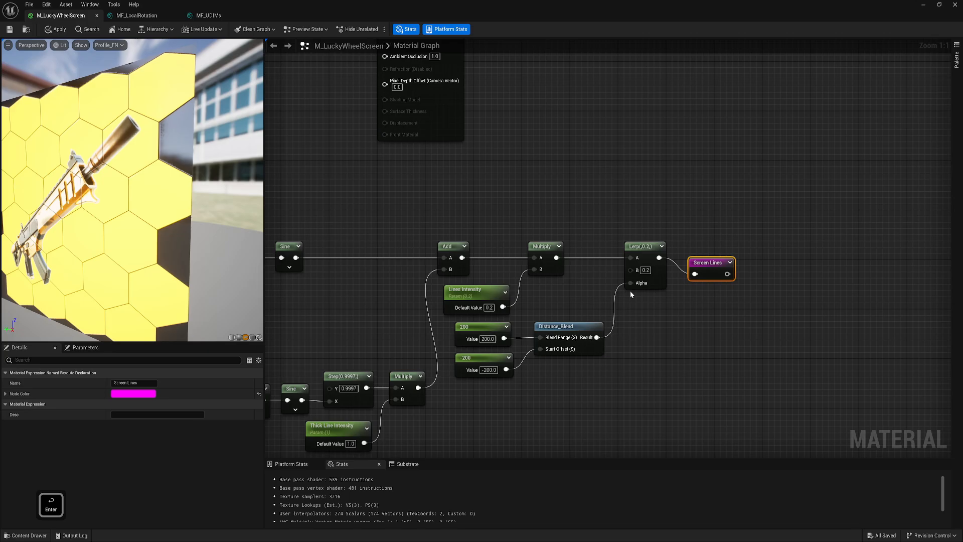
left_click_drag(711, 267, 700, 252)
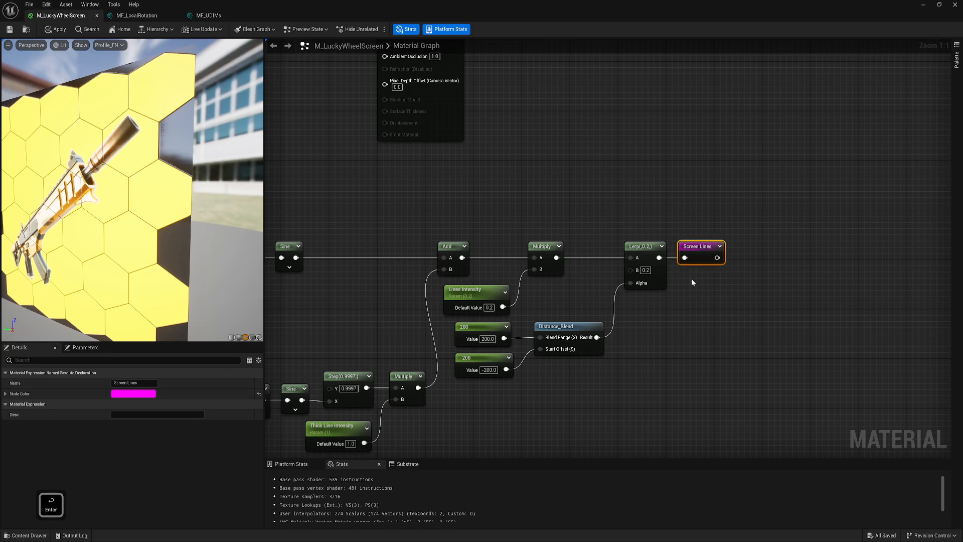
- Enclose all the line nodes in a comment titled "Screen lines", enable its bubble when zoomed, and place it beside the UDIMs comment
scroll(691, 280, "down", 2)
right_click_drag(637, 382, 759, 340)
scroll(759, 336, "down", 1)
left_click_drag(356, 409, 824, 206)
type("c")
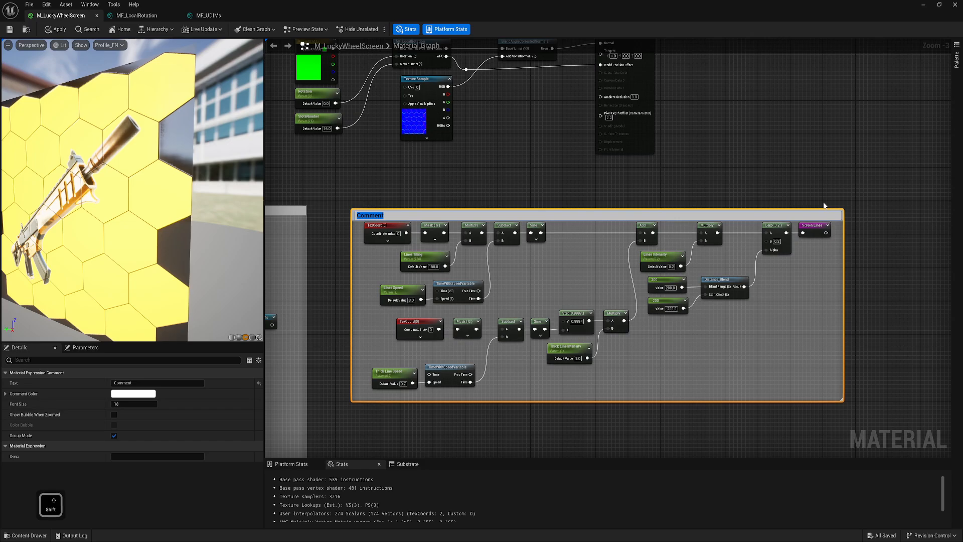
type("Screen lines")
left_click(113, 414)
left_click_drag(494, 211, 454, 214)
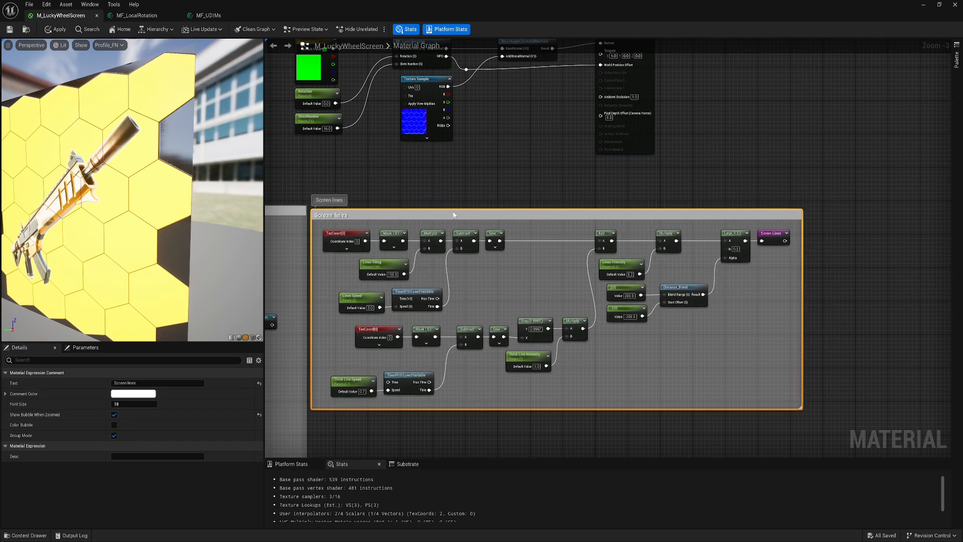
- Spread out the material result node, the final emissive Multiply and the Screen Intensity parameter to make room before them
left_click(530, 168)
right_click_drag(531, 166, 557, 353)
right_click_drag(529, 208, 535, 237)
right_click_drag(602, 138, 576, 211)
right_click_drag(533, 234, 518, 215)
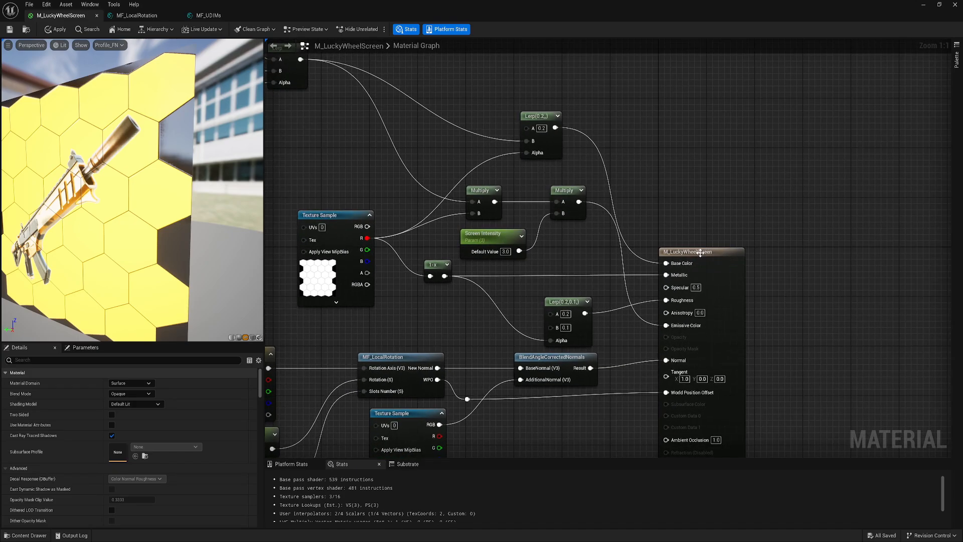
left_click_drag(701, 253, 766, 253)
left_click_drag(575, 197, 624, 198)
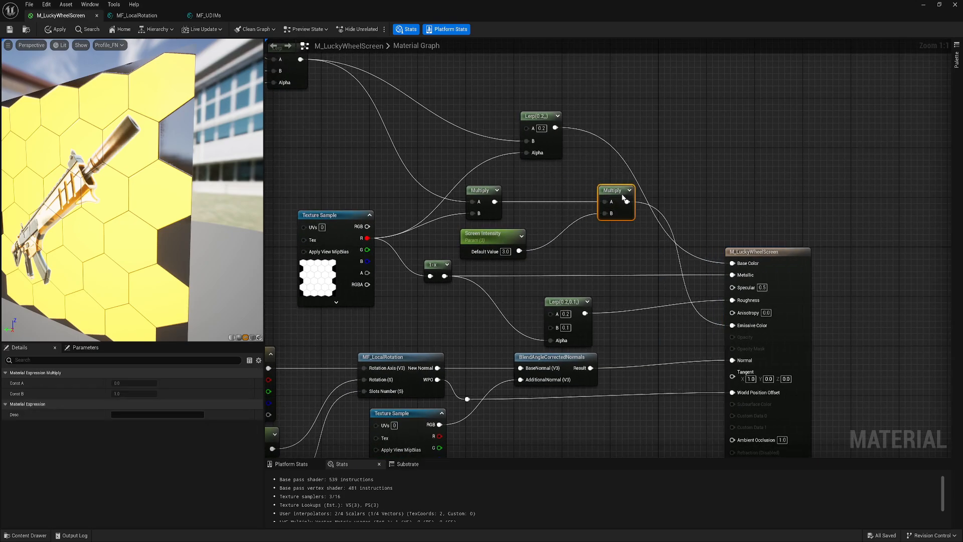
left_click_drag(497, 241, 568, 248)
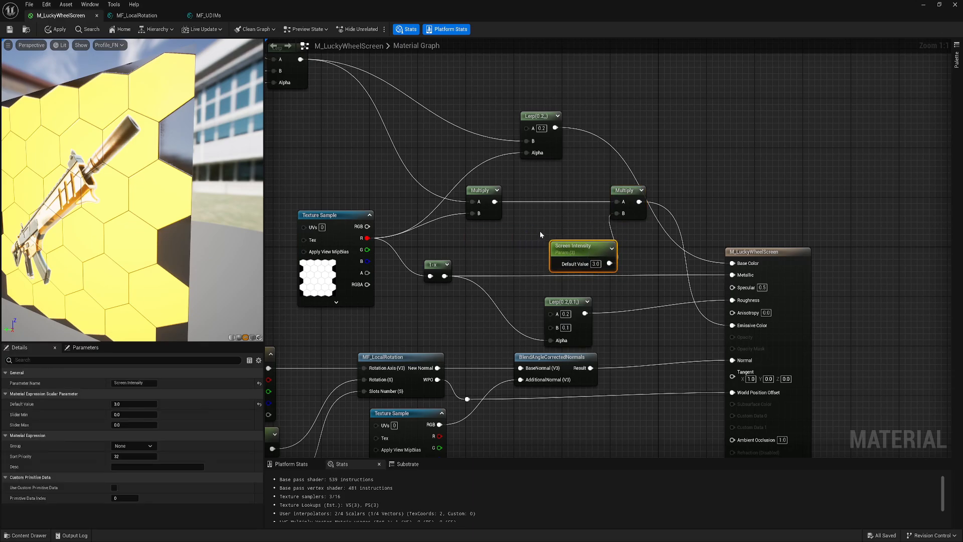
- Insert a new Multiply node between the hexagon-mask Multiply and the Screen Intensity Multiply, keeping the chain on their A inputs
key("m")
left_click(534, 204)
left_click_drag(494, 201, 539, 218)
left_click_drag(570, 219, 617, 202)
left_click_drag(553, 208, 571, 191)
left_click_drag(575, 246, 545, 234)
- Feed the Screen Lines named reroute into the new Multiply's B input and lower the final Multiply beside Screen Intensity
left_click_drag(556, 215, 499, 230)
left_click(522, 261)
left_click_drag(556, 243, 574, 242)
left_click(722, 173)
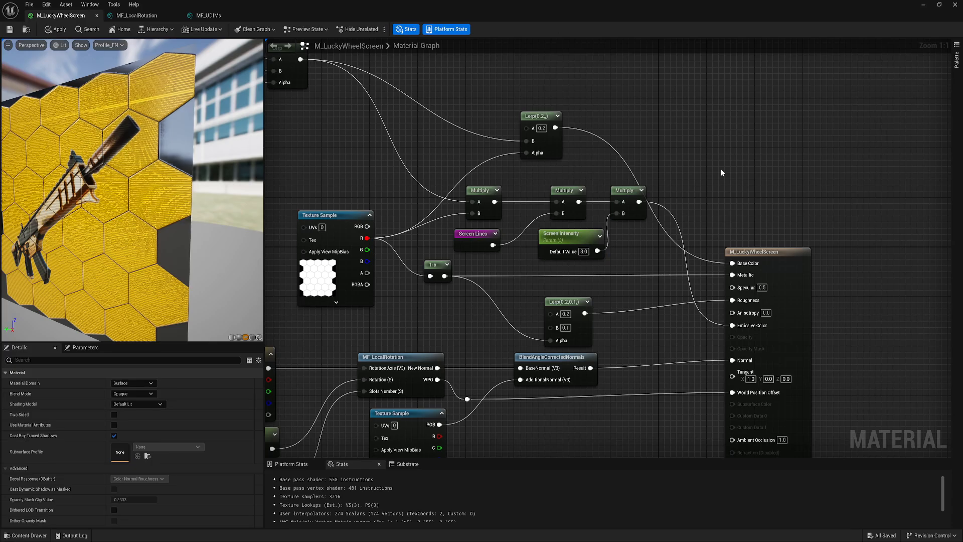
right_click_drag(723, 172, 666, 202)
left_click_drag(572, 226, 584, 263)
left_click(711, 237)
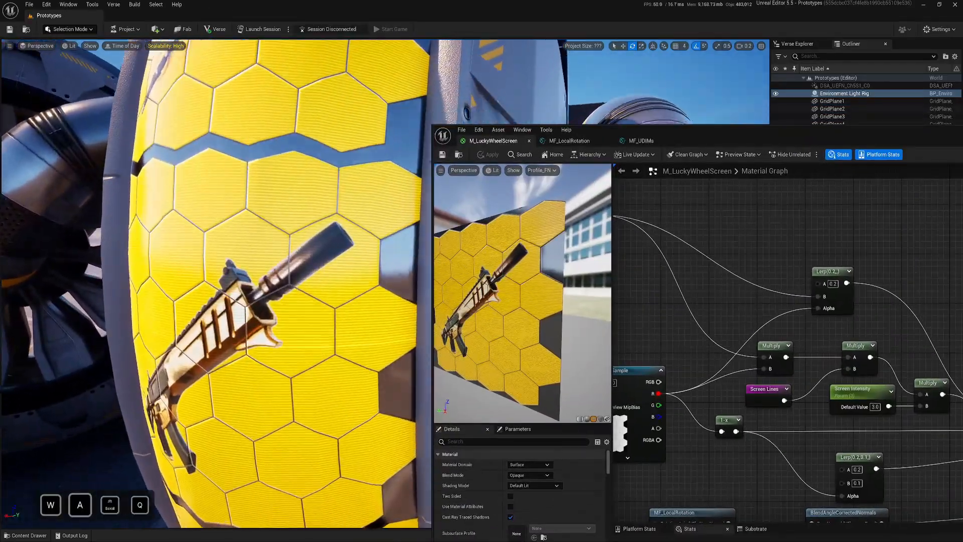
- Examine the scan lines on the wheel from near and far in the level viewport, and return to the full-size material graph
key("w")
key("q")
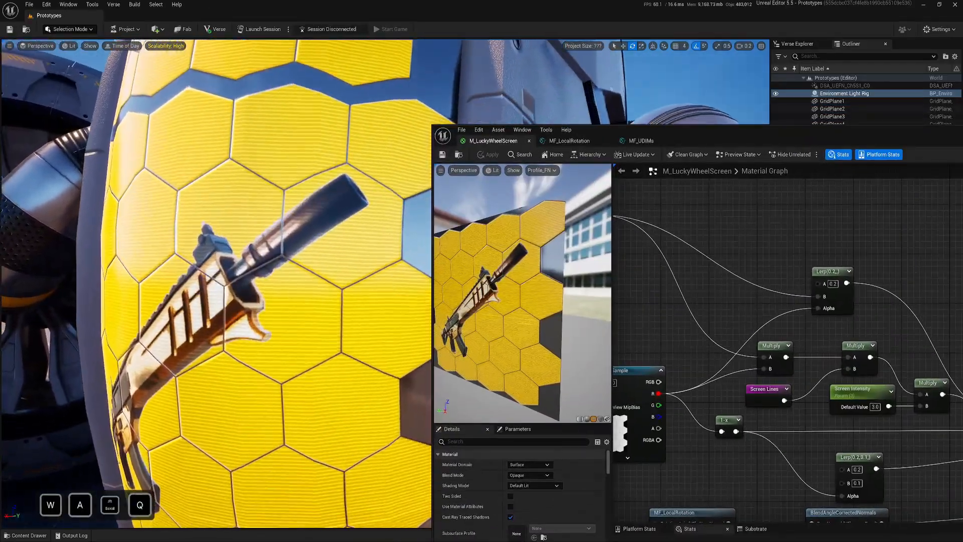
key("s")
key("d")
key("a")
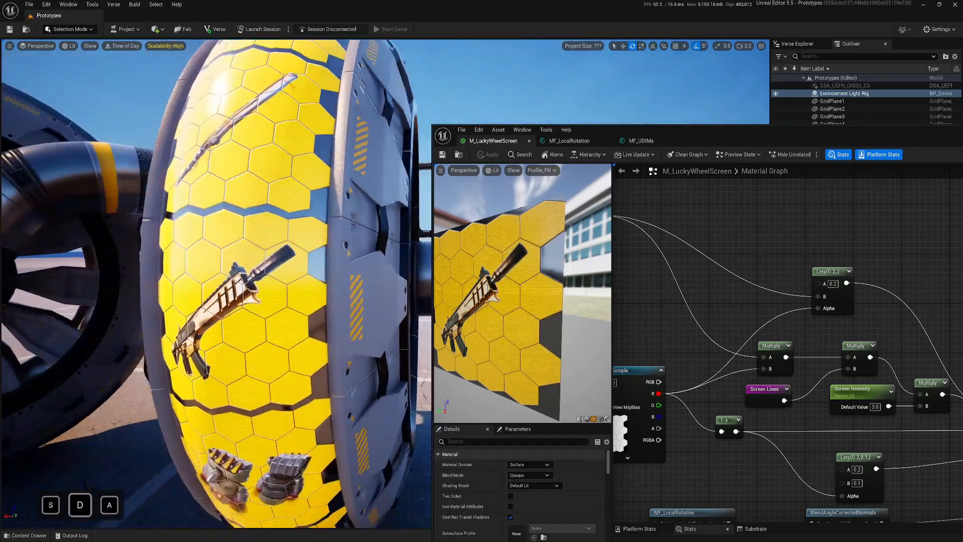
key("w")
left_click_drag(684, 132, 410, 97)
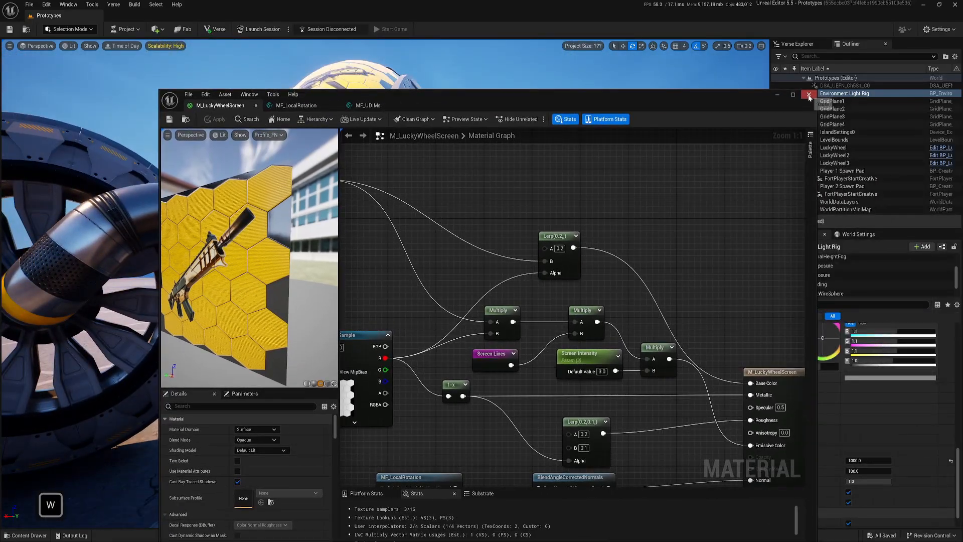
scroll(510, 289, "down", 5)
scroll(641, 342, "up", 1)
double_click(721, 103)
scroll(378, 163, "up", 2)
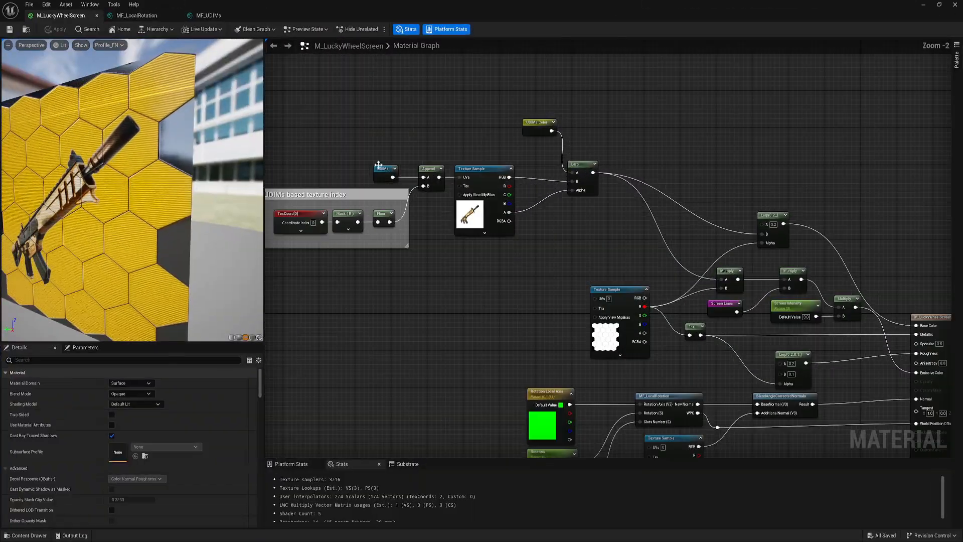
- Move the UDIMs based texture index group and its weapon texture nodes closer to the main material nodes
right_click_drag(534, 129, 589, 187)
left_click_drag(589, 187, 544, 215)
left_click_drag(292, 162, 658, 253)
left_click_drag(646, 251, 695, 311)
left_click(725, 264)
- Review the overall layout of the material graph's comment groups and close the material editor
right_click_drag(726, 264, 532, 183)
scroll(587, 197, "down", 1)
right_click_drag(408, 454, 426, 320)
scroll(426, 320, "down", 1)
right_click_drag(508, 356, 768, 130)
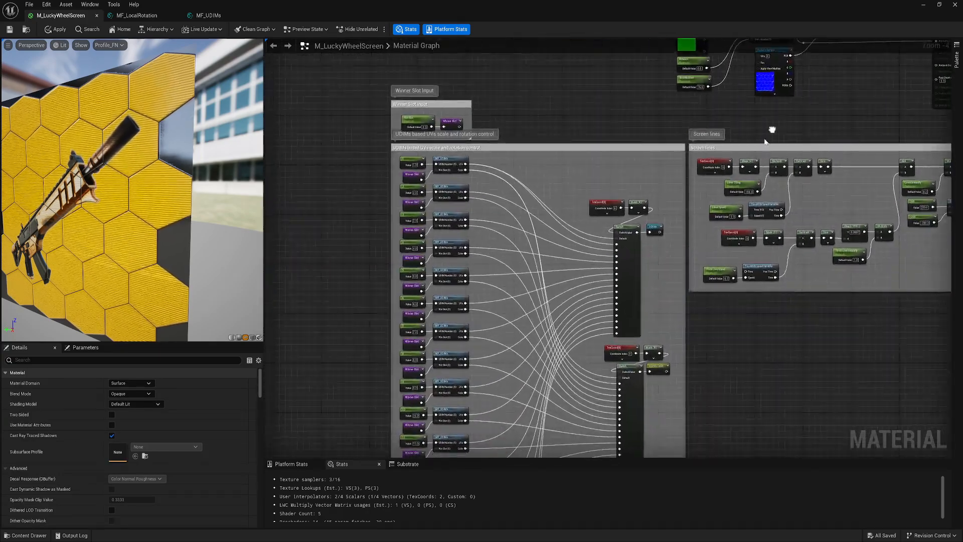
right_click_drag(744, 339, 636, 329)
scroll(522, 270, "down", 3)
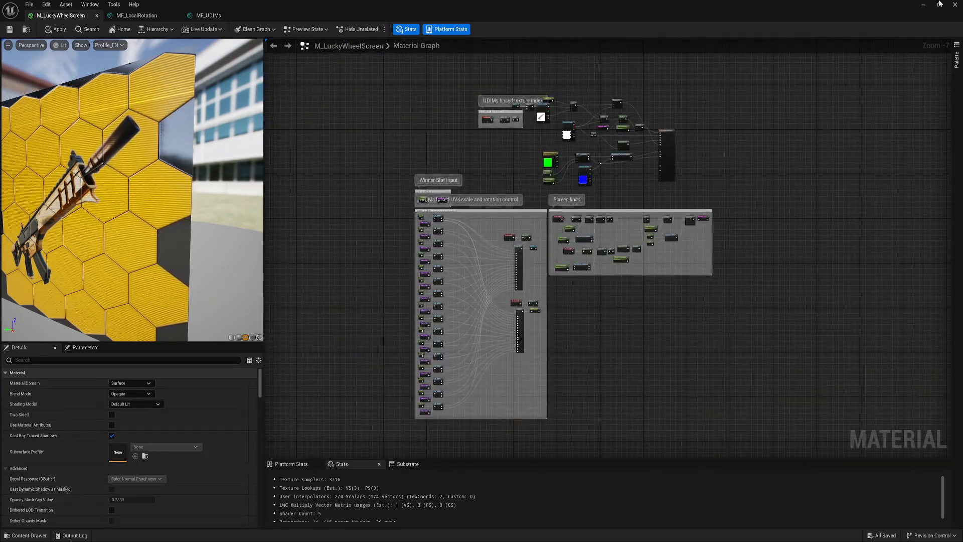
left_click(955, 4)
- Open MI_LuckyWheelScreen from the LuckyWheel Materials folder, review its parameters, and close it
left_click(509, 291)
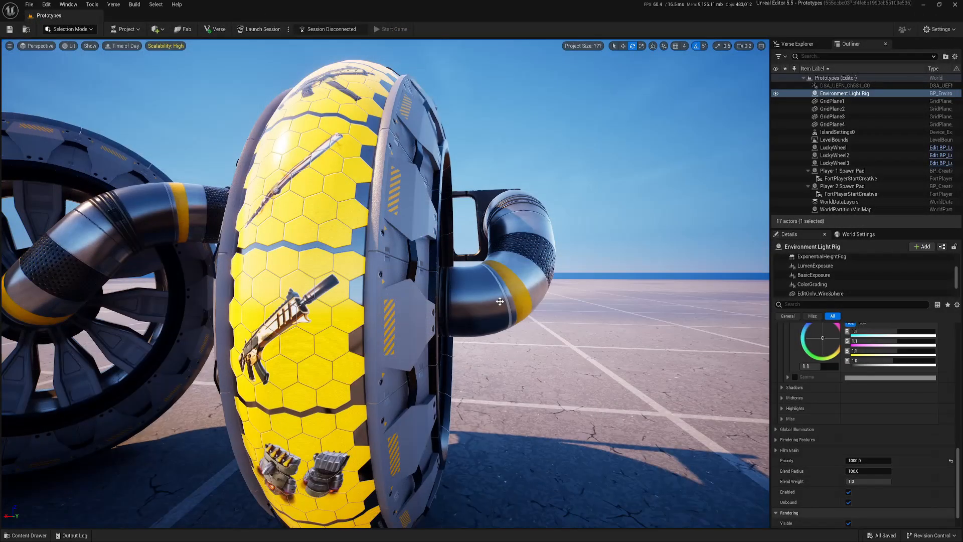
key("ctrl+space")
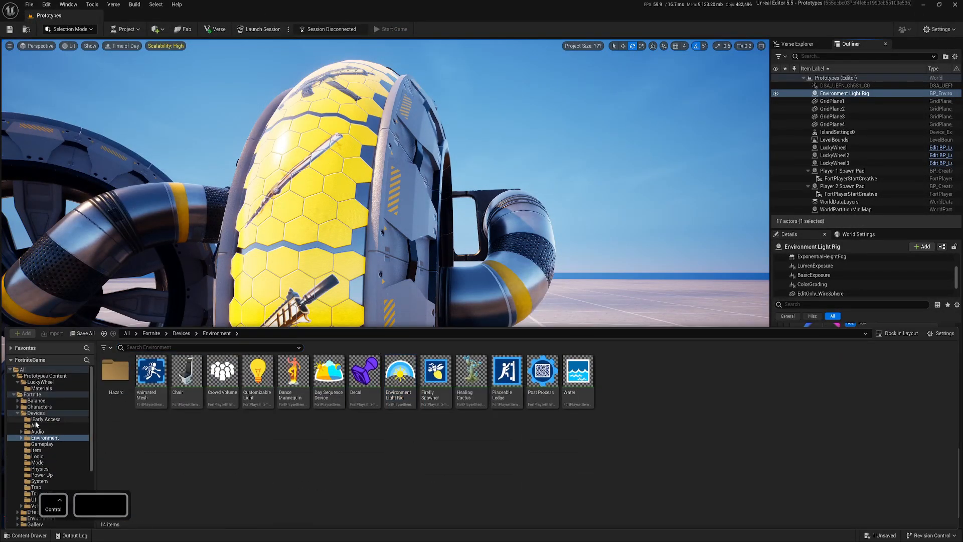
left_click(35, 389)
double_click(187, 379)
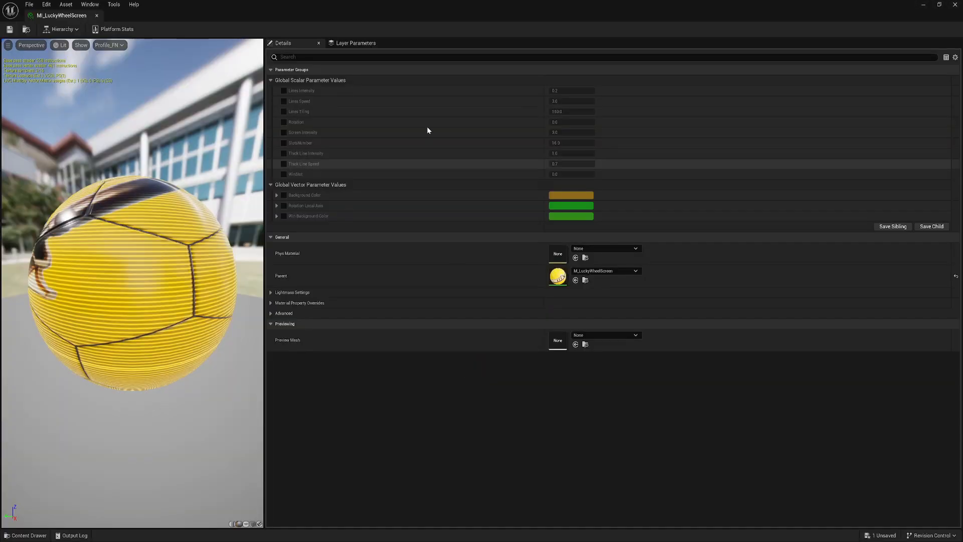
left_click_drag(218, 15, 562, 71)
left_click(556, 70)
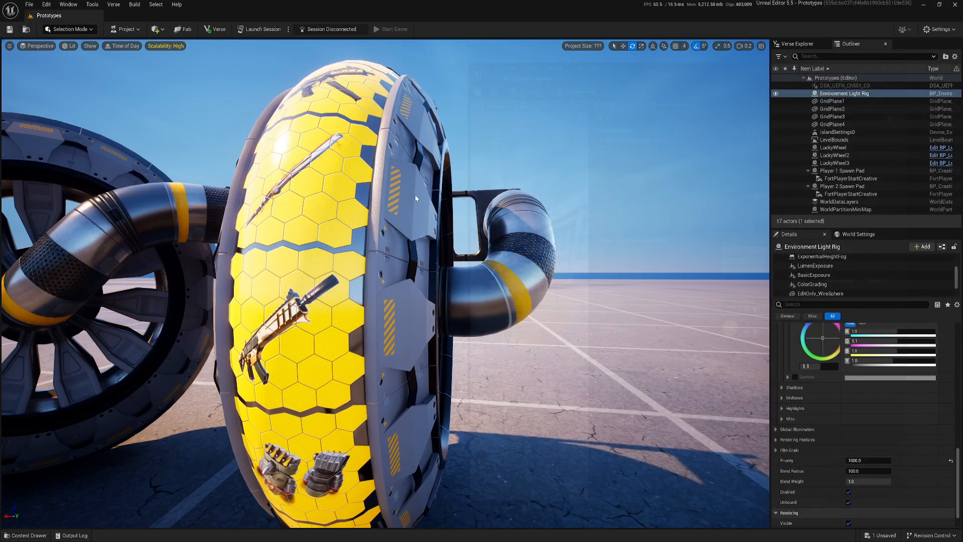
- Reopen M_LuckyWheelScreen and move the UDIMs texture index group and weapon Texture Sample away from the color Lerp to make room
key("ctrl+space")
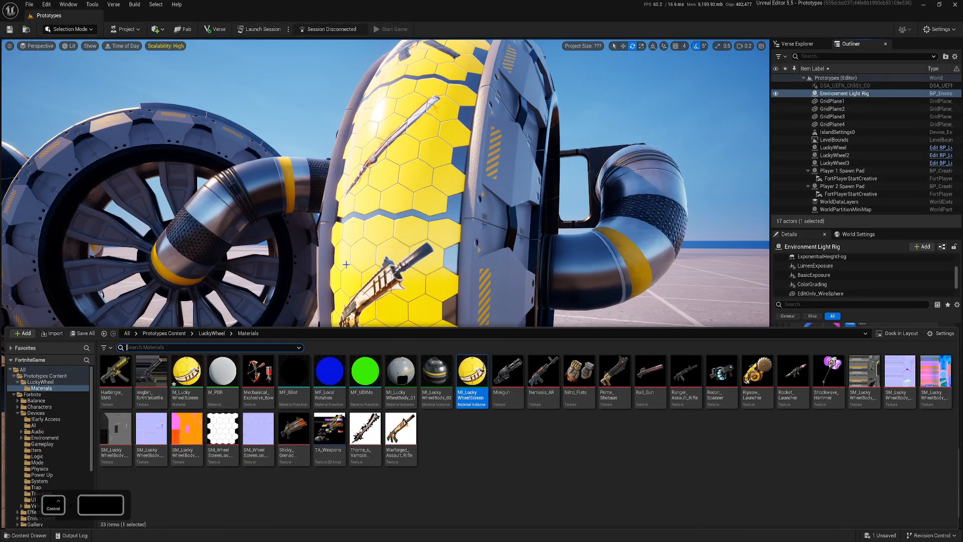
double_click(183, 390)
right_click_drag(592, 332, 700, 331)
scroll(674, 348, "down", 2)
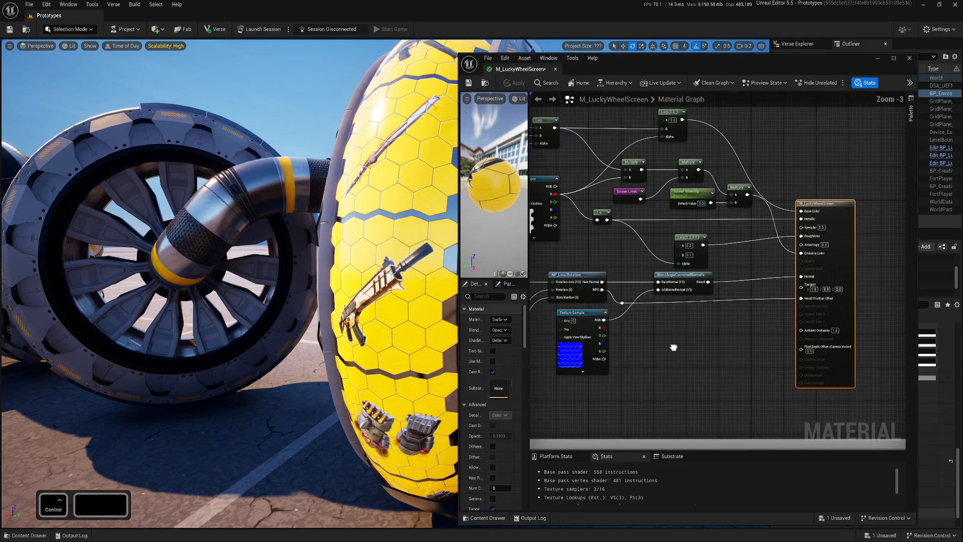
scroll(685, 292, "up", 1)
scroll(718, 350, "up", 1)
scroll(658, 270, "up", 2)
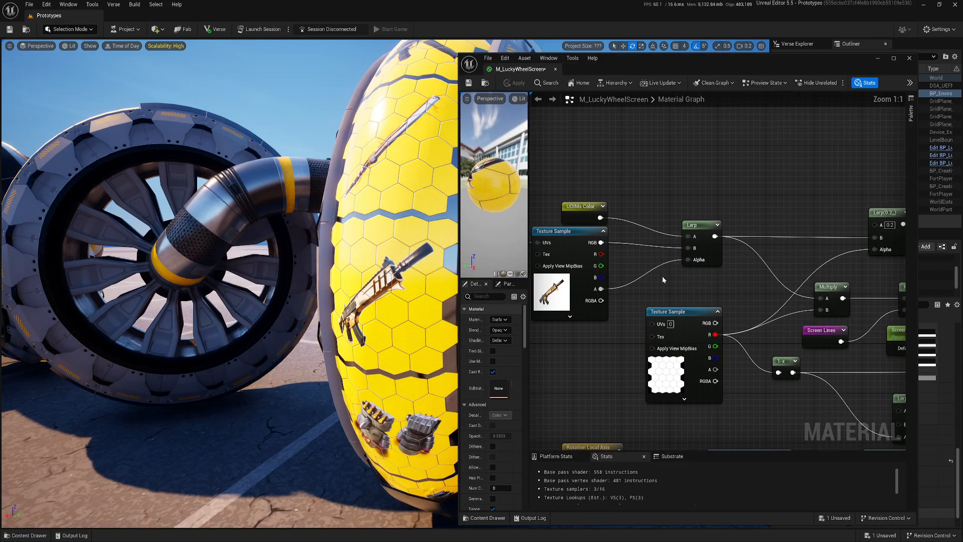
right_click_drag(662, 280, 690, 275)
right_click_drag(589, 244, 610, 239)
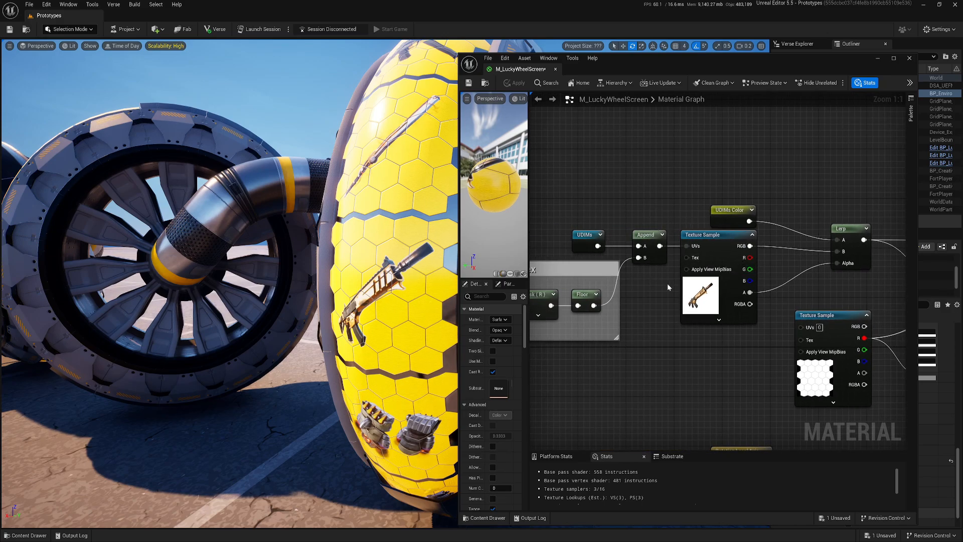
scroll(669, 287, "down", 3)
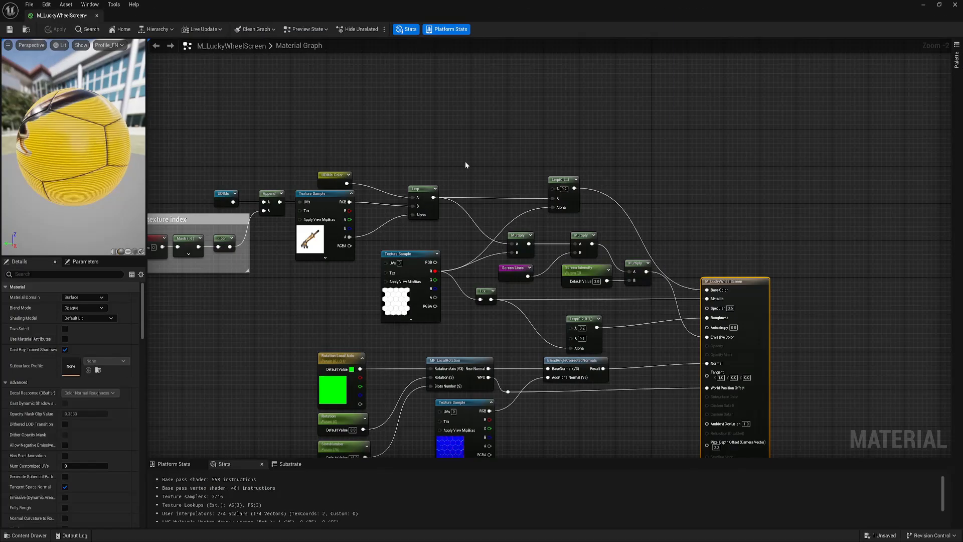
left_click_drag(465, 161, 301, 281)
left_click_drag(533, 222, 493, 222)
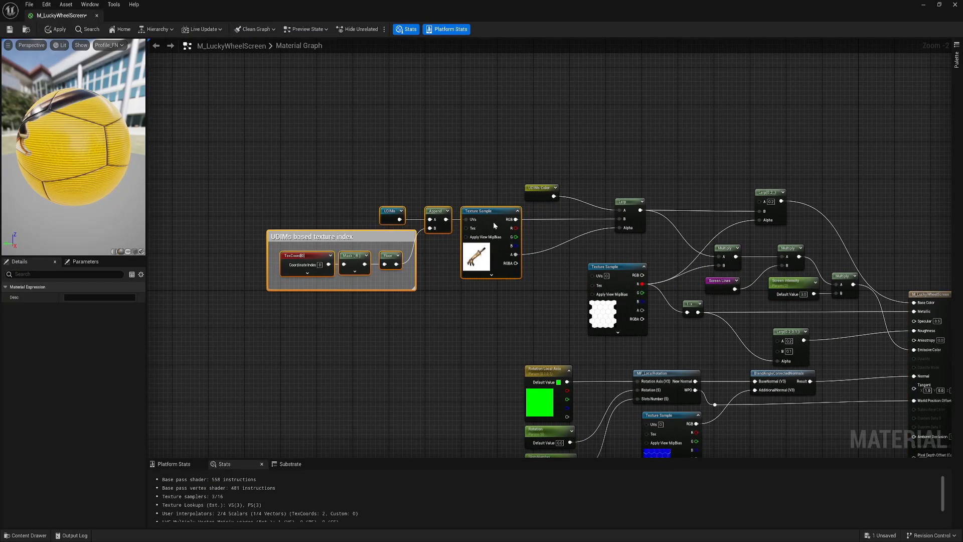
left_click(562, 232)
- Place the MF_Glint material function between the weapon Texture Sample's RGB and the Lerp's B input, and save the material
scroll(562, 231, "up", 2)
right_click_drag(547, 228, 501, 225)
key("ctrl+space")
left_click_drag(293, 397, 596, 215)
right_click_drag(326, 126, 440, 159)
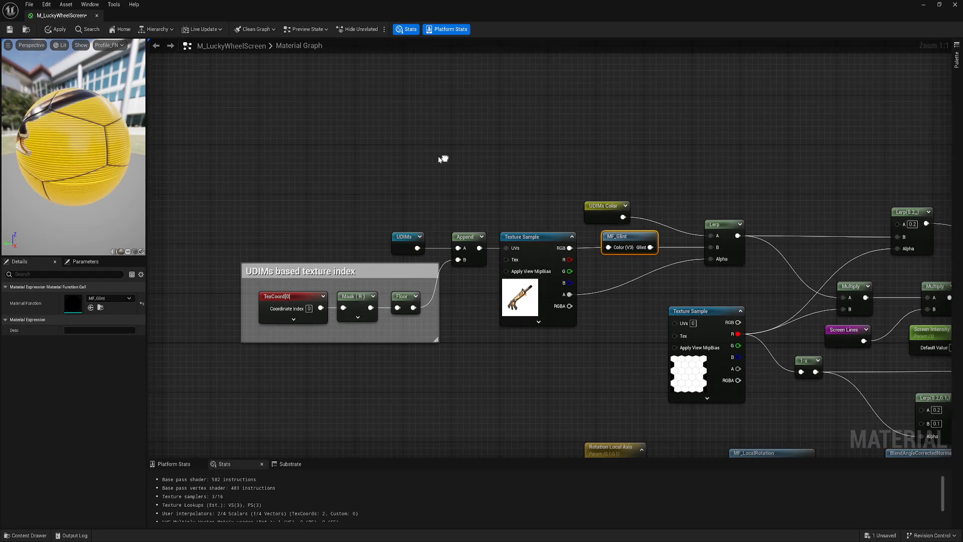
key("ctrl+s")
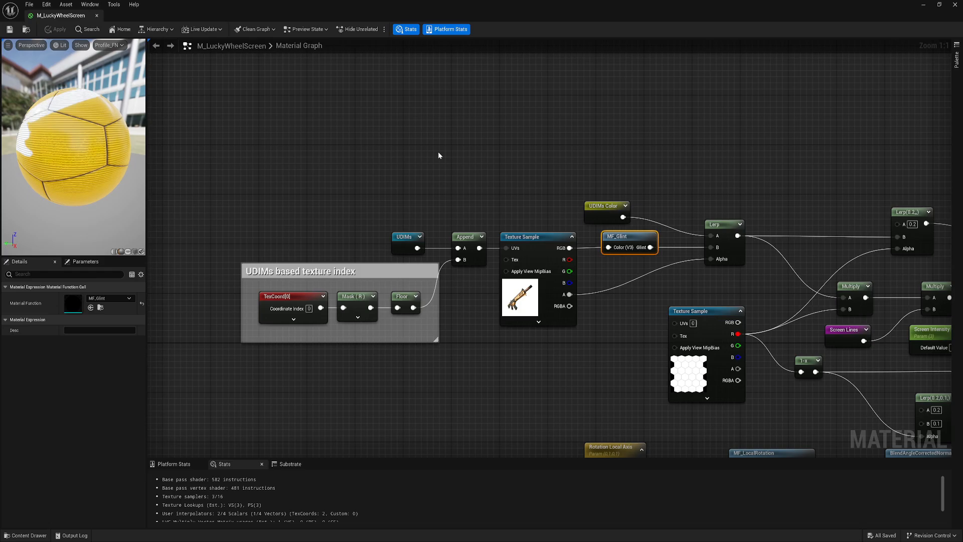
- Look over the material graph around MF_Glint beside the level viewport and close the material
left_click_drag(185, 15, 552, 56)
scroll(622, 260, "down", 3)
right_click_drag(667, 351, 608, 279)
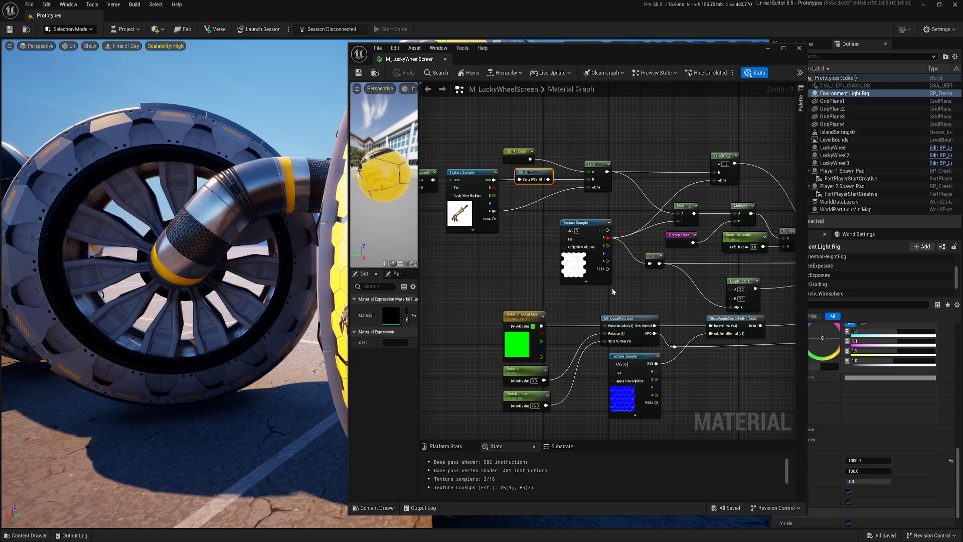
right_click_drag(641, 286, 595, 308)
scroll(517, 327, "up", 2)
right_click_drag(509, 337, 531, 315)
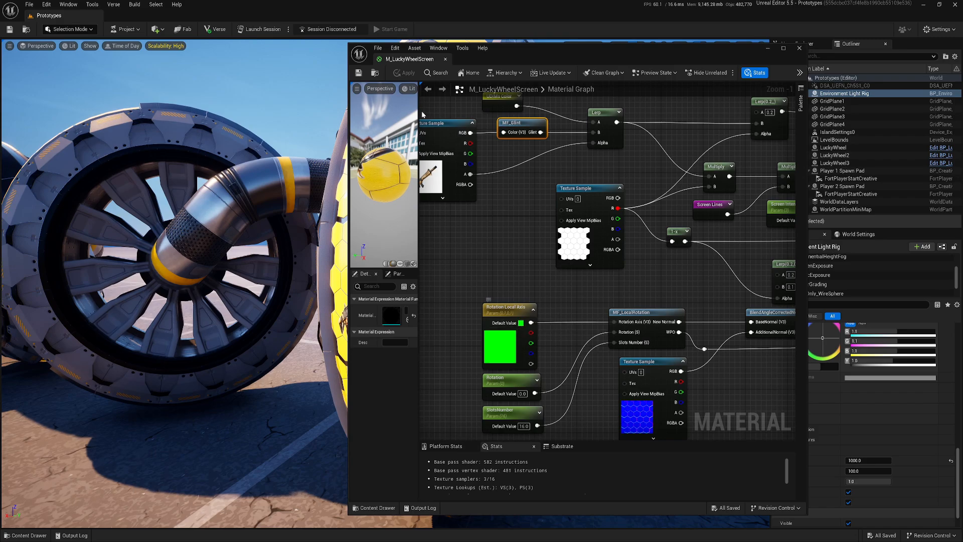
left_click(446, 59)
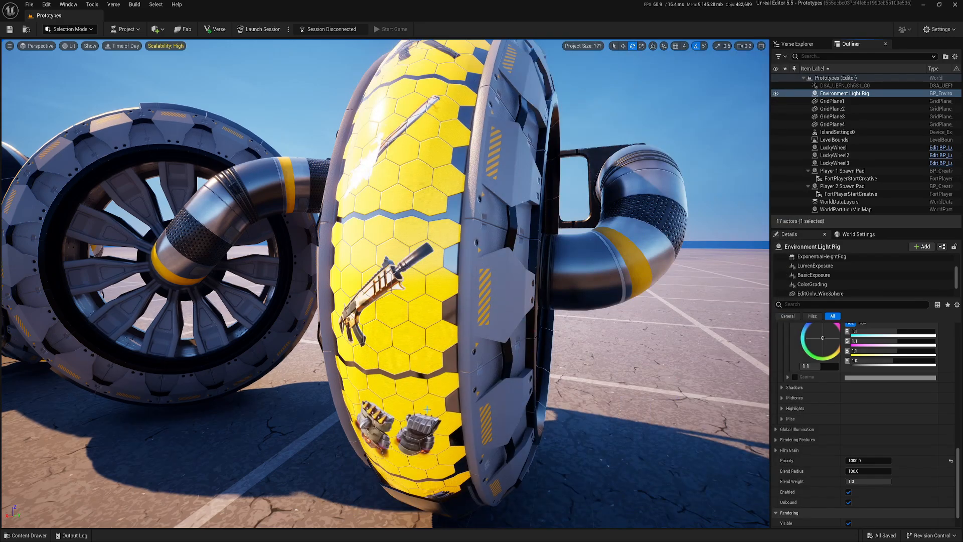
- Enable the Glint Speed override in MI_LuckyWheelScreen and inspect the weapon glint up close on the wheel
left_click(48, 536)
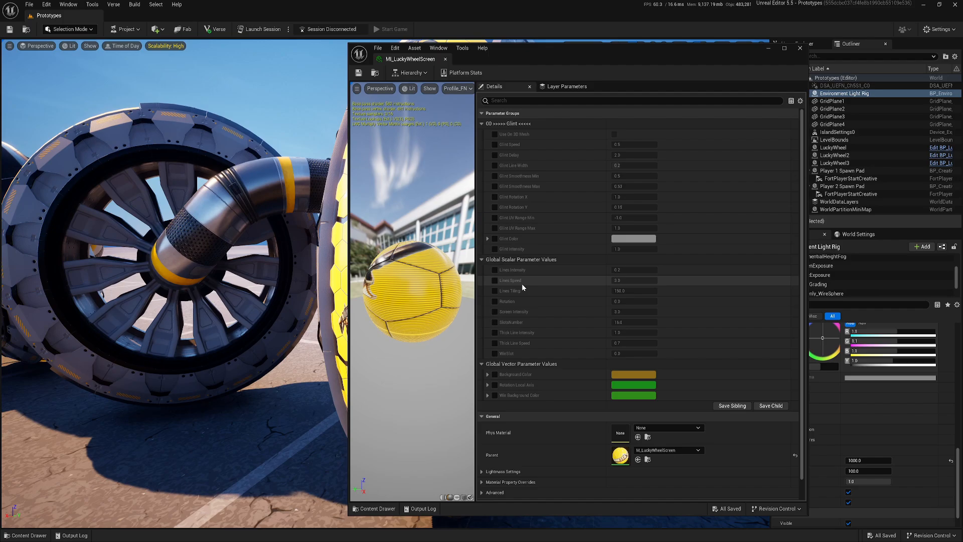
left_click(495, 144)
key("a")
key("w")
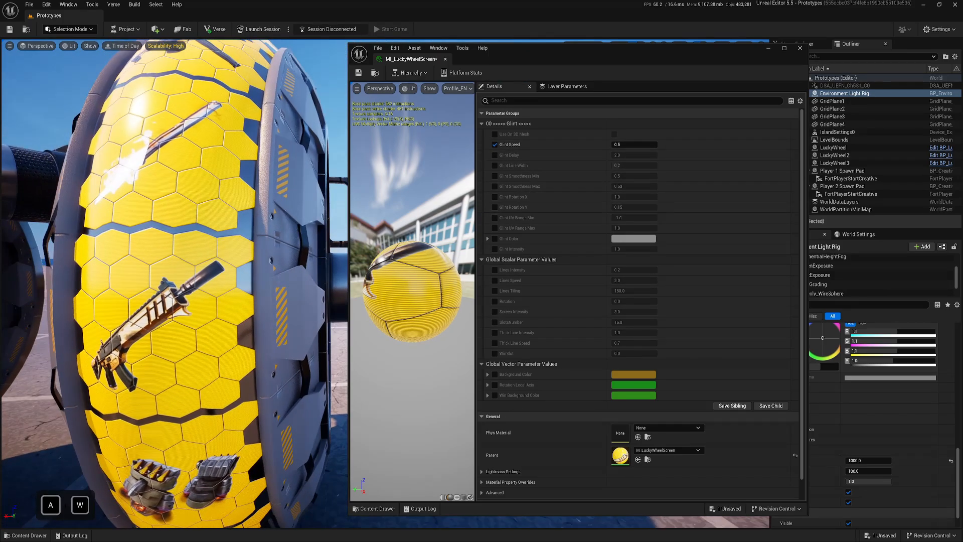
key("e")
key("a")
key("w")
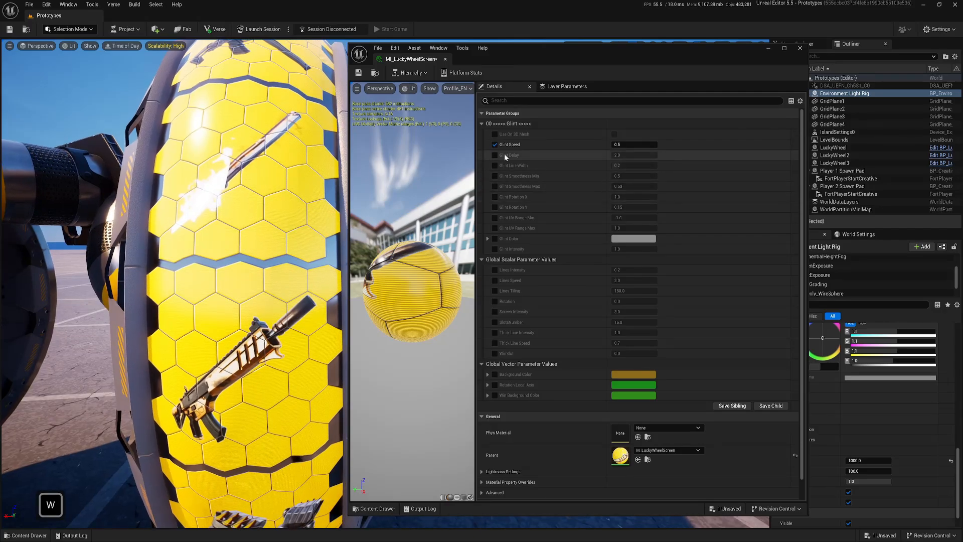
- Enable the Glint Delay override in MI_LuckyWheelScreen with a value of 1, and set Glint Speed to 1
left_click(495, 155)
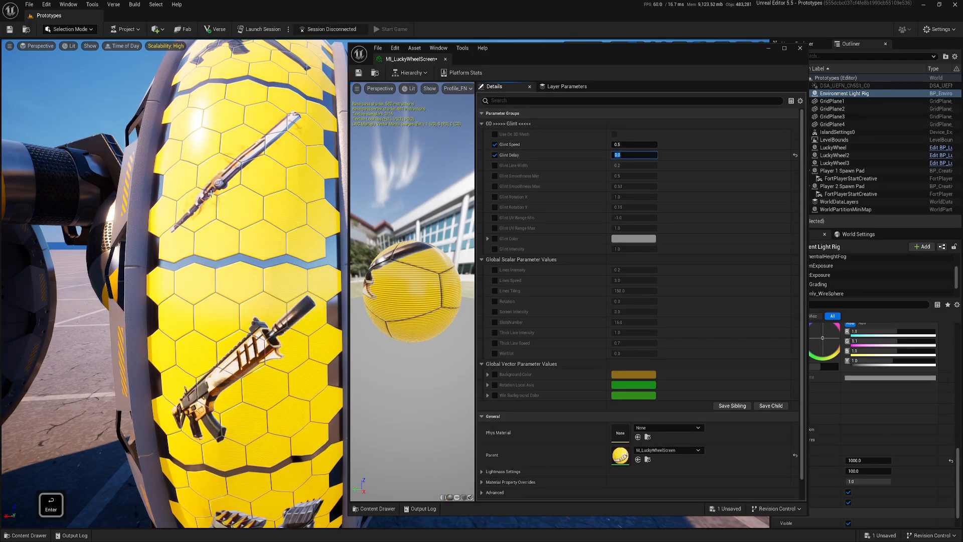
type("1")
key("Return")
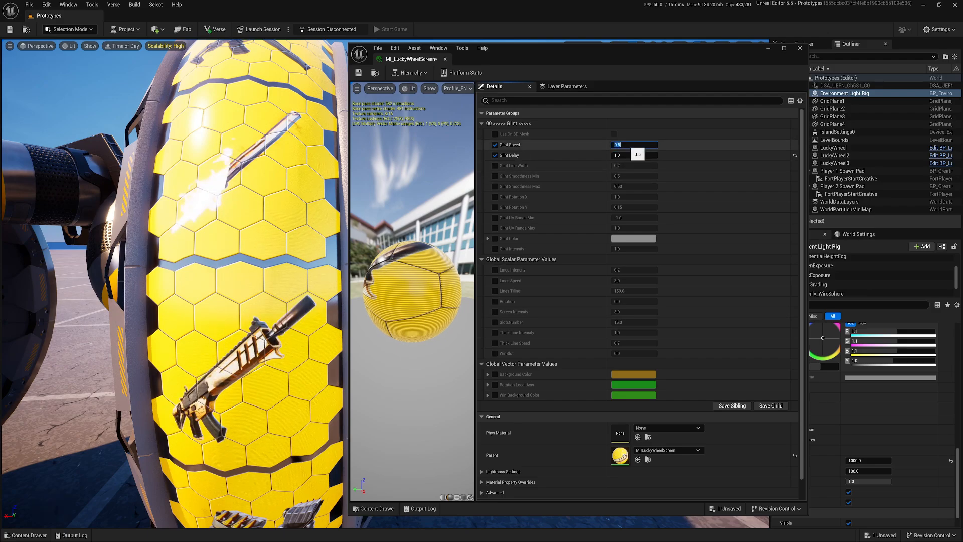
type("1")
key("Return")
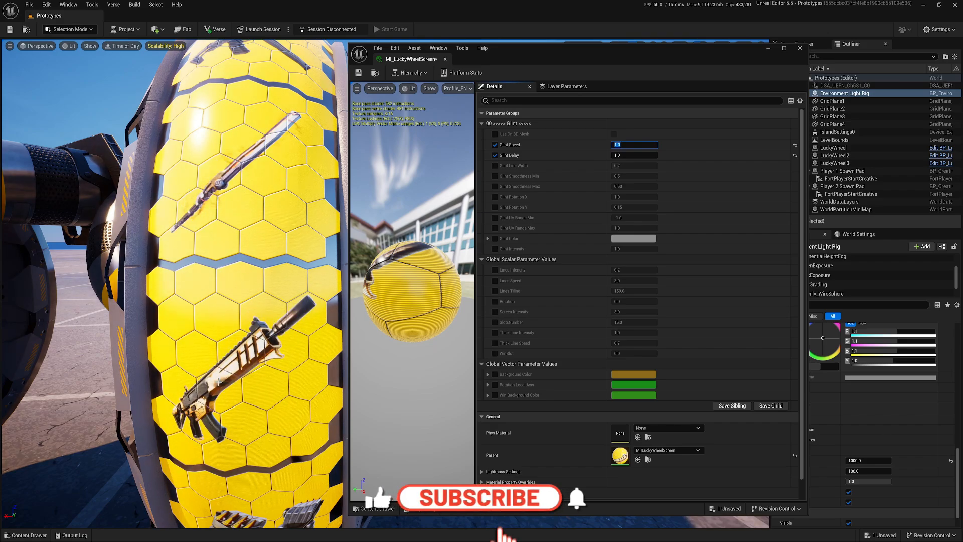
- Enable the Glint UV Range Min and Max overrides with the maximum at 16, and set Glint Speed to 6
left_click(496, 218)
left_click(496, 228)
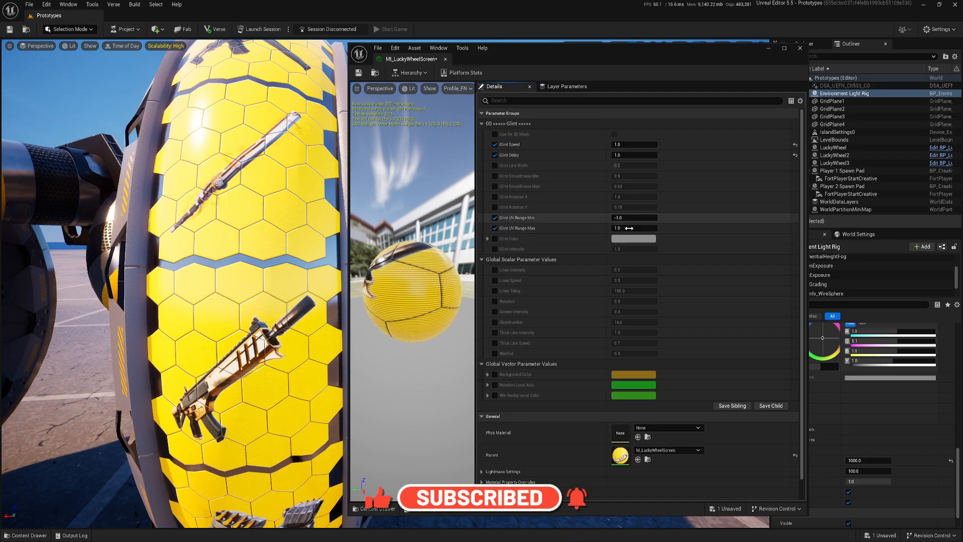
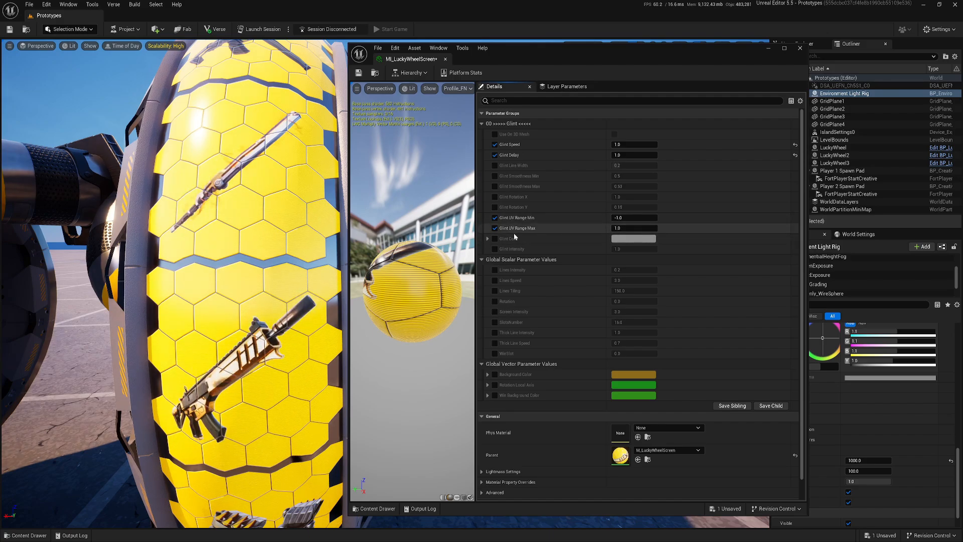
left_click(625, 230)
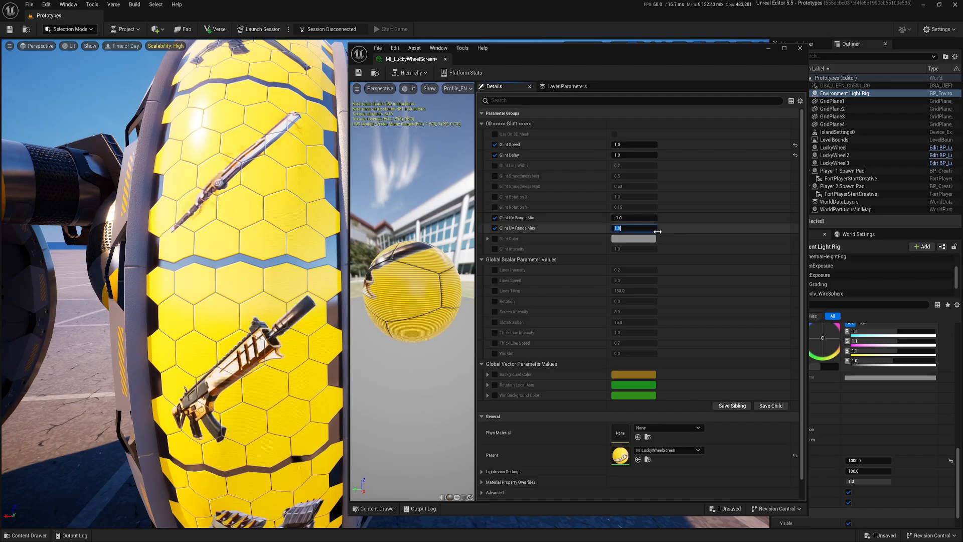
key("Return")
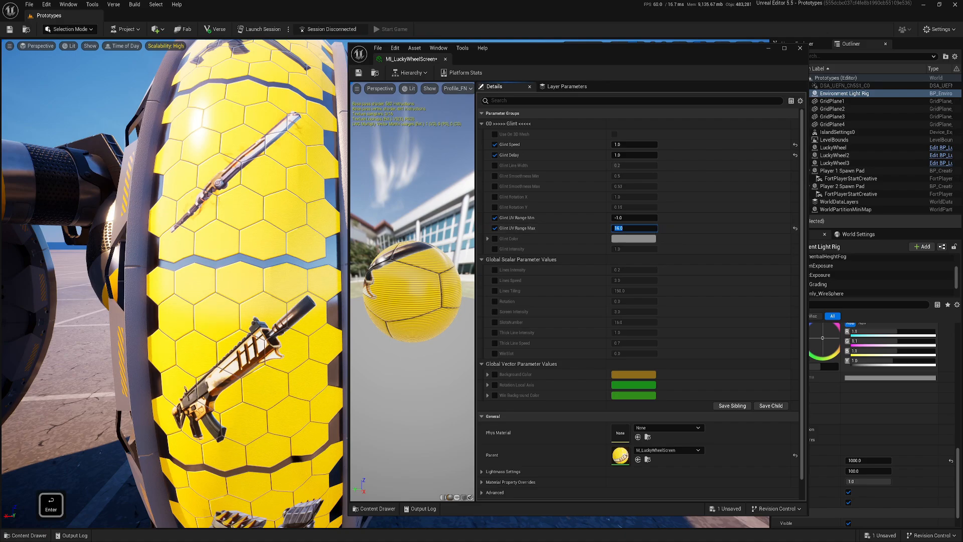
right_click_drag(236, 241, 251, 228)
key("s")
left_click(633, 144)
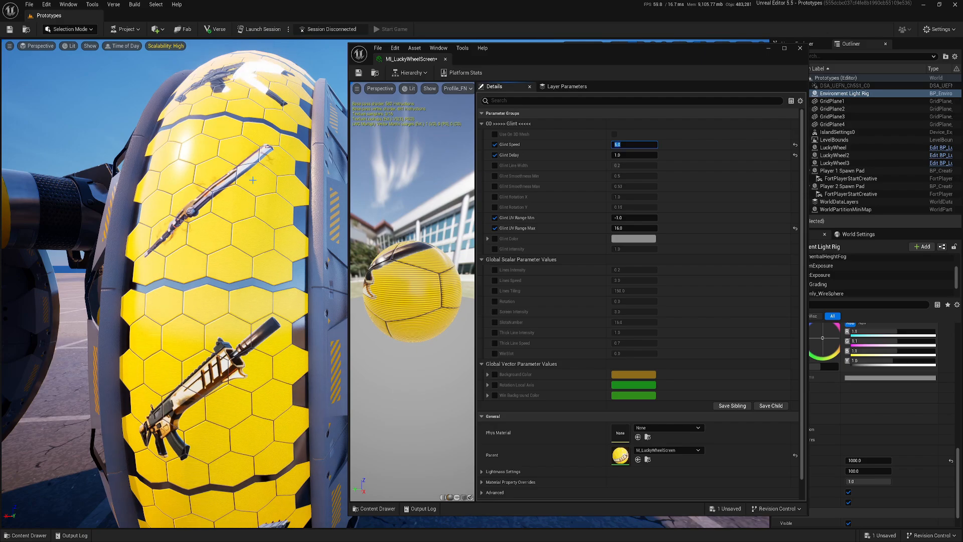
- Examine how the glint travels across the weapon images around the wheel's yellow screen
right_click_drag(266, 249, 258, 294)
key("s")
key("q")
key("d")
key("w")
key("s")
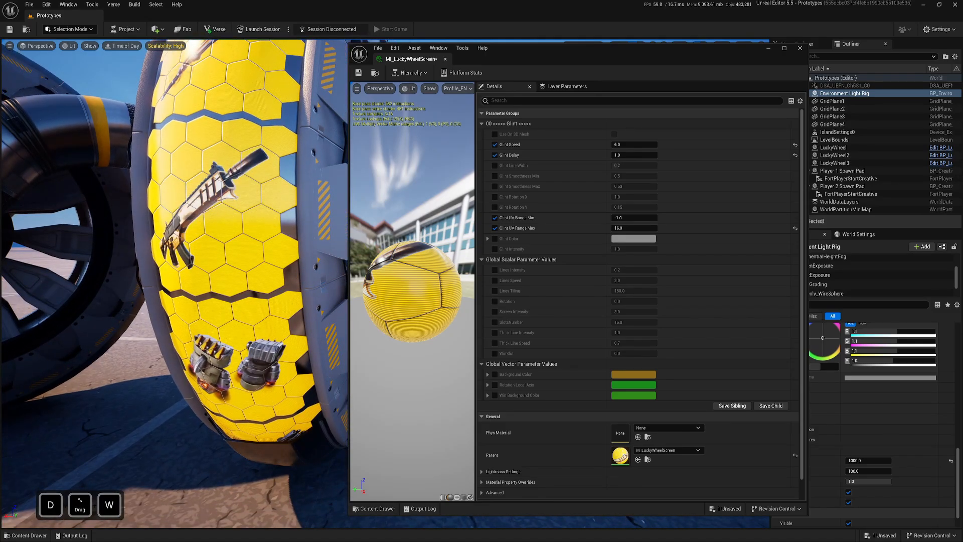
key("e")
right_click_drag(308, 445, 308, 401)
key("w")
key("a")
key("s")
key("q")
right_click_drag(213, 340, 213, 340)
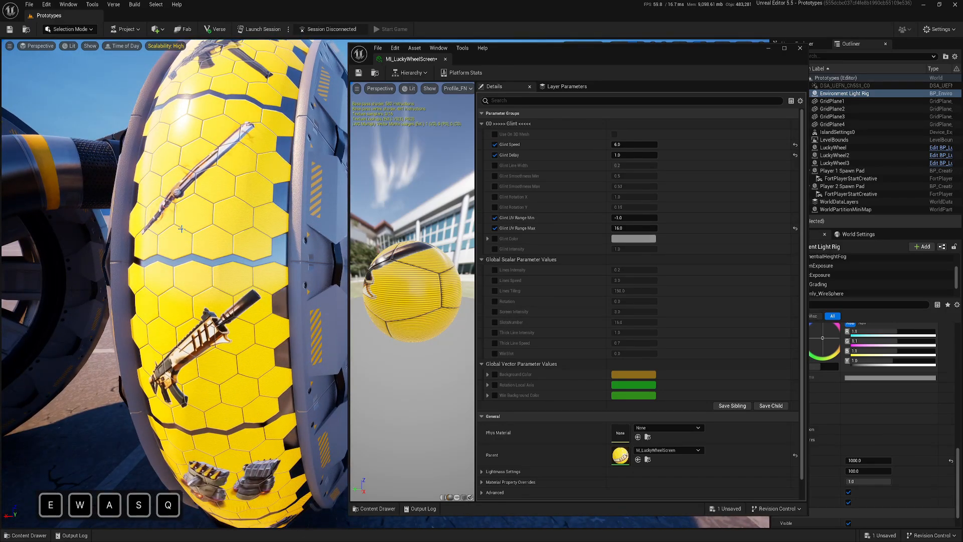
mouse_move(182, 229)
right_mouse_down()
mouse_move(182, 221)
mouse_move(168, 231)
mouse_move(175, 229)
right_mouse_up()
key("w")
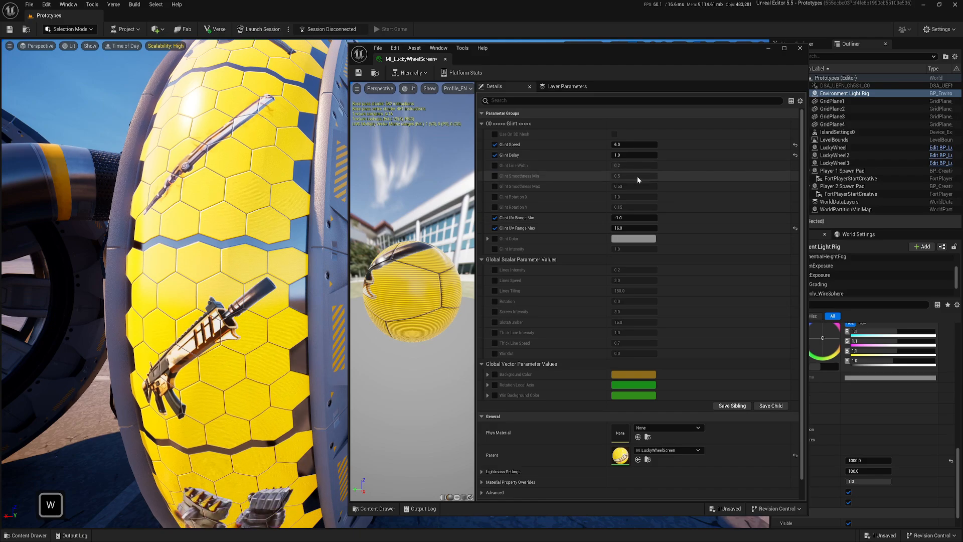
- Enable the Glint Line Width override with a value of 0.1 and save the material instance
left_click(495, 166)
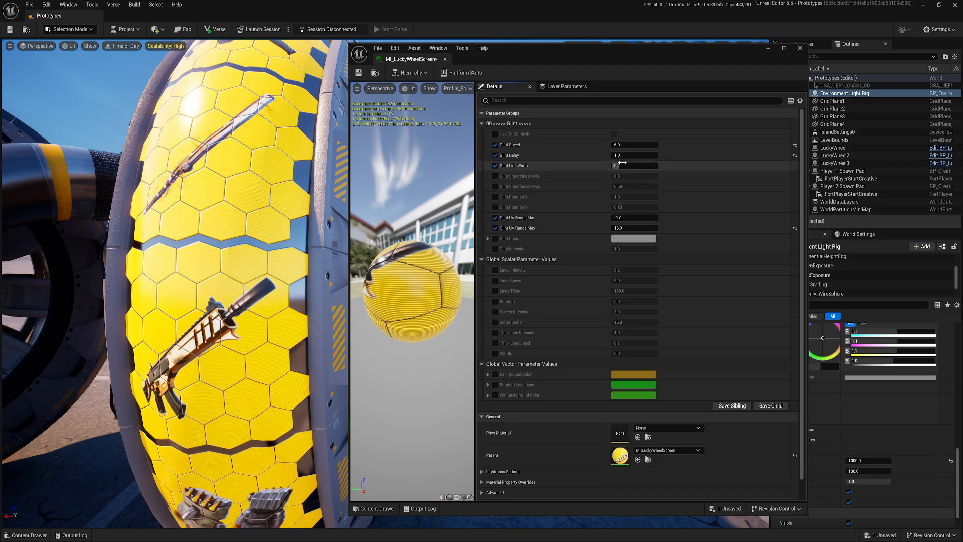
type("0.1")
key("Return")
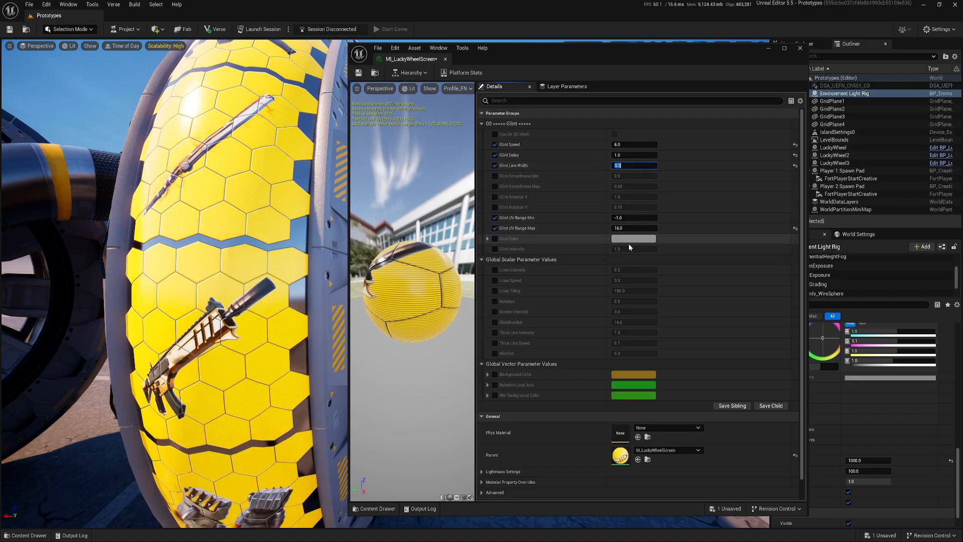
key("ctrl+s")
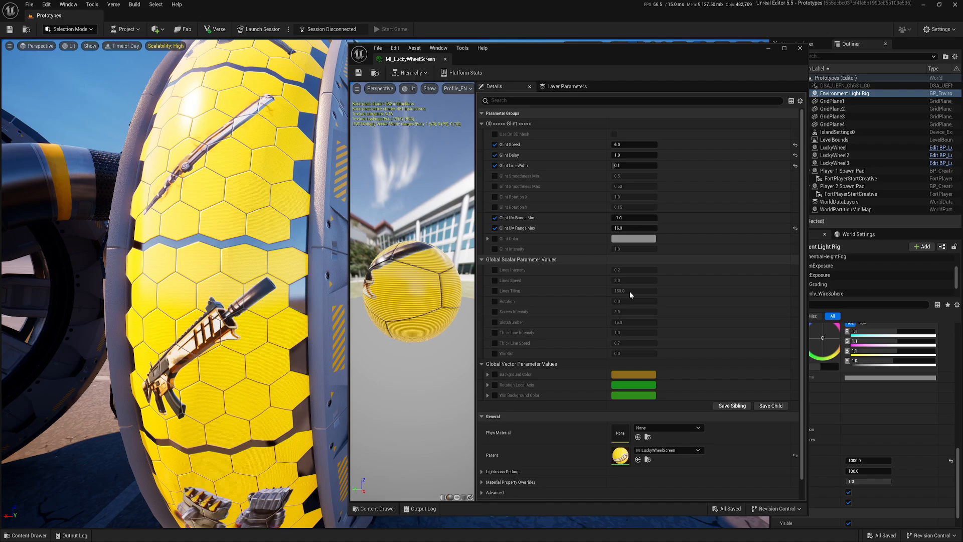
- Enable the Rotation override and test the wheel's screen rotation, finishing with a value of 2
scroll(595, 292, "down", 2)
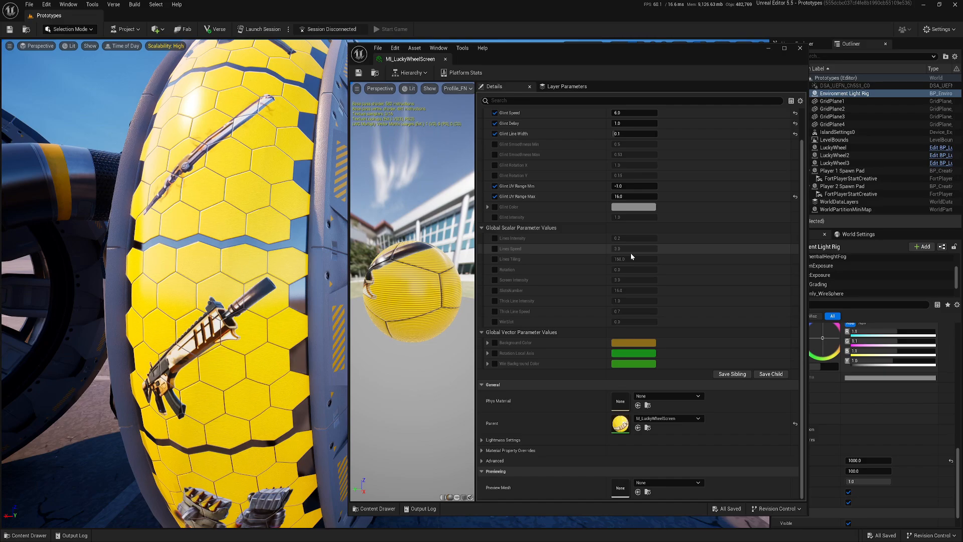
scroll(607, 255, "up", 2)
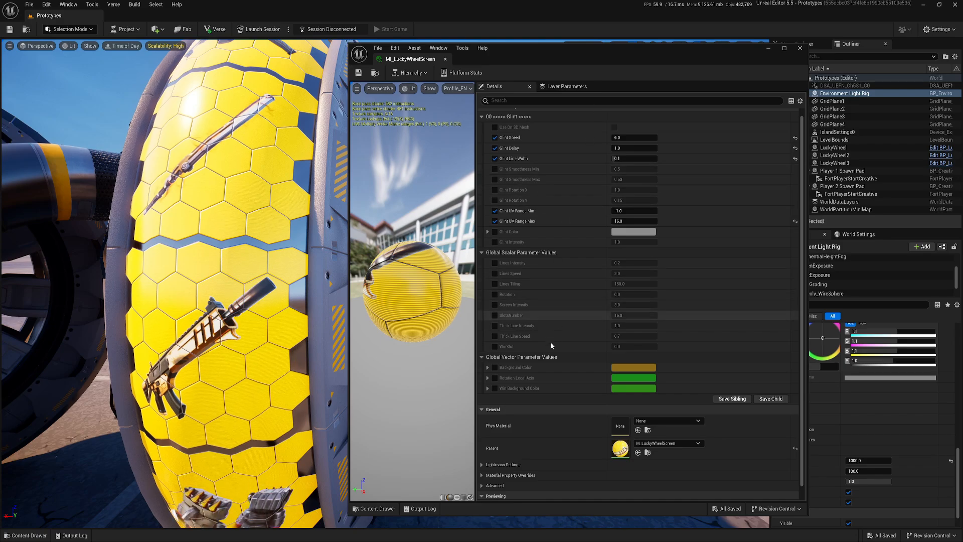
left_click(496, 294)
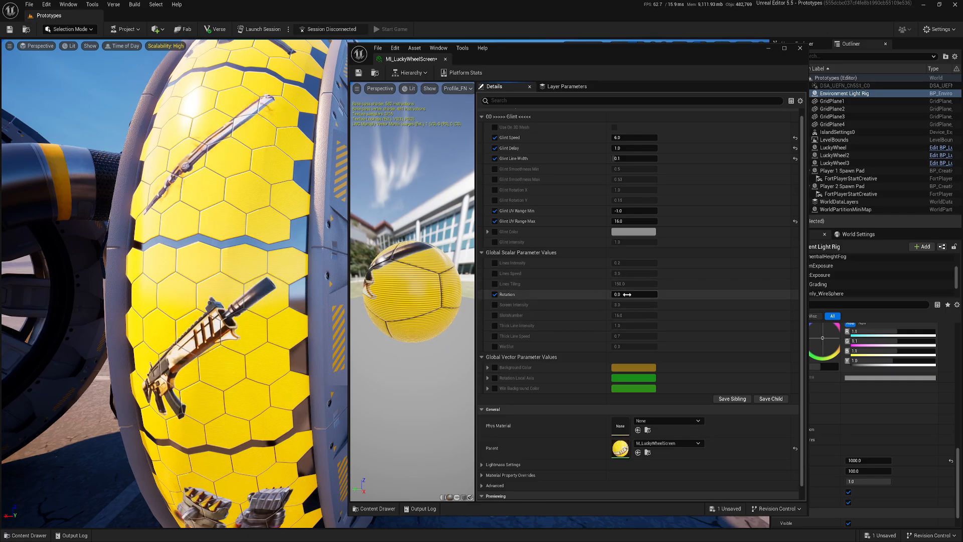
mouse_move(627, 295)
left_mouse_down()
mouse_move(648, 294)
mouse_move(629, 294)
left_mouse_up()
left_click(644, 293)
type("2.0")
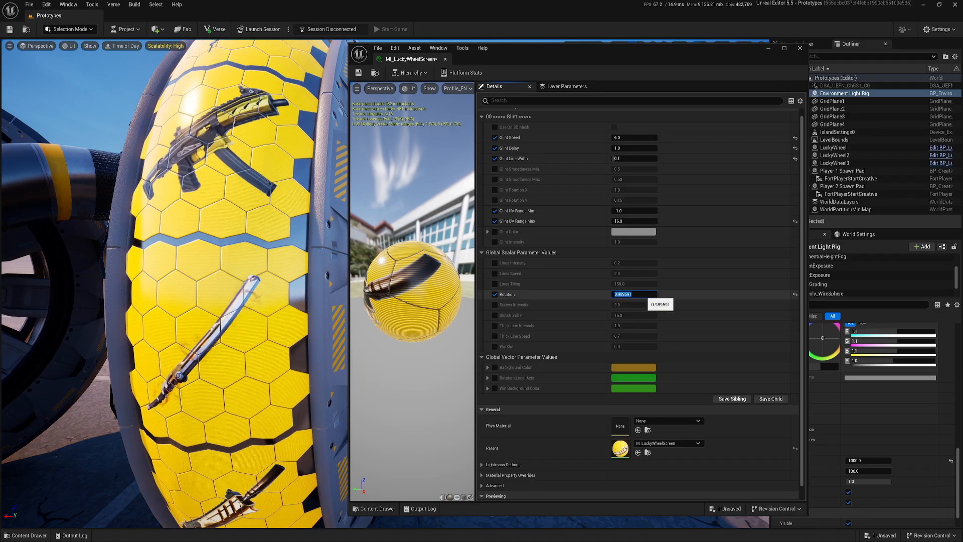
key("Return")
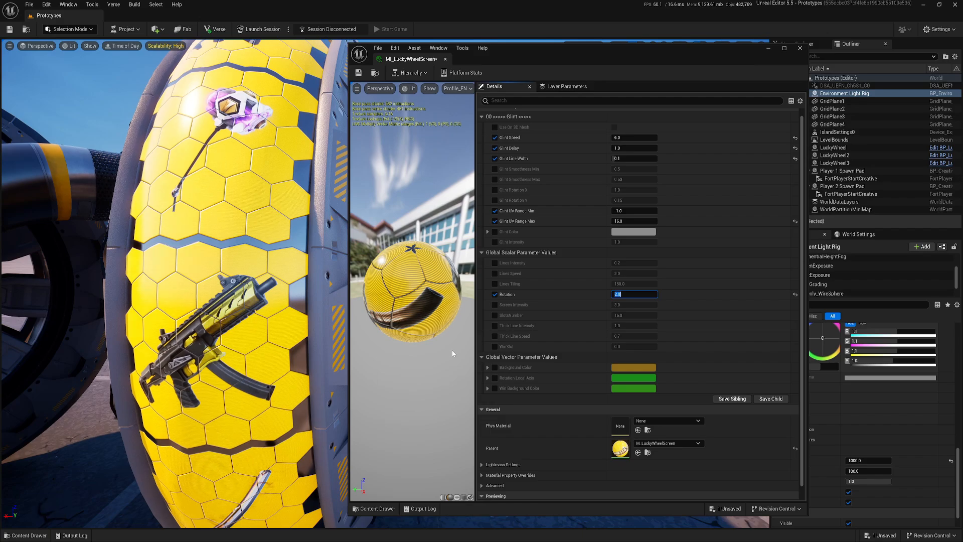
- Enable the WinSlot override and toggle the winning slot highlight by setting it to 3, 0 and 3 again
left_click(495, 346)
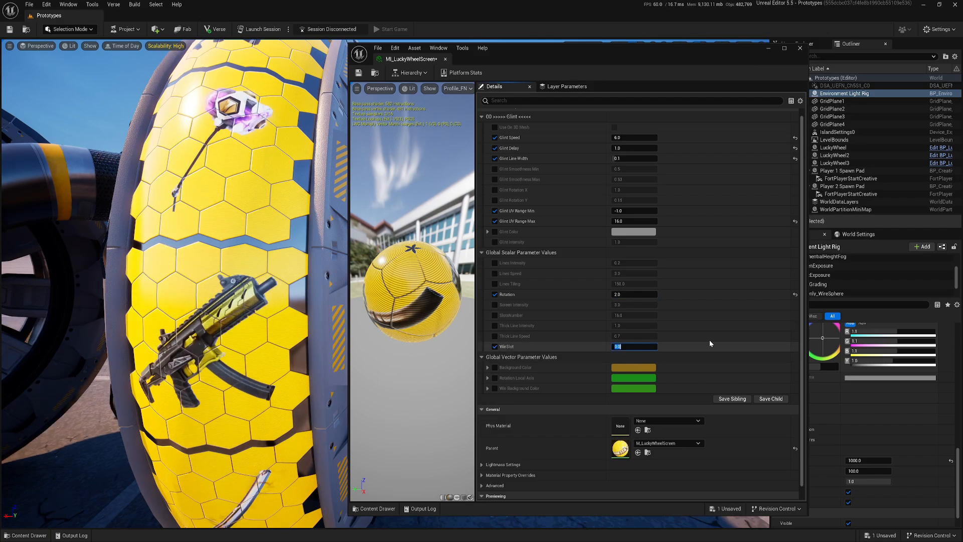
type("3")
key("Return")
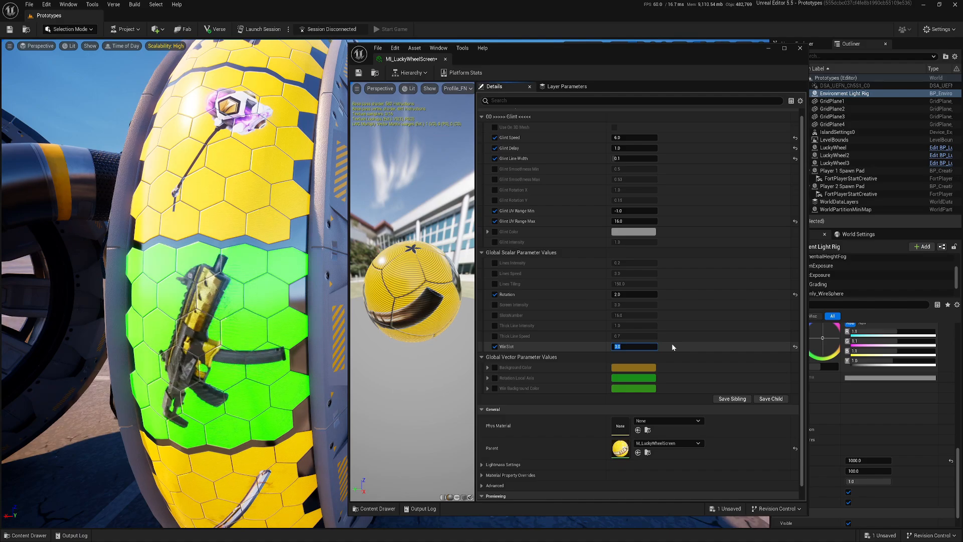
type("0")
key("Return")
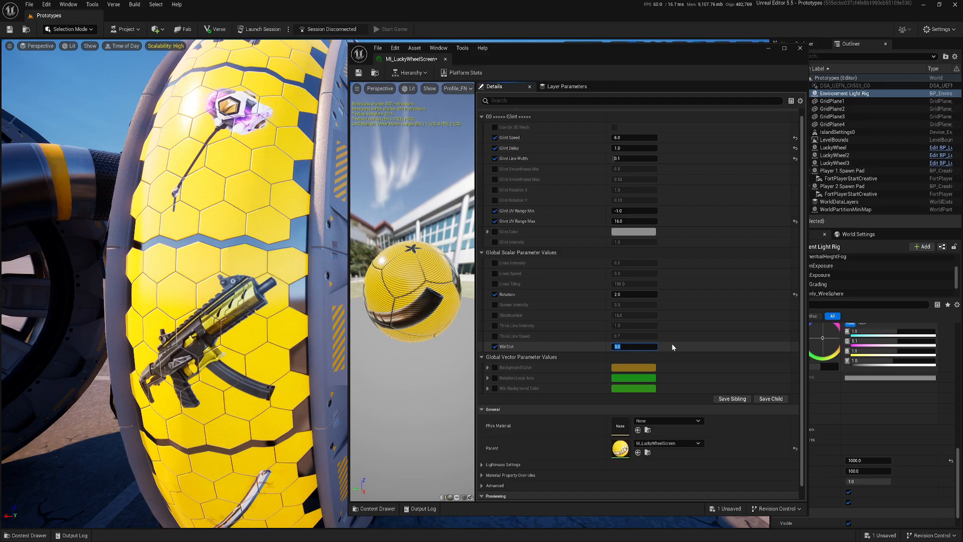
type("3")
key("Return")
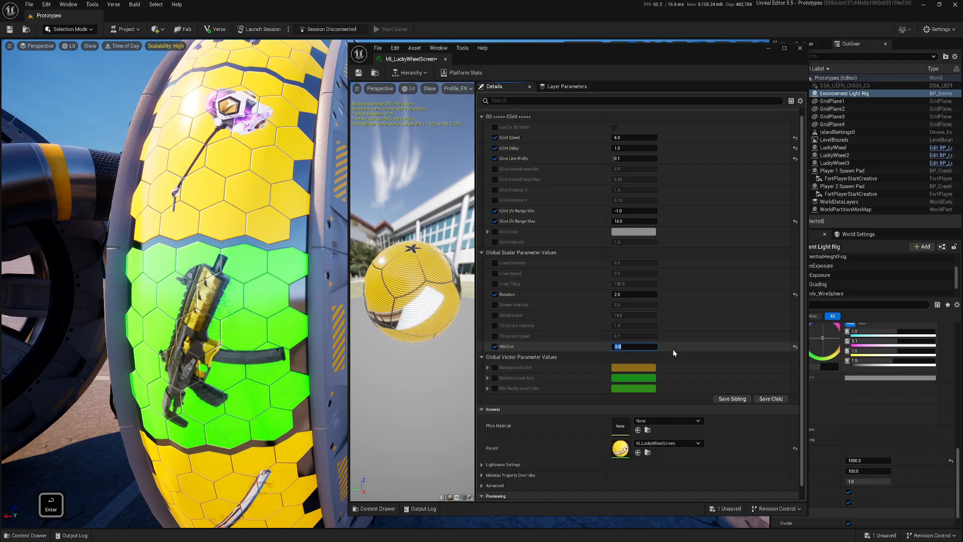
- Inspect the highlighted winning slot up close and try WinSlot values 4, 5 and 1
key("a")
right_click_drag(241, 281, 264, 271)
key("w")
key("s")
key("w")
key("s")
type("e")
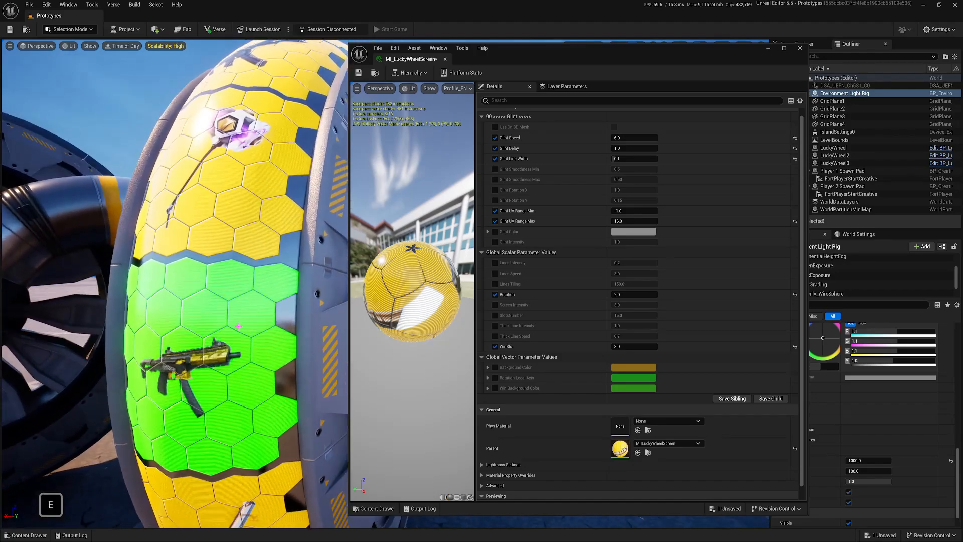
type("4")
key("Return")
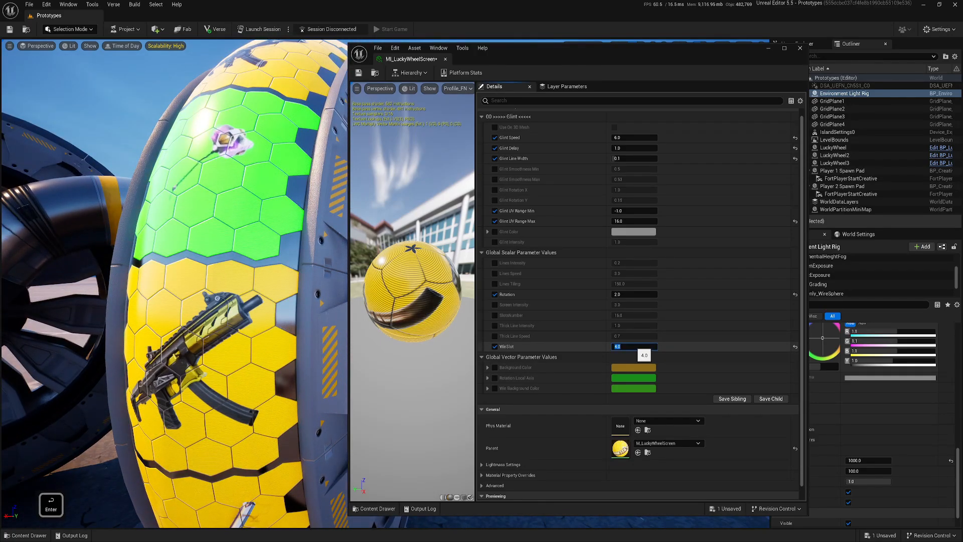
key("Return")
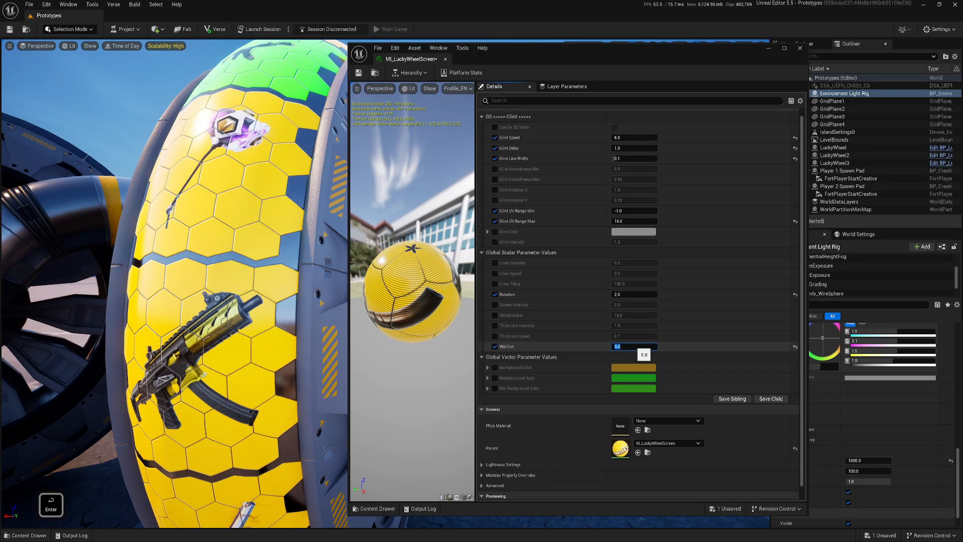
type("1")
key("Return")
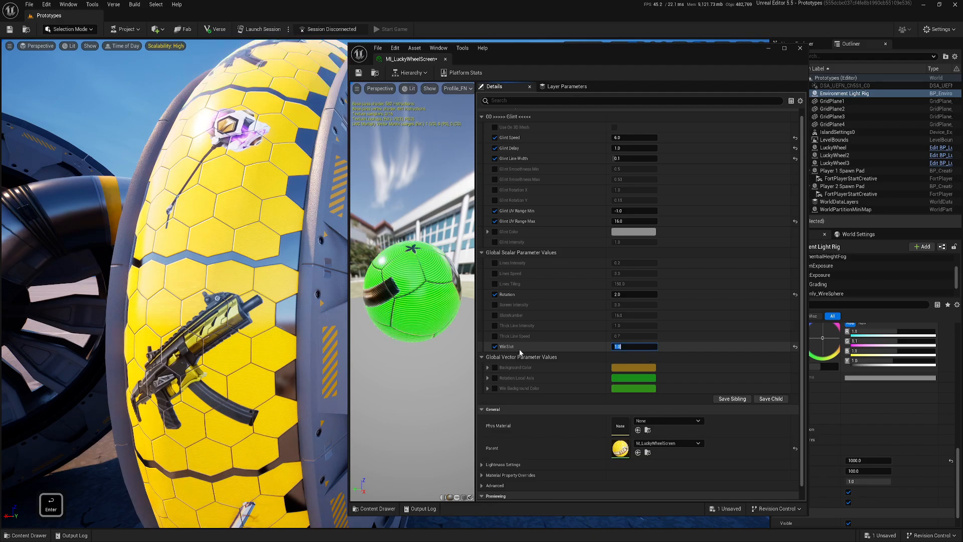
- Set Rotation back to 0 and set WinSlot to 2
left_click(627, 294)
type("0")
key("Return")
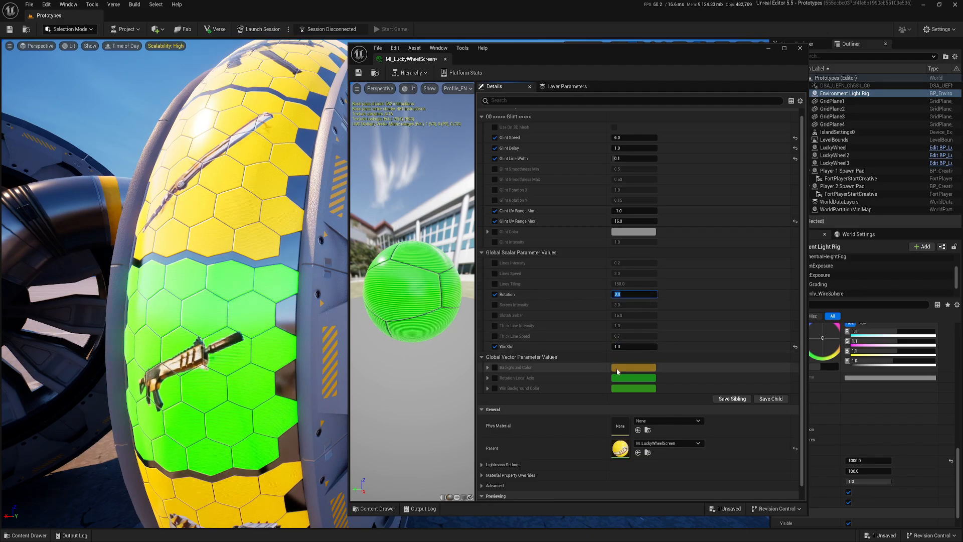
left_click(633, 346)
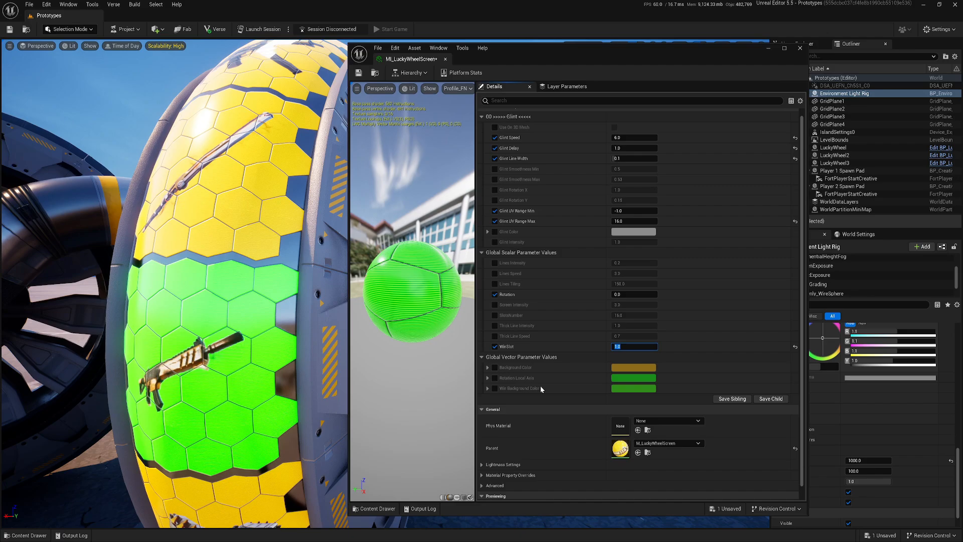
type("2")
key("Return")
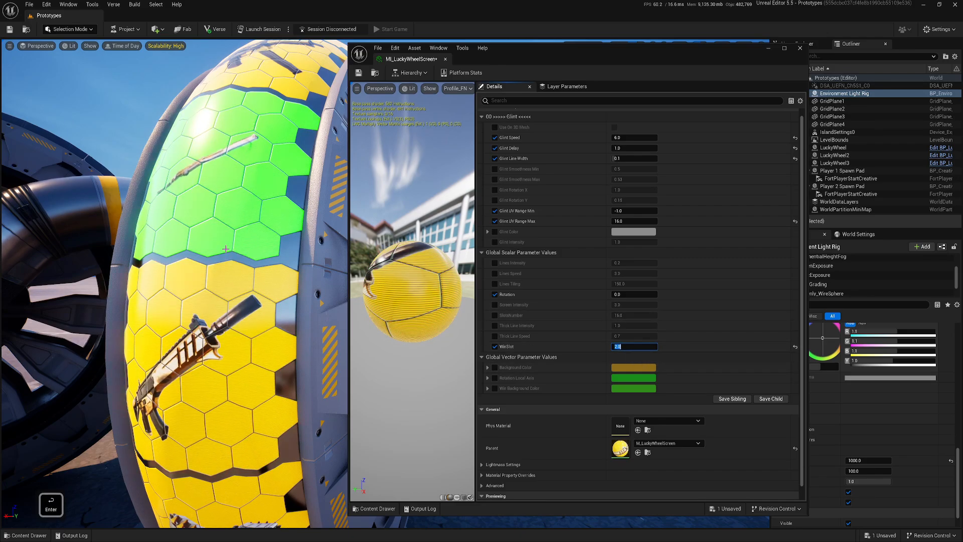
- Check the green winning slot on the wheel, and save and close MI_LuckyWheelScreen
mouse_move(226, 249)
right_mouse_down()
mouse_move(225, 281)
mouse_move(241, 266)
mouse_move(211, 243)
mouse_move(231, 250)
mouse_move(221, 251)
right_mouse_up()
key("w")
key("a")
key("d")
key("w")
key("s")
left_click(358, 72)
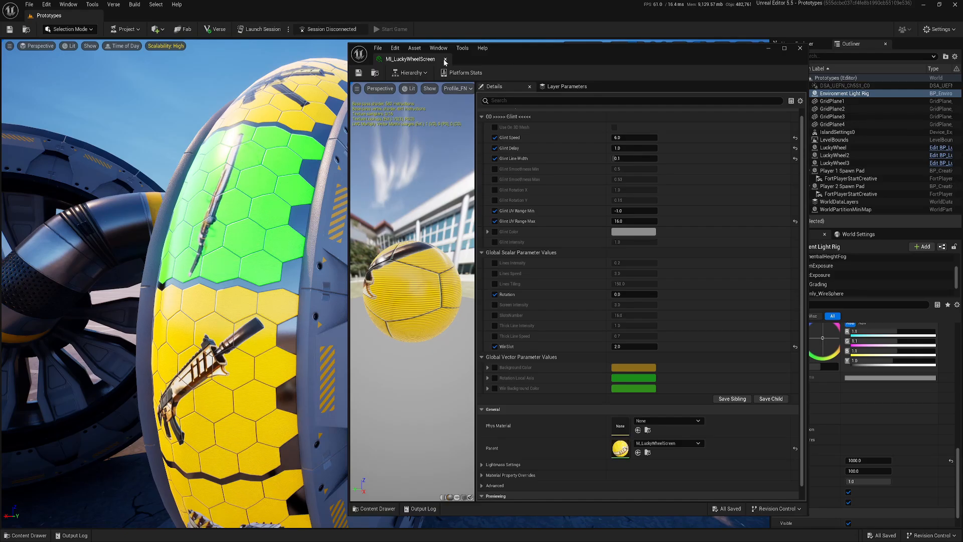
left_click(444, 60)
- Look over all the lucky wheels in the level from farther back
key("s")
key("a")
right_click_drag(441, 251, 316, 202)
scroll(401, 261, "down", 1)
key("w")
key("e")
key("d")
key("w")
key("s")
key("a")
key("w")
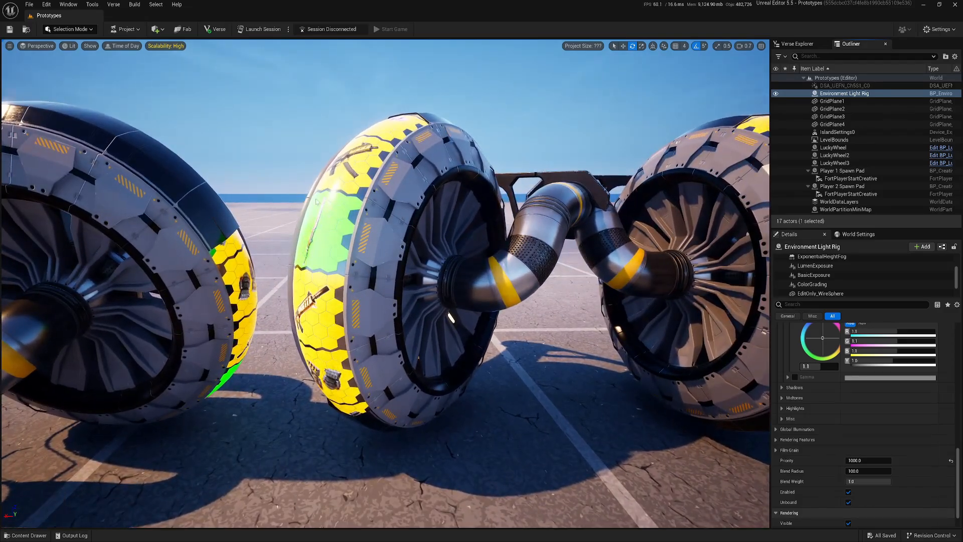
- Select LuckyWheel2 in the level and examine the finished screen and winning slot on the wheels from different angles
left_click(331, 200)
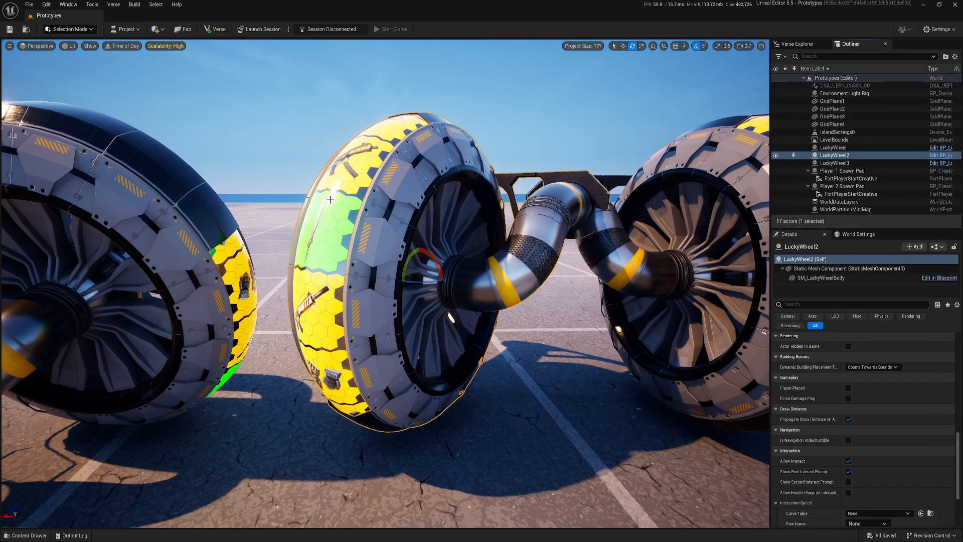
key("d")
mouse_move(379, 216)
right_mouse_down()
mouse_move(396, 217)
mouse_move(378, 217)
right_mouse_up()
key("a")
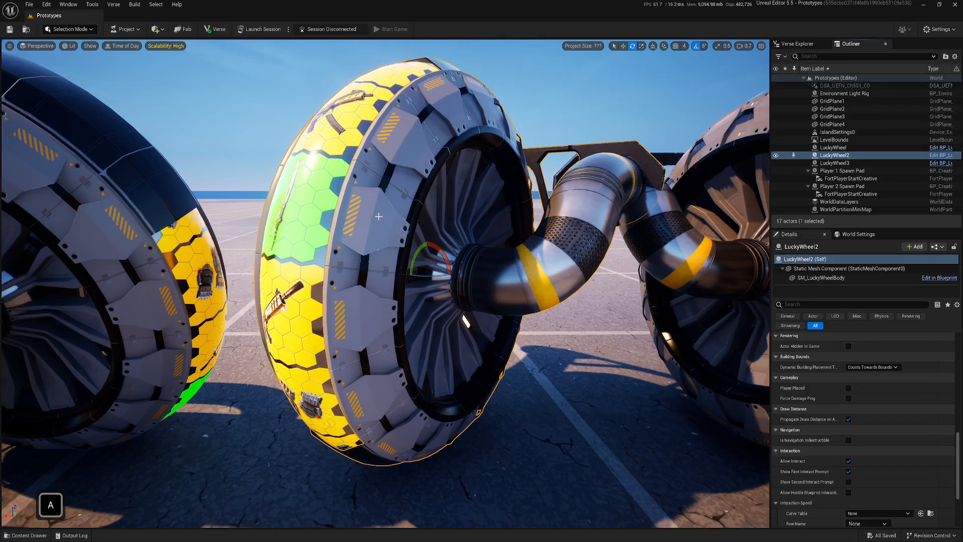
right_click_drag(441, 221, 419, 264)
key("e")
key("s")
key("a")
key("w")
key("d")
key("s")
key("w")
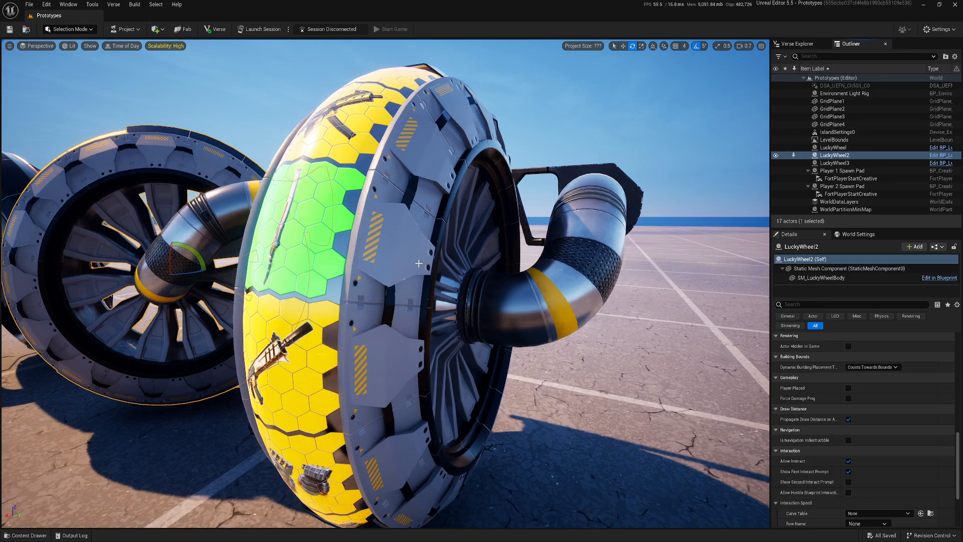
- Examine the winning slot and side bodies of the lucky wheels from close up and from farther back
right_click_drag(347, 217, 348, 217)
key("w")
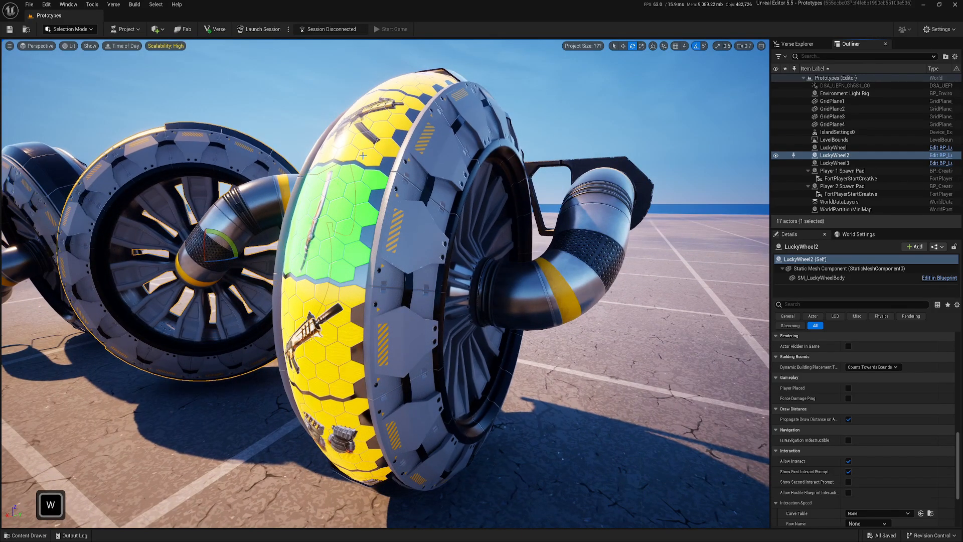
key("a")
right_click_drag(377, 308, 346, 322)
key("d")
key("a")
key("s")
key("e")
- Duplicate the LuckyWheel actor as a rotated copy and try to move the copy sideways off the original
left_click(346, 322)
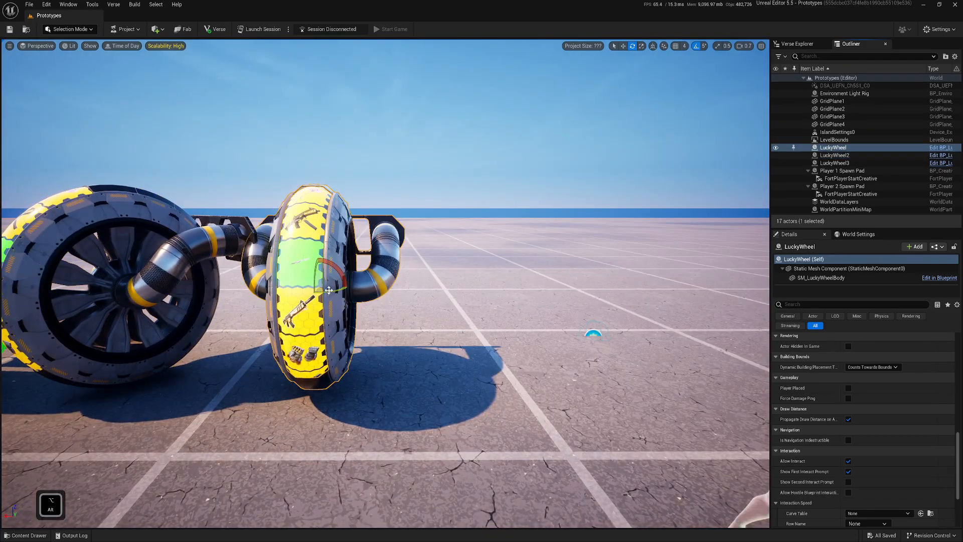
left_click_drag(329, 290, 322, 301, "alt")
right_click_drag(254, 287, 254, 286)
key("w")
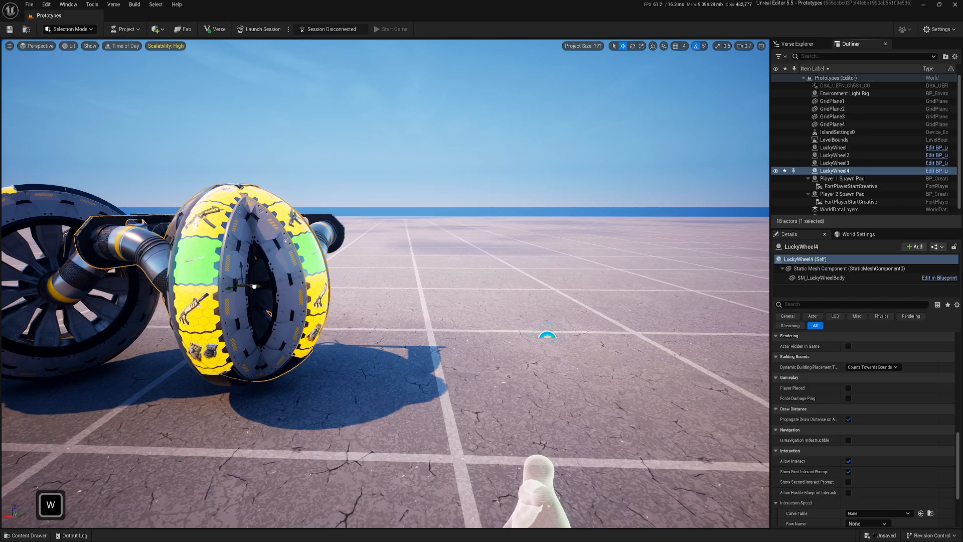
left_click_drag(254, 287, 357, 289)
- Look around the duplicated wheel and delete it from the level
key("d")
right_click_drag(358, 288, 357, 289)
key("a")
key("d")
key("e")
key("Delete")
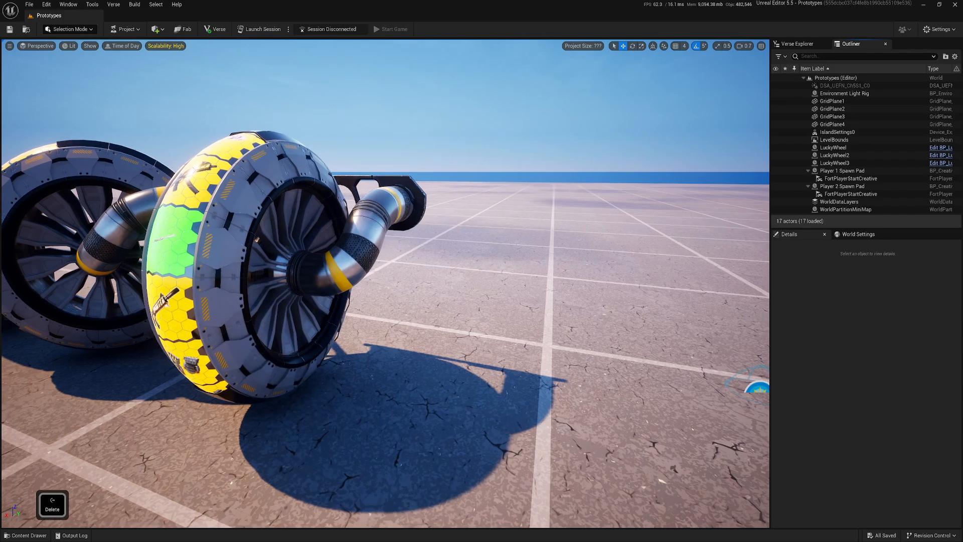
- Check the green winning slot up close and review the materials and textures in the LuckyWheel Materials folder
key("a")
right_click_drag(307, 271, 307, 272)
key("d")
key("ctrl+space")
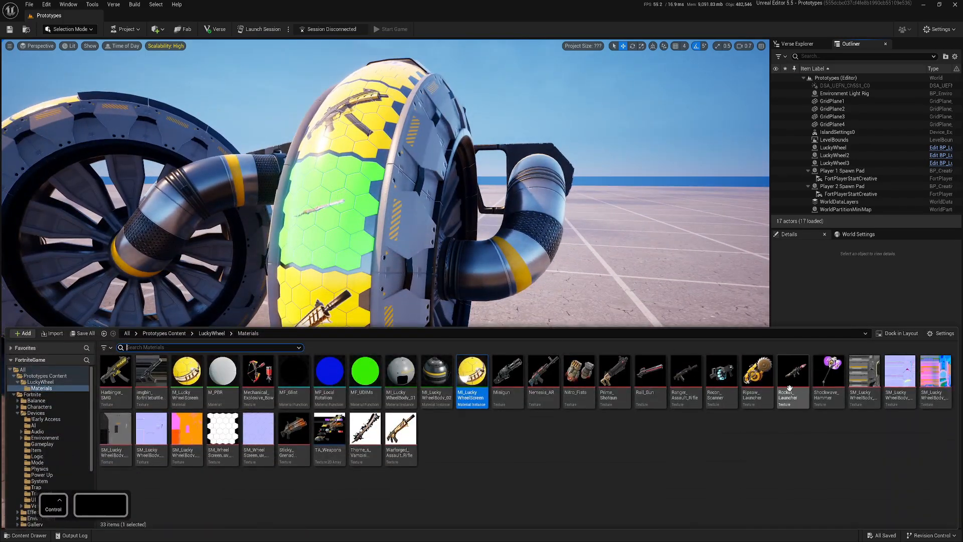
mouse_move(579, 371)
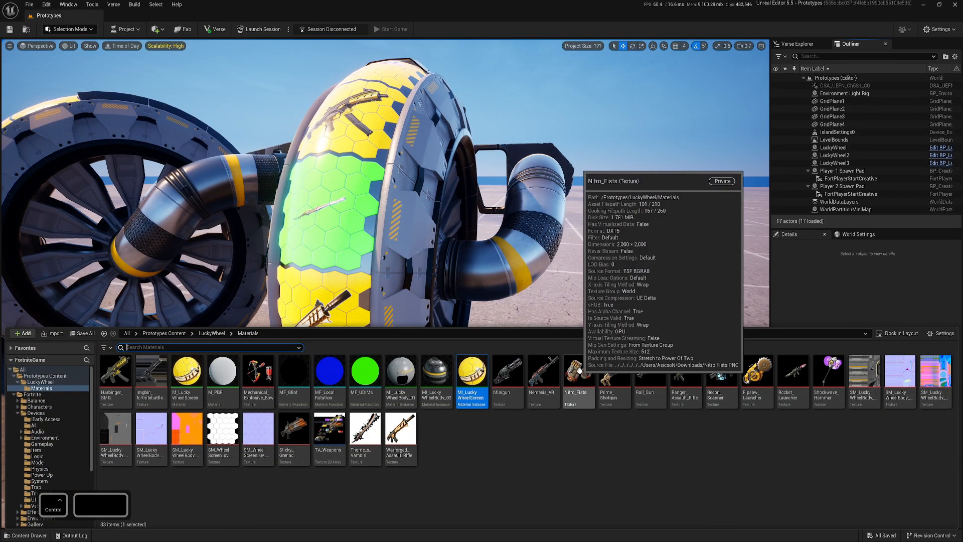
mouse_move(478, 407)
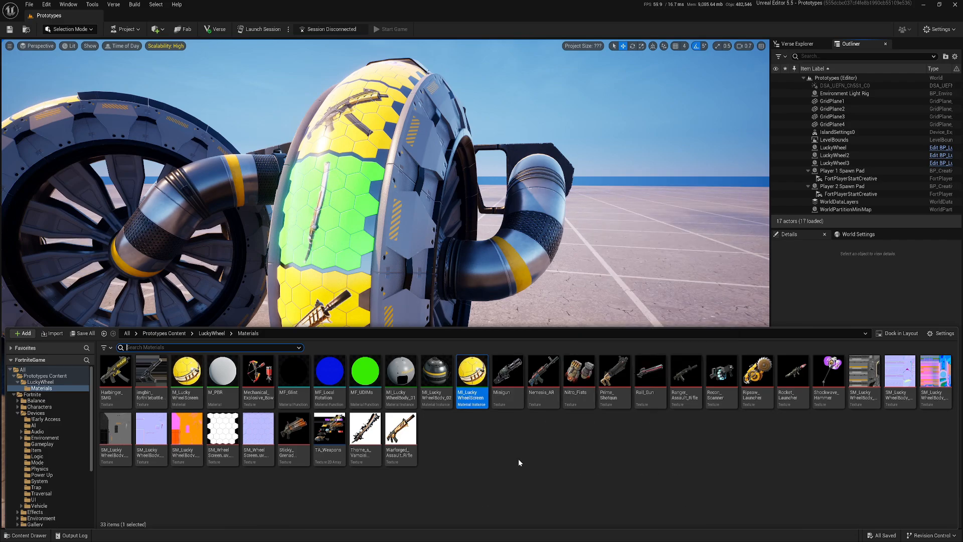
- Dismiss the asset browser and examine all three lucky wheels together from farther back in the level
mouse_move(519, 301)
right_mouse_down()
mouse_move(472, 352)
mouse_move(341, 337)
mouse_move(362, 316)
mouse_move(502, 311)
mouse_move(477, 301)
mouse_move(518, 288)
right_mouse_up()
key("s")
key("d")
key("a")
key("d")
key("w")
key("q")
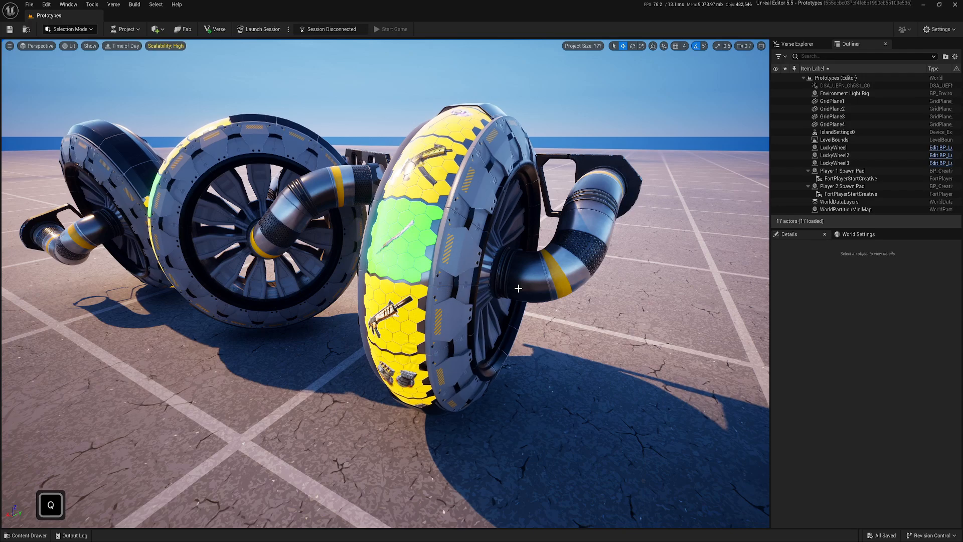